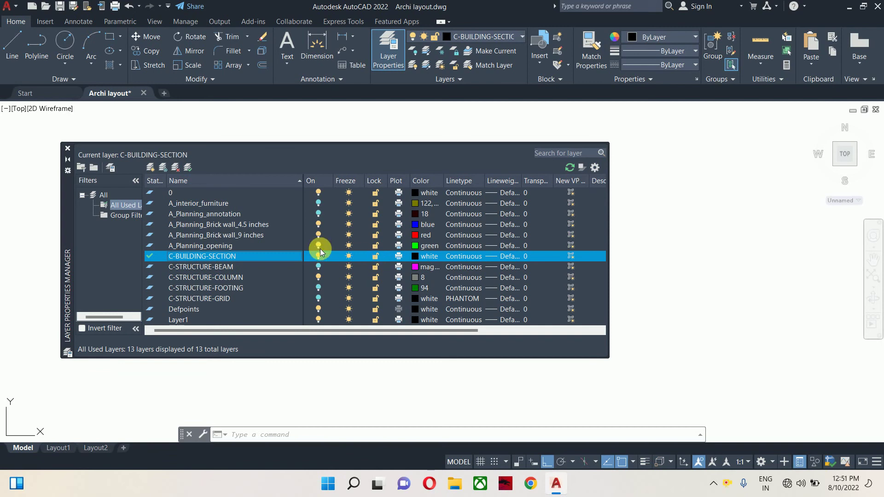
Step: Close the layer manager and bring the floor plan with the section line into view
click(68, 149)
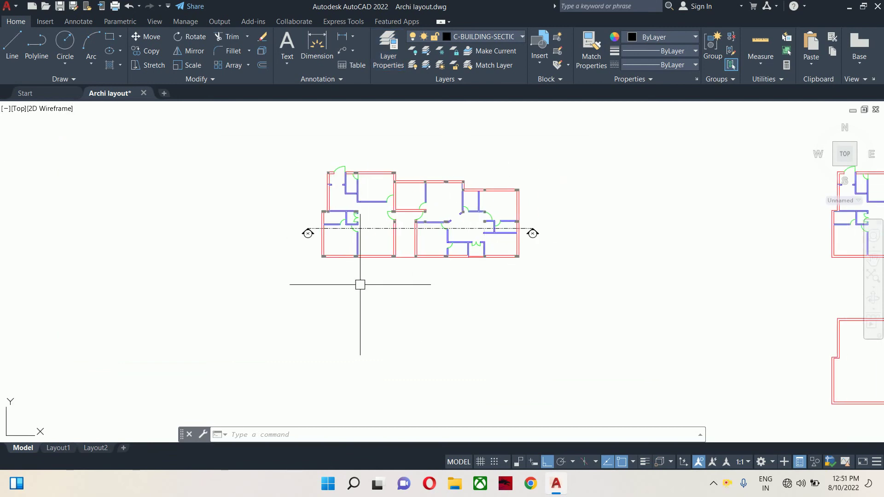
scroll(313, 261, up, 4)
middle_drag(322, 228, 326, 258)
scroll(304, 242, down, 2)
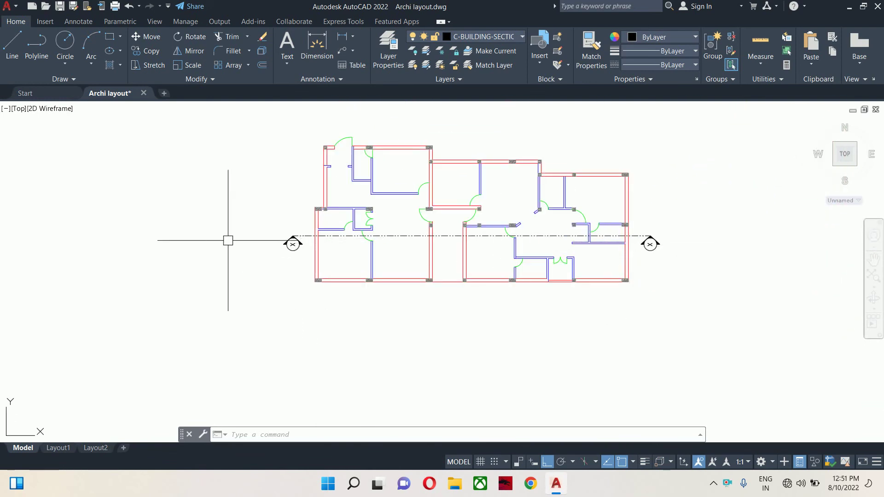
key(Escape)
key(Escape)
Step: Draw vertical construction lines through both faces of the plan's west outer wall where the section line cuts it
middle_drag(250, 255, 214, 261)
text(XL)
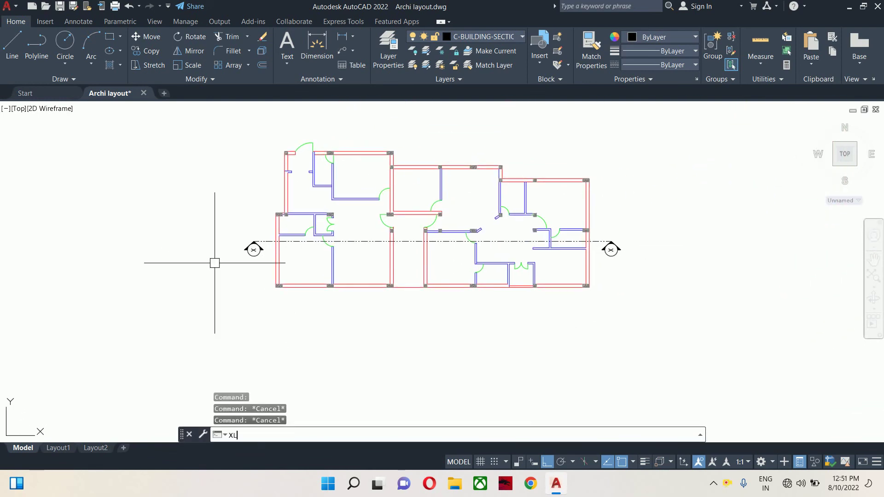
key(Return)
text(V)
key(Return)
scroll(275, 235, up, 6)
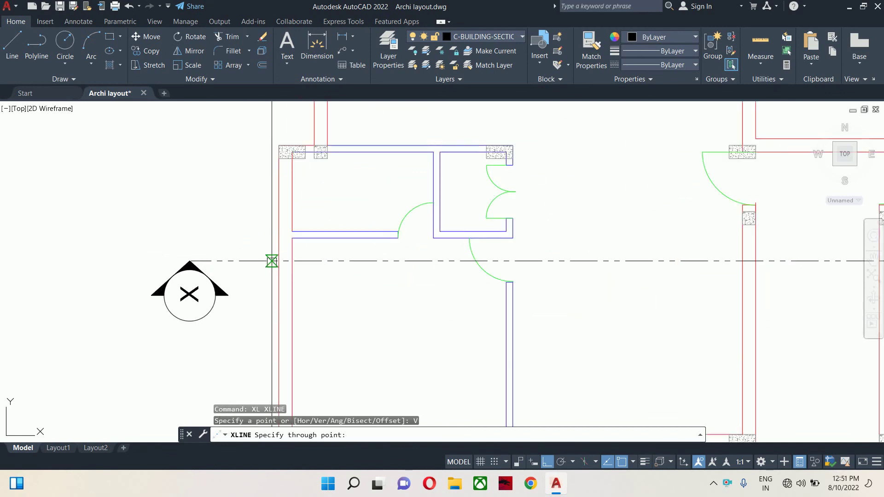
click(278, 260)
click(292, 259)
scroll(498, 272, down, 4)
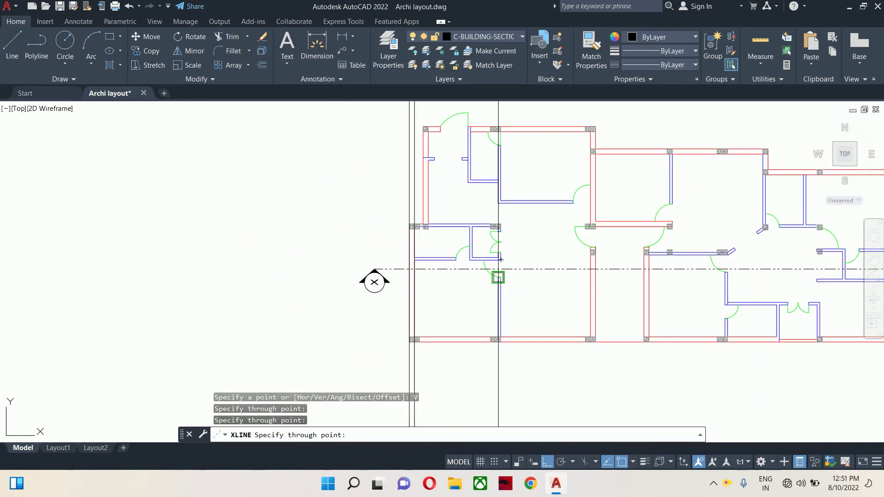
Step: Add vertical construction lines through both faces of the wall on the west side of the central passage
middle_drag(501, 260, 439, 267)
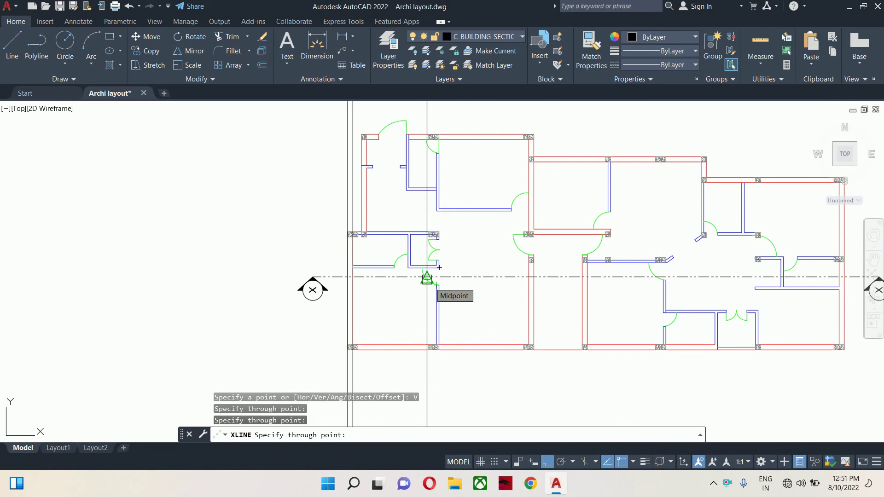
scroll(419, 282, up, 3)
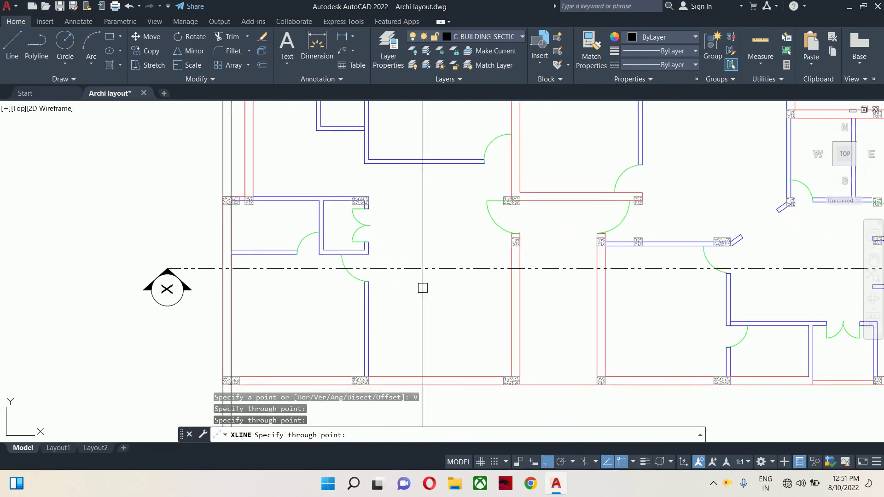
scroll(514, 279, up, 4)
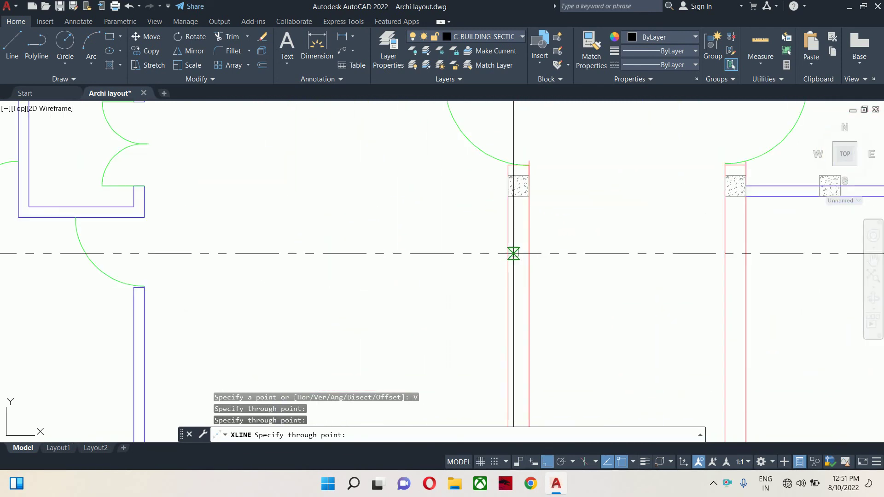
click(509, 254)
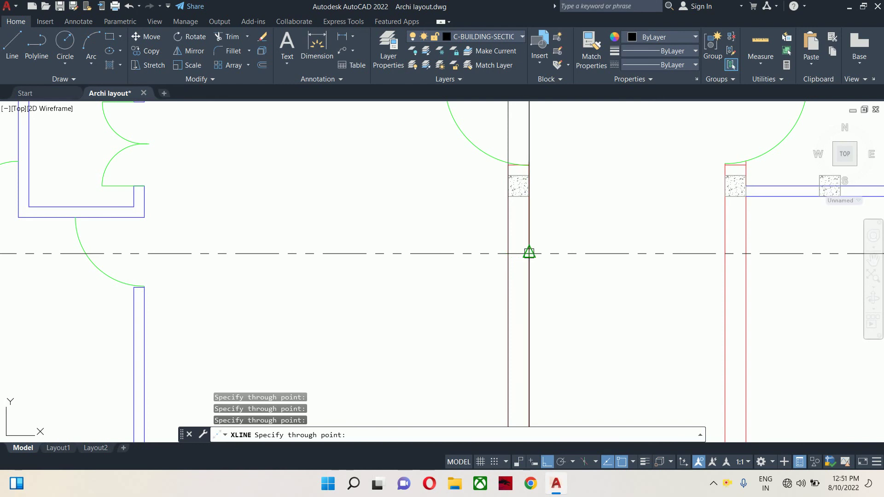
Step: Add vertical construction lines through both faces of the passage's east wall and of the east outer wall at the section line
middle_drag(529, 253, 316, 261)
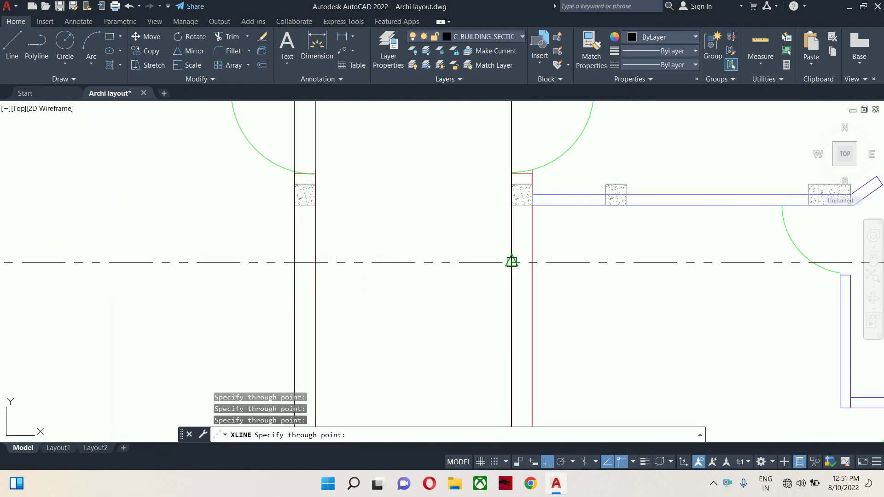
scroll(529, 263, down, 3)
middle_drag(640, 292, 313, 265)
scroll(575, 251, up, 3)
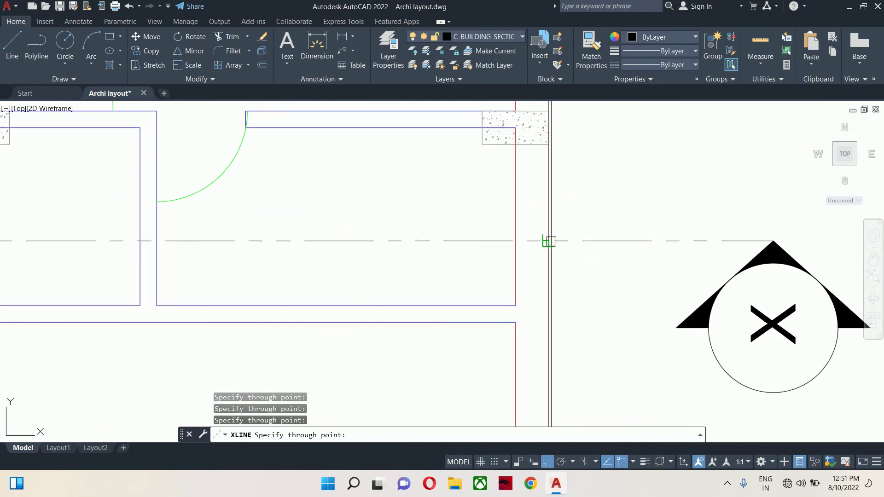
scroll(518, 243, down, 5)
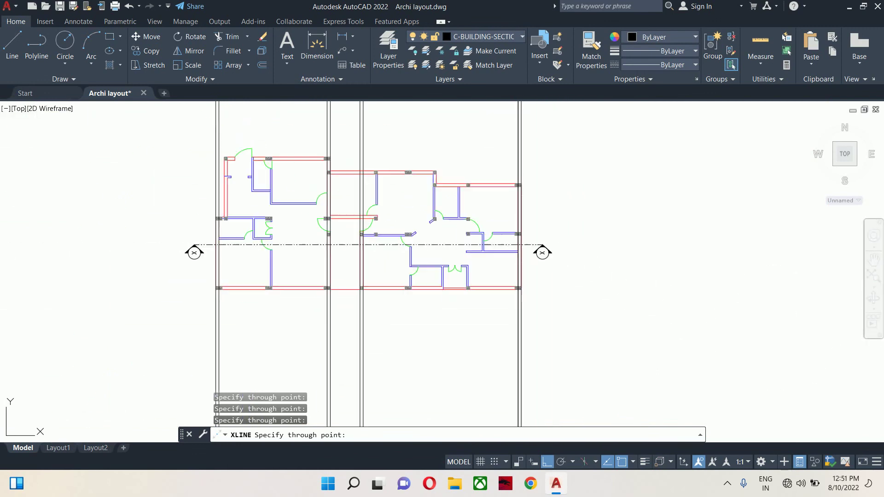
scroll(520, 244, down, 4)
key(Escape)
key(Escape)
key(Escape)
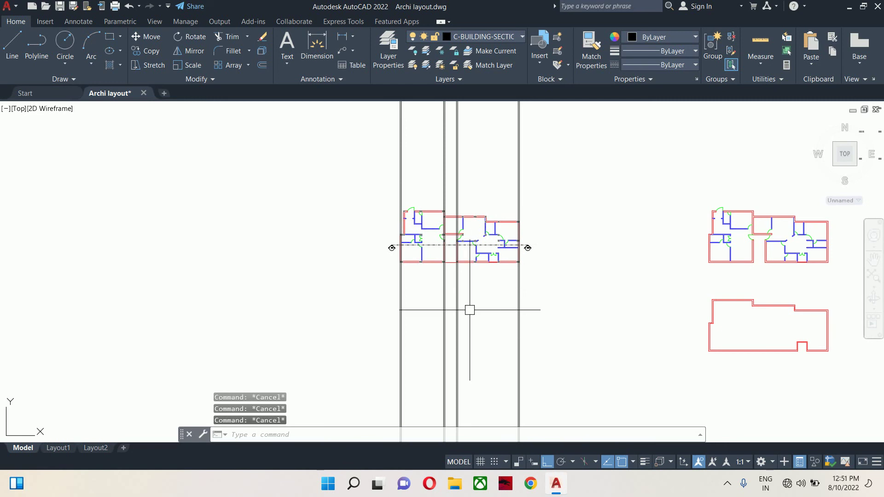
Step: Draw a horizontal line below the floor plan, crossing all the vertical construction lines
middle_drag(470, 310, 456, 255)
text(l)
key(Return)
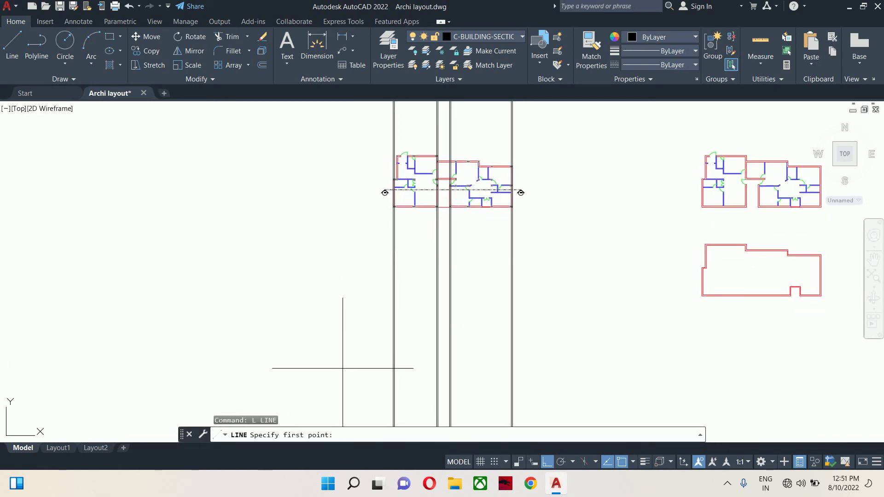
middle_drag(343, 368, 352, 310)
click(351, 267)
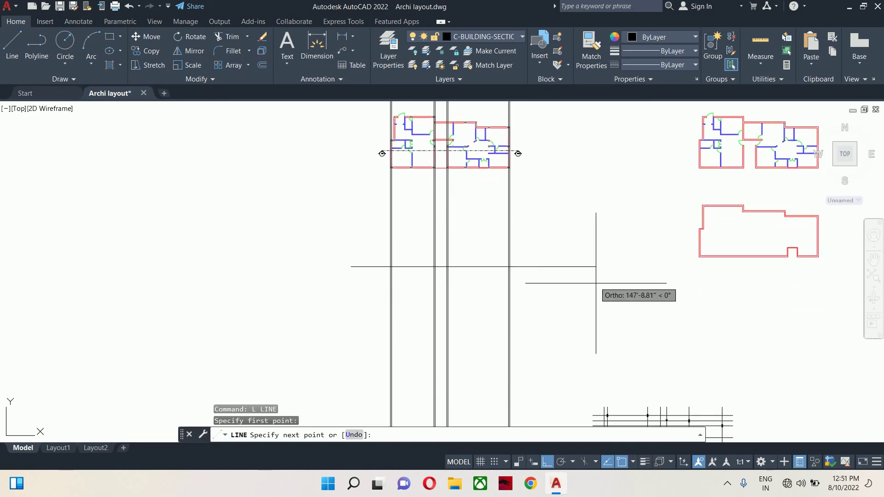
click(559, 273)
key(Escape)
key(Escape)
Step: Offset the horizontal line 10' upward
text(o)
key(Return)
text(1)
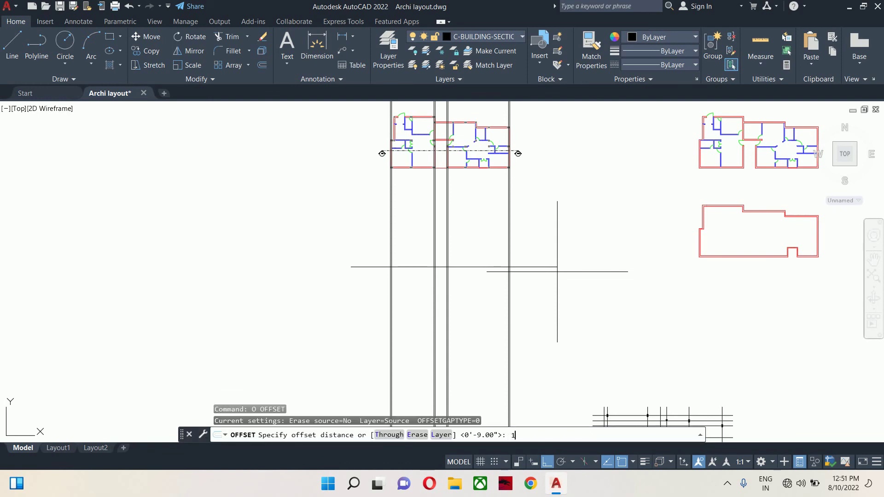
text(0')
key(Return)
click(551, 267)
click(540, 230)
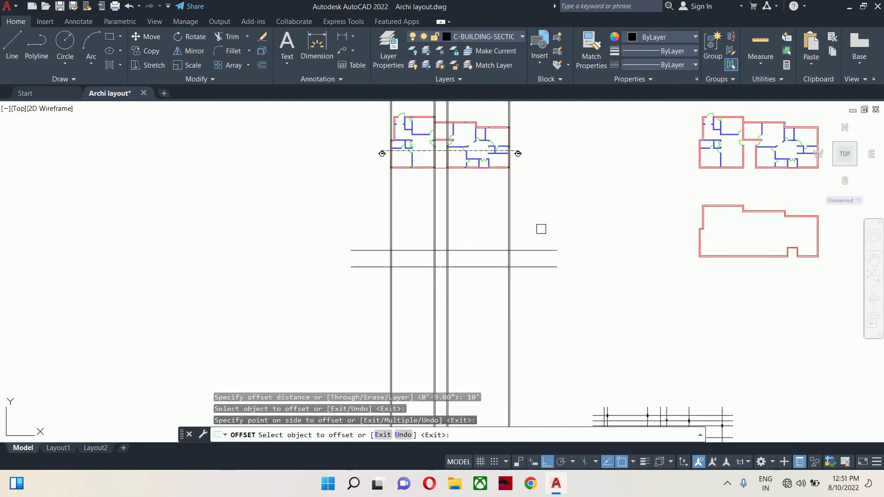
key(Escape)
key(Escape)
Step: Trim both ends of the two horizontal lines back to the outermost construction lines
text(tr)
key(Return)
click(536, 244)
click(518, 295)
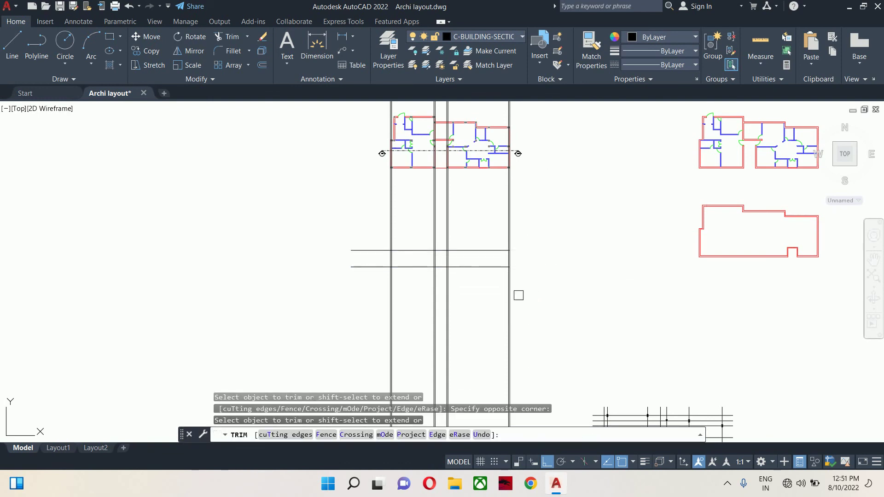
click(360, 248)
click(353, 297)
key(Escape)
key(Escape)
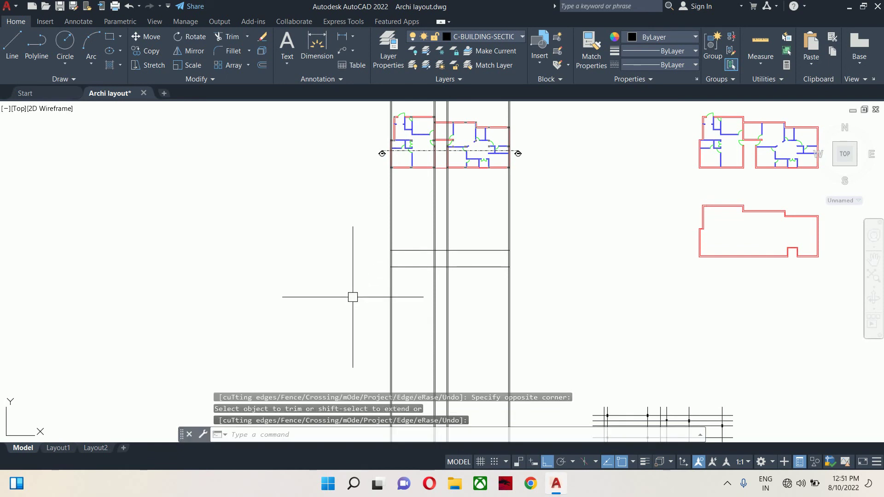
Step: Offset both horizontal lines 6" downward to form the slab thicknesses
text(o)
key(Return)
text(6)
key(Return)
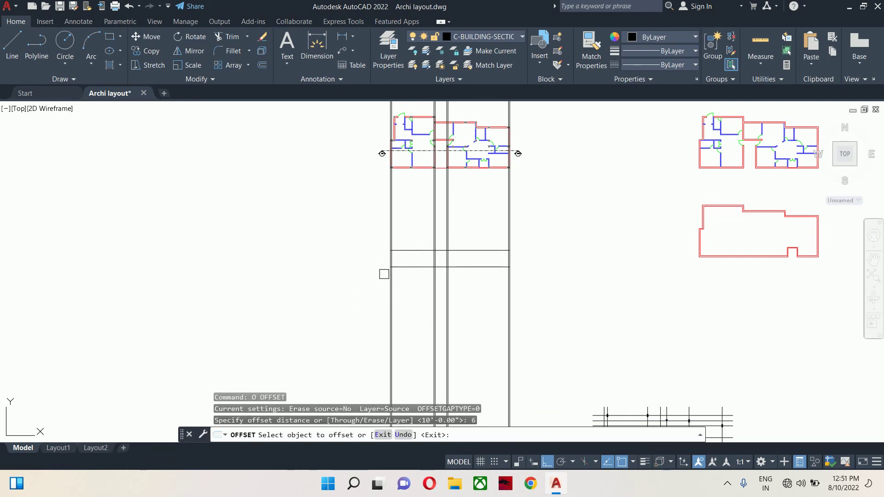
scroll(392, 270, up, 4)
click(431, 225)
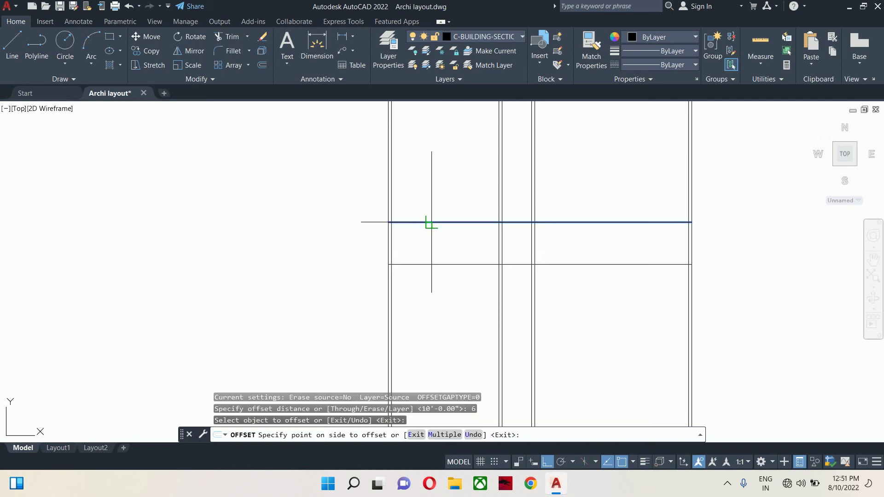
click(435, 250)
click(436, 265)
click(436, 268)
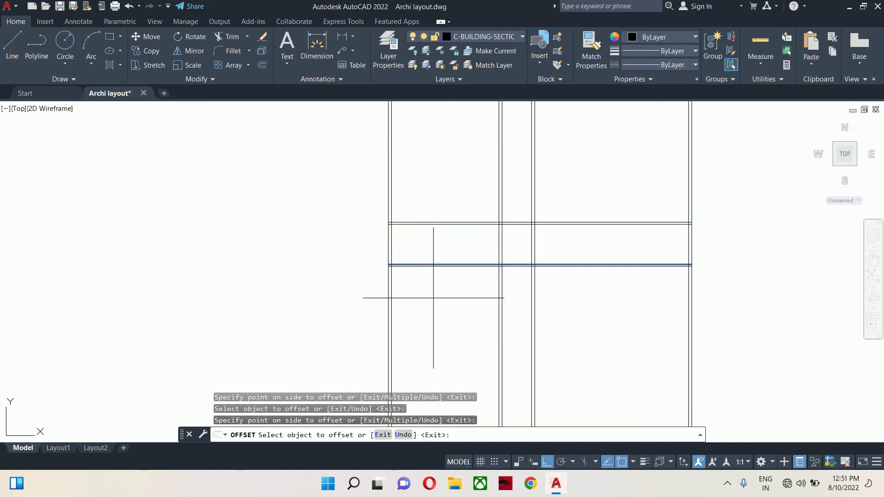
key(Escape)
key(Escape)
key(Escape)
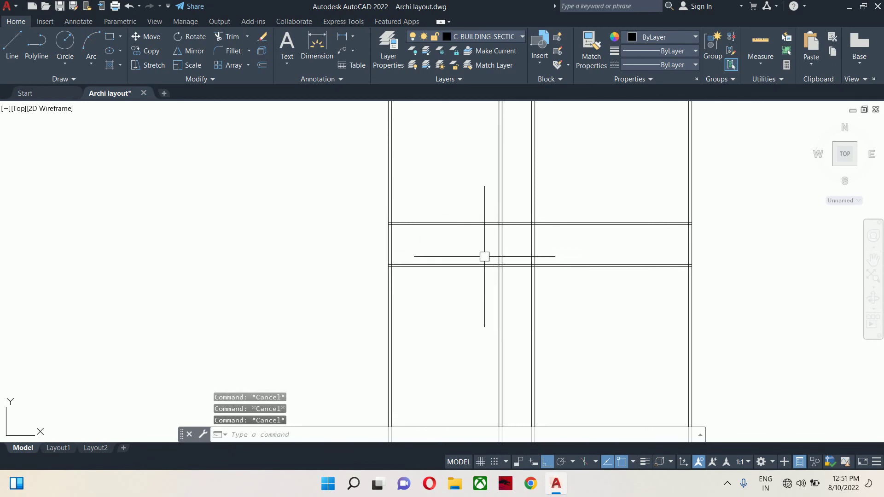
text(tr)
key(Return)
key(Escape)
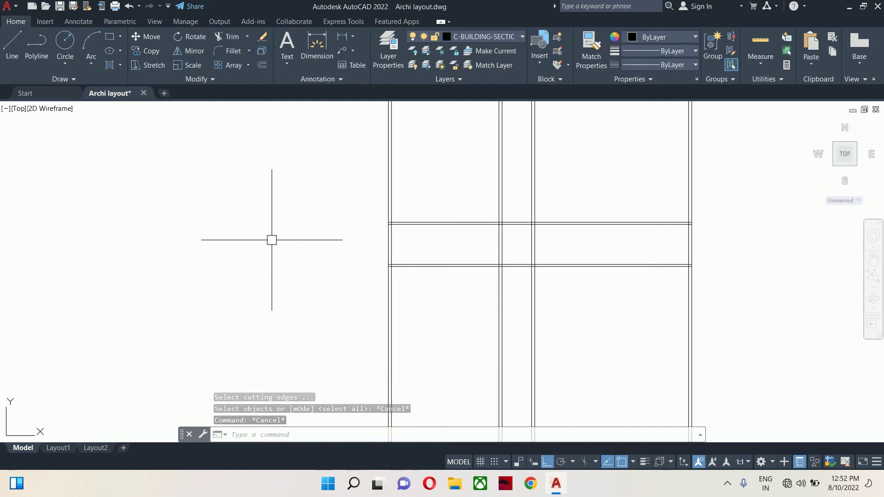
Step: Examine the column and footing detail beside the column layout and return to the section lines below the plan
scroll(290, 256, down, 5)
scroll(409, 208, up, 8)
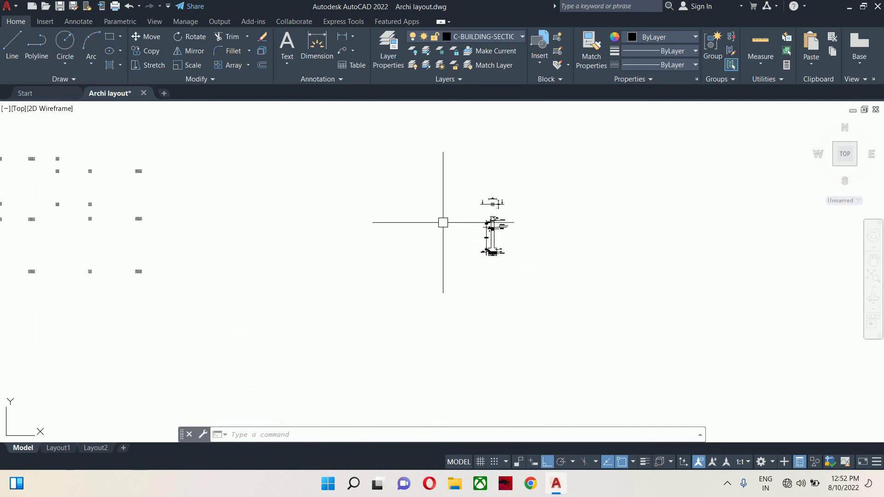
scroll(524, 243, down, 5)
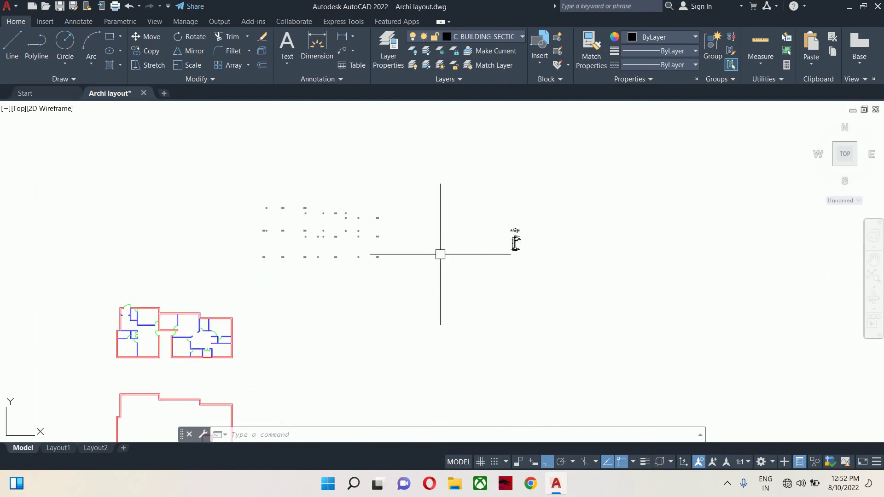
middle_drag(344, 296, 447, 207)
middle_drag(261, 353, 539, 266)
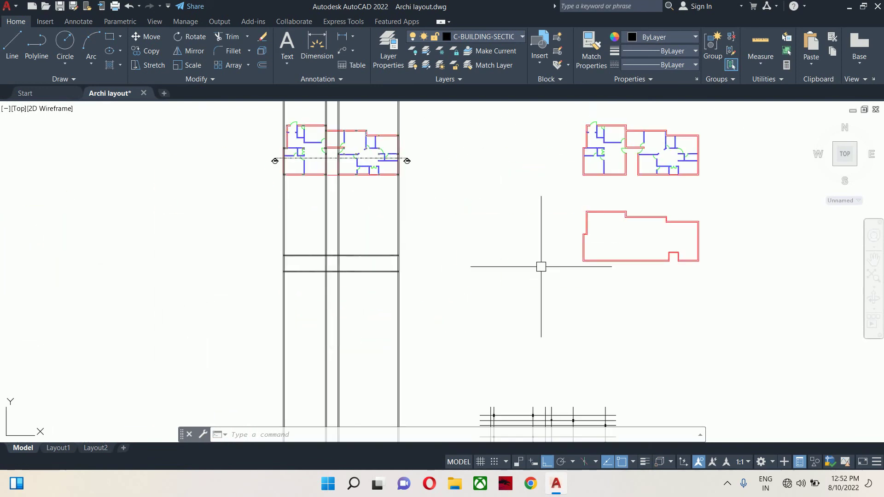
scroll(336, 292, up, 5)
mouse_move(336, 292)
middle_down()
mouse_move(344, 265)
mouse_move(367, 279)
middle_up()
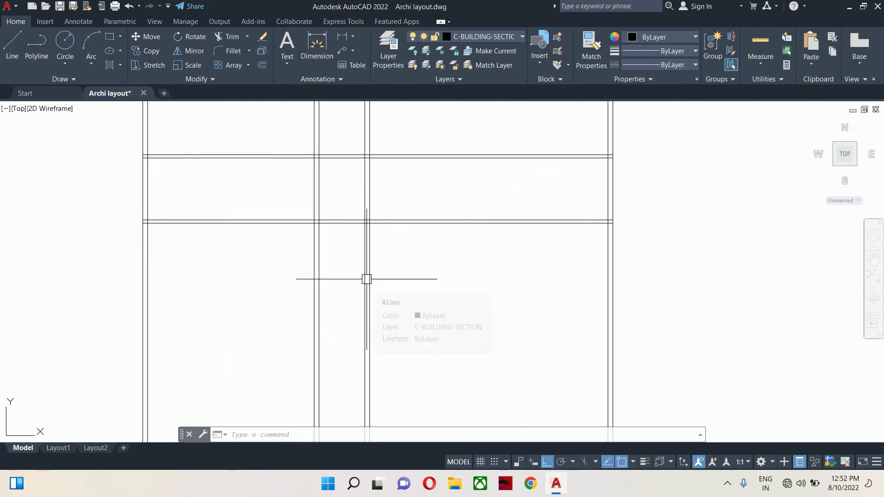
key(Escape)
key(Escape)
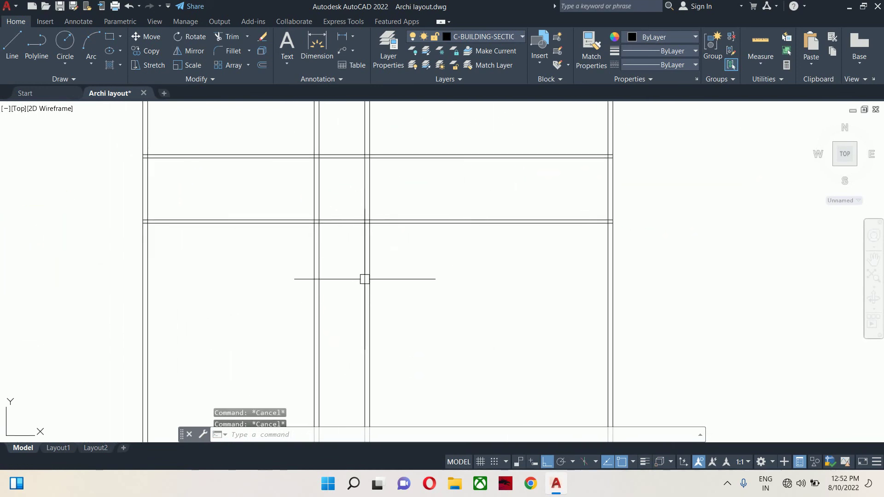
Step: Offset the top line of the lower slab 3' downward
text(o)
key(Return)
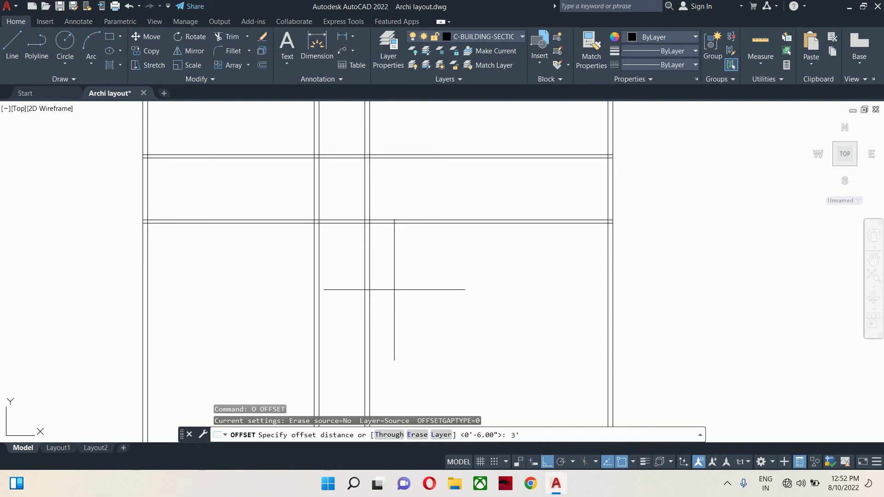
key(Return)
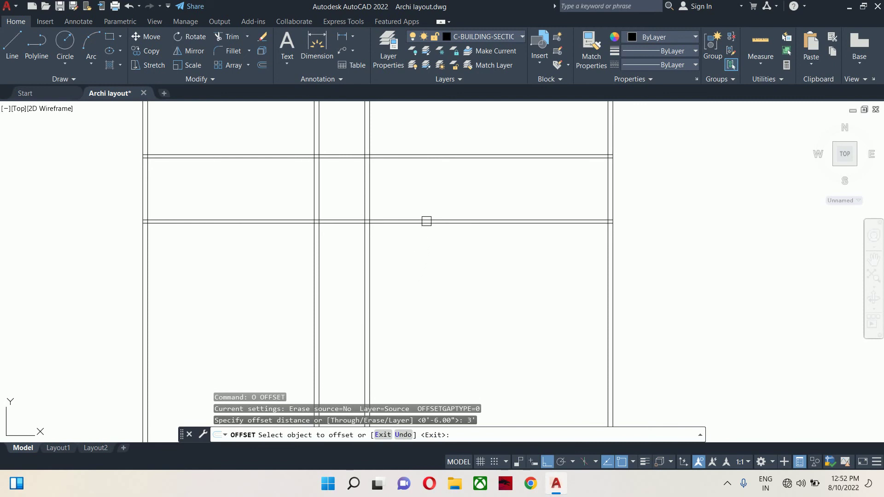
click(429, 218)
click(431, 271)
key(Escape)
key(Escape)
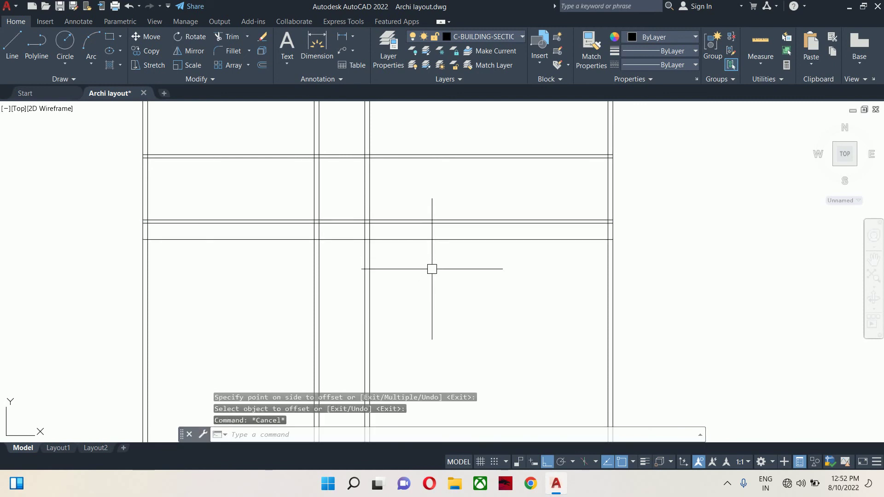
Step: Trim away all vertical wall lines that extend below the lowest horizontal line of the section
middle_drag(189, 313, 235, 332)
text(tr)
key(Return)
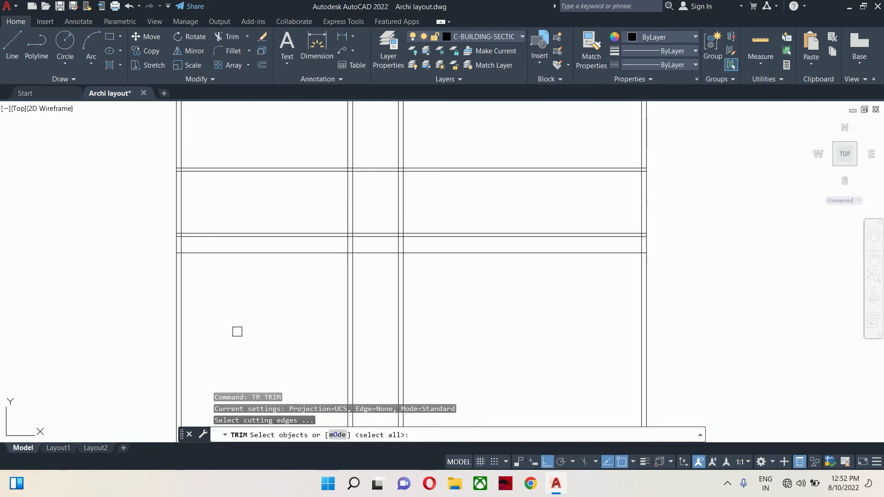
key(Return)
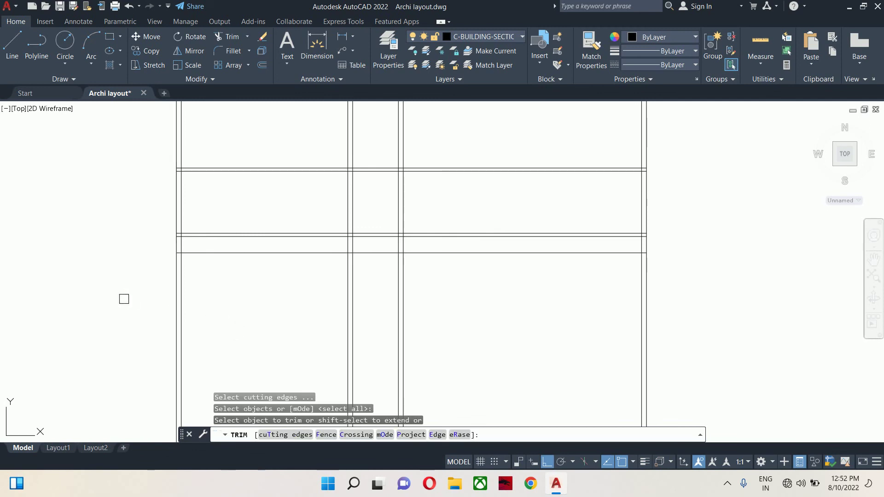
click(130, 299)
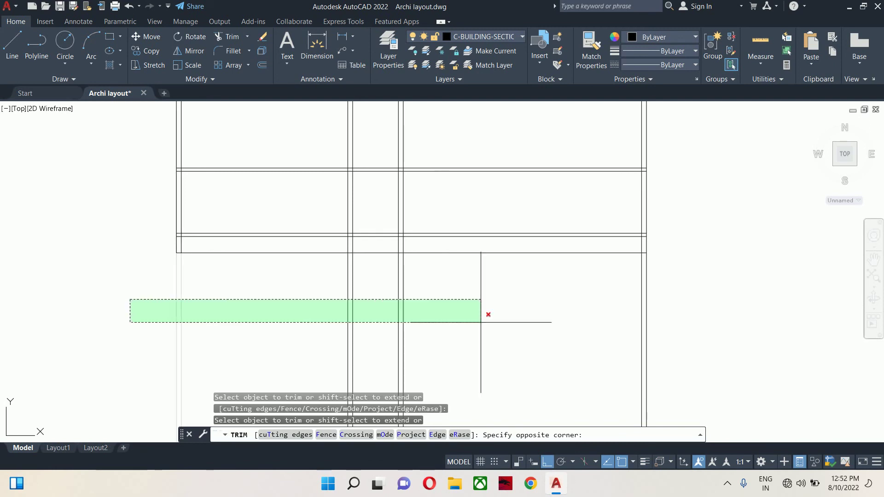
click(487, 318)
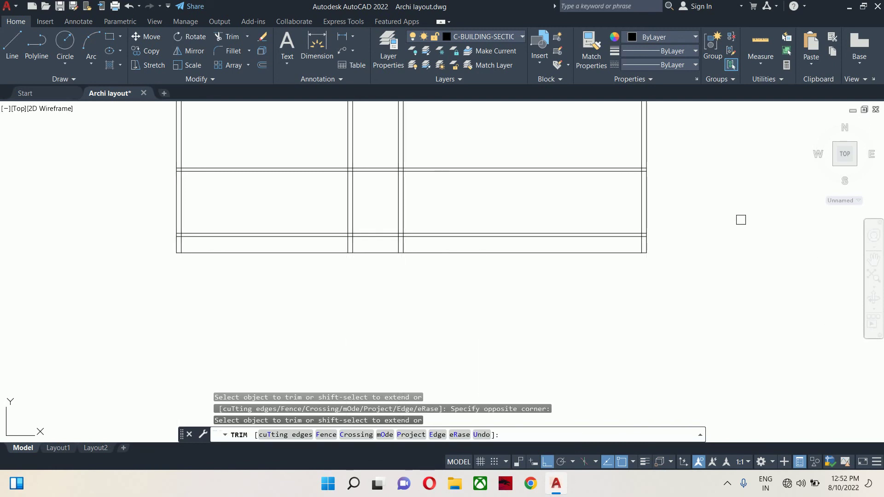
Step: Trim away all vertical wall lines that extend above the top line of the upper slab
middle_drag(741, 219, 751, 242)
click(742, 173)
click(83, 144)
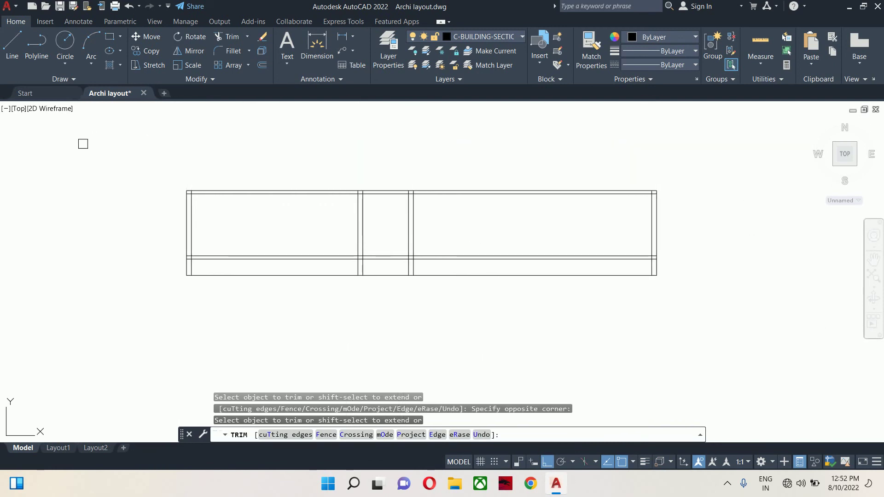
key(Return)
Step: Trim the lowest horizontal line between the walls, leaving only the segments that close the wall bottoms
key(Return)
key(Return)
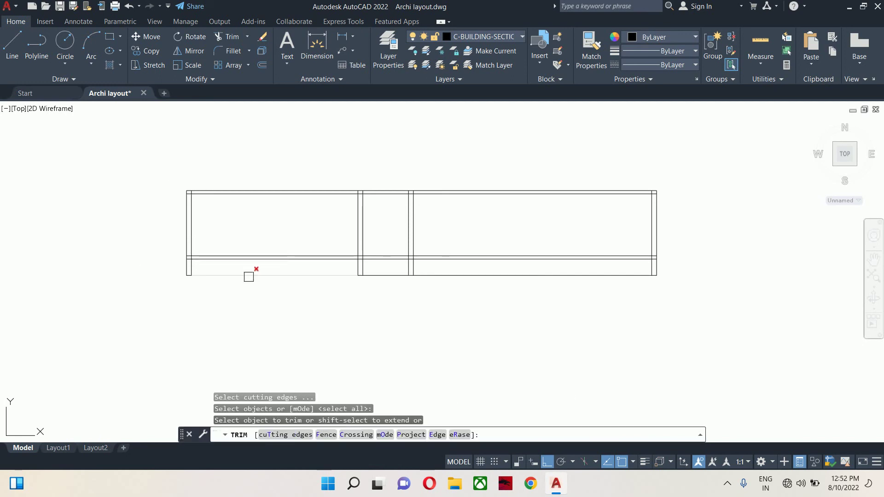
click(248, 275)
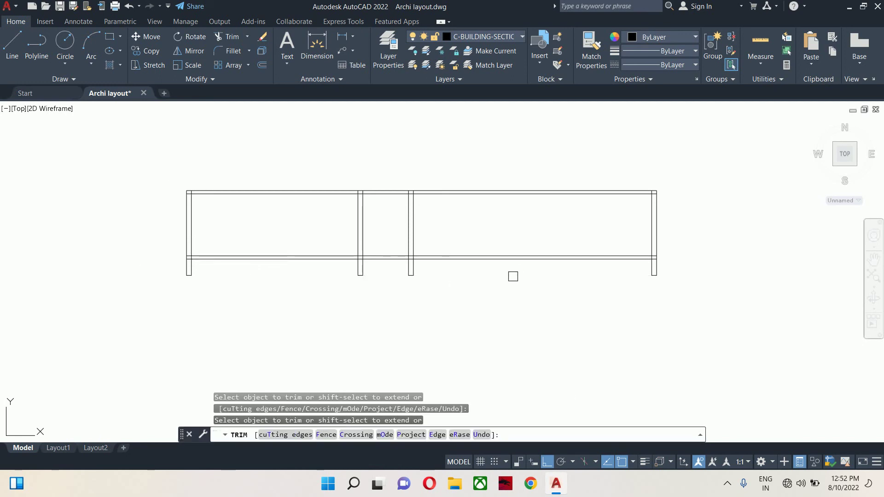
Step: Trim the inner line of the leftmost wall where it crosses the lower slab thickness
middle_drag(459, 297, 574, 306)
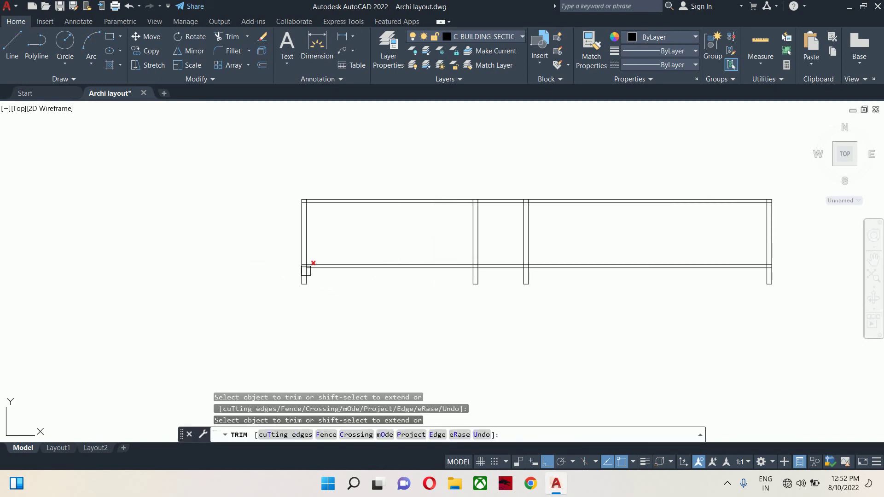
scroll(306, 271, up, 4)
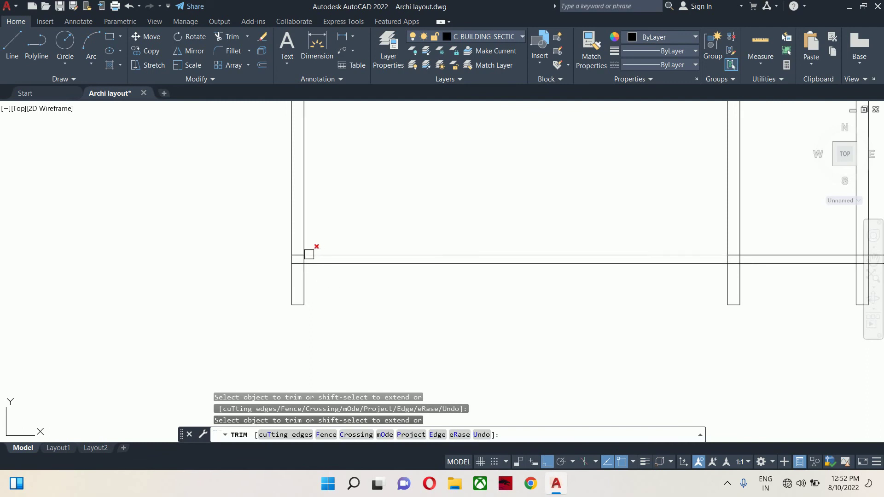
scroll(301, 253, down, 2)
middle_drag(306, 250, 319, 338)
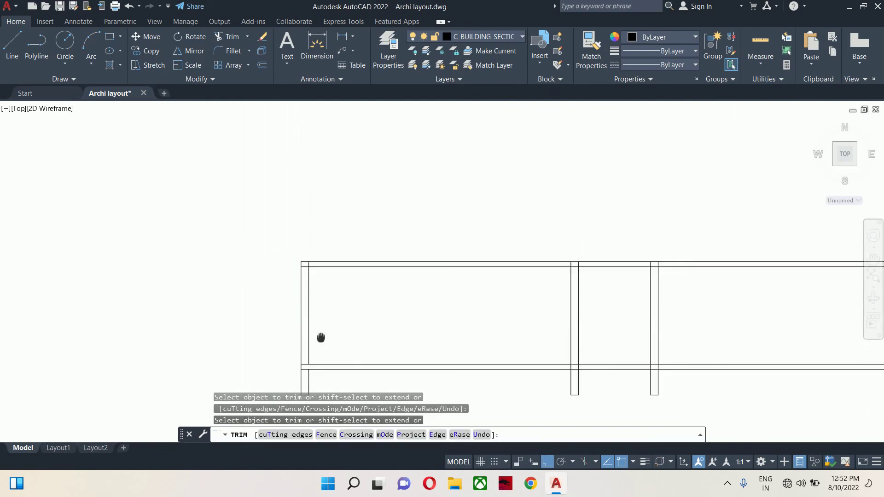
Step: Trim the wall lines that cross the upper slab thickness, from the leftmost wall to the rightmost wall
scroll(309, 271, up, 6)
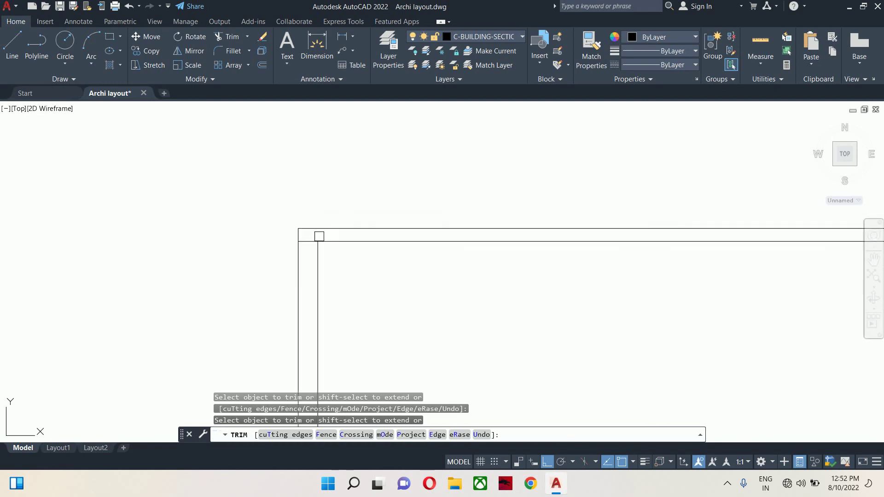
scroll(318, 237, down, 4)
middle_drag(332, 305, 303, 304)
scroll(434, 249, up, 5)
mouse_move(434, 249)
mouse_down()
mouse_move(830, 244)
mouse_move(808, 251)
mouse_up()
middle_drag(808, 252, 783, 272)
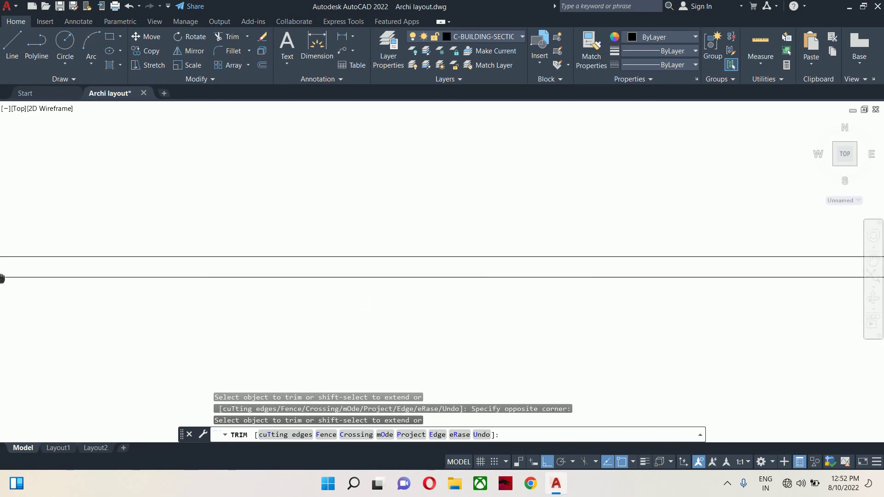
scroll(415, 295, down, 3)
scroll(356, 292, up, 3)
scroll(356, 292, down, 2)
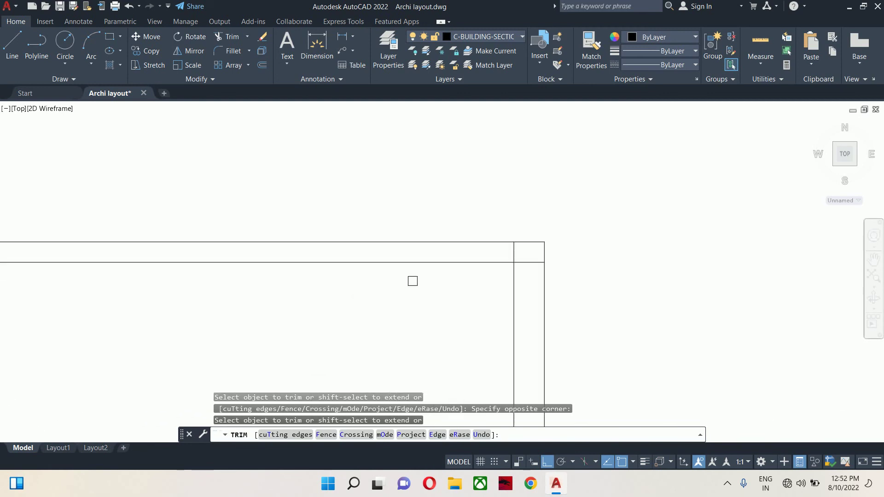
scroll(539, 258, down, 1)
click(534, 223)
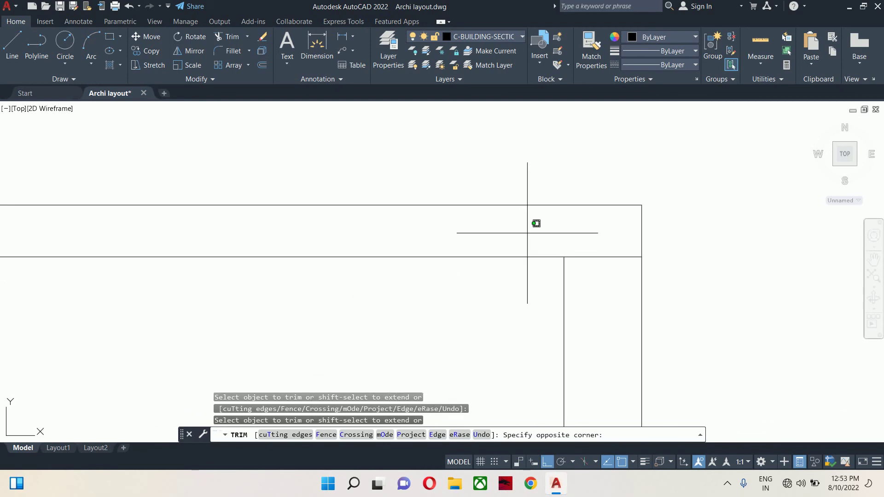
scroll(544, 222, down, 3)
click(558, 224)
Step: Trim the lines of the right and two middle walls where they cross the lower slab thickness
scroll(544, 272, up, 4)
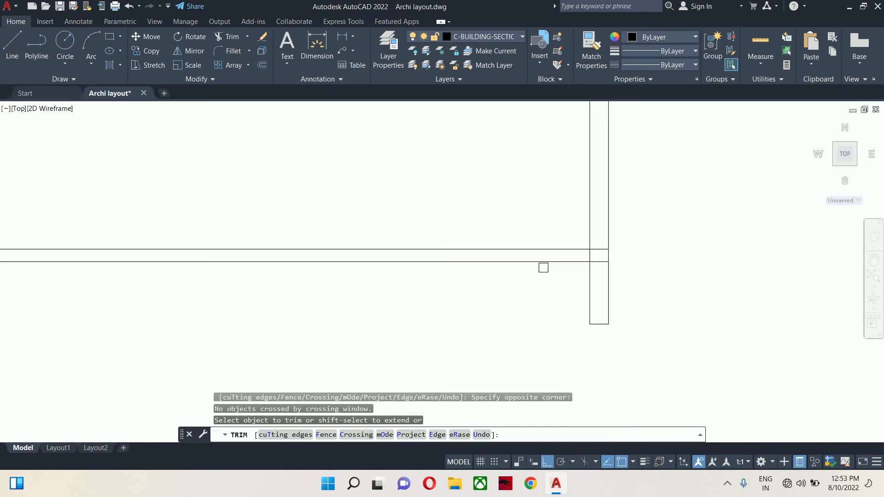
click(649, 233)
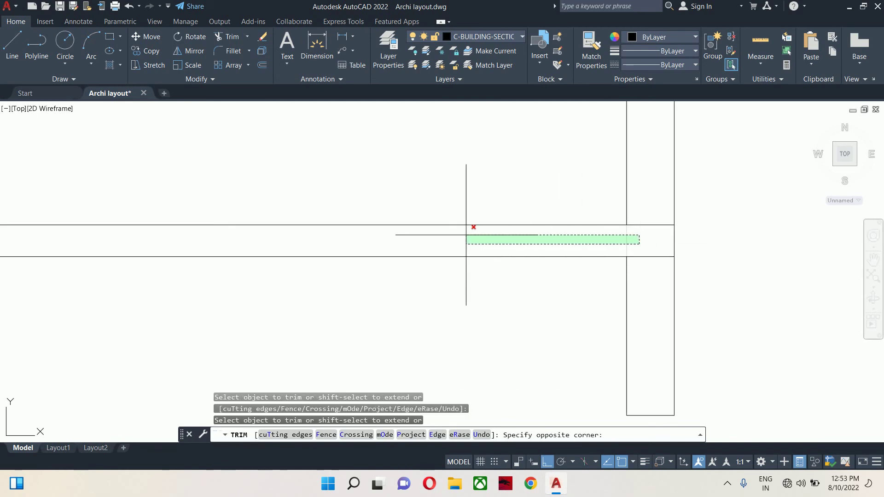
click(474, 244)
scroll(375, 247, down, 2)
scroll(375, 303, down, 2)
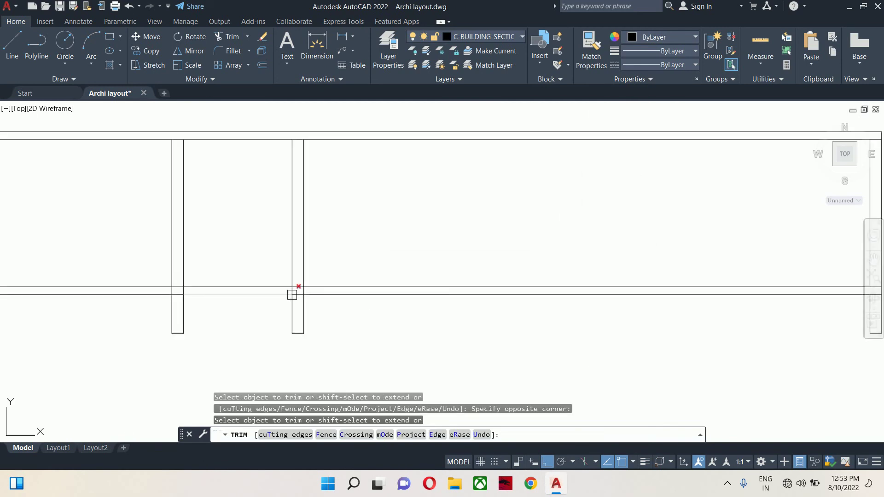
scroll(290, 289, up, 4)
click(362, 297)
click(267, 293)
mouse_move(267, 293)
middle_down()
mouse_move(530, 310)
mouse_move(522, 312)
middle_up()
click(524, 312)
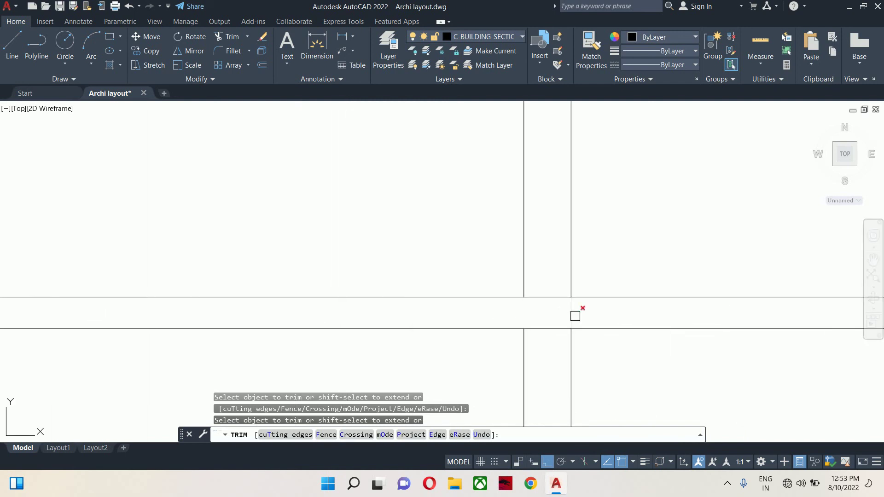
scroll(568, 313, down, 5)
key(Escape)
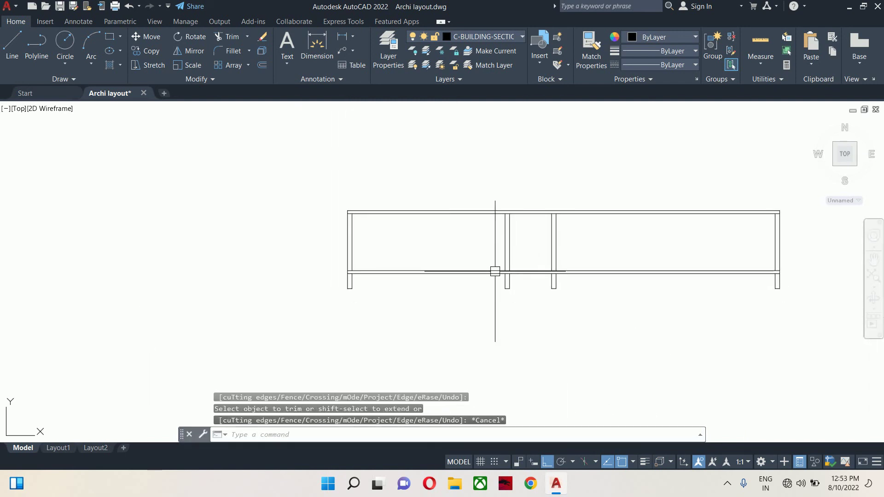
key(Escape)
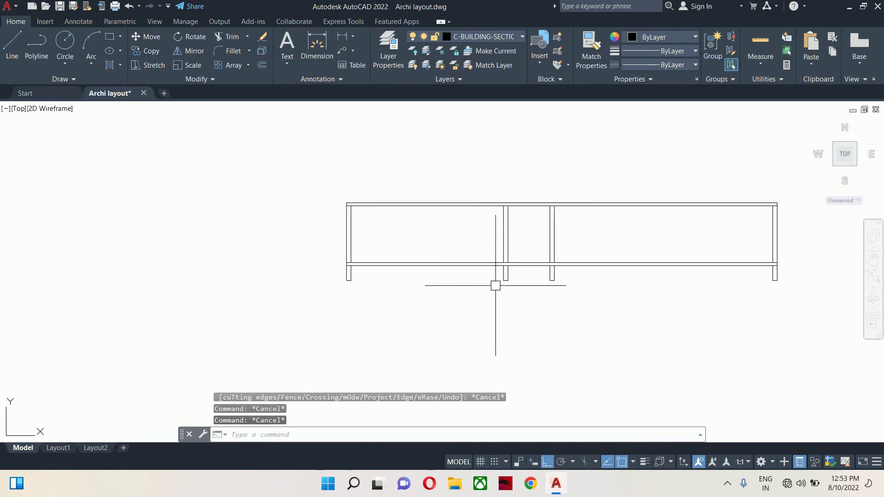
Step: Switch the C-BUILDING-SECTION layer off and on again, and turn on the C-STRUCTURE-BEAM layer
scroll(460, 273, down, 2)
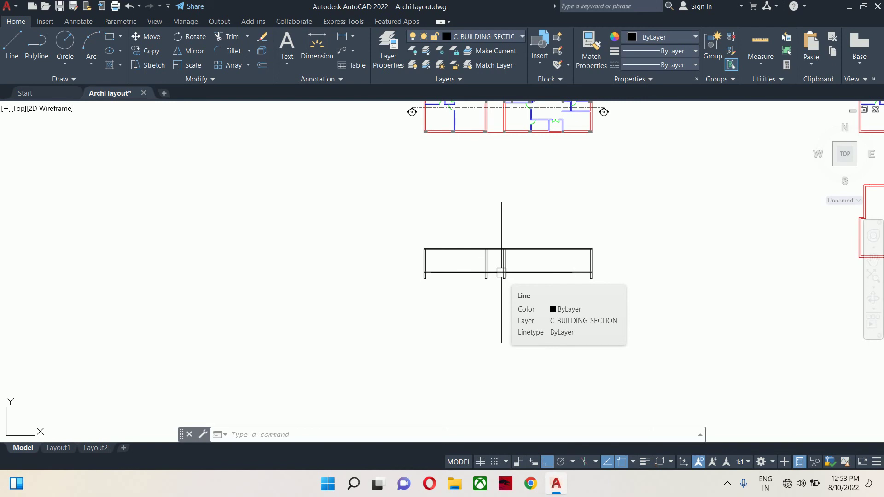
key(Escape)
key(Escape)
text(la)
key(Return)
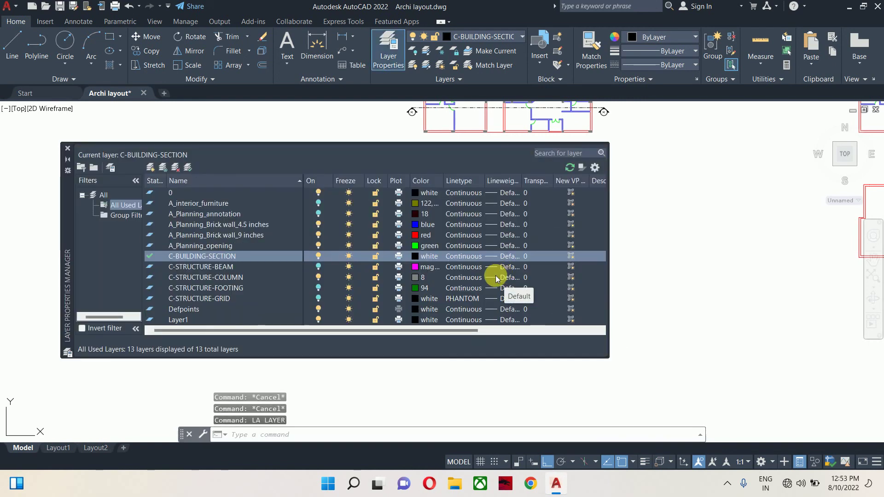
click(319, 253)
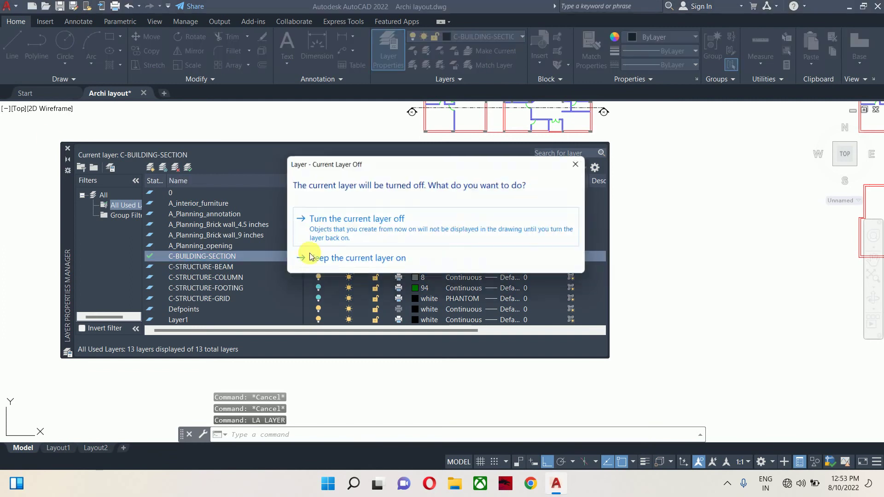
click(316, 221)
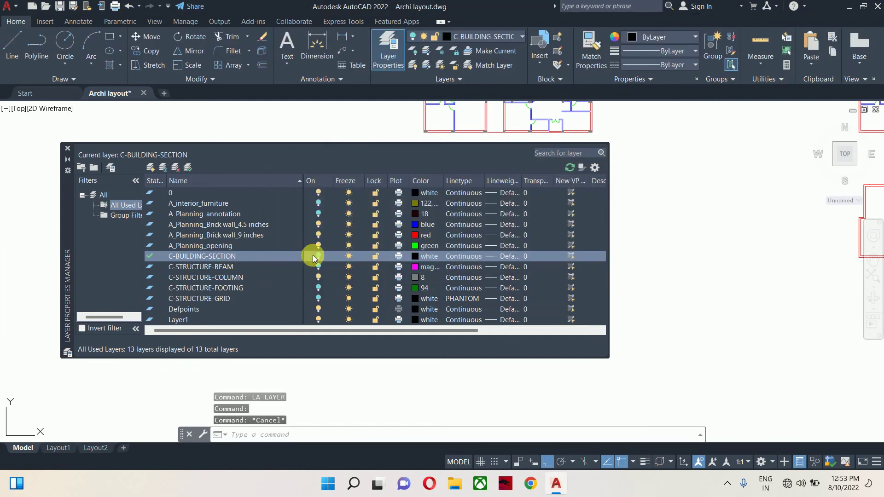
click(317, 256)
click(317, 267)
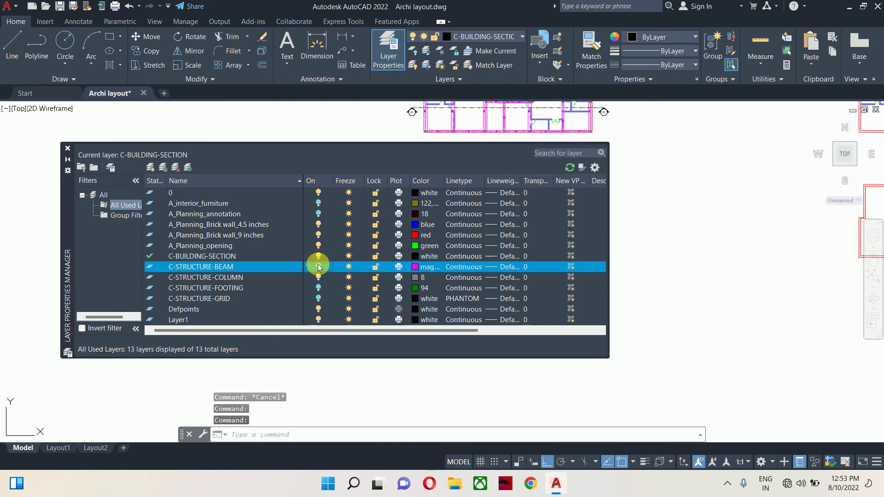
click(68, 148)
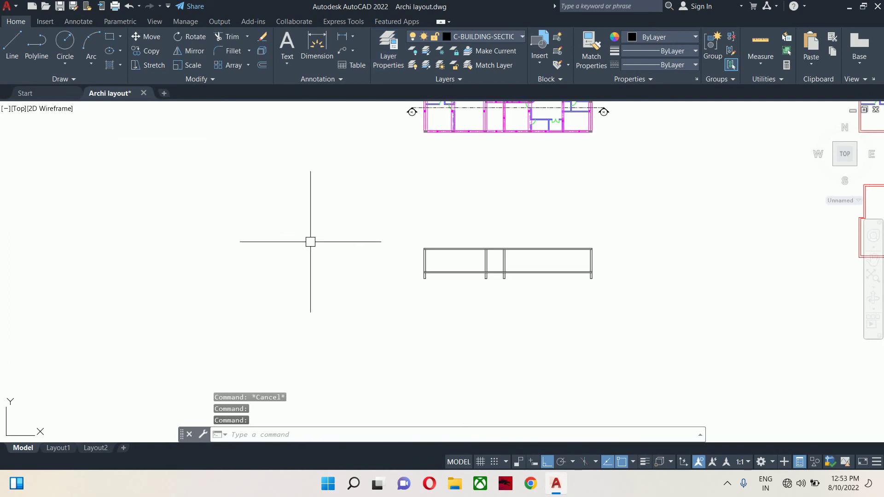
scroll(264, 270, down, 2)
text(xl)
key(Return)
text(v)
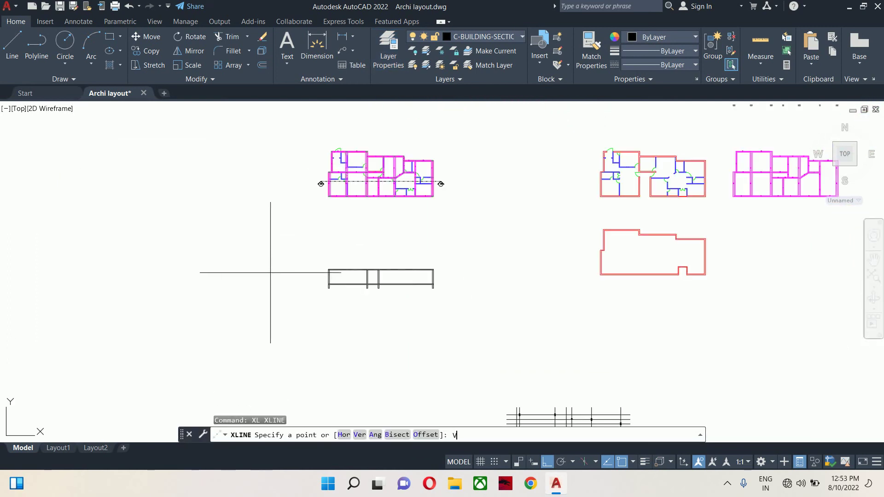
key(Return)
scroll(321, 202, up, 3)
scroll(344, 206, down, 4)
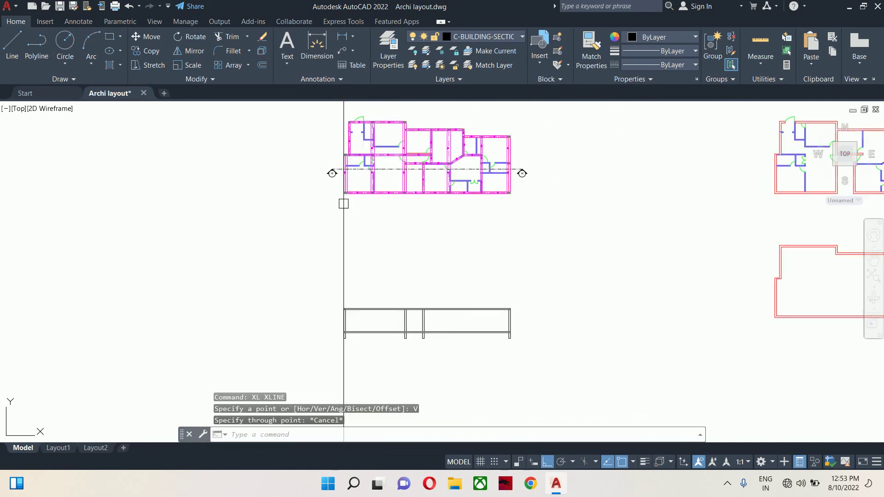
key(Escape)
Step: Shift the whole section drawing straight up with Stretch so it sits just below the floor plan
text(s)
key(Return)
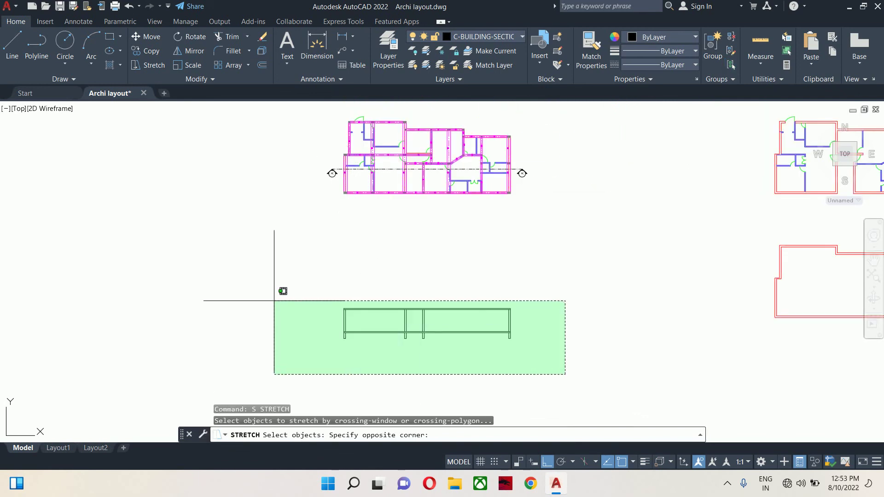
click(274, 300)
key(Return)
click(250, 324)
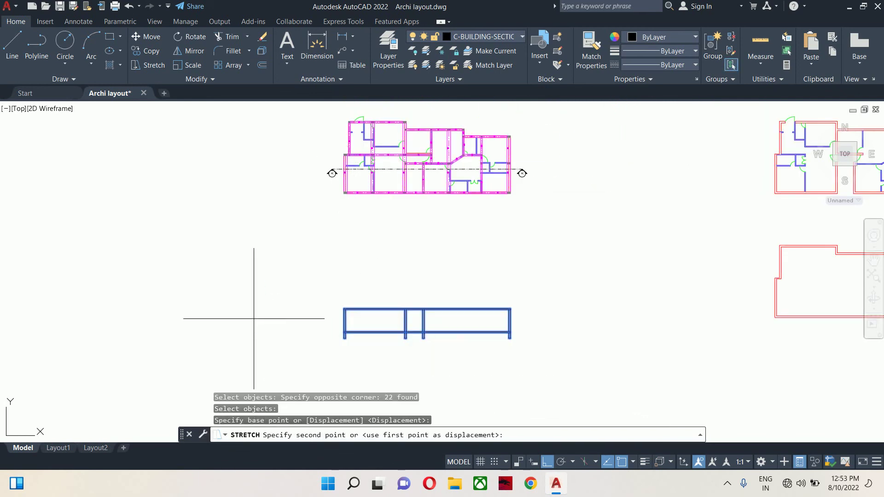
click(247, 220)
key(Escape)
key(Escape)
Step: Review the plinth, tie beam and footing levels in the column detail and return to the section's left wall base
scroll(306, 210, up, 6)
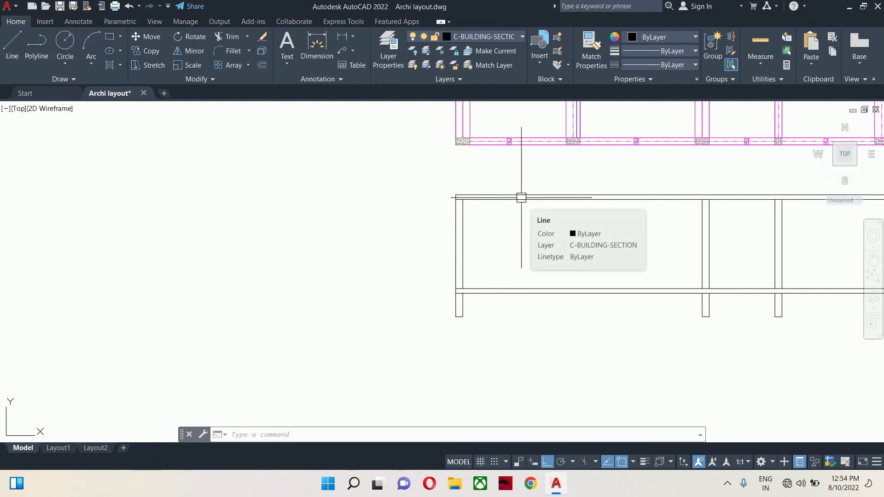
scroll(521, 197, down, 6)
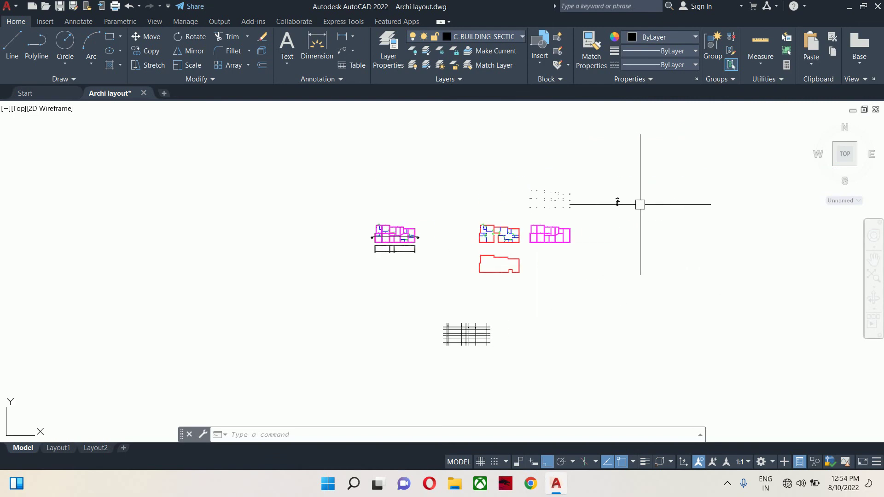
scroll(626, 203, up, 6)
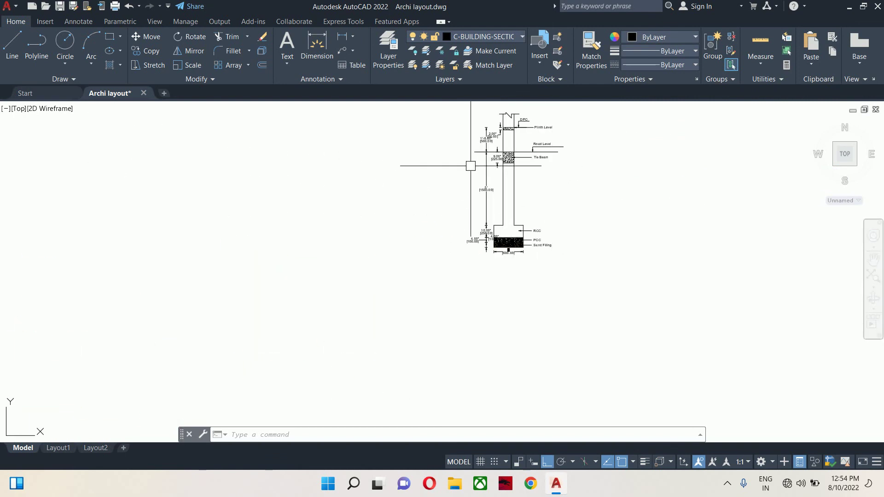
scroll(471, 166, up, 3)
scroll(479, 197, down, 8)
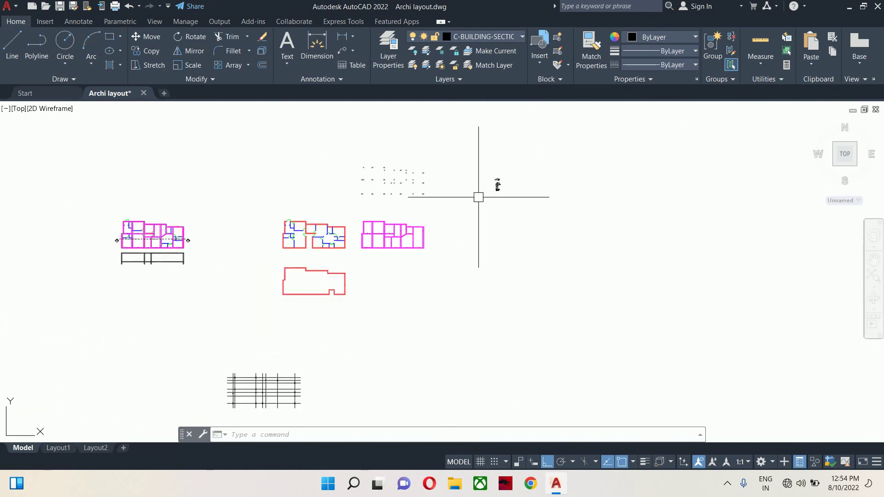
scroll(479, 197, down, 3)
scroll(405, 236, up, 4)
mouse_move(406, 276)
middle_down()
mouse_move(473, 249)
mouse_move(365, 203)
middle_up()
scroll(364, 173, up, 8)
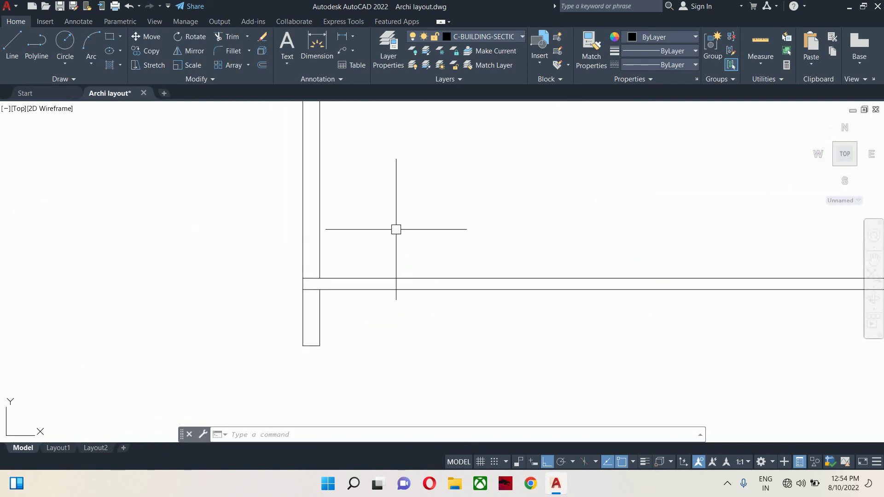
Step: Offset the top lines of the section's lower and upper slabs 9 inches downward to mark the beam depth
text(o)
key(Return)
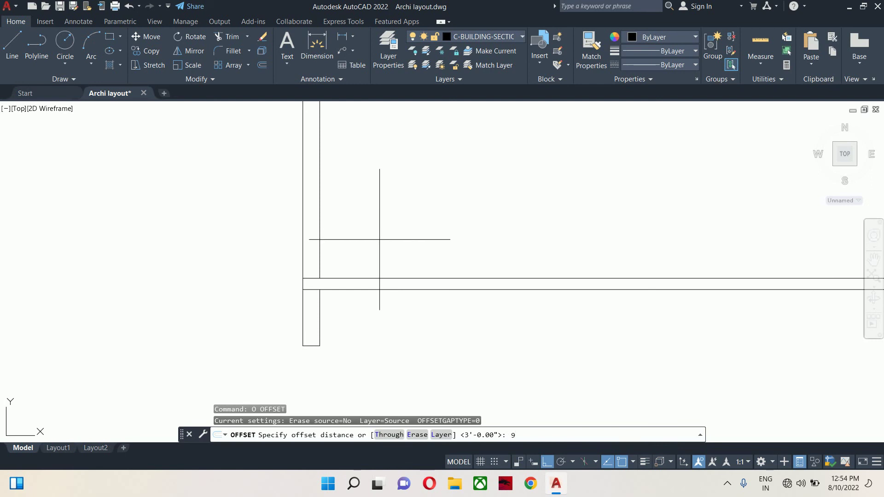
text(9)
key(Return)
scroll(350, 276, up, 2)
click(345, 279)
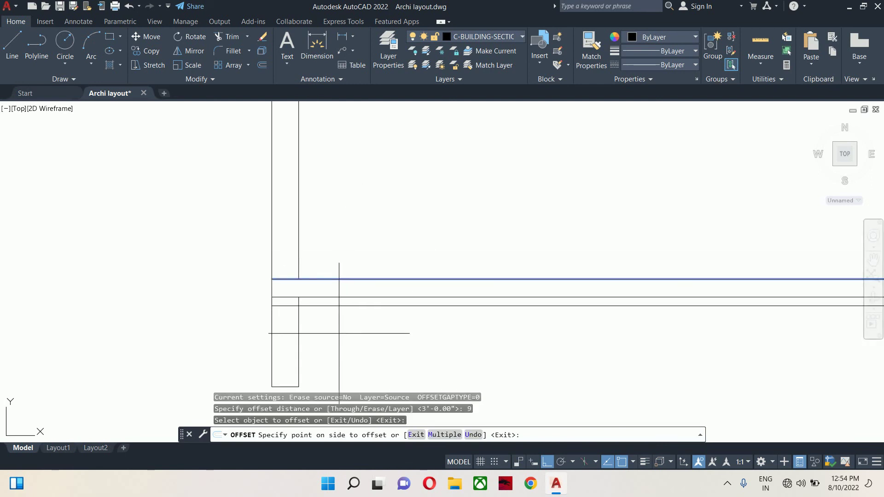
click(339, 334)
scroll(363, 299, down, 3)
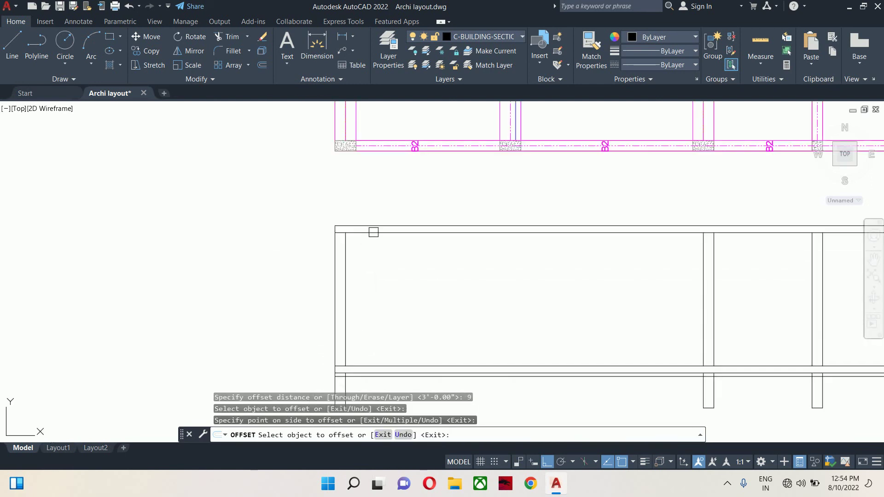
click(383, 225)
click(385, 255)
key(Escape)
key(Escape)
key(Escape)
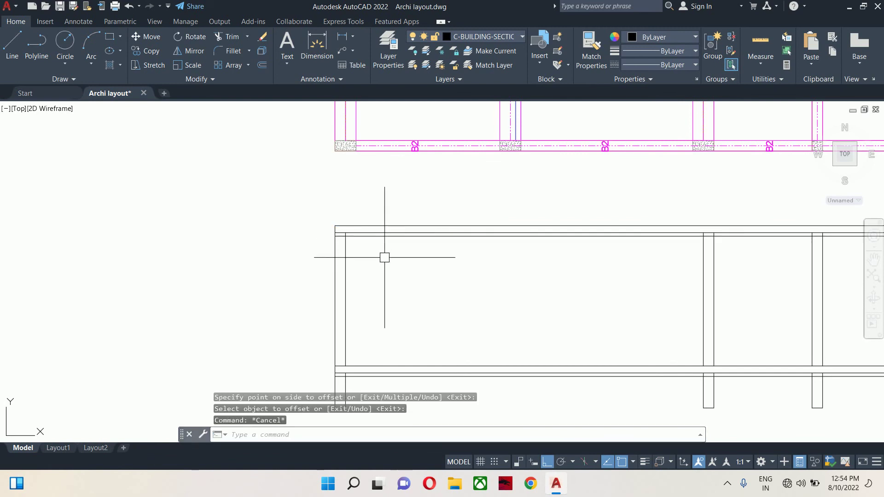
Step: Draw vertical construction lines through the inner edge of the plan's left B1 beam and both edges of the next B1 beam
scroll(381, 259, down, 2)
middle_drag(381, 260, 377, 262)
text(l)
key(Return)
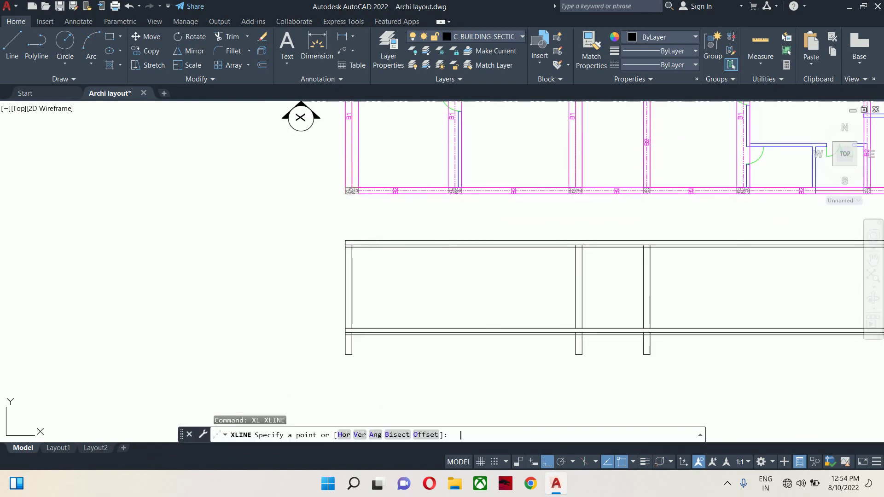
text(v)
key(Return)
scroll(350, 168, up, 4)
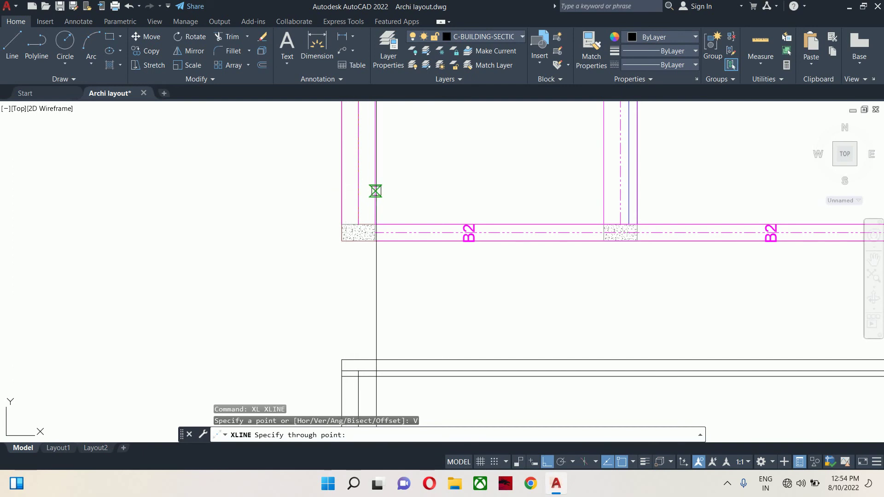
click(376, 191)
scroll(468, 227, down, 3)
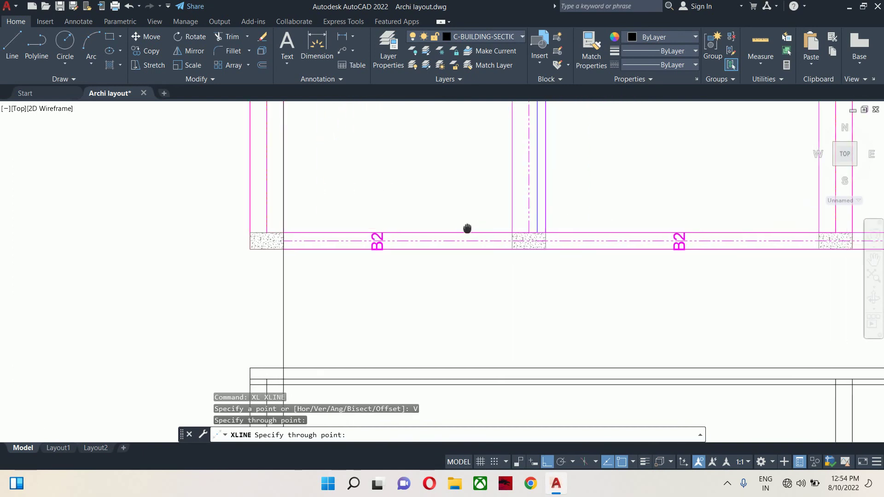
scroll(443, 237, down, 2)
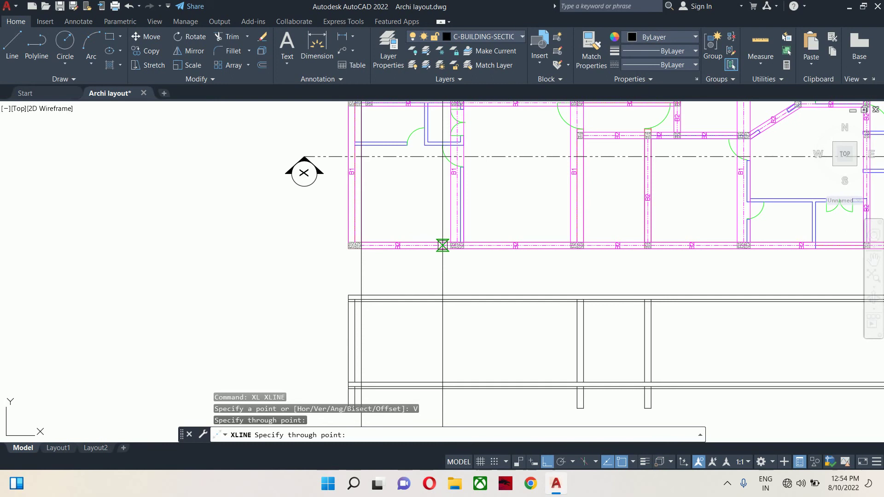
click(451, 221)
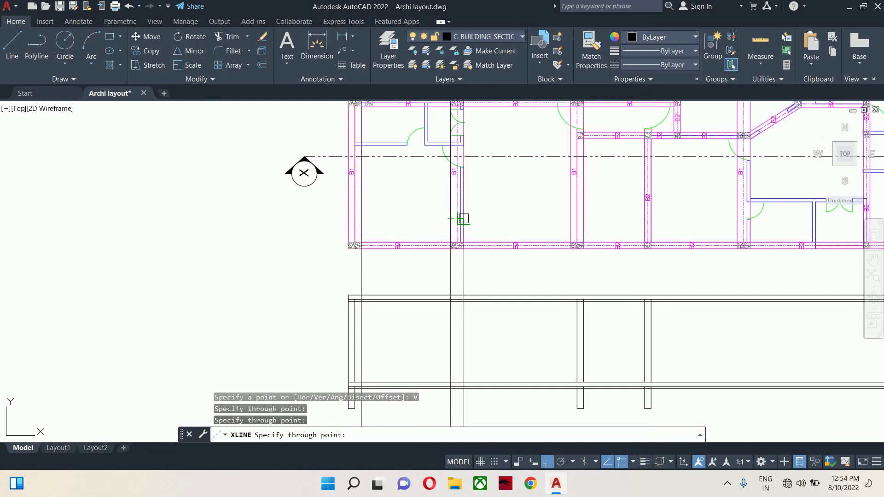
scroll(464, 219, up, 3)
scroll(456, 219, down, 3)
middle_drag(518, 223, 456, 207)
scroll(478, 205, up, 2)
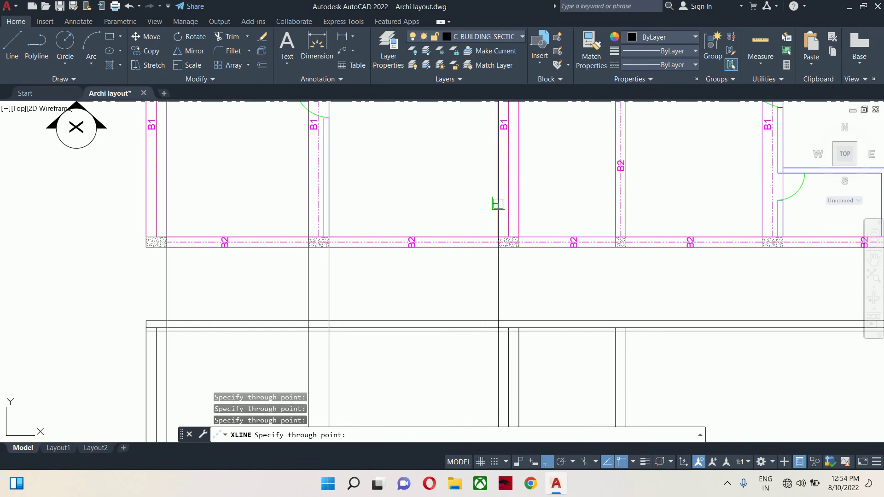
Step: Add vertical construction lines through the left edge of the third B1 beam and both edges of the fourth B1 beam
middle_drag(508, 203, 497, 203)
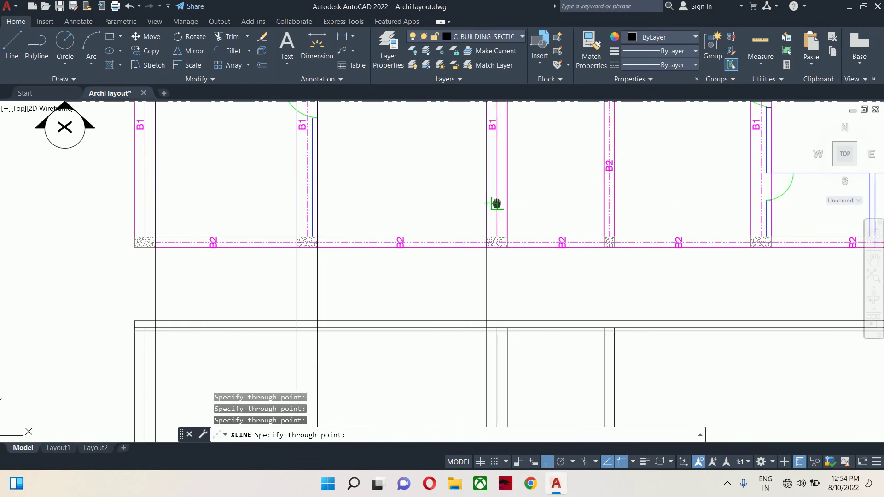
scroll(488, 204, down, 4)
middle_drag(443, 206, 428, 256)
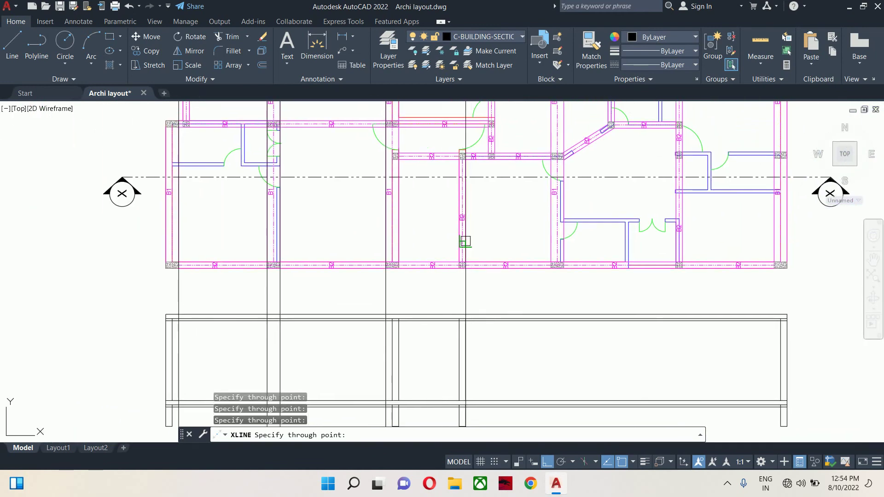
scroll(550, 233, up, 2)
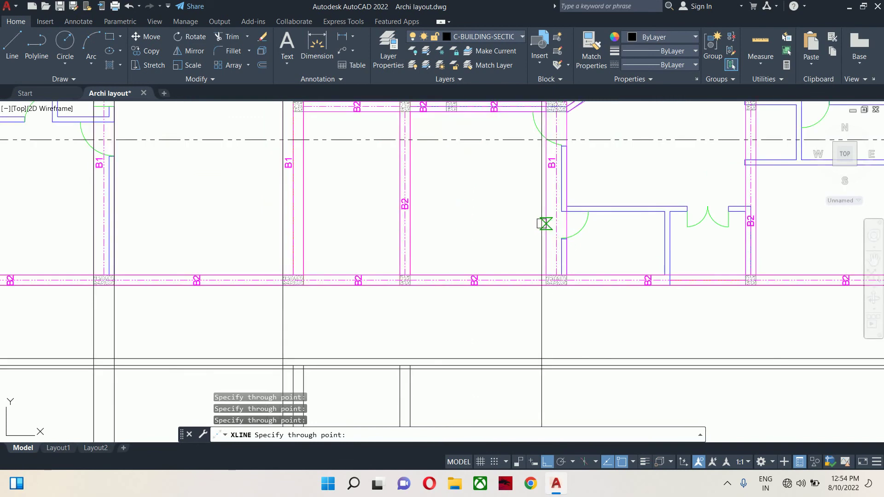
click(547, 223)
click(566, 211)
middle_drag(714, 250, 712, 250)
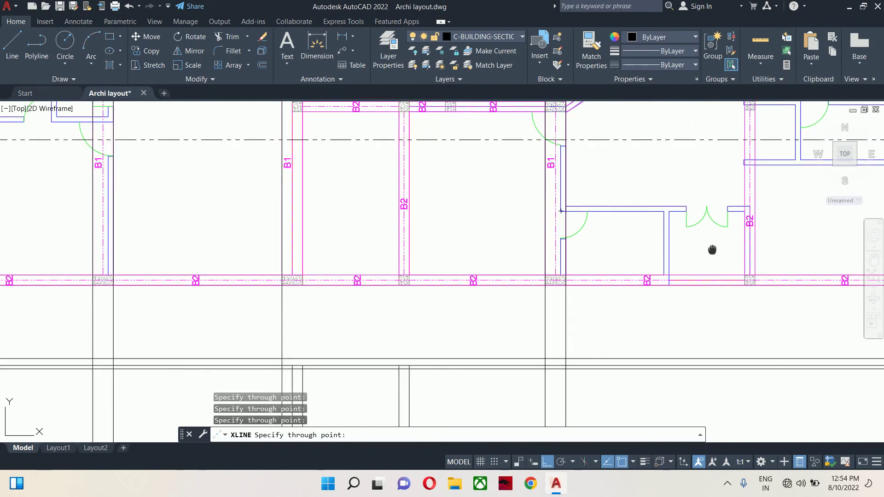
Step: Add a vertical construction line through the inner edge of the plan's far right beam and finish the construction lines
scroll(758, 154, down, 2)
scroll(744, 154, up, 1)
scroll(658, 170, down, 1)
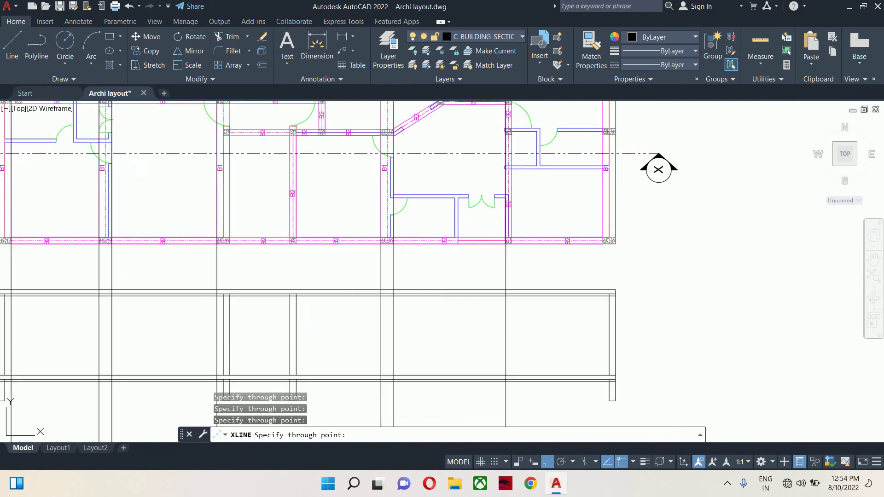
scroll(505, 191, down, 1)
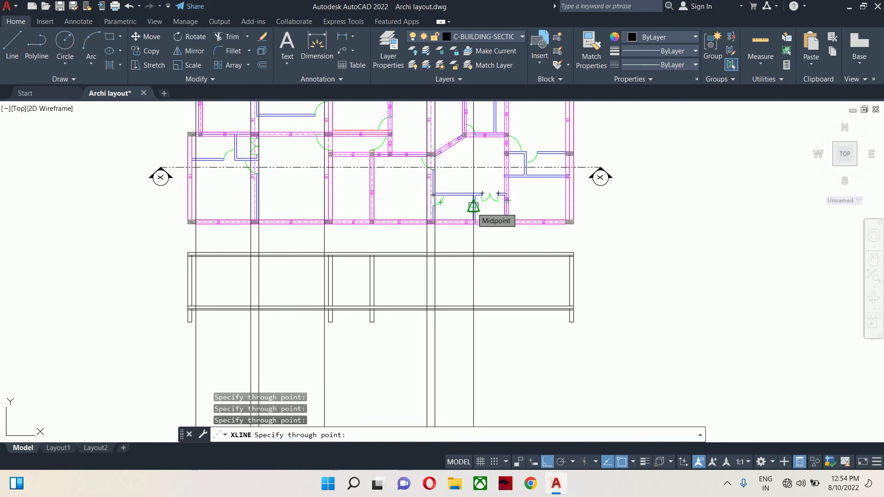
scroll(542, 212, up, 2)
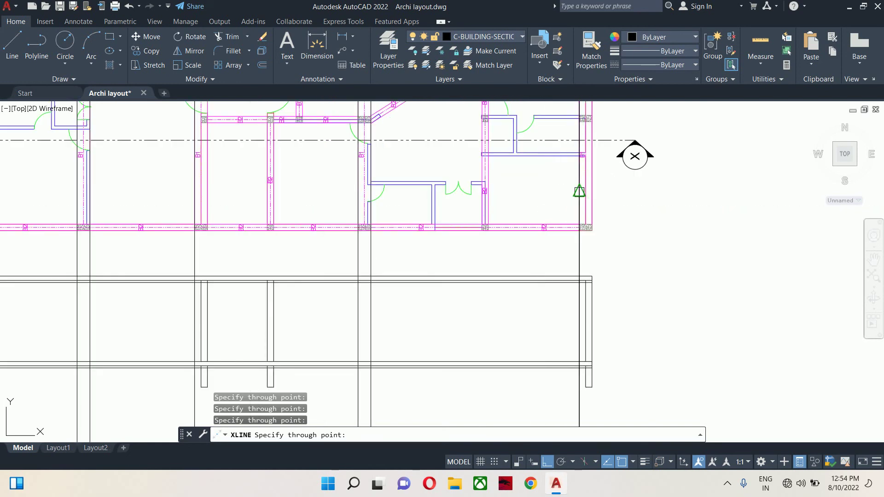
key(Escape)
key(Escape)
key(Escape)
scroll(436, 245, down, 2)
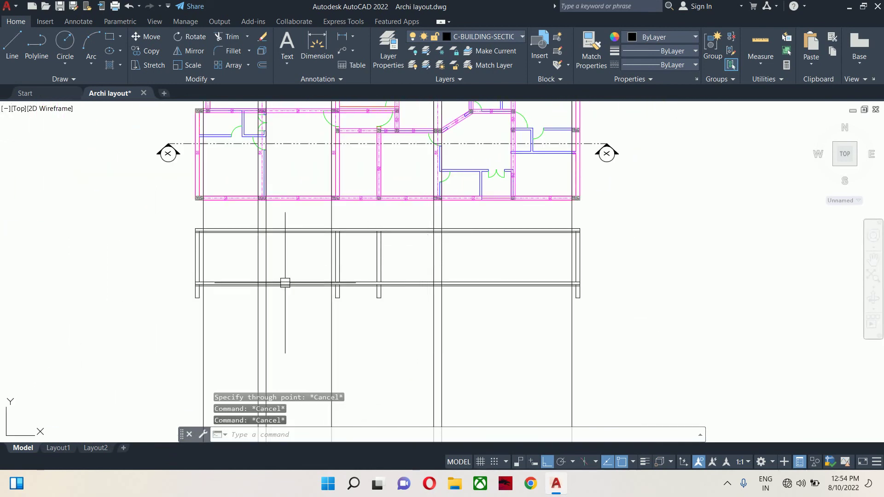
Step: Trim all vertical construction lines above the section's top slab line
scroll(249, 261, up, 2)
text(tr)
key(Return)
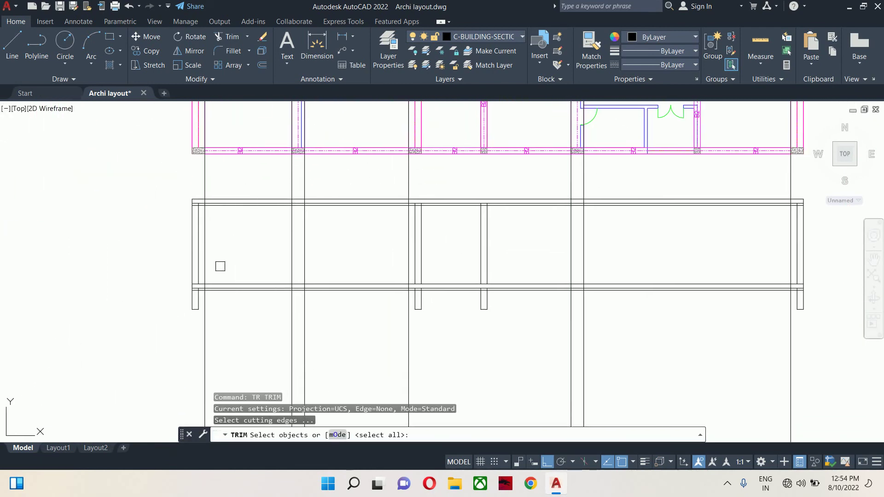
click(244, 200)
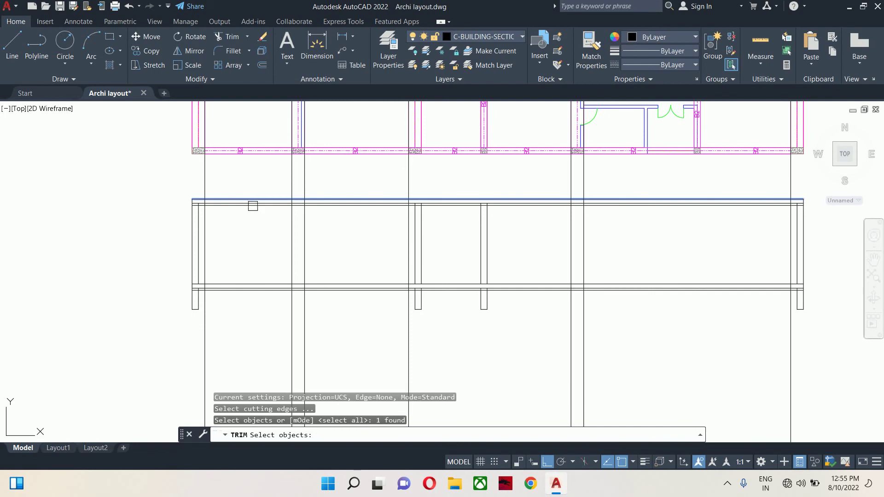
middle_drag(253, 206, 231, 213)
key(Return)
click(794, 182)
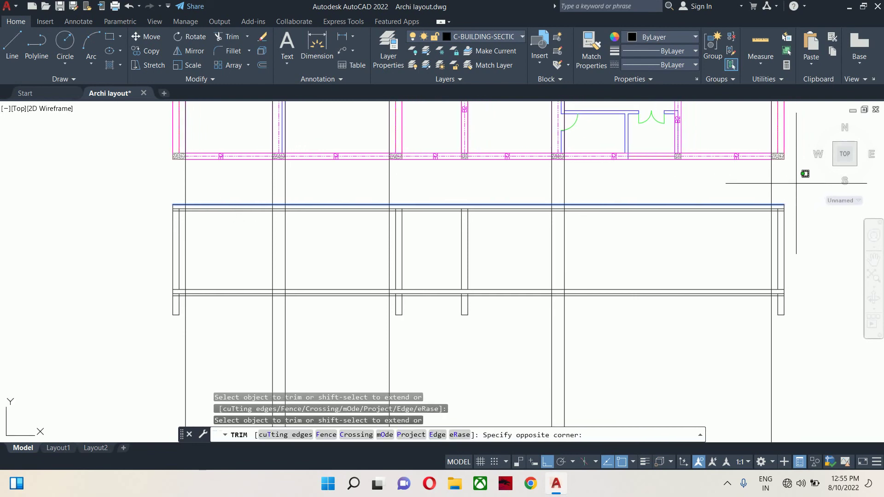
click(49, 173)
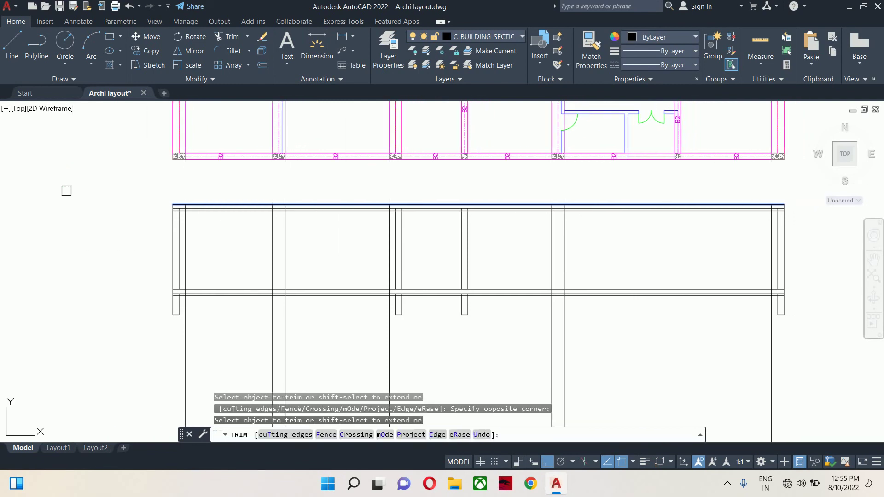
key(Return)
Step: Trim all vertical construction lines below the lower slab's offset beam line
key(Return)
scroll(199, 293, up, 4)
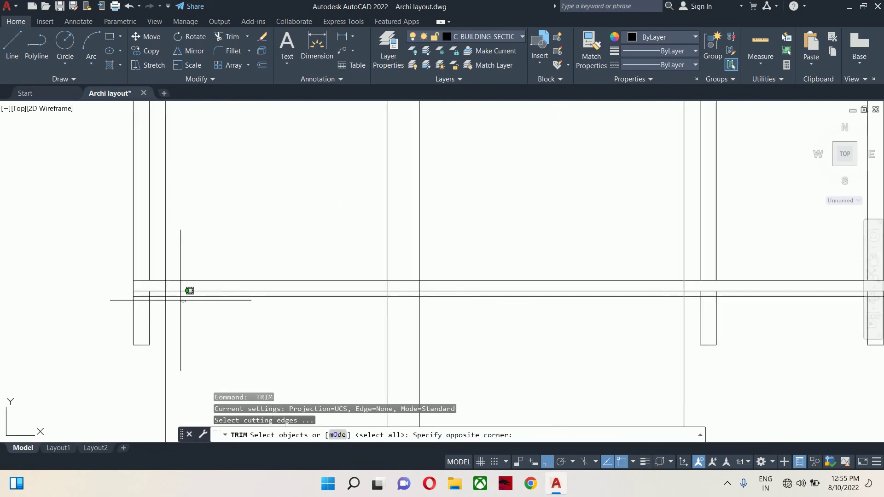
click(181, 296)
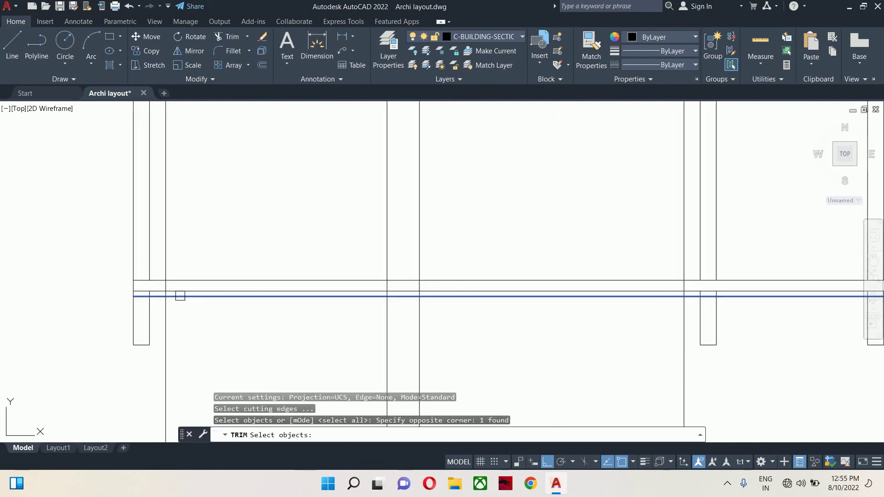
scroll(182, 296, down, 4)
key(Return)
middle_drag(219, 339, 218, 241)
click(116, 266)
click(848, 314)
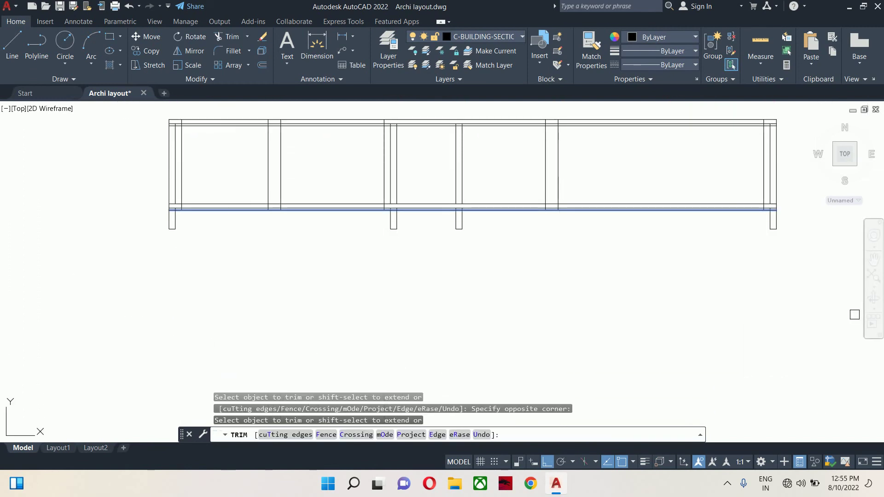
key(Escape)
key(Escape)
Step: Trim the projected beam edges between the upper and lower beams at the left wall, second beam and third beam
middle_drag(268, 214, 292, 242)
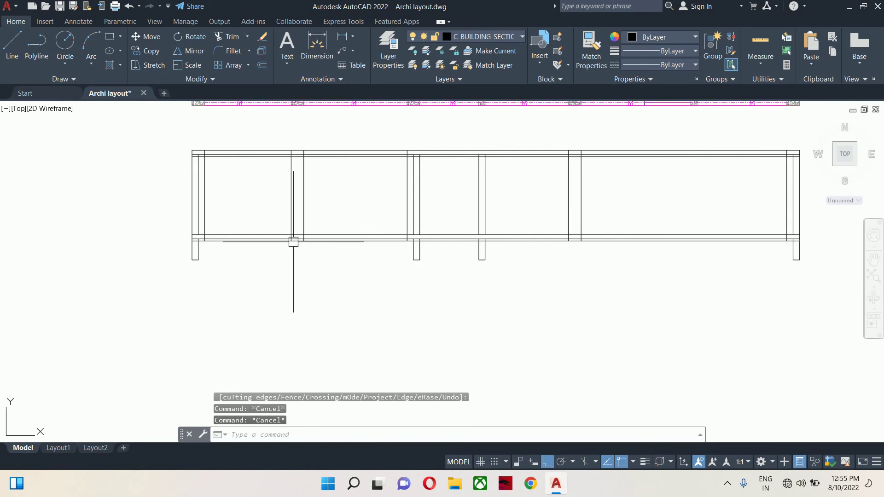
key(Return)
scroll(207, 175, up, 2)
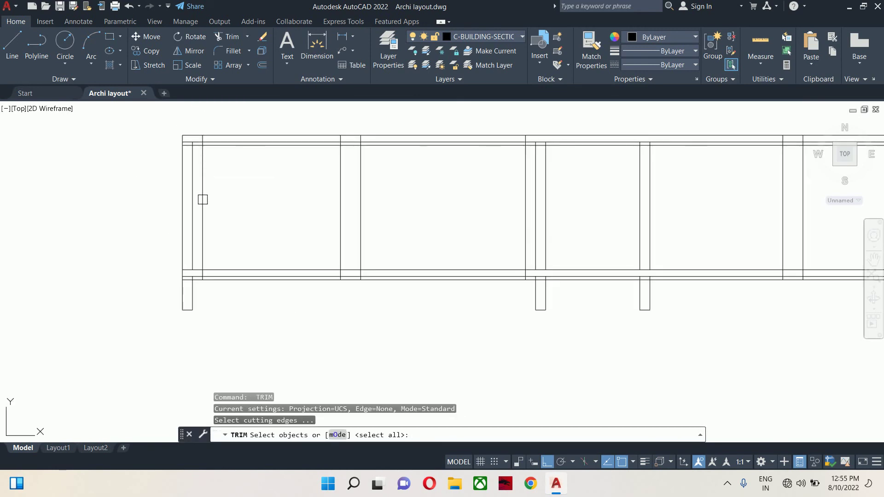
middle_drag(208, 206, 236, 219)
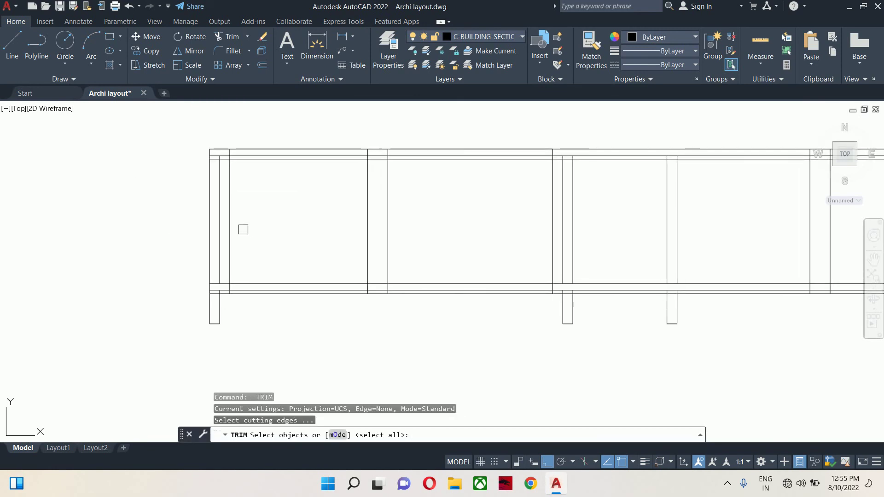
key(Return)
click(231, 221)
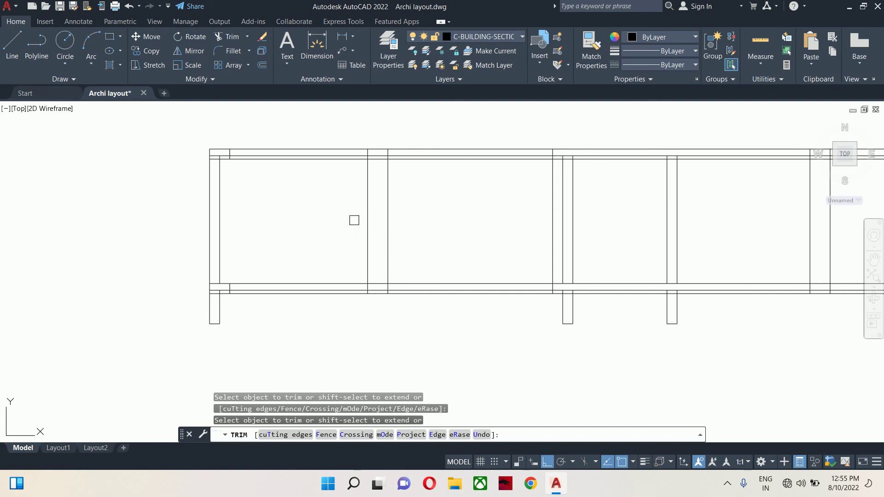
click(354, 220)
click(410, 221)
middle_drag(465, 226, 322, 221)
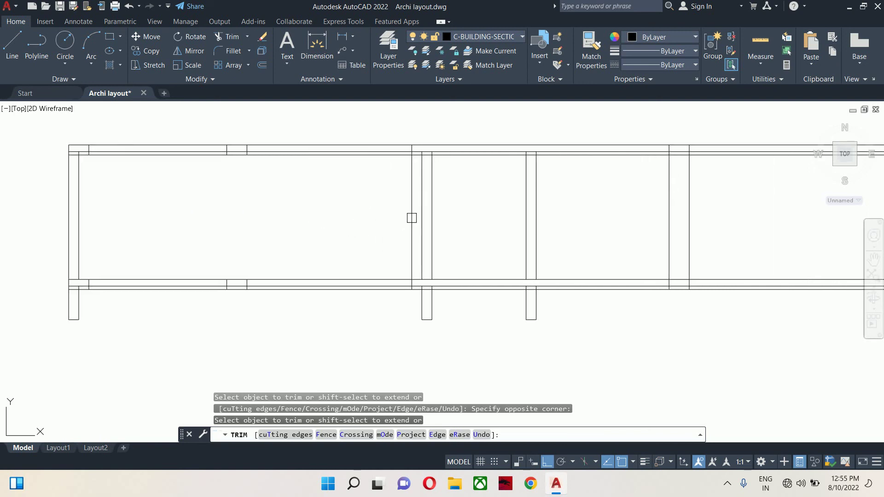
click(417, 210)
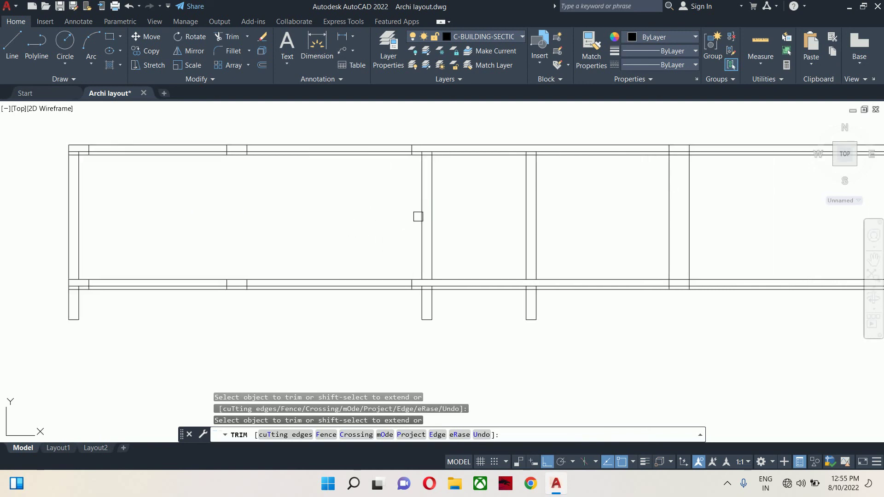
Step: Trim the projected edges of the fourth beam and the right wall beam between the upper and lower beams
middle_drag(526, 225, 369, 239)
click(452, 230)
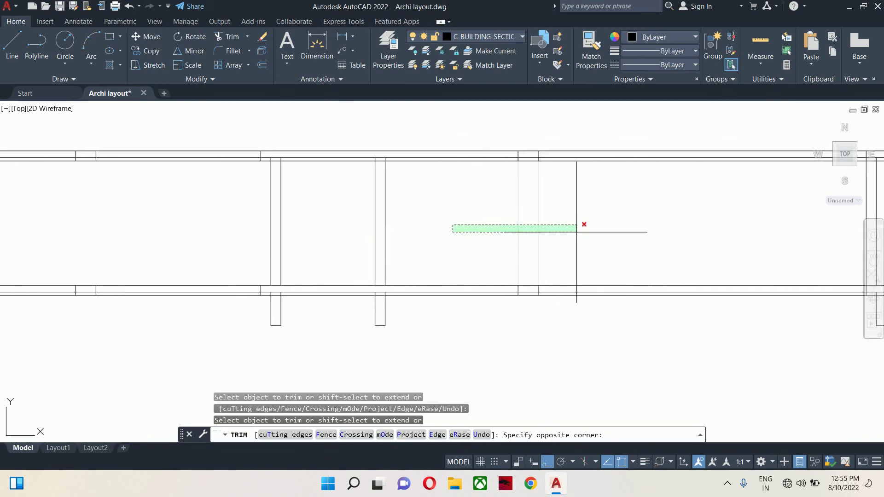
click(582, 223)
scroll(588, 229, down, 2)
middle_drag(587, 228, 369, 226)
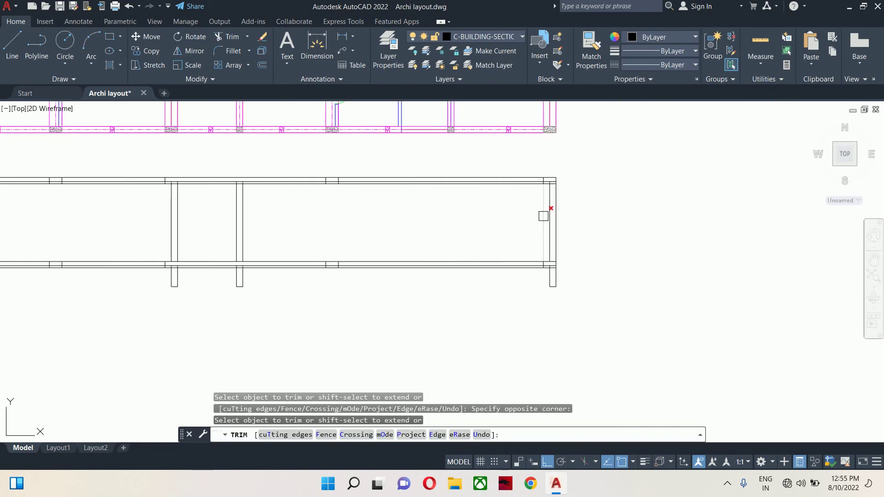
click(544, 216)
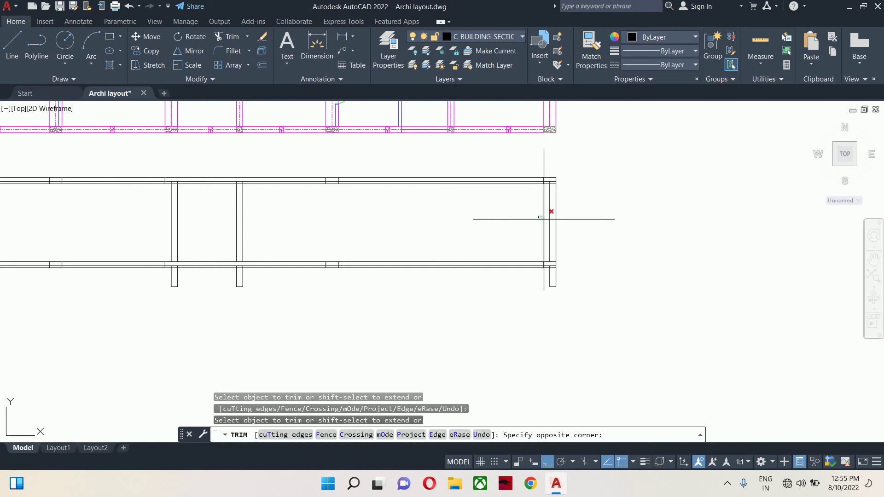
click(542, 223)
scroll(536, 260, up, 5)
scroll(468, 257, up, 1)
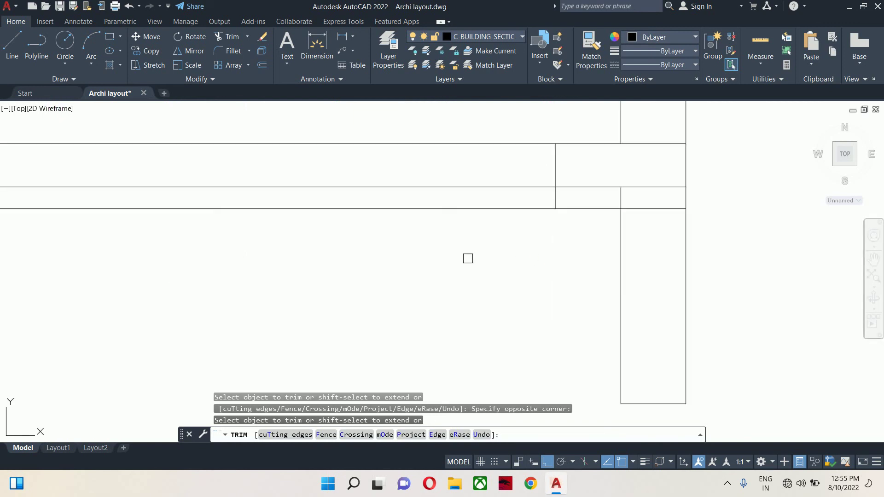
Step: Trim the lower beam-bottom line between the fourth beam and right wall beam, plus the slab and wall lines inside the right wall beam
scroll(468, 257, down, 1)
mouse_move(468, 257)
middle_down()
mouse_move(487, 275)
mouse_move(639, 300)
middle_up()
scroll(655, 290, down, 2)
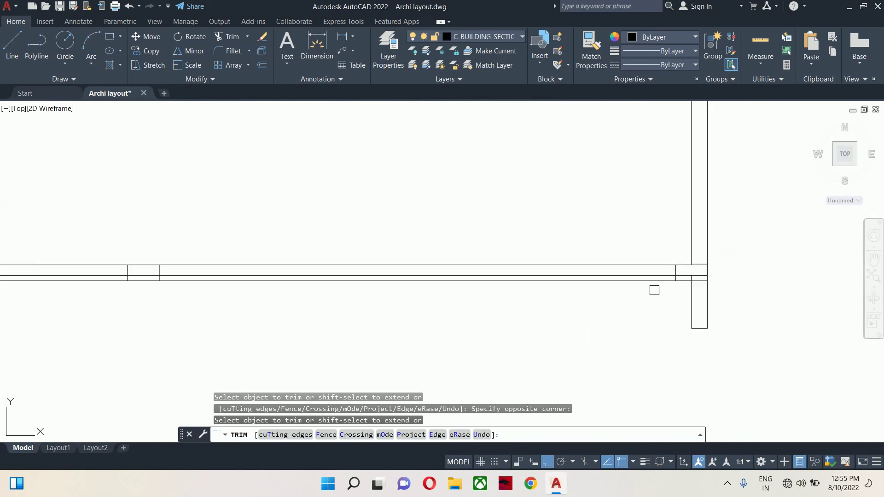
click(608, 282)
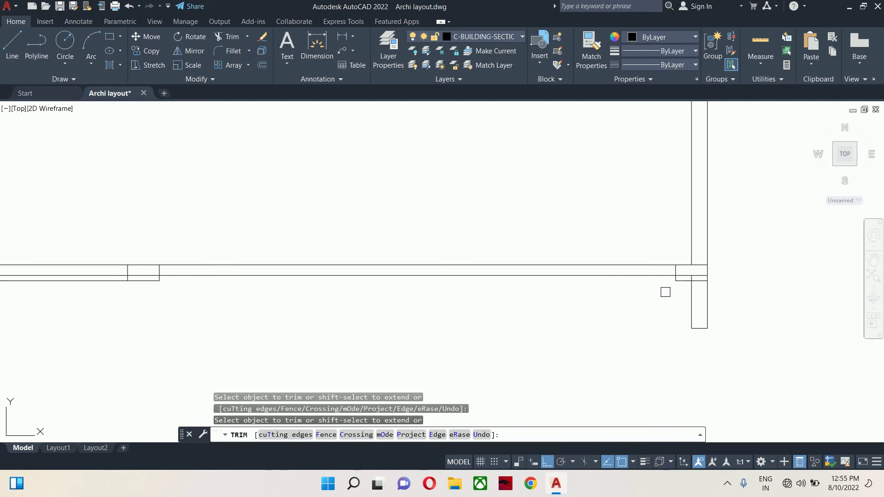
scroll(682, 281, up, 4)
click(746, 252)
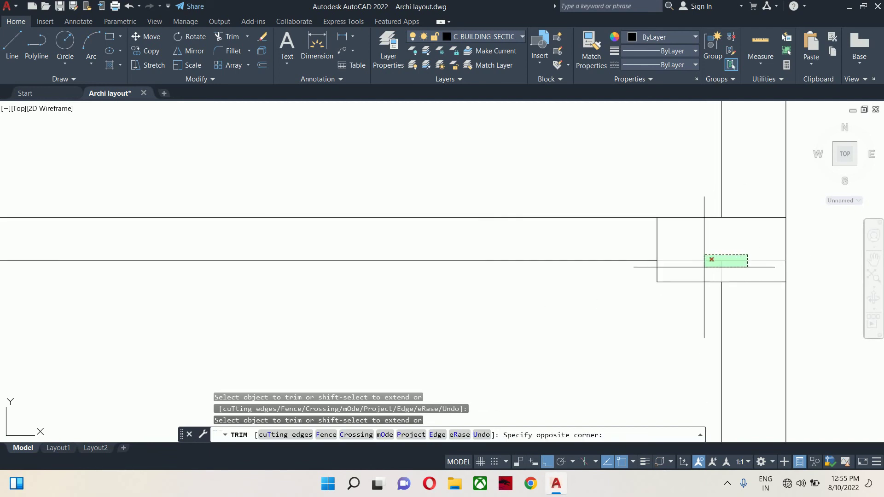
click(704, 262)
scroll(671, 280, down, 4)
click(714, 273)
scroll(714, 273, up, 2)
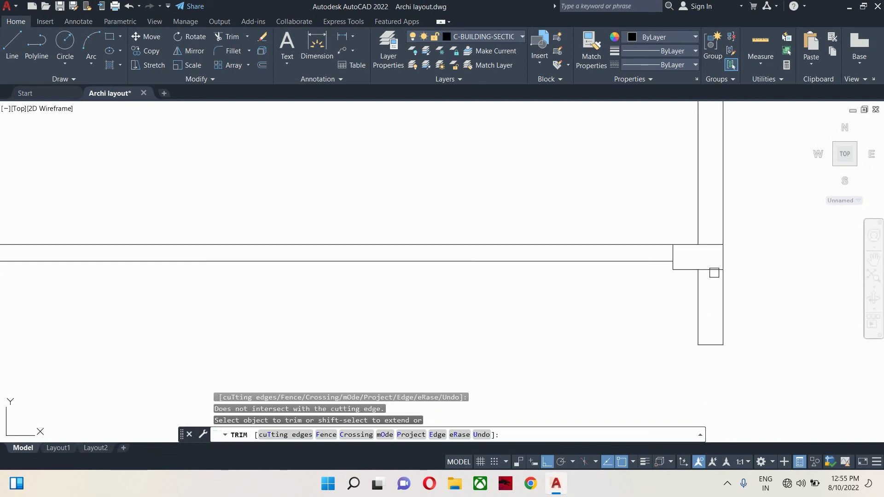
Step: Trim the lower slab's underside line inside the fourth beam and the beam-bottom line from that beam back to the nearest interior wall
scroll(641, 282, down, 3)
middle_drag(450, 308, 644, 318)
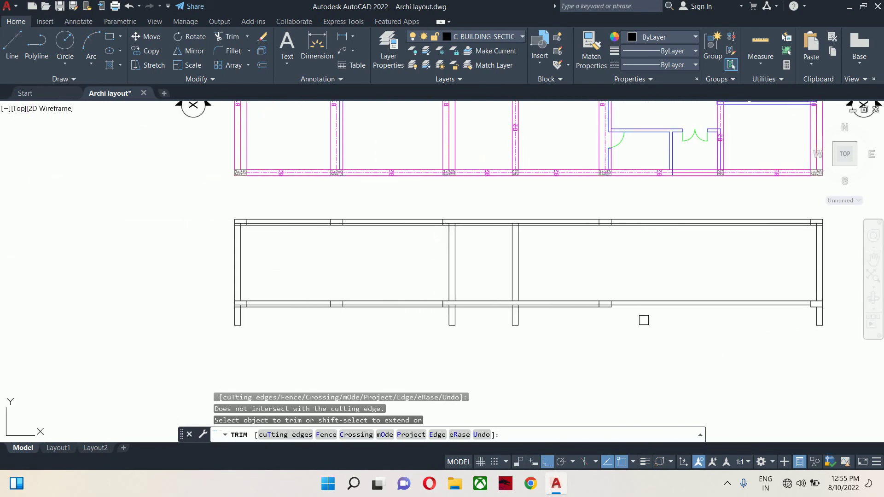
scroll(644, 318, up, 3)
mouse_move(498, 318)
middle_down()
mouse_move(481, 315)
mouse_move(616, 325)
middle_up()
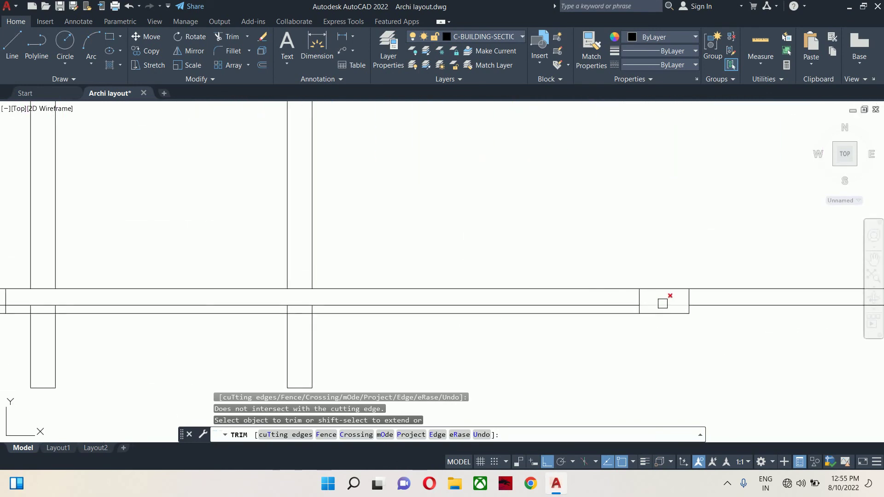
click(663, 303)
middle_drag(409, 324, 622, 355)
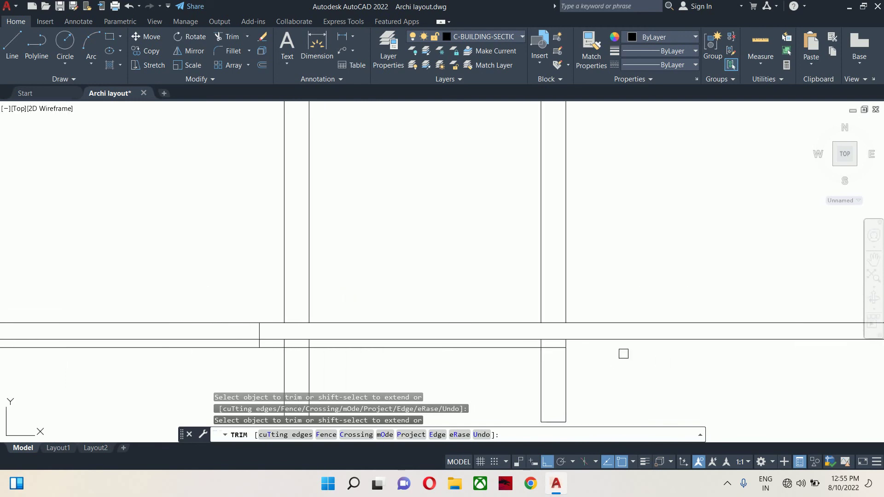
Step: Trim the lower beam-bottom line between the two interior walls and the slab underside line across the second interior wall
scroll(594, 343, up, 3)
scroll(338, 363, down, 3)
scroll(337, 364, up, 3)
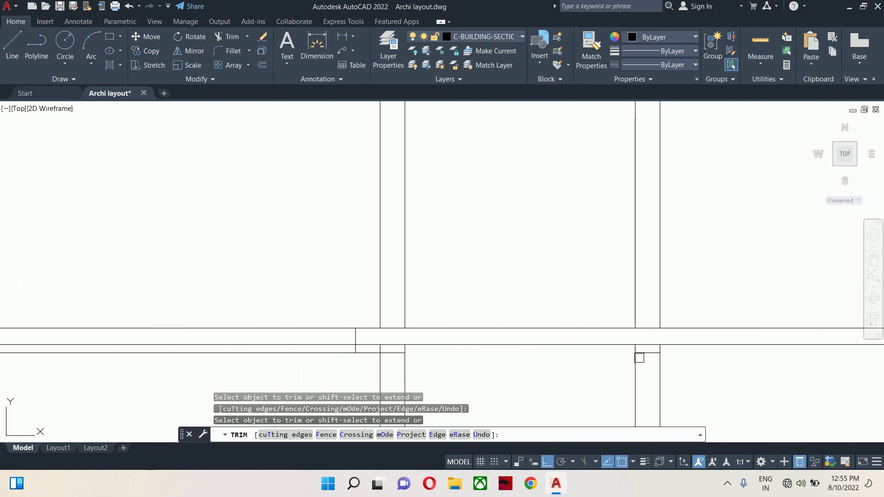
middle_drag(528, 379, 602, 375)
click(711, 352)
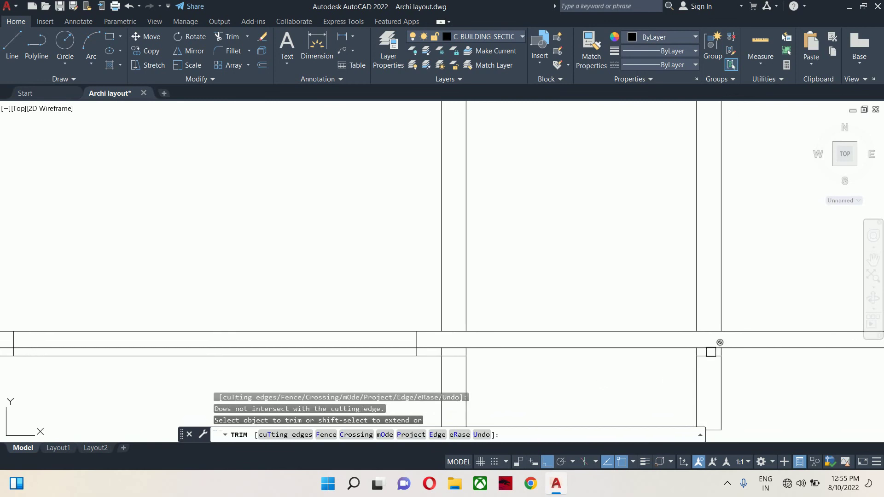
scroll(712, 351, up, 2)
click(702, 347)
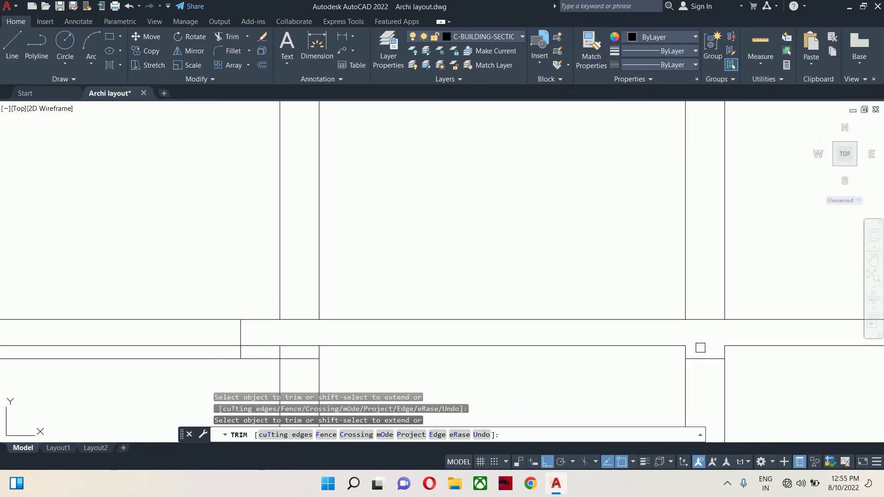
Step: Trim the vertical edges of the fourth beam and right wall beam within the lower slab's thickness
middle_drag(701, 349, 425, 360)
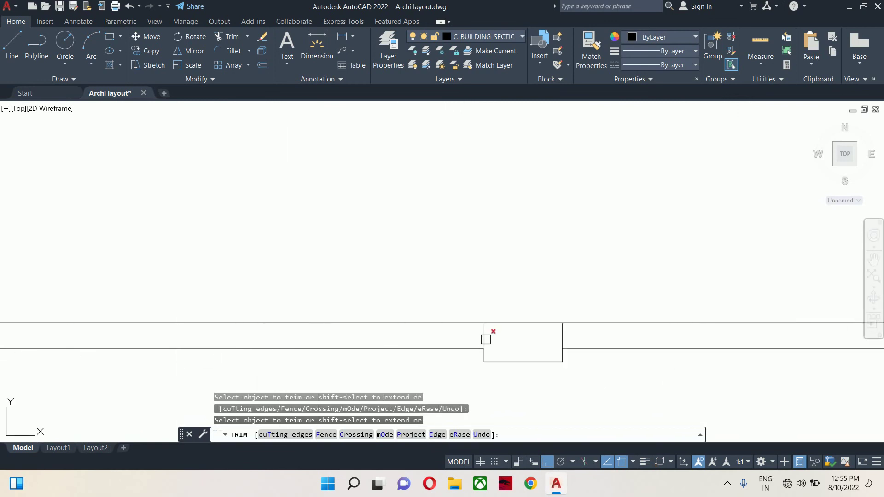
middle_drag(567, 344, 354, 343)
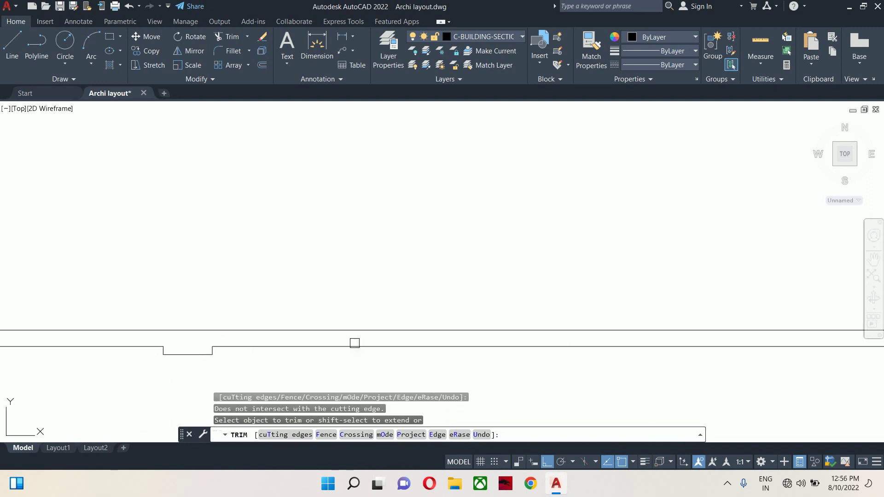
click(670, 343)
middle_drag(671, 342, 123, 351)
click(481, 339)
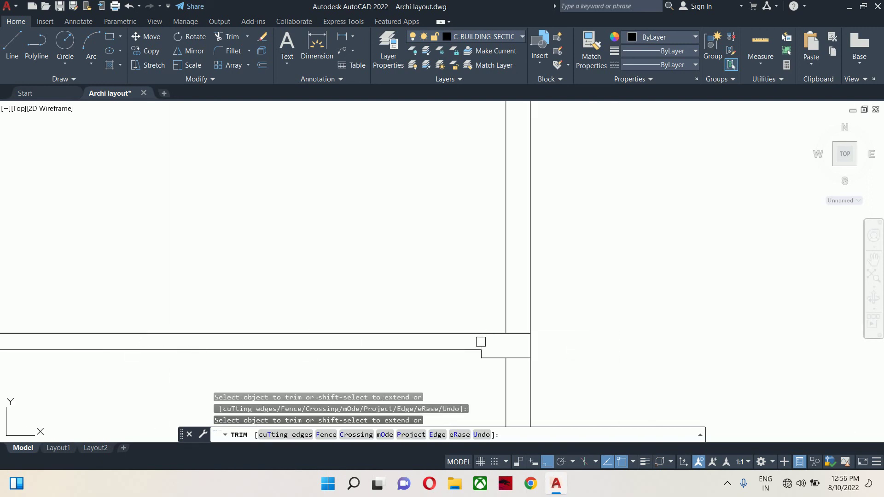
Step: Trim the slab underside line and the wall edge inside the lower third beam at the first interior wall
scroll(226, 366, down, 2)
middle_drag(225, 366, 573, 326)
middle_drag(207, 326, 808, 325)
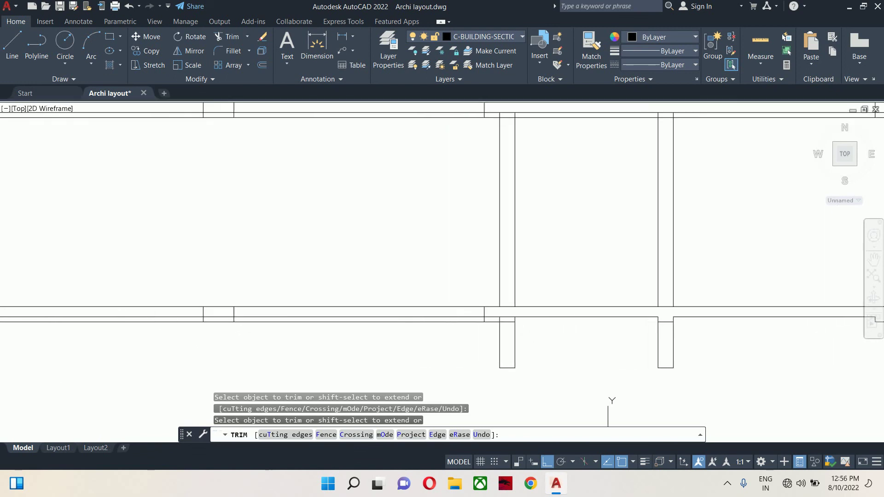
scroll(553, 319, up, 5)
middle_drag(369, 324, 495, 317)
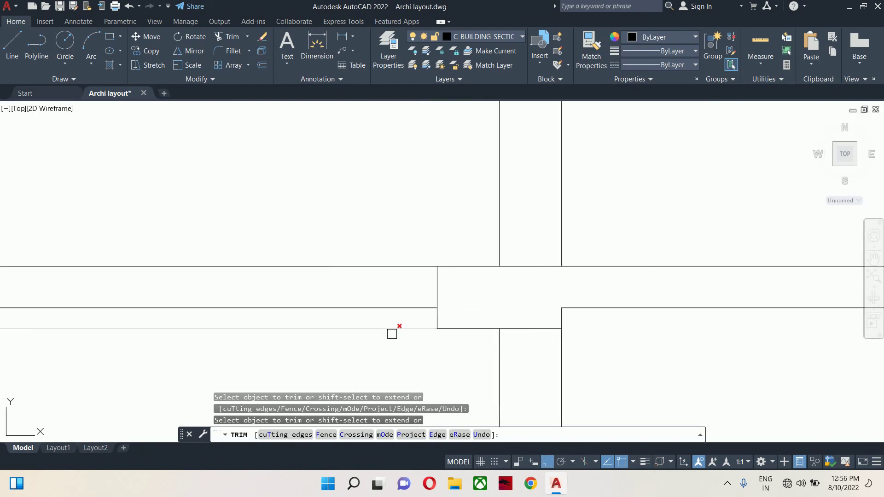
Step: Try to trim the lower beam-bottom line on the left wall side of the third beam, and undo the trim
scroll(378, 345, down, 3)
mouse_move(369, 358)
middle_down()
mouse_move(610, 339)
mouse_move(407, 321)
middle_up()
scroll(641, 326, up, 3)
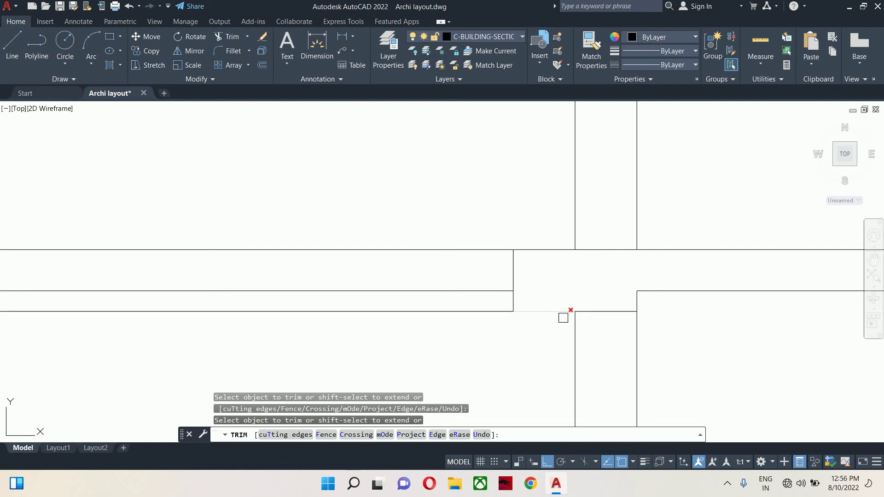
scroll(424, 325, down, 4)
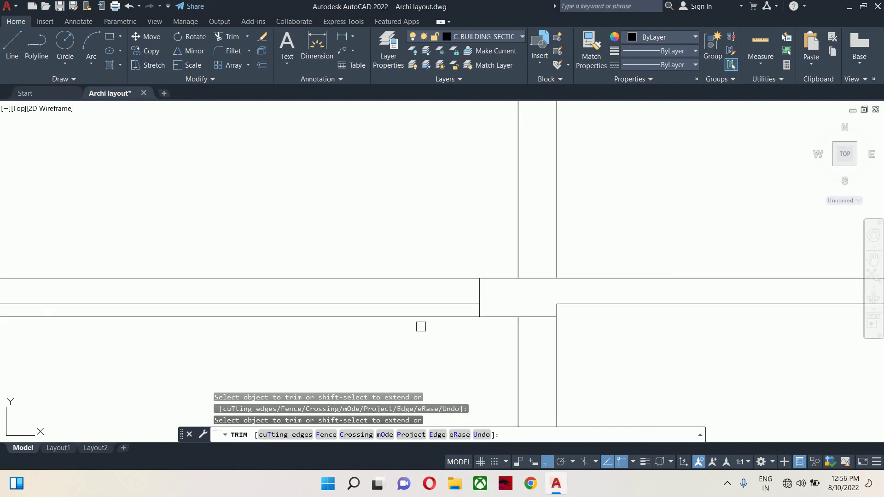
middle_drag(403, 338, 460, 348)
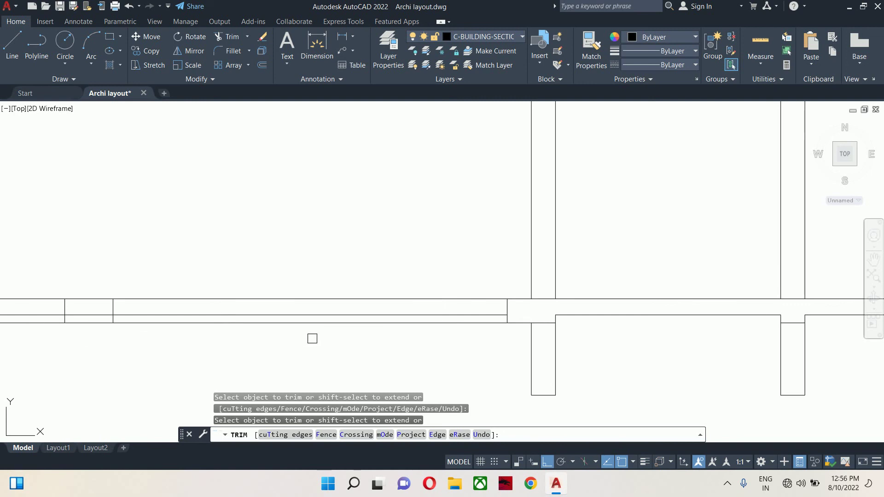
mouse_move(312, 339)
middle_down()
mouse_move(161, 333)
mouse_move(195, 356)
mouse_move(634, 347)
mouse_move(666, 336)
middle_up()
click(212, 318)
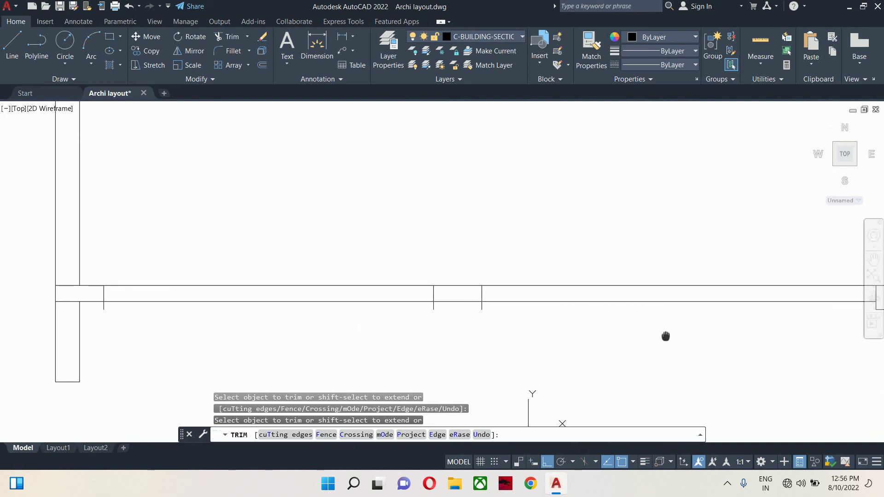
scroll(533, 325, up, 5)
key(ctrl+z)
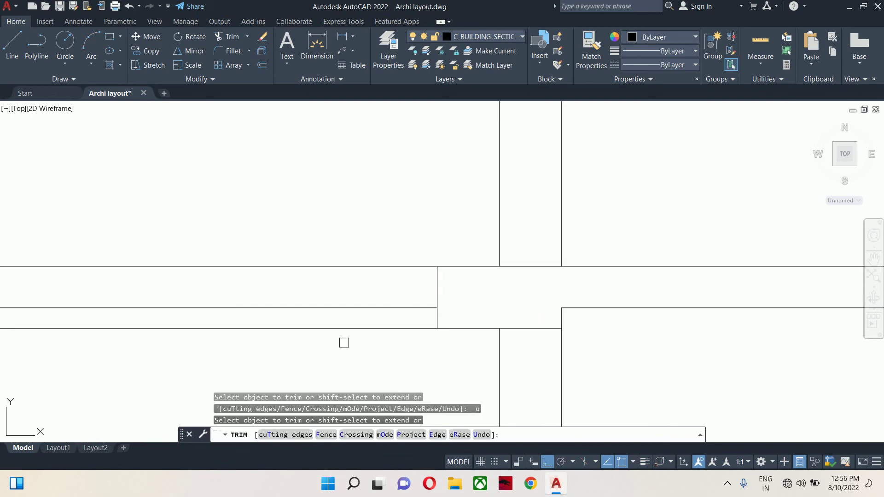
Step: Trim the lower beam-bottom line between the second and third beams, plus the beam edges and slab underside line crossing those beams
scroll(350, 350, down, 2)
middle_drag(355, 359, 647, 330)
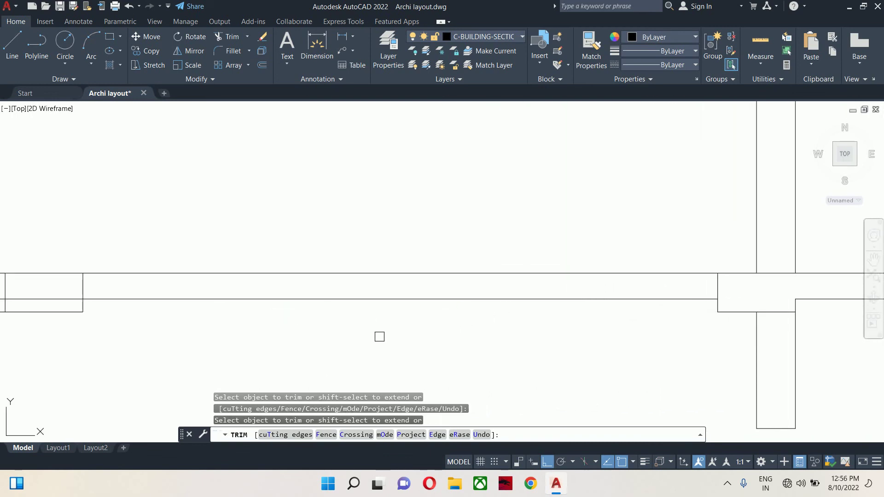
click(718, 286)
mouse_move(369, 348)
middle_down()
mouse_move(381, 336)
mouse_move(286, 335)
middle_up()
mouse_move(503, 337)
middle_down()
mouse_move(361, 341)
mouse_move(602, 340)
mouse_move(371, 312)
mouse_move(458, 330)
mouse_move(546, 326)
middle_up()
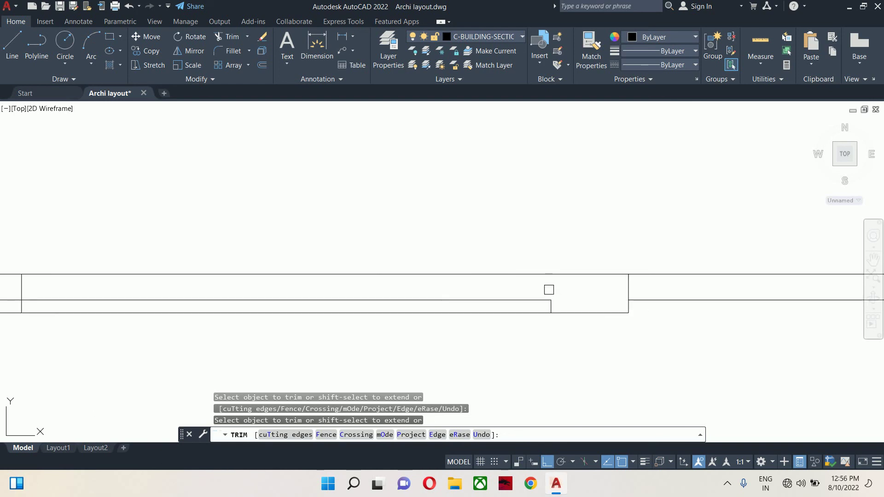
Step: Trim the lower beam-bottom line between the left wall beam and second beam, and clear the leftover lines inside the left wall beam
middle_drag(517, 312, 691, 283)
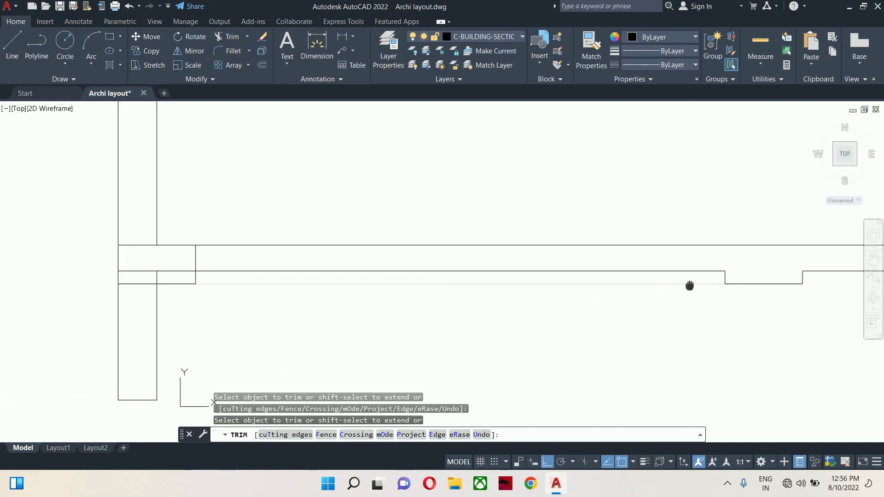
click(517, 288)
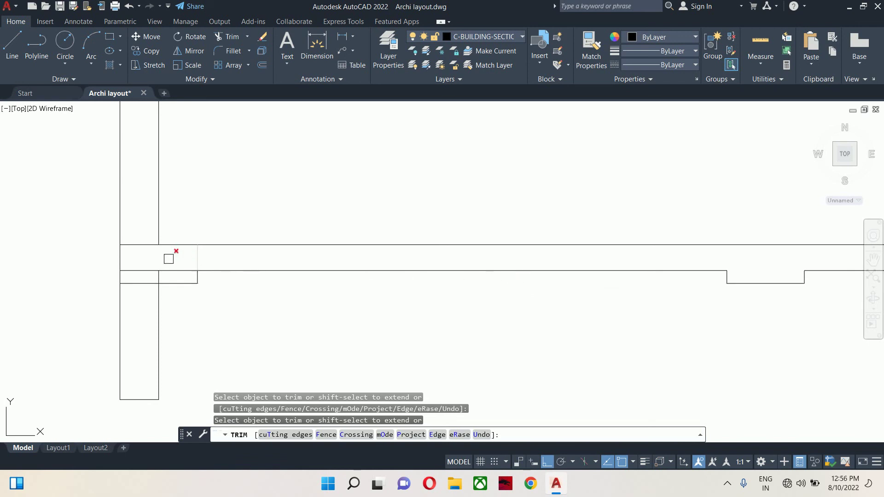
scroll(168, 259, up, 4)
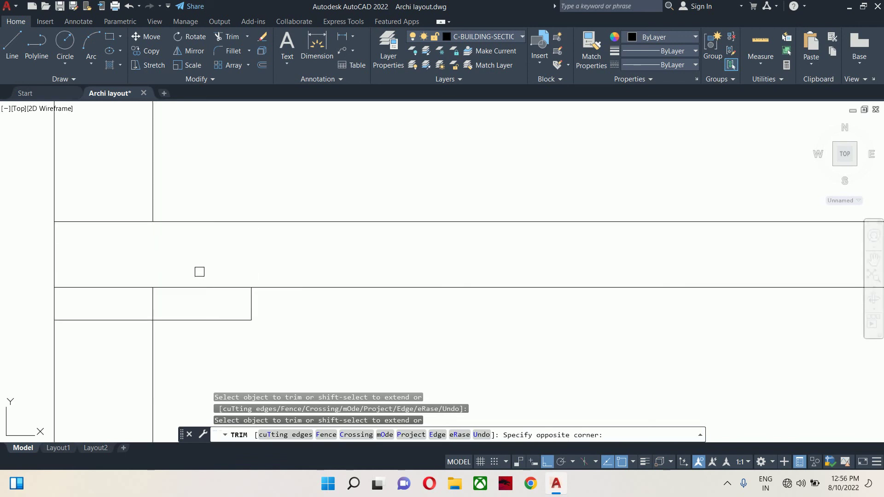
click(107, 297)
key(Escape)
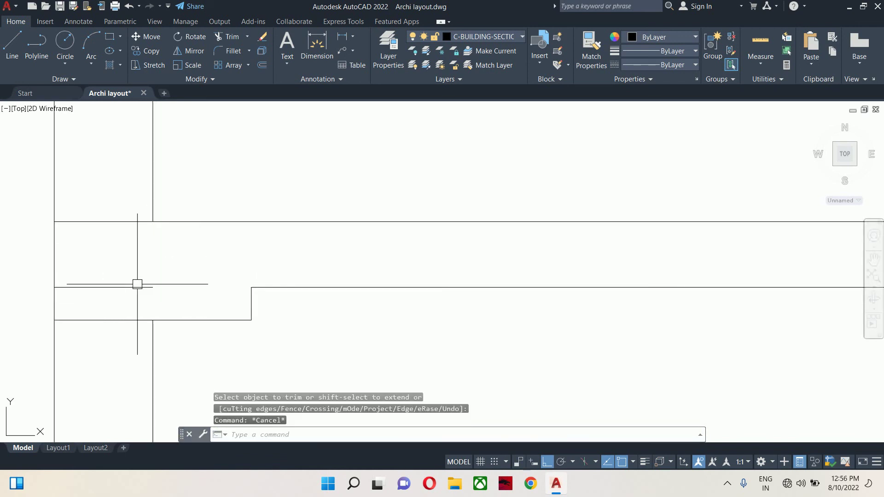
click(137, 286)
key(Delete)
scroll(223, 302, down, 4)
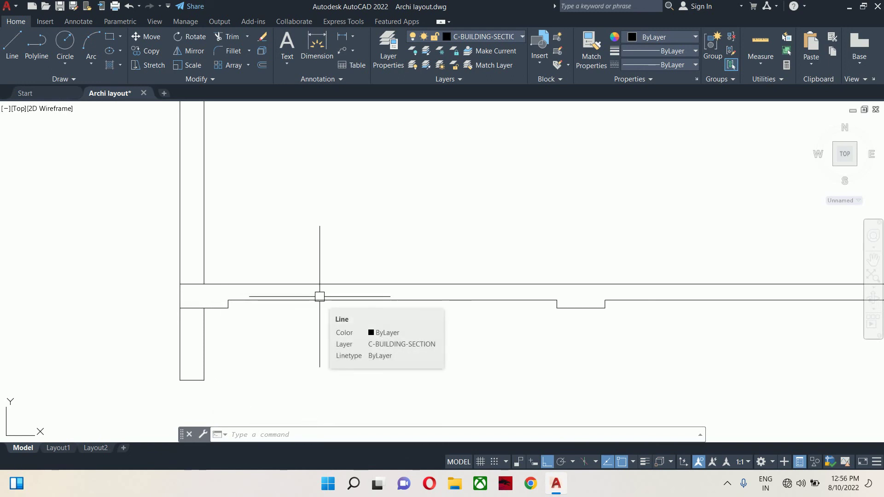
scroll(187, 296, down, 4)
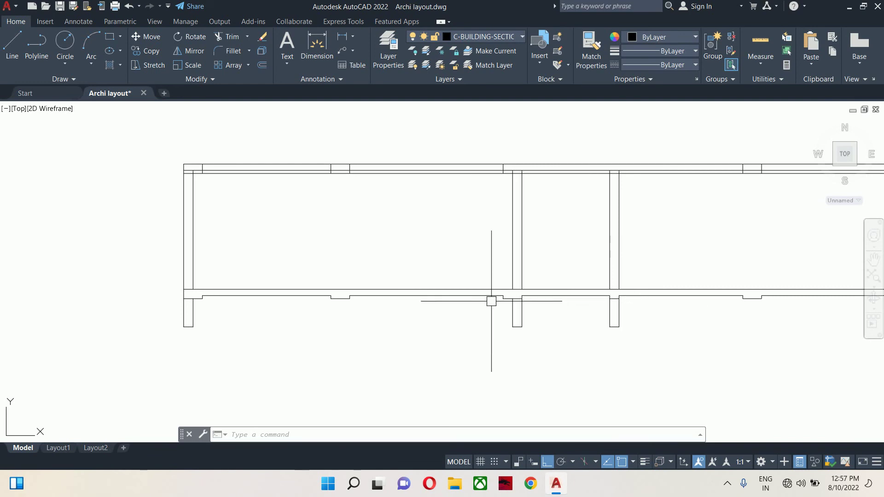
scroll(507, 299, up, 2)
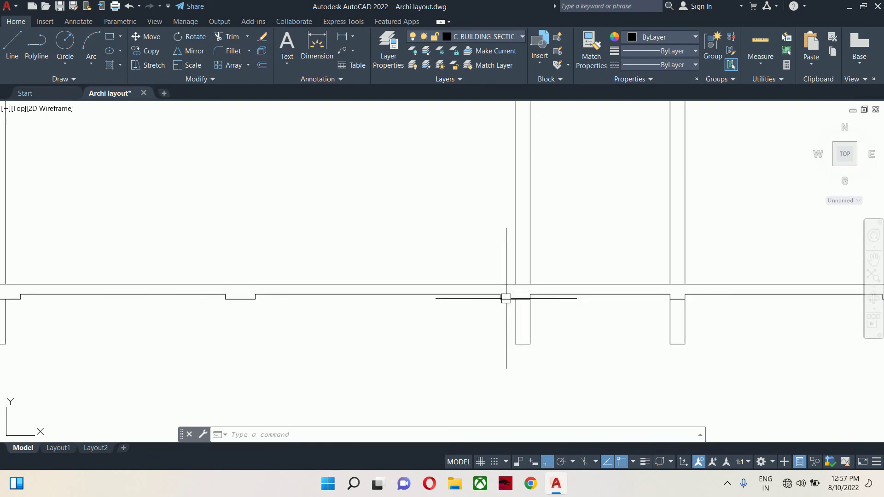
scroll(505, 299, down, 5)
scroll(449, 218, up, 4)
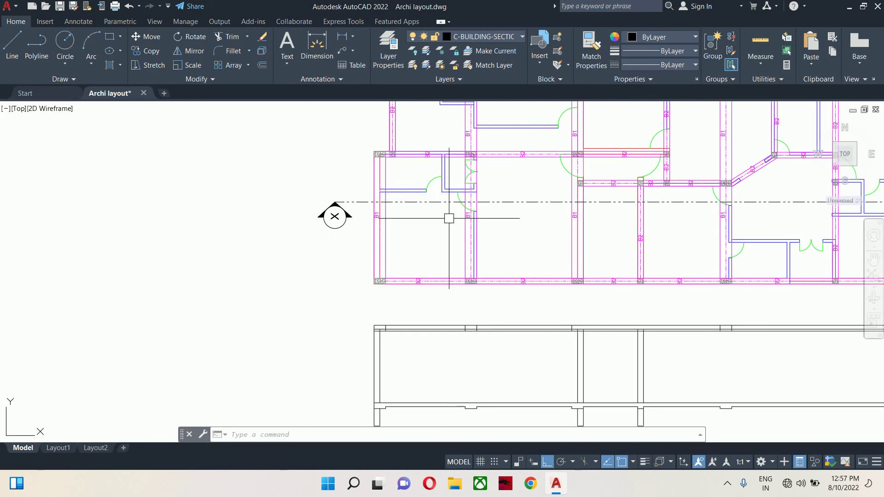
scroll(445, 228, down, 5)
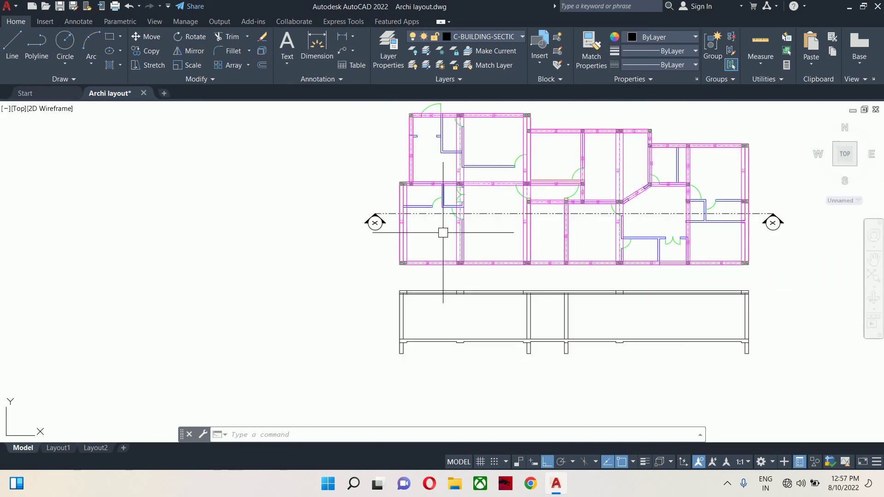
Step: Trim the slab underside line, wall edge and vertical beam edge inside the upper slab's left wall beam, using all objects as cutting edges
scroll(407, 214, up, 4)
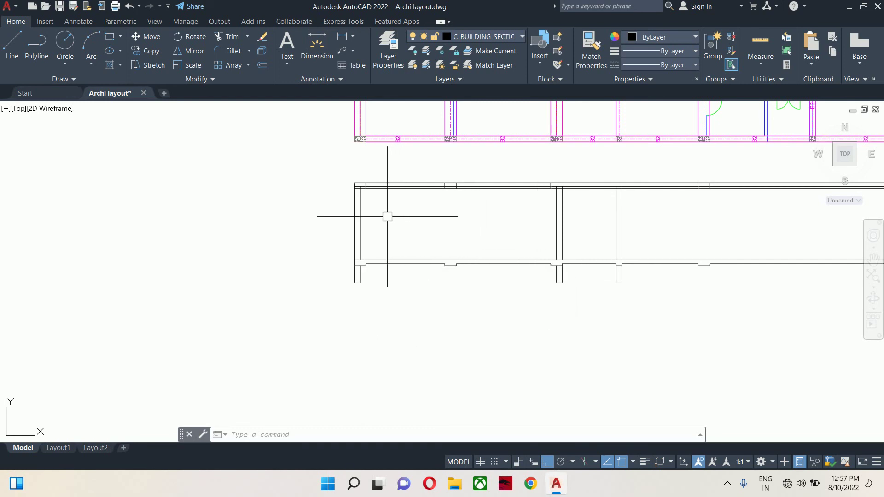
scroll(350, 185, up, 5)
text(tr)
key(Return)
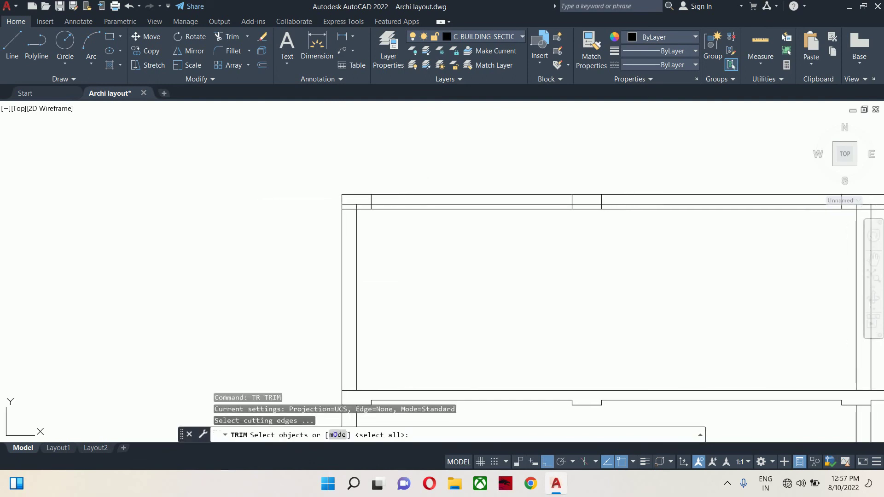
key(Return)
scroll(359, 202, up, 2)
click(349, 200)
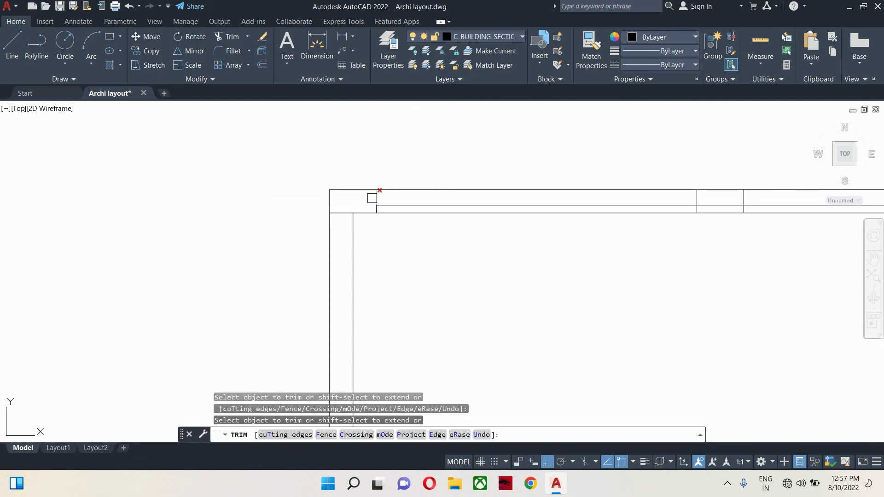
scroll(418, 219, down, 2)
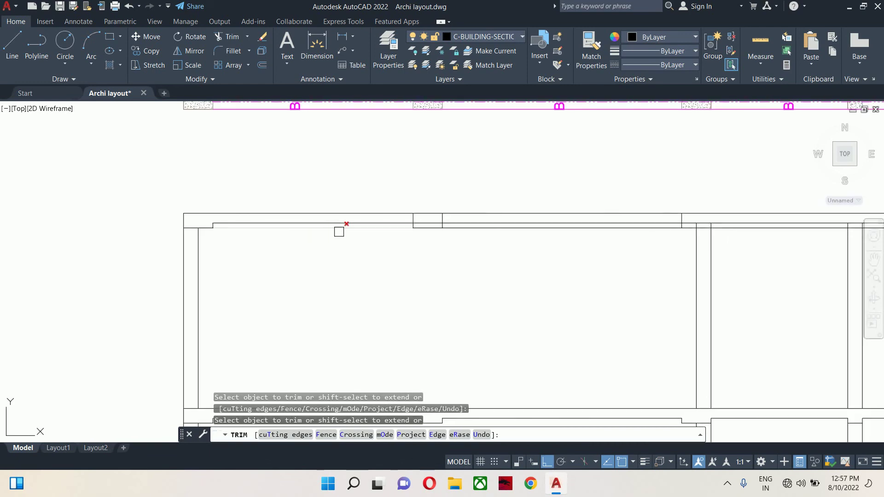
Step: Trim the vertical beam edges and the slab underside line inside the upper slab's second beam
scroll(452, 227, up, 4)
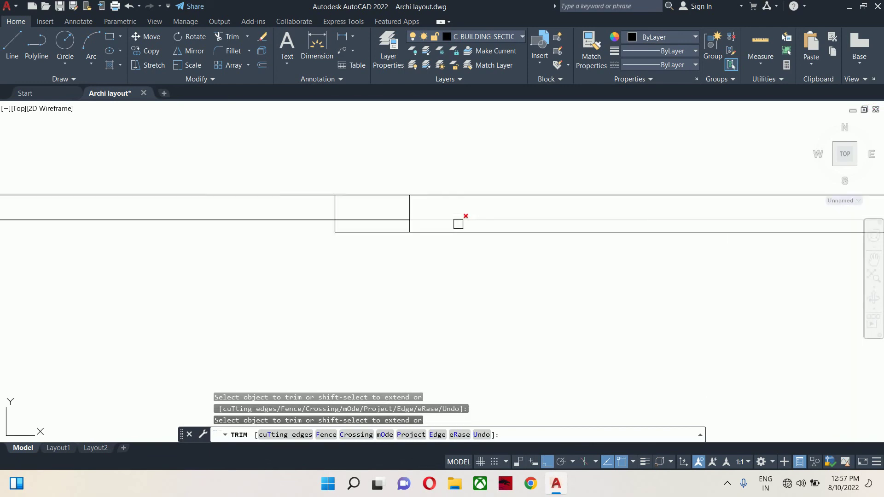
click(328, 202)
click(417, 210)
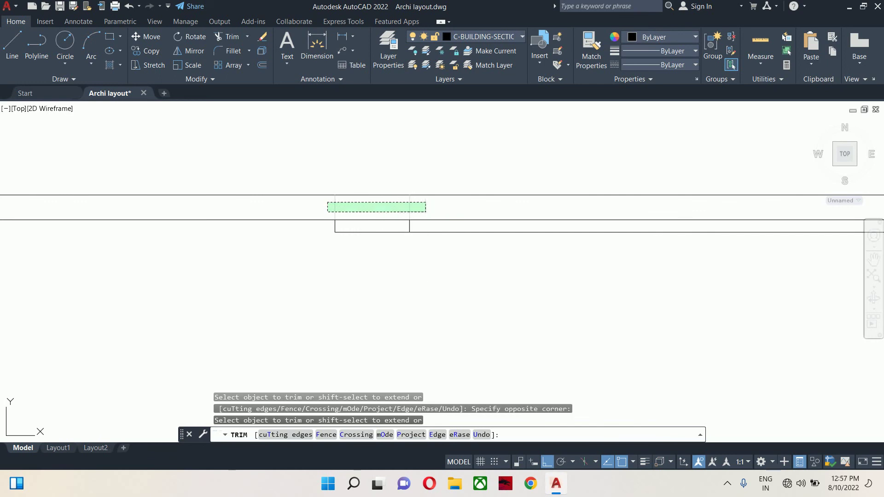
click(377, 217)
click(387, 230)
scroll(383, 243, down, 2)
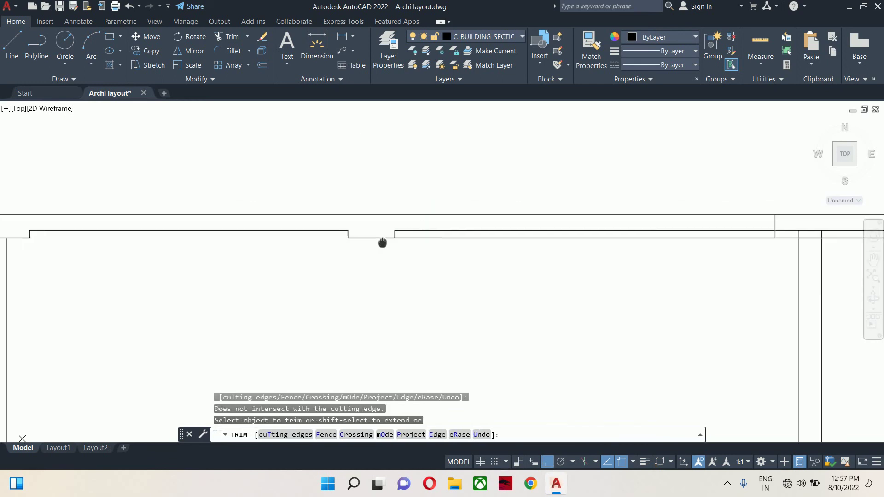
Step: Trim the lower beam-bottom line between the upper slab's second and third beams, and clear the leftover lines inside the third beam
click(401, 270)
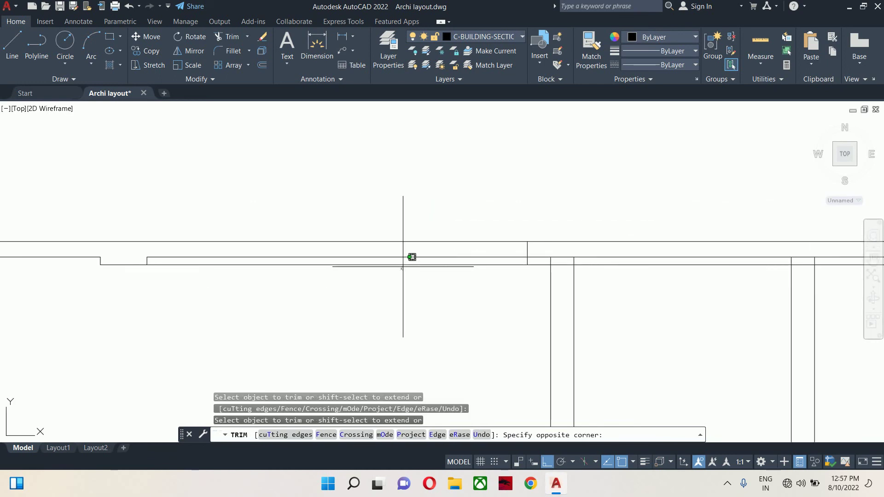
click(416, 260)
scroll(536, 254, up, 3)
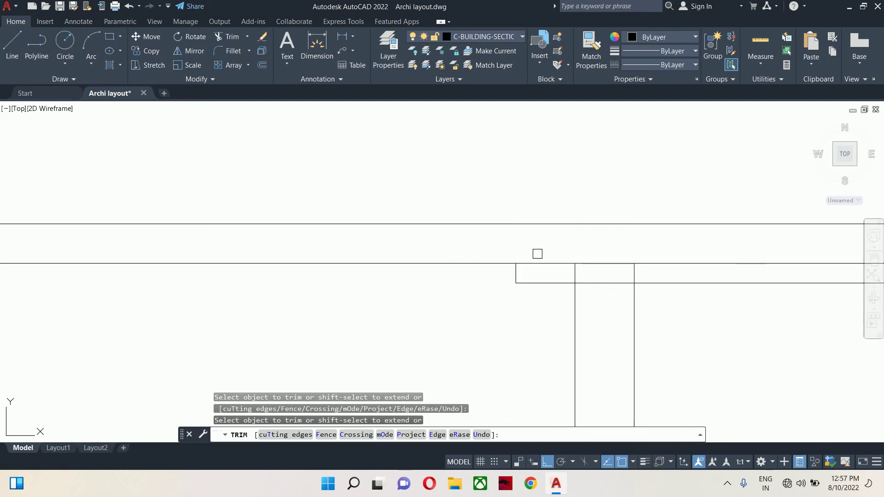
click(595, 249)
click(558, 269)
scroll(558, 269, down, 2)
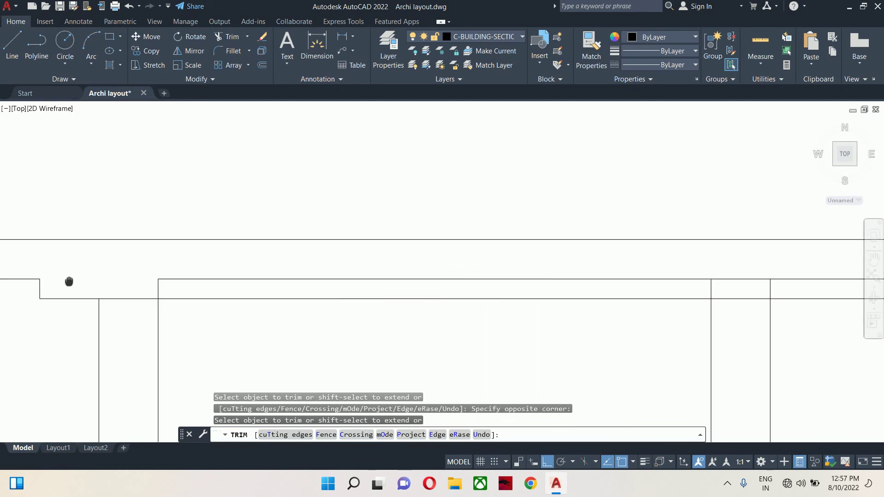
Step: Trim the lower beam-bottom line on both sides of the upper slab's fourth beam, plus the slab underside line inside that beam
scroll(331, 290, up, 1)
click(365, 295)
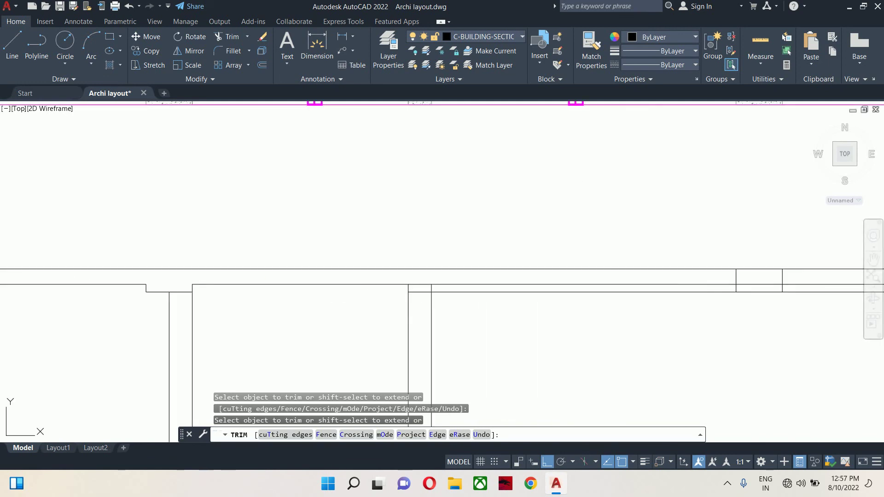
scroll(414, 292, up, 5)
scroll(430, 262, down, 5)
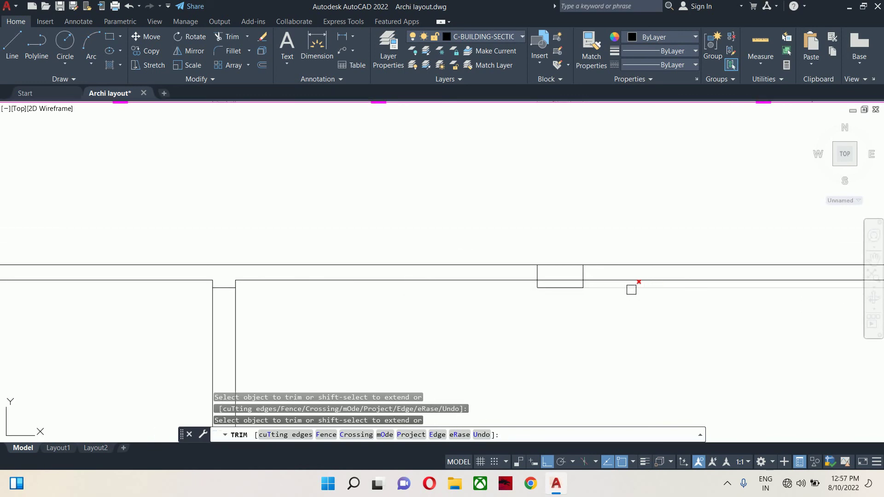
Step: Try to trim the lower beam-bottom line on the right side of the upper slab's fifth beam, and undo the trim
scroll(632, 290, down, 3)
middle_drag(442, 302, 455, 324)
scroll(488, 315, up, 5)
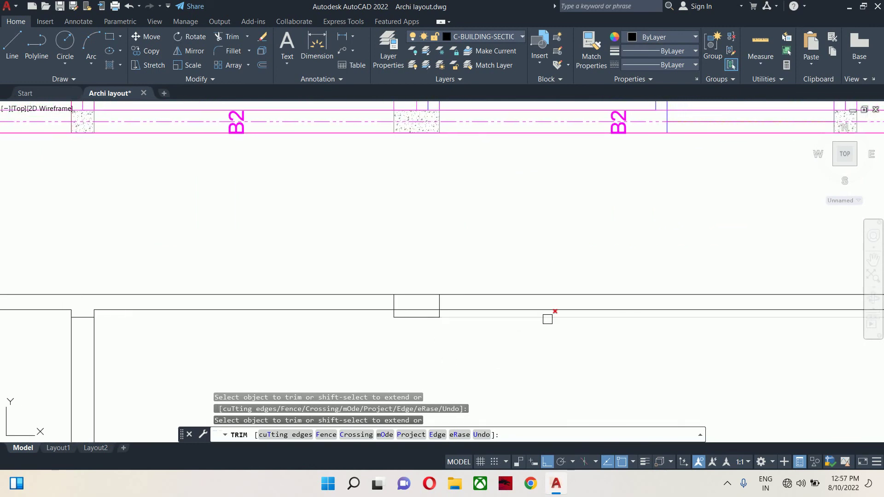
mouse_move(552, 326)
middle_down()
mouse_move(292, 335)
mouse_move(2, 316)
middle_up()
key(ctrl+z)
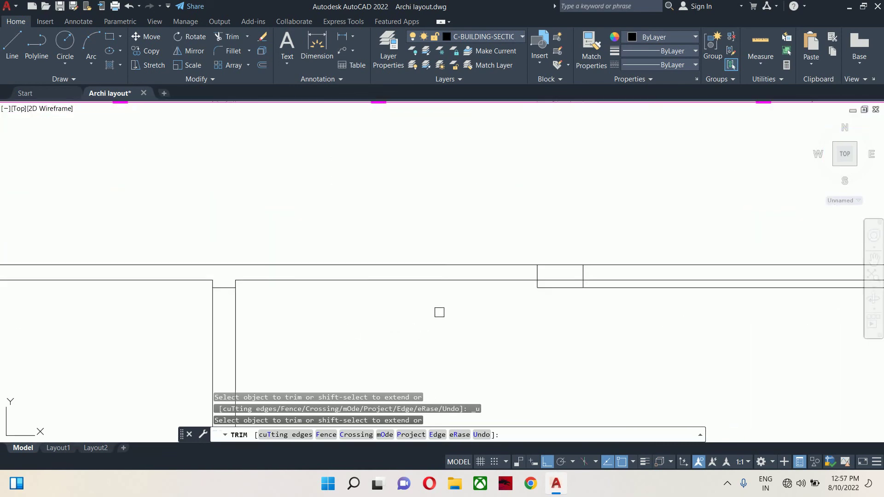
key(ctrl+z)
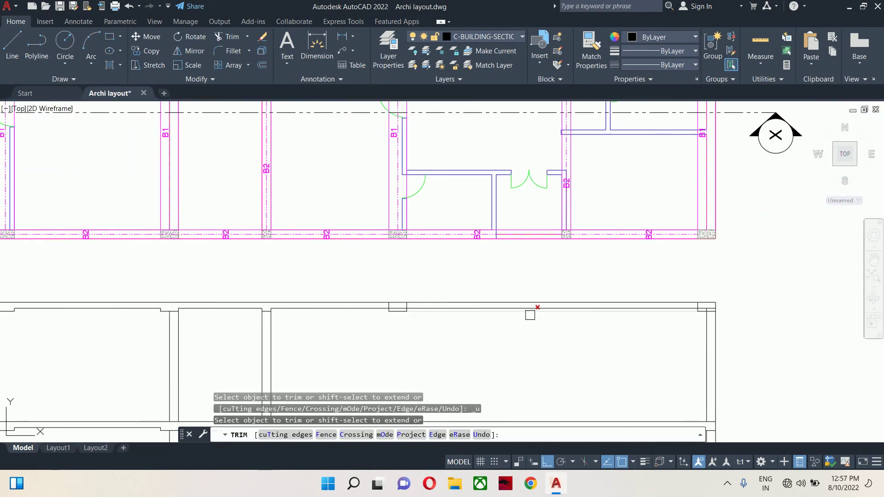
Step: Trim the lower beam-bottom line between the fifth beam and right wall beam, and clear the leftover lines inside the fifth beam
scroll(474, 310, up, 4)
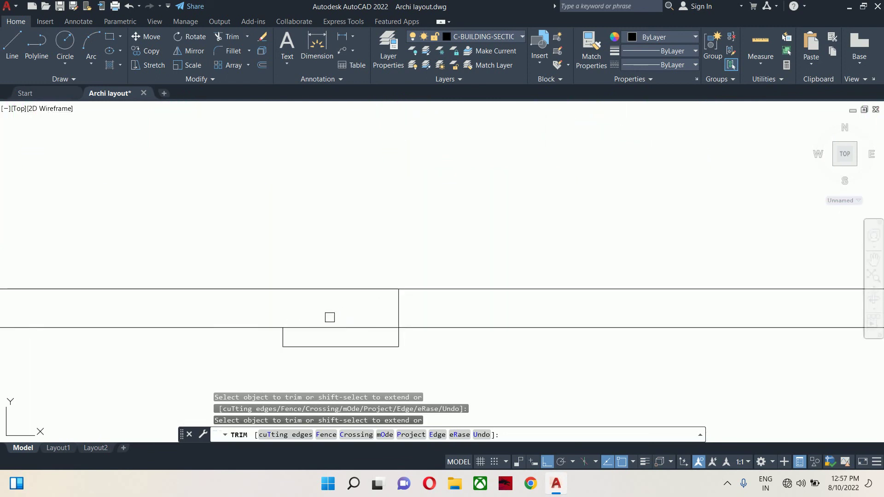
click(330, 317)
click(352, 336)
click(398, 307)
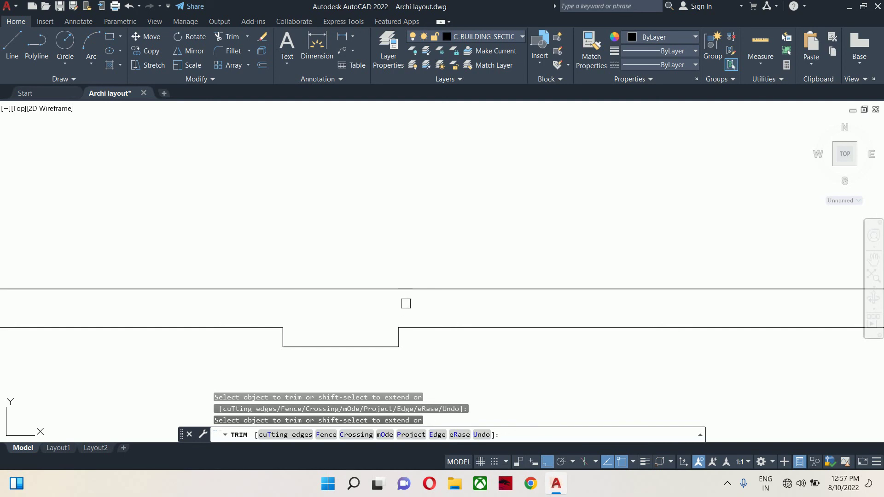
Step: Trim the slab underside line, wall edge and vertical beam edge inside the upper slab's right wall beam, and end trimming
scroll(406, 303, down, 3)
scroll(482, 317, up, 5)
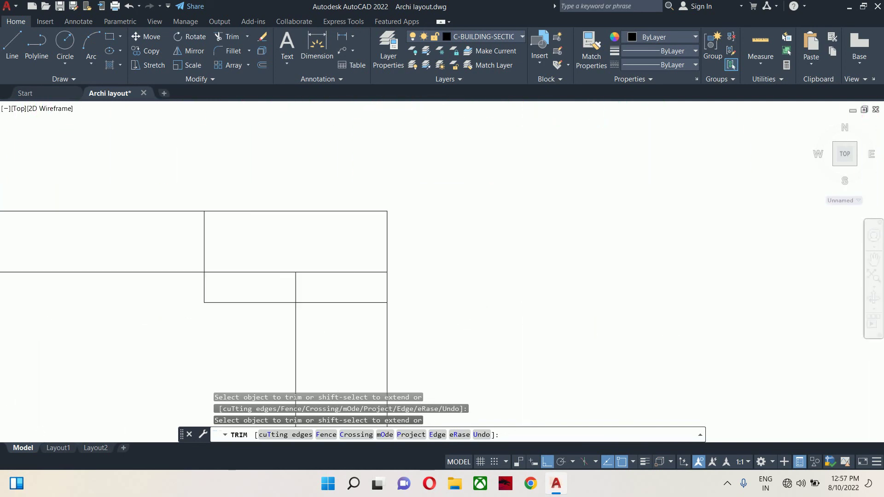
click(307, 260)
click(272, 280)
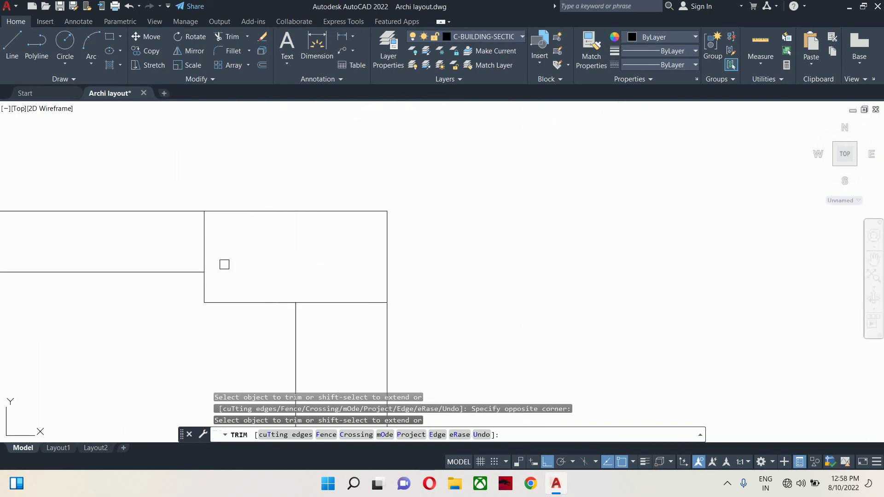
click(225, 243)
click(128, 243)
scroll(216, 255, down, 2)
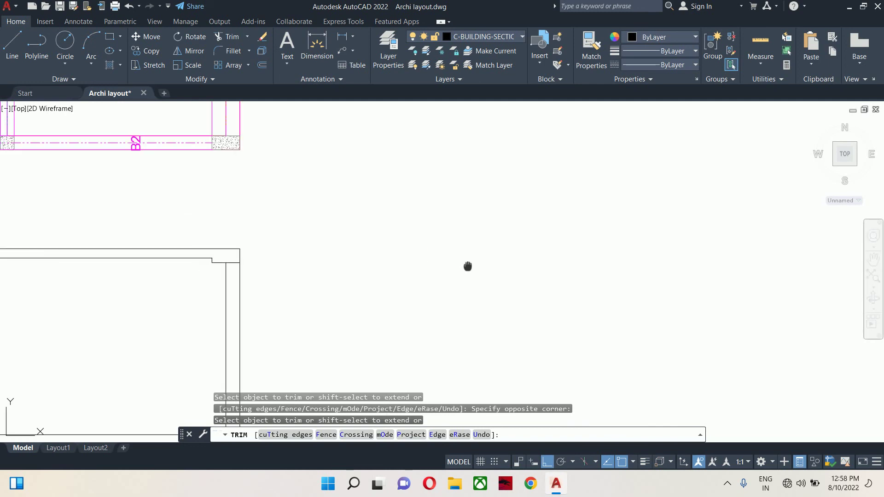
middle_drag(468, 266, 604, 243)
scroll(594, 246, down, 5)
key(Escape)
key(Escape)
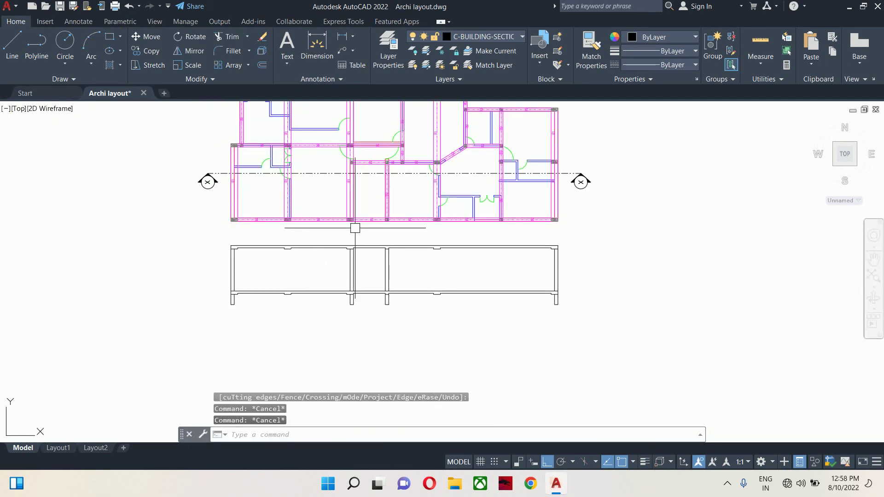
Step: With Ortho off for the diagonal, draw a zigzag break line across the bottom edge of the leftmost wall stub below the lower slab
middle_drag(244, 309, 267, 321)
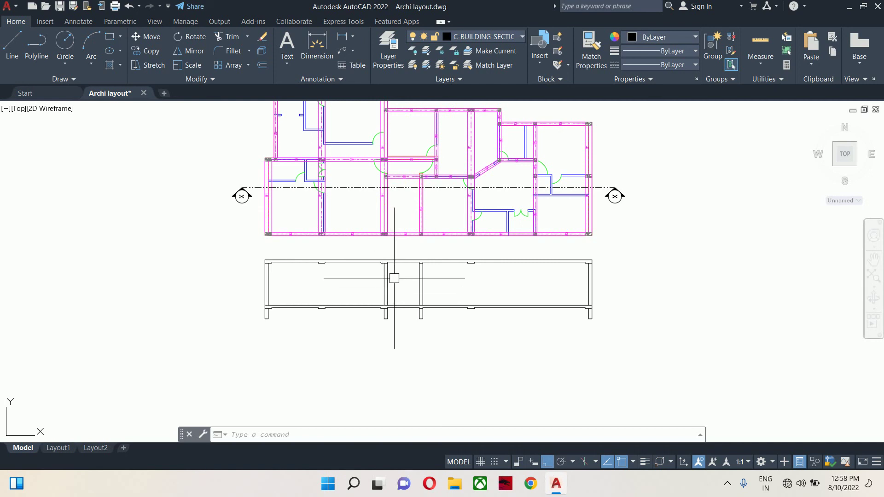
scroll(253, 306, up, 8)
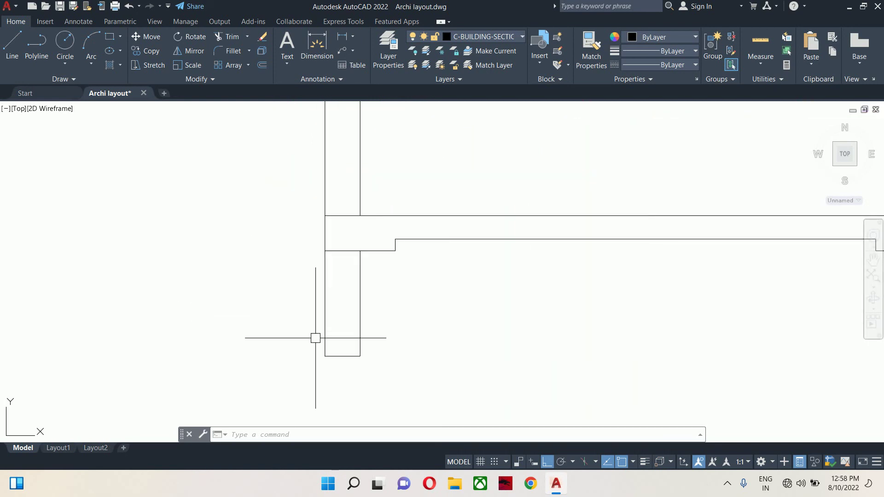
key(Return)
scroll(341, 345, up, 5)
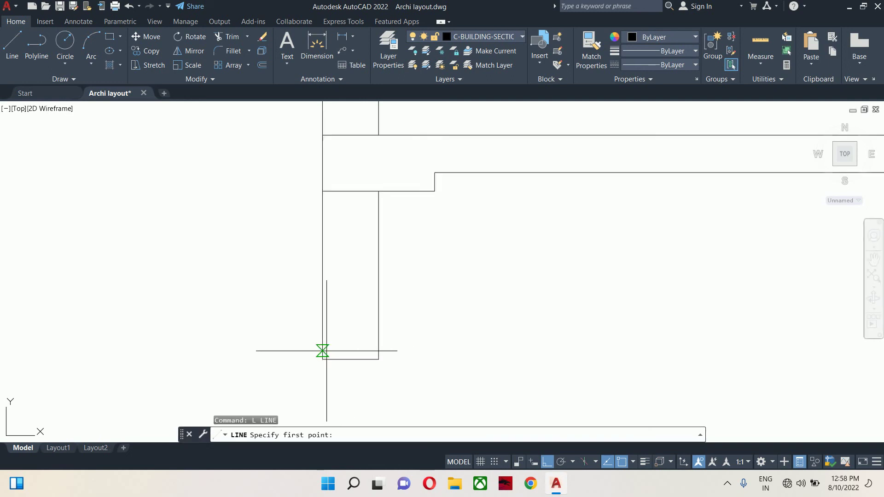
click(326, 372)
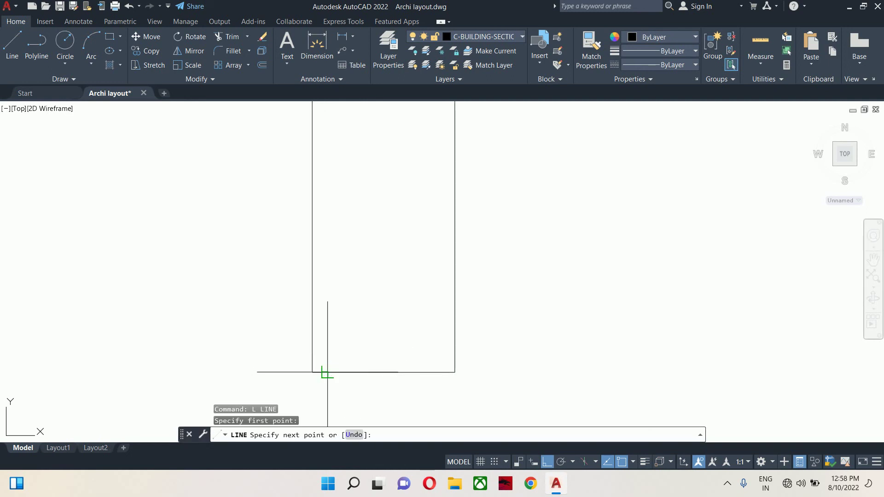
click(327, 350)
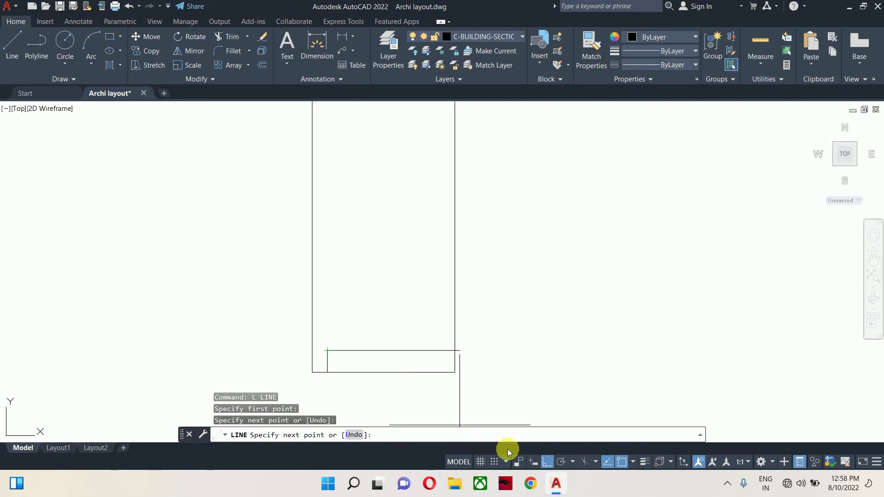
click(544, 462)
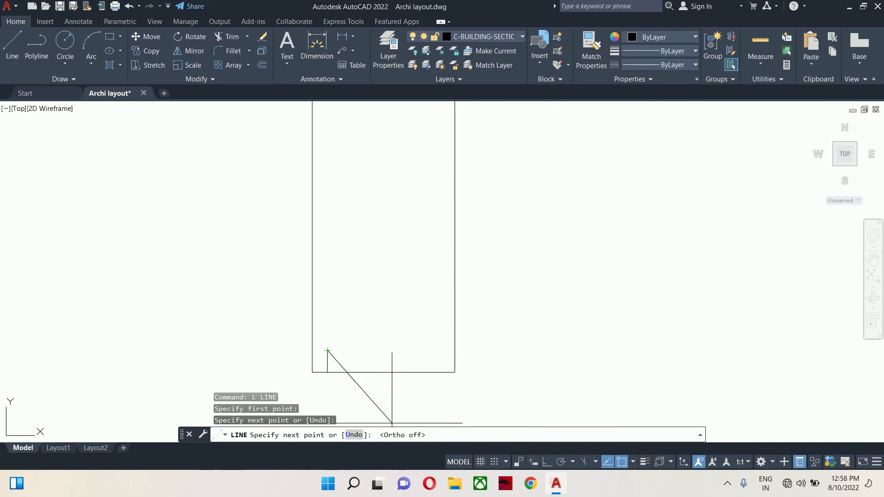
click(434, 411)
click(433, 372)
key(Return)
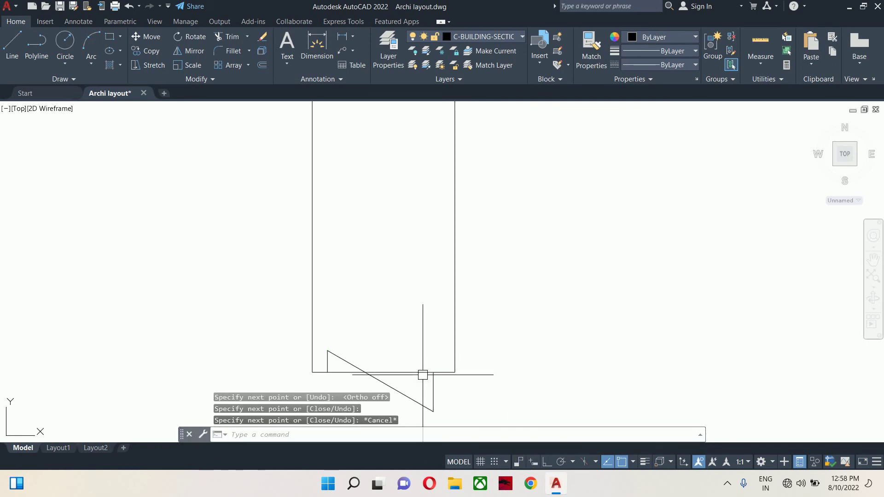
Step: Trim the leftmost wall stub's bottom line between the two vertical ends of the break line
text(tr)
key(Return)
click(354, 373)
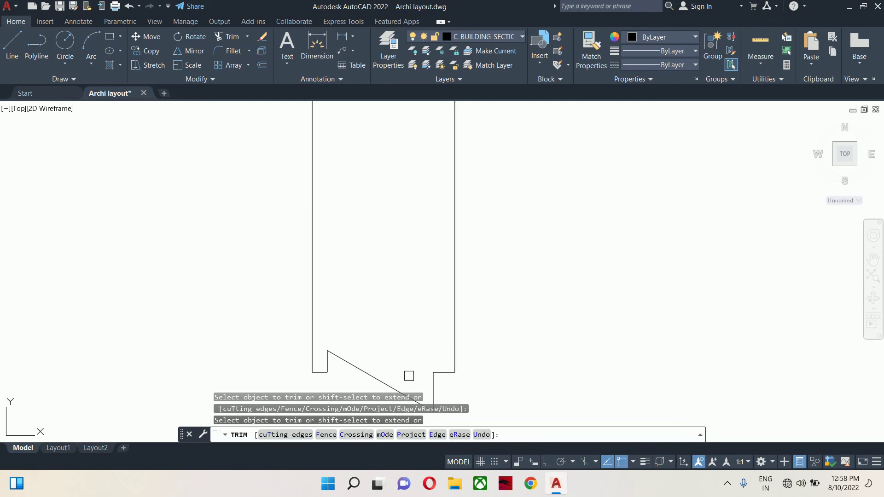
key(Escape)
key(Escape)
key(Escape)
Step: Copy the three break-line segments from the leftmost stub's lower-right corner to the bottom edges of the two middle wall stubs
scroll(409, 376, down, 4)
text(co)
key(Return)
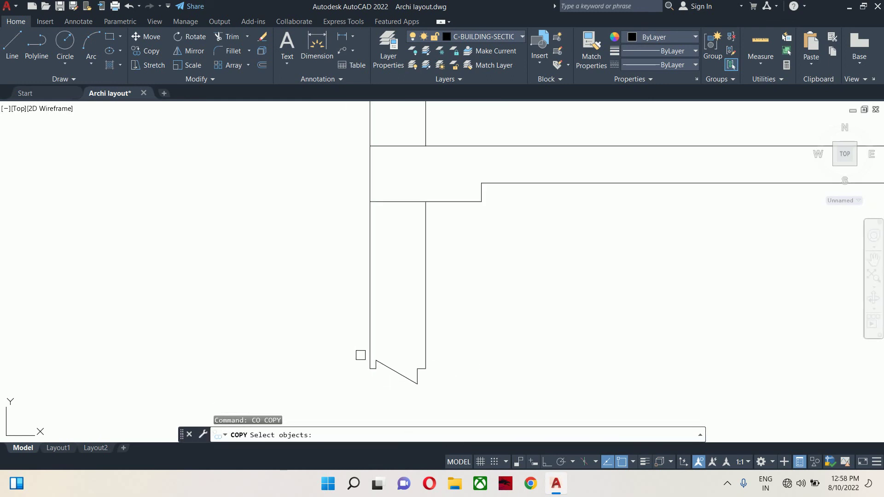
click(386, 355)
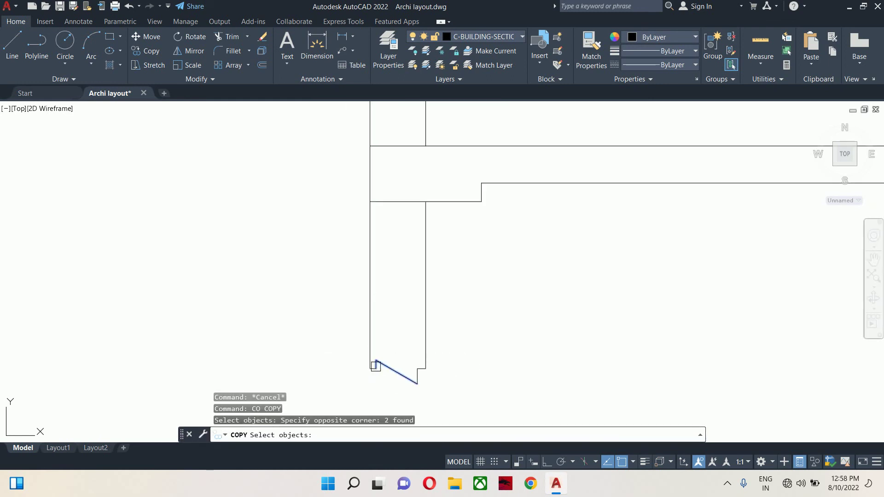
scroll(417, 374, up, 4)
click(404, 394)
key(Return)
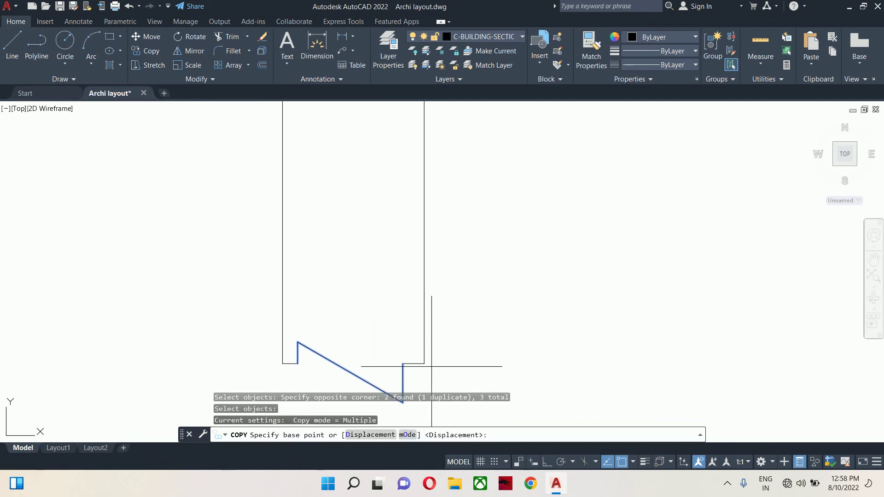
click(424, 364)
scroll(658, 361, down, 6)
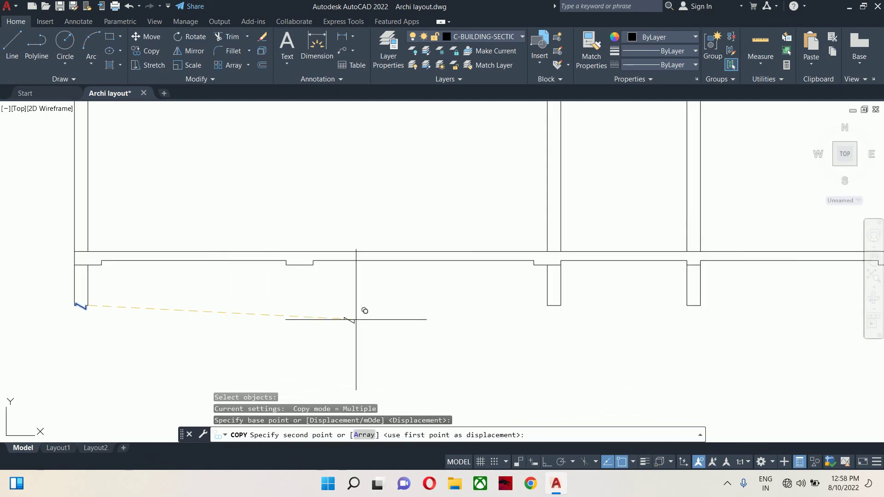
scroll(532, 321, up, 4)
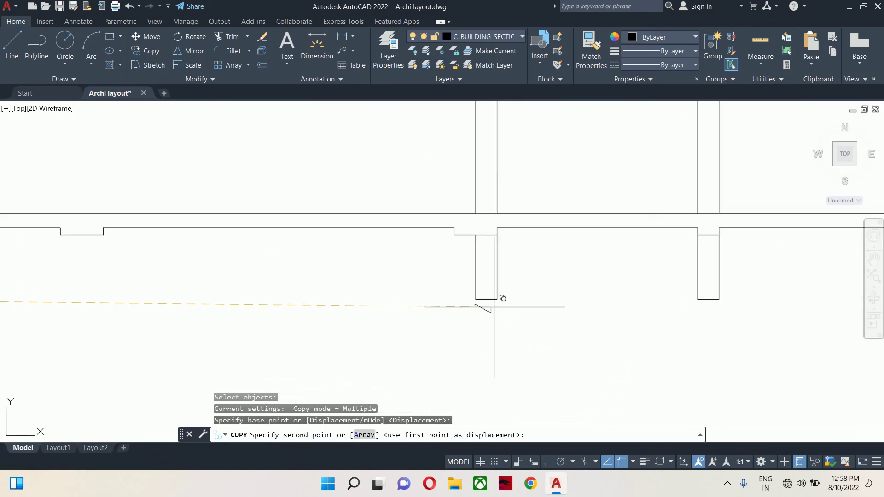
click(494, 301)
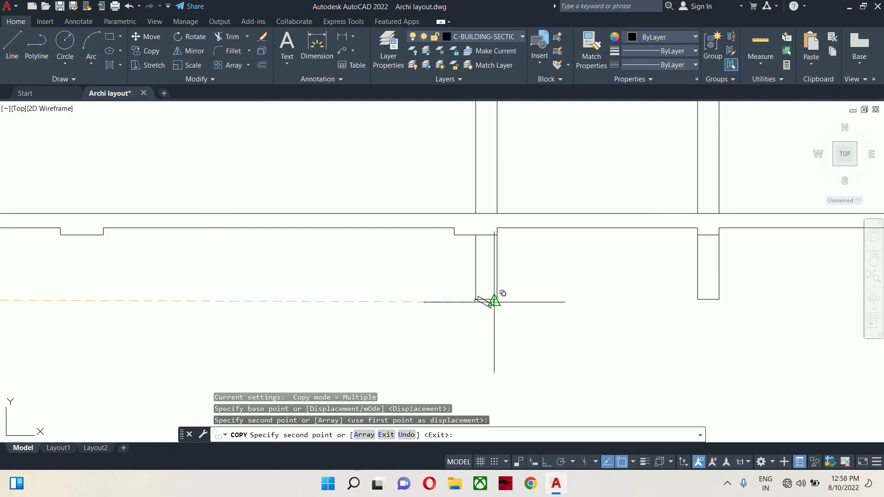
click(719, 300)
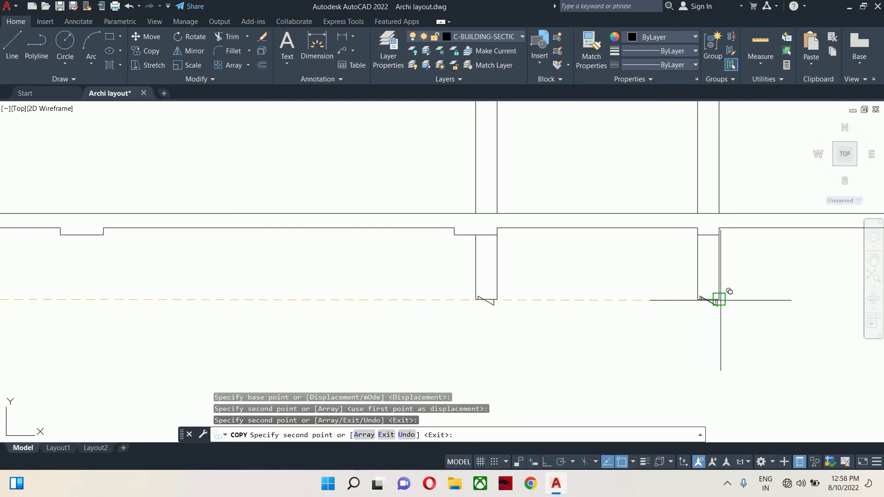
Step: Place another copy of the break line on the bottom edge of the rightmost wall stub and end copying
mouse_move(719, 300)
middle_down()
mouse_move(533, 326)
mouse_move(486, 293)
middle_up()
scroll(486, 293, down, 3)
middle_drag(551, 310, 474, 316)
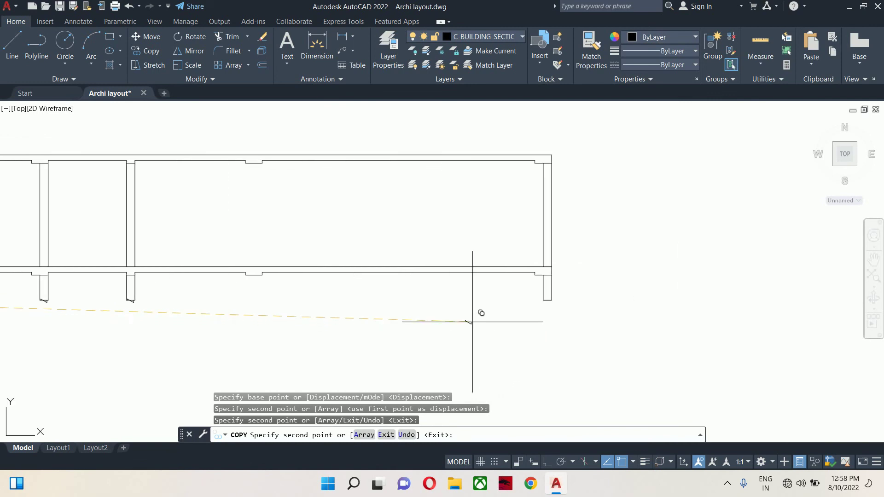
scroll(561, 290, up, 3)
click(594, 286)
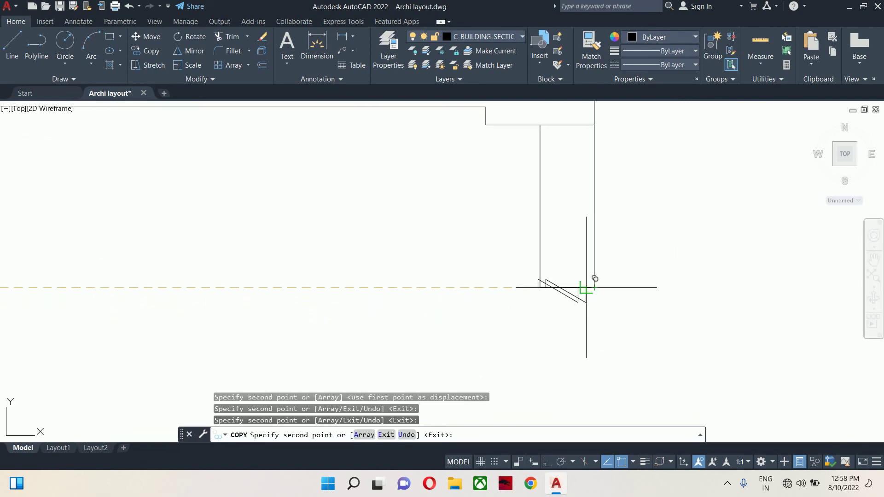
scroll(586, 287, up, 5)
key(Escape)
key(Escape)
Step: Trim the rightmost wall stub's bottom line between the two vertical ends of its break line
text(TR)
key(Return)
click(559, 295)
click(513, 259)
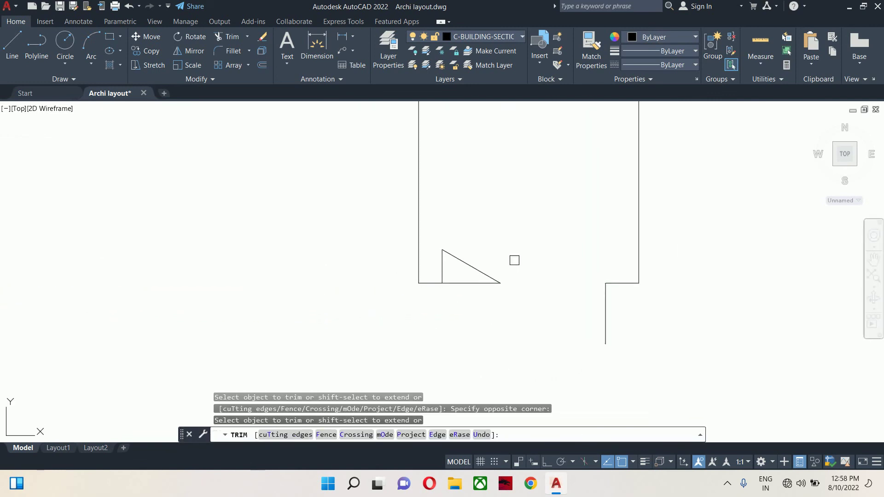
key(ctrl+z)
click(553, 284)
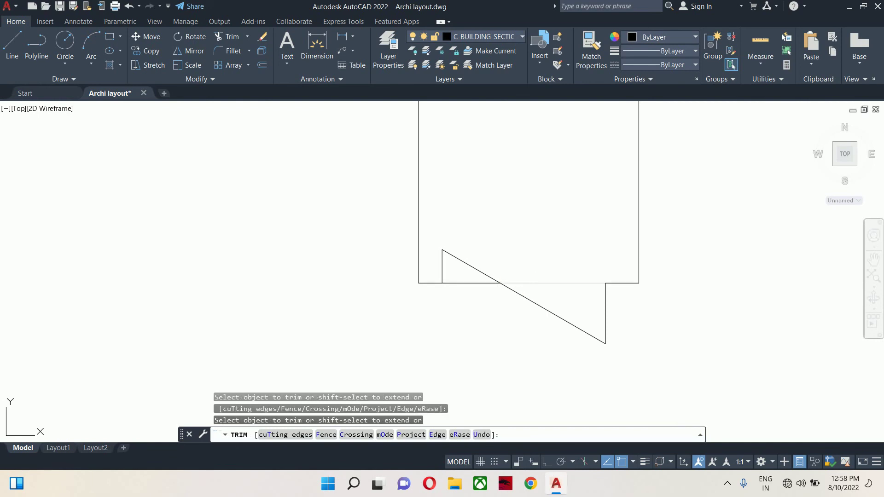
click(473, 286)
scroll(473, 286, down, 5)
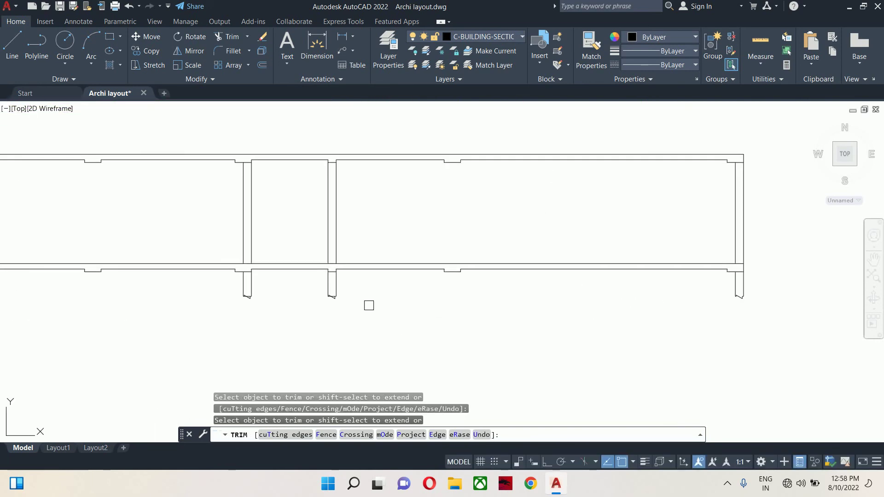
Step: Trim the bottom line inside the break line on the right-hand one of the two middle wall stubs
scroll(253, 295, up, 4)
click(200, 262)
scroll(200, 262, up, 3)
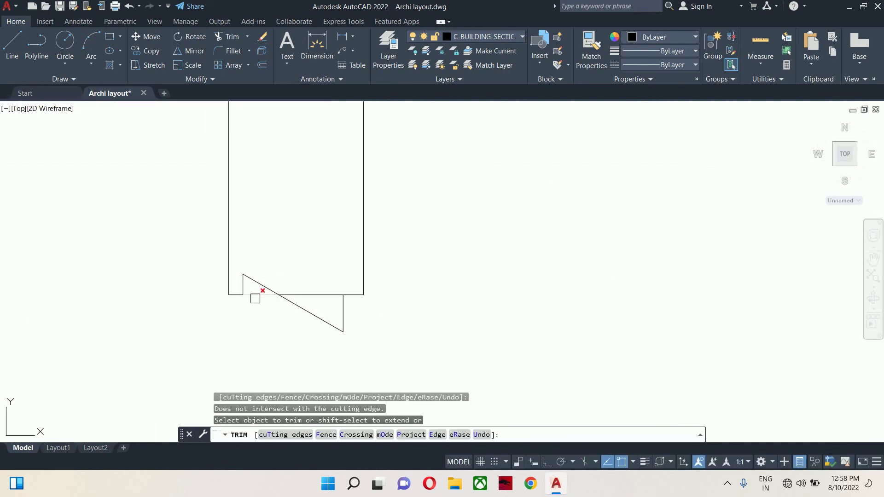
click(263, 297)
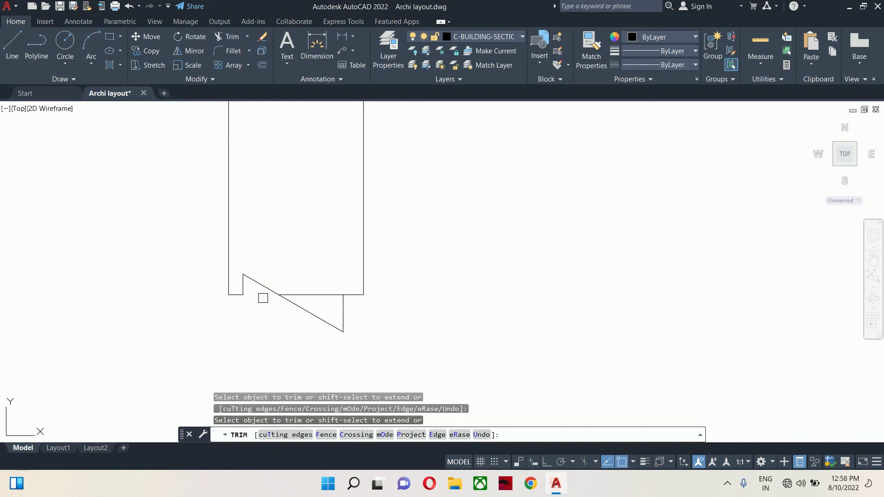
click(312, 293)
scroll(312, 294, down, 5)
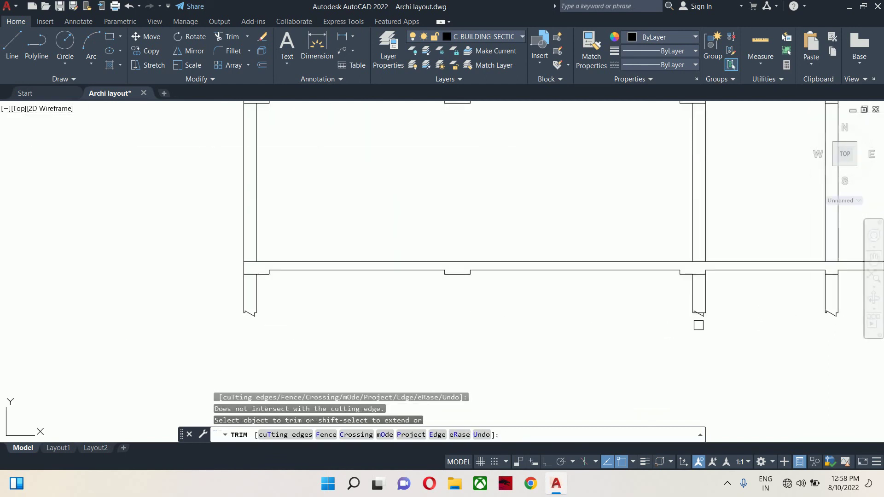
Step: Trim the bottom line inside the break line on the left-hand middle wall stub and end trimming
scroll(699, 325, up, 8)
click(653, 247)
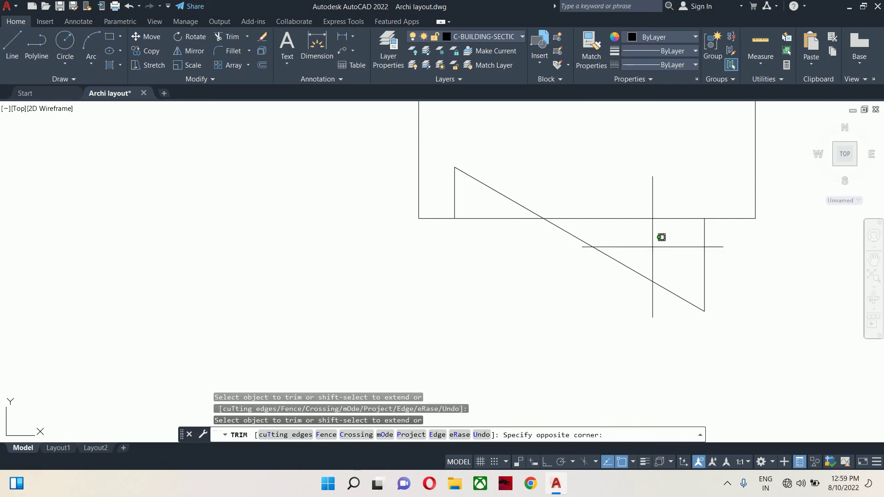
click(609, 182)
scroll(475, 236, down, 8)
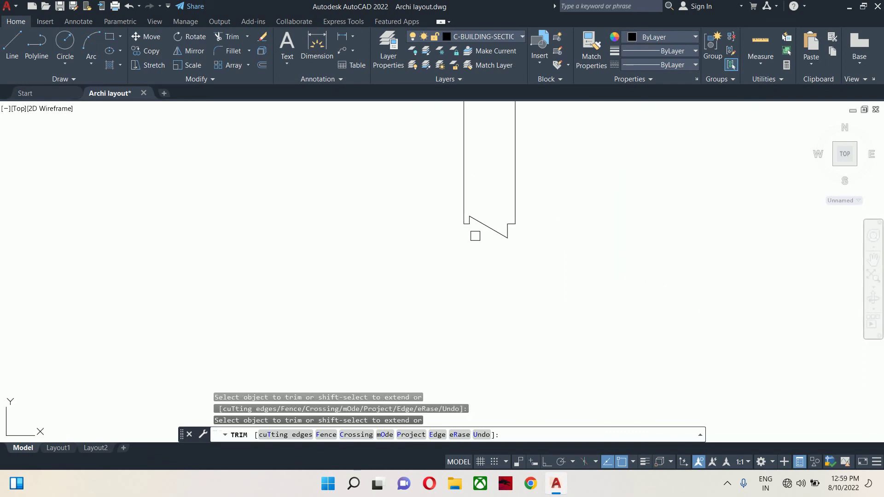
scroll(461, 249, down, 8)
key(Return)
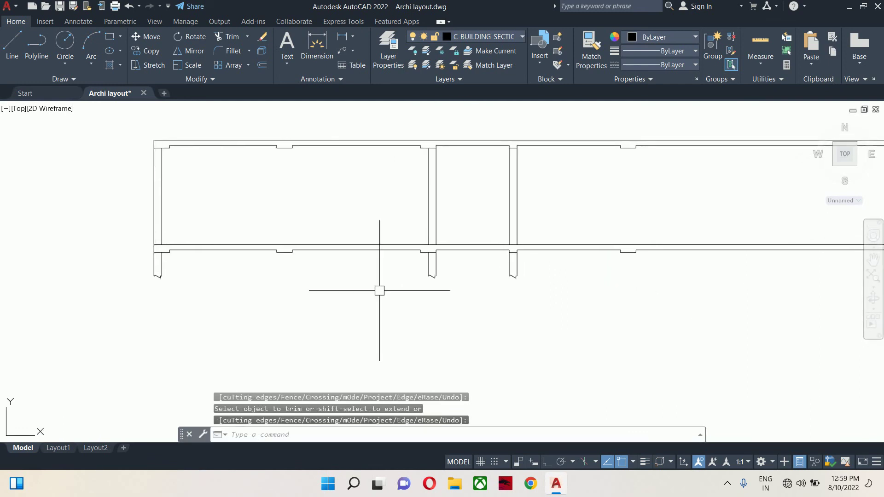
key(Escape)
key(Escape)
key(Escape)
Step: Turn off the C-STRUCTURE-BEAM layer and close the layer manager
scroll(379, 291, down, 4)
scroll(364, 256, up, 2)
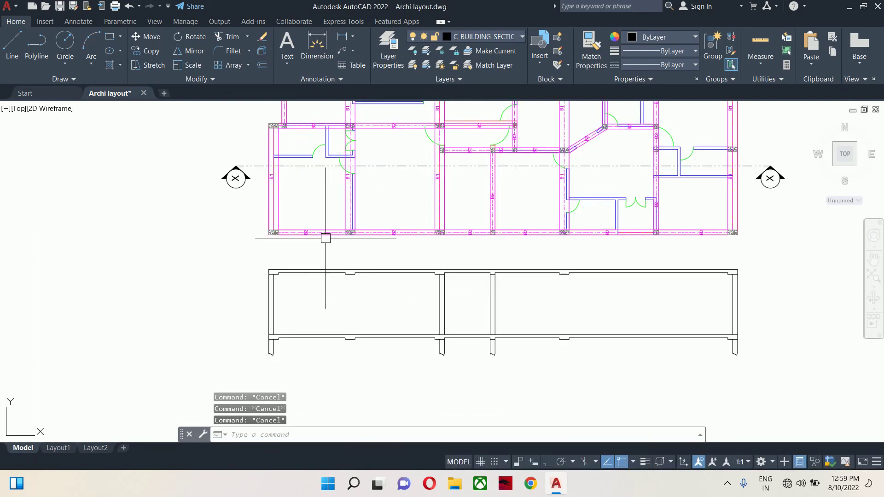
text(xl)
key(Return)
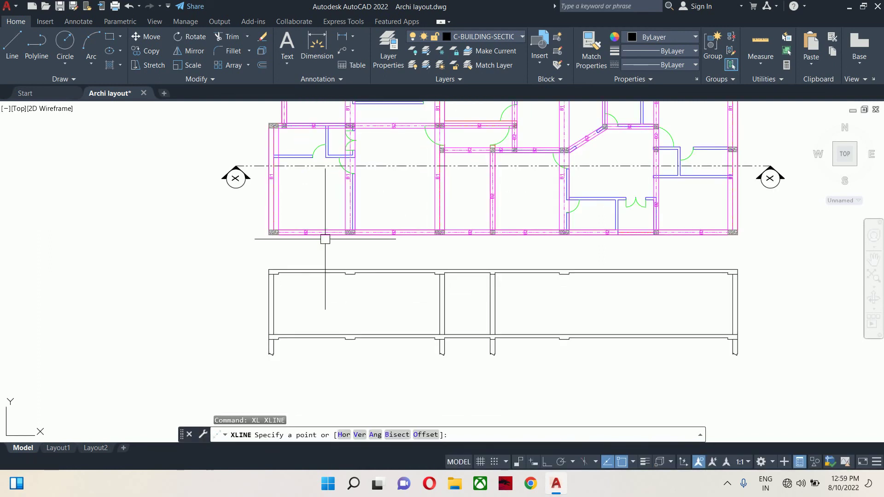
key(Escape)
text(LA)
key(Return)
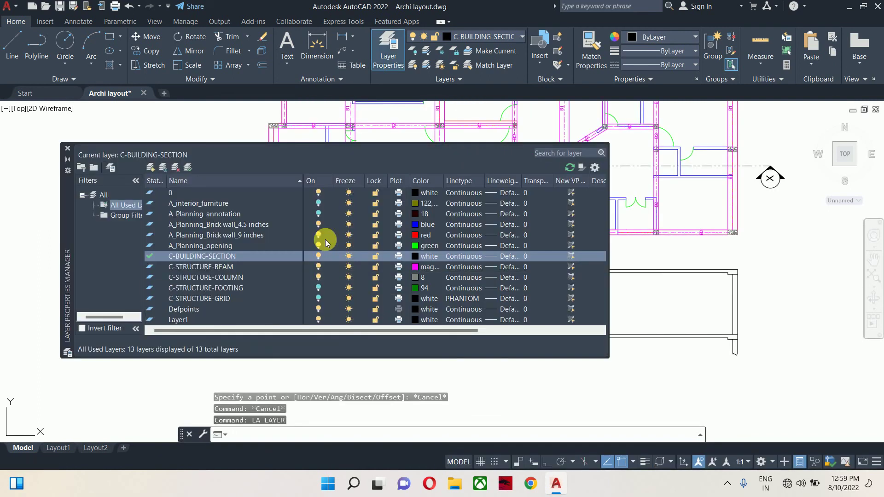
click(321, 266)
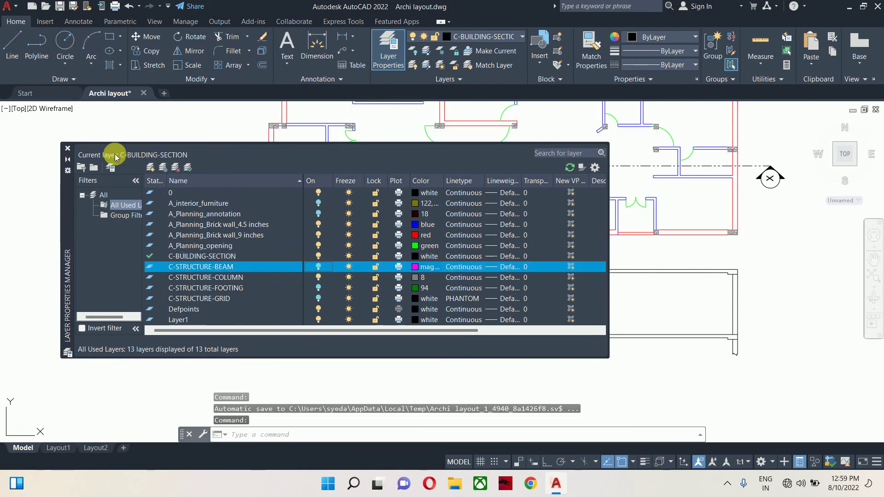
click(68, 149)
Step: Project vertical construction lines through both faces of the blue partition wall in the plan's lower-left rooms down across the section
middle_drag(292, 237, 274, 273)
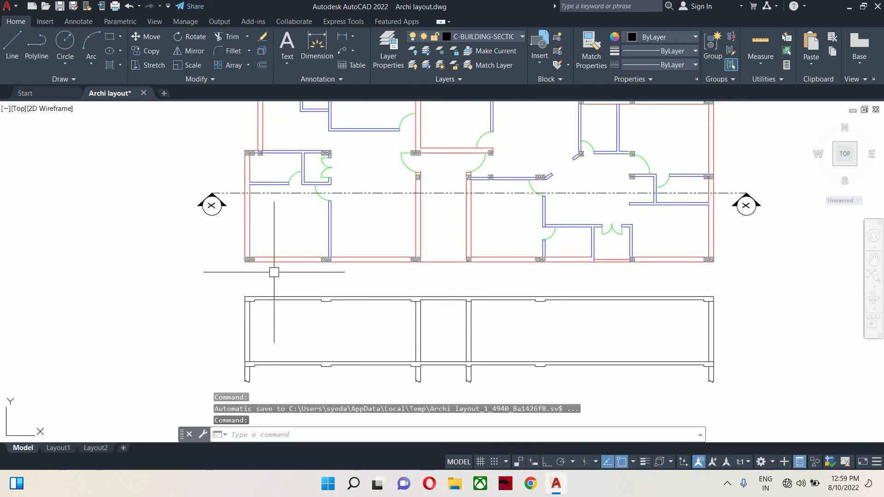
text(l)
key(Return)
text(v)
key(Return)
scroll(316, 243, up, 4)
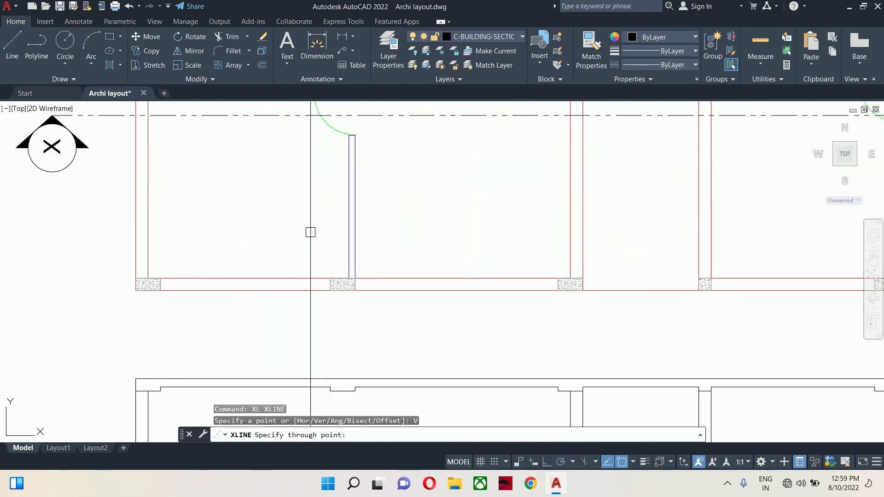
click(349, 219)
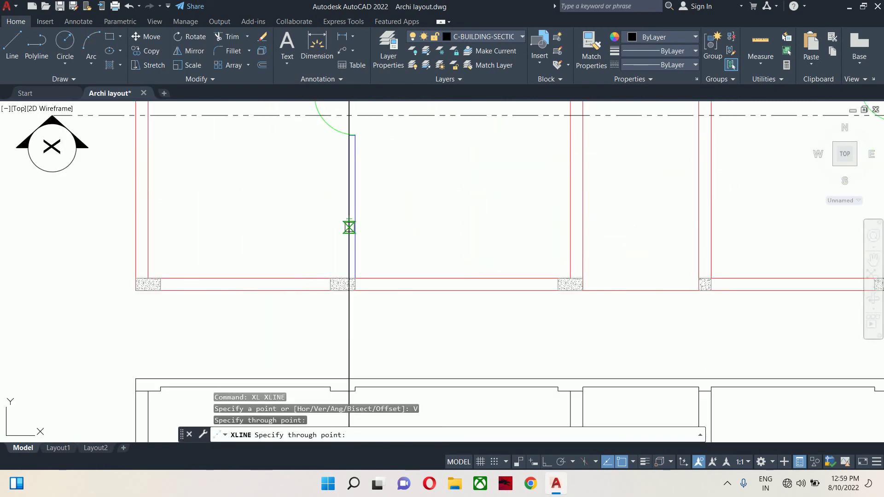
click(356, 223)
scroll(440, 280, down, 2)
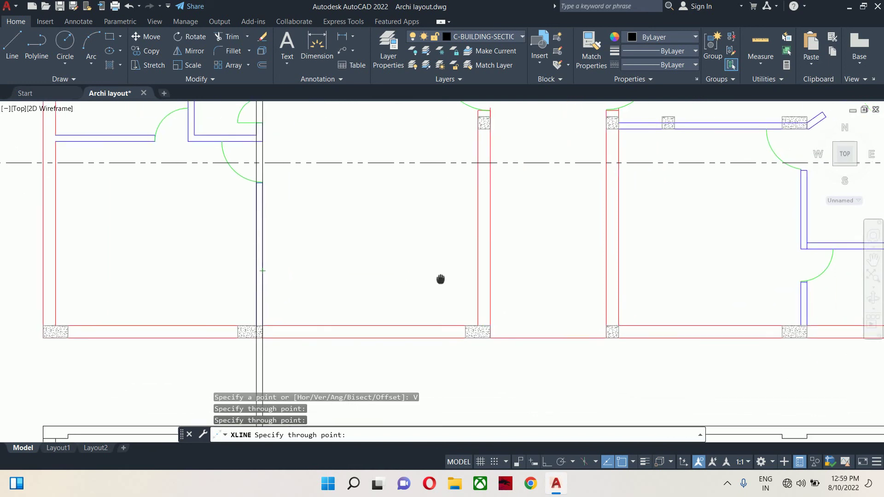
Step: Add vertical construction lines through both faces of the blue partition below the door on the section line, right of the plan's centre
middle_drag(393, 310, 322, 338)
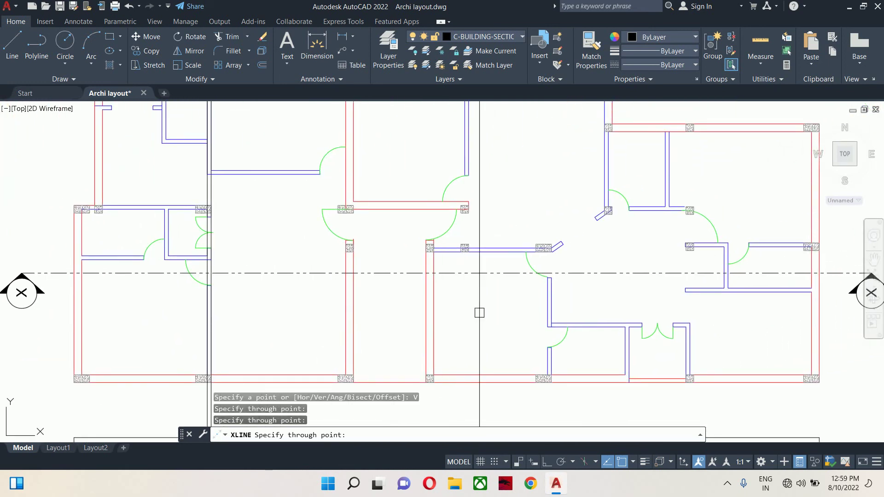
middle_drag(477, 312, 419, 312)
scroll(418, 312, up, 2)
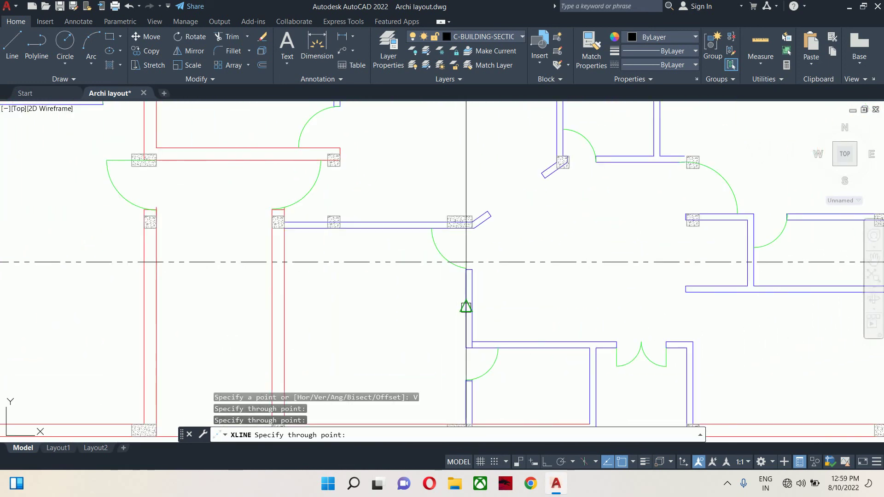
scroll(466, 307, down, 5)
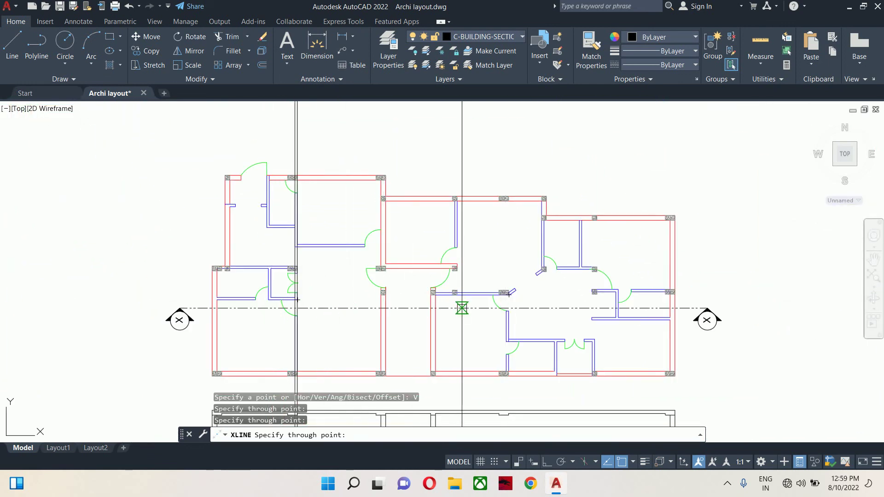
scroll(468, 307, up, 3)
scroll(465, 308, down, 3)
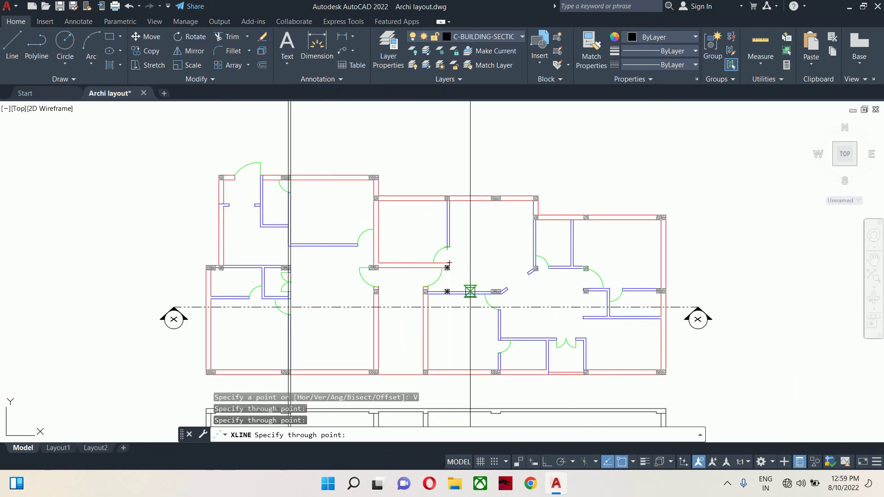
scroll(489, 304, up, 6)
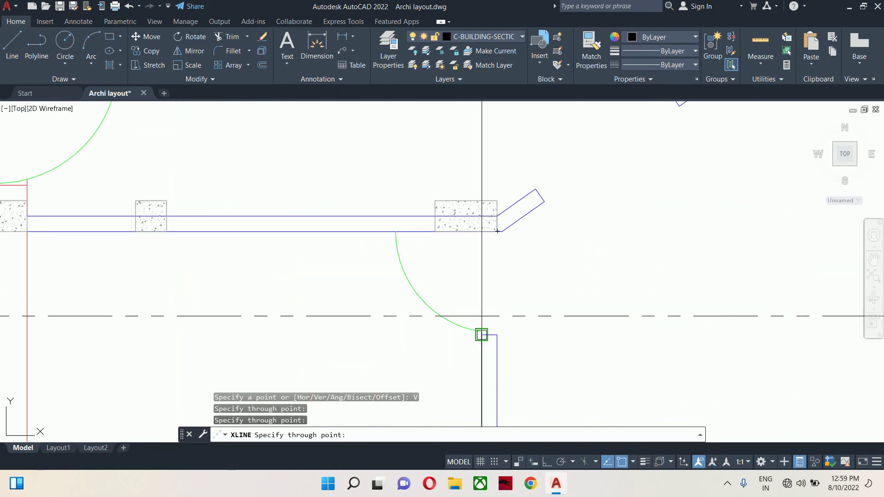
scroll(479, 333, up, 3)
click(479, 332)
scroll(518, 332, down, 7)
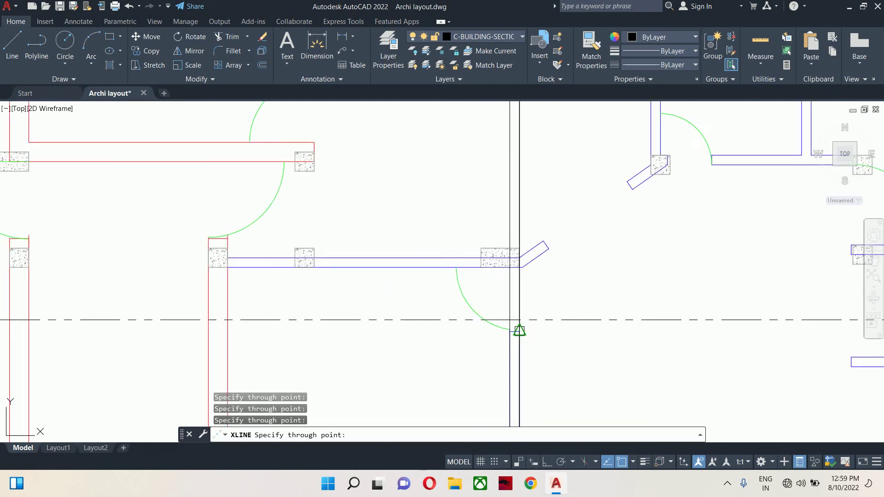
scroll(431, 356, up, 3)
Step: Add vertical construction lines at the free end of the right-hand horizontal partition and both faces of the short vertical partition, and finish
scroll(441, 357, up, 3)
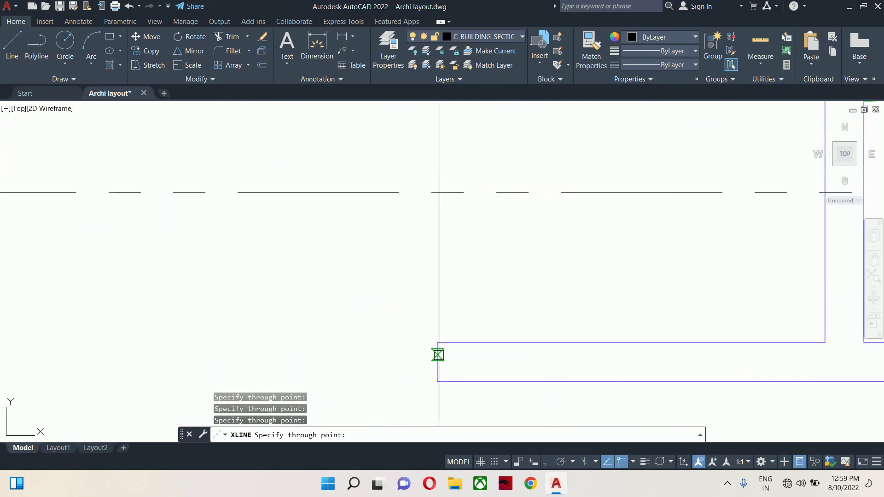
scroll(438, 342, down, 5)
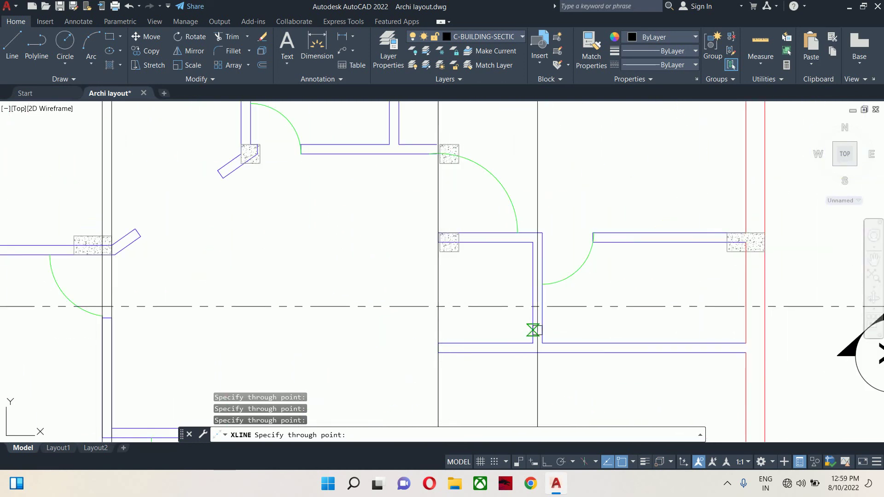
scroll(529, 304, up, 3)
scroll(530, 295, down, 3)
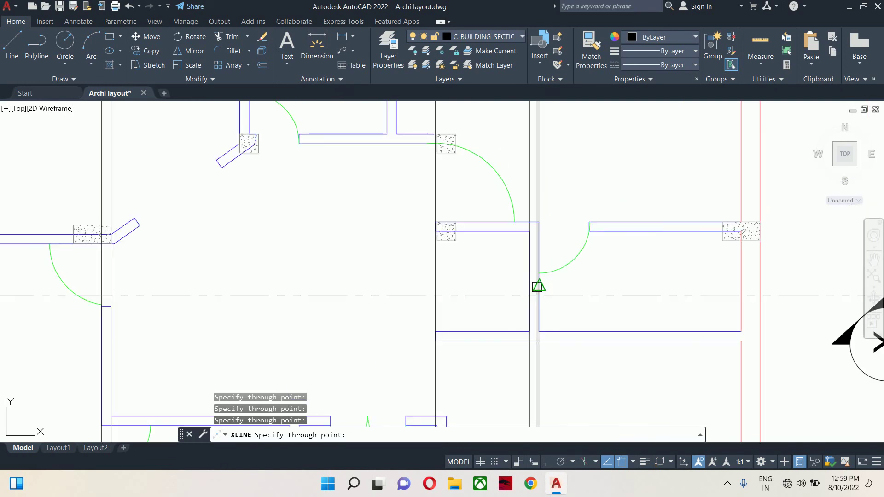
scroll(532, 285, down, 5)
scroll(522, 319, up, 4)
key(Escape)
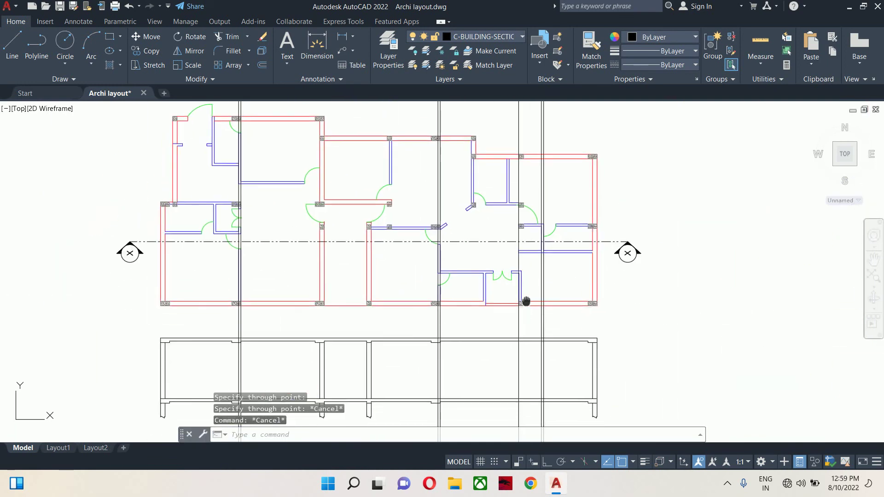
scroll(524, 301, down, 3)
scroll(434, 345, up, 3)
key(Escape)
key(Escape)
key(Escape)
middle_drag(385, 345, 402, 399)
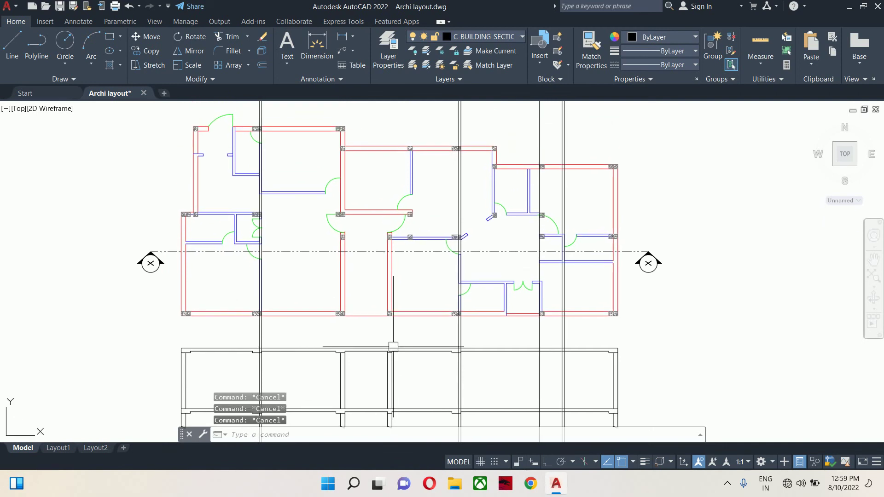
scroll(525, 260, up, 6)
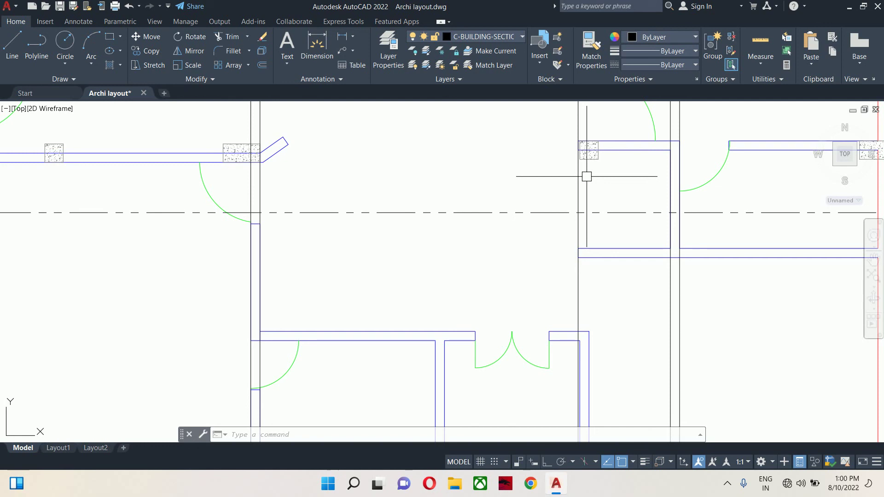
scroll(515, 269, down, 8)
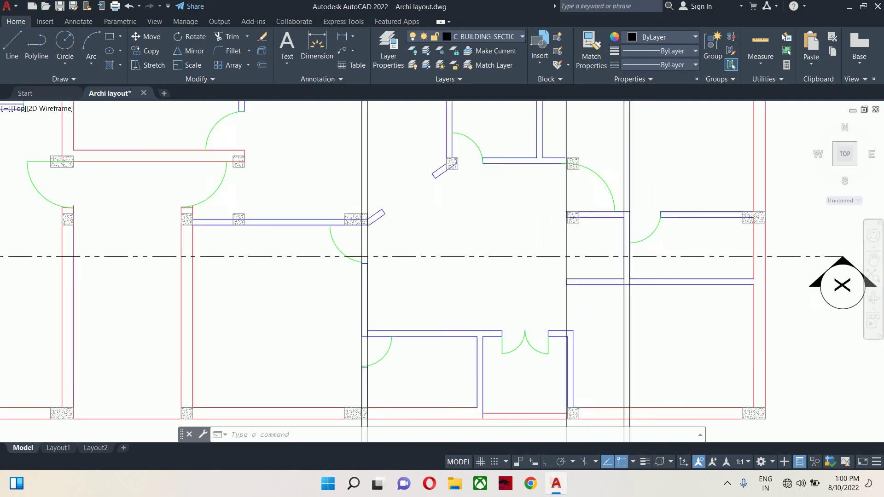
scroll(515, 269, up, 4)
text(TR)
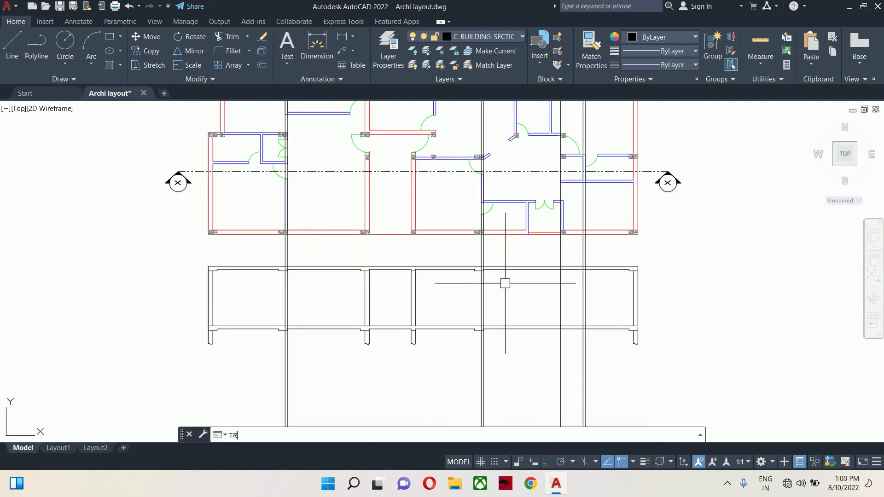
key(Return)
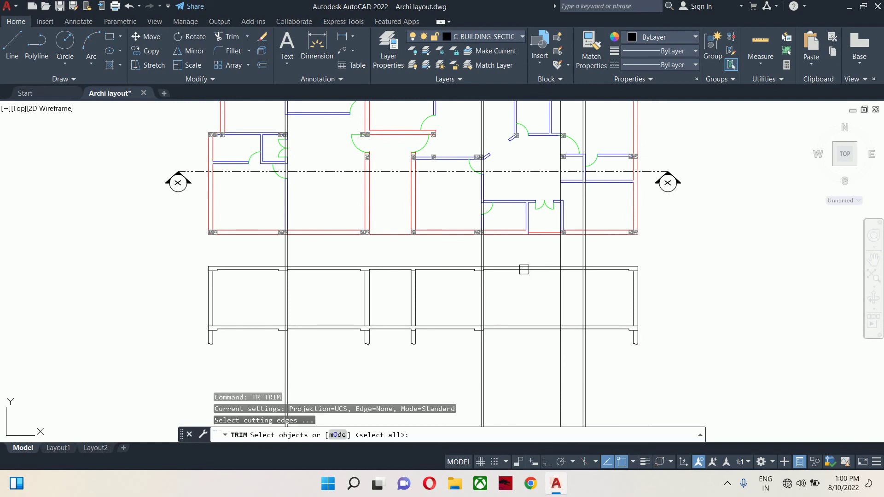
key(Escape)
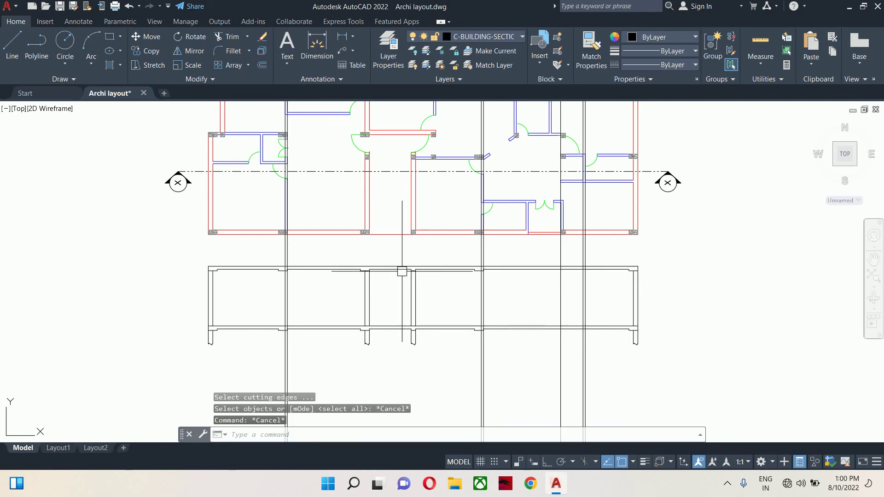
key(Escape)
key(Escape)
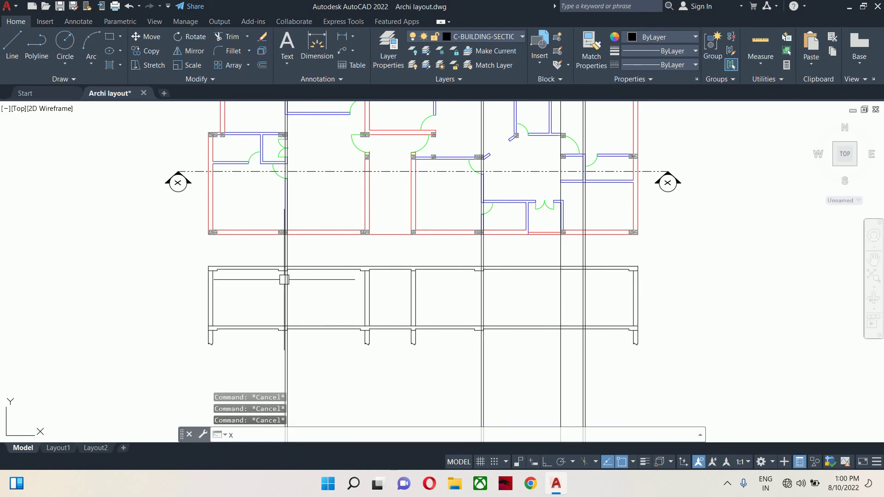
Step: Add a horizontal construction line along the underside of the section's top slab
key(Return)
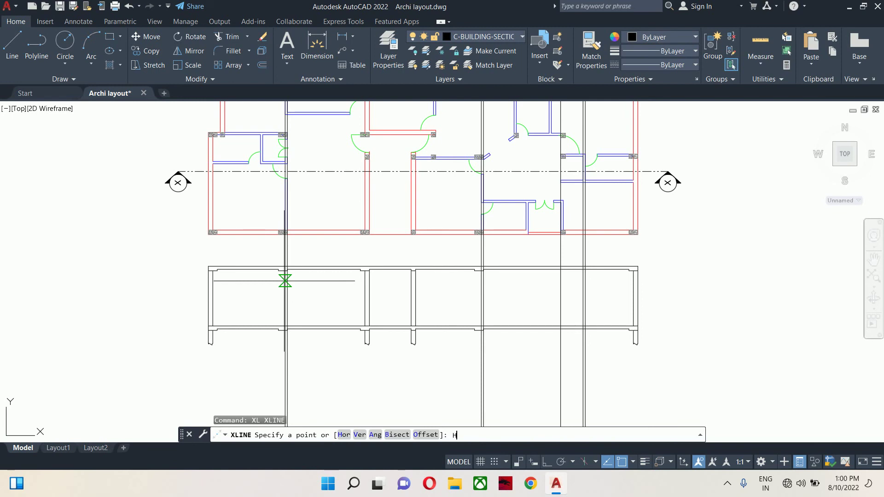
text(H)
key(Return)
scroll(599, 276, up, 5)
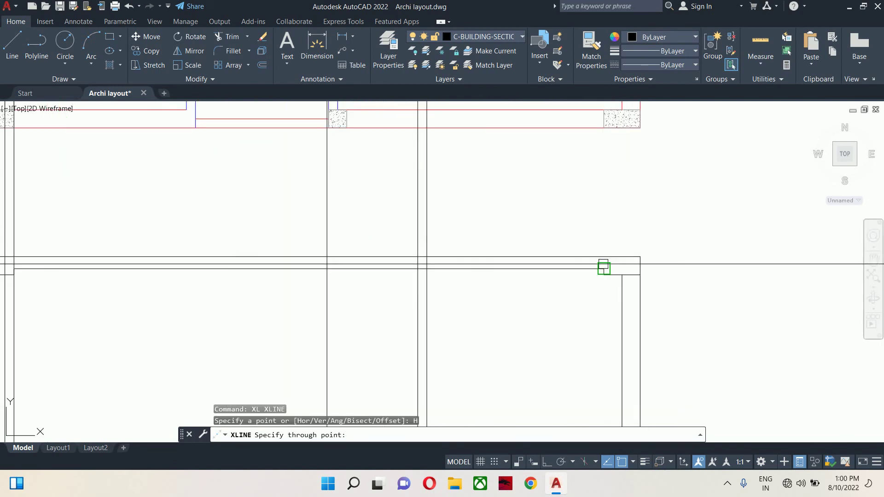
click(604, 266)
scroll(601, 276, down, 4)
key(Escape)
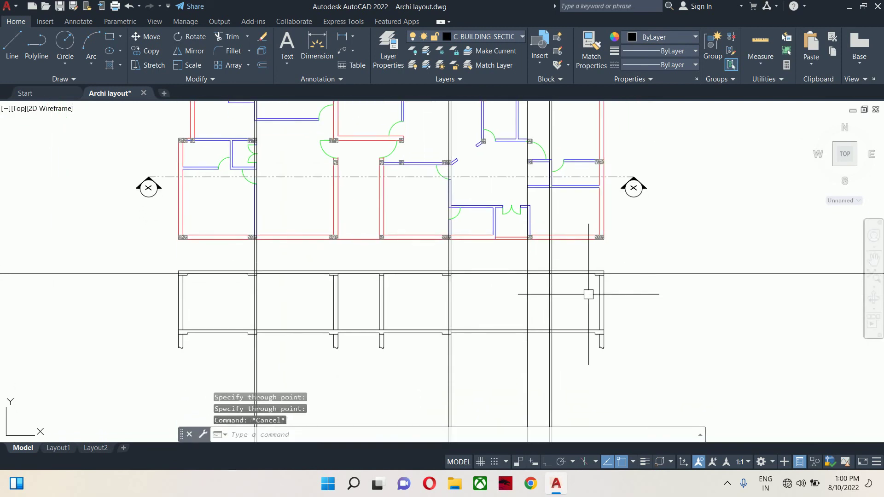
Step: Using the horizontal construction line and the floor slab's top line as cutting edges, trim the vertical construction lines below the floor slab
text(TR)
key(Return)
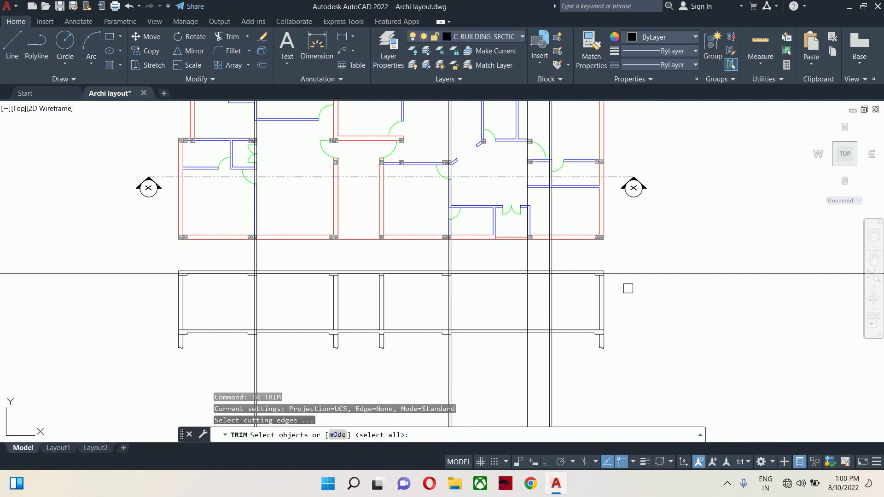
click(656, 275)
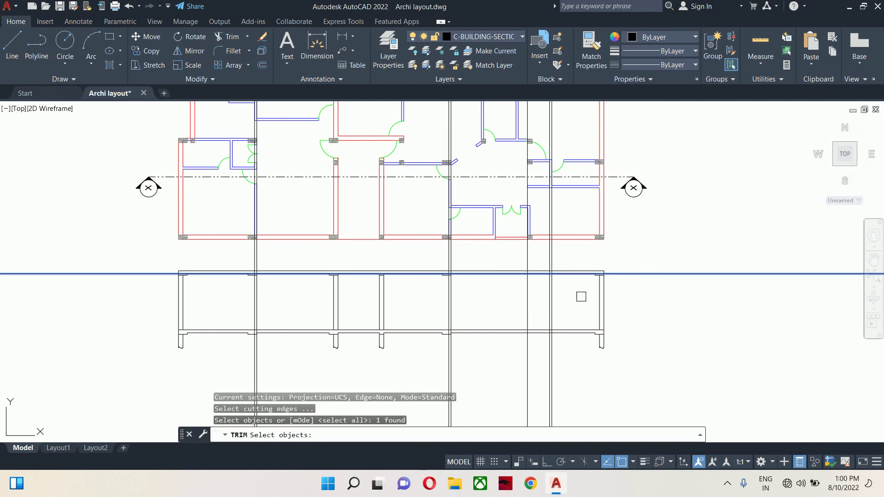
scroll(581, 297, up, 2)
click(567, 344)
scroll(567, 344, down, 3)
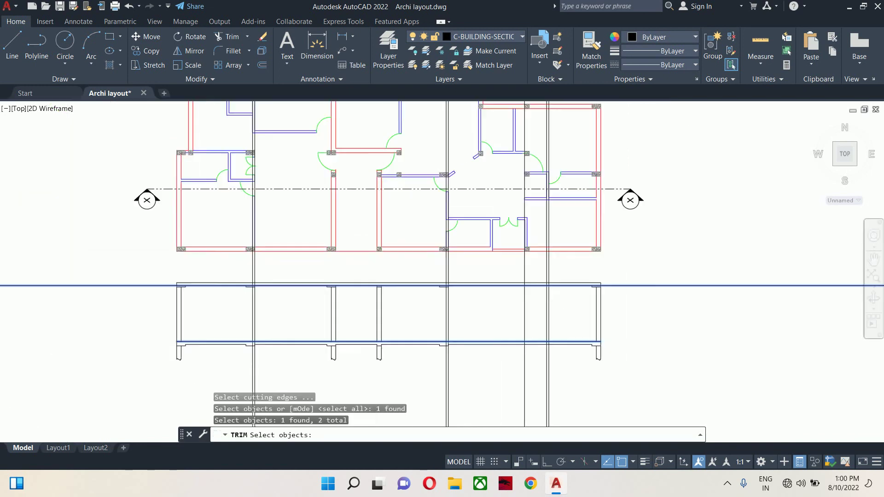
key(Return)
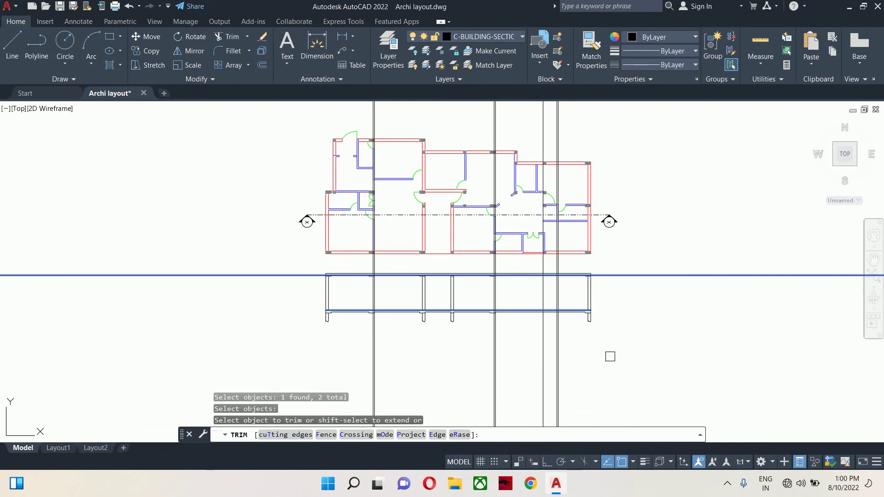
click(611, 358)
click(293, 375)
Step: Trim the vertical construction lines above the top slab and erase the horizontal construction line
middle_drag(550, 199, 539, 276)
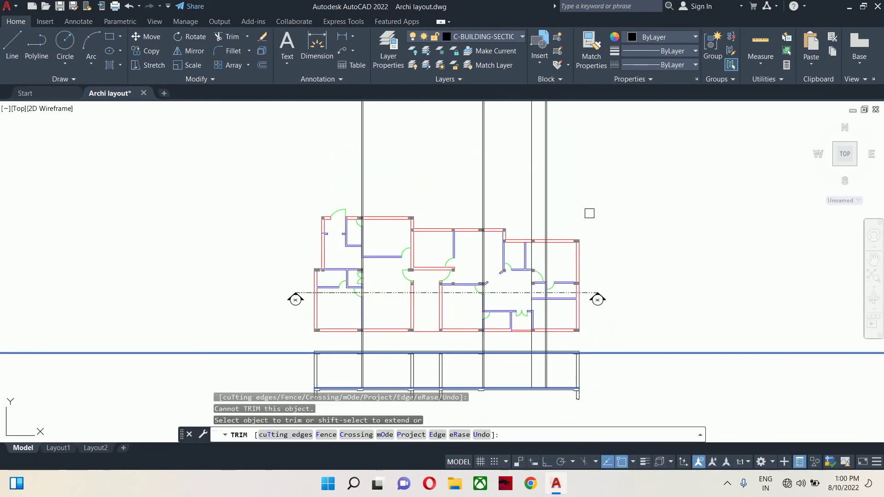
click(590, 211)
click(317, 160)
key(Return)
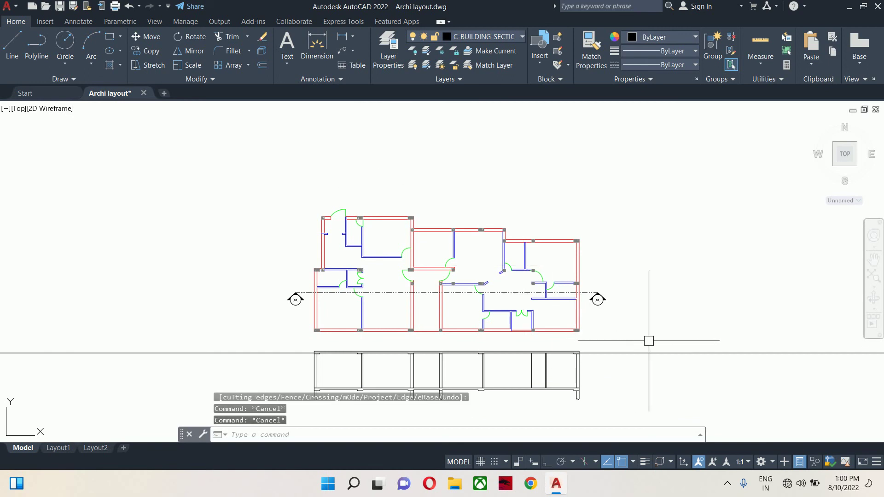
click(681, 375)
click(637, 324)
key(Delete)
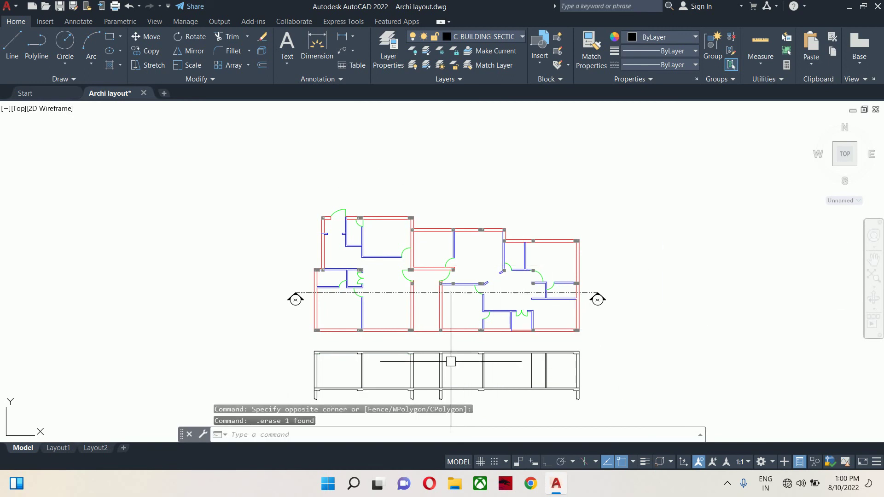
Step: Trim the partition line ends that run into the dropped beams above the section's first and second partitions from the left
scroll(451, 362, up, 2)
middle_drag(456, 361, 456, 276)
scroll(244, 260, up, 3)
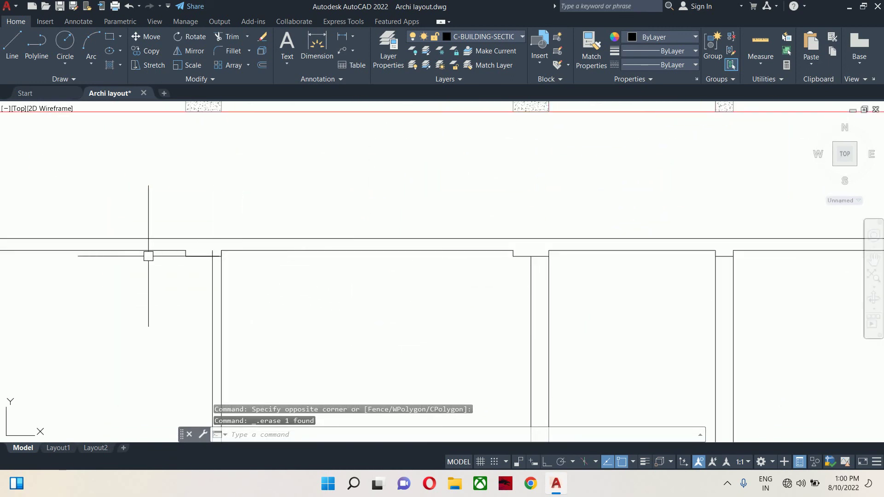
scroll(152, 254, up, 4)
text(tr)
key(Return)
key(Return)
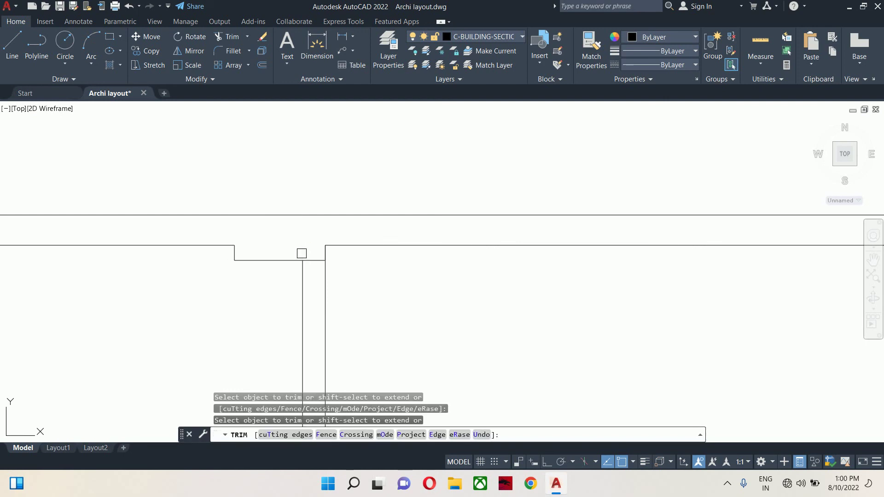
scroll(301, 253, down, 3)
scroll(545, 287, up, 2)
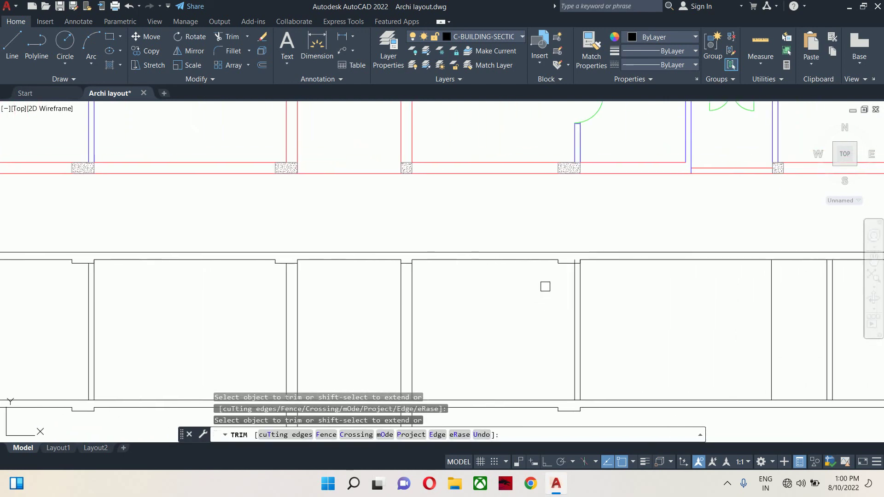
scroll(559, 276, up, 4)
scroll(604, 236, down, 3)
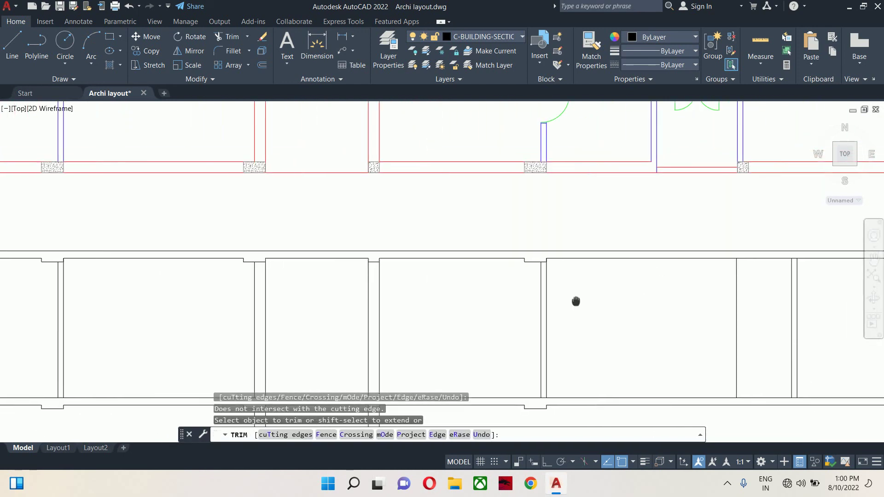
click(615, 290)
scroll(655, 284, down, 4)
key(Escape)
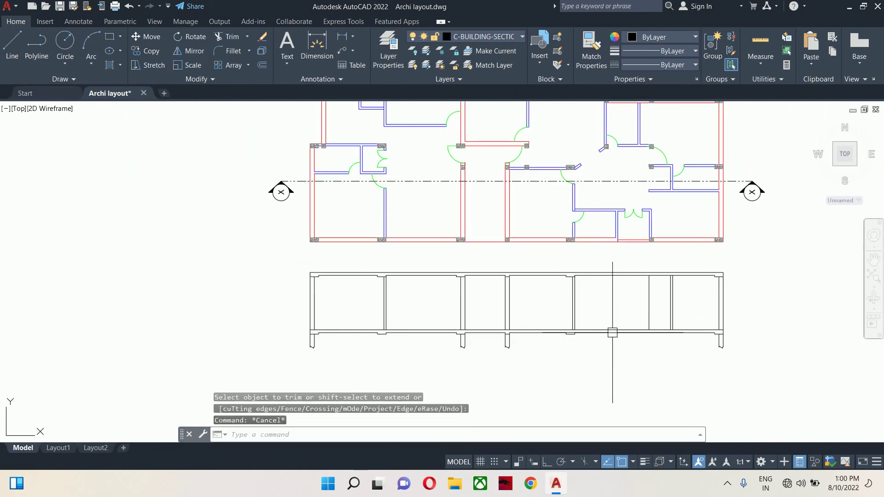
key(Escape)
Step: Offset the single vertical partition line in the section's right-hand part 4.5 inches to the right
middle_drag(612, 336, 566, 350)
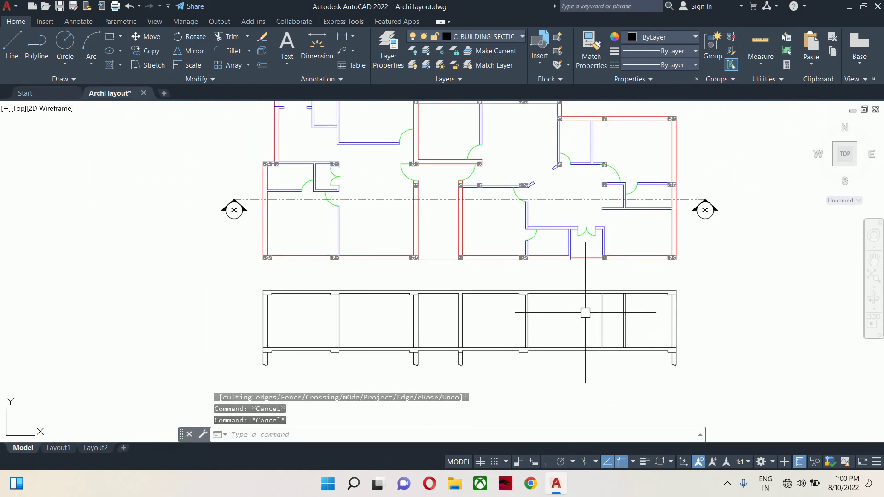
scroll(599, 290, up, 2)
text(o)
key(Return)
text(4.)
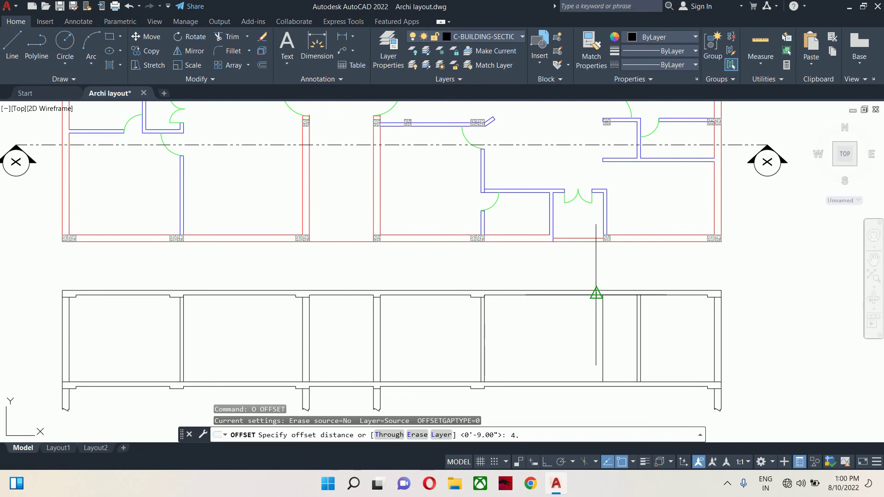
text(5)
key(Return)
click(599, 320)
key(Escape)
key(Escape)
key(Escape)
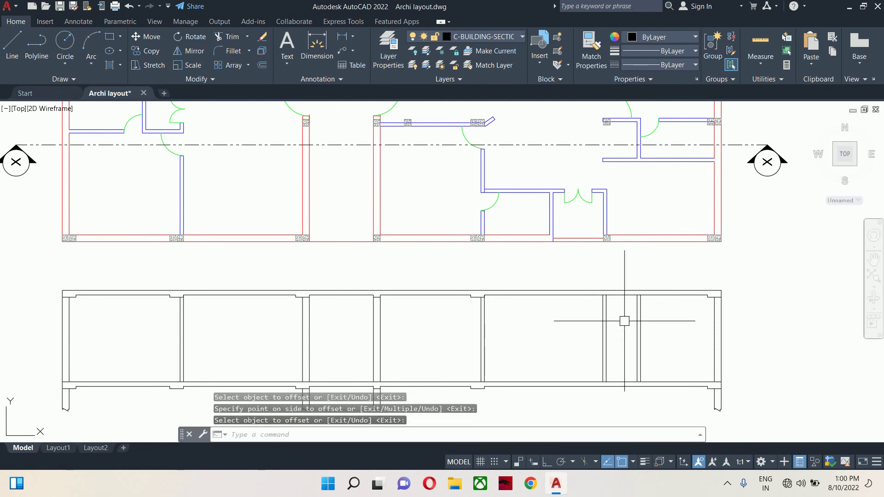
Step: Offset the floor slab's underside line in the leftmost bay 18 inches downward
scroll(610, 321, down, 2)
scroll(610, 321, down, 2)
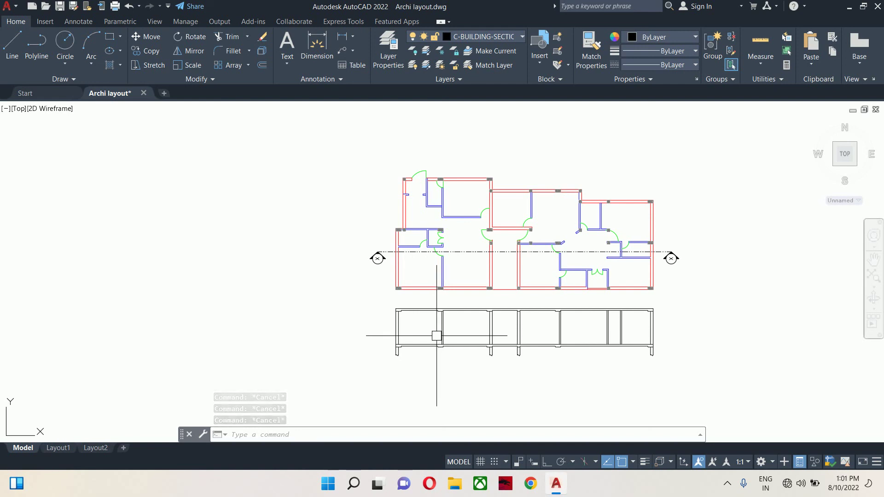
scroll(424, 352, up, 4)
text(o)
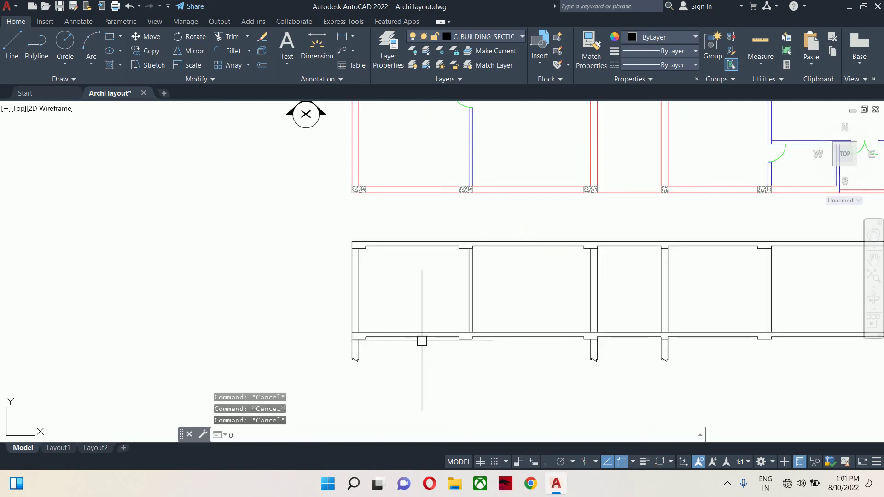
key(Return)
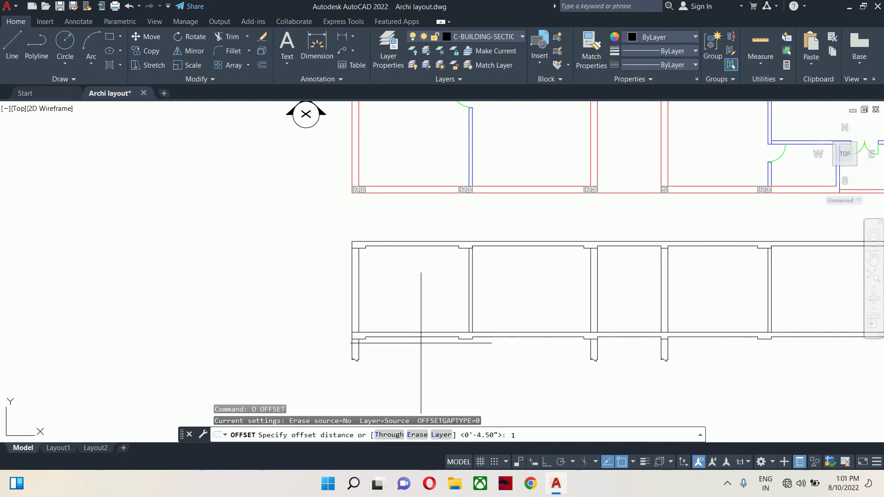
text(18)
key(Return)
click(421, 333)
key(Escape)
scroll(421, 333, up, 4)
key(Return)
key(Return)
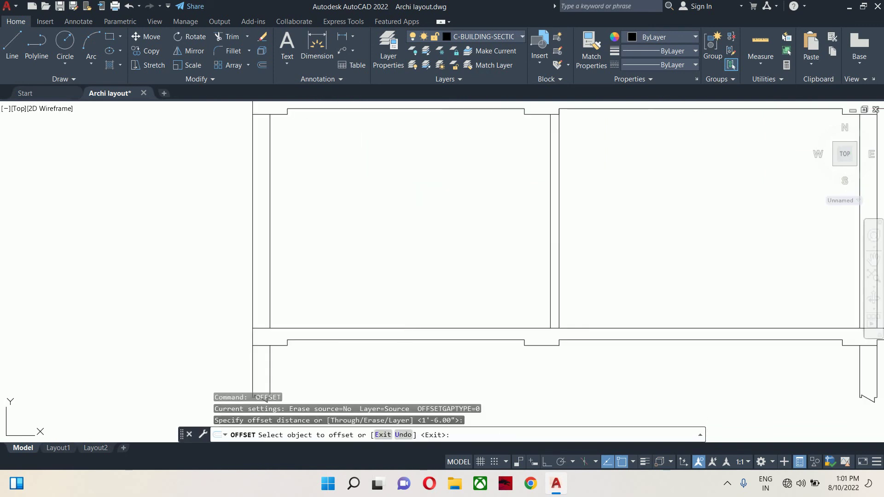
click(401, 339)
click(399, 352)
key(Escape)
scroll(397, 355, down, 2)
middle_drag(398, 355, 389, 341)
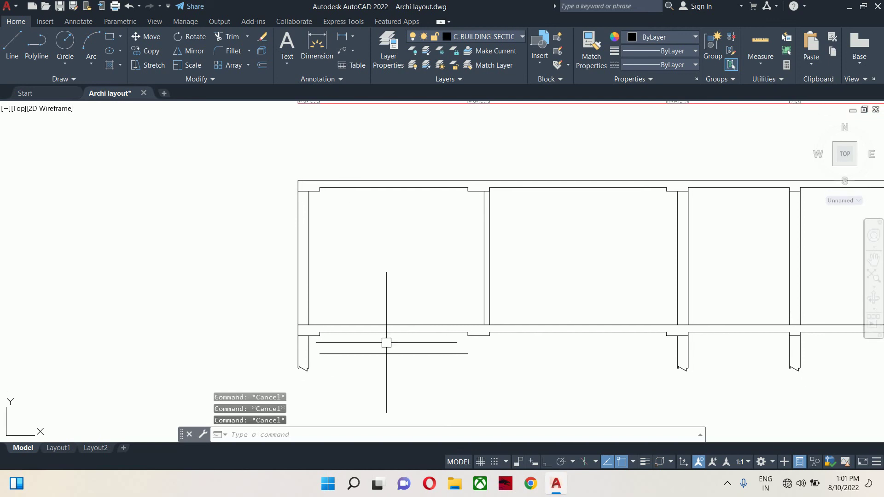
Step: Extend the new line under the floor slab to the leftmost wall stub and to the next wall stub on its right
text(ex)
key(Return)
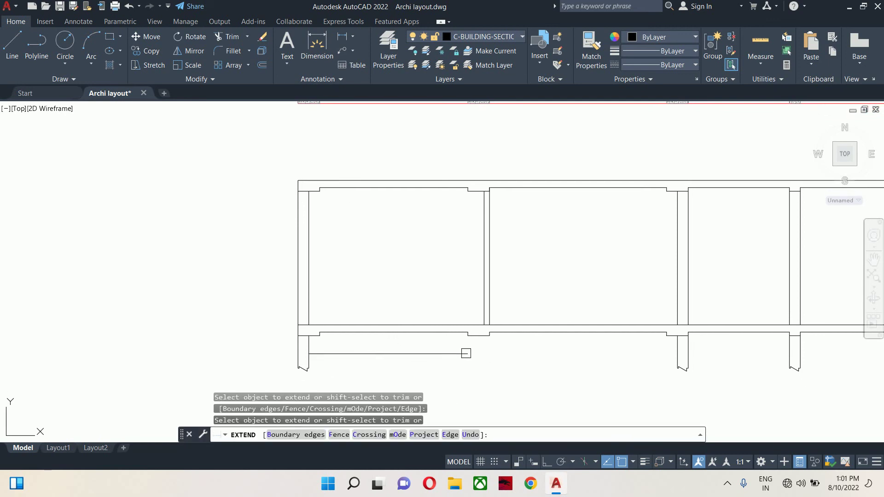
click(466, 354)
scroll(481, 355, down, 2)
key(Escape)
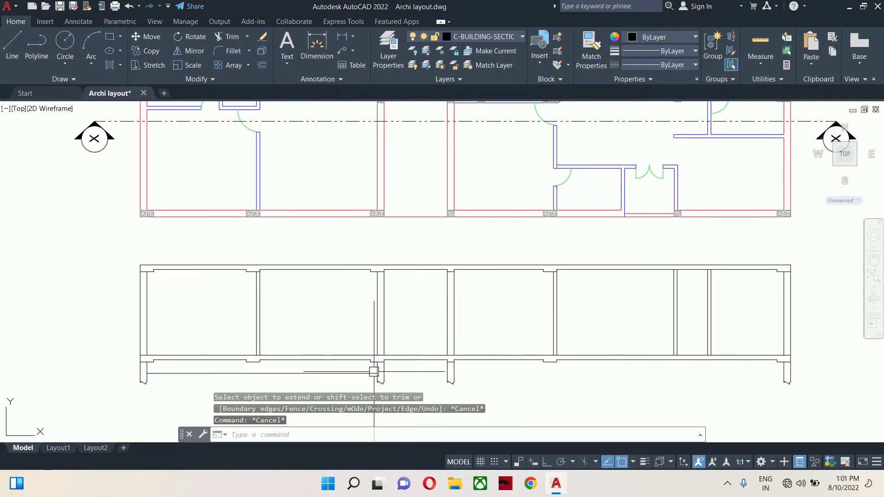
Step: Stretch the right end of the line under the floor slab past the rightmost wall stub
click(374, 373)
click(377, 373)
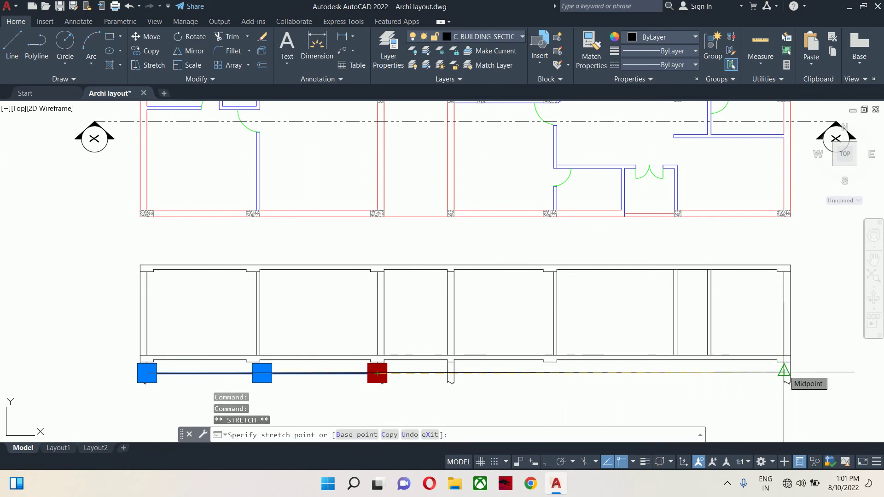
click(825, 373)
key(Escape)
key(Escape)
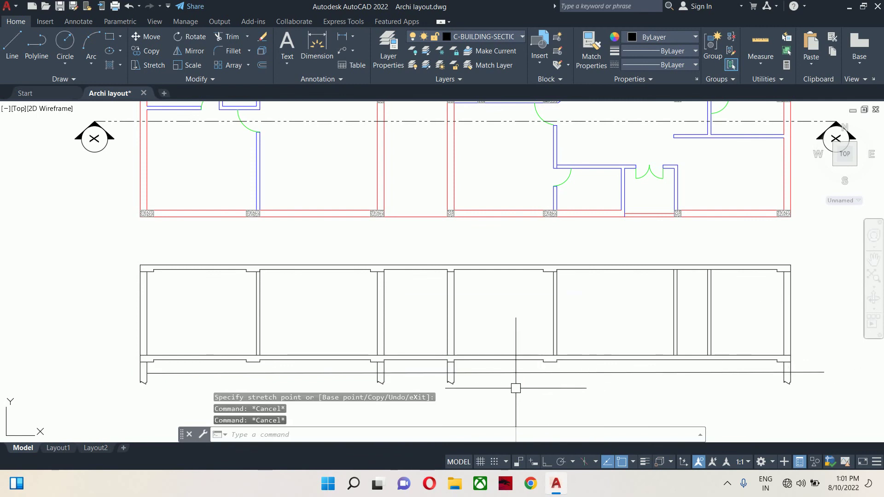
Step: Trim the line under the floor slab inside the two middle wall stubs and from the rightmost stub's inner face outward
text(tr)
key(Return)
key(Return)
scroll(442, 374, up, 4)
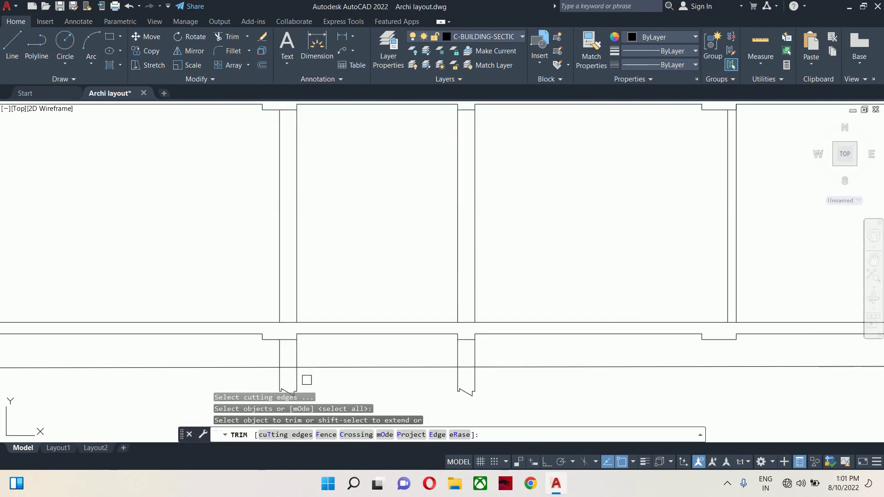
click(283, 368)
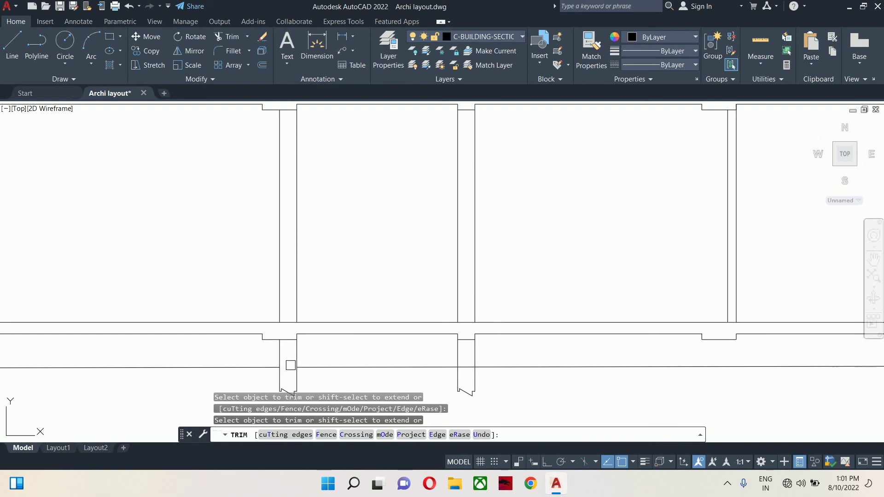
click(469, 367)
scroll(469, 368, down, 5)
scroll(678, 364, up, 4)
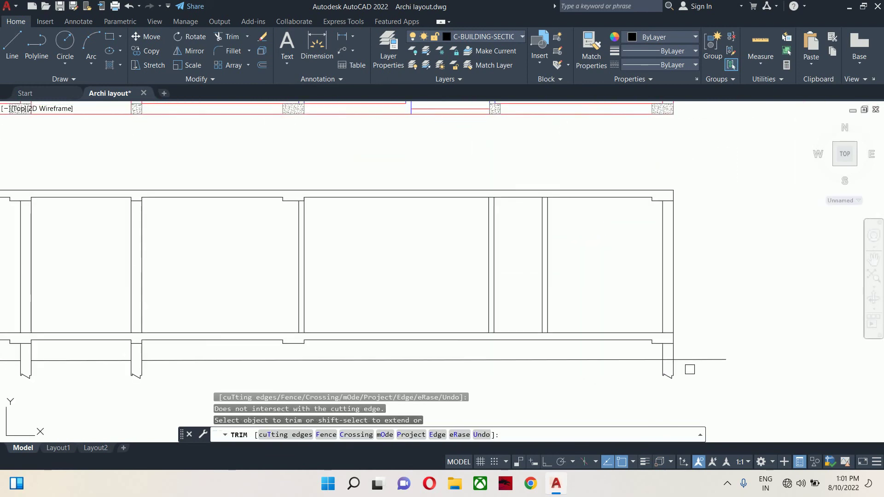
scroll(667, 357, up, 1)
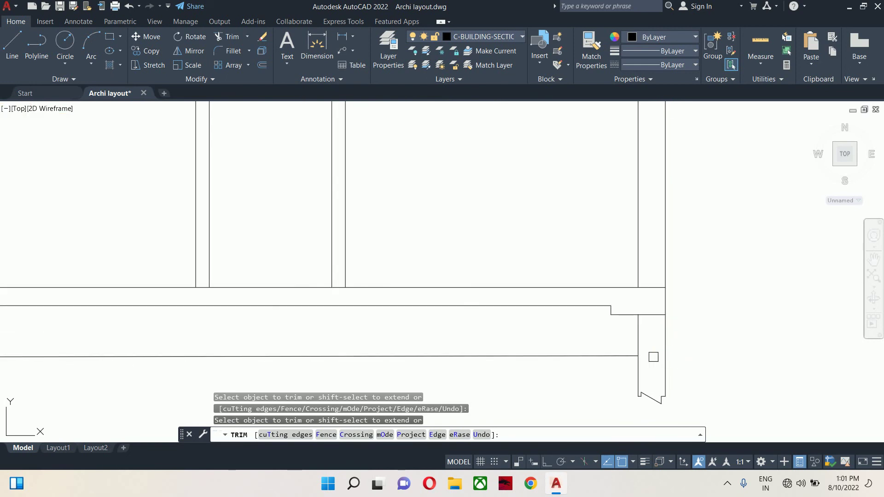
key(Escape)
key(Escape)
scroll(653, 355, down, 6)
scroll(524, 356, up, 6)
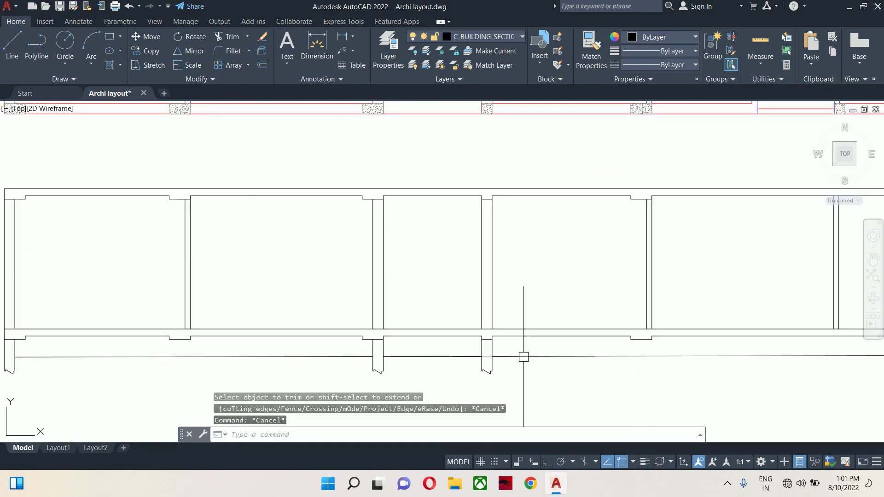
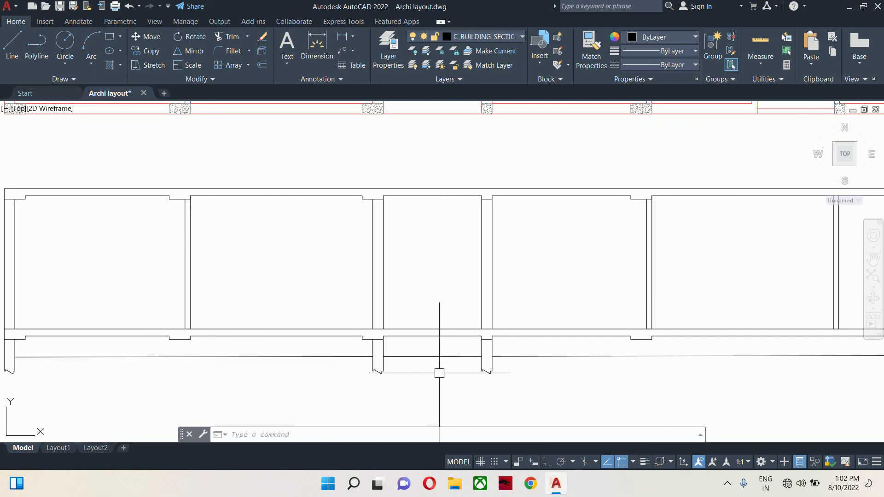
right_click(440, 373)
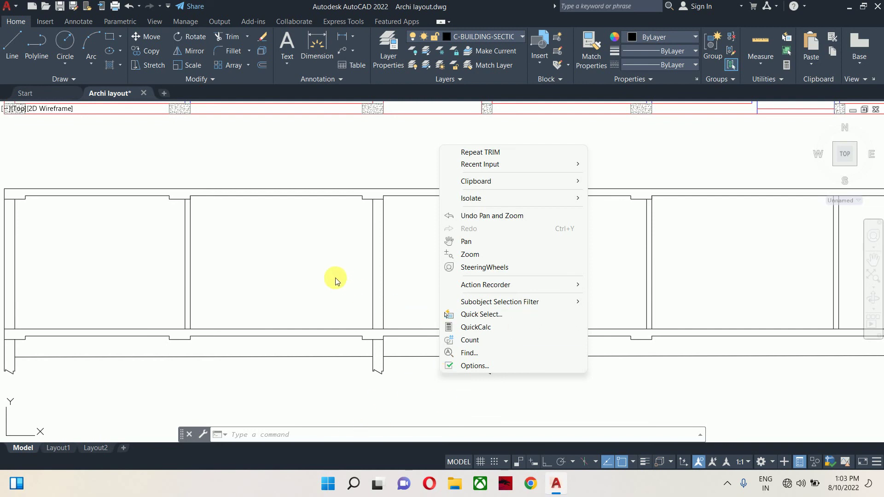
key(Escape)
scroll(303, 267, down, 2)
mouse_move(303, 267)
middle_down()
mouse_move(602, 292)
mouse_move(518, 296)
mouse_move(484, 282)
middle_up()
scroll(606, 296, down, 2)
scroll(484, 282, up, 3)
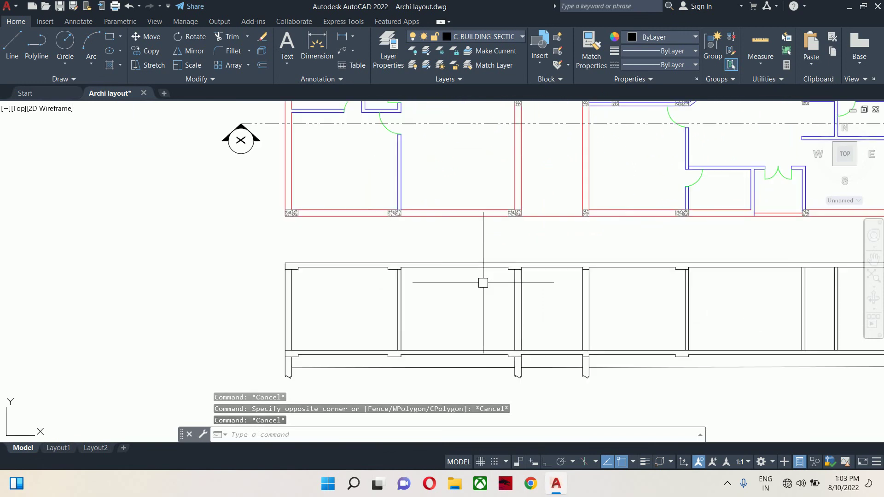
middle_drag(463, 319, 348, 335)
click(354, 329)
click(336, 350)
key(Escape)
key(Escape)
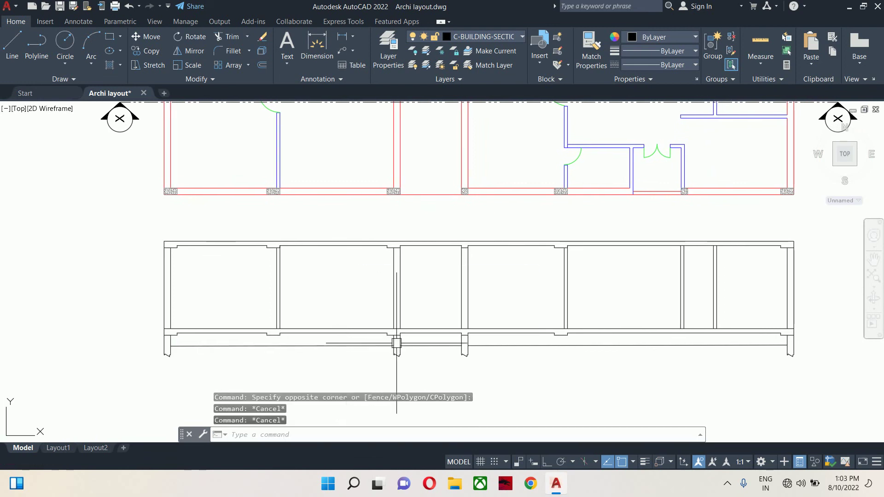
scroll(414, 343, up, 3)
scroll(427, 343, down, 5)
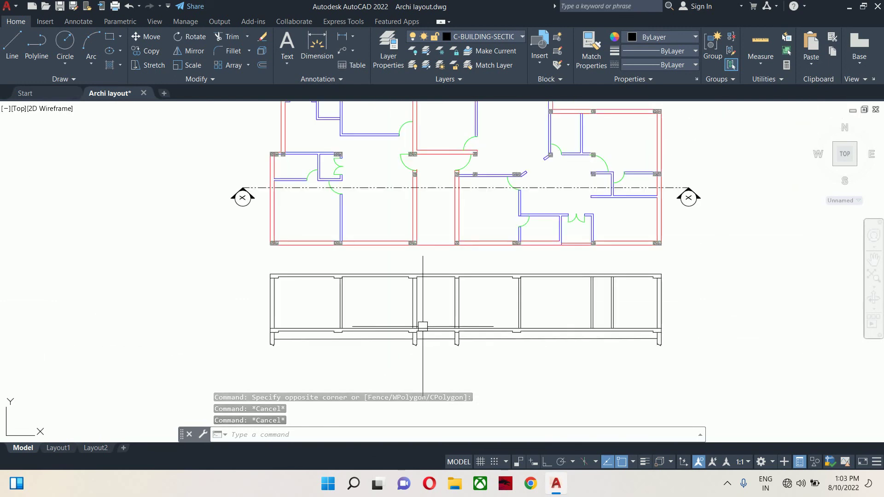
scroll(415, 277, up, 3)
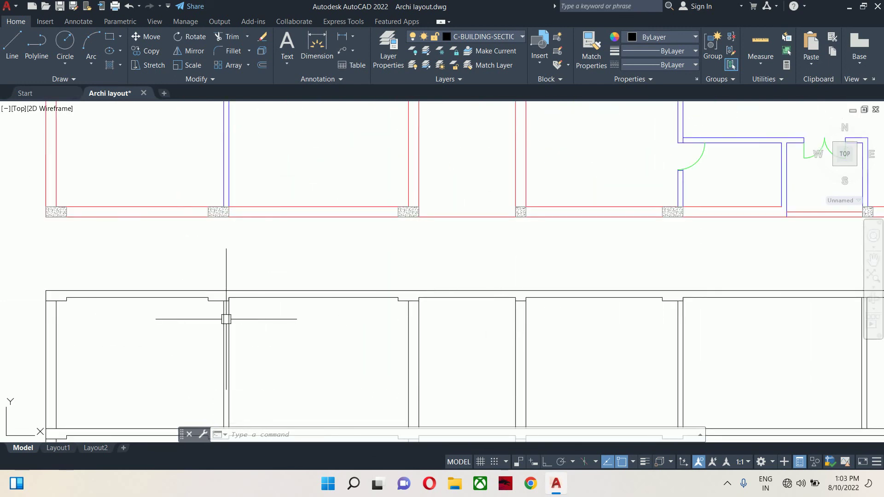
mouse_move(226, 319)
mouse_move(227, 319)
middle_down()
mouse_move(344, 330)
mouse_move(341, 284)
middle_up()
scroll(344, 330, down, 2)
key(Escape)
key(Escape)
key(Escape)
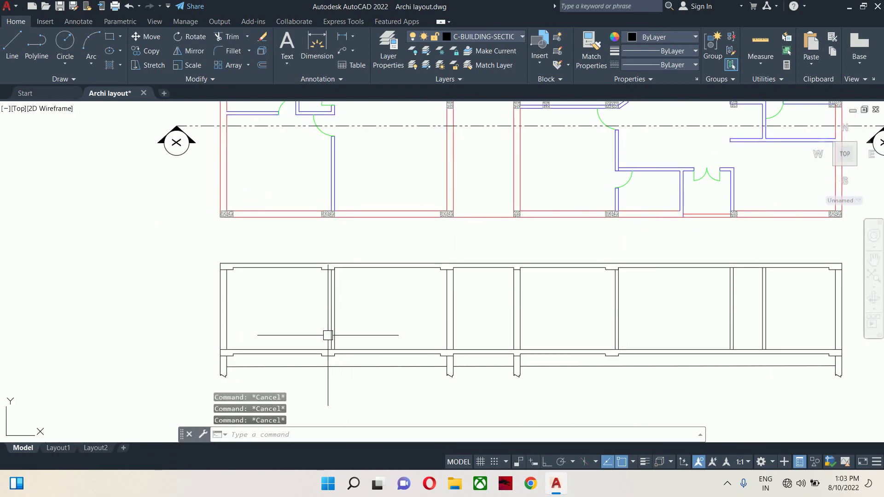
Step: Start a hatch and set its pattern to the predefined AR-SAND
middle_drag(327, 336, 347, 322)
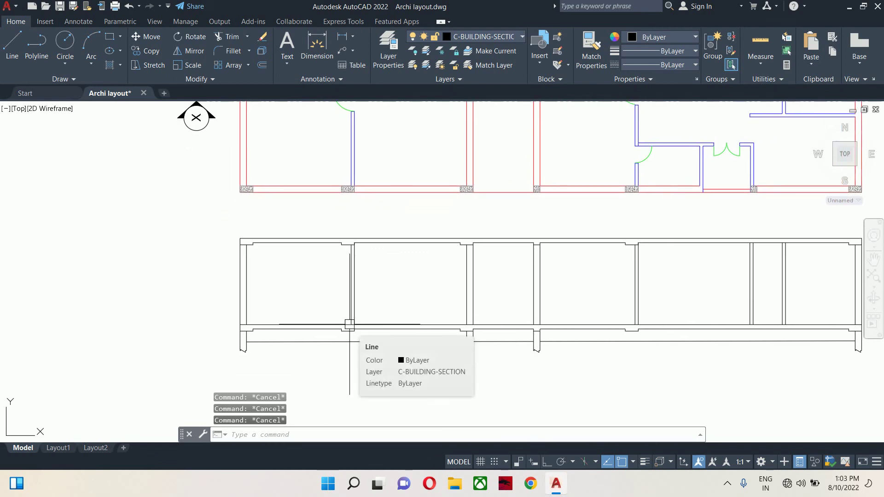
text(h)
key(Return)
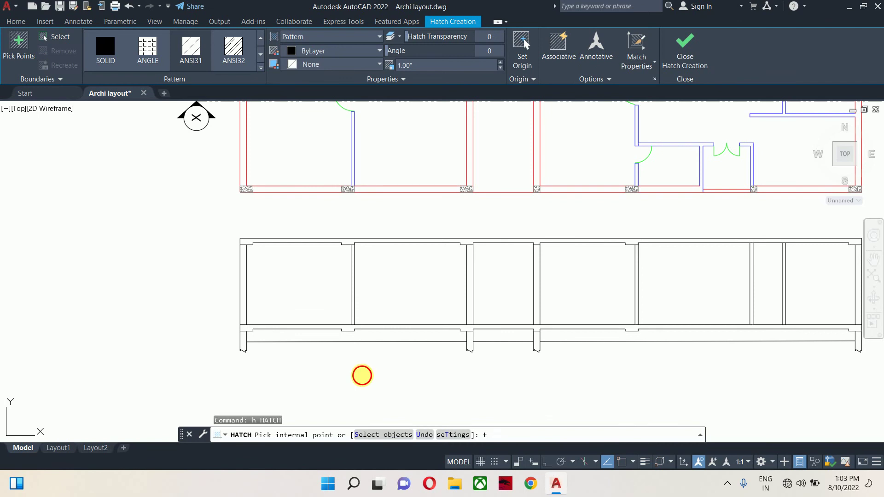
text(t)
key(Return)
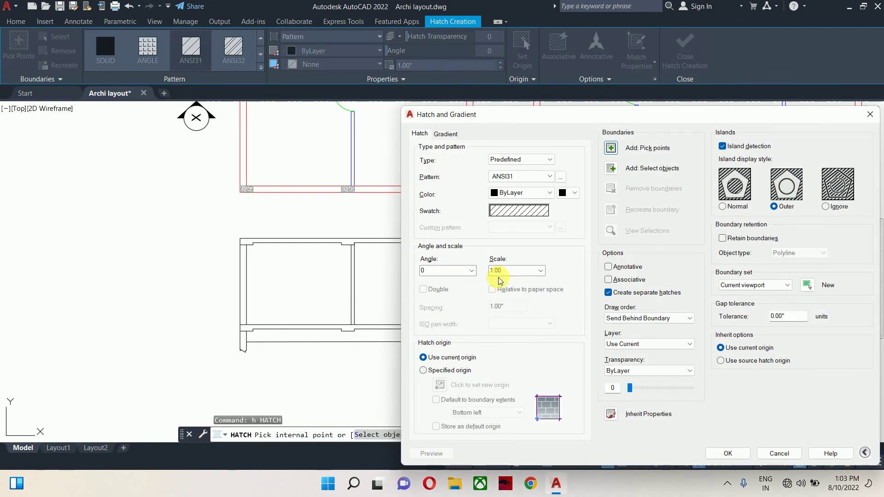
click(528, 214)
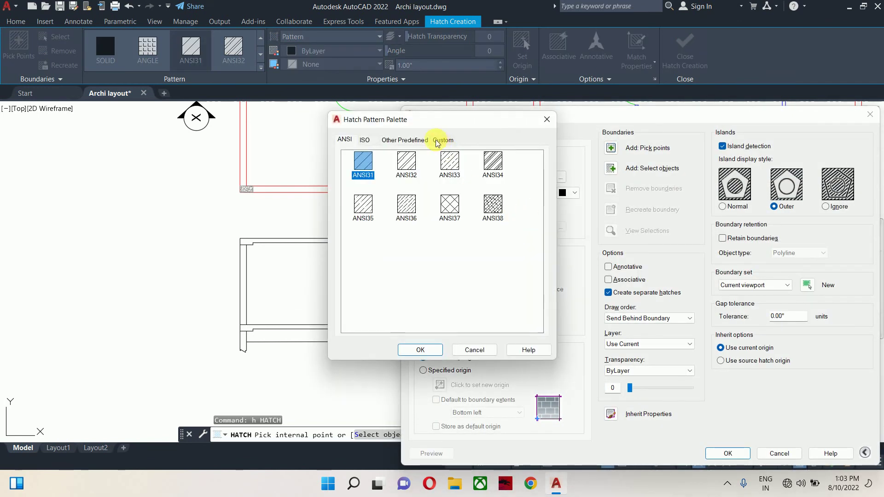
click(401, 140)
click(364, 291)
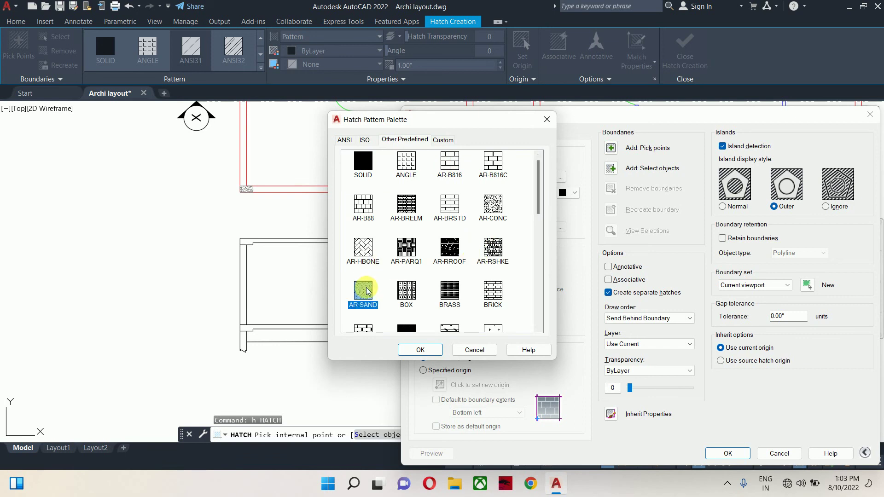
click(415, 350)
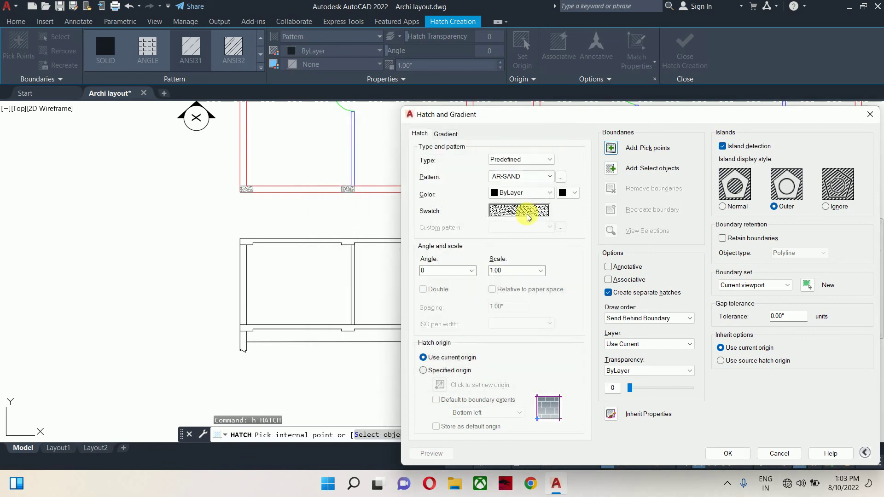
Step: Fill the three strips between the wall stubs directly below the floor slab with the AR-SAND hatch
click(611, 148)
scroll(424, 207, down, 3)
middle_drag(433, 285, 393, 285)
scroll(393, 285, up, 4)
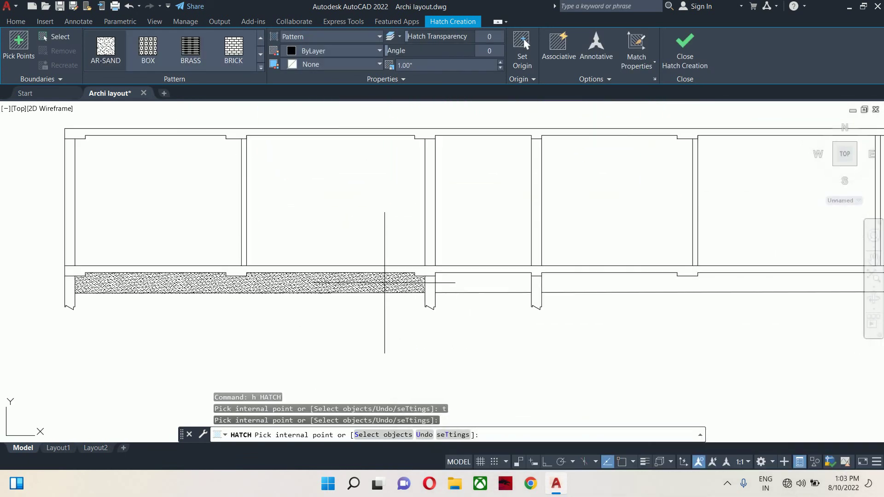
click(382, 284)
click(483, 284)
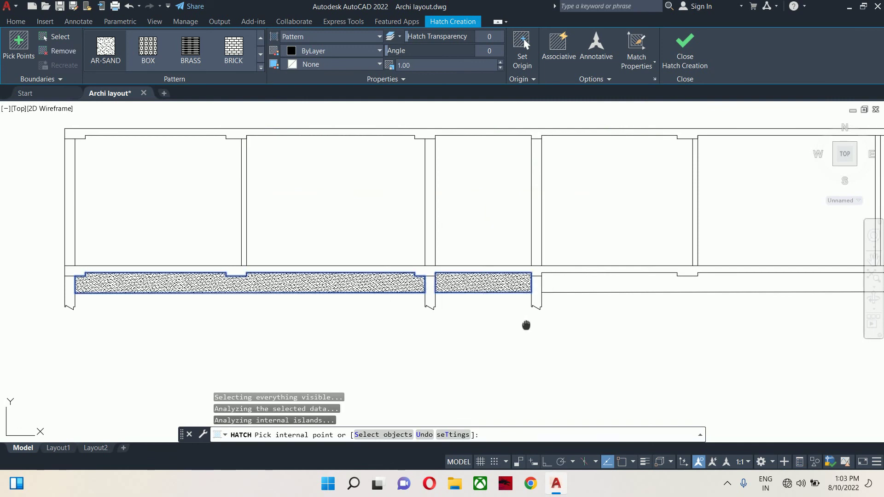
middle_drag(666, 325, 474, 326)
click(538, 291)
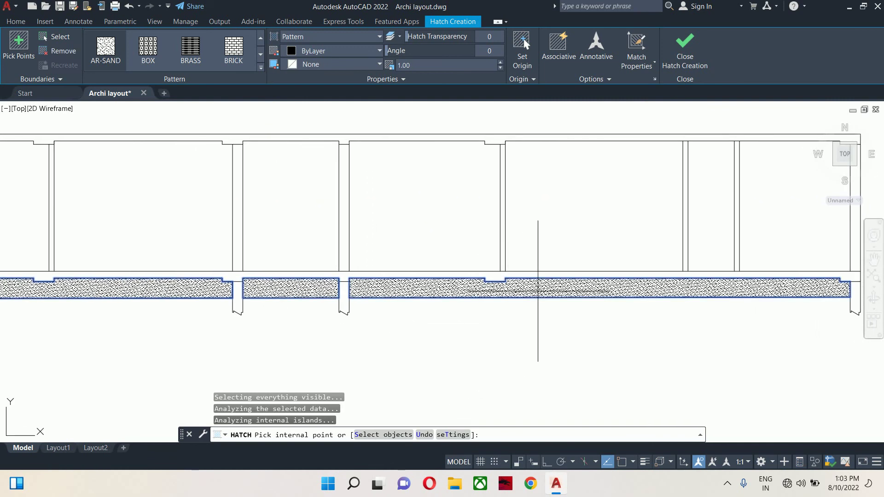
key(Return)
scroll(524, 295, down, 3)
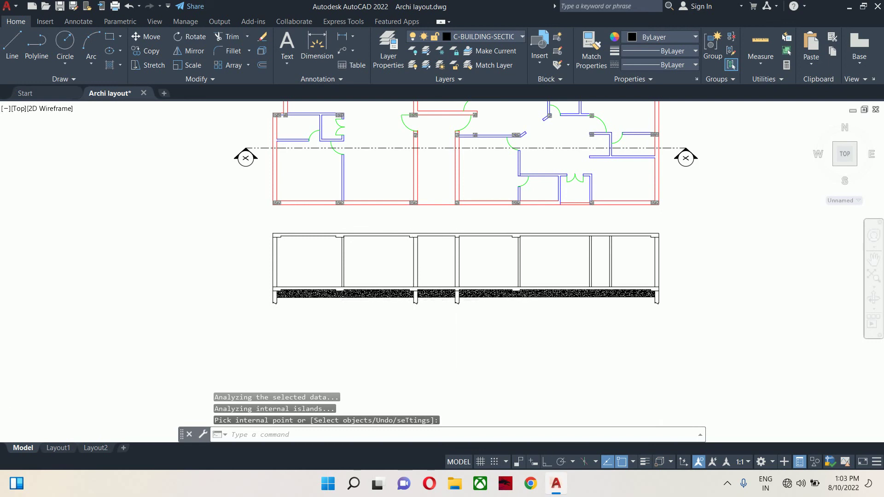
Step: Start another hatch and set its pattern to AR-CONC
scroll(401, 295, up, 3)
middle_drag(302, 316, 409, 313)
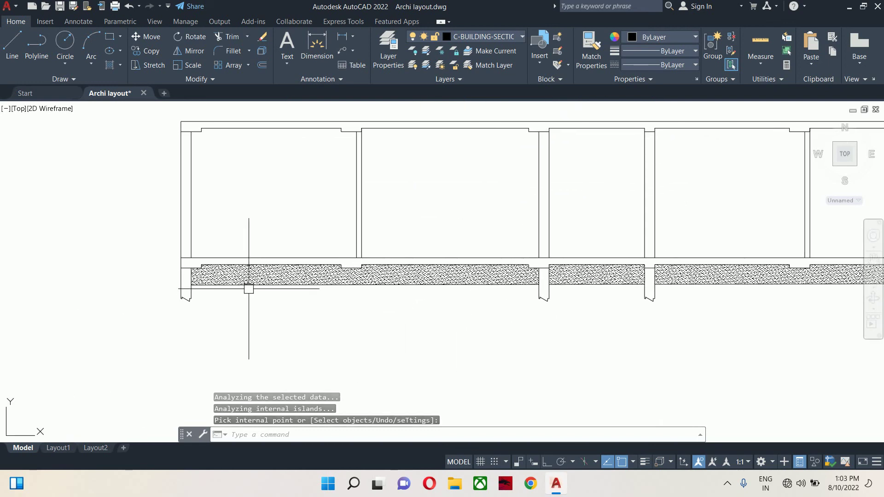
key(Return)
key(Return)
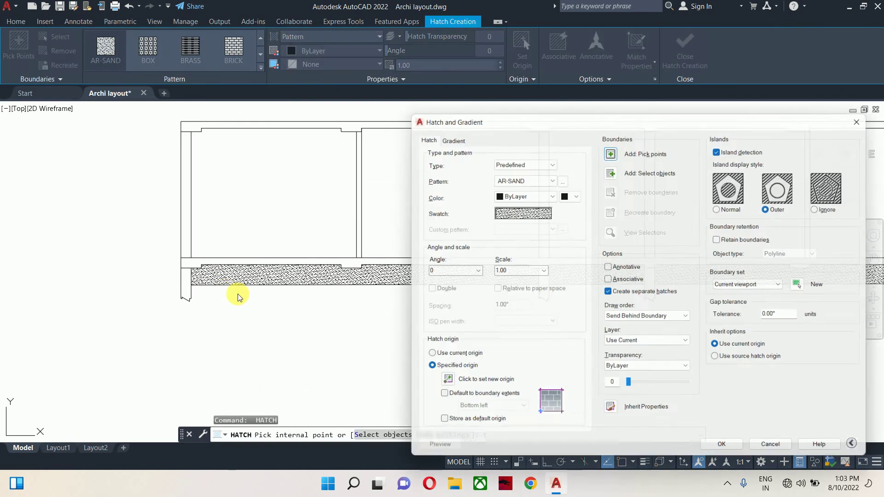
click(509, 211)
click(493, 205)
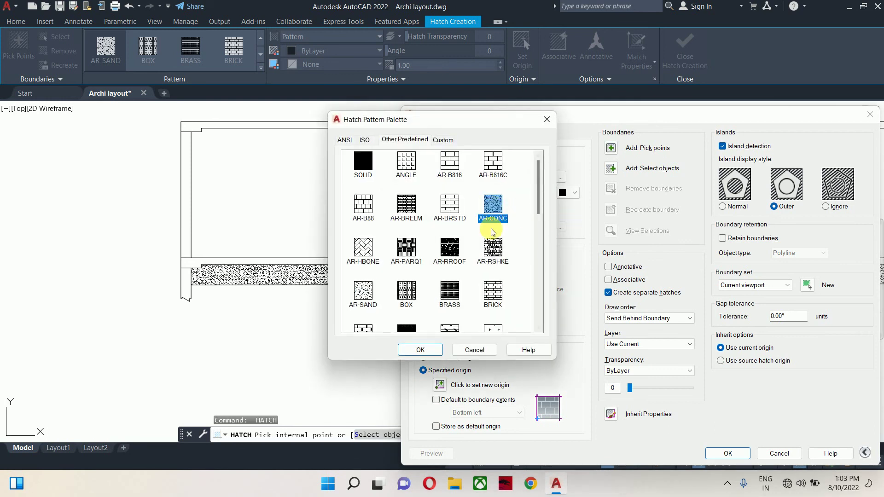
click(420, 350)
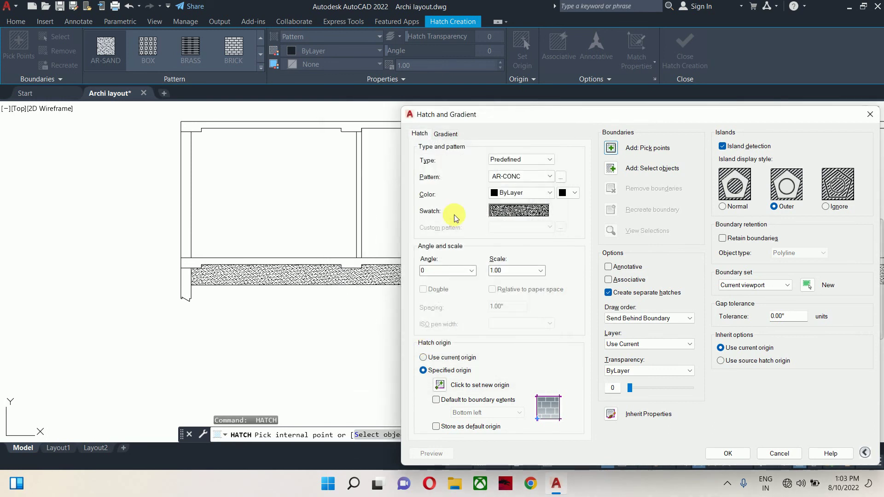
Step: Fill the floor slab and the roof slab, including their beams, with the AR-CONC hatch
click(611, 148)
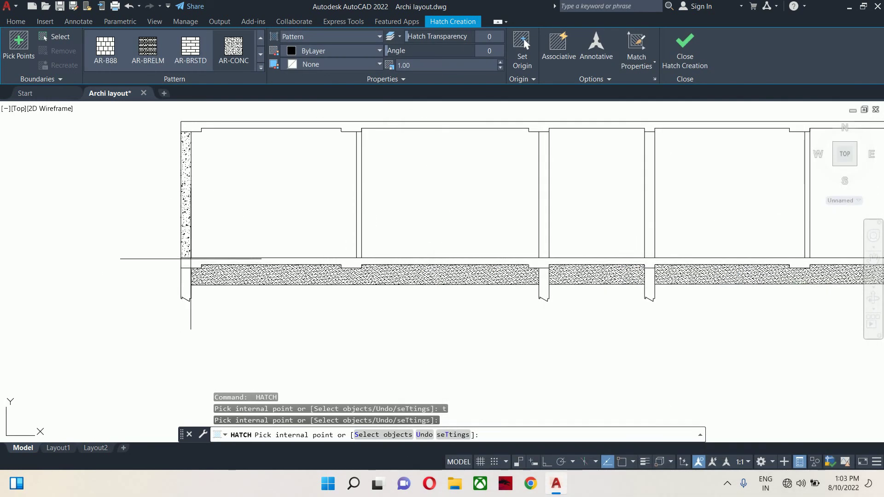
click(192, 264)
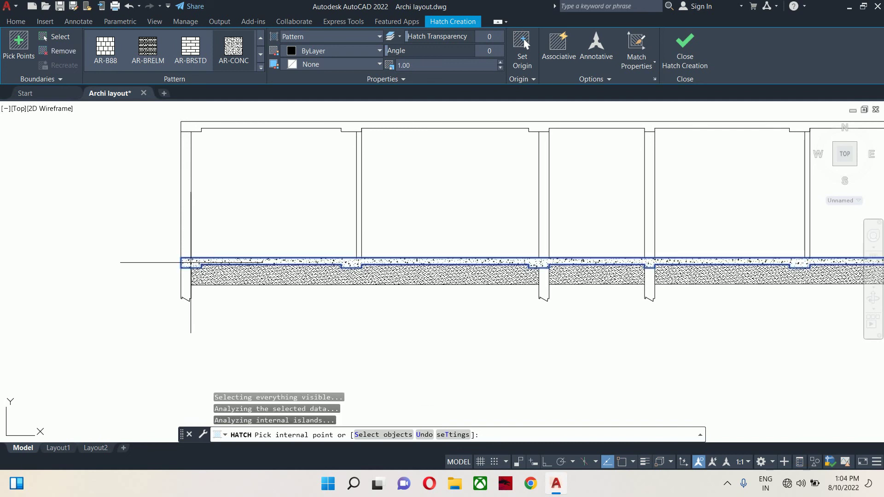
scroll(300, 276, down, 5)
scroll(316, 300, up, 3)
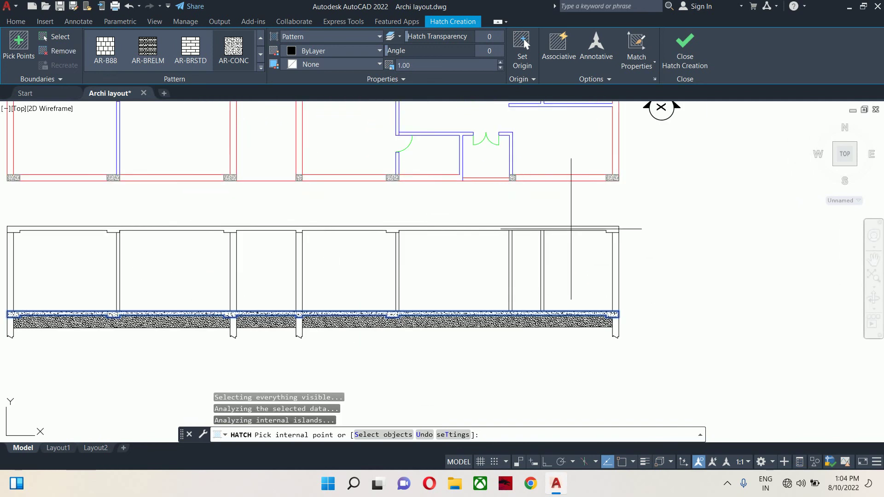
click(599, 229)
scroll(574, 236, down, 2)
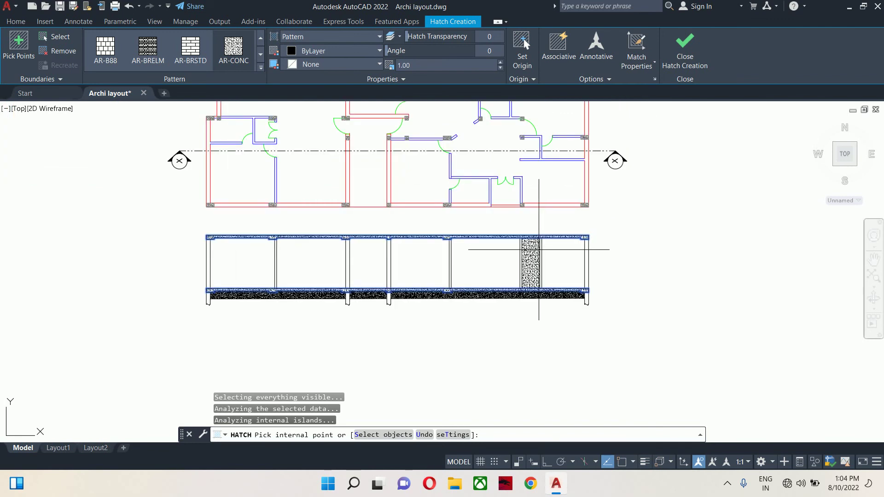
key(Return)
Step: Start a new hatch with the ANSI31 pattern and pick the inside of the leftmost wall as its area
scroll(397, 272, up, 4)
middle_drag(397, 272, 470, 292)
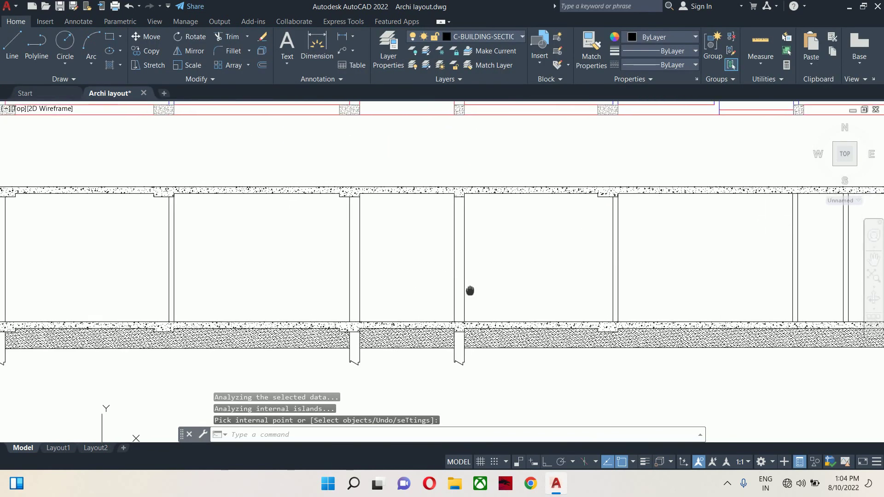
scroll(468, 290, down, 2)
text(h)
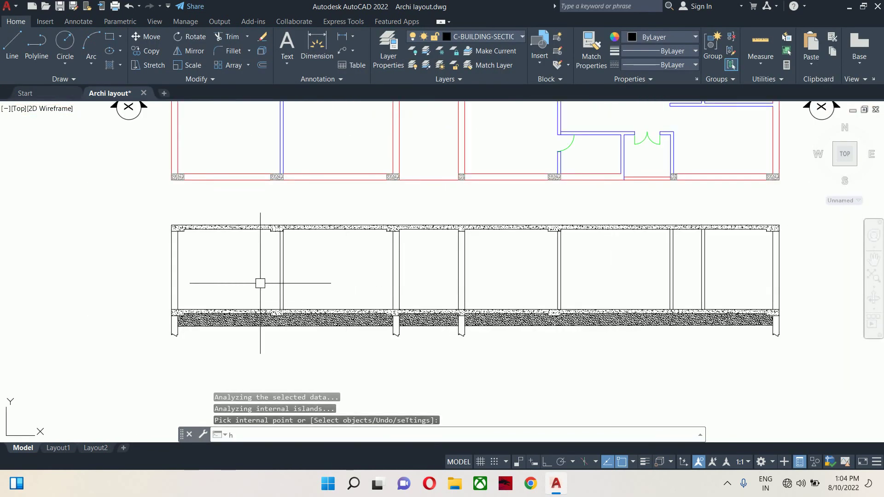
key(Return)
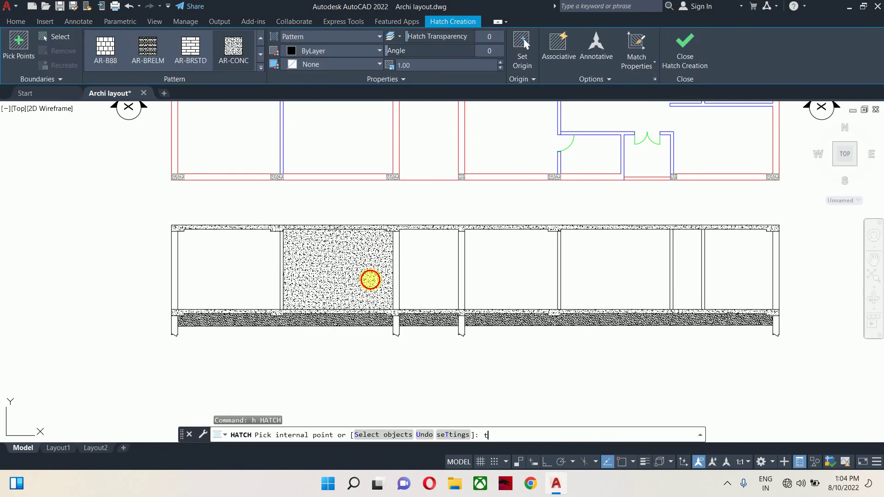
text(t)
key(Return)
click(507, 212)
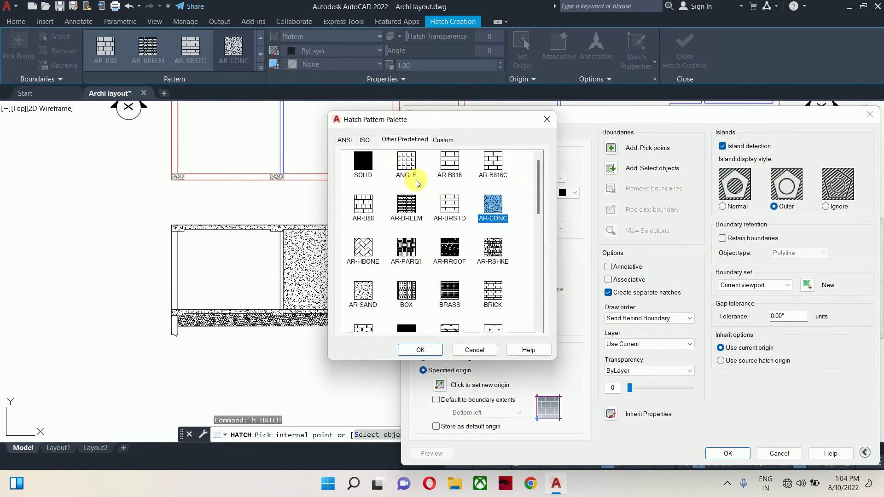
click(345, 139)
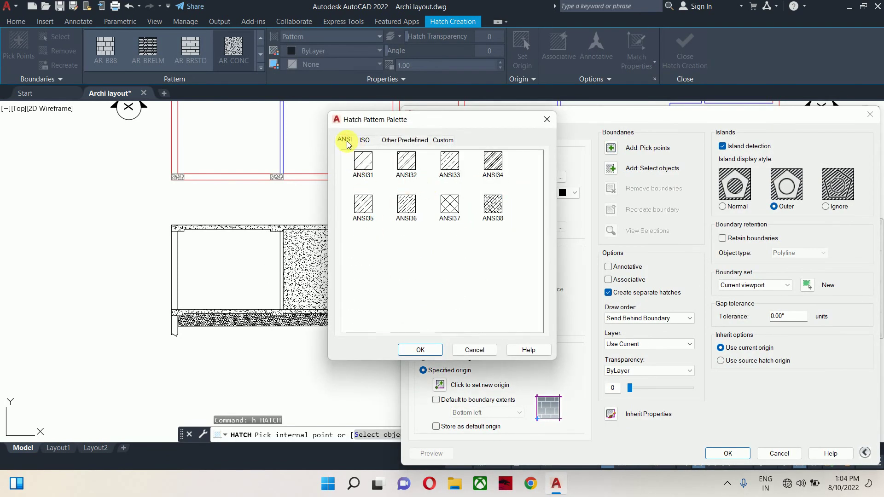
click(362, 162)
click(423, 349)
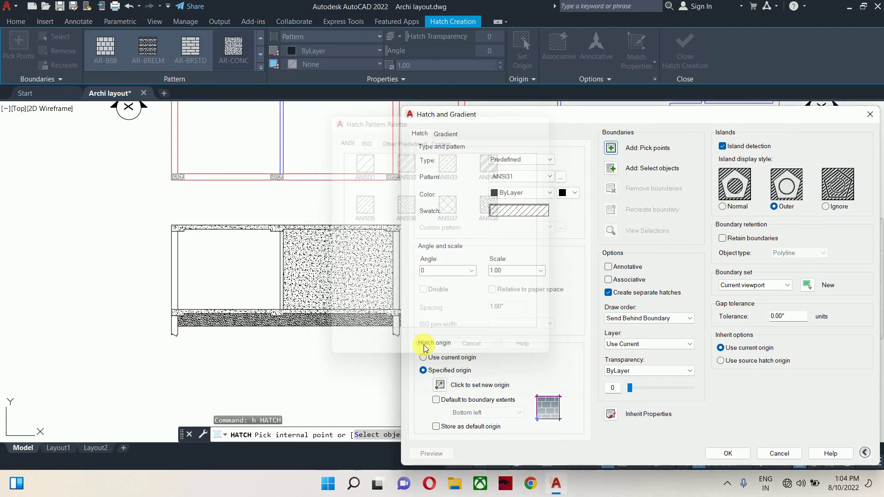
click(611, 147)
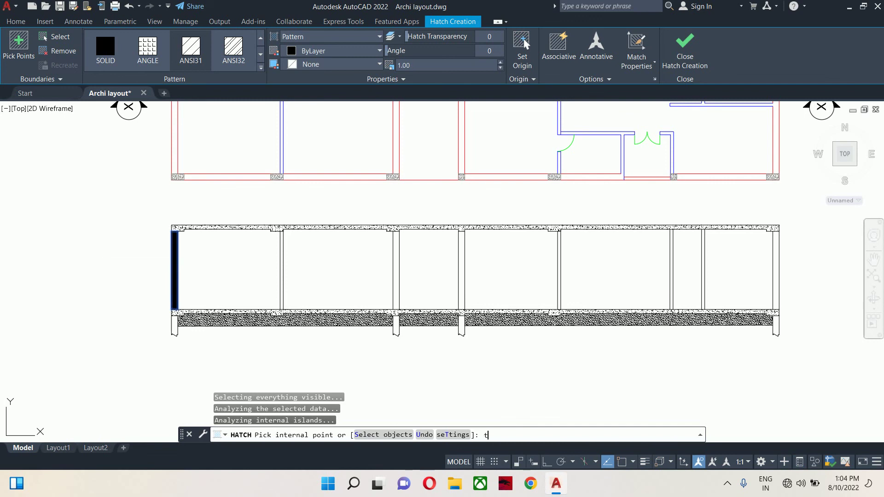
Step: Set the ANSI31 hatch scale to 25 and preview it on the leftmost wall
key(Return)
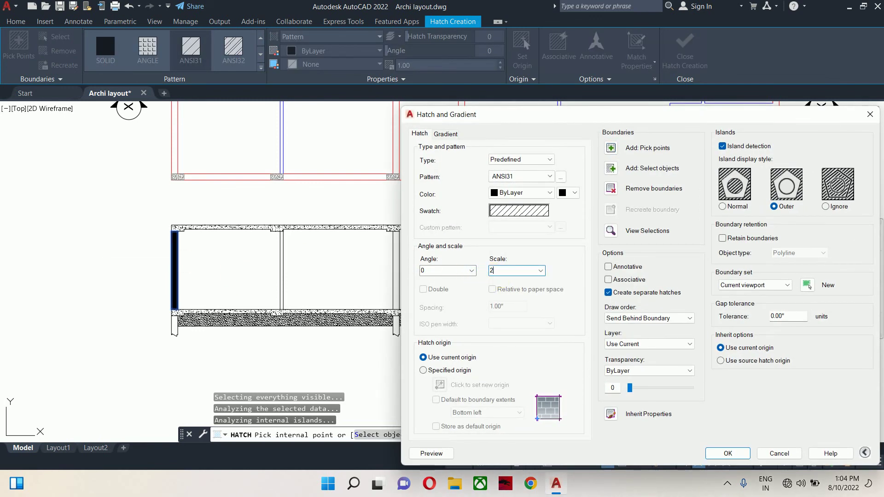
click(429, 453)
scroll(195, 361, up, 4)
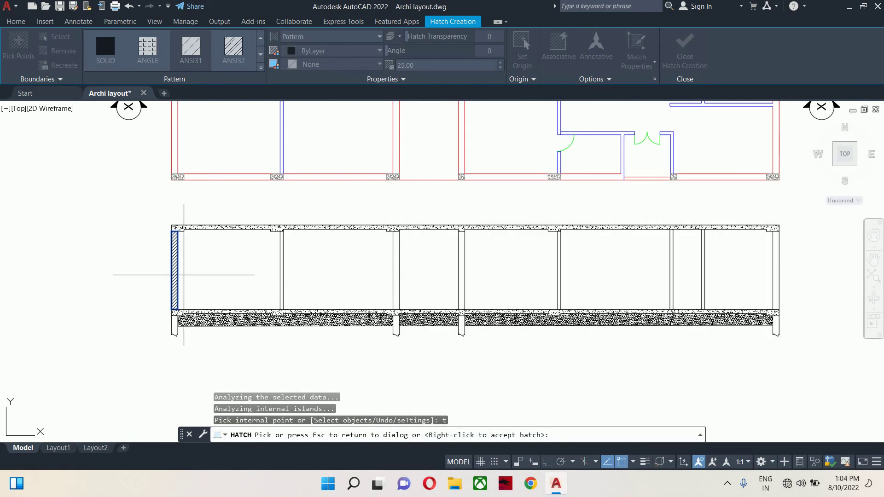
click(326, 302)
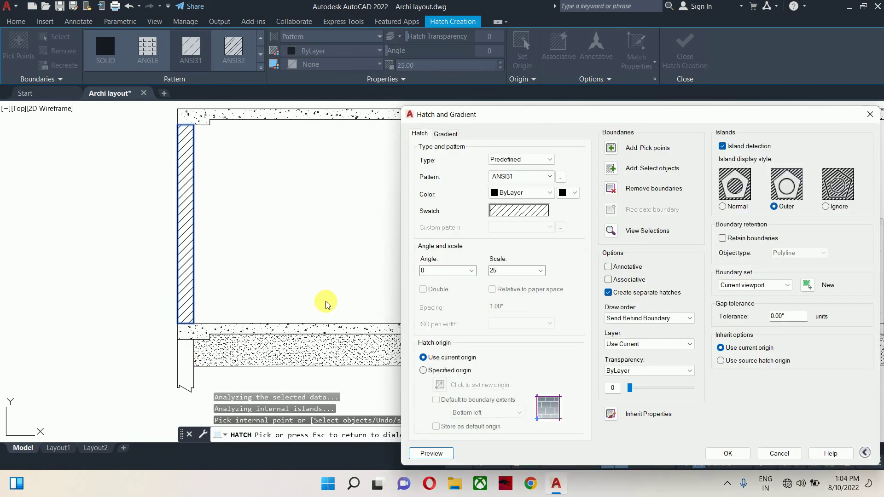
Step: Add the second, third and fourth walls and the foundation walls under the first and fourth walls to the ANSI31 hatch
click(610, 149)
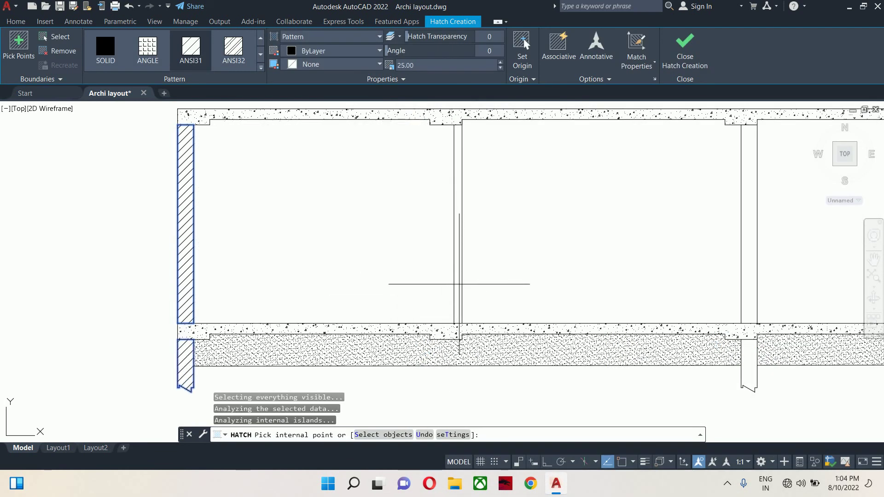
click(456, 286)
mouse_move(546, 295)
middle_down()
mouse_move(386, 321)
mouse_move(104, 326)
middle_up()
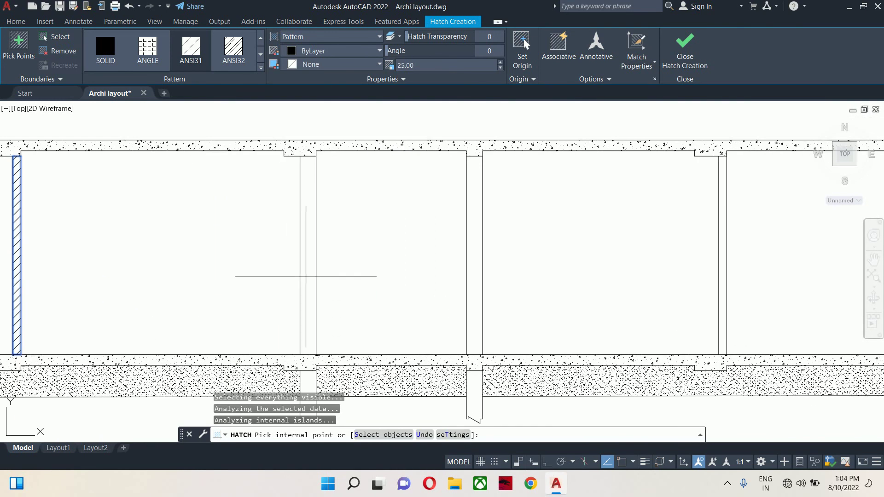
click(309, 275)
click(472, 272)
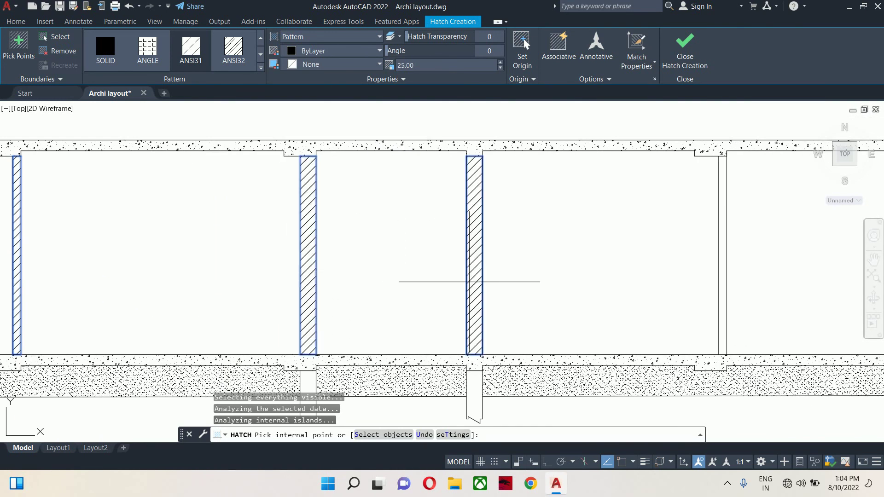
middle_drag(468, 281, 479, 256)
click(484, 336)
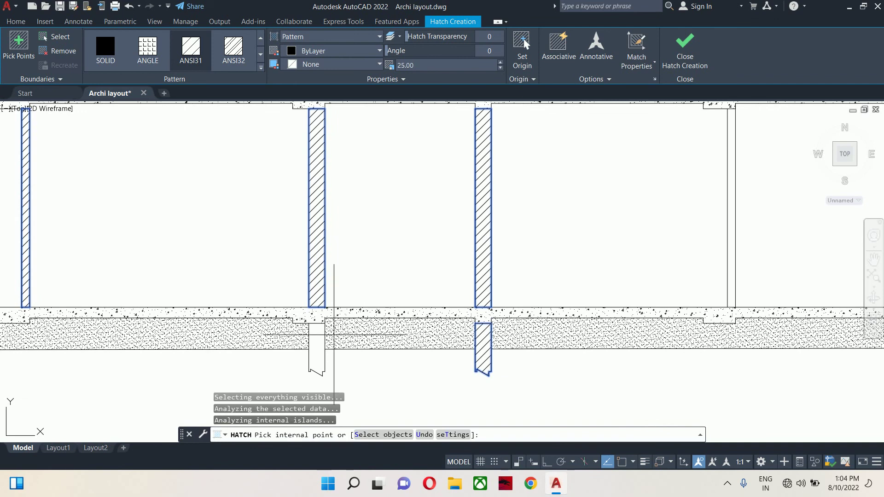
Step: Add the foundation wall under the third wall and the remaining walls and foundation wall up to the building's far end, and finish the hatch
scroll(561, 288, down, 2)
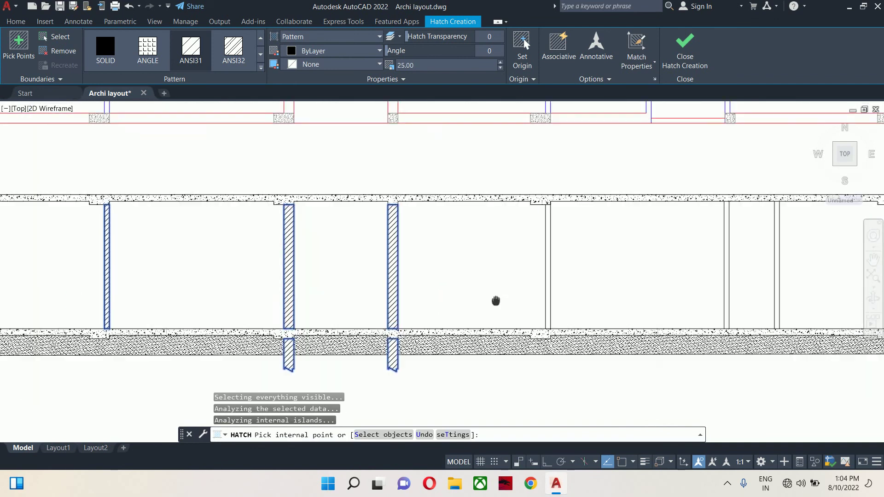
scroll(535, 300, up, 2)
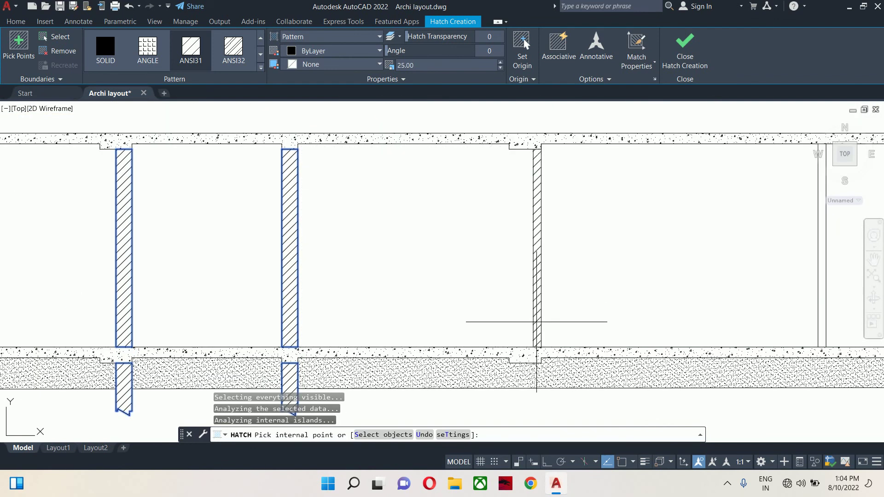
scroll(534, 317, down, 2)
middle_drag(535, 318, 252, 318)
scroll(456, 300, up, 2)
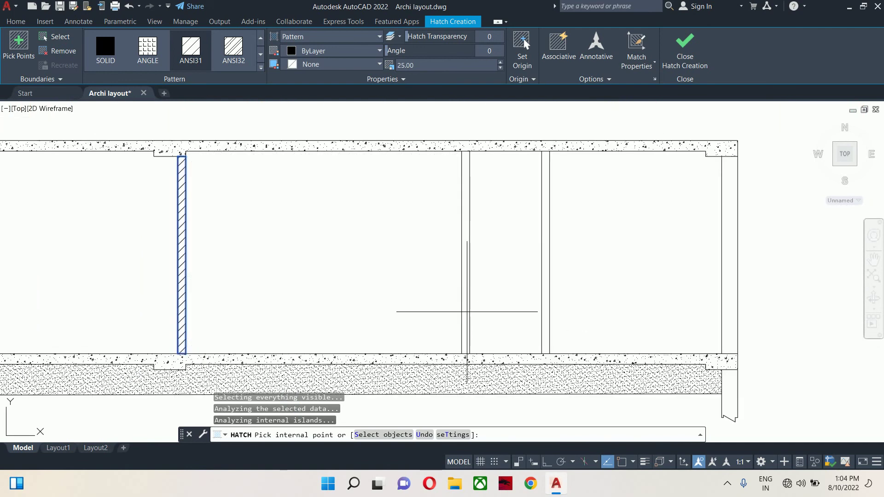
click(466, 323)
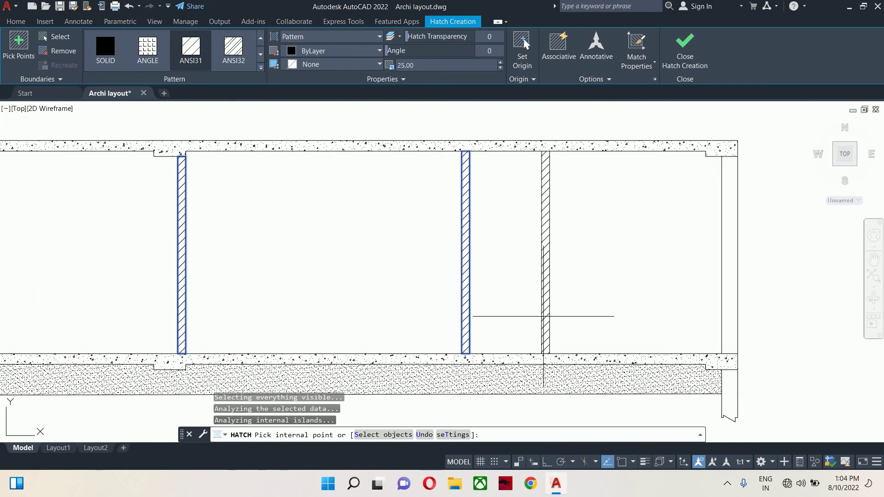
click(544, 316)
click(735, 321)
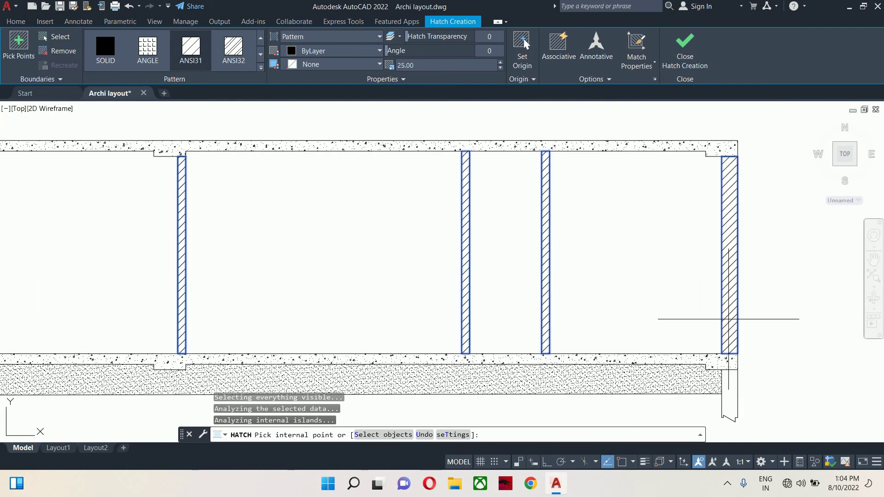
scroll(687, 314, down, 4)
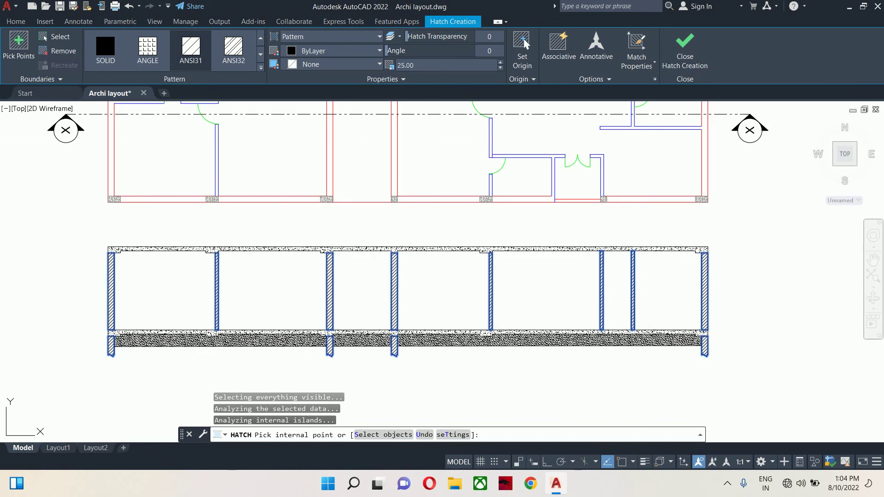
key(Return)
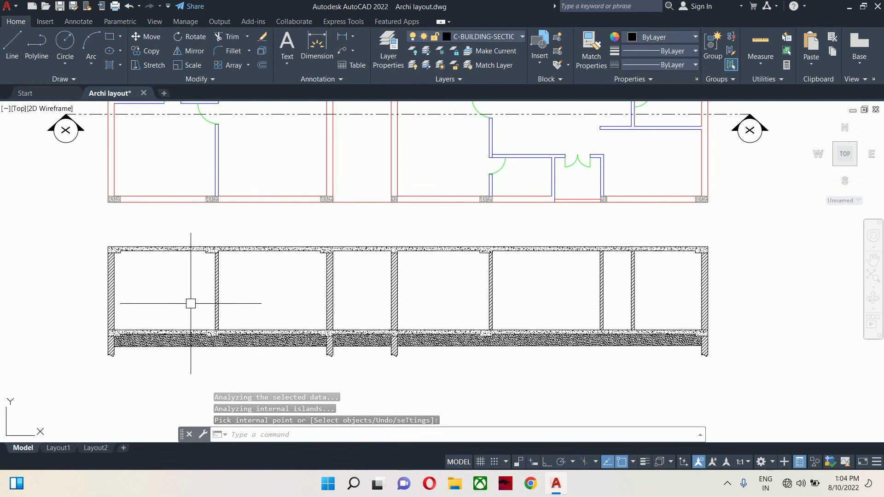
Step: Offset the floor slab's top line 7' upward across the section to mark the door head height
scroll(419, 288, down, 1)
scroll(349, 307, up, 1)
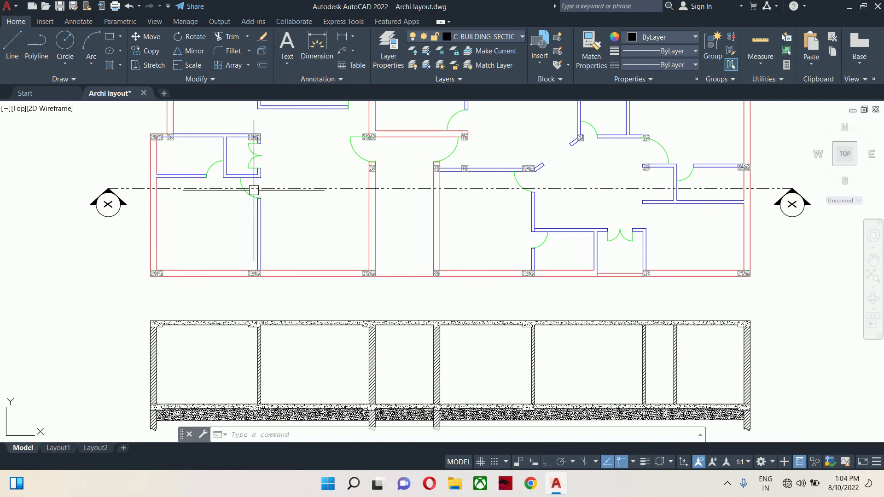
mouse_move(254, 190)
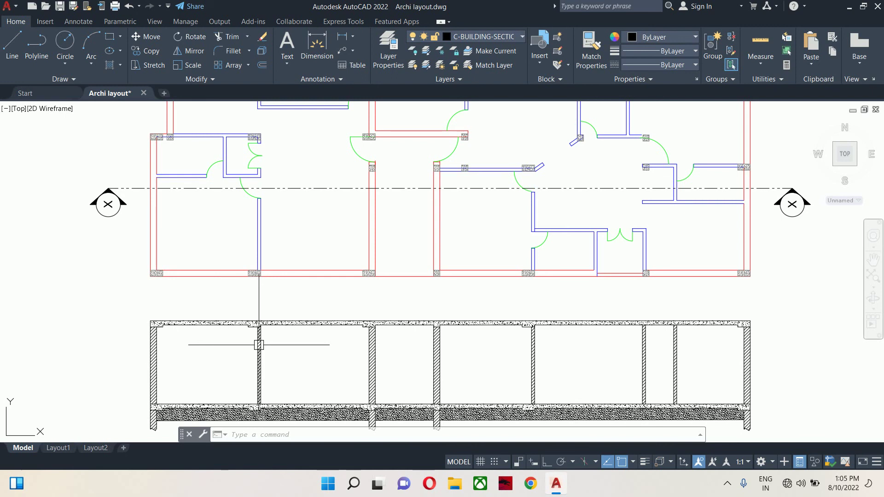
text(o)
key(Return)
text(r)
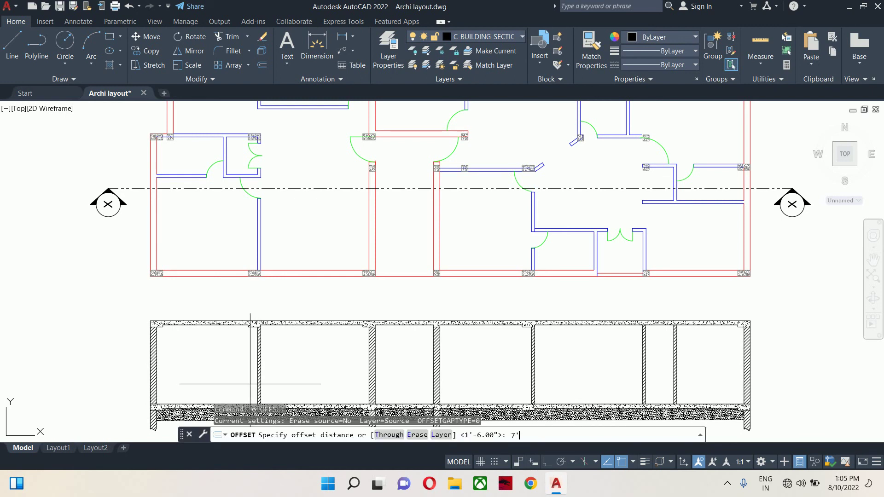
key(Return)
middle_drag(288, 379, 319, 311)
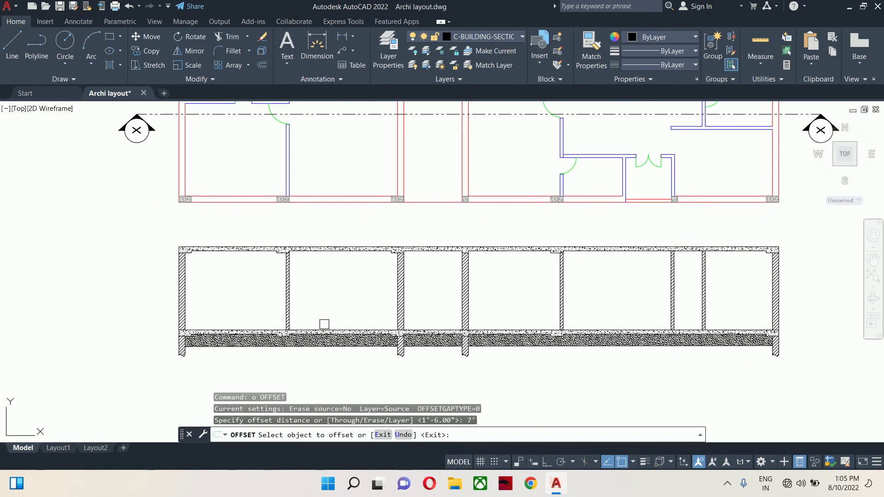
click(324, 325)
click(326, 282)
key(Escape)
key(Escape)
key(Escape)
Step: Trim the 7' line on both sides of the second wall and remove that wall's hatch below the line
scroll(289, 272, up, 8)
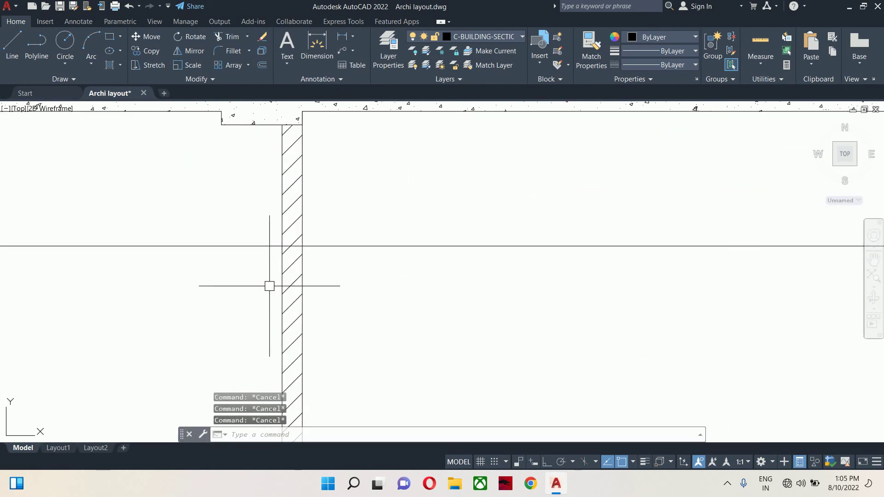
text(tr)
key(Return)
key(Return)
click(222, 247)
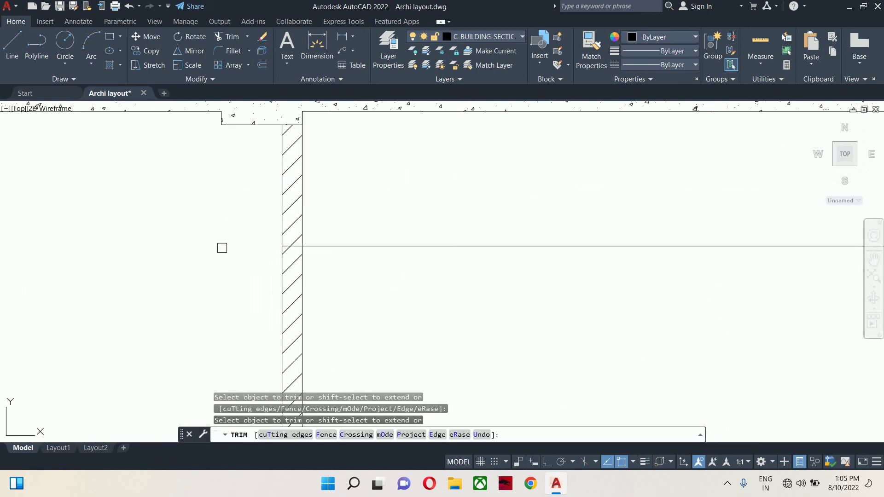
scroll(363, 261, down, 2)
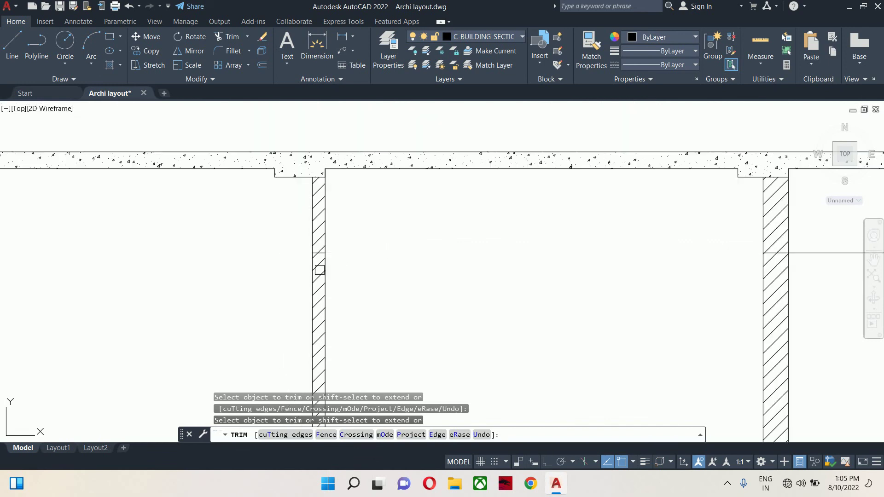
scroll(320, 271, up, 3)
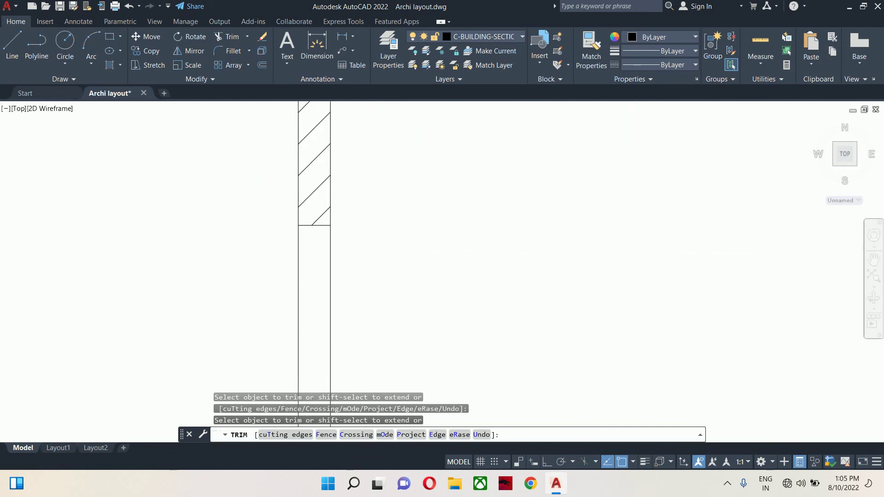
scroll(346, 252, down, 8)
key(Escape)
key(Escape)
key(Escape)
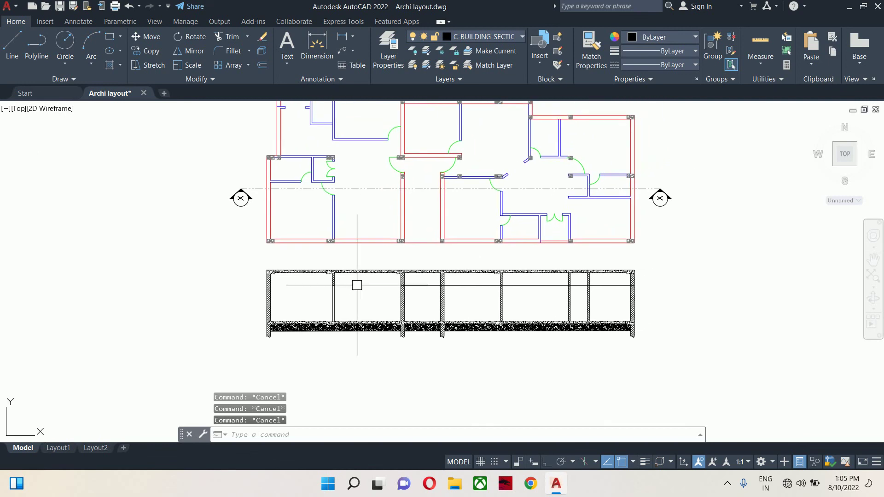
Step: Trim the 7' line on both sides of the fifth wall and remove that wall's hatch below the line
scroll(490, 190, up, 2)
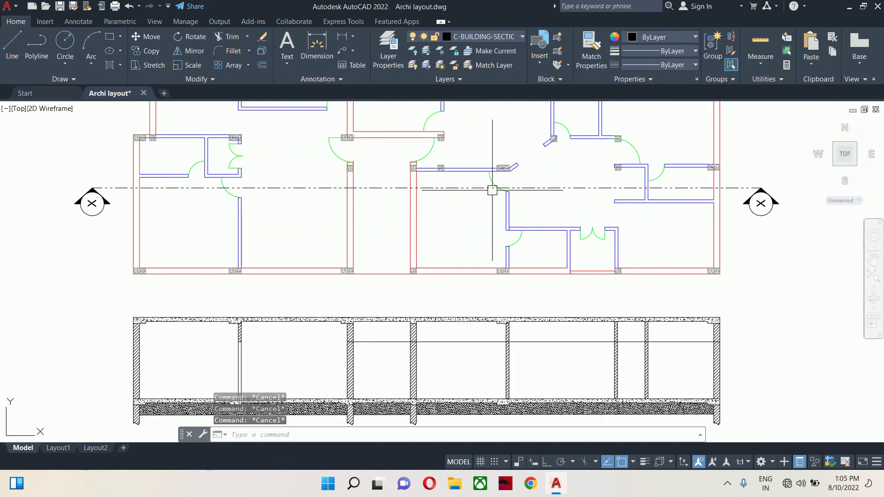
scroll(505, 340, up, 4)
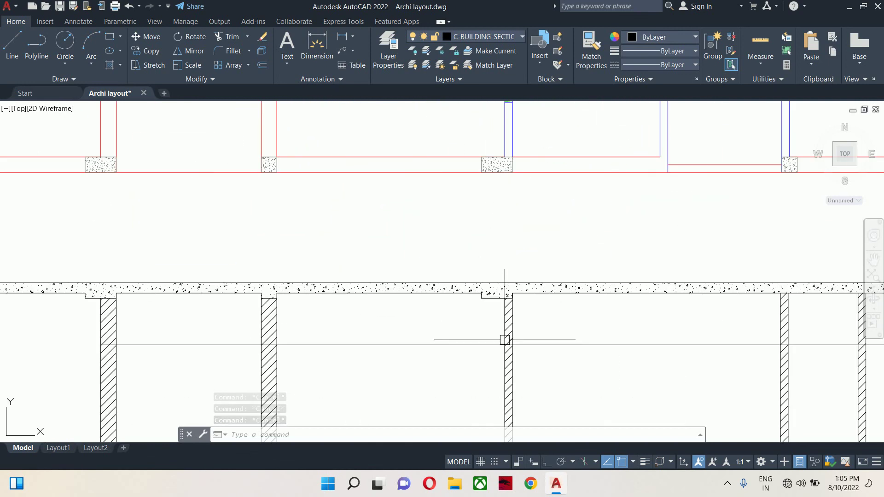
scroll(505, 340, up, 10)
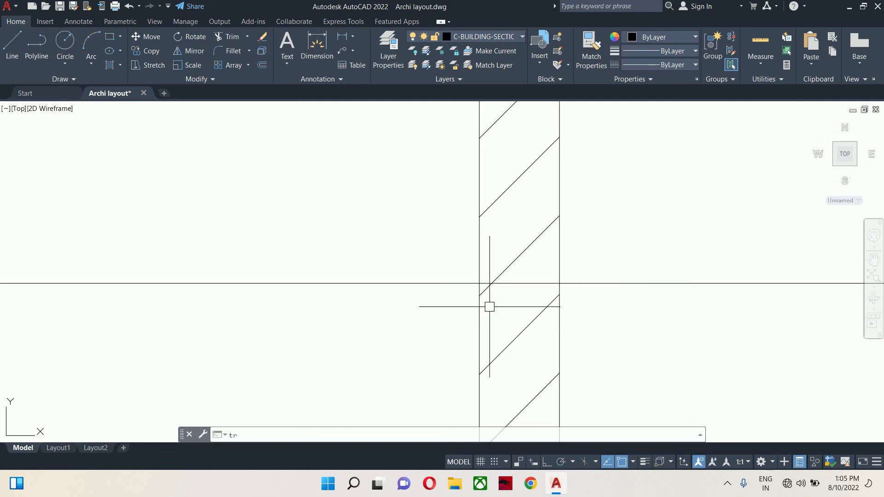
key(Return)
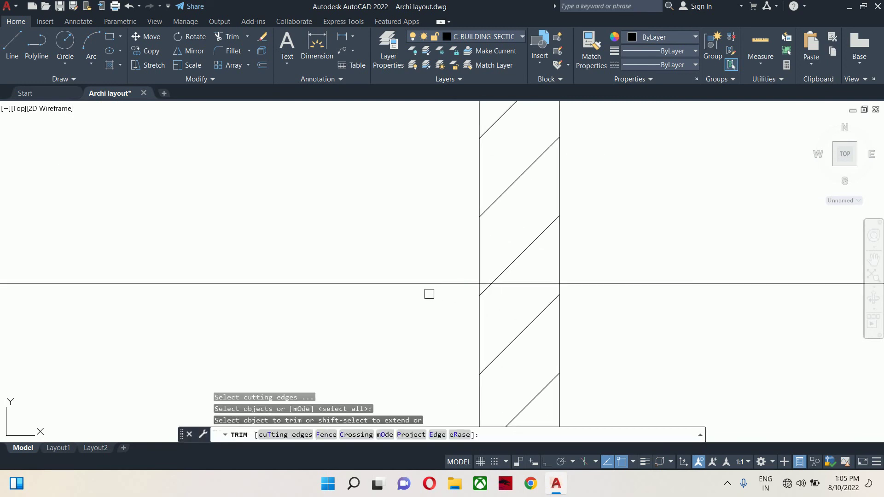
click(413, 283)
scroll(413, 282, down, 8)
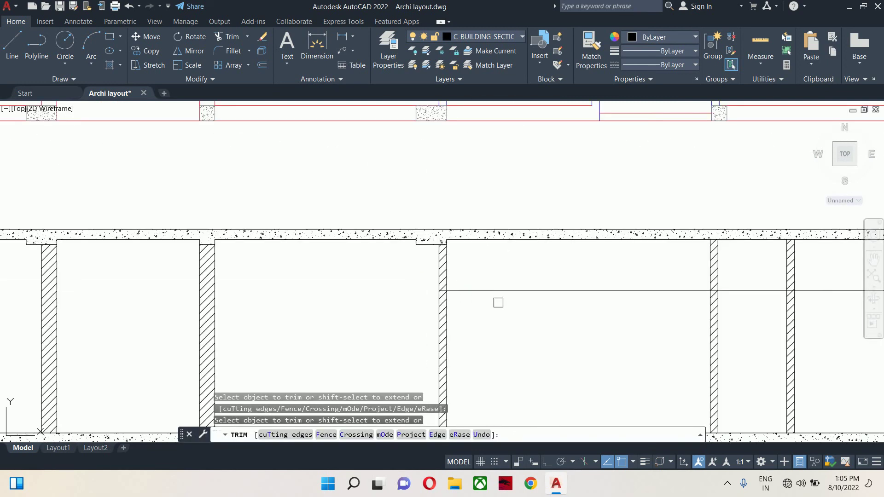
click(509, 289)
scroll(442, 293, up, 8)
click(455, 286)
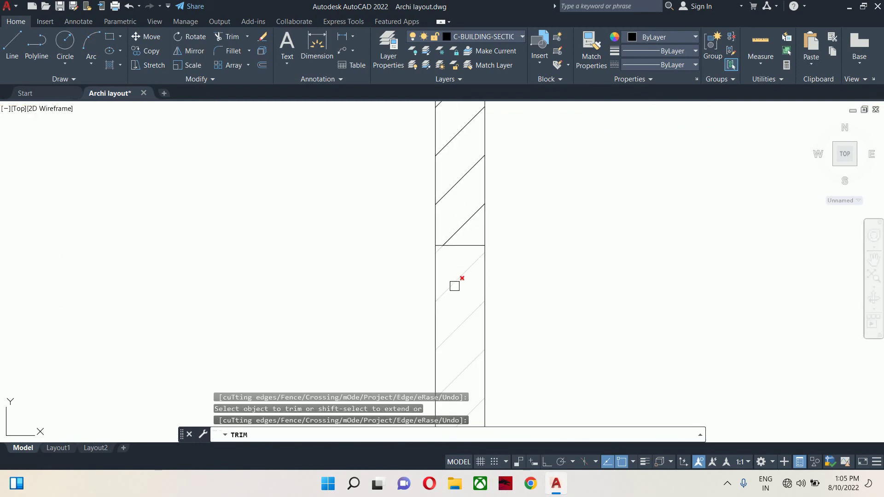
key(Escape)
key(Escape)
scroll(455, 286, down, 8)
middle_drag(480, 278, 434, 322)
key(Escape)
Step: Trim the 7' line between the sixth and seventh walls and remove the sixth wall's hatch below the line
scroll(518, 326, up, 8)
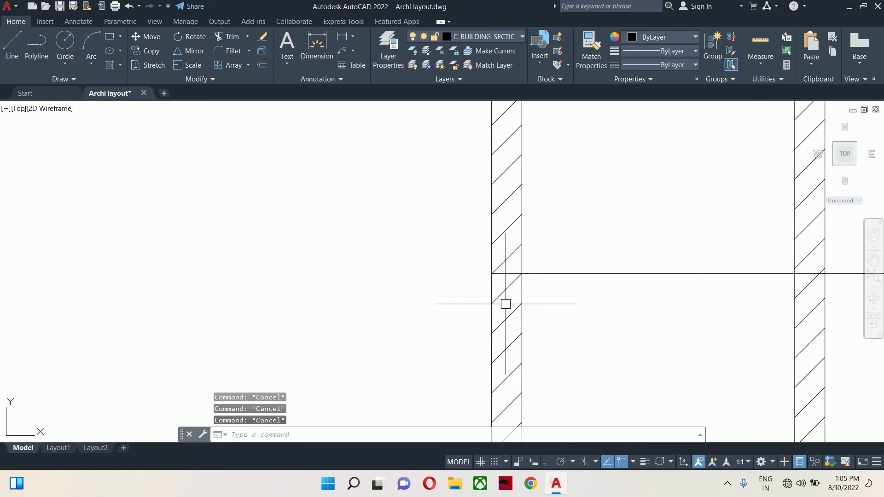
text(tr)
key(Return)
scroll(529, 302, down, 8)
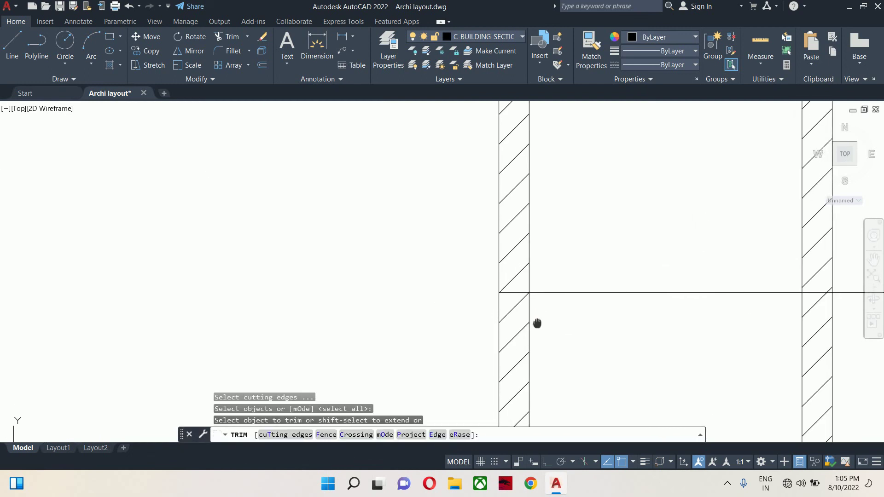
mouse_move(541, 310)
middle_down()
mouse_move(538, 352)
mouse_move(568, 365)
middle_up()
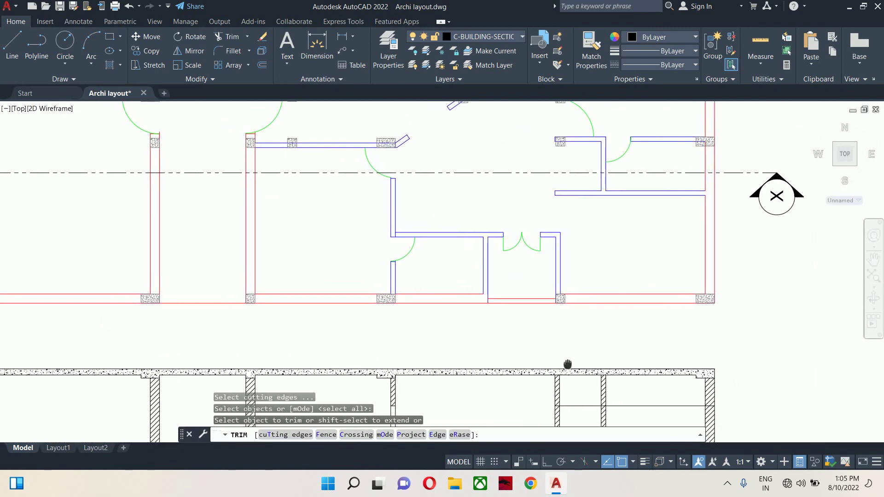
scroll(695, 255, up, 8)
scroll(756, 301, up, 2)
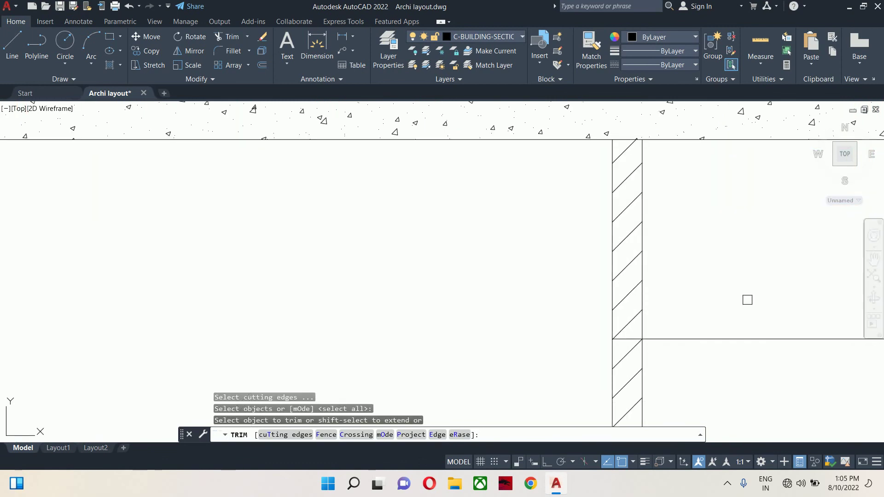
scroll(780, 306, down, 2)
scroll(722, 342, down, 2)
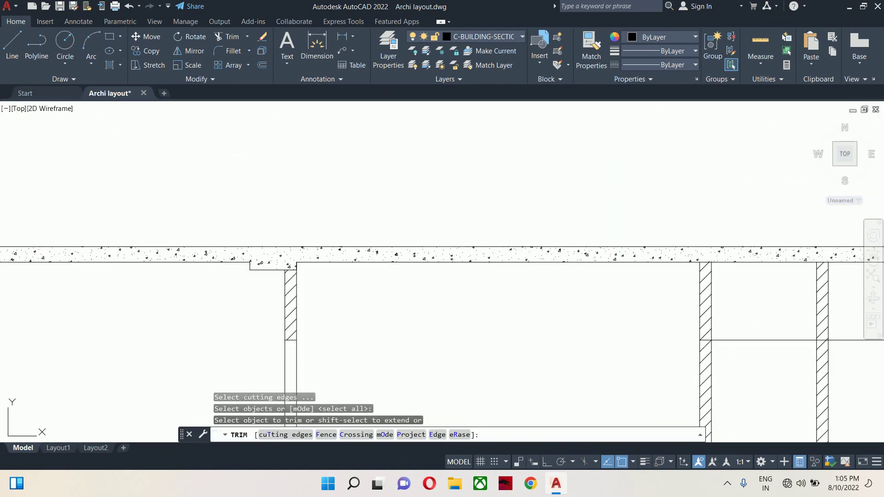
click(714, 341)
scroll(702, 343, up, 2)
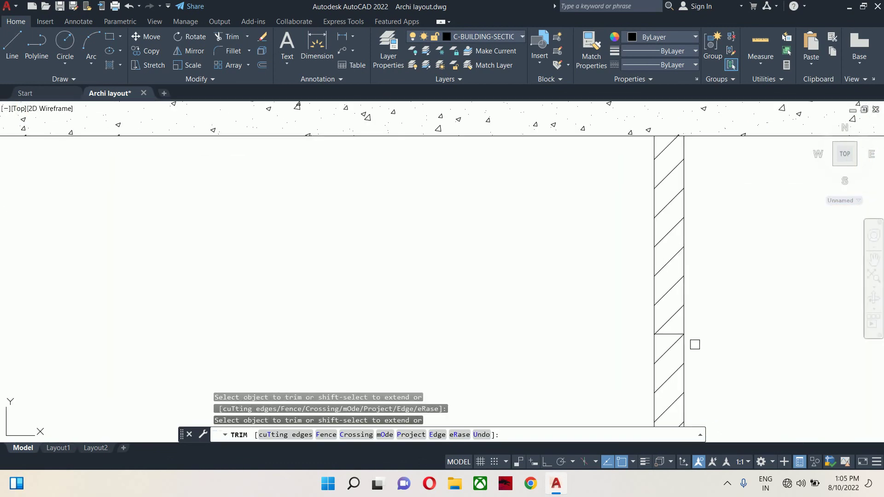
click(666, 345)
Step: Trim the 7' line from the seventh wall up to the outer wall, keeping only its segment inside the outer wall
scroll(668, 348, down, 4)
middle_drag(670, 348, 382, 314)
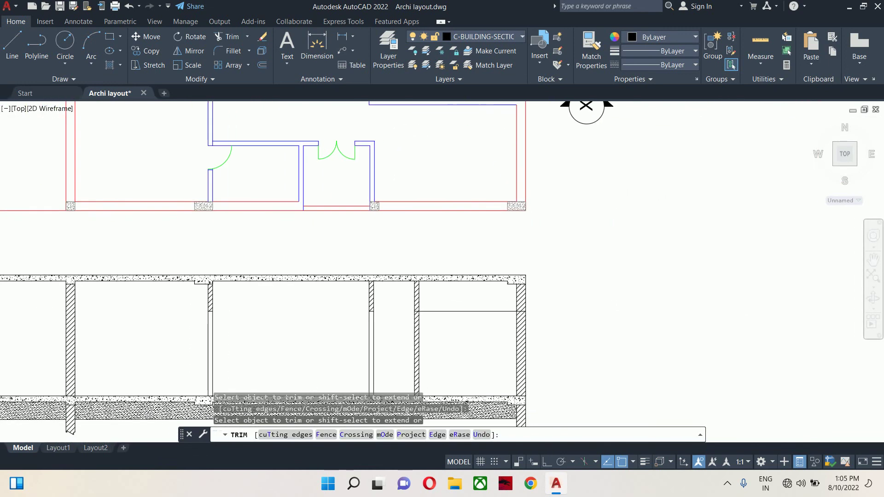
scroll(421, 316, up, 5)
middle_drag(495, 336, 17, 313)
key(Escape)
scroll(119, 261, down, 6)
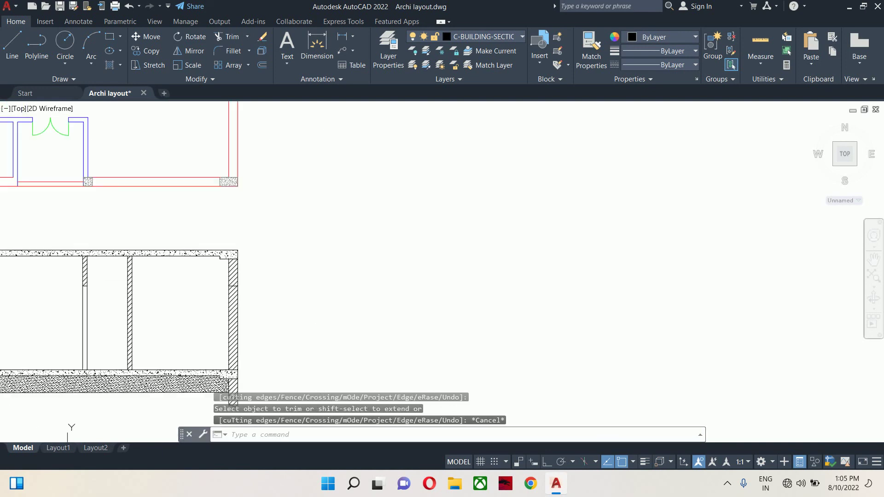
scroll(375, 257, up, 5)
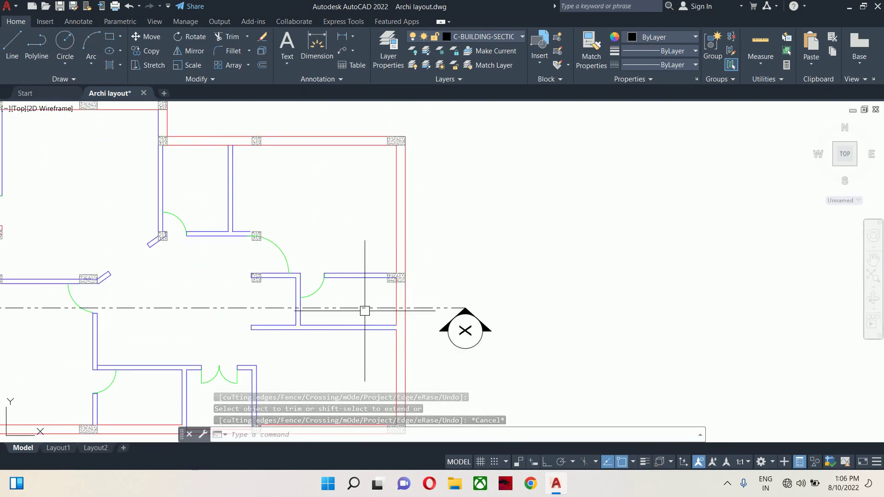
Step: Offset the 7' line inside the section's right outer wall upward by 4 inches
scroll(368, 307, down, 5)
middle_drag(369, 308, 487, 263)
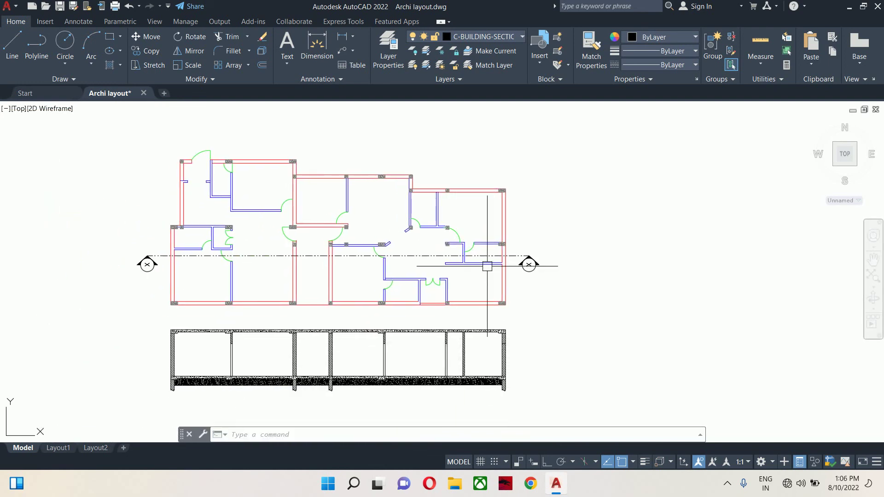
scroll(490, 292, up, 5)
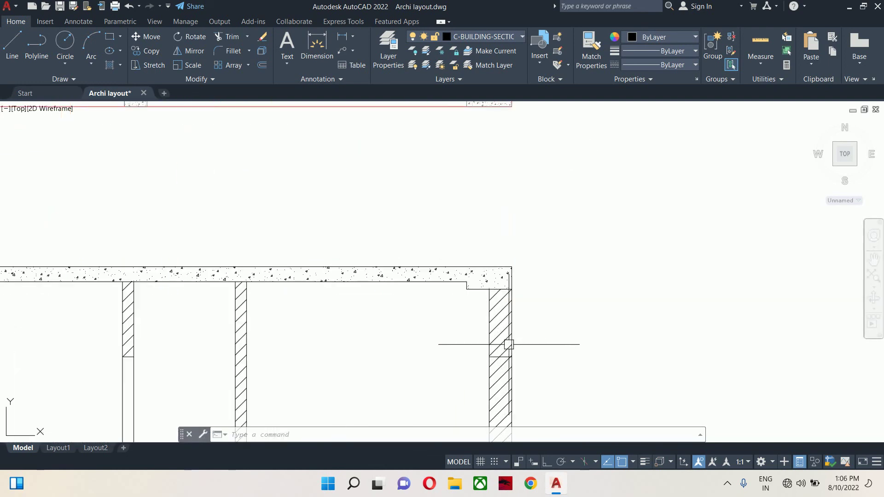
key(Escape)
key(Escape)
key(Escape)
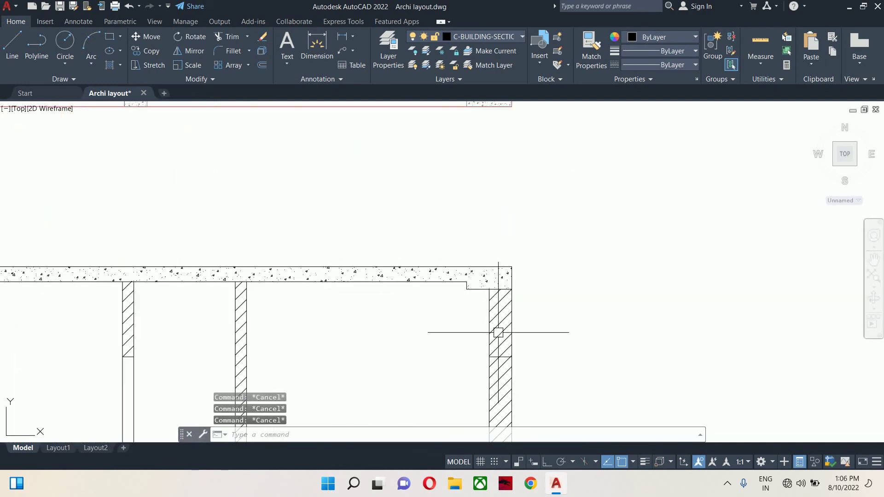
text(o)
key(Return)
text(4)
key(Return)
scroll(495, 332, up, 6)
click(504, 373)
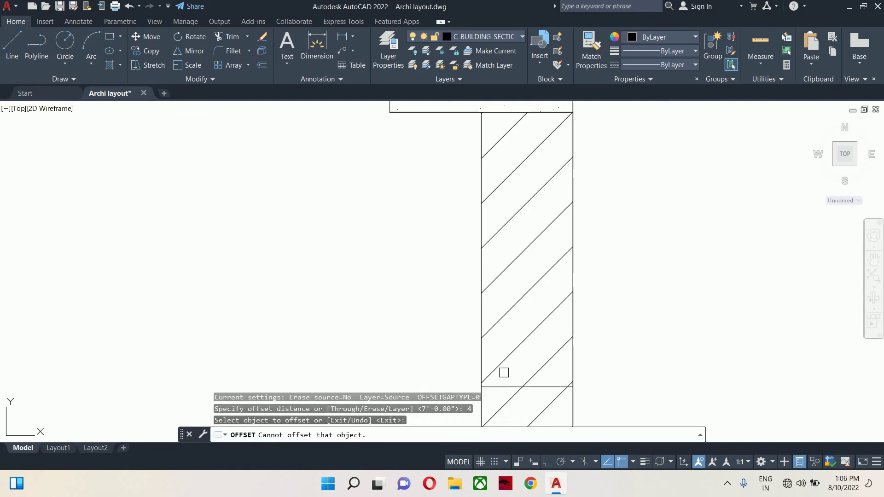
click(504, 387)
click(508, 343)
key(Escape)
key(Escape)
key(Escape)
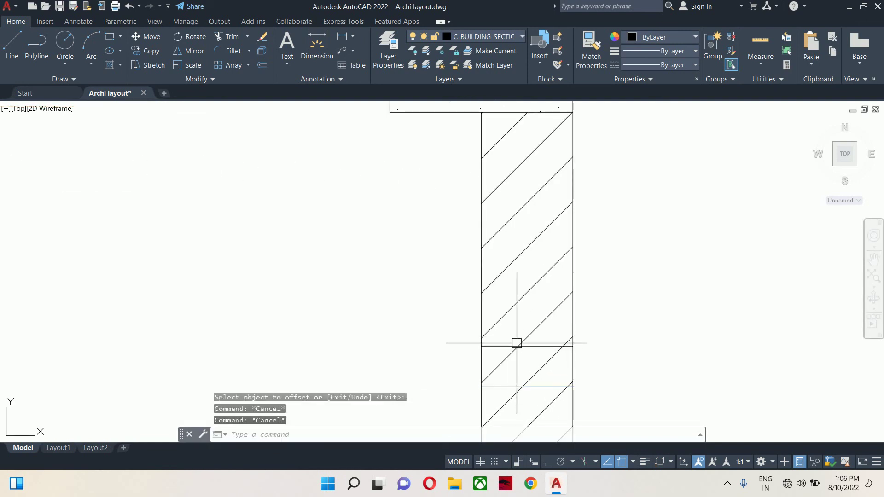
Step: Trim away the right outer wall's hatch from the 7' line up to the beam
text(tr)
key(Return)
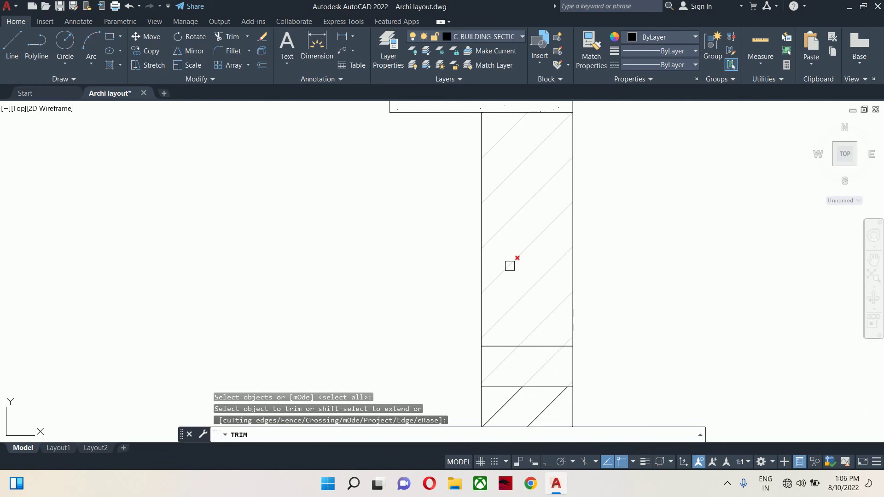
click(506, 272)
key(Escape)
key(Escape)
key(Escape)
scroll(511, 290, down, 2)
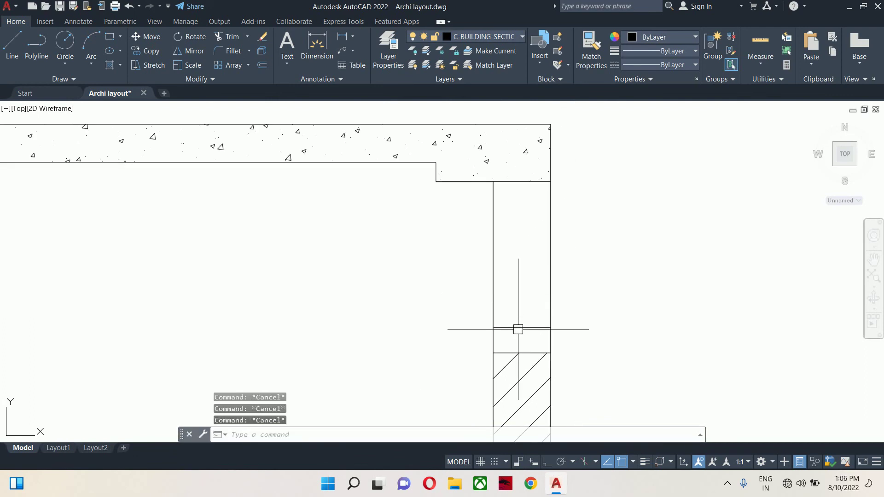
Step: Hatch the 4-inch lintel band between the two horizontal lines in the right outer wall with diagonal lines
scroll(518, 330, down, 3)
middle_drag(509, 325, 543, 298)
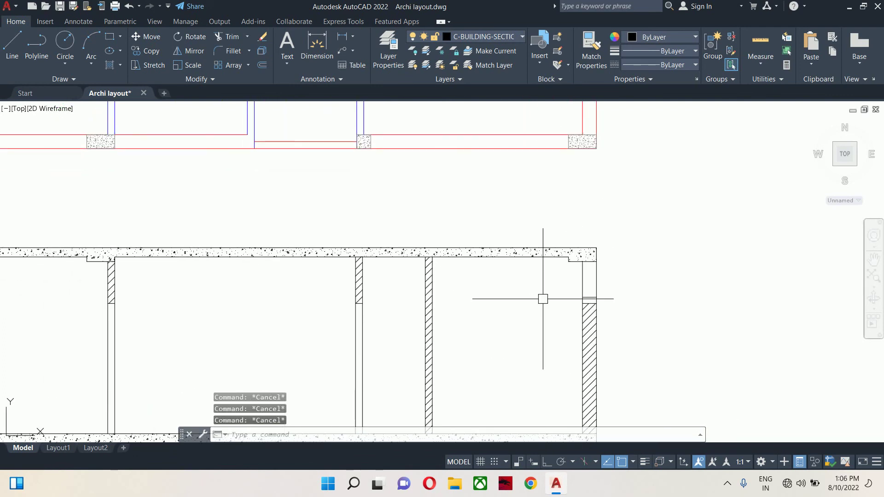
text(h)
key(Return)
scroll(584, 302, up, 3)
key(Escape)
key(Escape)
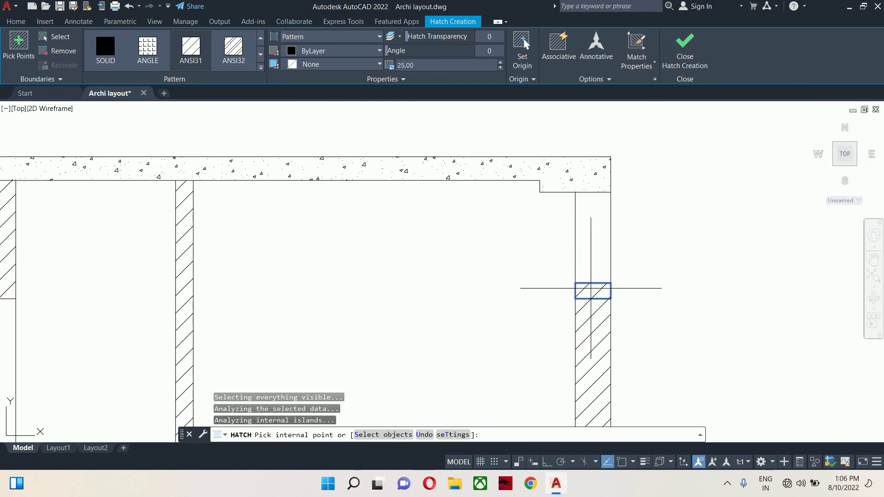
Step: Match the lintel band's hatch in the right outer wall to the roof slab's concrete hatch
text(ma)
key(Return)
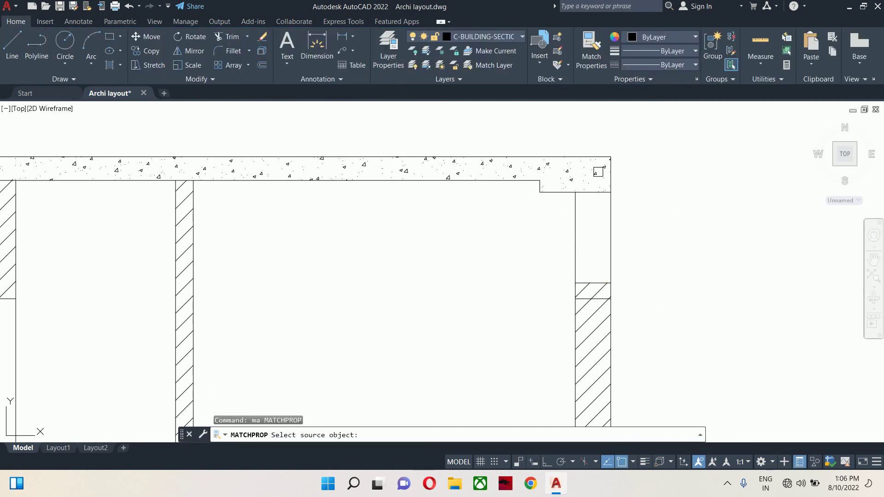
click(594, 165)
scroll(592, 285, up, 2)
click(588, 288)
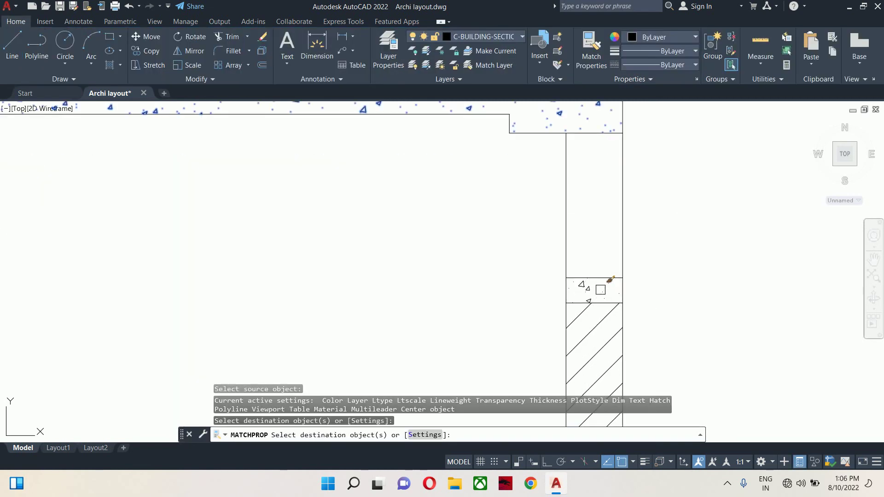
scroll(592, 286, down, 5)
key(Escape)
key(Escape)
key(Escape)
middle_drag(521, 305, 587, 283)
scroll(522, 263, up, 4)
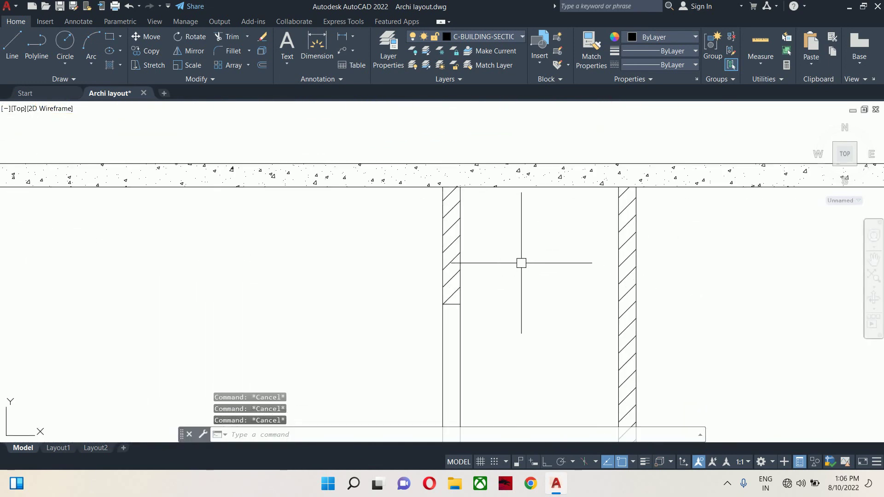
Step: Offset the bottom edge of the hatched wall above the rightmost door opening upward by 4 inches in the building section
text(o)
key(Return)
text(4)
key(Return)
scroll(463, 299, up, 5)
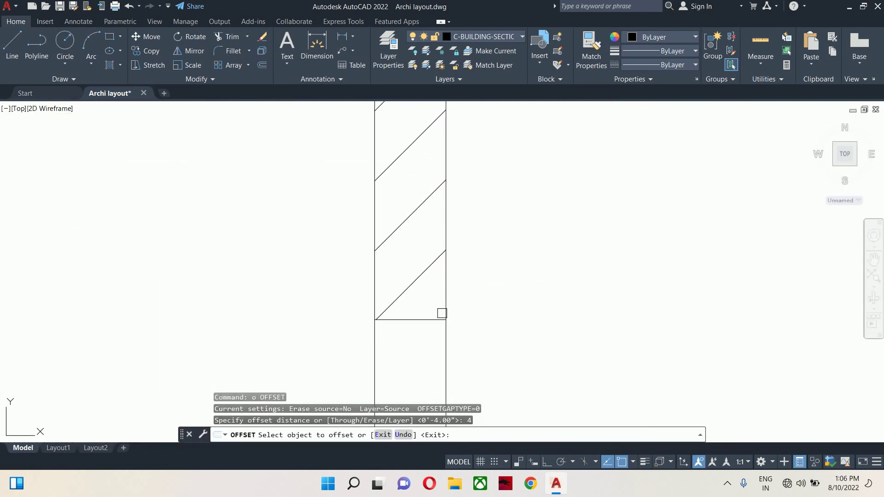
click(435, 317)
click(416, 265)
scroll(552, 283, down, 5)
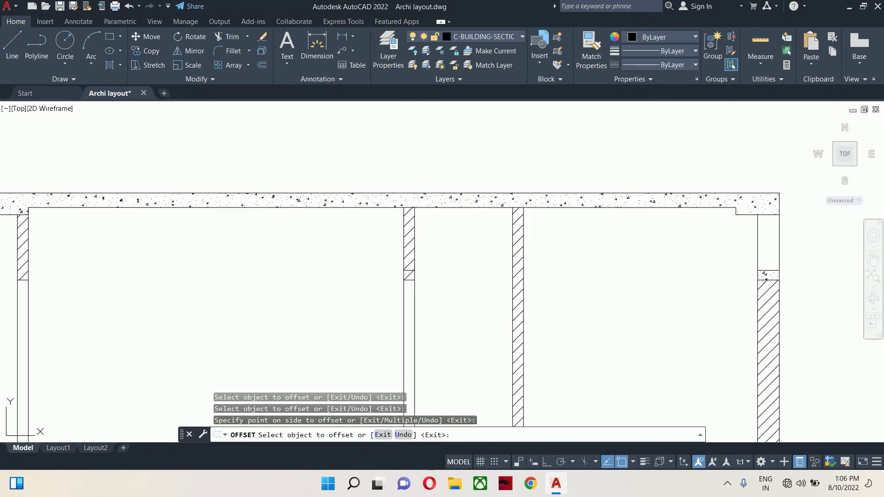
Step: Offset the bottom edge of the hatched wall above the middle door opening upward by the same 4 inches
scroll(527, 277, up, 5)
click(529, 328)
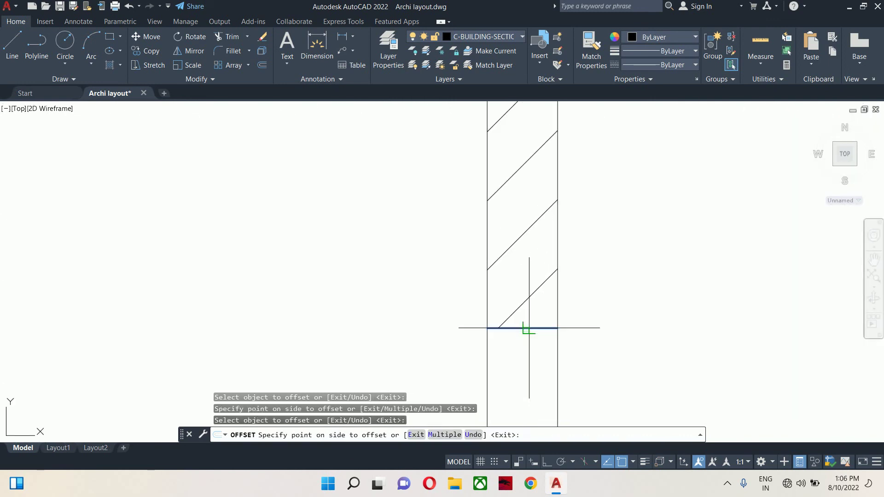
click(520, 283)
scroll(365, 306, down, 5)
scroll(657, 306, down, 2)
click(565, 296)
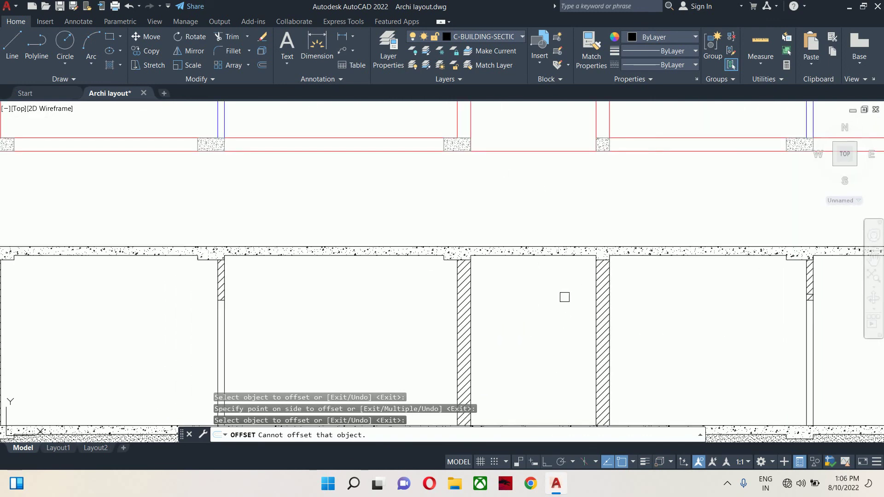
Step: Offset the bottom edge of the hatched wall above the leftmost door opening upward by 4 inches and end the Offset command
middle_drag(564, 296, 613, 257)
scroll(438, 227, up, 8)
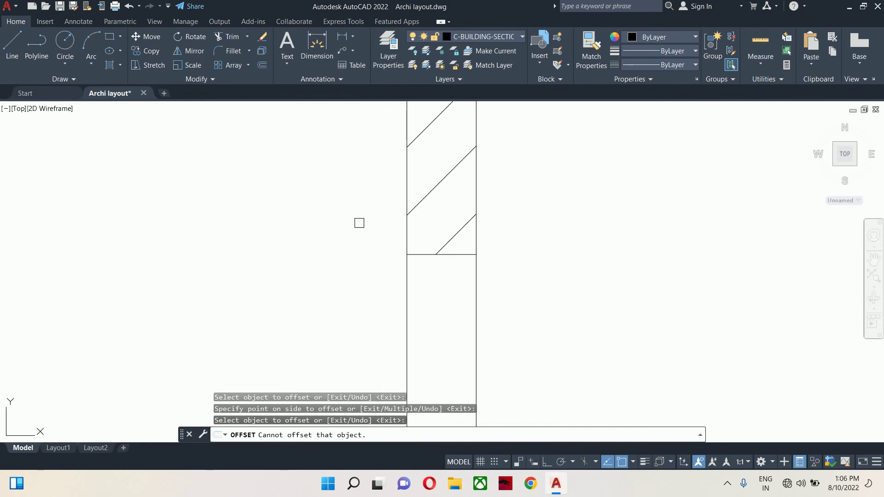
click(412, 253)
click(441, 211)
key(Return)
key(Escape)
key(Escape)
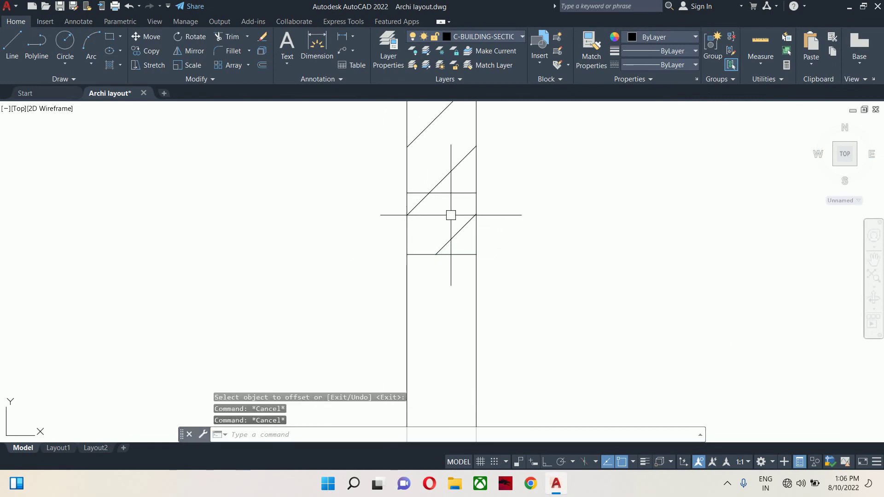
Step: Try to trim the diagonal hatch between the two horizontal lines above the leftmost door opening
text(tr)
key(Return)
key(Return)
click(463, 226)
click(462, 226)
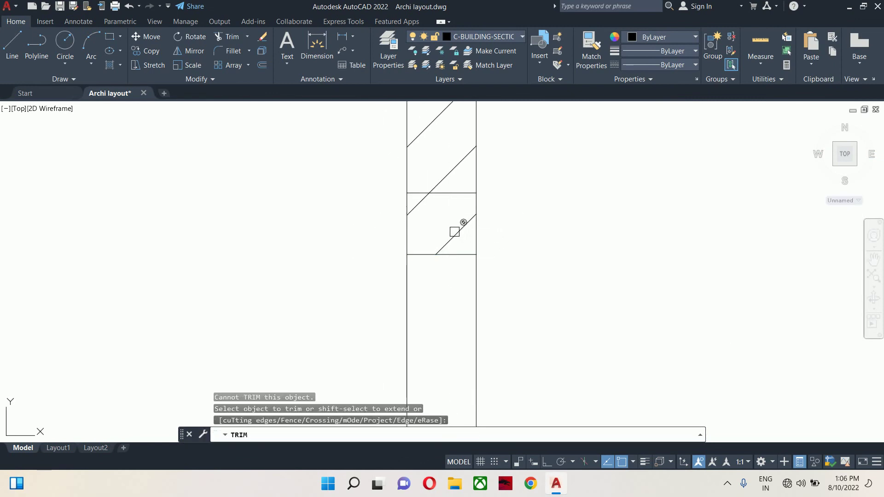
key(Escape)
Step: Stretch the lower edge of the wall hatch above the leftmost door opening up to the offset line
click(442, 254)
middle_drag(443, 255, 440, 278)
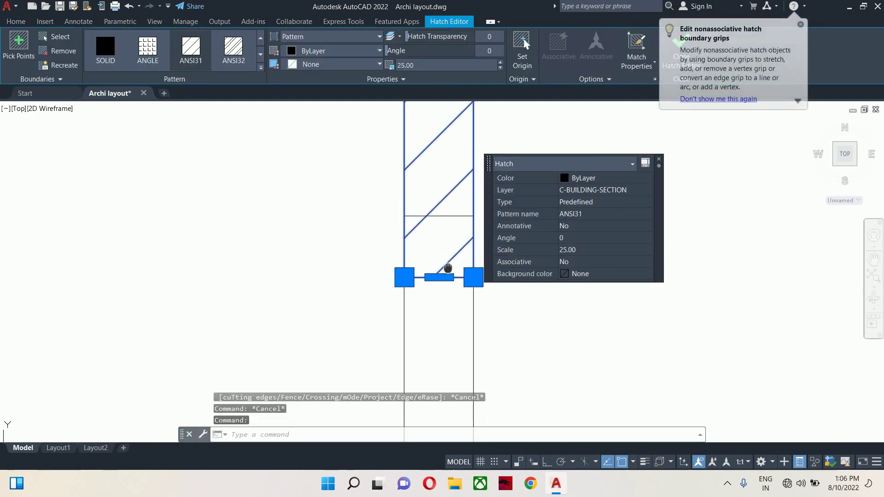
click(439, 277)
key(Escape)
key(Escape)
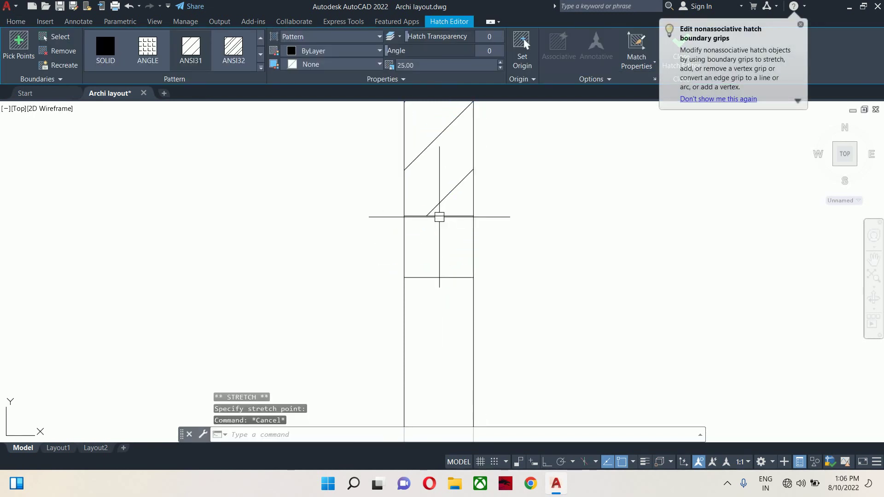
Step: Stretch the lower edge of the wall hatch above the middle door opening up to its offset line
scroll(523, 249, down, 5)
mouse_move(524, 249)
middle_down()
mouse_move(350, 276)
mouse_move(659, 276)
mouse_move(169, 262)
middle_up()
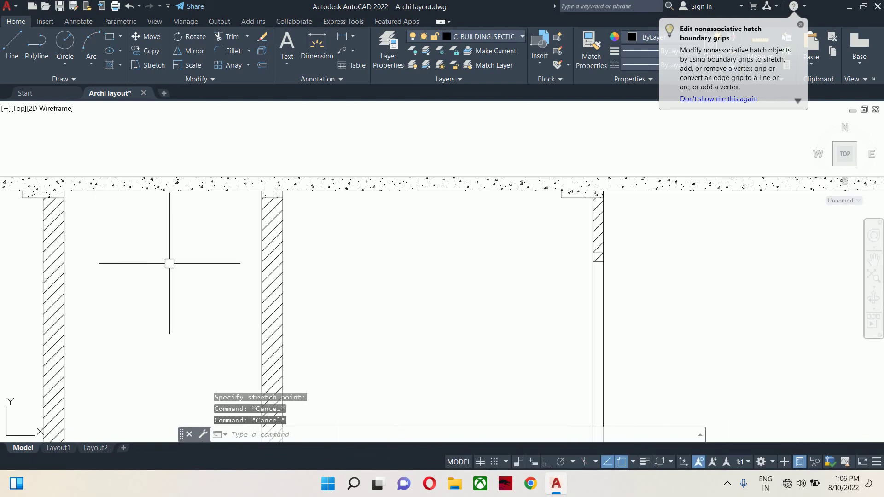
scroll(544, 250, up, 6)
click(592, 291)
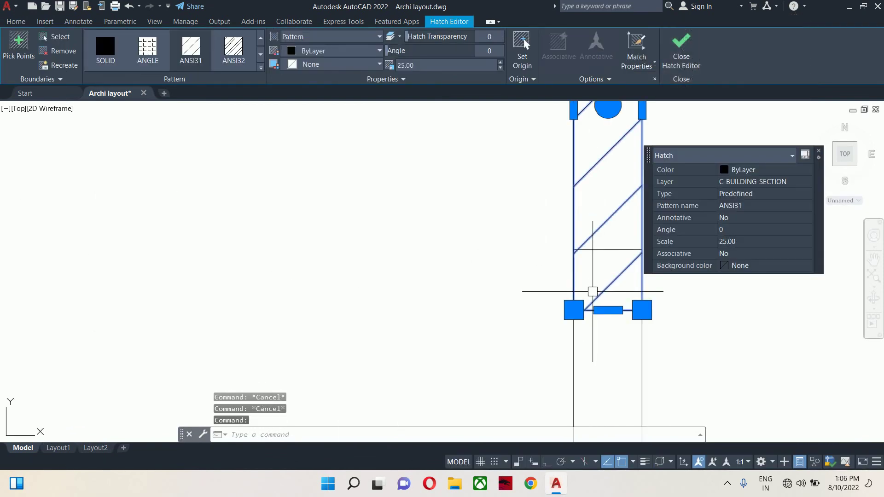
click(608, 310)
key(Escape)
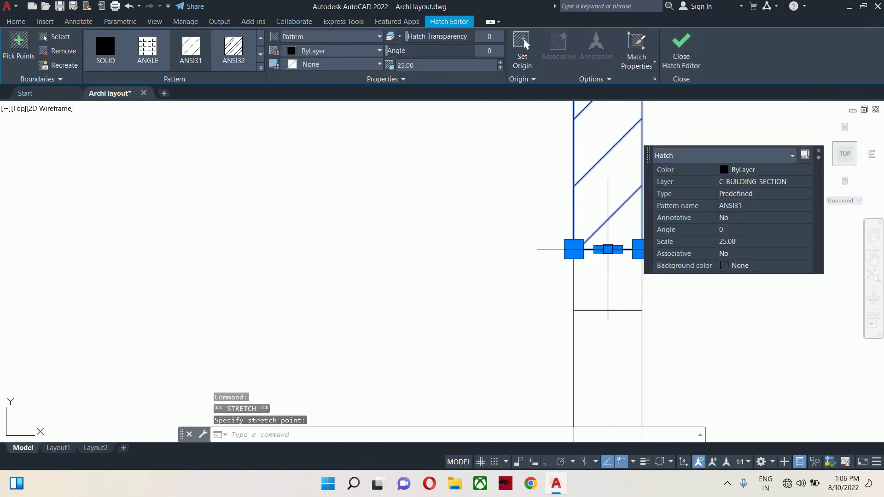
key(Escape)
Step: Stretch the lower edge of the wall hatch above the rightmost door opening up to its offset line
scroll(589, 268, down, 3)
scroll(589, 269, down, 3)
middle_drag(578, 276, 413, 259)
scroll(413, 258, down, 2)
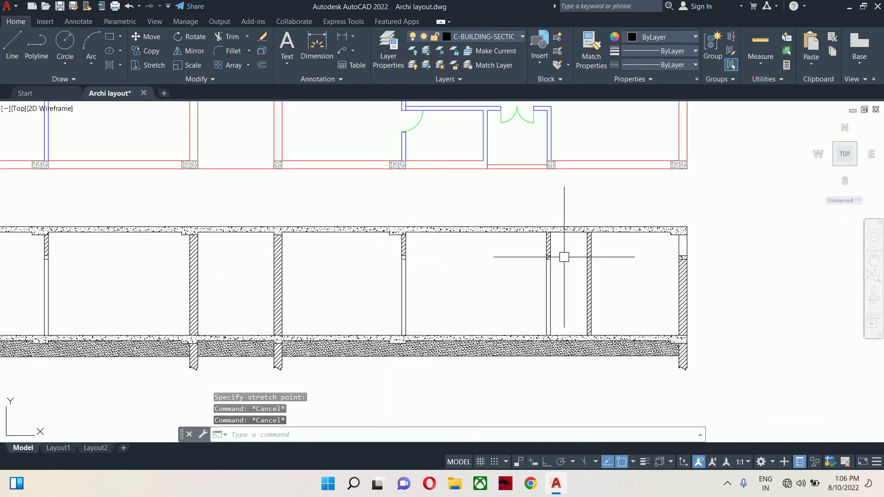
scroll(565, 257, up, 5)
click(580, 298)
scroll(580, 298, up, 4)
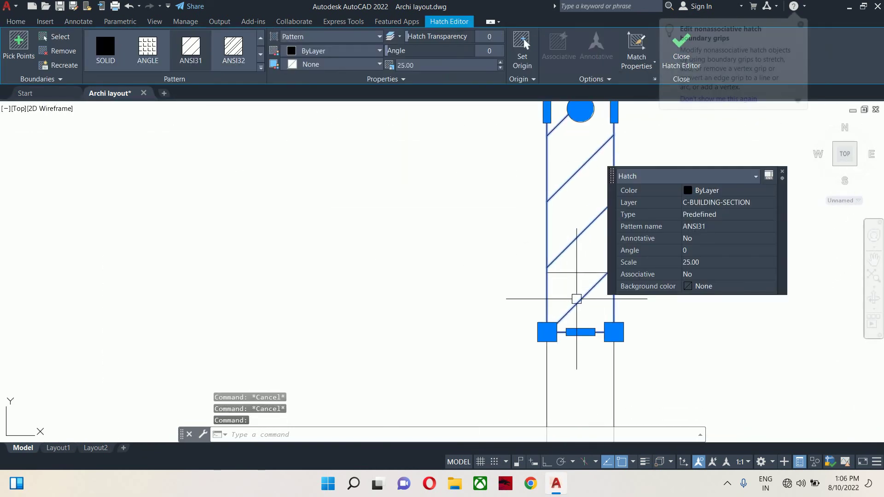
click(581, 332)
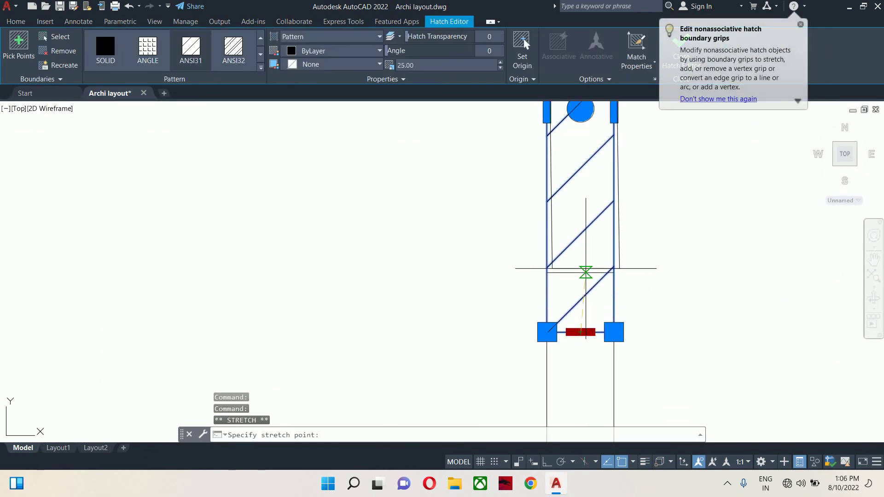
key(Escape)
key(Escape)
Step: Hatch the three empty lintel rectangles above the rightmost, middle and leftmost door openings
scroll(577, 273, down, 7)
scroll(577, 272, down, 2)
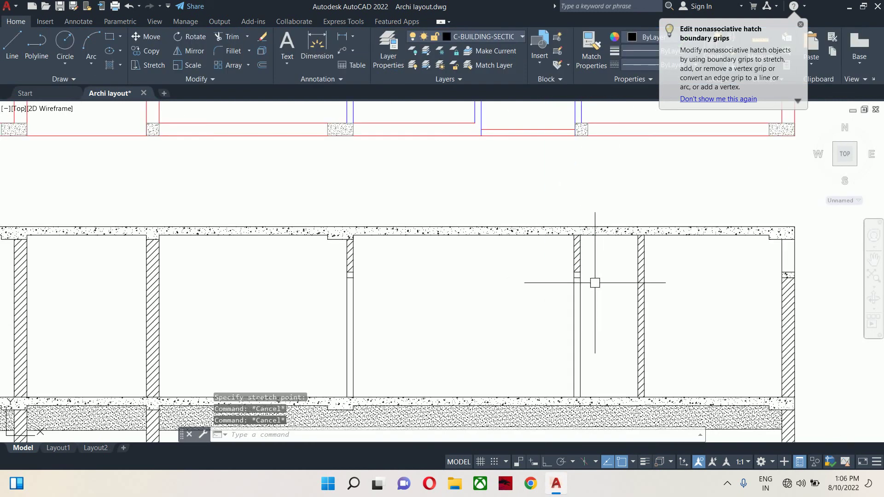
key(Return)
scroll(552, 282, up, 5)
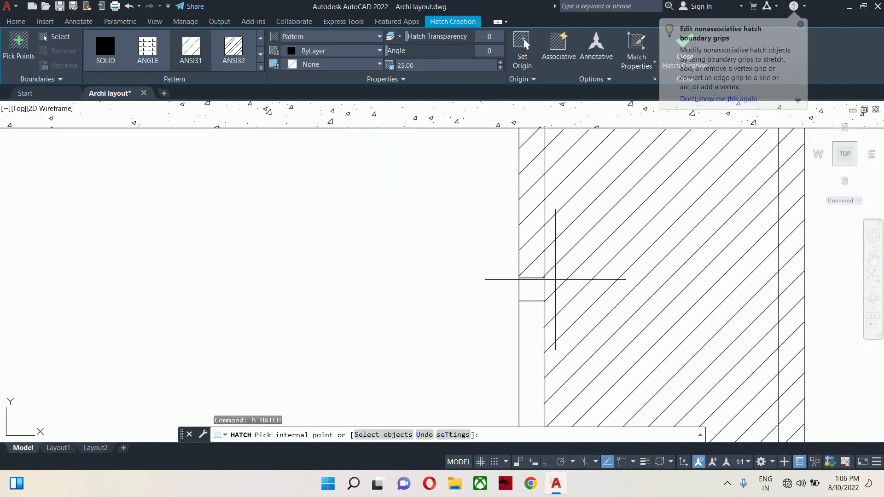
scroll(535, 288, down, 3)
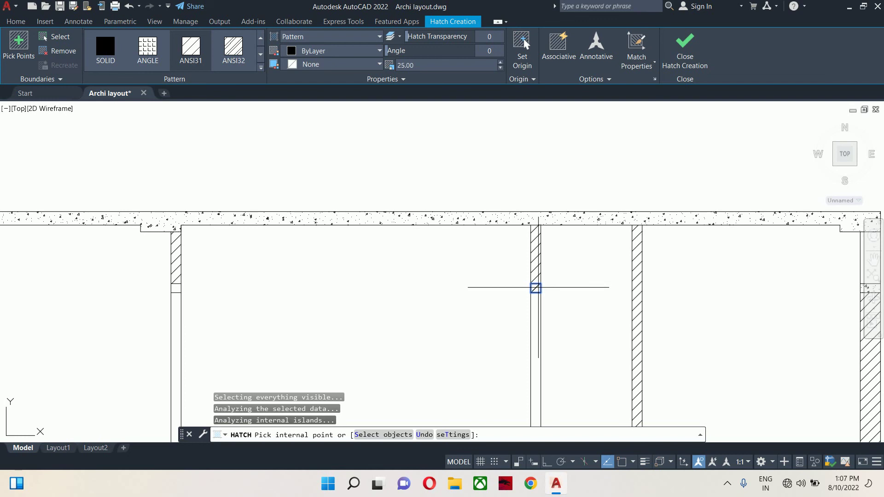
scroll(535, 287, down, 5)
scroll(568, 311, up, 9)
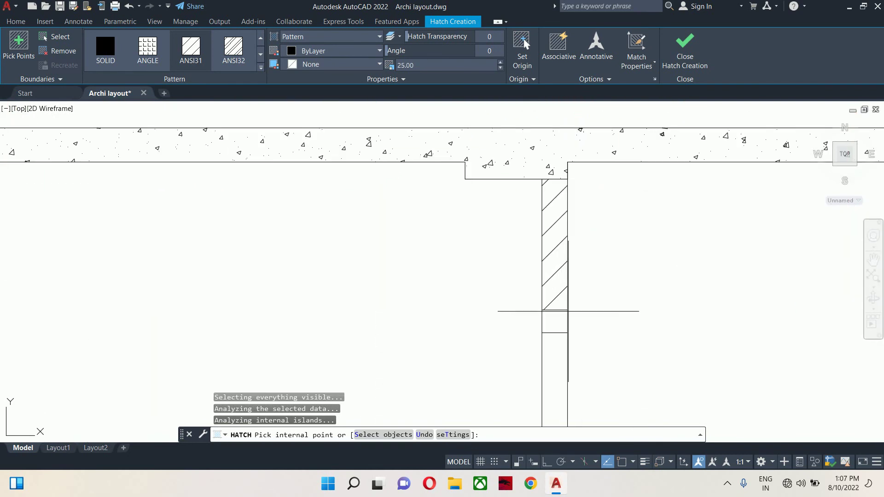
scroll(553, 322, down, 5)
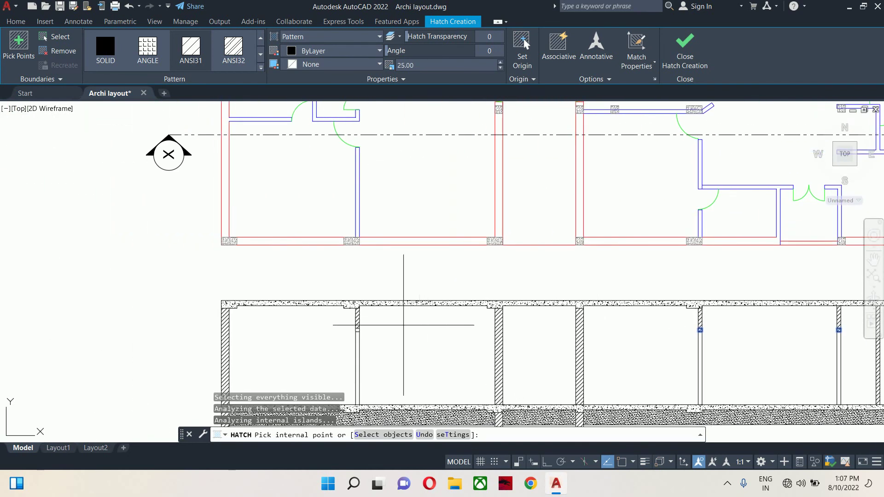
scroll(387, 327, up, 8)
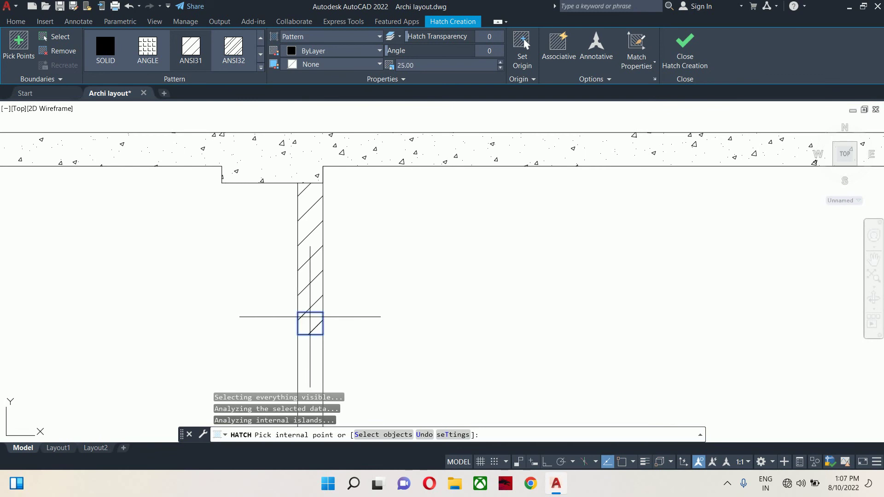
key(Return)
Step: Match the roof slab's concrete hatch properties onto the lintel hatch above the leftmost door opening
text(ma)
key(Return)
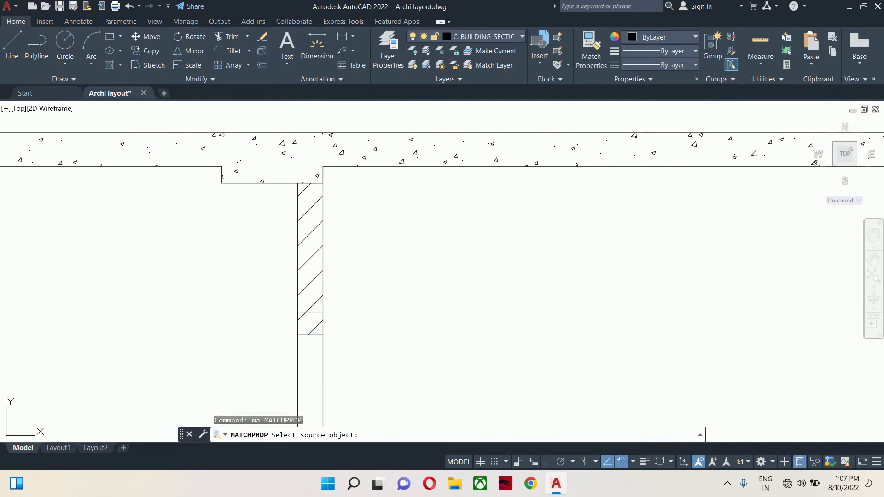
click(413, 154)
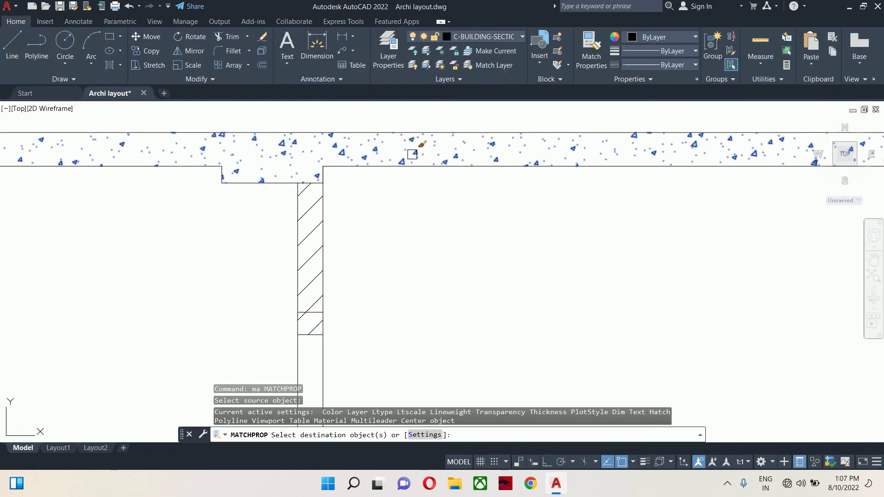
scroll(308, 335, up, 2)
scroll(317, 318, down, 4)
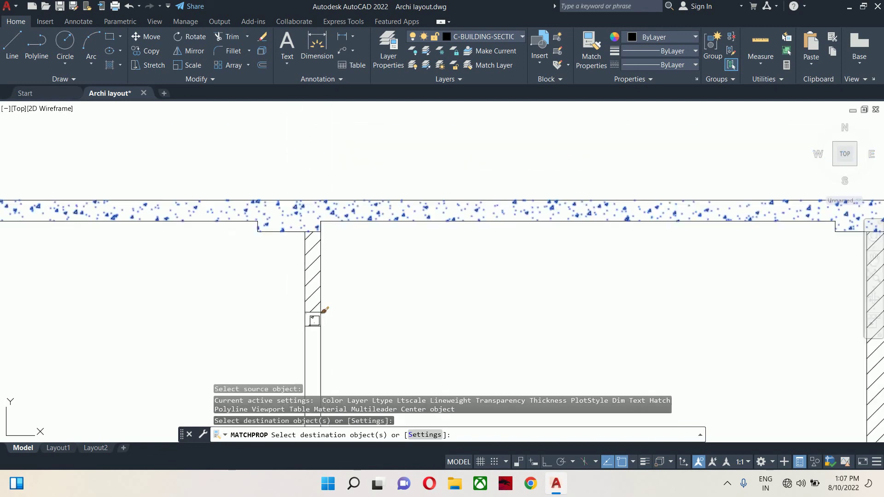
Step: Apply the slab's concrete hatch properties to the middle and rightmost door lintels and end the Match Properties command
scroll(446, 288, up, 1)
scroll(564, 280, up, 5)
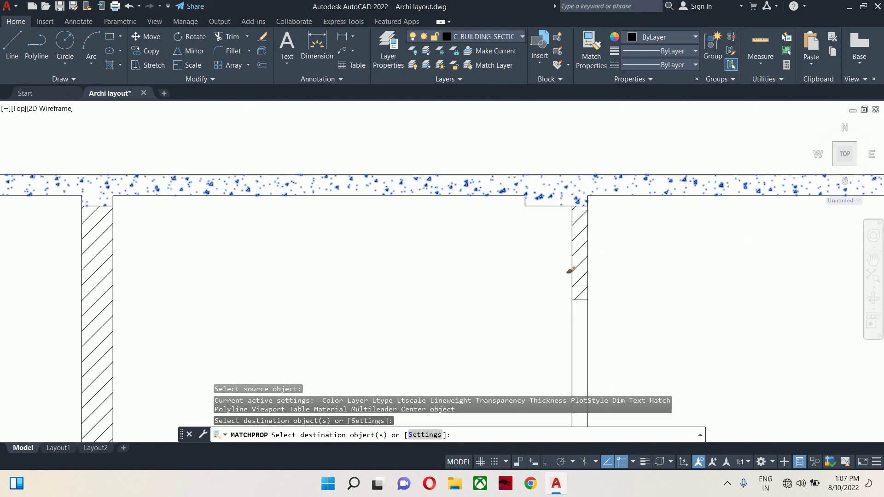
click(596, 312)
scroll(596, 312, down, 3)
scroll(395, 294, down, 3)
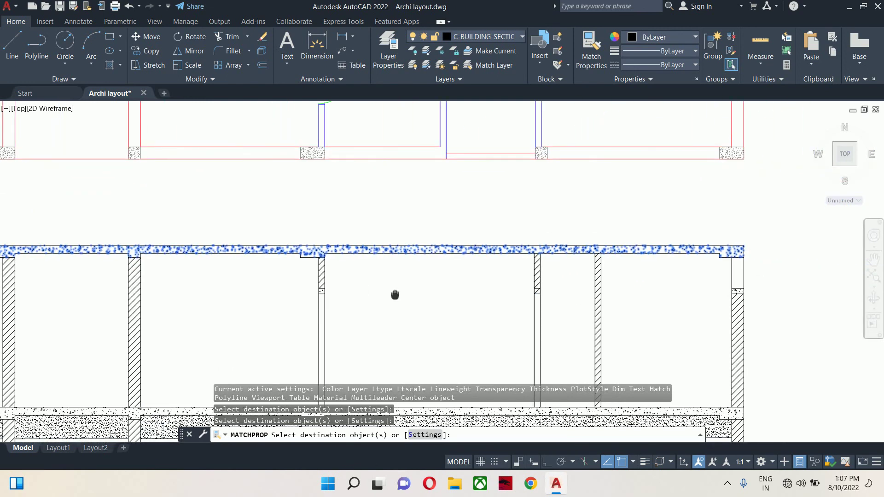
scroll(525, 288, up, 5)
click(545, 256)
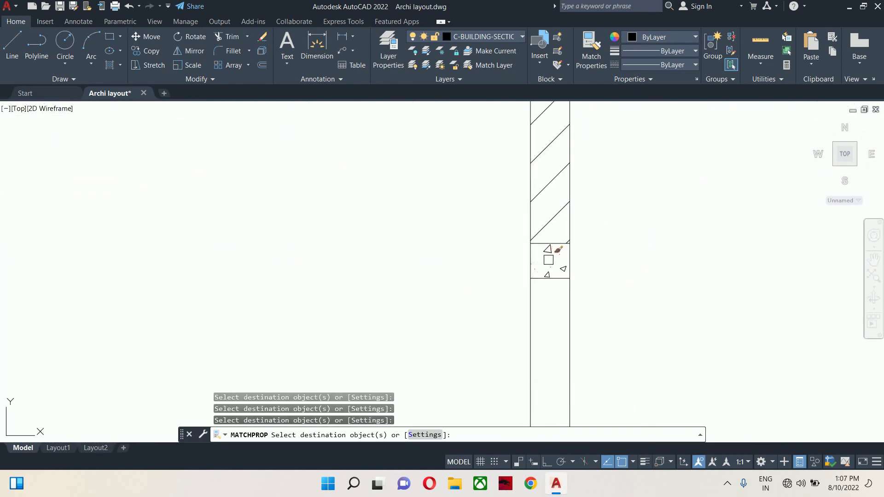
scroll(570, 275, down, 4)
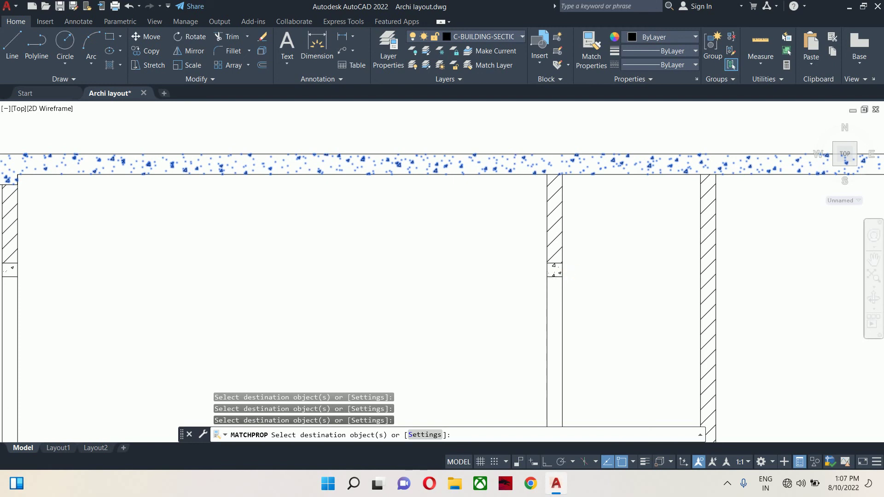
scroll(671, 295, down, 2)
key(Escape)
key(Escape)
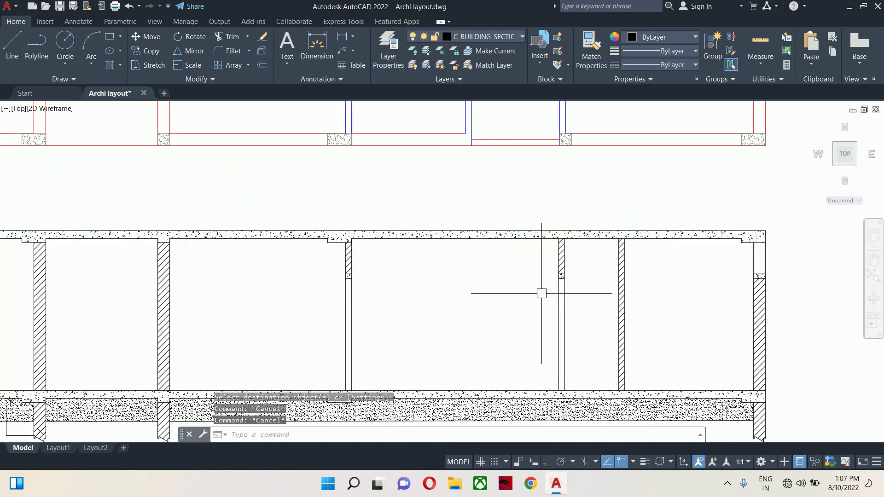
scroll(539, 300, down, 2)
scroll(700, 274, up, 2)
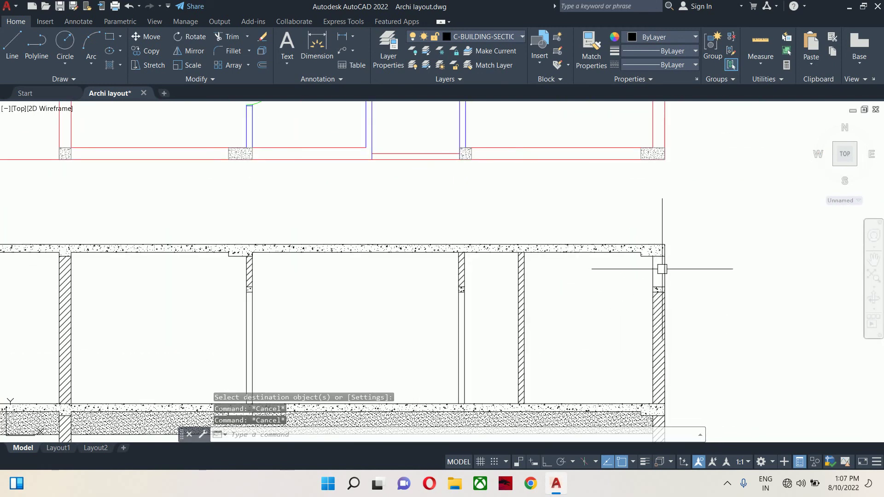
scroll(659, 270, down, 2)
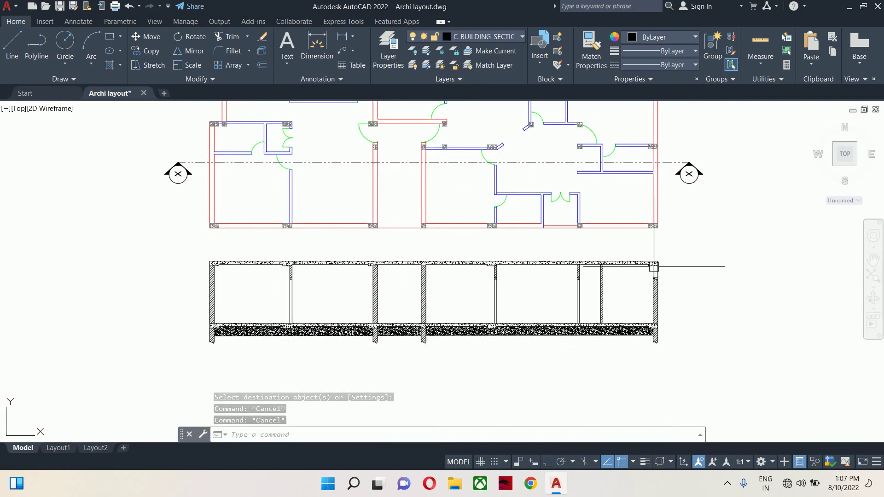
middle_drag(373, 254, 593, 261)
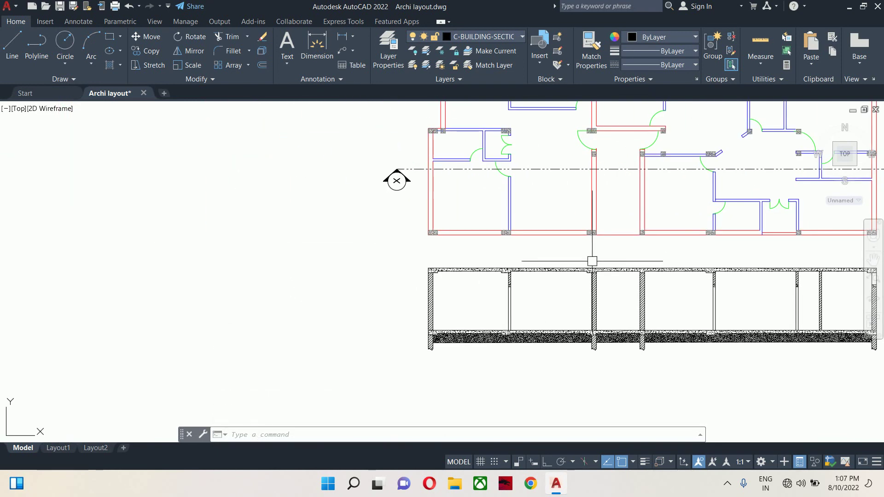
text(mi)
key(Return)
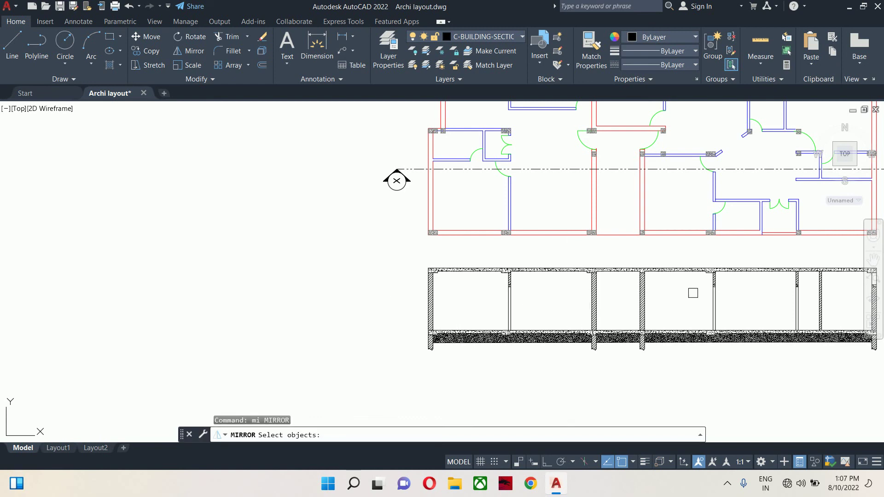
scroll(668, 295, up, 4)
click(800, 299)
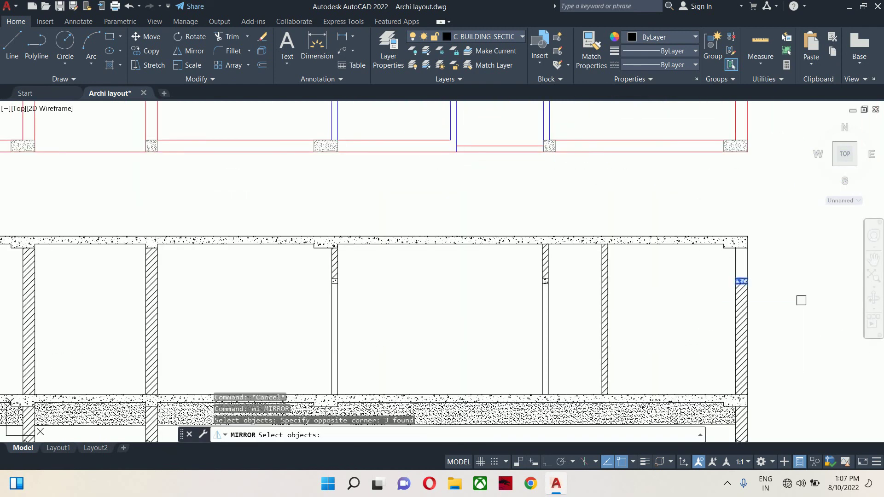
scroll(763, 288, down, 4)
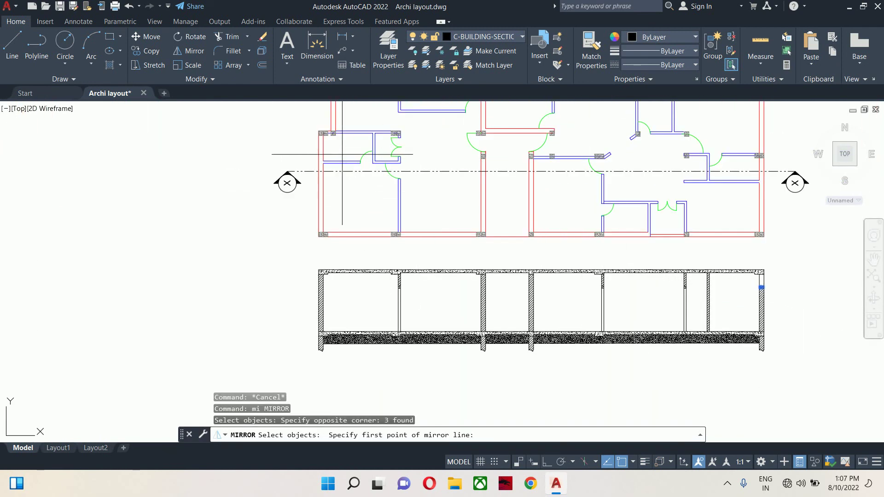
key(Escape)
key(Escape)
middle_drag(705, 239, 693, 289)
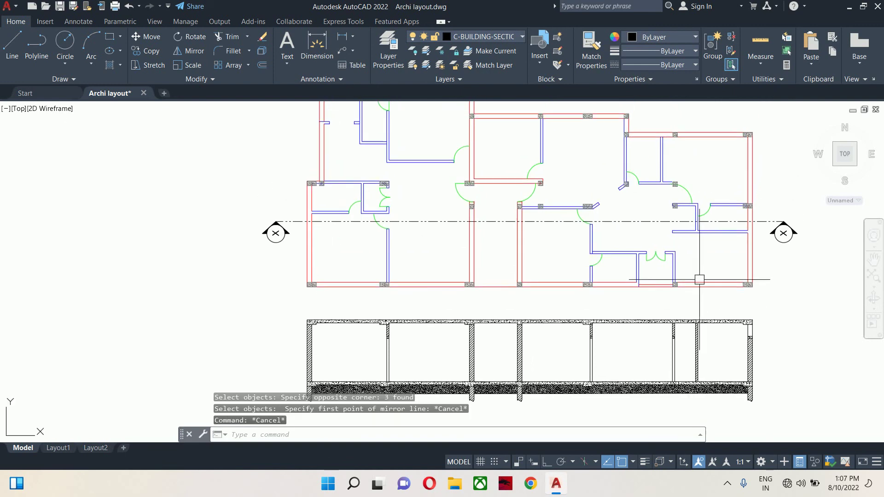
key(Escape)
key(Escape)
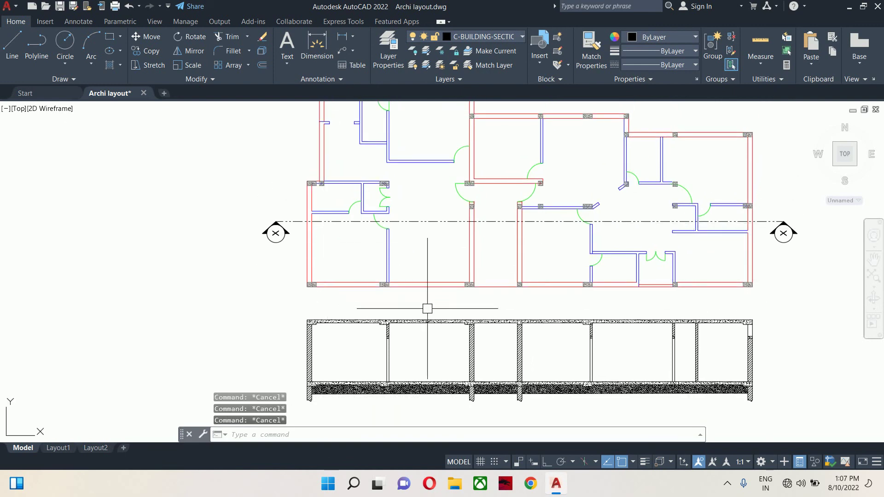
right_click(547, 318)
key(Escape)
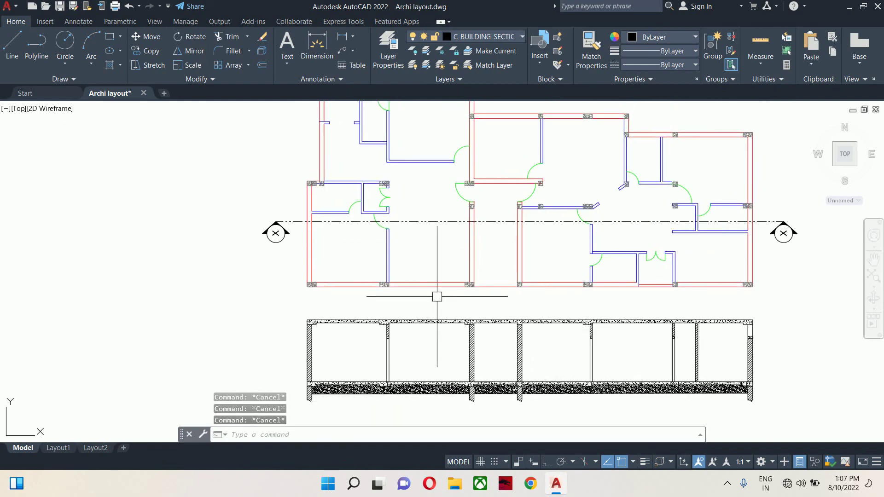
Step: Draw vertical construction lines through both jambs of the leftmost door just above the section line in the plan
middle_drag(361, 308, 383, 339)
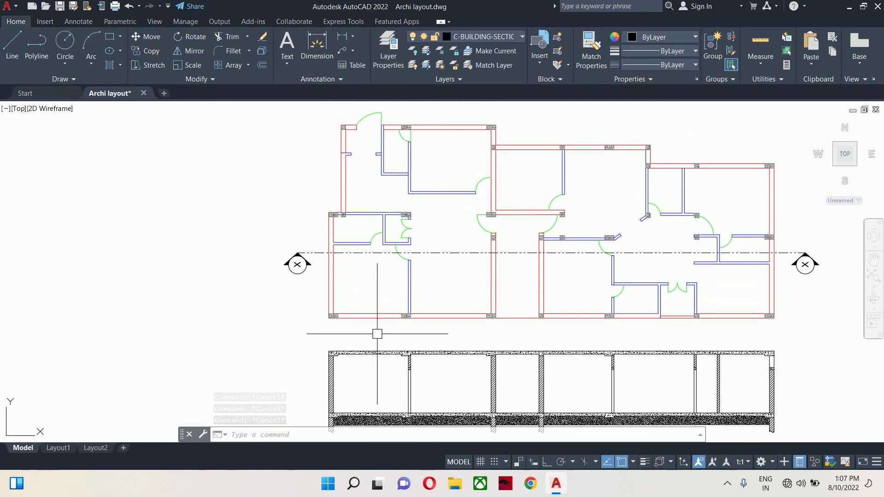
mouse_move(375, 316)
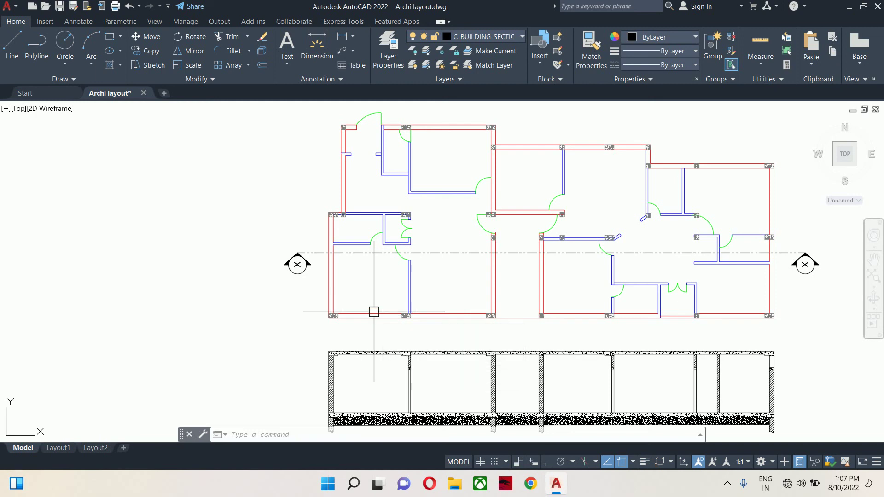
text(xl)
key(Return)
text(v)
key(Return)
scroll(373, 251, up, 2)
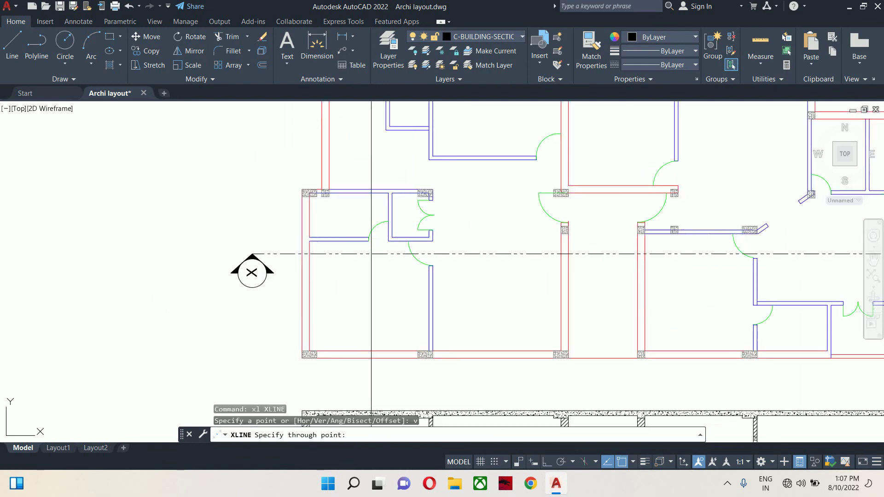
scroll(370, 239, up, 4)
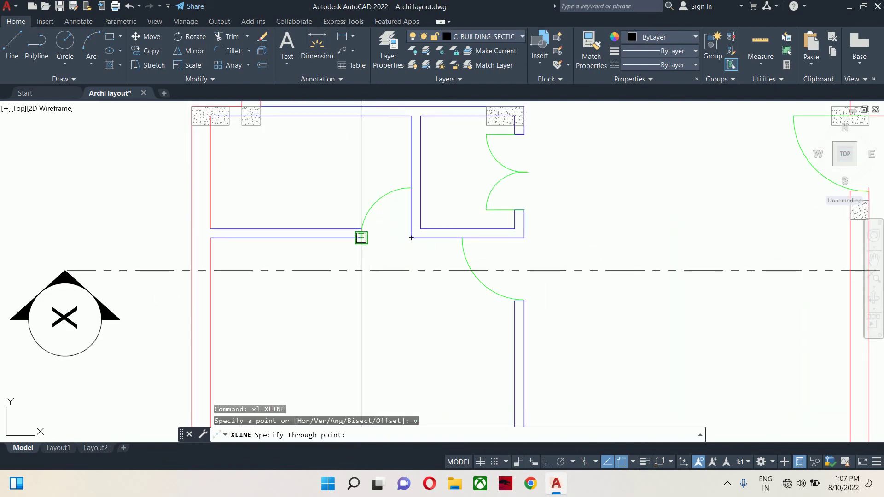
click(361, 238)
click(411, 238)
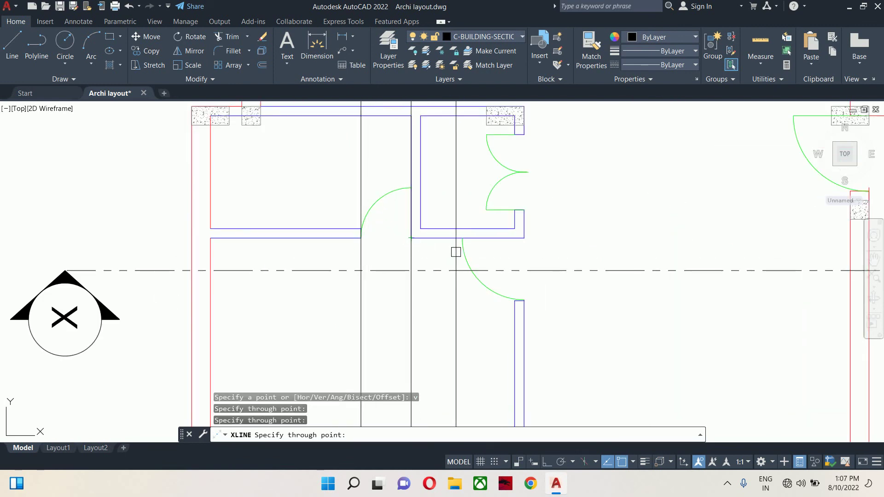
Step: Add a vertical construction line through the wall end beside the door of the large upper-left room
scroll(456, 252, down, 4)
middle_drag(456, 253, 411, 273)
scroll(525, 195, up, 7)
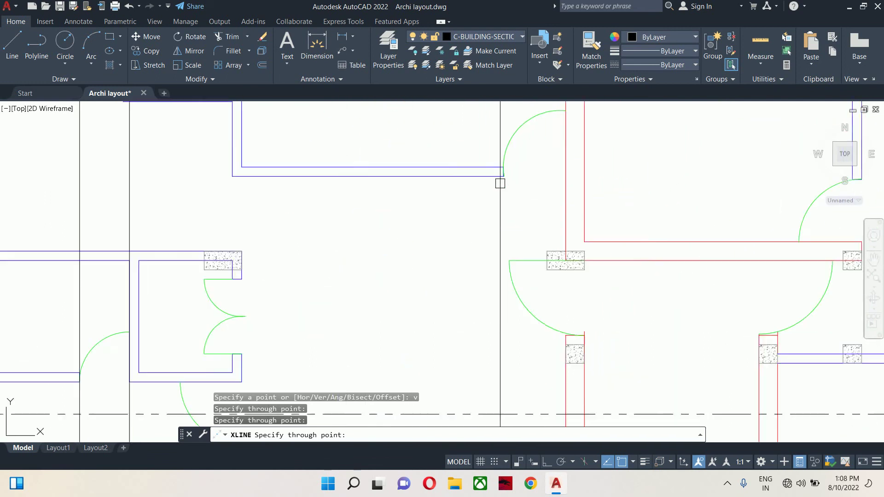
scroll(530, 170, down, 6)
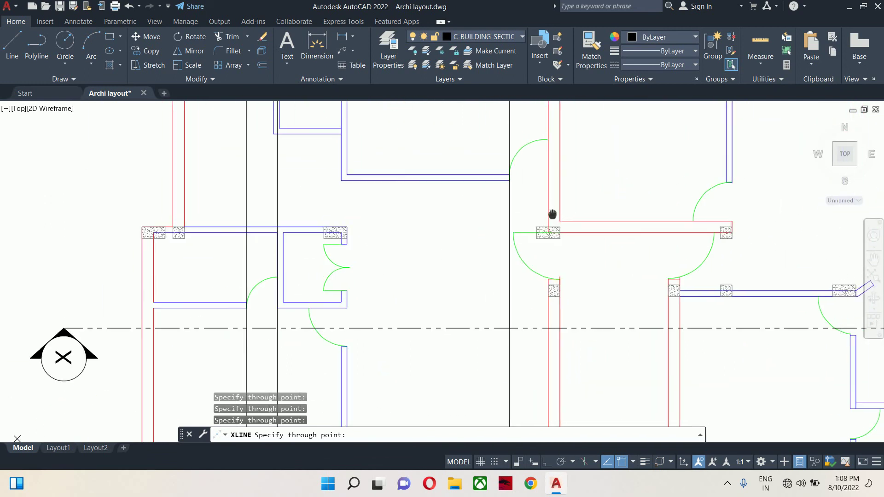
Step: Draw vertical construction lines through the end corners of the two facing angled wall stubs
scroll(633, 224, up, 4)
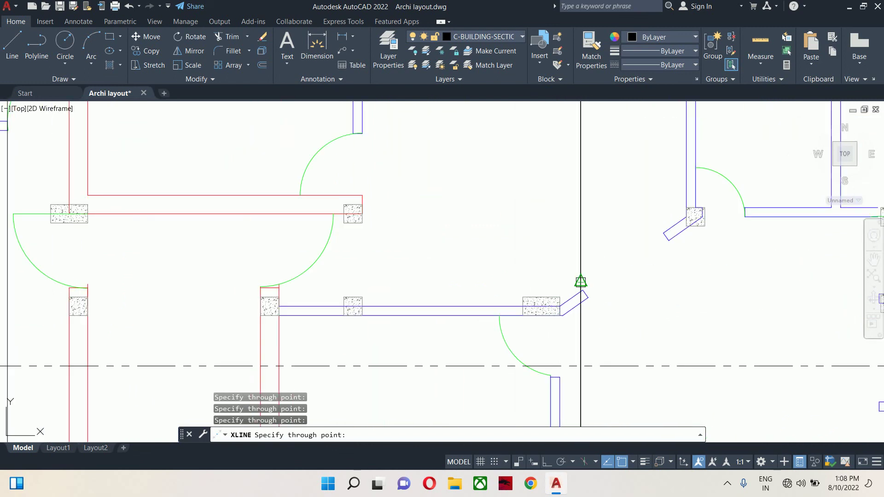
scroll(581, 282, up, 4)
click(570, 296)
click(590, 327)
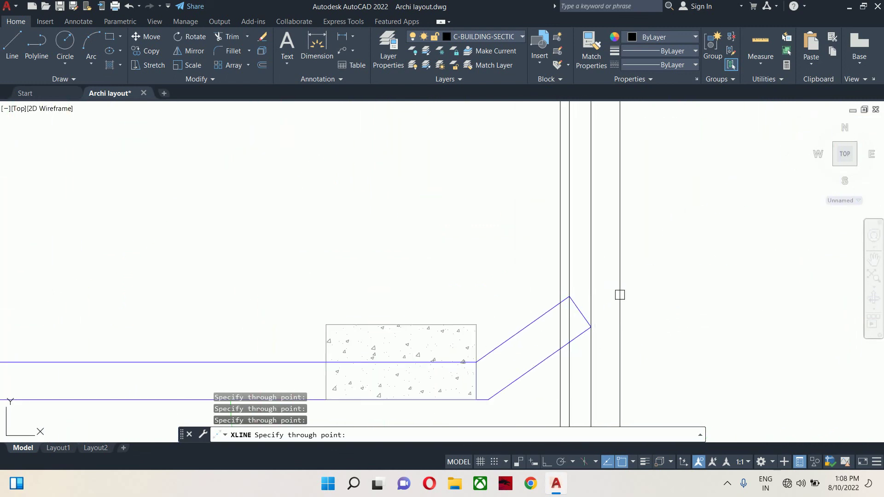
scroll(620, 296, down, 2)
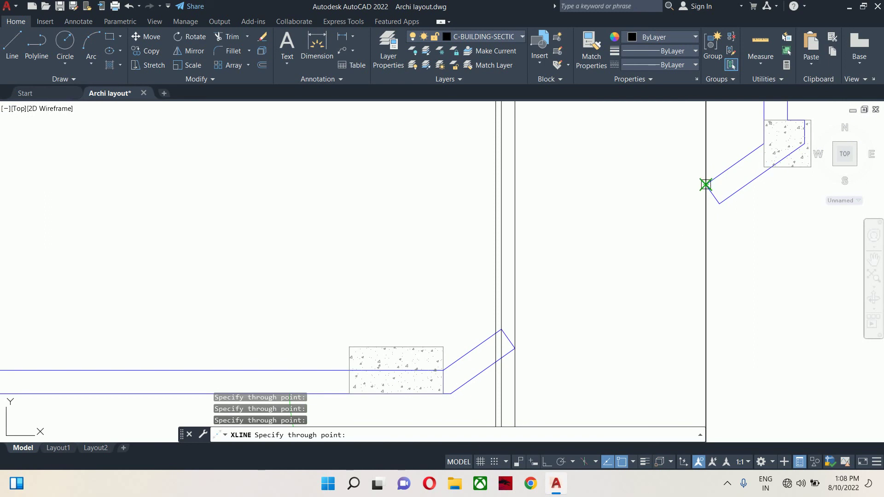
click(706, 185)
click(719, 204)
Step: Add vertical construction lines through the right edge of the column at the right angled stub and the adjacent door's right jamb
scroll(641, 247, down, 3)
scroll(592, 236, up, 2)
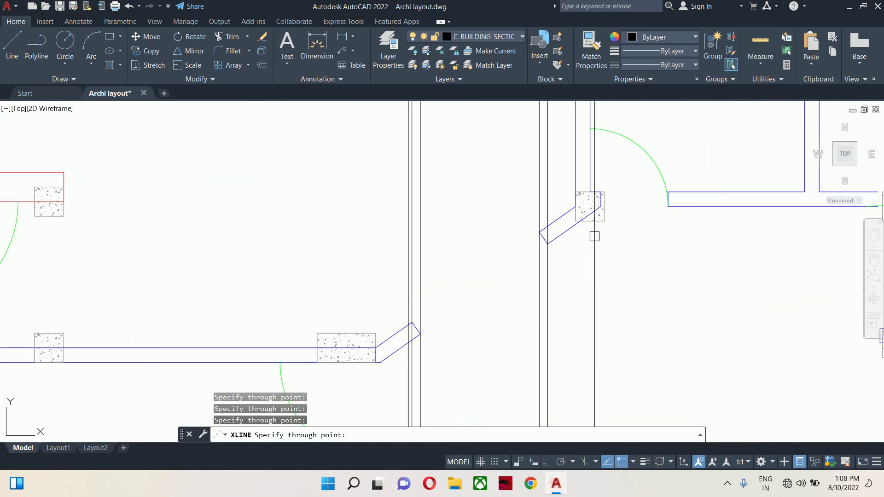
scroll(677, 203, up, 5)
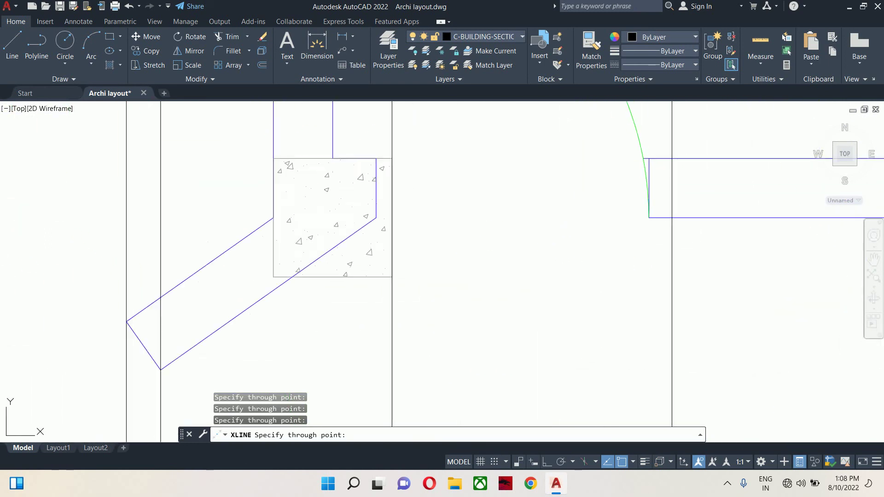
click(640, 226)
scroll(639, 226, down, 5)
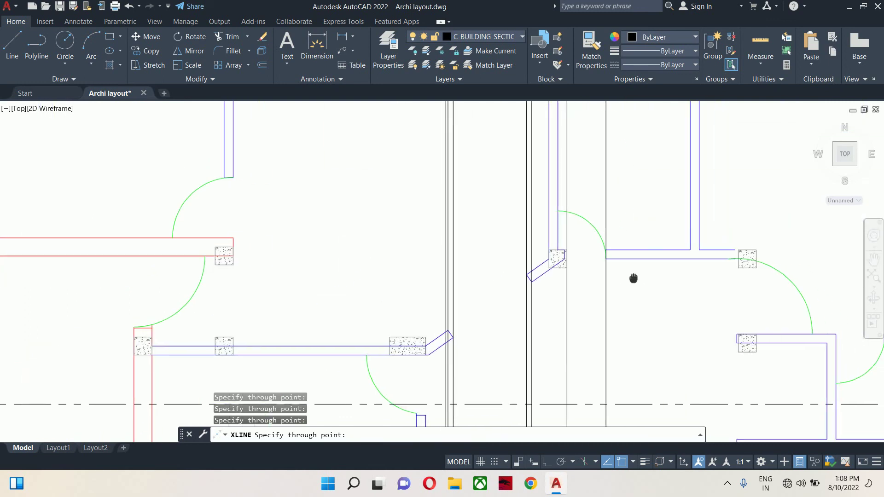
Step: Draw vertical construction lines through the wall end and the right edge of the next column to the right, just above the section line
scroll(541, 285, up, 5)
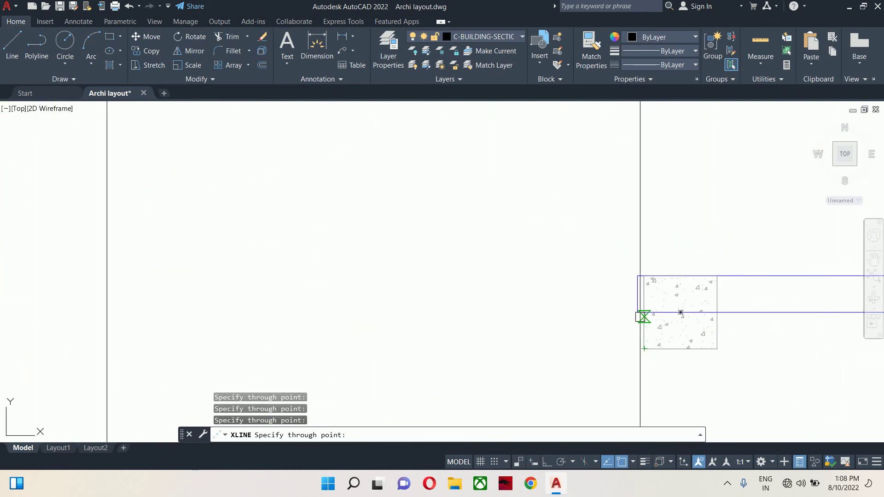
click(717, 348)
scroll(717, 349, down, 5)
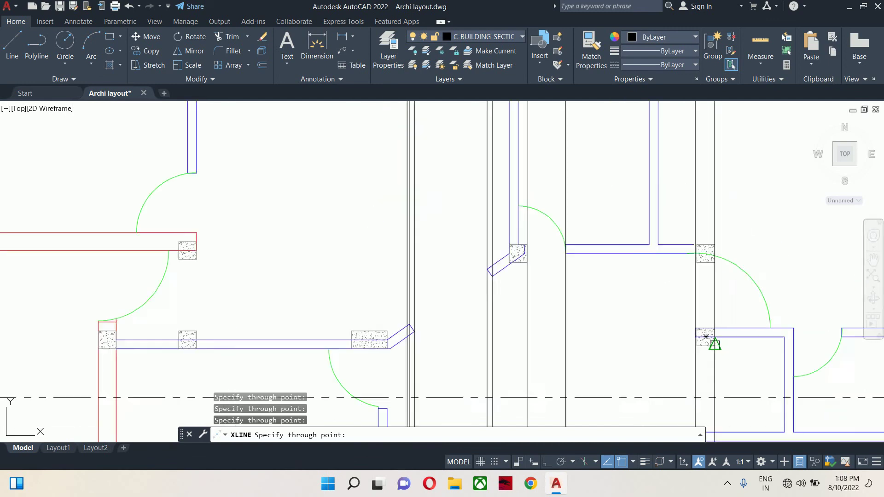
Step: Draw vertical construction lines through both jambs of the rightmost door above the section line and end the command
scroll(673, 238, up, 5)
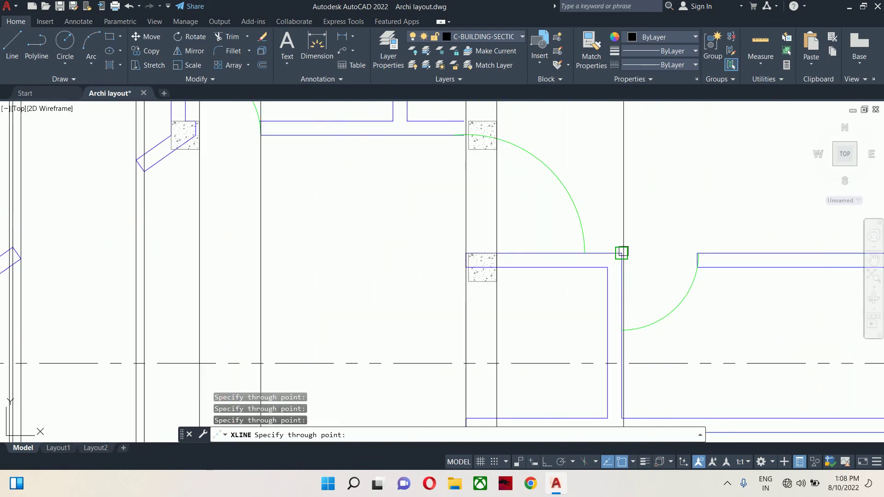
scroll(689, 254, up, 4)
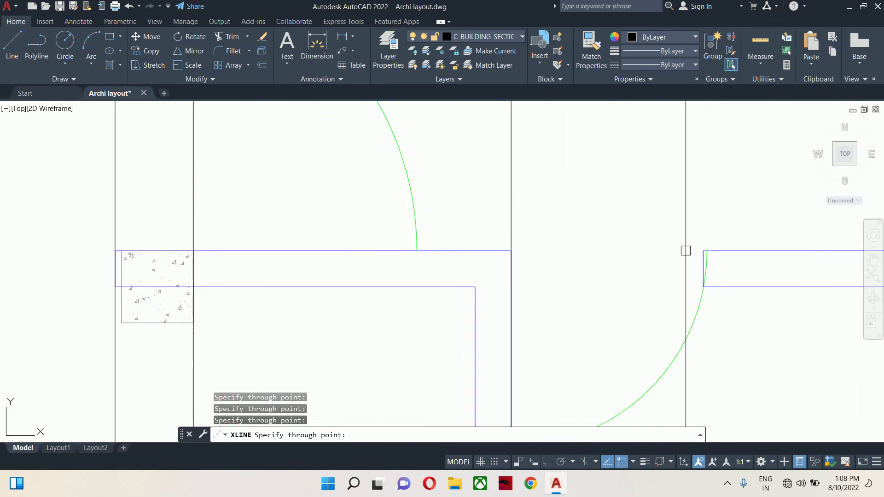
scroll(700, 251, down, 3)
key(Escape)
key(Escape)
key(Escape)
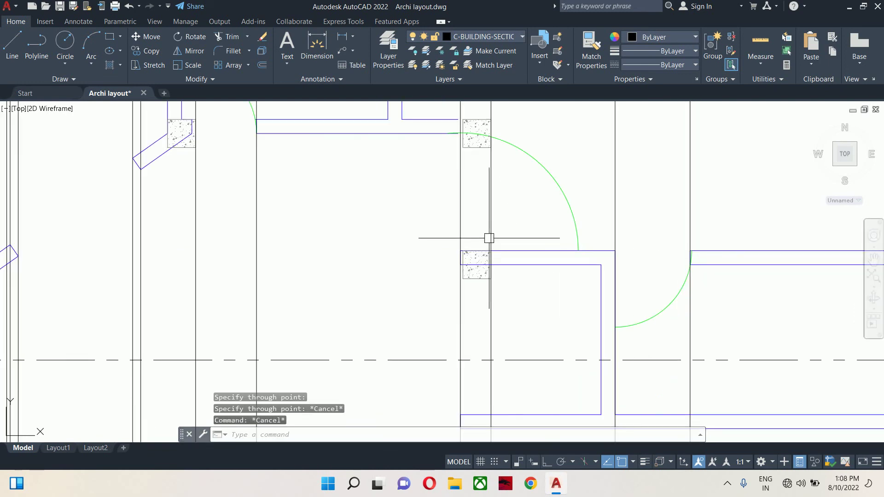
Step: Erase the construction line at the wall end on the left side of the right-hand column
click(461, 230)
key(Delete)
scroll(463, 233, down, 5)
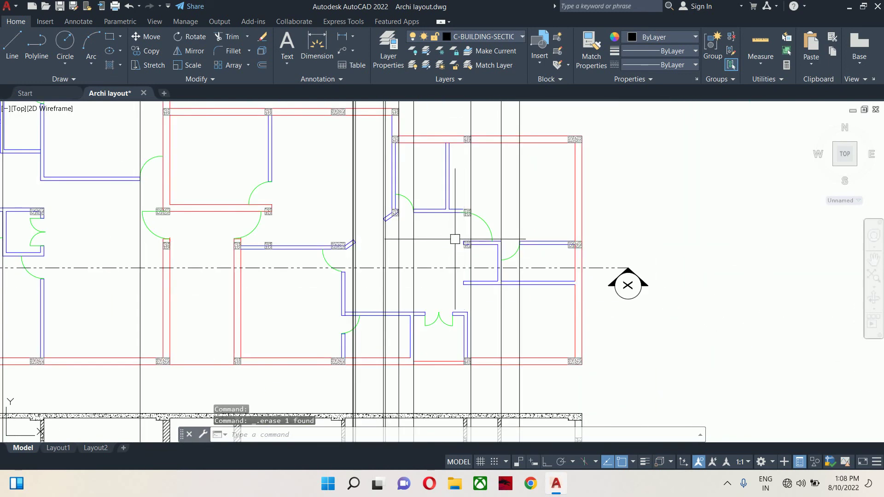
Step: Erase the two surplus construction lines left of the outer tip of the left angled wall stub
middle_drag(465, 239, 635, 258)
scroll(634, 258, up, 10)
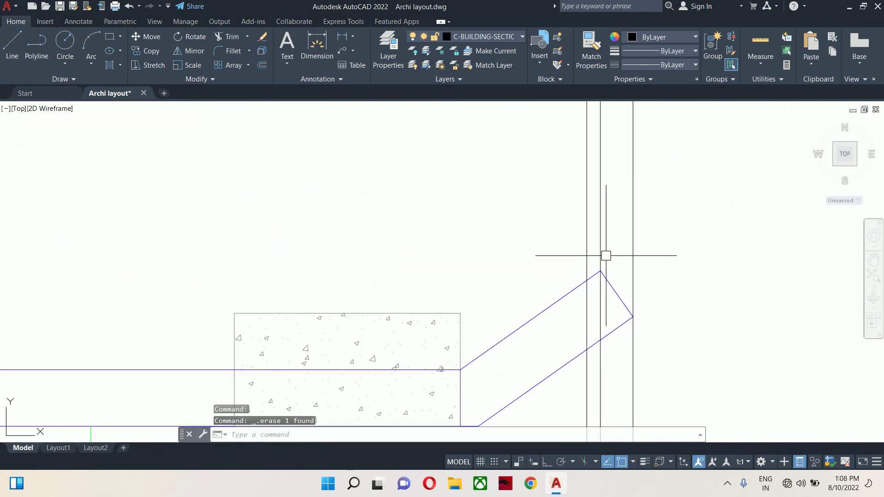
click(606, 254)
click(565, 222)
key(Delete)
scroll(584, 225, down, 5)
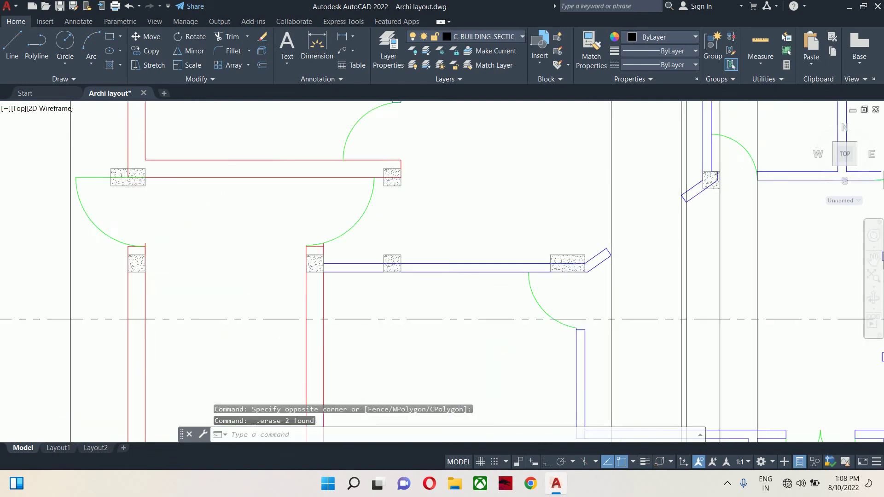
scroll(616, 249, down, 4)
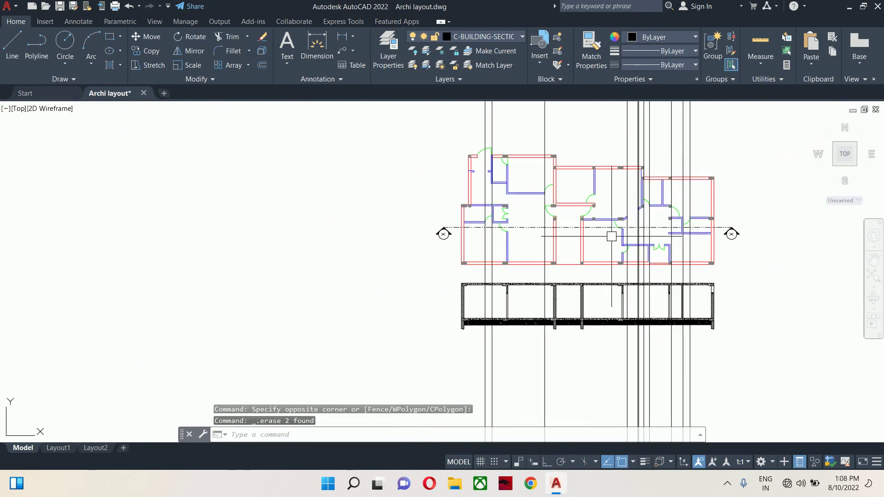
scroll(623, 233, up, 2)
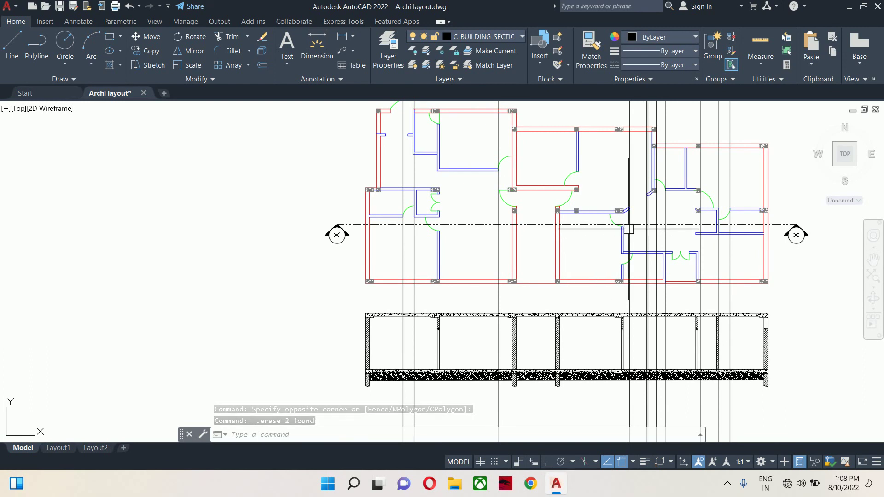
scroll(731, 282, down, 4)
scroll(706, 267, up, 2)
key(Escape)
key(Escape)
key(Escape)
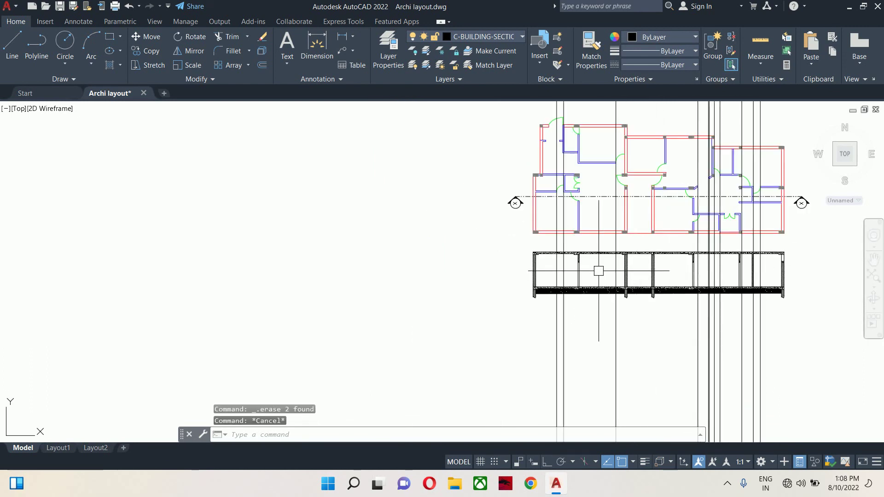
text(tr)
key(Return)
scroll(597, 267, up, 6)
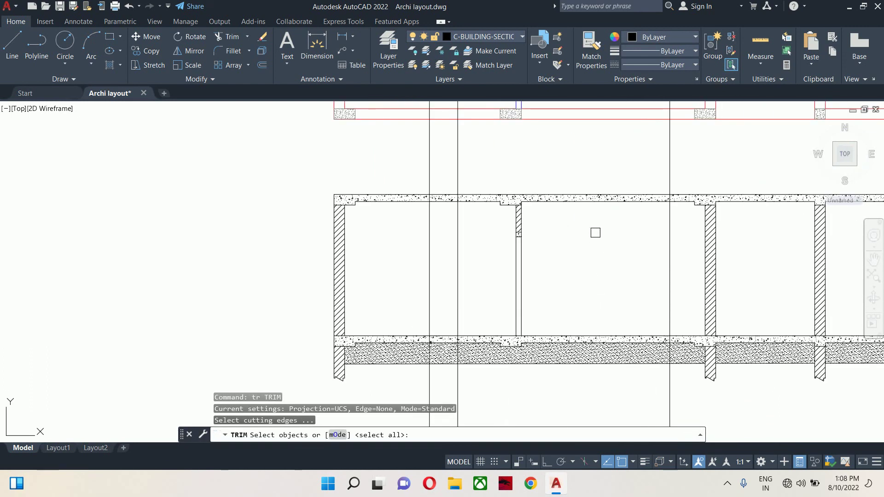
key(Escape)
Step: Draw a horizontal construction line along the underside of the section's roof slab
scroll(486, 216, down, 4)
text(xl)
key(Return)
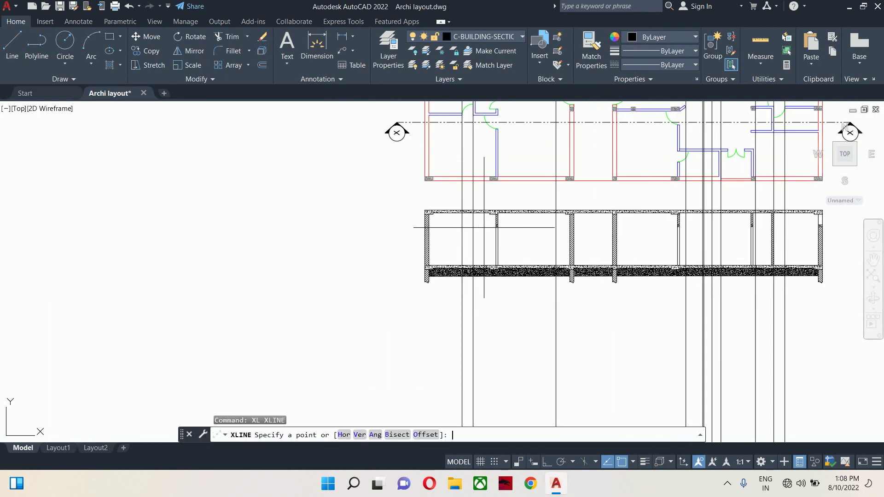
text(h)
key(Return)
scroll(442, 213, up, 6)
scroll(380, 211, up, 2)
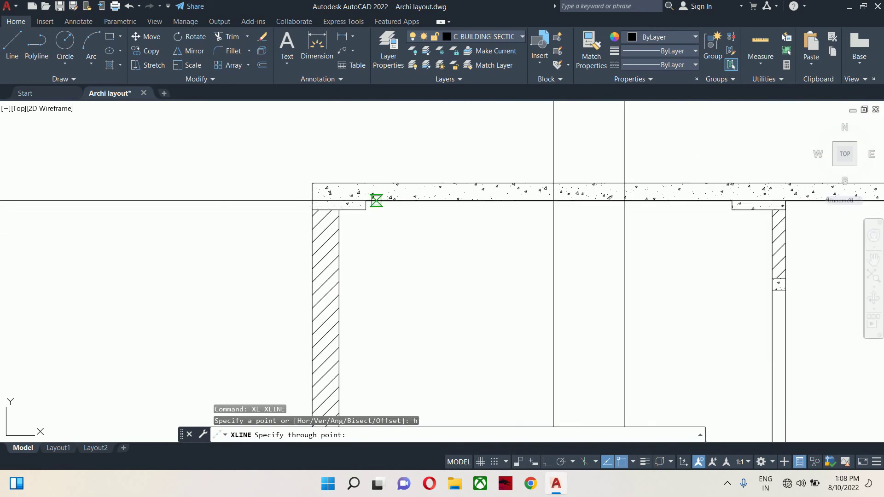
click(365, 201)
key(Escape)
Step: Trim all vertical construction lines below the floor, using the roof-slab construction line and the floor slab's top edge as cutting edges
scroll(430, 233, down, 4)
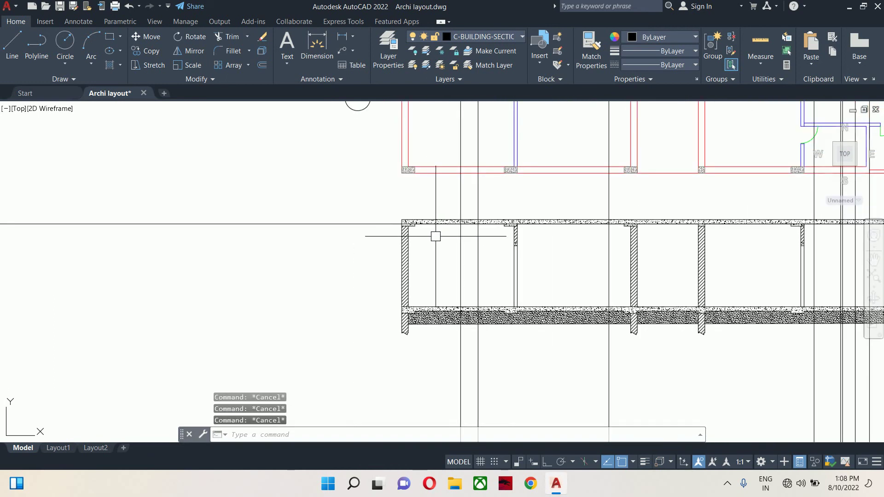
text(tr)
key(Return)
click(350, 223)
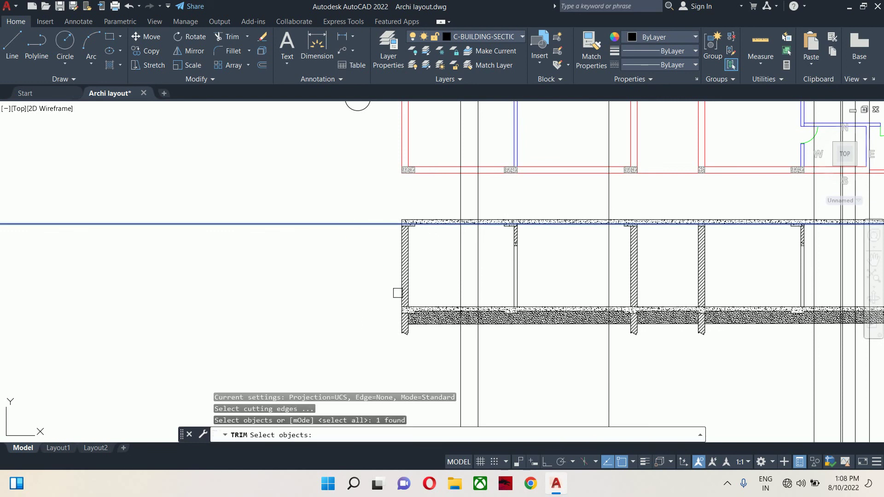
scroll(437, 307, up, 2)
click(438, 308)
scroll(440, 309, down, 6)
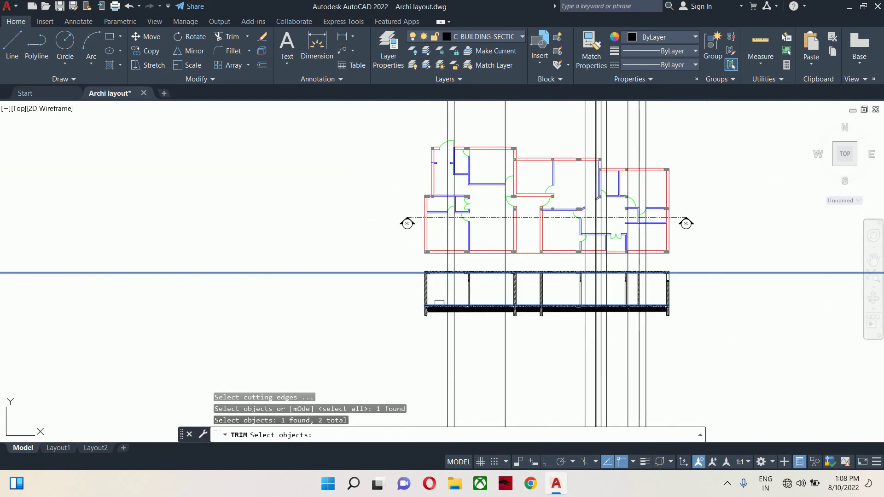
key(Return)
click(745, 364)
click(286, 347)
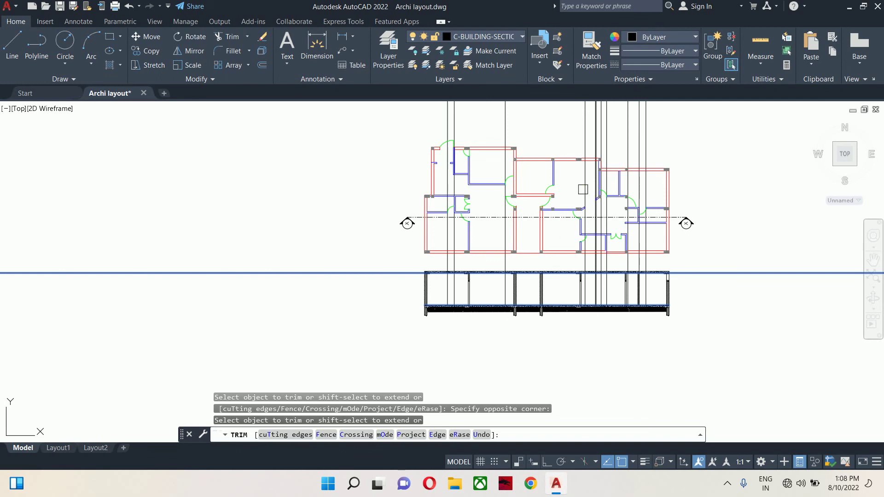
Step: Trim all vertical construction lines above the underside of the roof slab and end the command
middle_drag(583, 189, 529, 277)
click(657, 189)
click(352, 143)
key(Escape)
key(Escape)
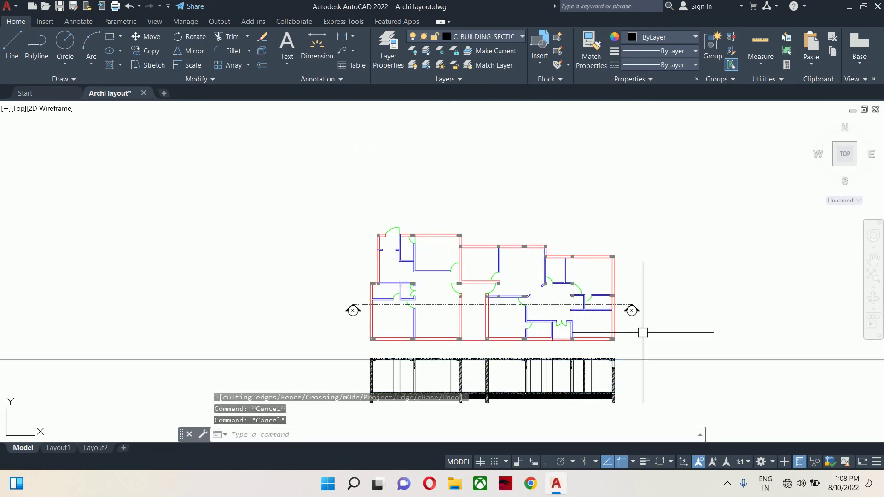
Step: Erase the horizontal construction line along the underside of the roof slab
click(685, 358)
click(695, 375)
click(655, 332)
key(Delete)
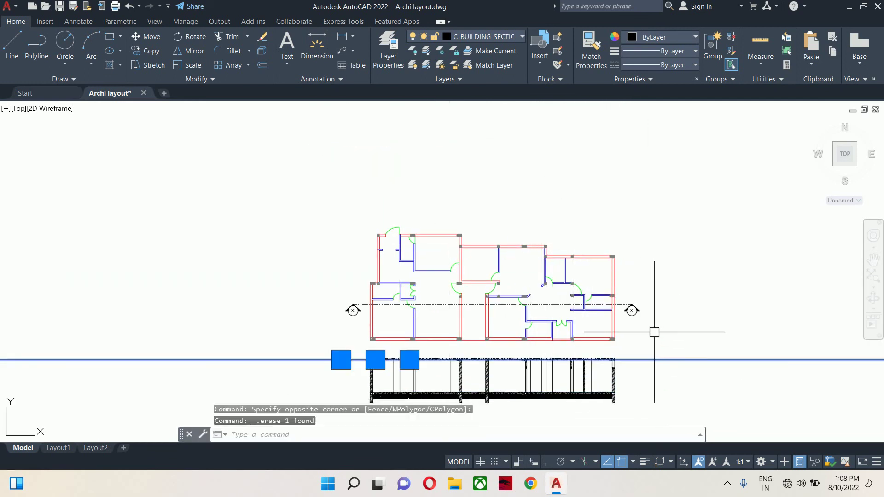
scroll(488, 369, up, 5)
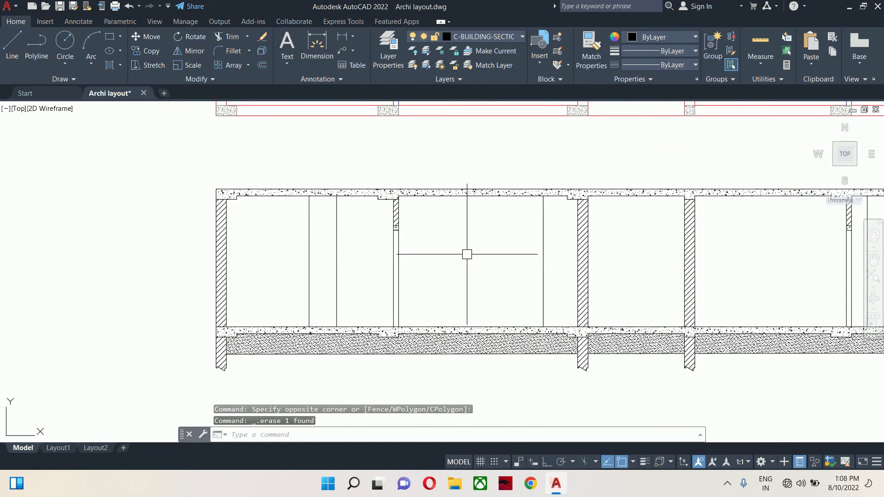
middle_drag(467, 254, 420, 279)
key(Escape)
key(Escape)
key(Escape)
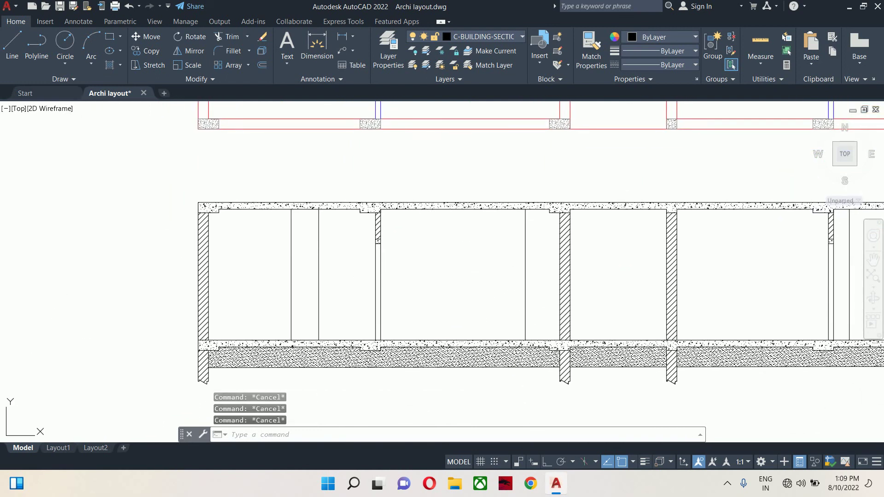
Step: Offset the floor slab's top line 7' upward to mark the door head height
scroll(406, 320, down, 5)
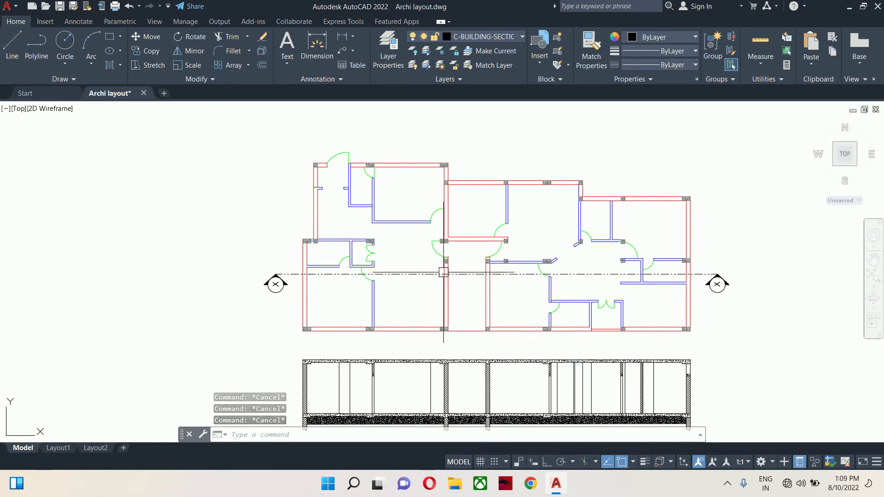
scroll(481, 217, down, 2)
scroll(426, 265, up, 6)
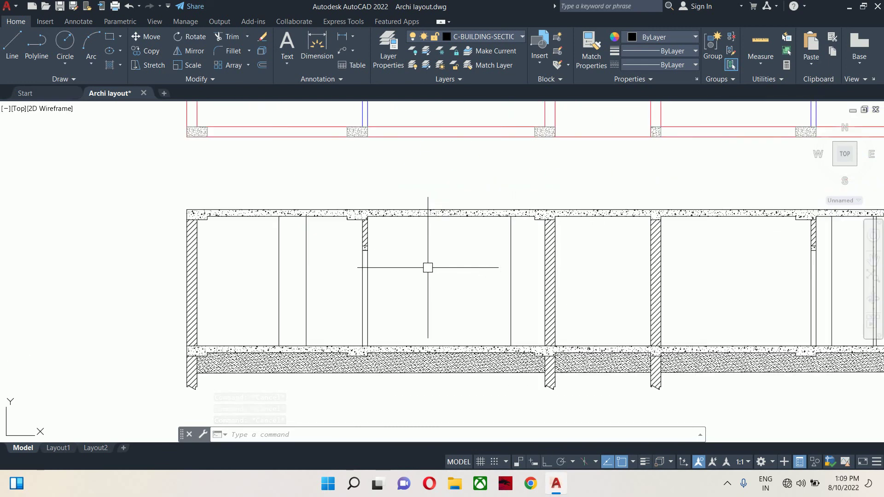
middle_drag(426, 264, 457, 271)
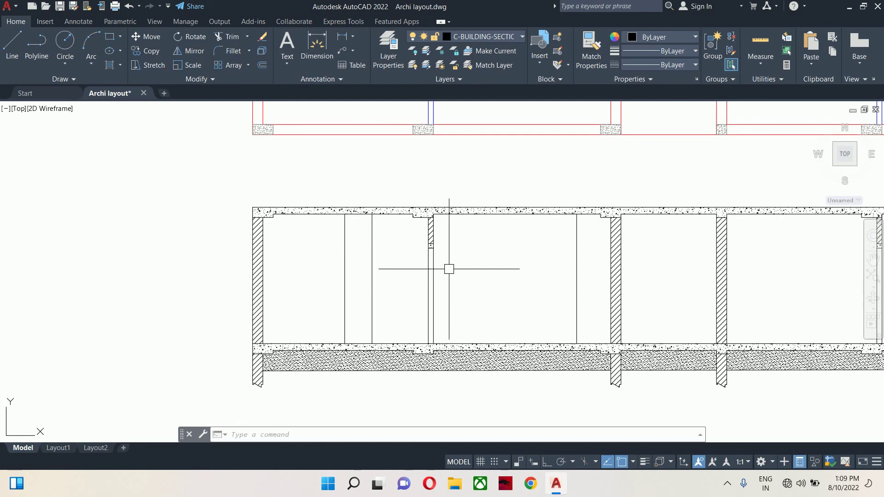
key(Return)
text(7)
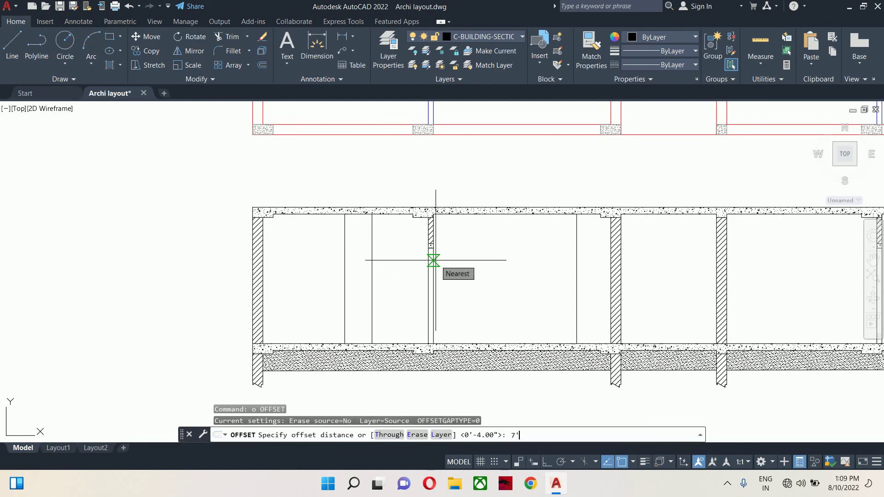
key(Return)
click(483, 342)
click(393, 271)
key(Escape)
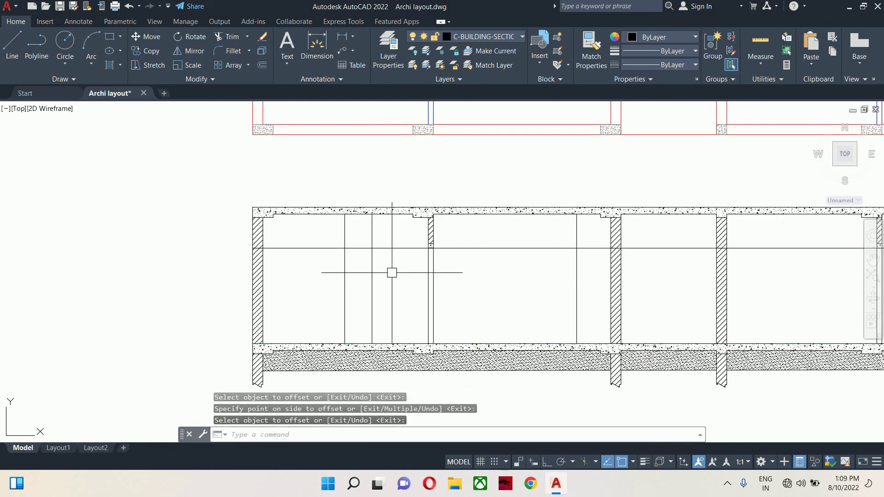
Step: Trim the 7' head line and the two jamb lines in the leftmost room to a rectangular door outline
scroll(362, 271, up, 5)
middle_drag(361, 271, 478, 388)
key(Escape)
key(Escape)
middle_drag(411, 340, 433, 414)
text(tr)
key(Return)
key(Return)
click(341, 313)
click(244, 213)
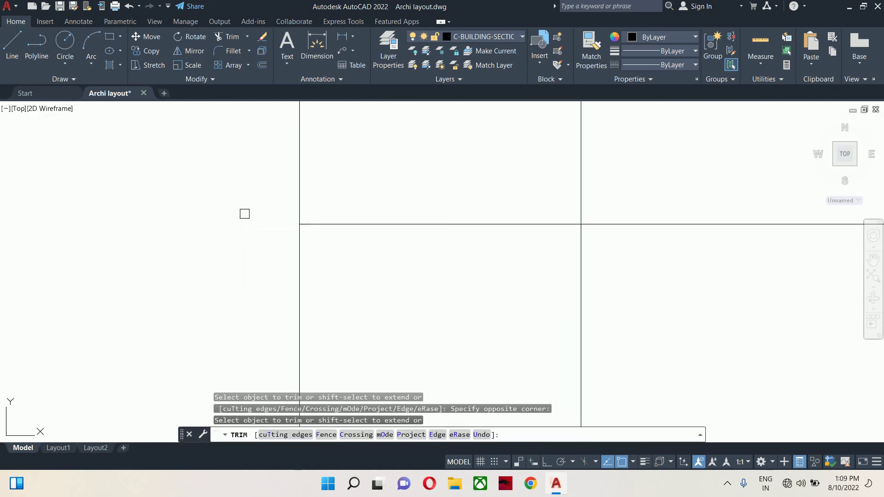
click(245, 196)
click(603, 203)
click(604, 203)
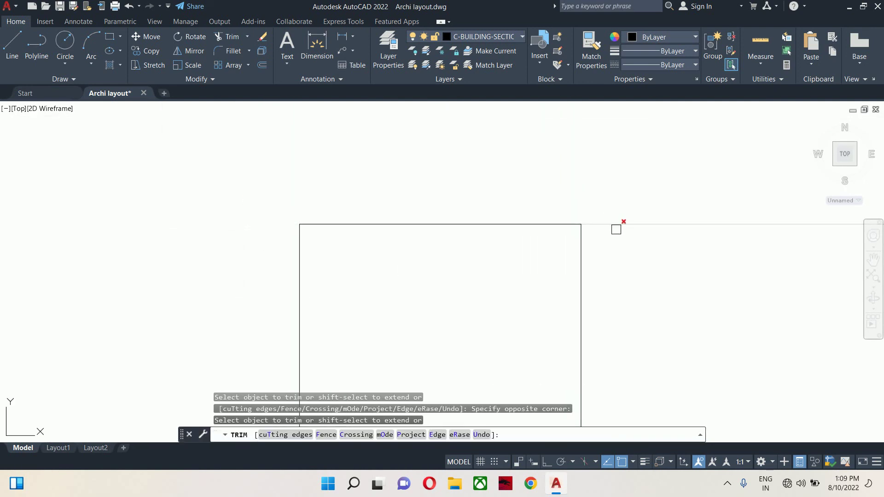
Step: Trim the vertical line in the second room above the door-head line, forming the door's upper corner
middle_drag(616, 230, 582, 263)
scroll(478, 261, down, 3)
scroll(488, 272, down, 2)
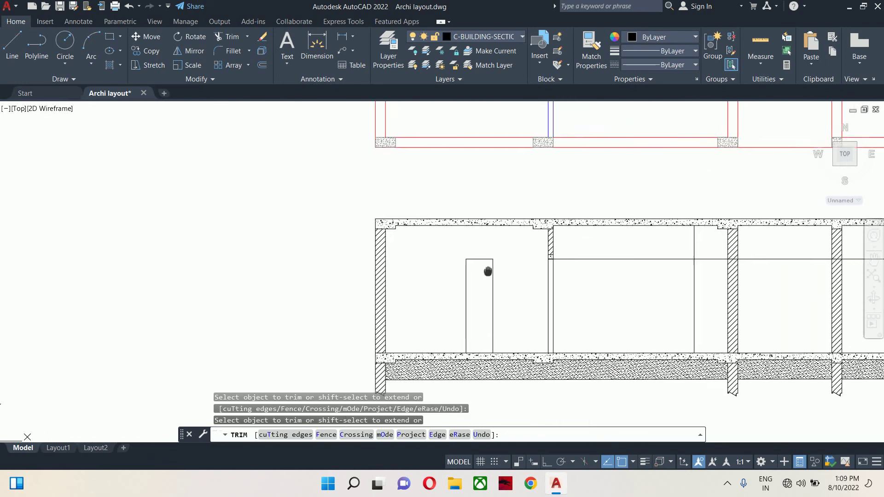
middle_drag(488, 272, 197, 274)
middle_drag(312, 251, 4, 256)
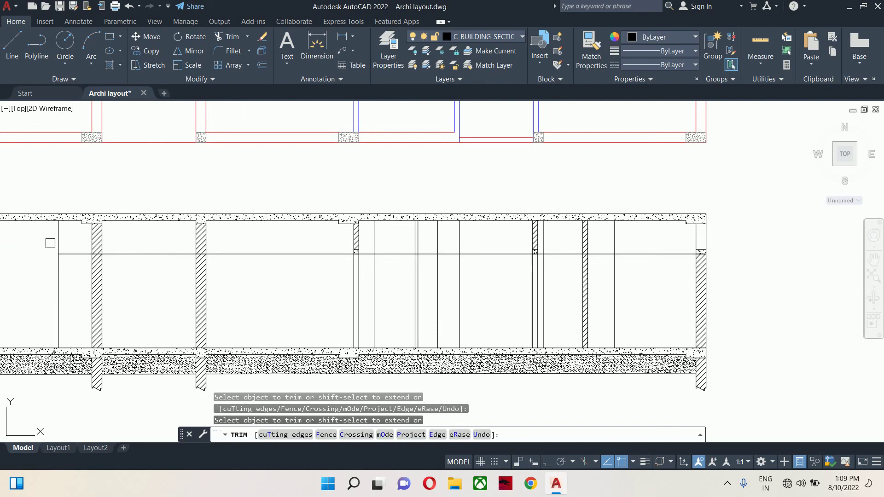
scroll(65, 240, up, 4)
click(132, 255)
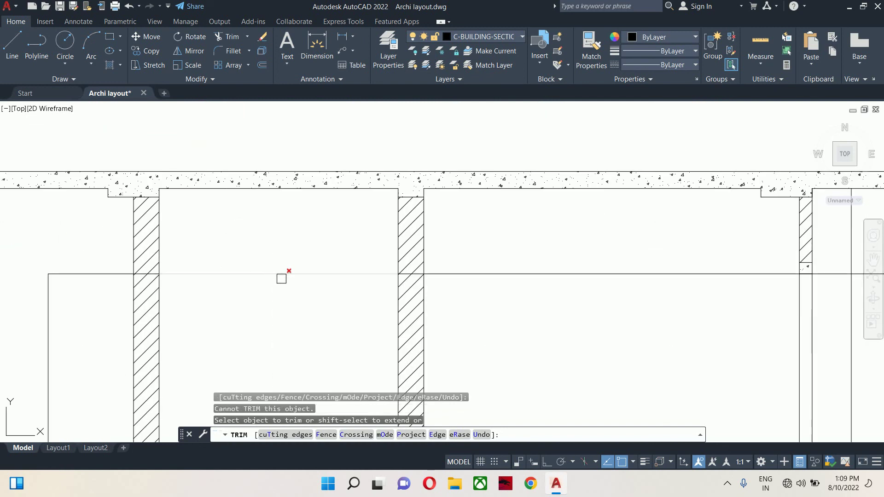
Step: Try trimming the door-head line between the two middle full-height hatched walls
middle_drag(281, 279, 462, 348)
scroll(488, 327, down, 2)
scroll(503, 408, down, 4)
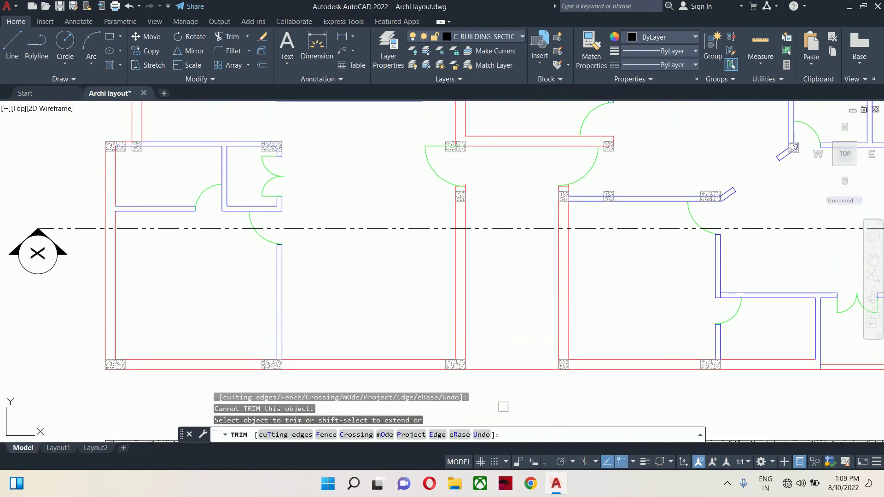
scroll(494, 312, up, 2)
middle_drag(493, 312, 460, 187)
scroll(449, 343, up, 4)
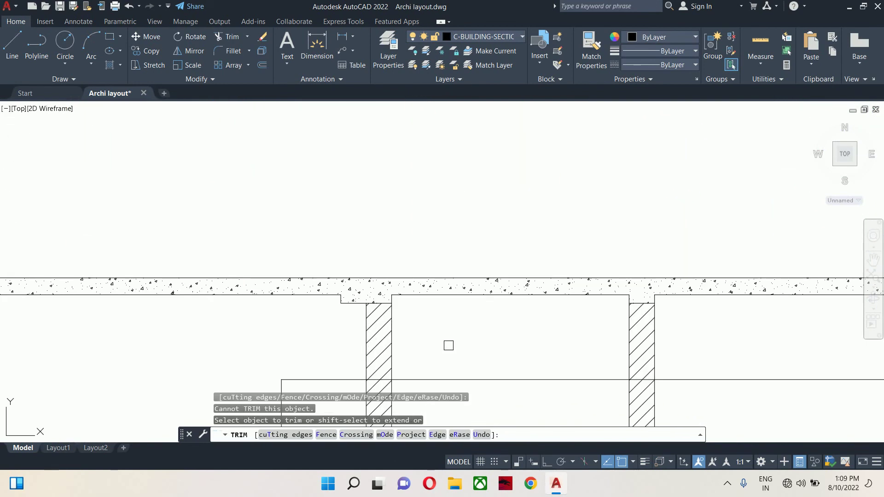
mouse_move(448, 345)
middle_down()
mouse_move(336, 290)
mouse_move(306, 291)
middle_up()
click(296, 300)
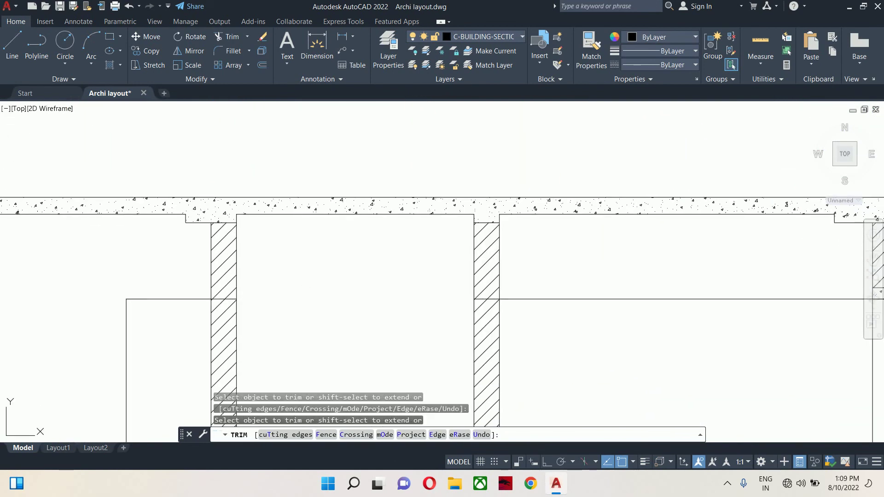
scroll(221, 295, up, 2)
scroll(383, 298, down, 6)
key(ctrl+z)
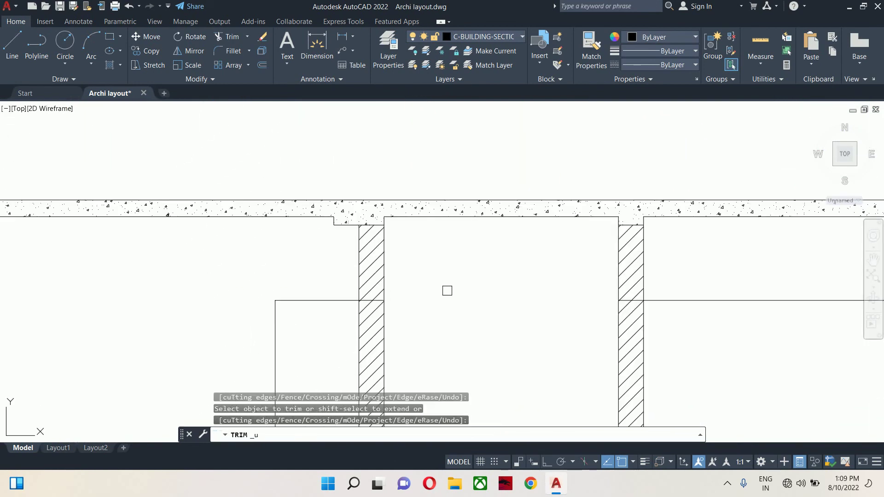
Step: Trim the door-head line back to the right face of the first middle hatched wall
scroll(431, 316, up, 3)
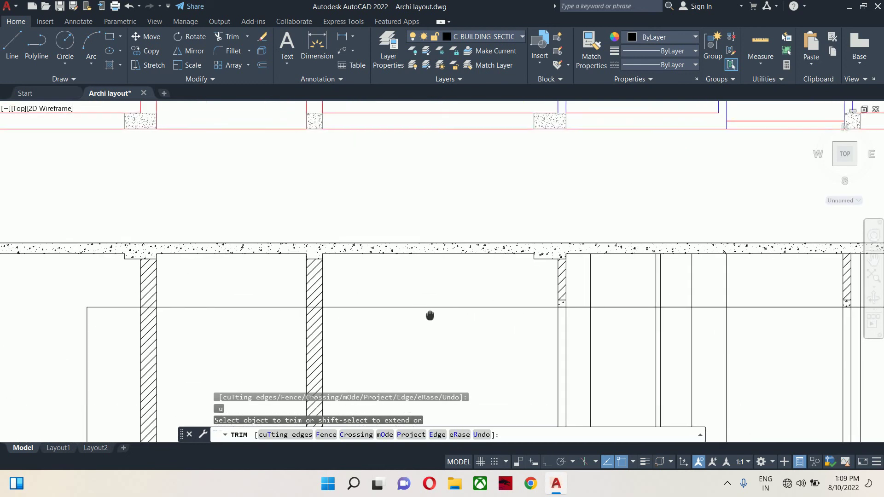
click(391, 306)
scroll(390, 306, up, 3)
middle_drag(131, 266, 41, 191)
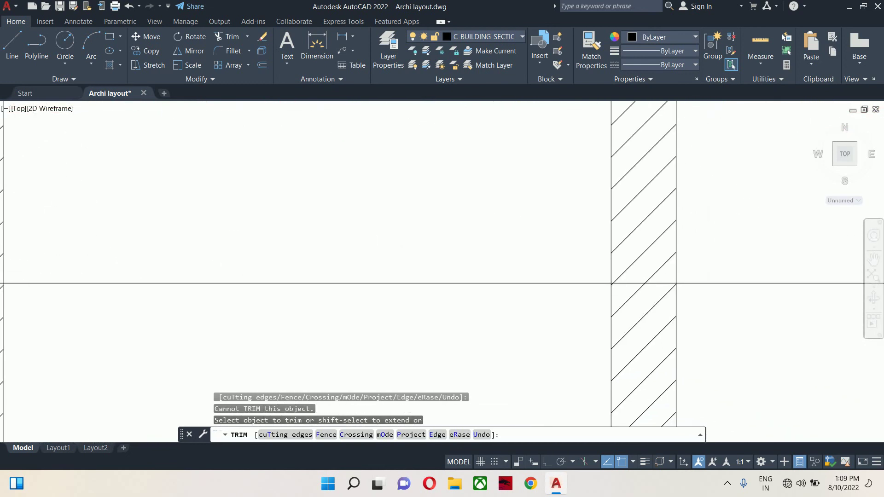
mouse_move(16, 239)
middle_down()
mouse_move(42, 263)
mouse_move(154, 244)
mouse_move(54, 195)
middle_up()
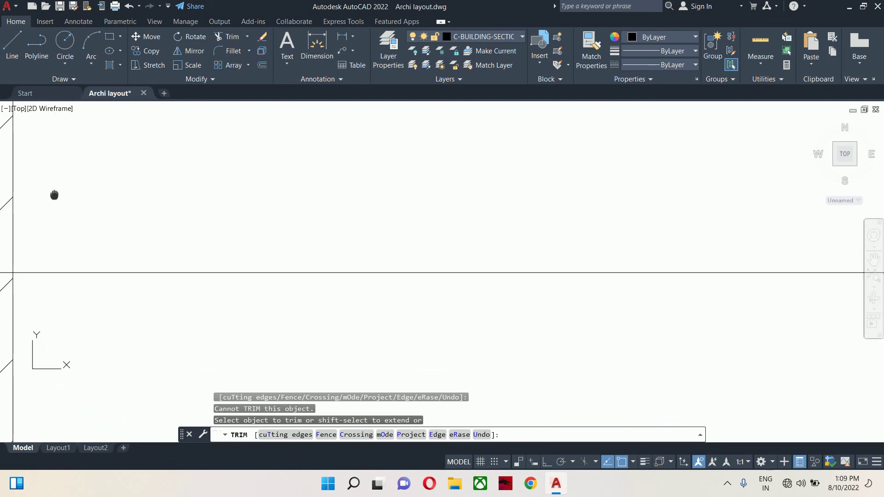
click(290, 272)
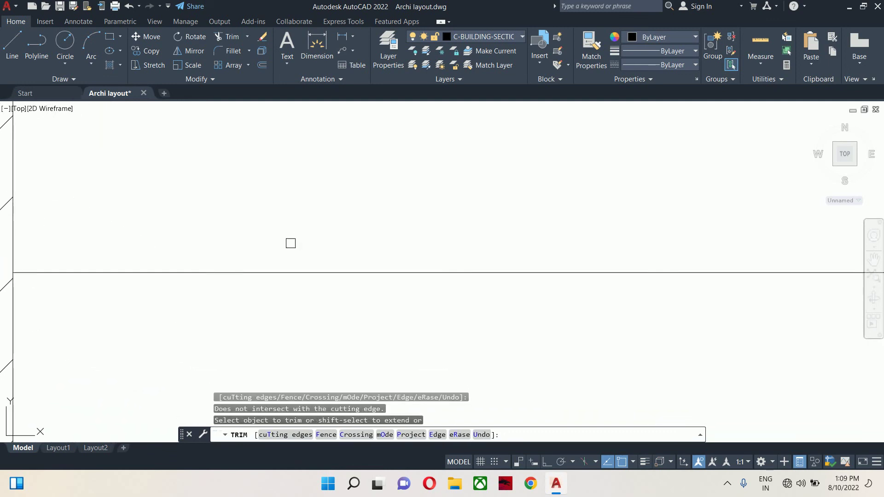
Step: Trim the remaining pieces of the door-head line inside the first middle hatched wall
scroll(290, 242, down, 8)
scroll(300, 242, up, 4)
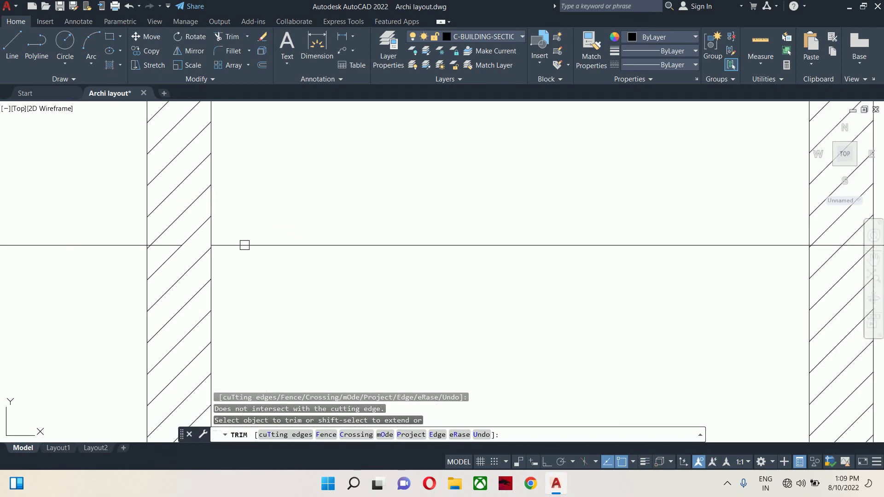
click(157, 247)
scroll(152, 249, up, 6)
click(209, 230)
click(183, 241)
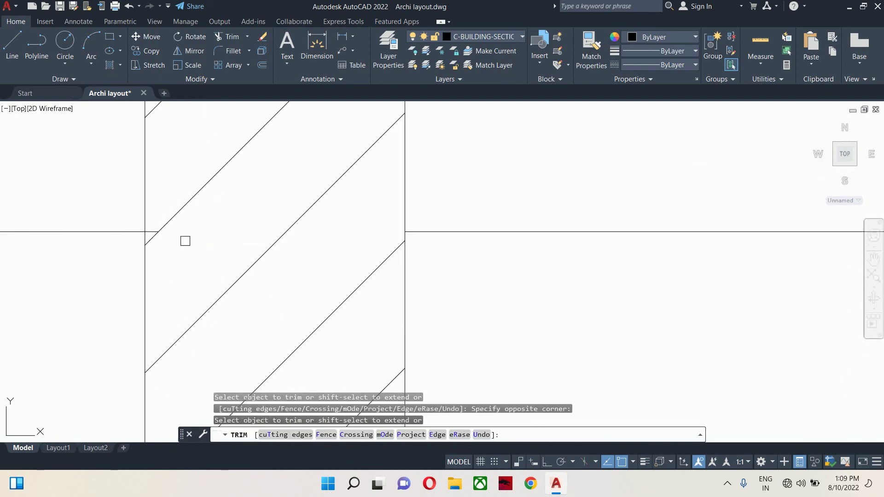
scroll(183, 241, up, 4)
click(116, 219)
scroll(257, 209, down, 10)
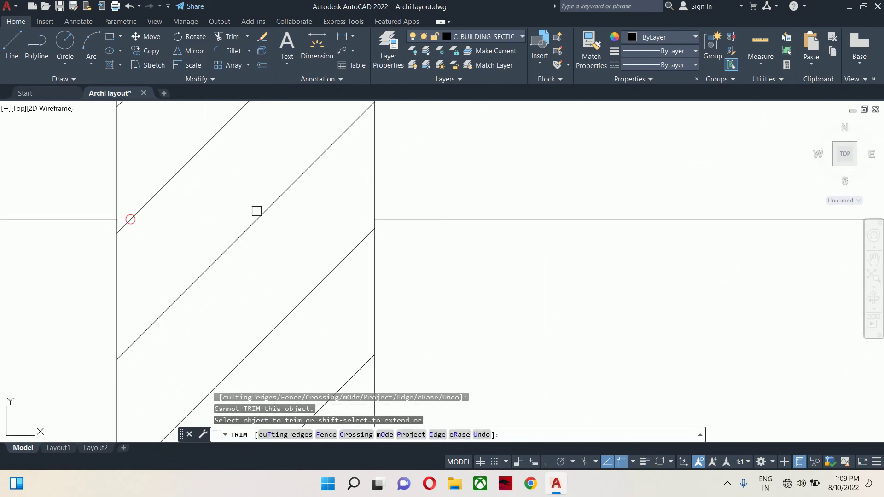
Step: Trim the first vertical line right of the next lintel wall above the door-head line
middle_drag(405, 250, 392, 335)
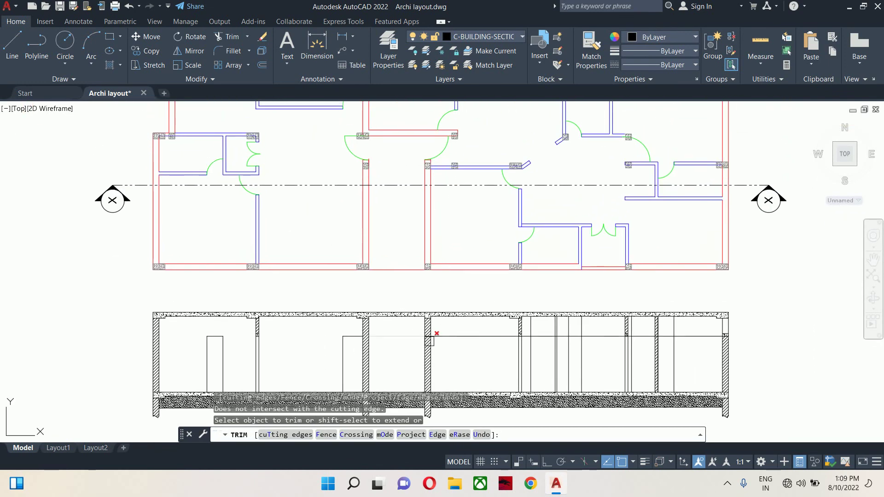
click(440, 144)
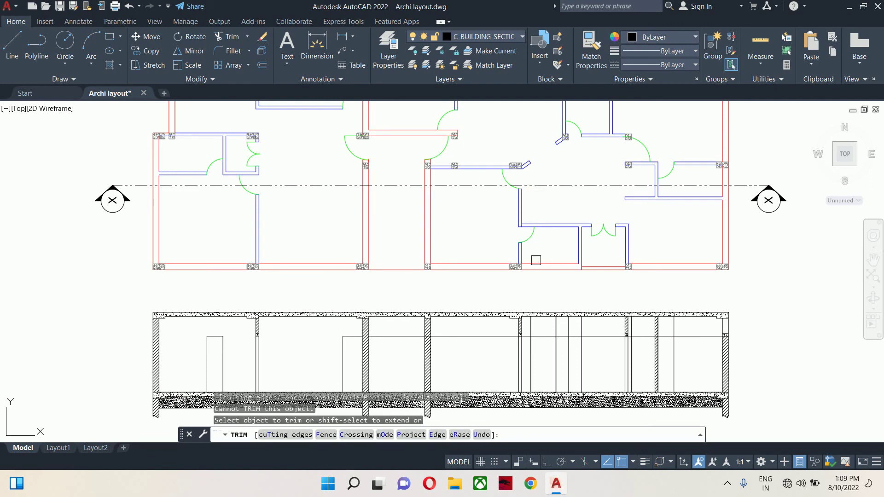
scroll(550, 356, up, 6)
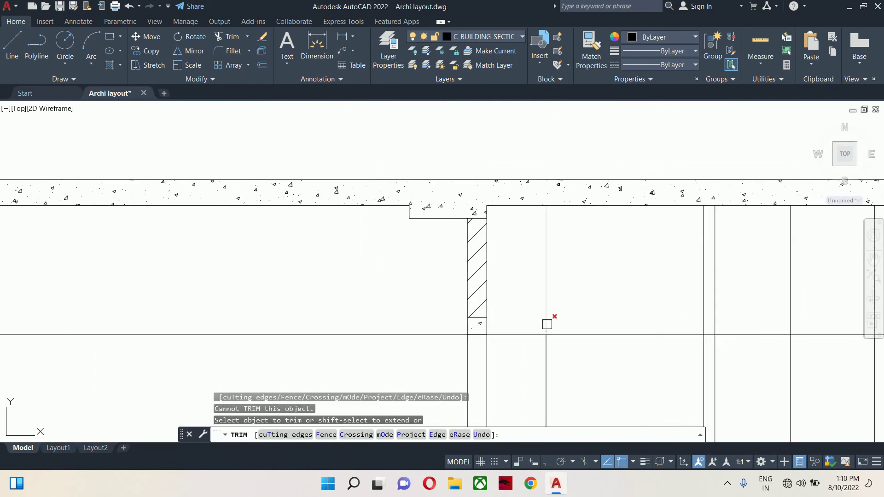
click(542, 303)
click(556, 295)
middle_drag(545, 295, 50, 239)
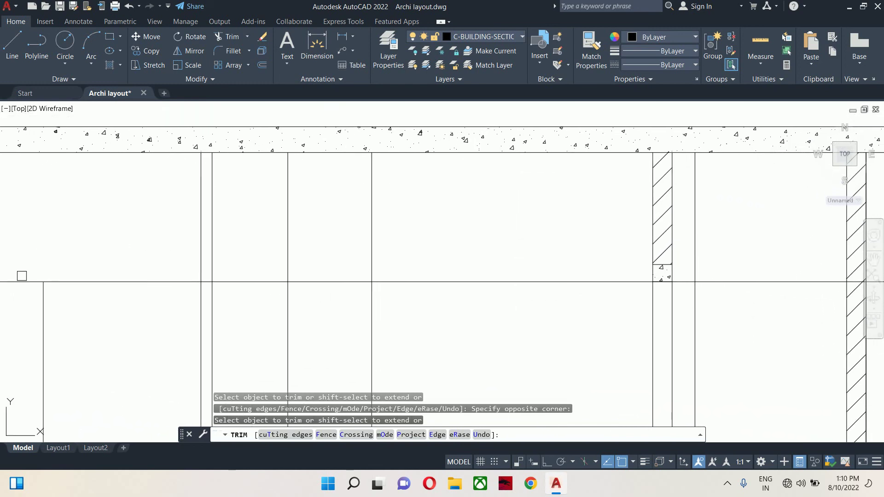
Step: Trim the door-head line on both sides of the first door outline and the two projected verticals above that door
click(20, 282)
click(158, 231)
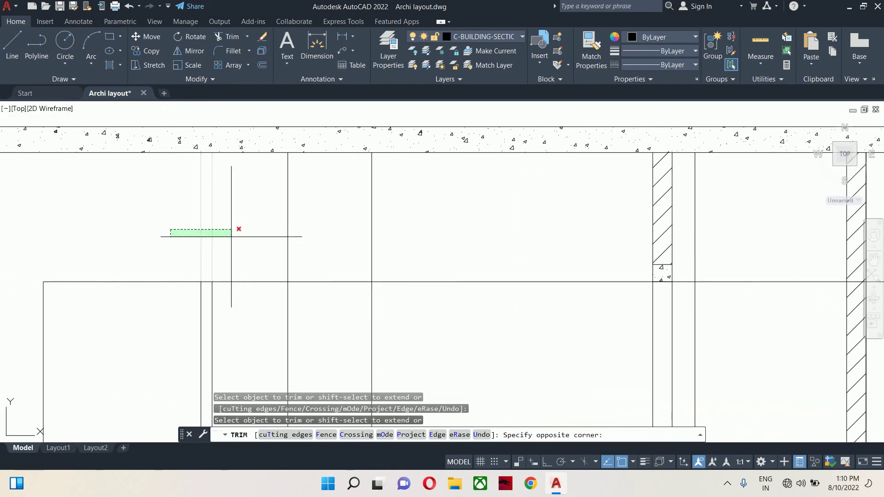
click(238, 233)
scroll(243, 272, down, 5)
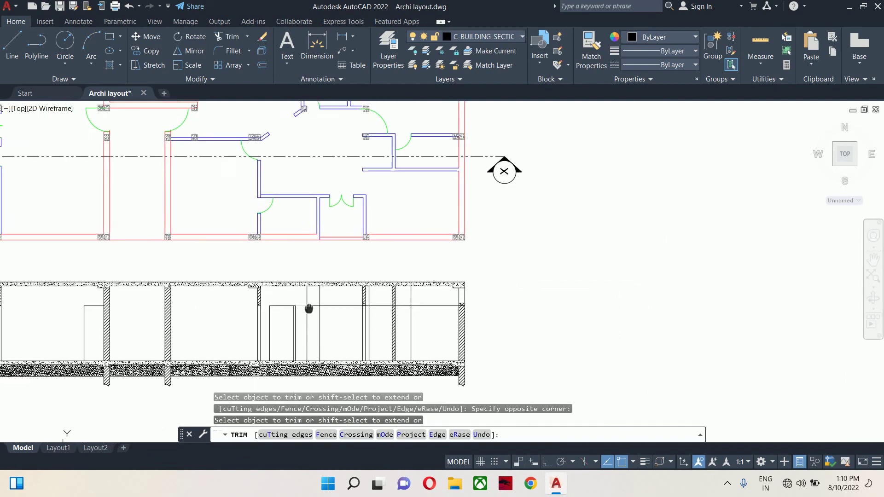
mouse_move(307, 309)
middle_down()
mouse_move(401, 368)
mouse_move(424, 340)
middle_up()
scroll(418, 360, up, 4)
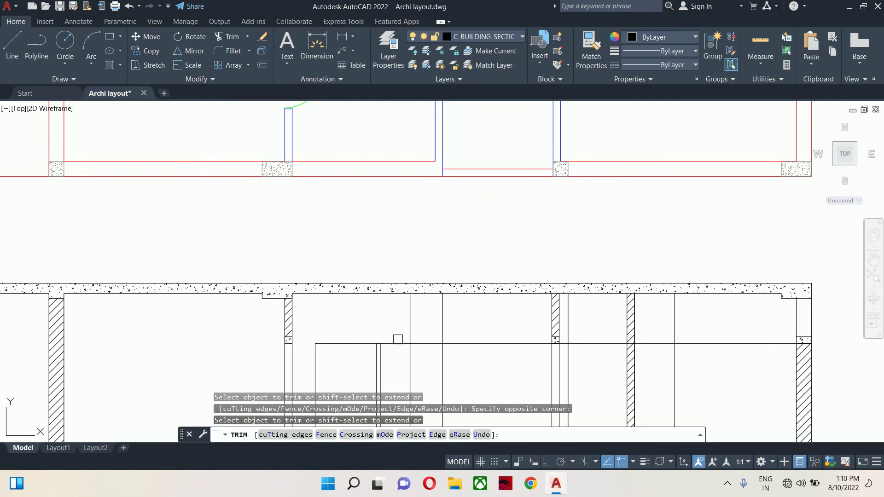
scroll(393, 334, down, 4)
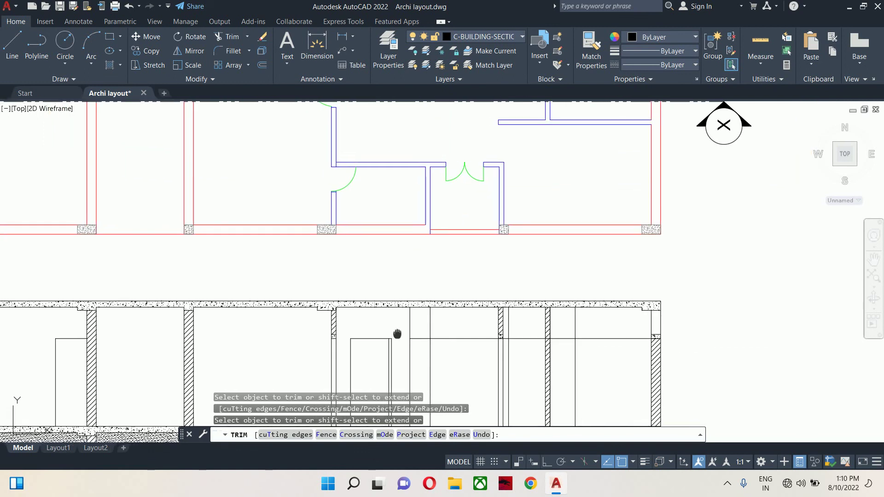
Step: Trim the right-hand projected vertical of the next door opening above the door-head line
scroll(450, 163, down, 2)
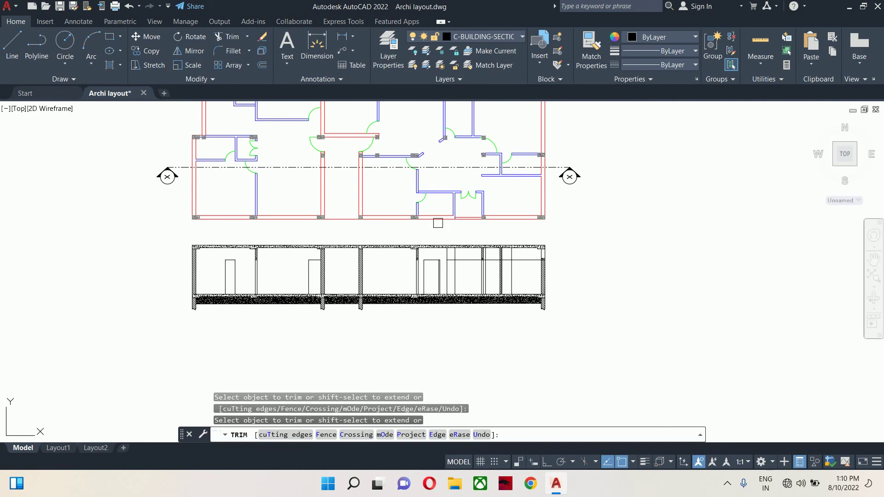
click(441, 143)
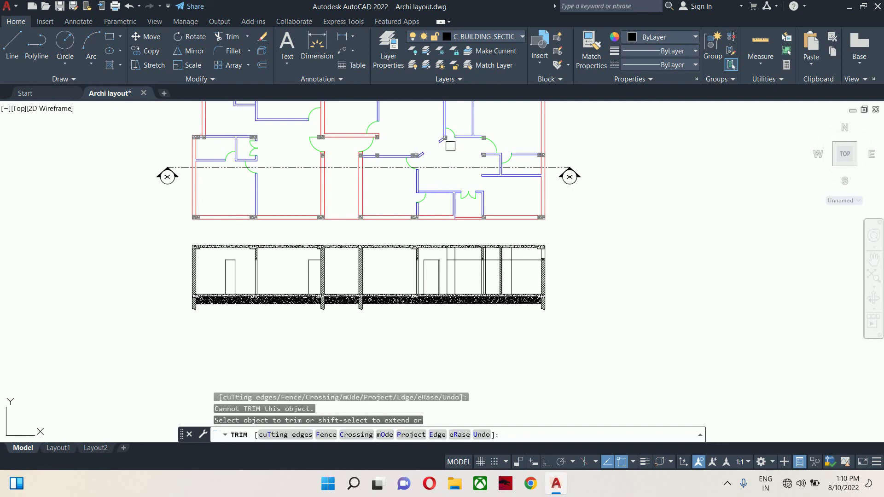
scroll(450, 257, up, 2)
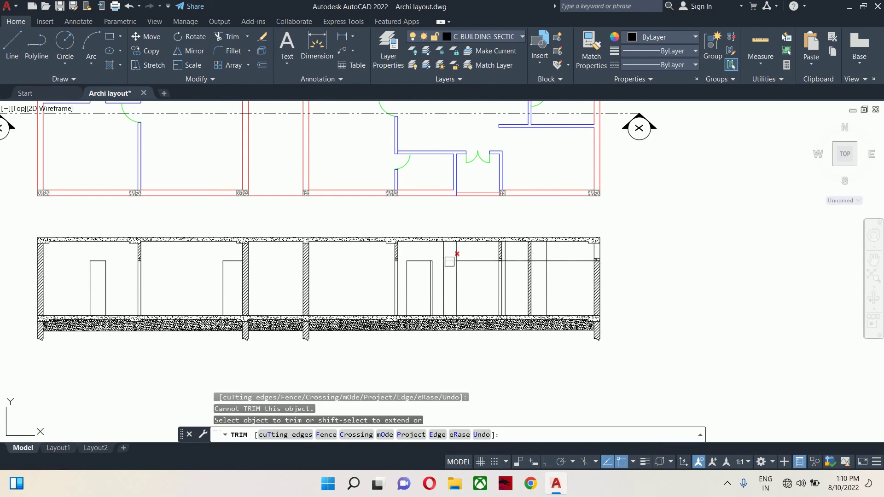
mouse_move(450, 261)
middle_down()
mouse_move(507, 349)
mouse_move(514, 346)
middle_up()
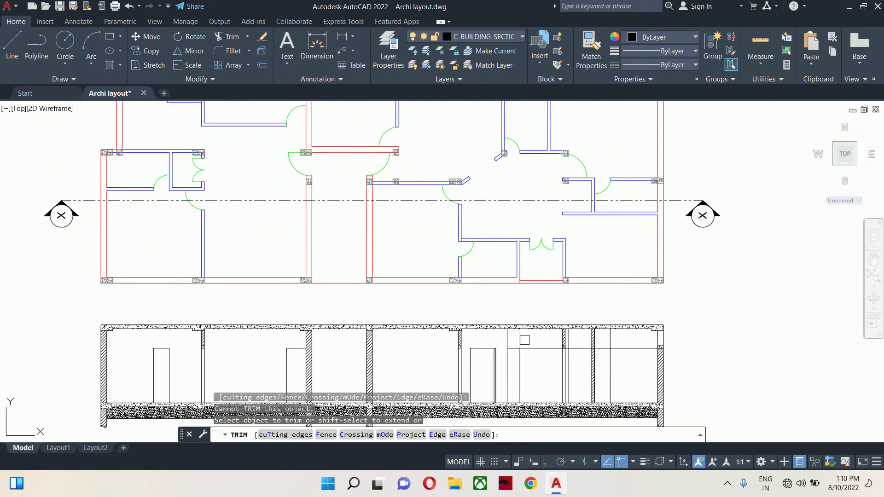
scroll(524, 339, up, 2)
click(512, 335)
scroll(322, 286, down, 2)
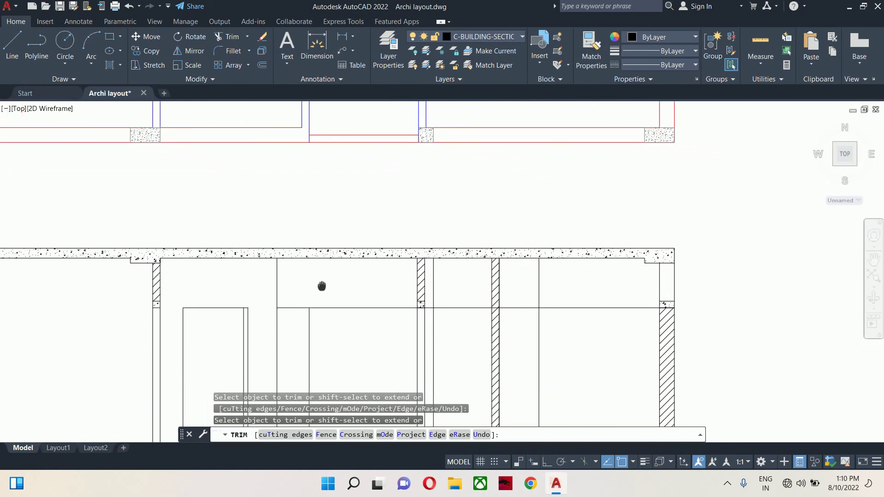
Step: Trim the door-head line between the second door opening and the projected vertical just right of the lintel wall
middle_drag(322, 286, 318, 369)
scroll(371, 209, down, 3)
click(371, 209)
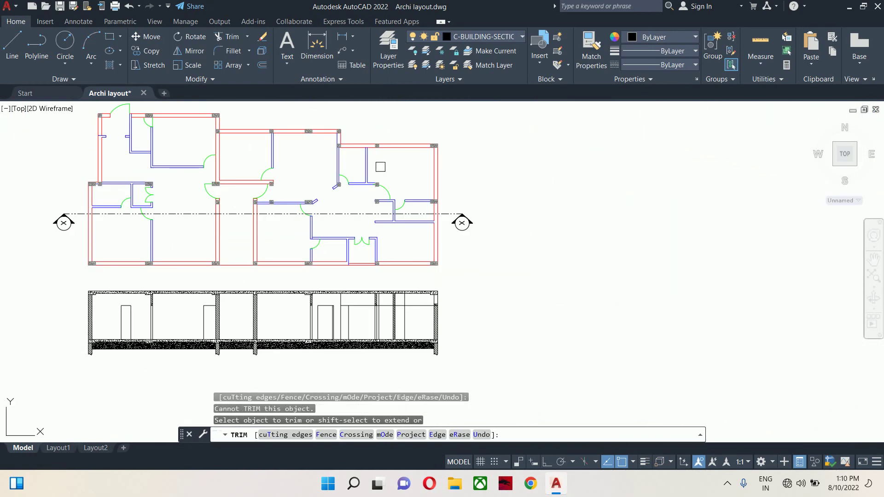
click(369, 168)
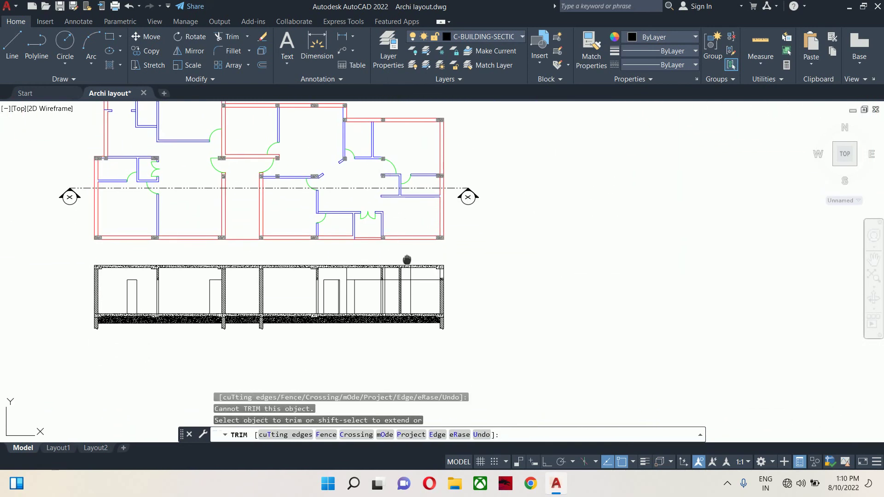
middle_drag(405, 259, 386, 188)
scroll(386, 188, up, 5)
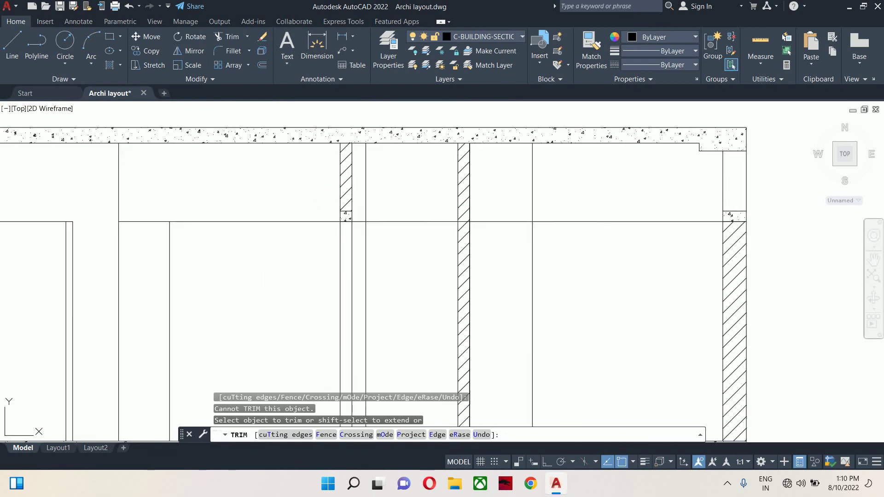
mouse_move(301, 202)
middle_down()
mouse_move(193, 174)
mouse_move(73, 190)
mouse_move(230, 205)
mouse_move(192, 226)
mouse_move(60, 215)
middle_up()
click(183, 232)
scroll(83, 216, up, 5)
click(296, 193)
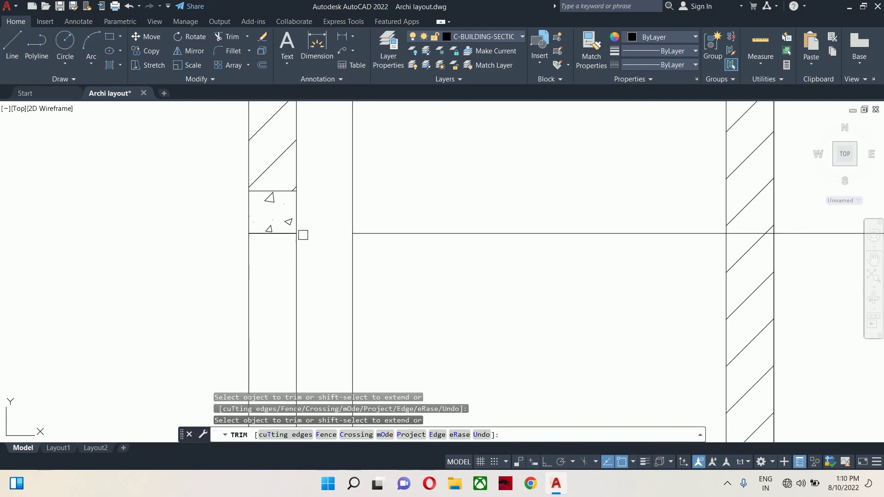
Step: Erase the leftover piece of door-head line beneath the concrete lintel
key(Escape)
click(283, 233)
key(Delete)
scroll(375, 240, down, 5)
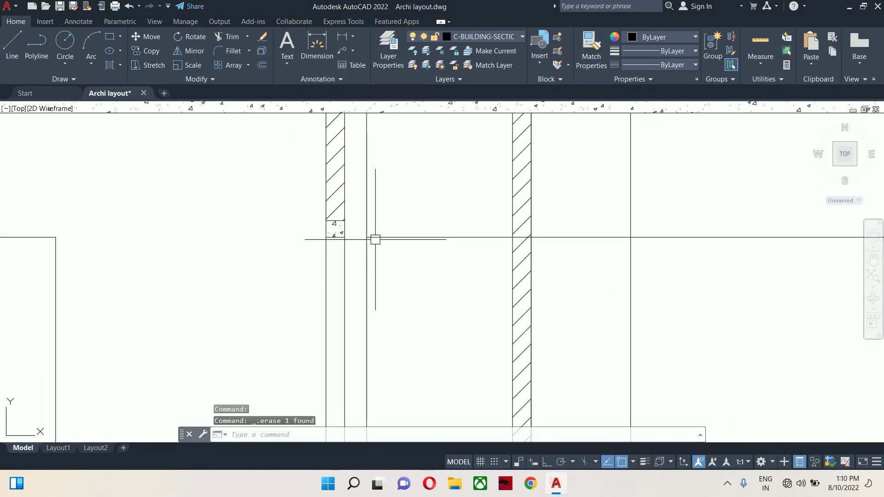
Step: Trim the door-head line from the vertical beside the lintel wall through to the right face of the full-height hatched wall
scroll(403, 247, up, 1)
text(tr)
key(Return)
key(Return)
scroll(454, 243, up, 4)
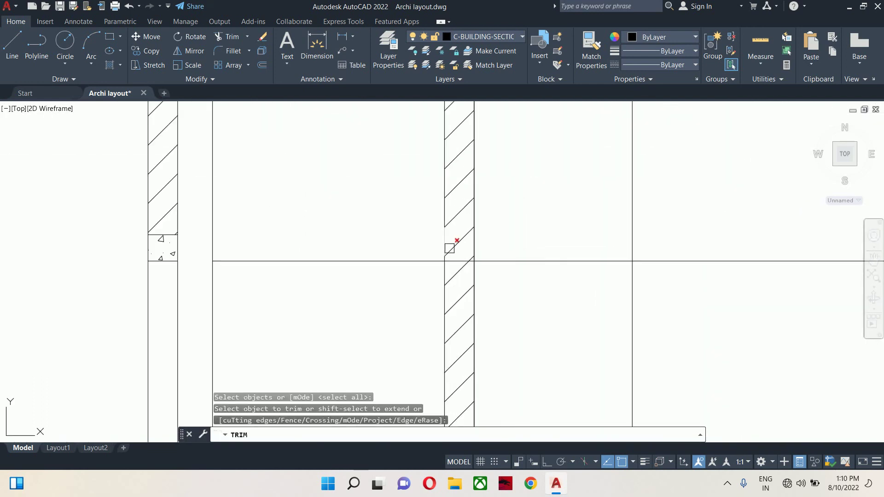
mouse_move(456, 275)
middle_down()
mouse_move(361, 249)
mouse_move(171, 240)
middle_up()
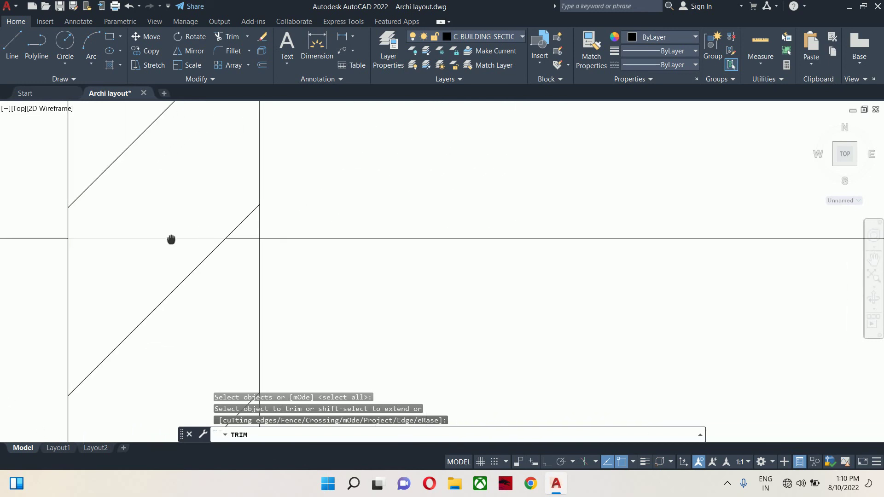
middle_drag(342, 176, 232, 200)
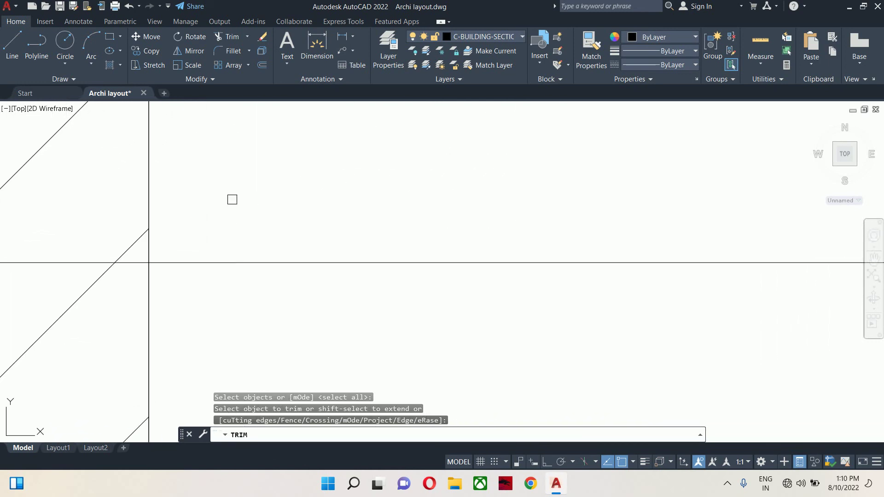
click(104, 263)
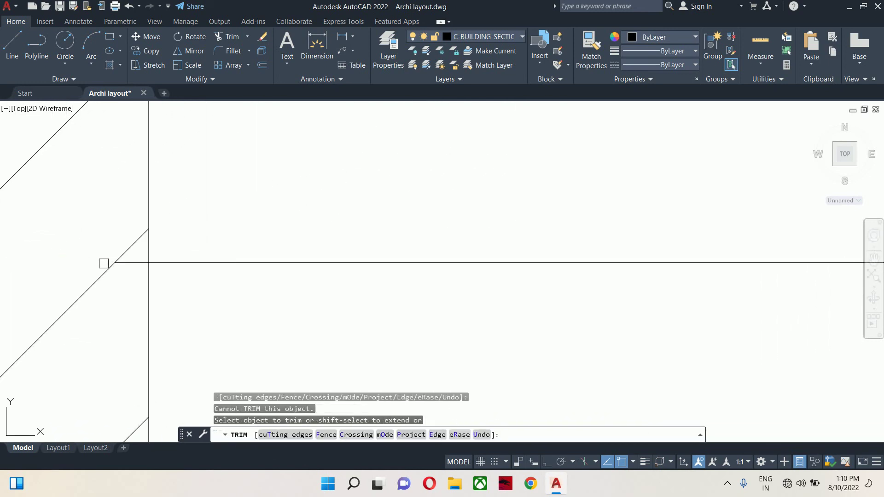
click(133, 265)
Step: Trim the door-head line and the projected vertical beyond their corner, forming the door outline right of the full-height hatched wall
scroll(230, 247, down, 3)
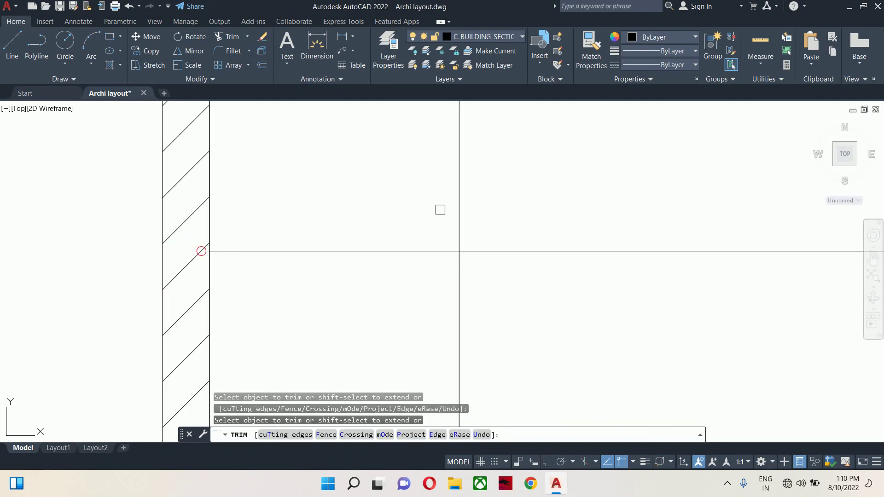
click(486, 247)
scroll(486, 247, down, 4)
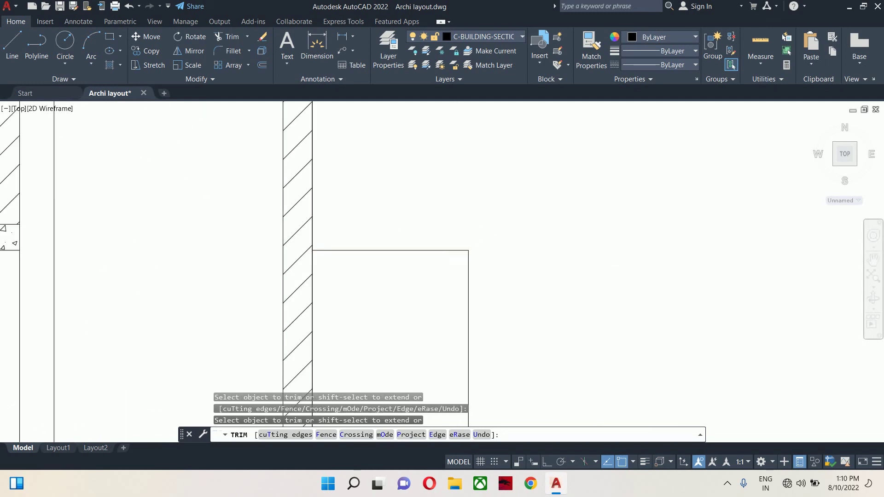
key(Escape)
key(Escape)
key(Escape)
Step: Regenerate the drawing display with the REGEN command
text(regen)
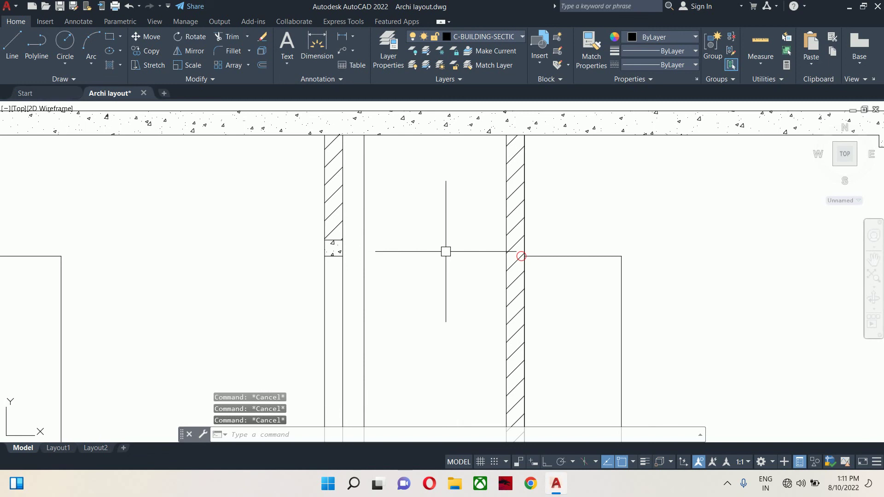
key(Return)
scroll(449, 248, down, 5)
middle_drag(450, 246, 618, 232)
scroll(592, 233, up, 2)
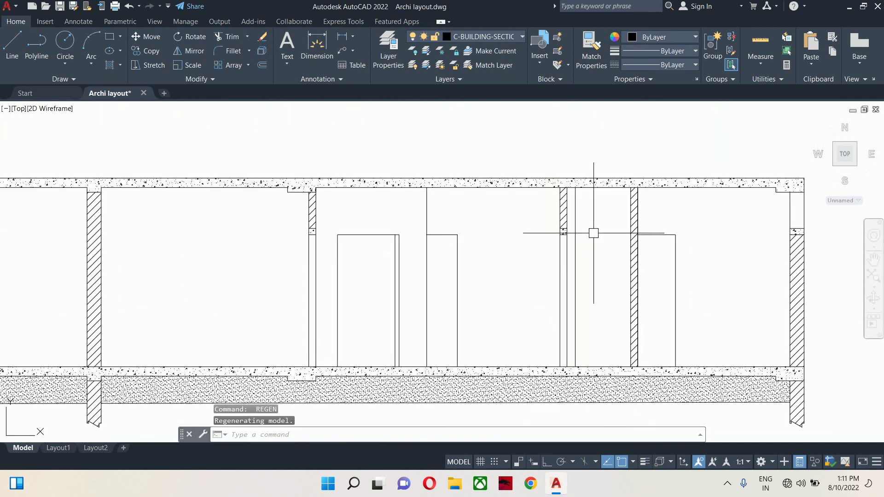
Step: Compare the door outlines and projected lines in the section with the walls and doors in the floor plan above
key(Escape)
key(Escape)
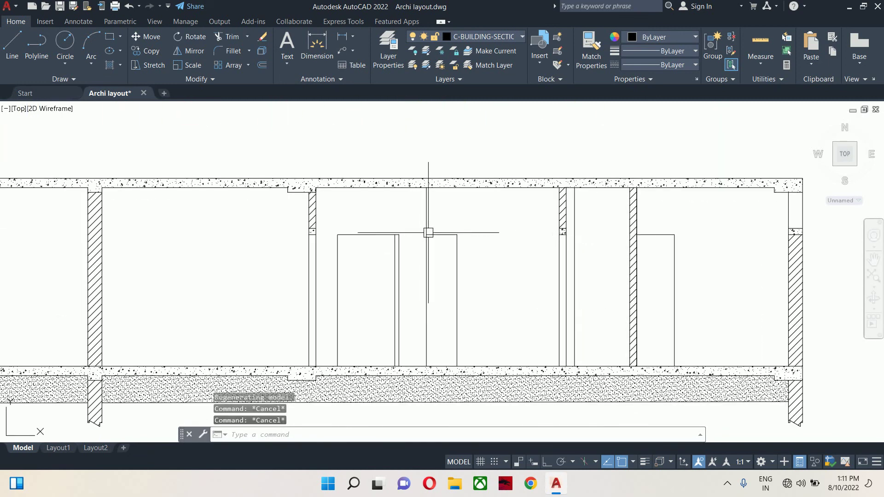
scroll(421, 266, down, 2)
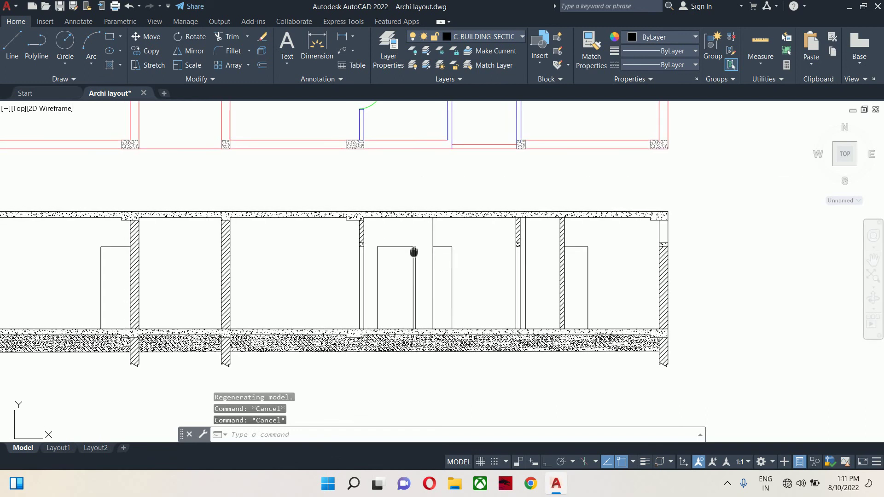
scroll(484, 233, down, 1)
middle_drag(485, 233, 481, 348)
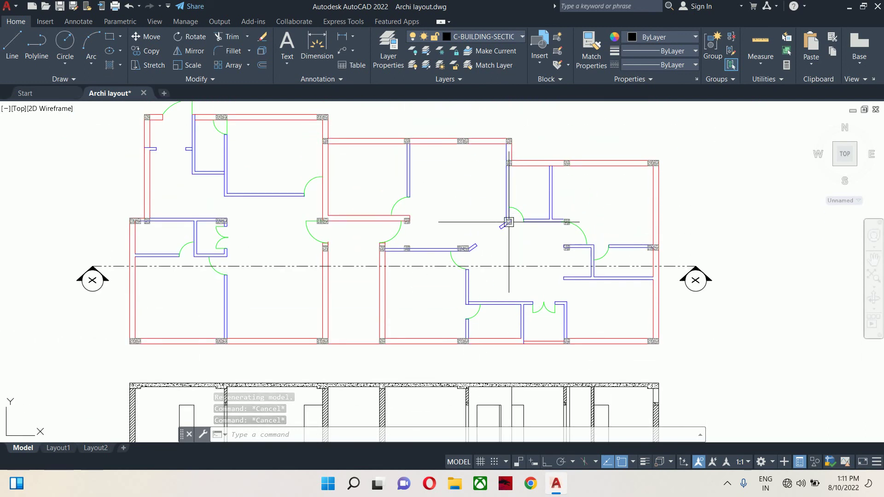
scroll(509, 232, down, 4)
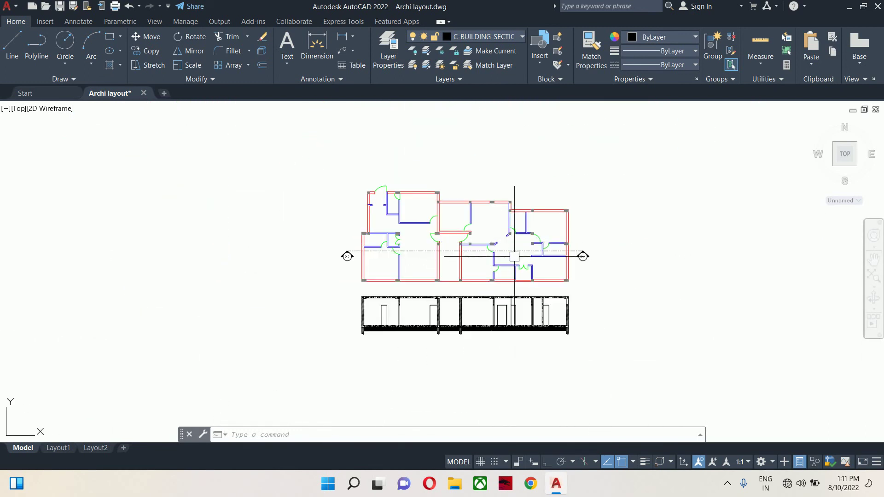
scroll(516, 256, up, 6)
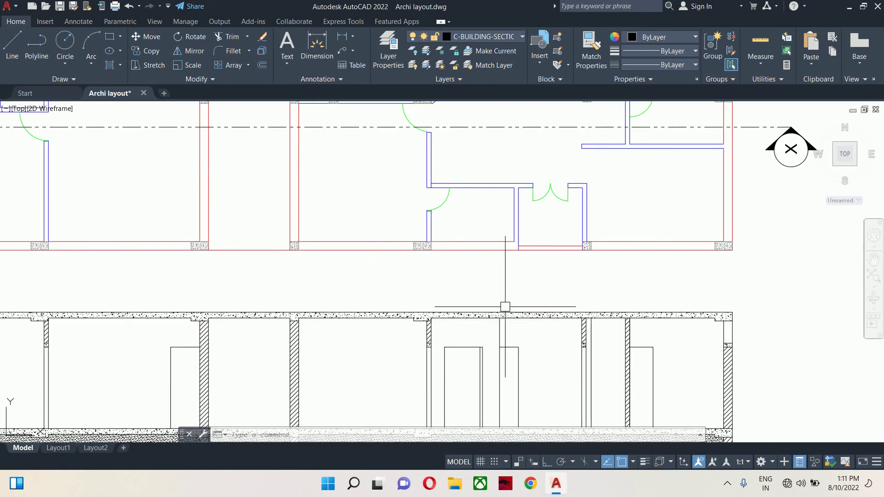
scroll(489, 315, down, 3)
middle_drag(285, 333, 391, 315)
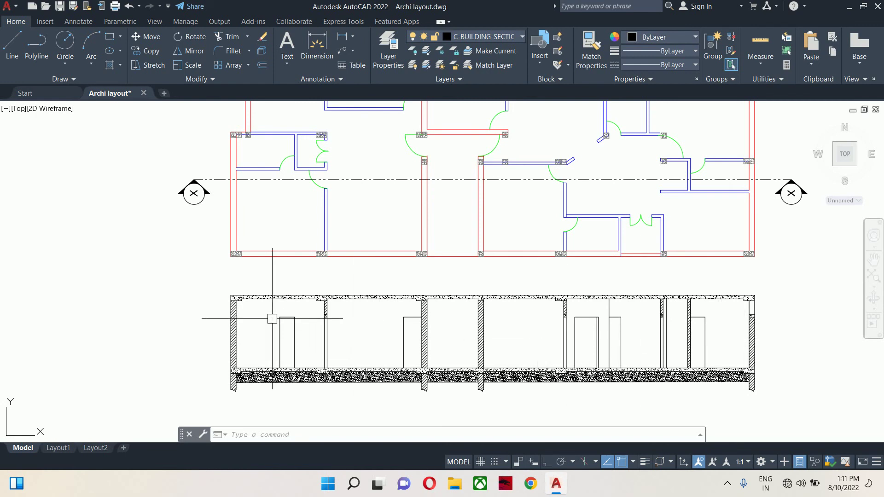
key(Escape)
key(Escape)
key(Escape)
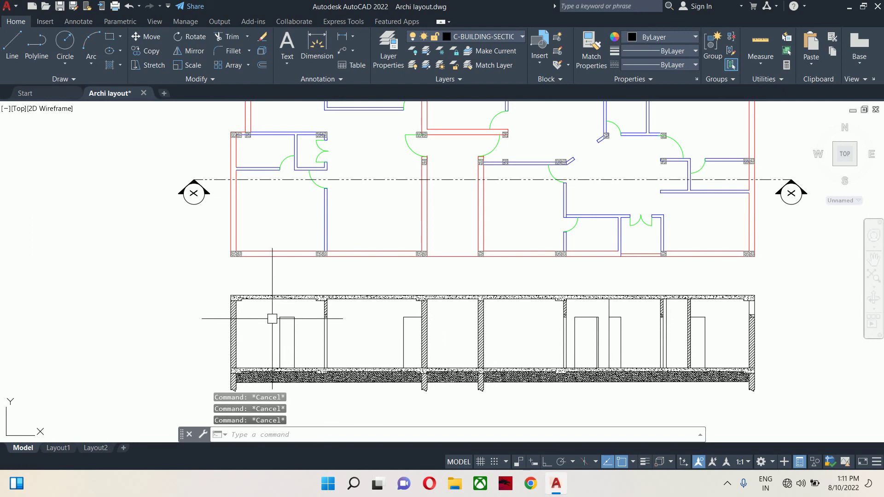
Step: Move the whole building section straight down, with Ortho on, to leave a larger gap below the floor plan
text(m)
key(Return)
scroll(228, 300, down, 4)
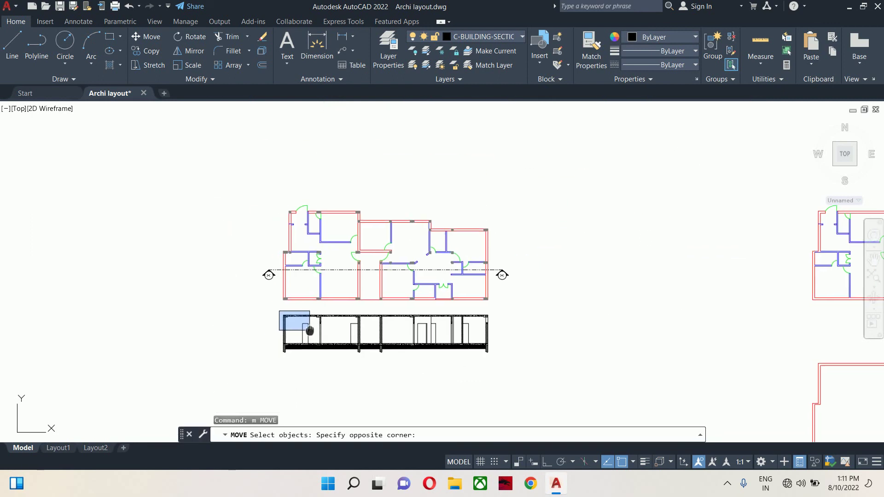
click(501, 341)
click(538, 301)
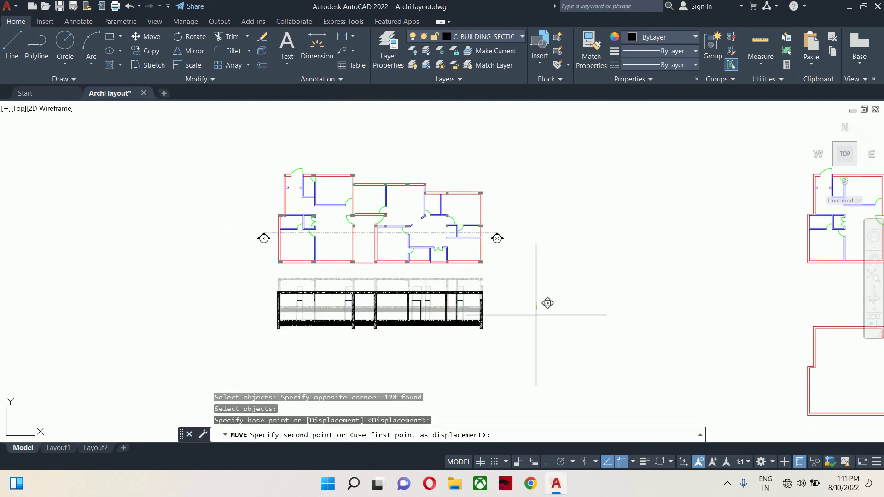
middle_drag(545, 368, 547, 269)
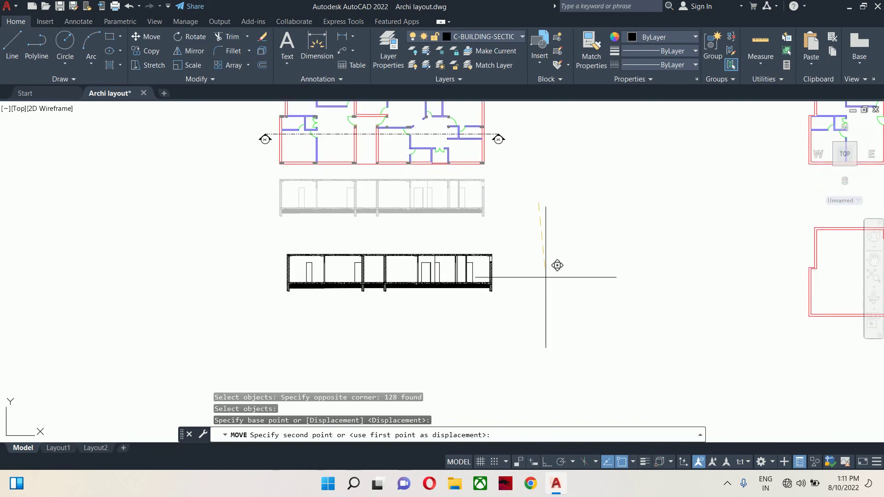
click(547, 462)
key(Escape)
key(Escape)
key(Escape)
key(Escape)
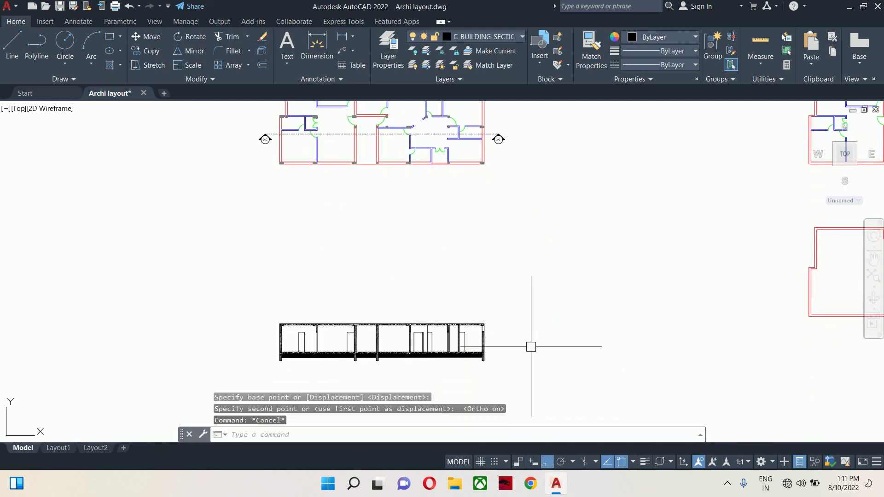
Step: Copy everything above the floor slab straight up from the slab's top outer corner, stacking a second storey on the roof slab
text(c)
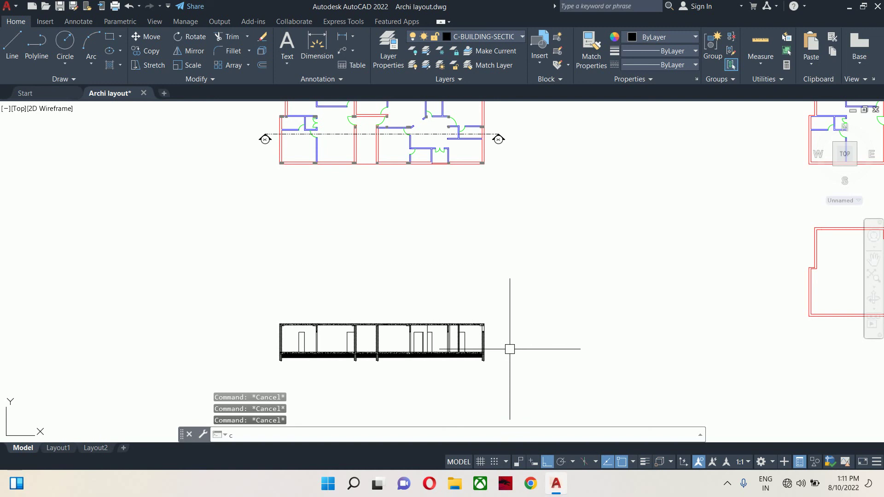
text(o)
key(Return)
click(523, 287)
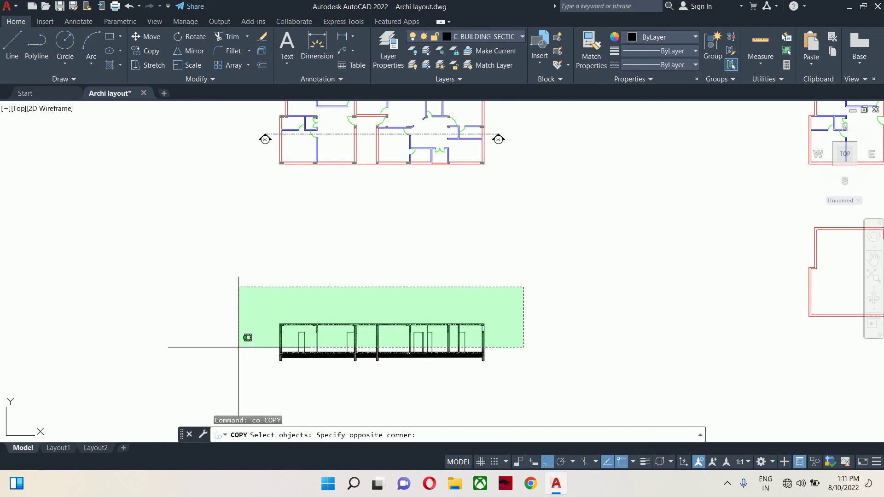
click(239, 347)
scroll(451, 342, up, 4)
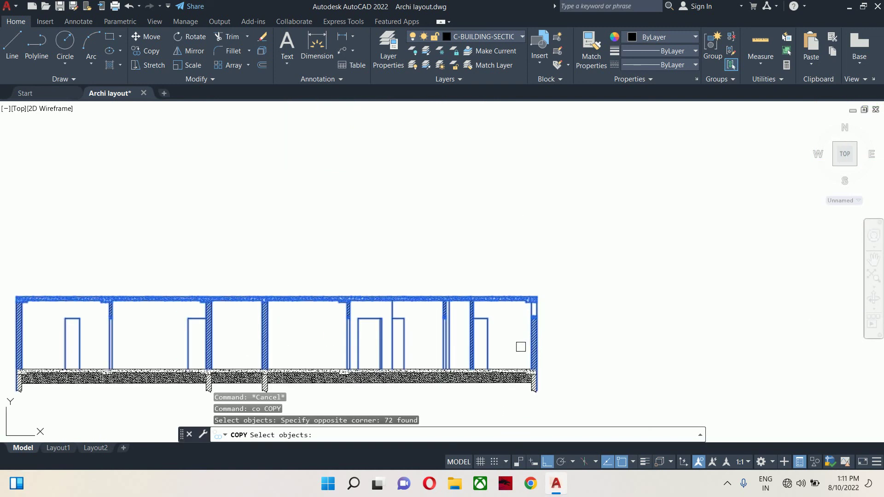
scroll(222, 267, down, 3)
middle_drag(198, 258, 310, 283)
click(198, 254)
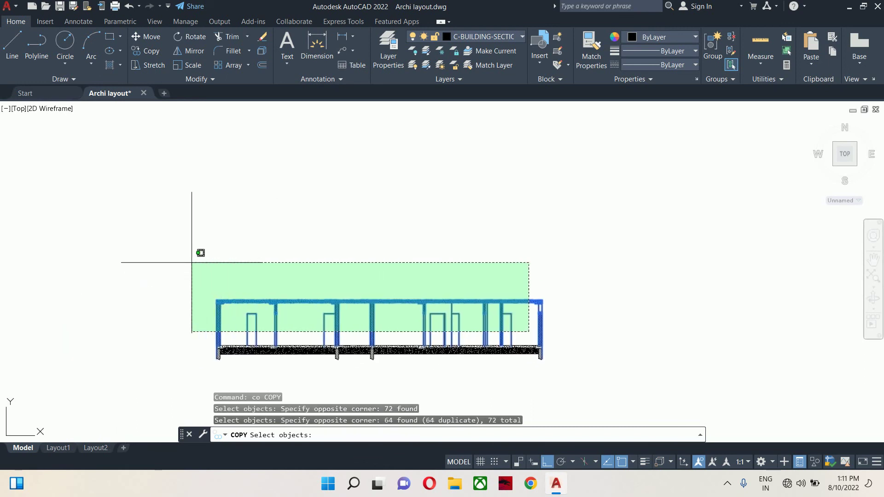
scroll(513, 341, up, 3)
key(Return)
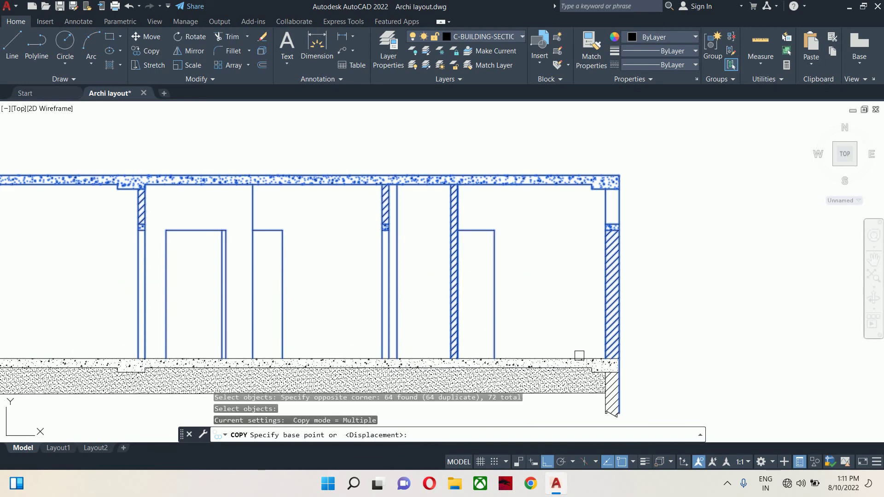
click(620, 358)
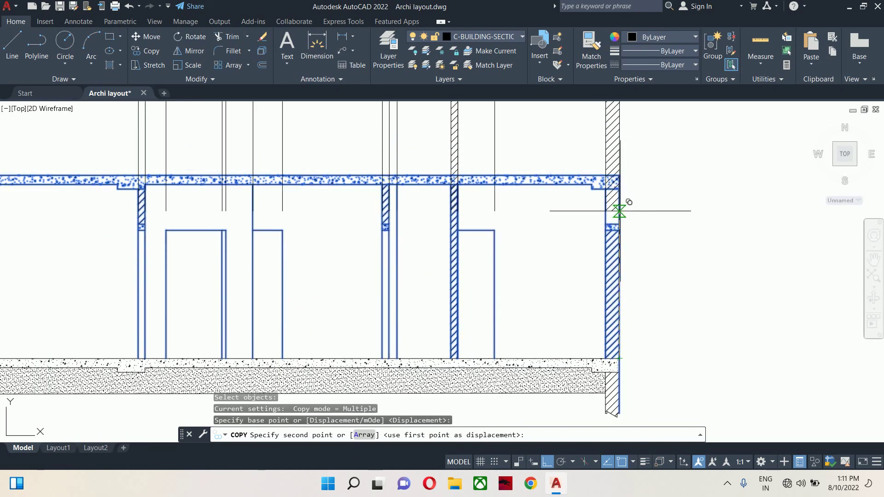
click(622, 175)
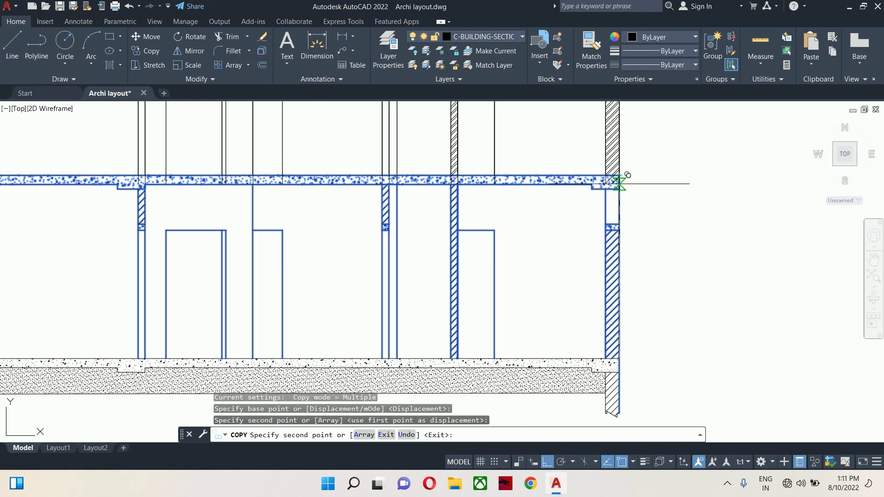
Step: Place another copy of the storey on top of the second one to make three storeys, ending the Copy command
scroll(624, 285, down, 3)
scroll(620, 291, up, 3)
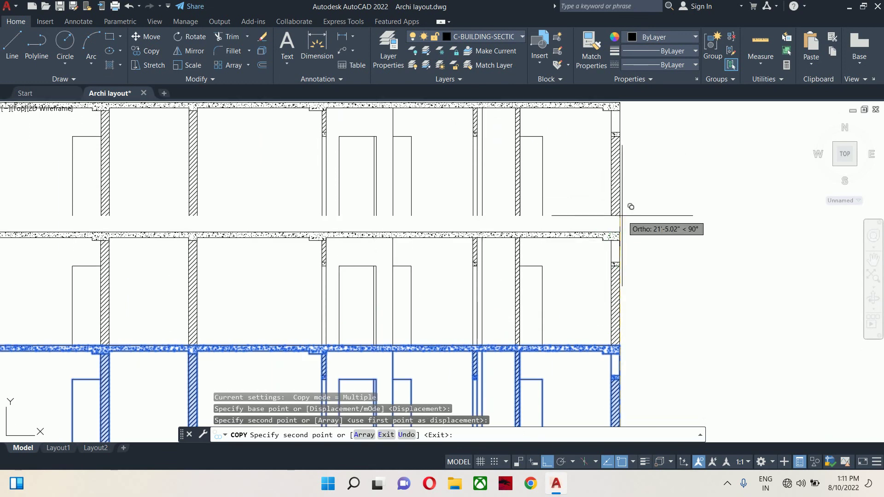
scroll(620, 231, up, 4)
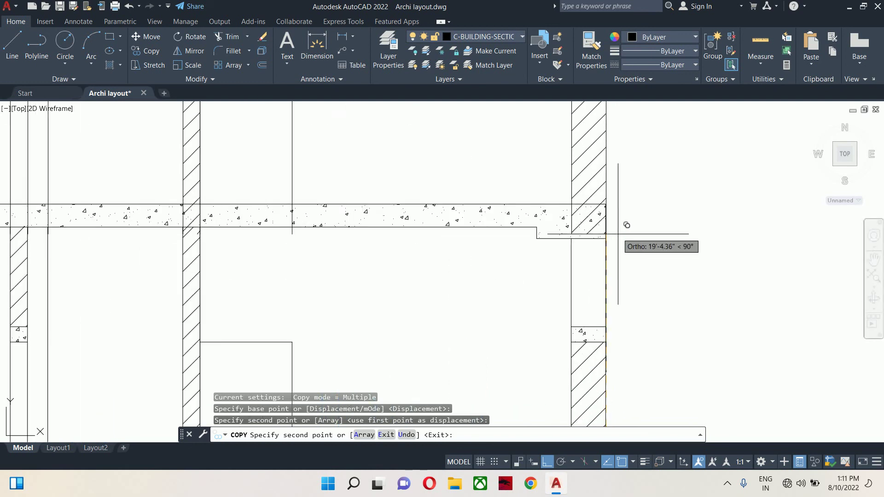
scroll(590, 212, down, 4)
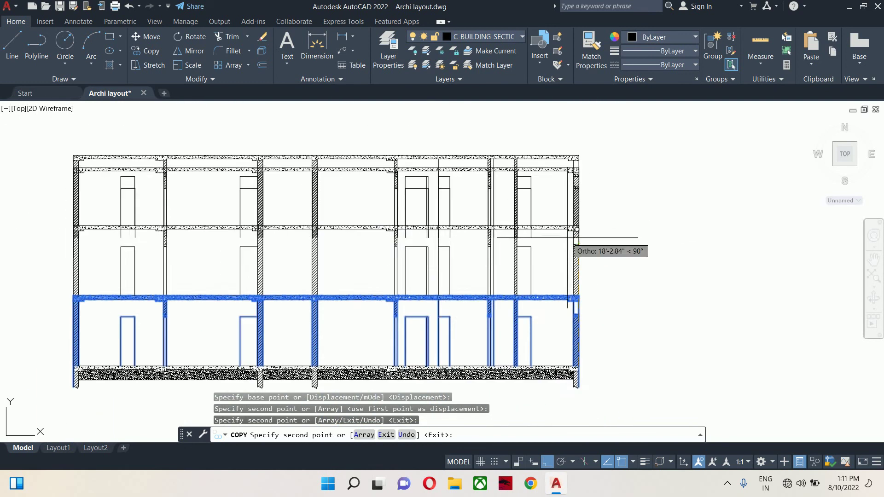
scroll(576, 249, up, 5)
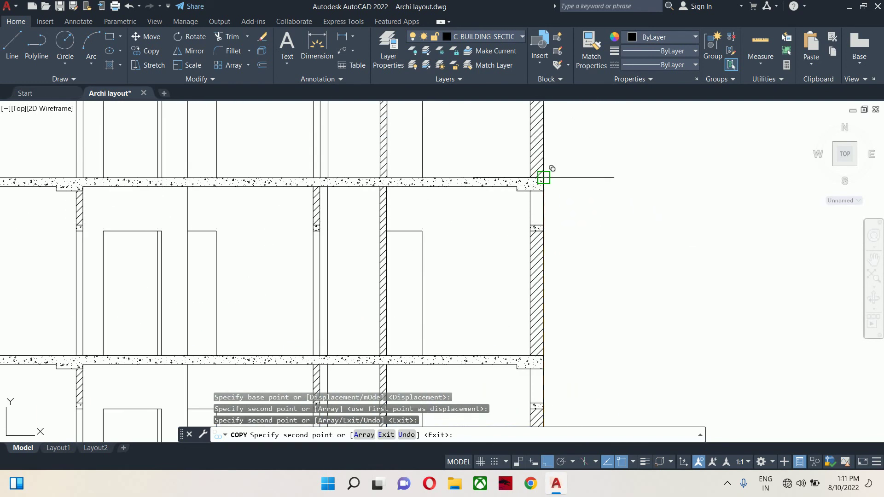
scroll(629, 203, down, 4)
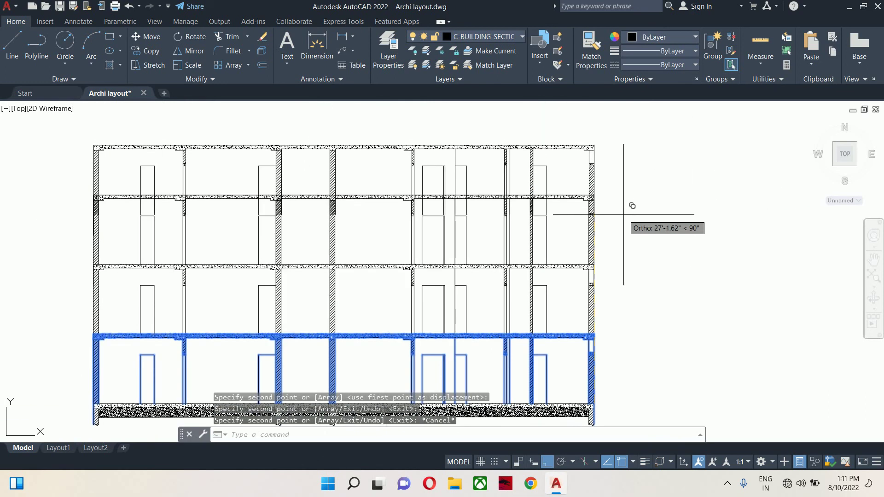
key(Escape)
key(Escape)
scroll(507, 336, down, 2)
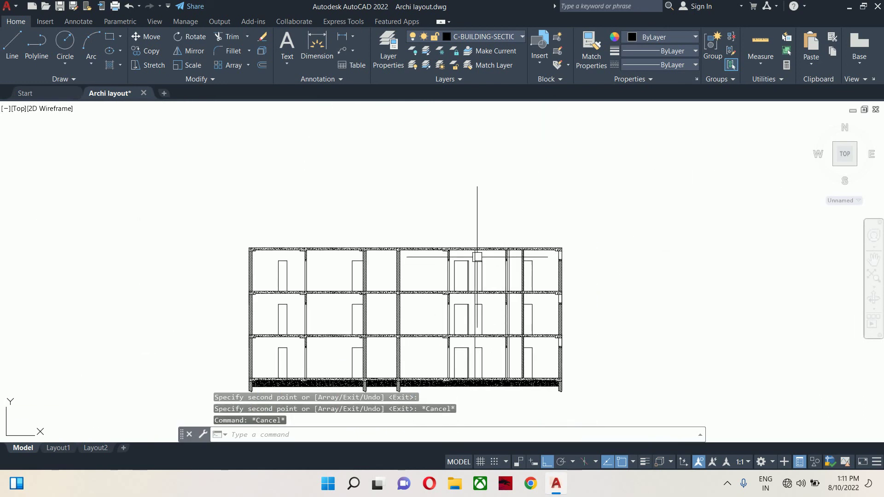
key(Escape)
key(Escape)
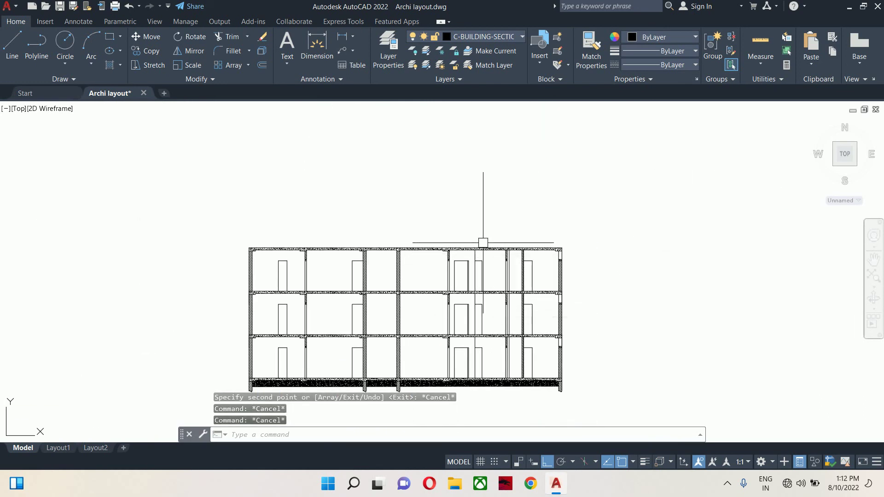
Step: Offset the top line of the uppermost roof slab 3' upward
key(Return)
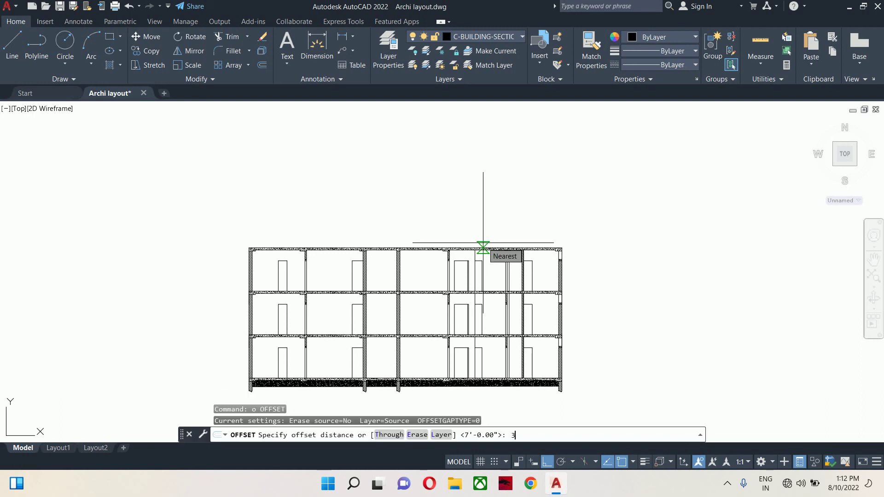
text(3')
key(Return)
scroll(507, 253, up, 4)
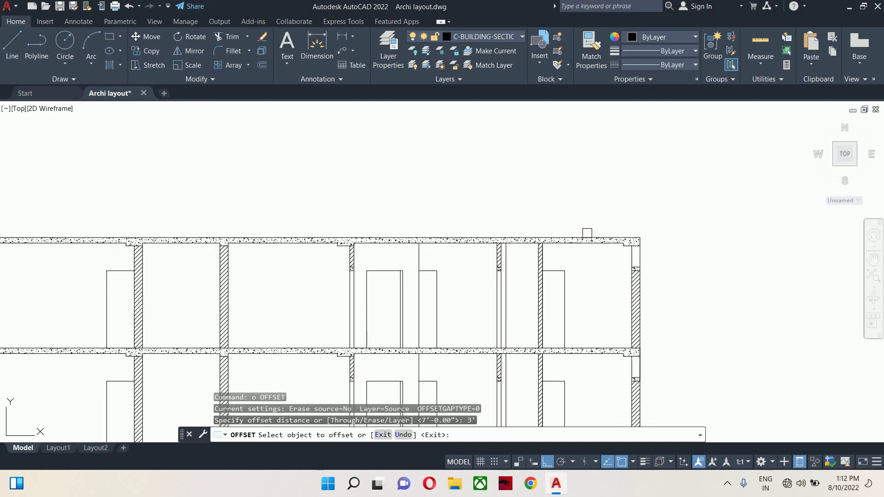
click(588, 233)
click(587, 185)
key(Escape)
key(Escape)
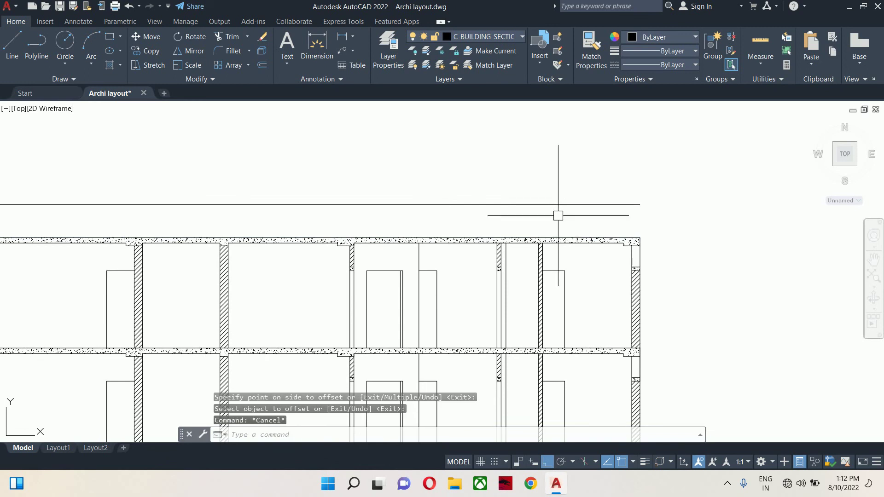
Step: Offset the top line of the uppermost roof slab 8' upward as a second line above the roof
scroll(530, 231, down, 6)
scroll(513, 242, up, 6)
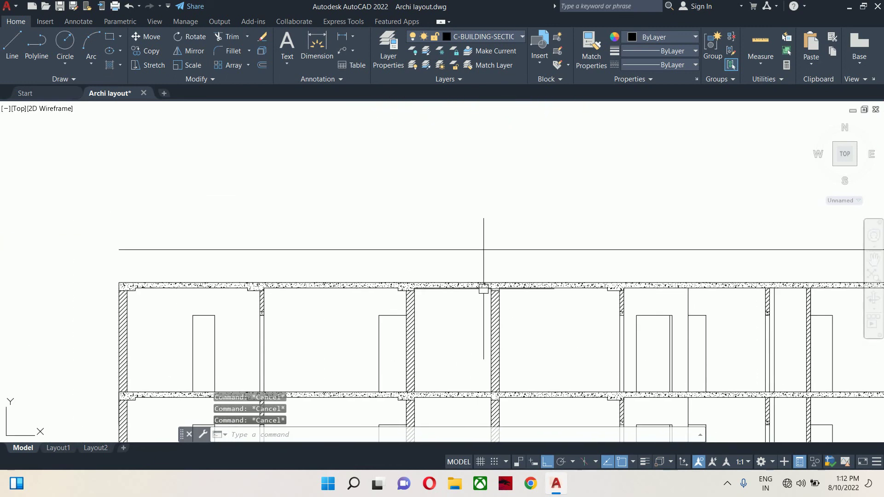
key(Return)
key(Return)
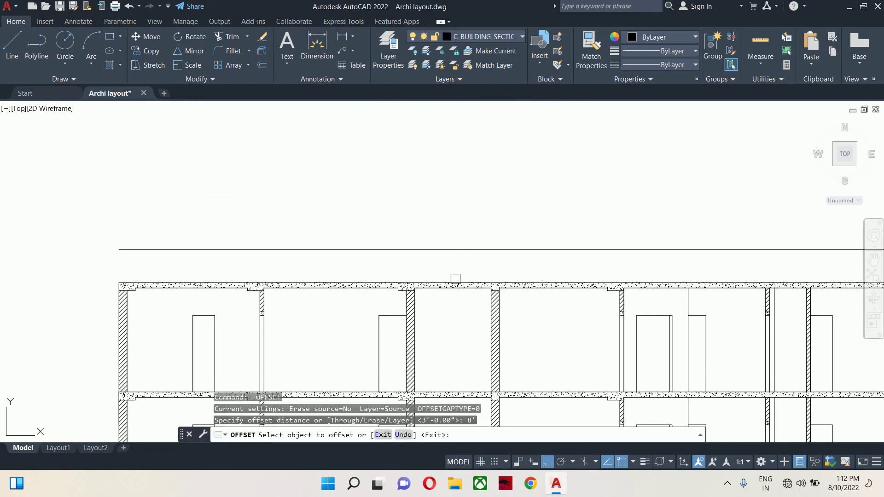
click(456, 281)
click(452, 202)
key(Escape)
key(Escape)
middle_drag(411, 251, 432, 268)
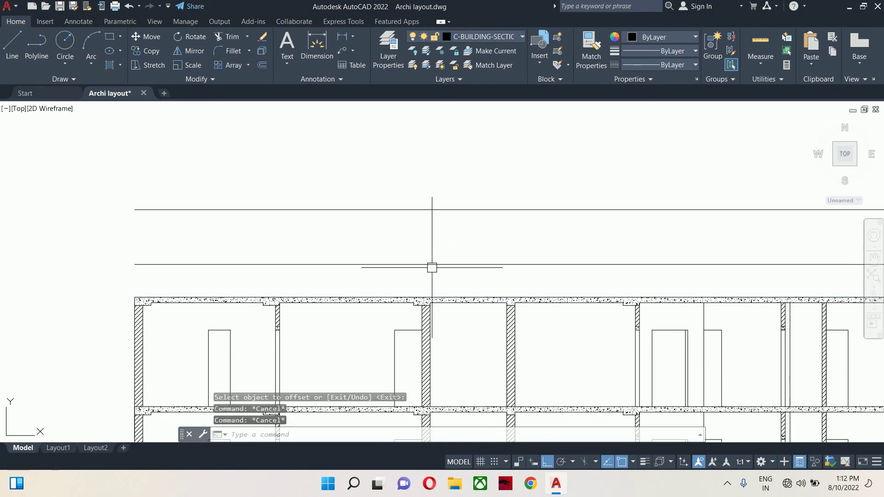
Step: Draw a vertical line from the roof slab's top, aligned with the left central wall's inner face, up past both offset lines
text(l)
key(Return)
scroll(427, 309, up, 4)
click(429, 277)
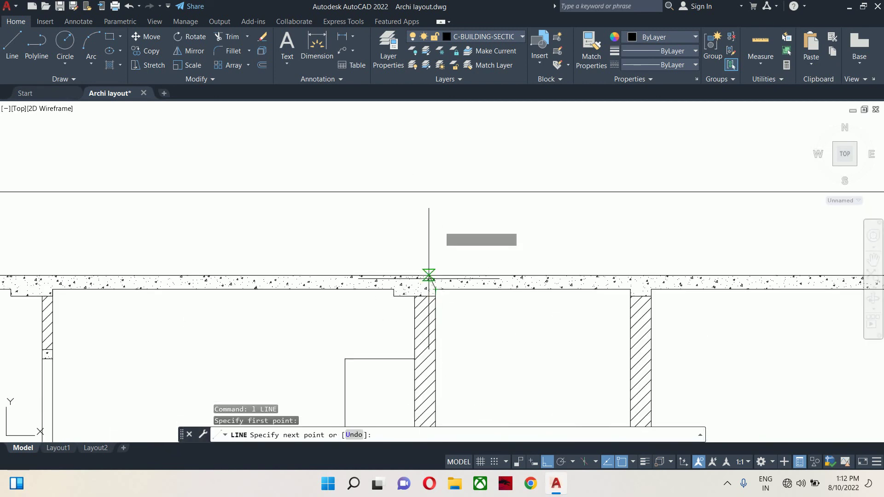
scroll(439, 290, down, 5)
scroll(438, 251, up, 2)
key(Escape)
key(Escape)
scroll(501, 339, up, 2)
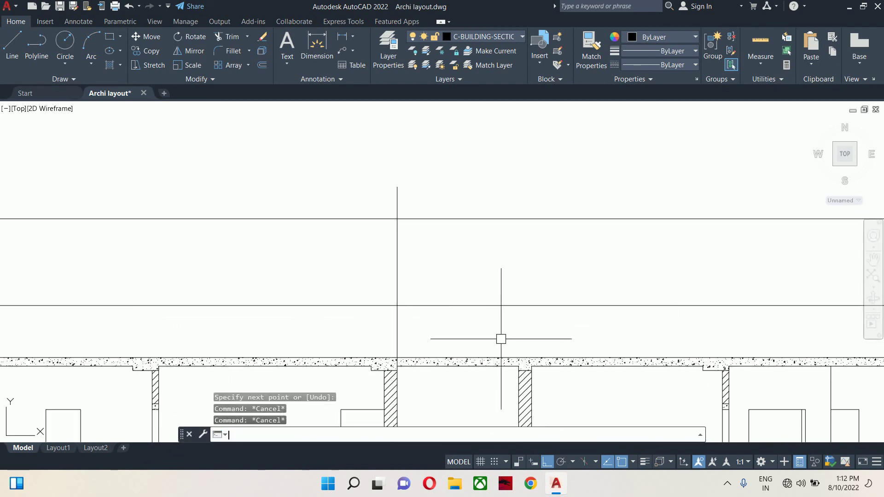
Step: Draw a matching vertical line above the right central wall's inner face, from the roof slab up past both offset lines
text(l)
key(Return)
click(518, 358)
click(518, 190)
key(Return)
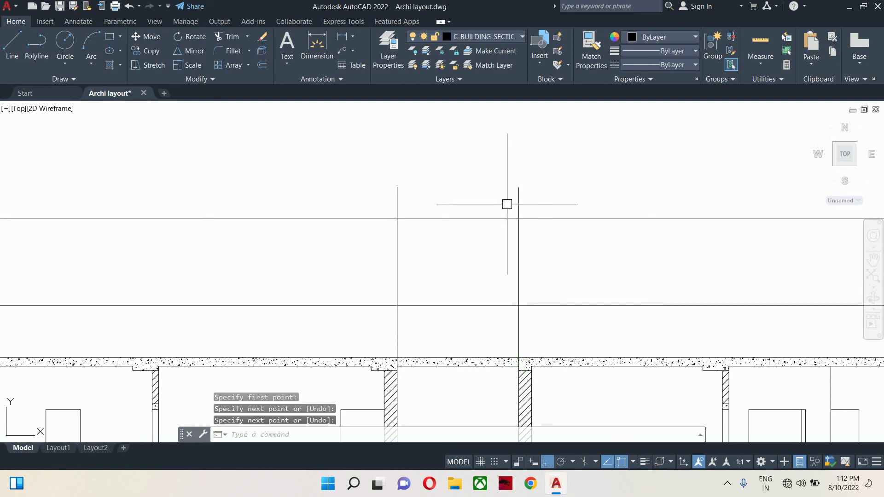
text(tr)
key(Return)
key(Return)
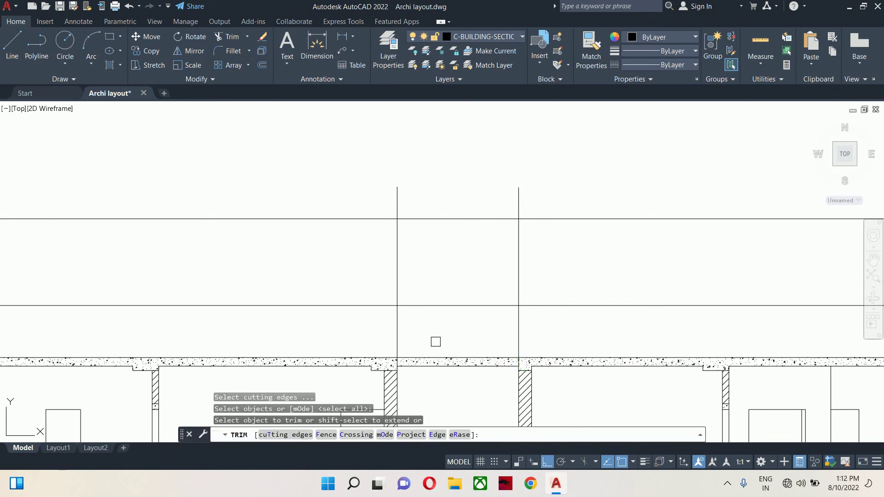
key(Escape)
key(Escape)
key(Escape)
scroll(428, 299, down, 8)
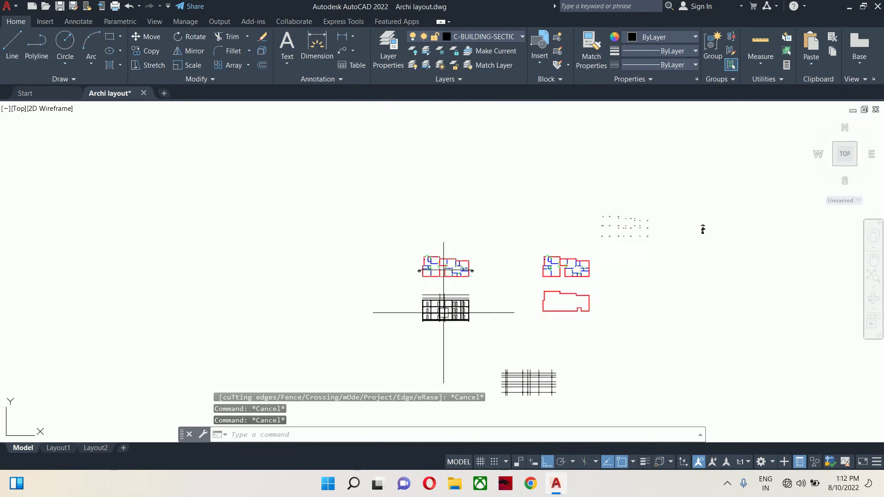
scroll(443, 313, up, 12)
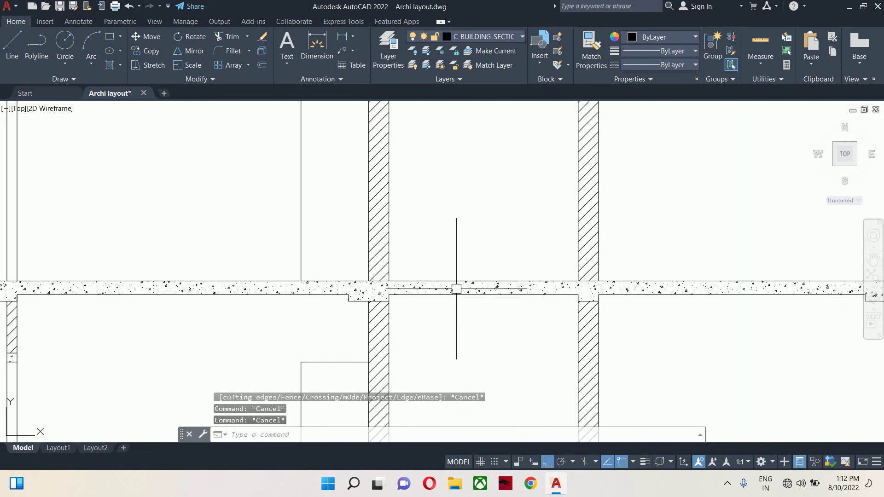
Step: Extend the inner faces of the two central hatched walls up to the top line of the slab above the ground floor
key(Escape)
text(e)
key(Return)
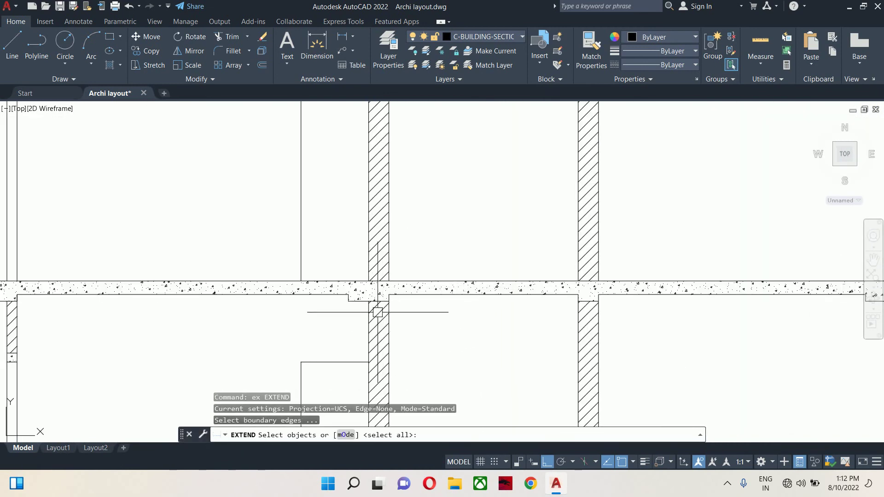
key(Return)
scroll(387, 309, up, 3)
click(386, 291)
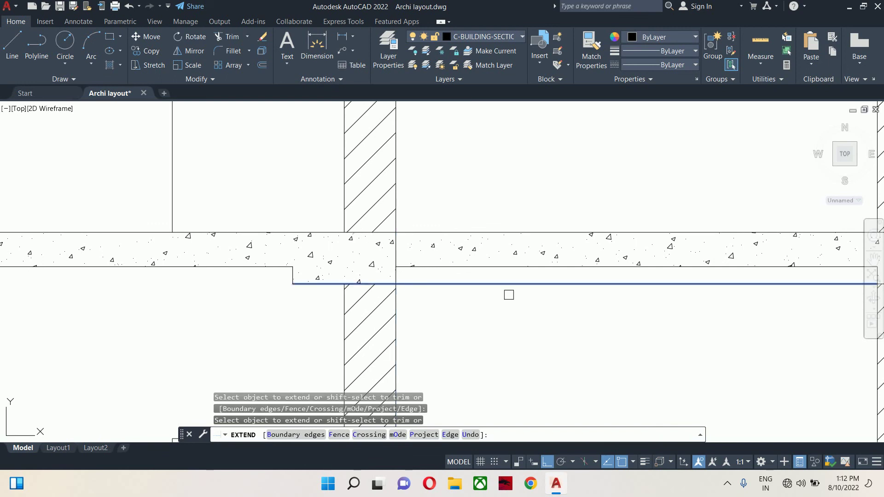
click(508, 295)
scroll(337, 356, down, 2)
scroll(682, 304, up, 2)
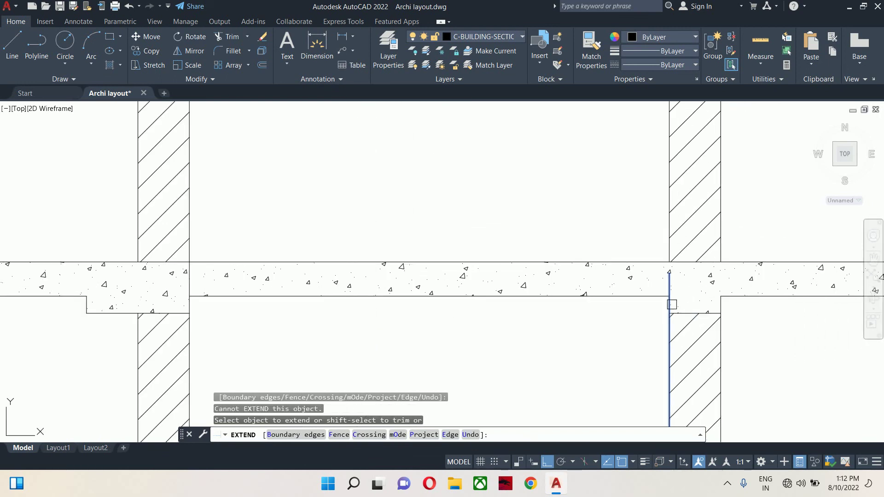
click(676, 305)
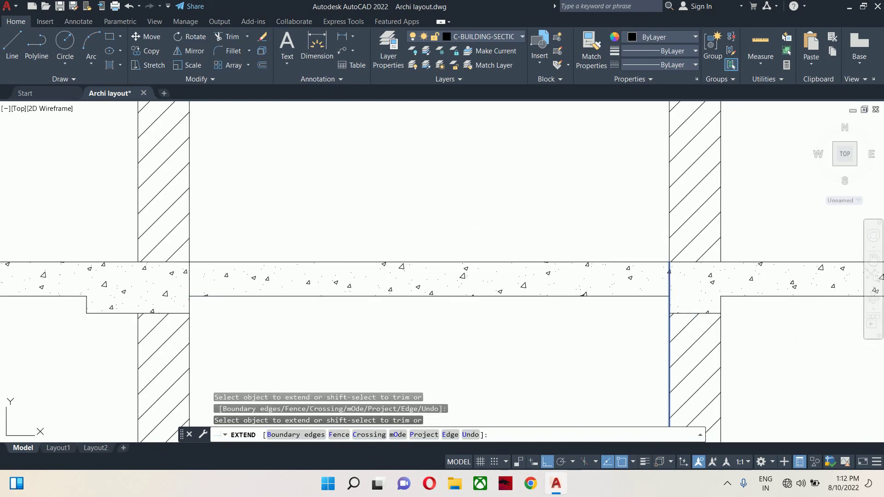
Step: Trim away the concrete hatch of the slab above the ground floor between the two central walls
click(622, 280)
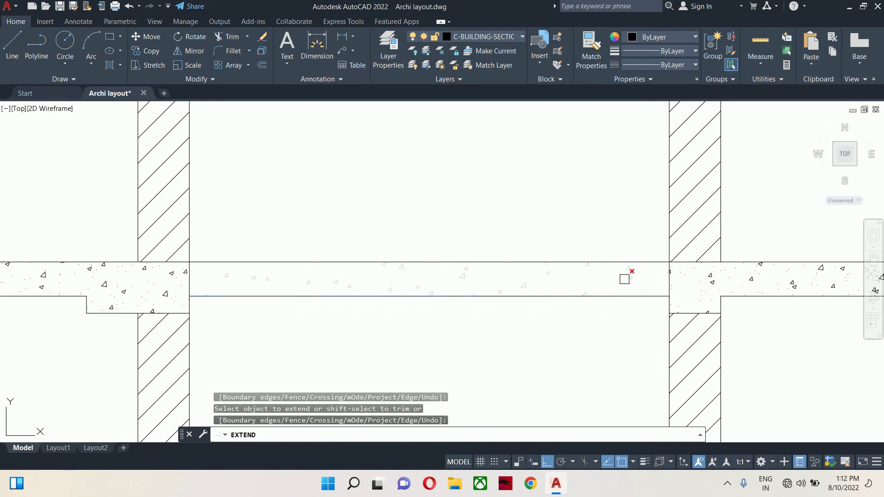
scroll(566, 297, down, 8)
middle_drag(424, 312, 434, 376)
scroll(511, 249, up, 1)
scroll(484, 256, down, 4)
key(Escape)
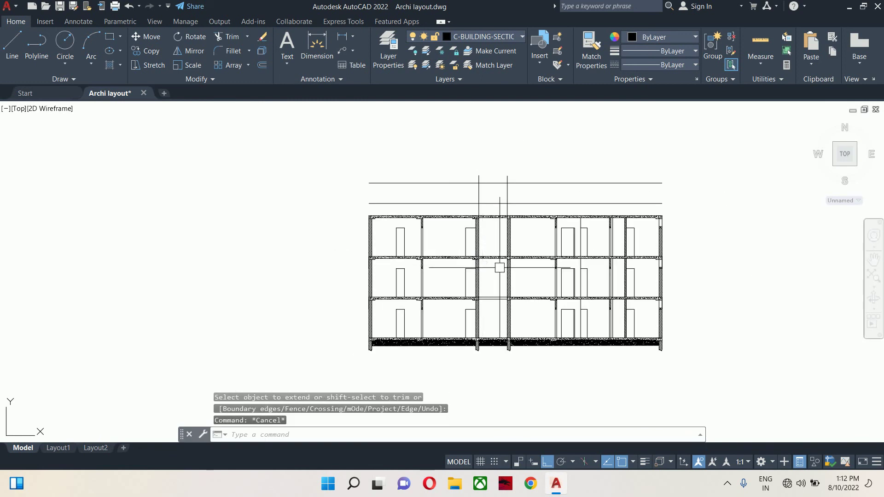
Step: Erase the two upper storeys and the vertical lines above them, keeping the ground floor and the two horizontal offset lines
click(715, 289)
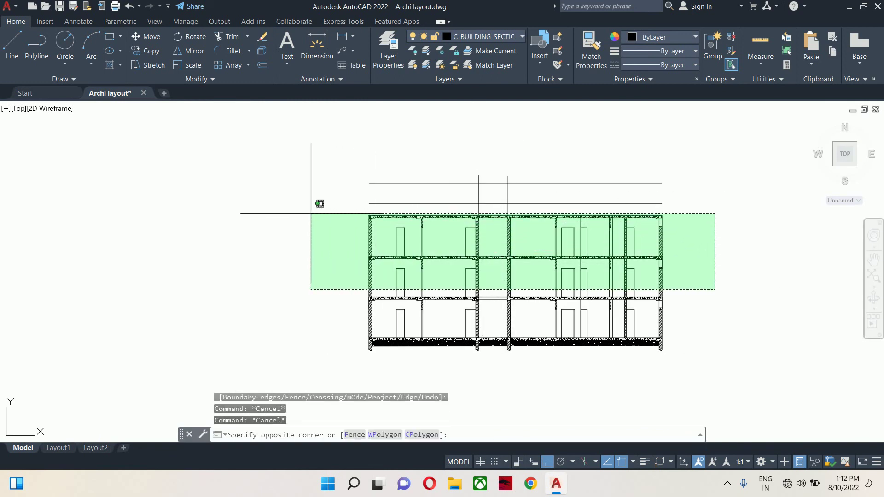
click(311, 213)
key(Delete)
key(Escape)
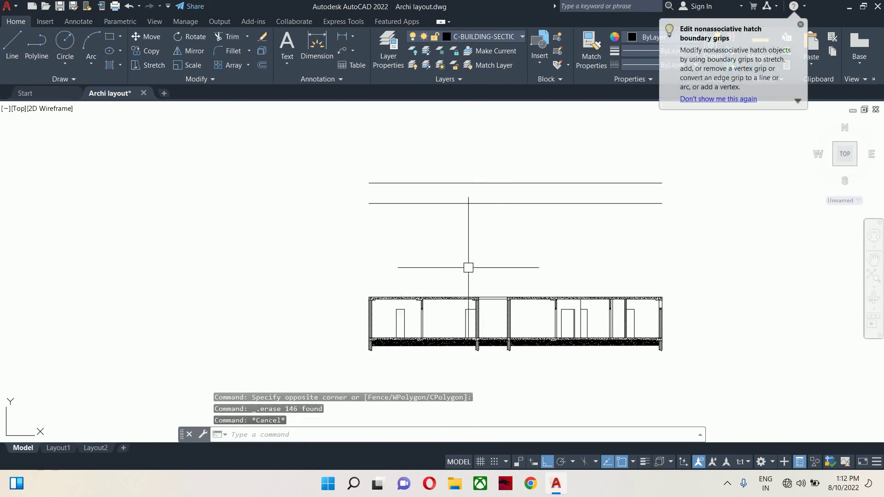
Step: Copy the ground-floor storey, without its floor slab, from the base of the right outer wall onto the slab above
text(c)
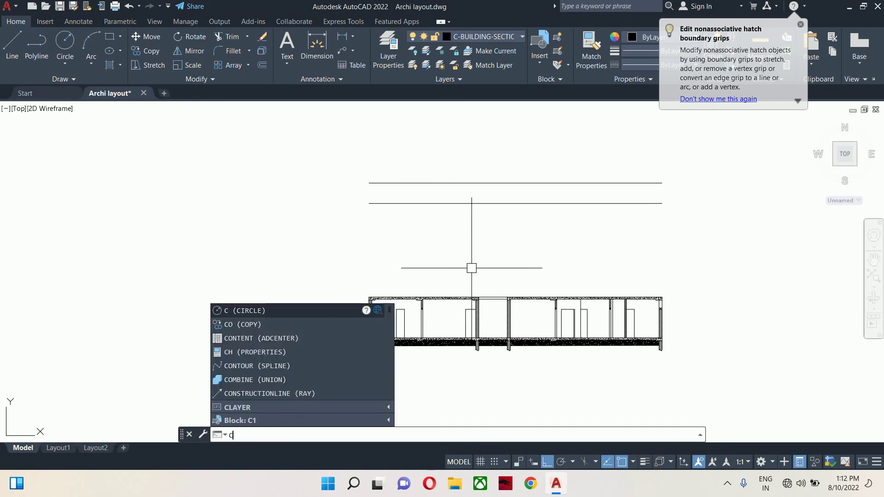
text(o)
key(Return)
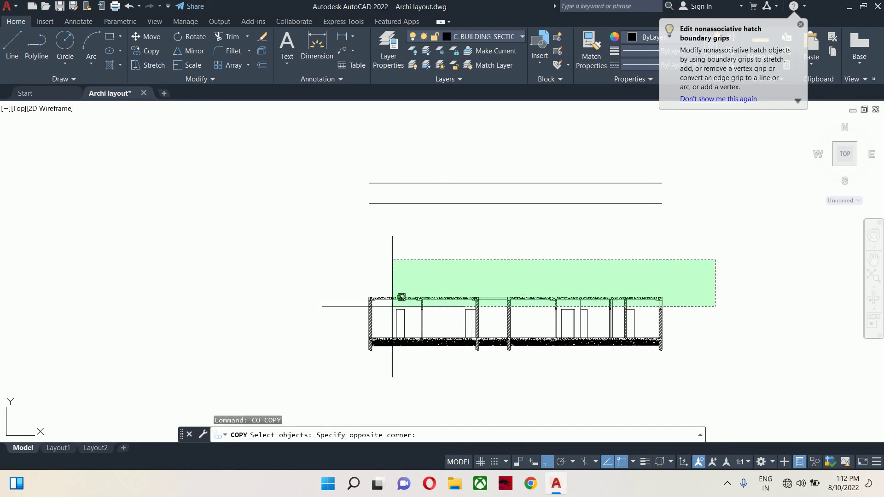
click(313, 320)
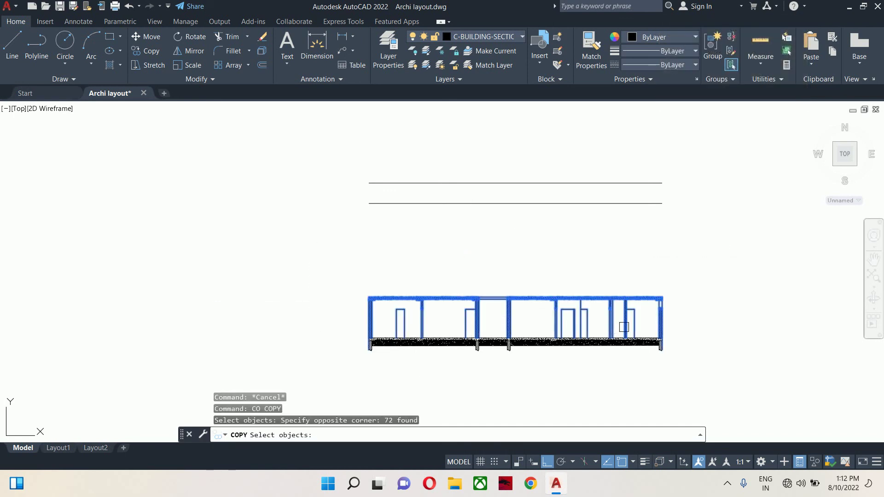
key(Return)
scroll(631, 323, up, 8)
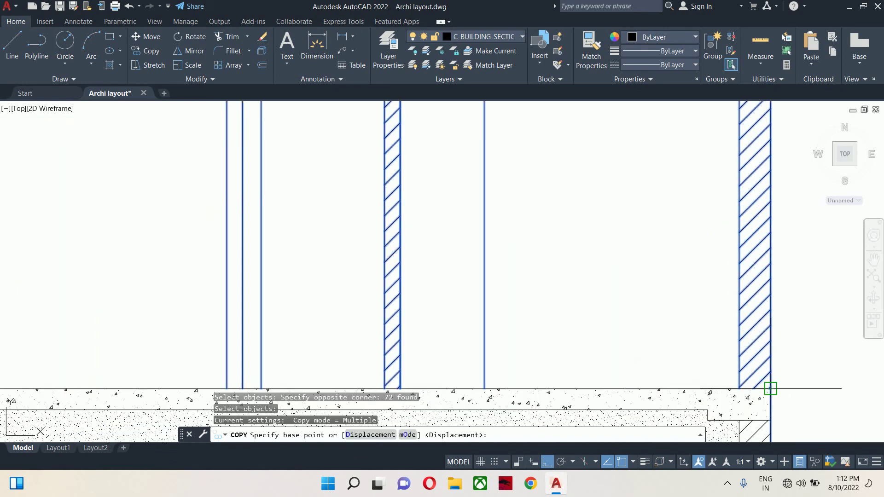
scroll(771, 389, down, 8)
scroll(431, 272, up, 5)
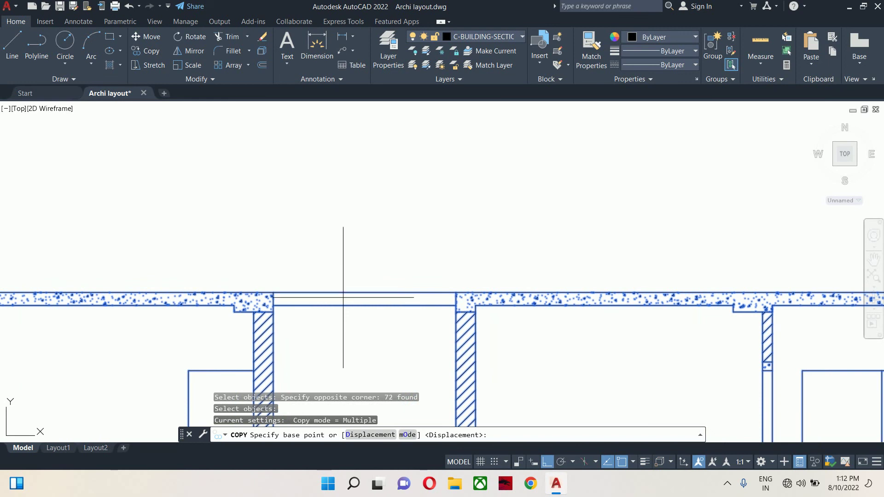
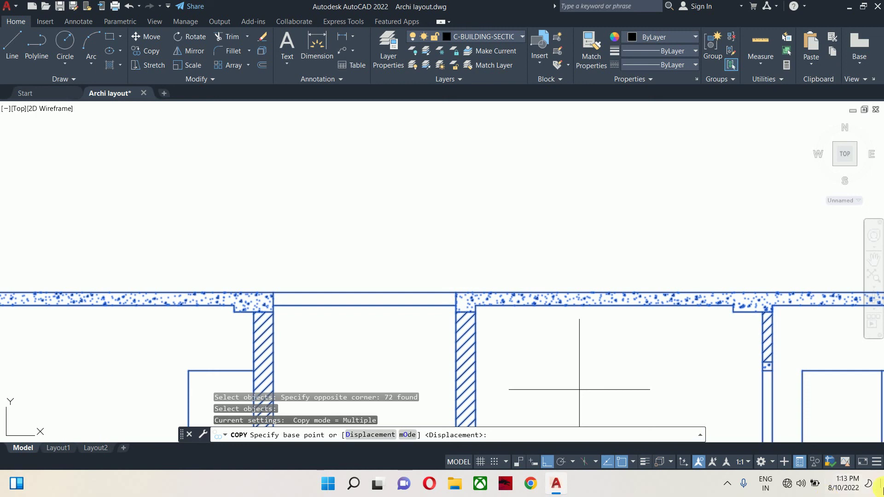
scroll(705, 313, down, 3)
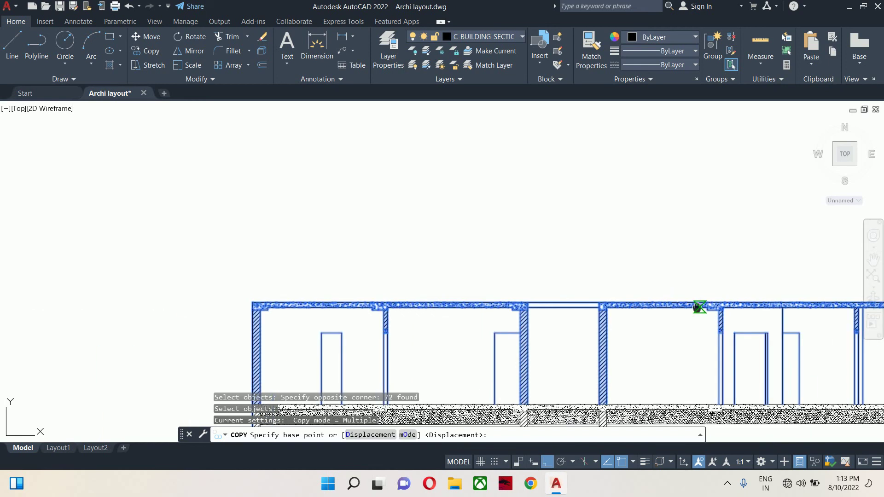
scroll(618, 299, up, 1)
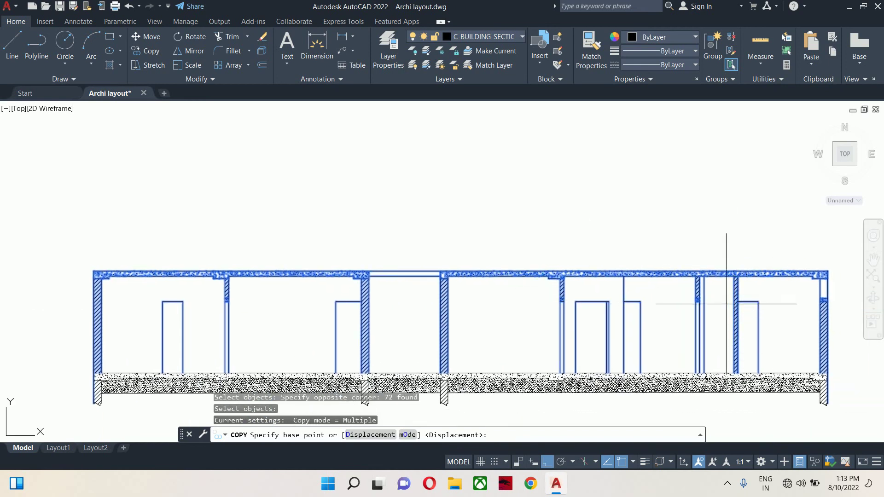
scroll(732, 334, up, 4)
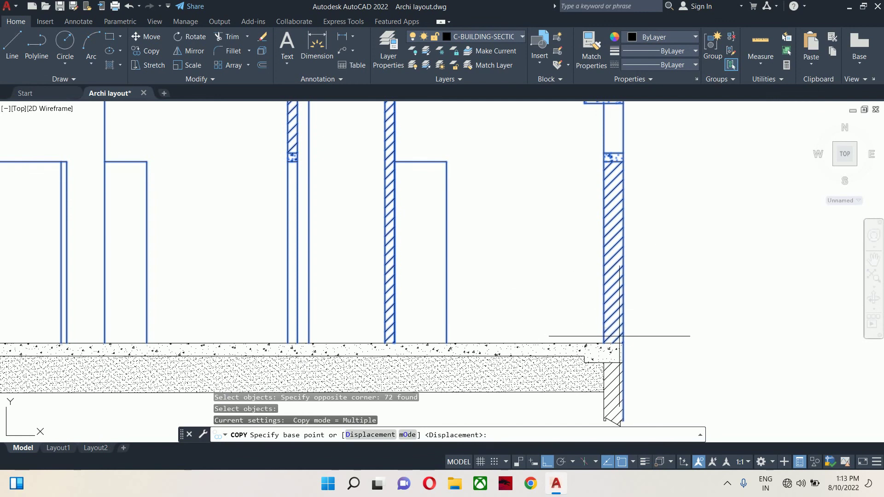
click(624, 343)
scroll(622, 230, down, 3)
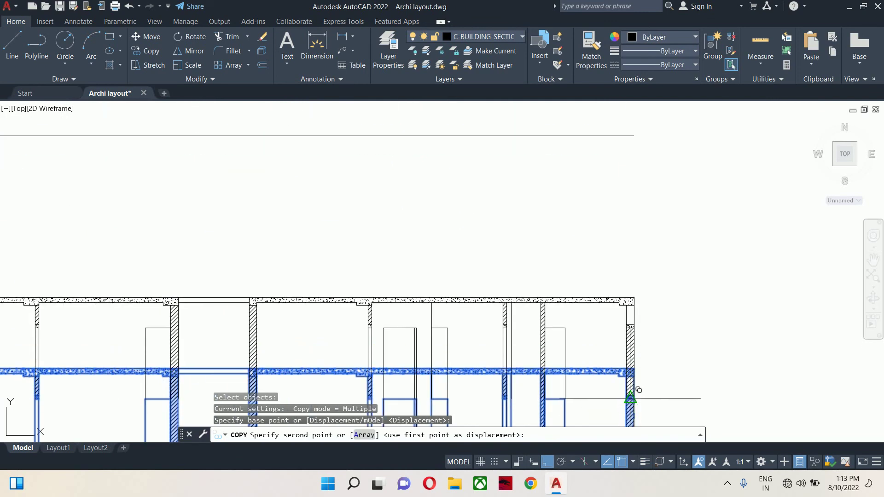
scroll(632, 389, up, 4)
click(625, 390)
Step: Place a second copy of the storey on top of the first copy to form the third level
scroll(626, 389, down, 2)
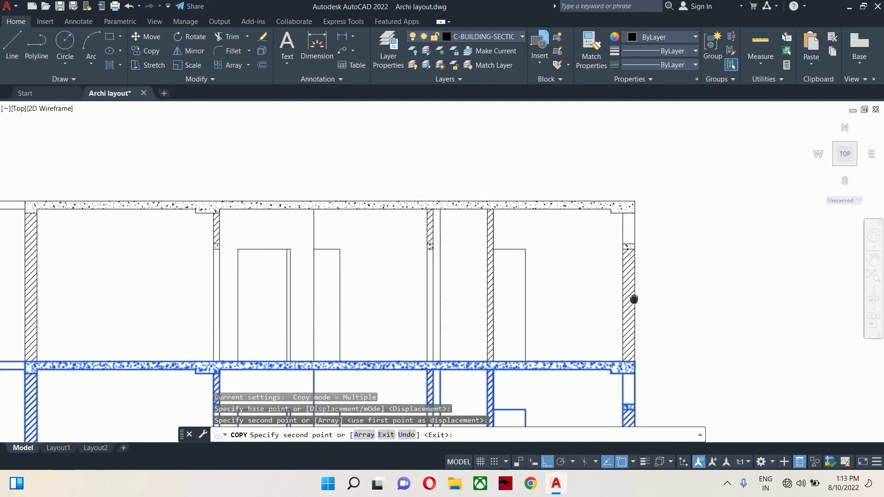
scroll(627, 287, up, 4)
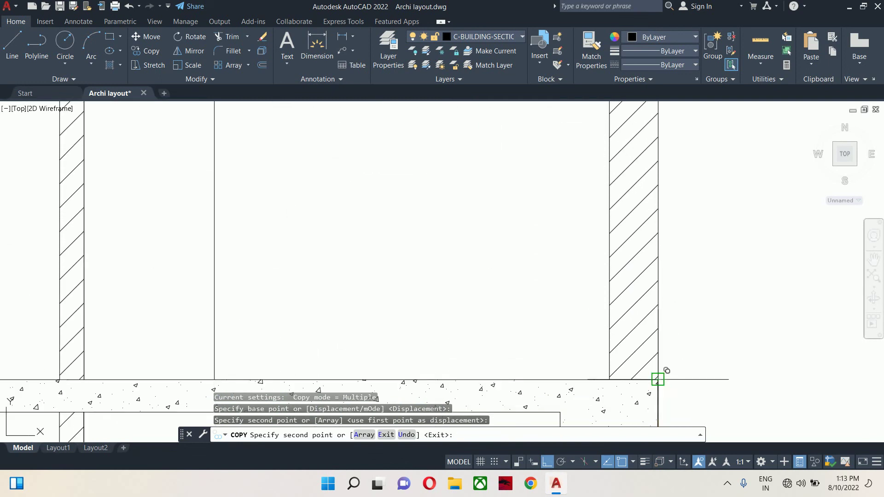
scroll(659, 322, down, 6)
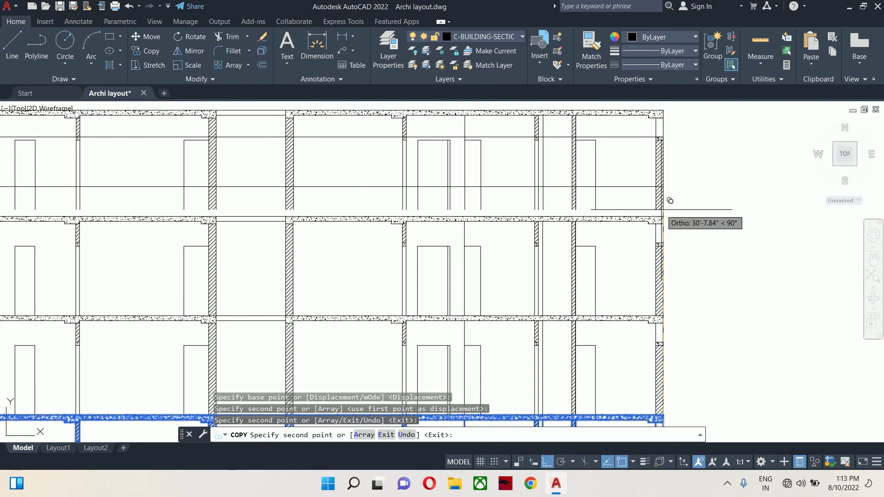
scroll(675, 199, down, 5)
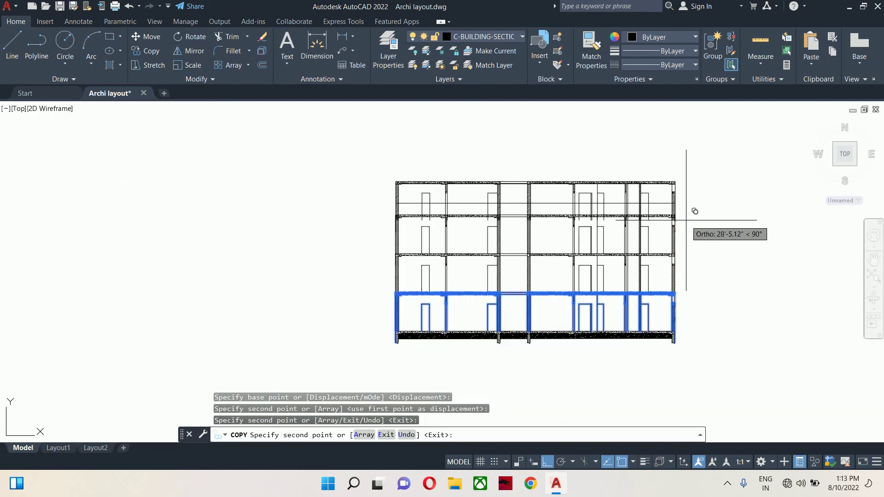
key(Escape)
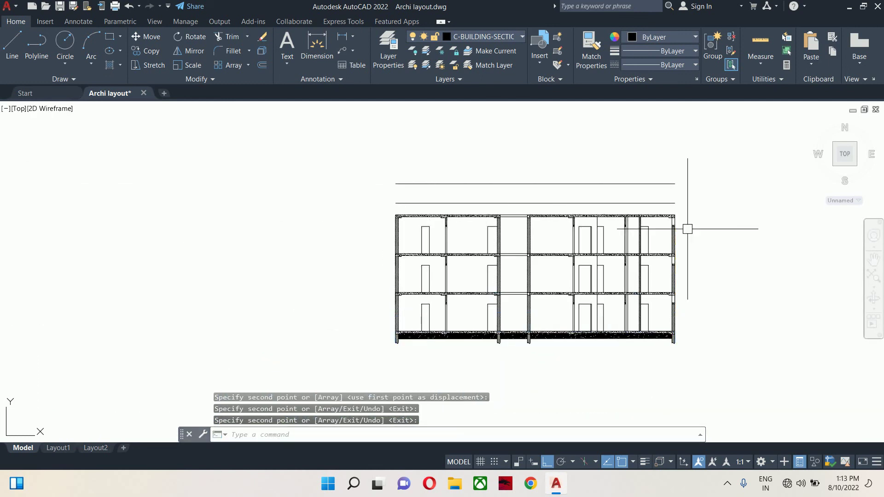
click(635, 203)
key(Escape)
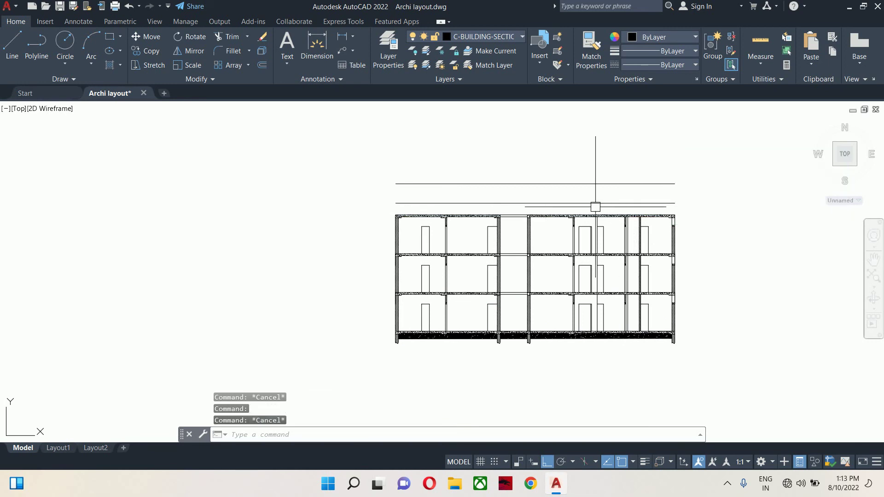
Step: Draw a vertical line from the roof slab's top-left corner up to the left end of the upper offset line
scroll(434, 186, up, 2)
scroll(497, 210, up, 2)
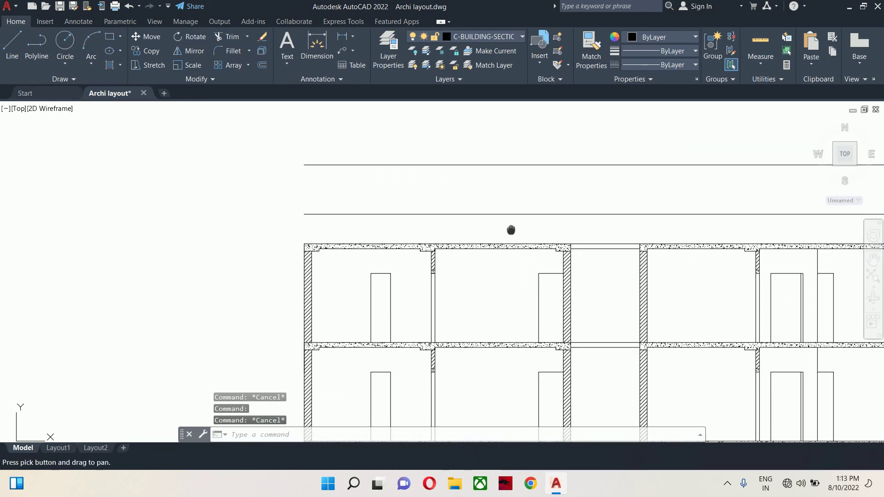
text(l)
key(Return)
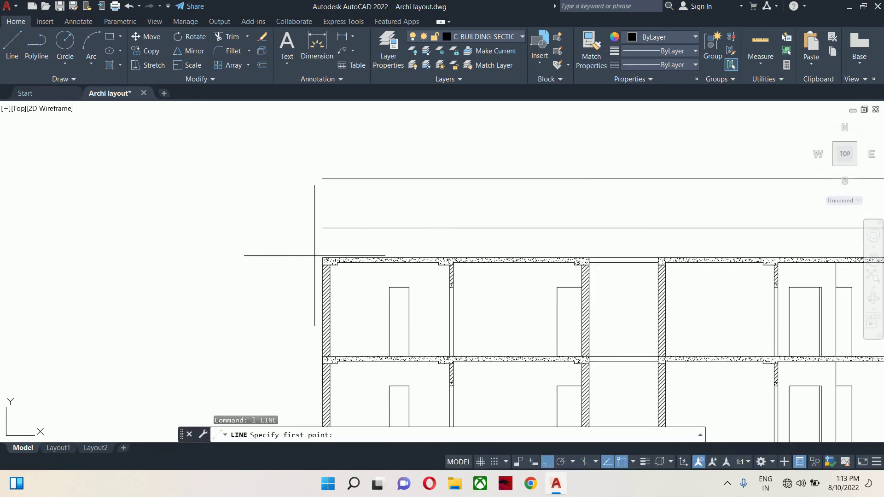
click(322, 258)
text(5000)
key(Return)
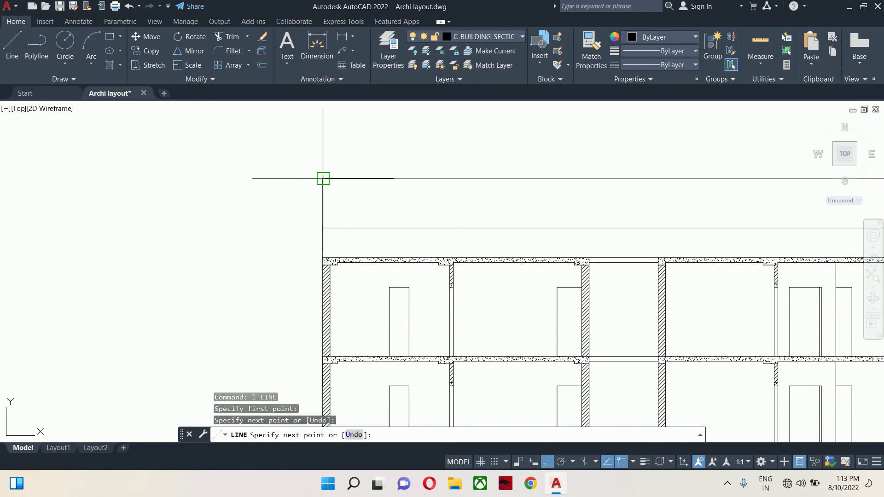
key(Escape)
Step: Draw a vertical line from the roof slab's top-right corner up to the right end of the upper offset line
middle_drag(598, 242, 359, 243)
key(Return)
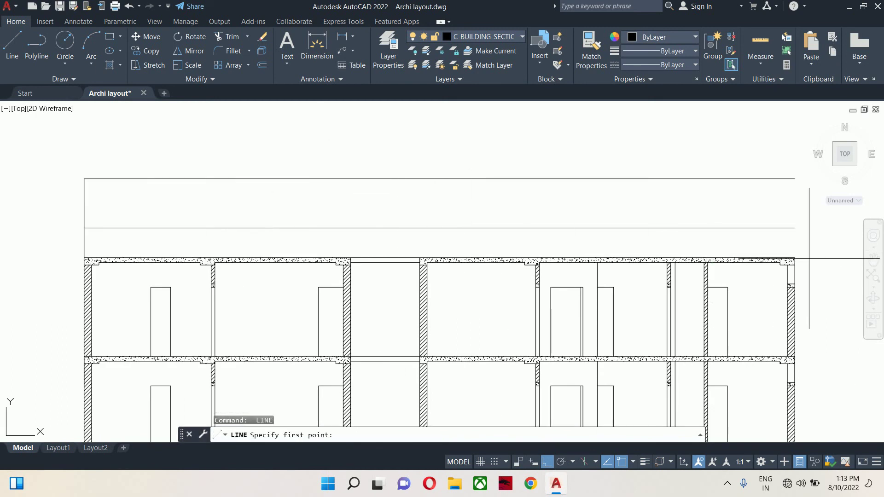
click(794, 258)
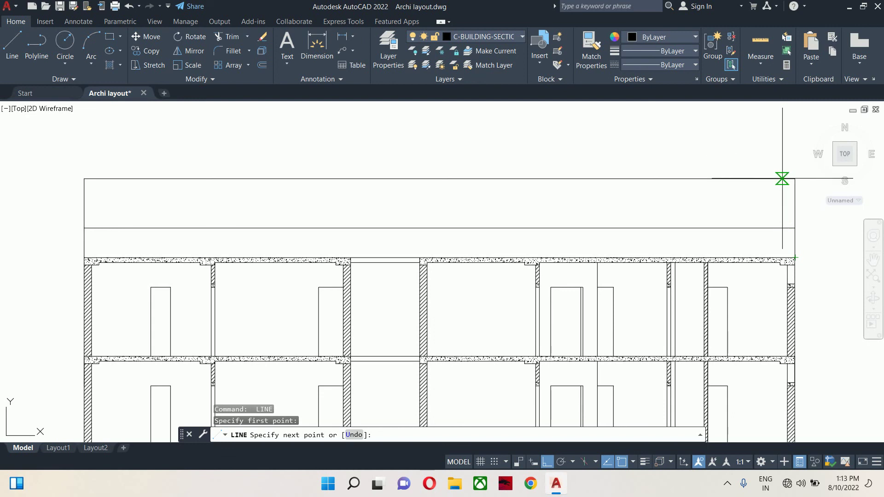
click(795, 179)
key(Escape)
Step: Draw vertical lines above the inner faces of the two central walls, from the roof slab up to the upper offset line
key(Return)
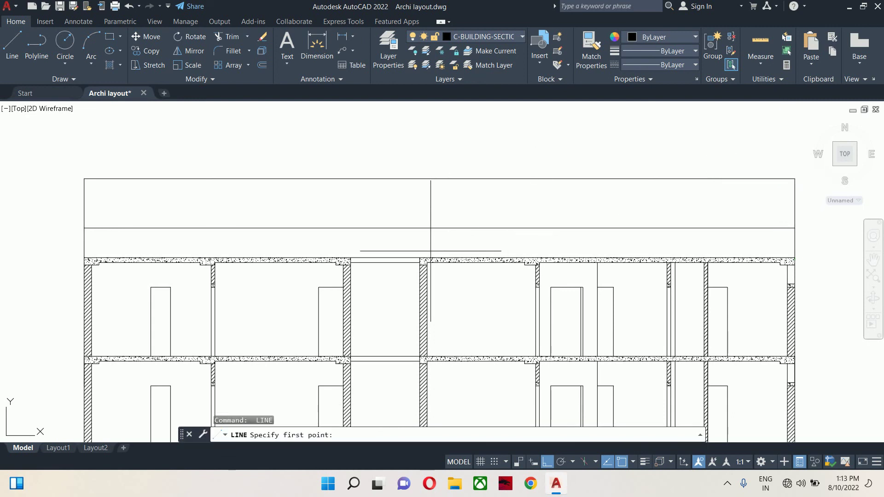
click(421, 257)
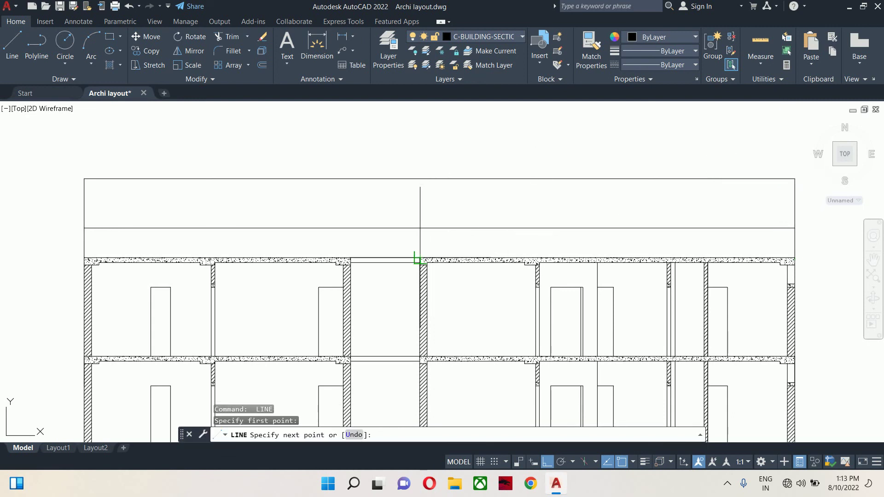
click(420, 179)
key(Escape)
key(Return)
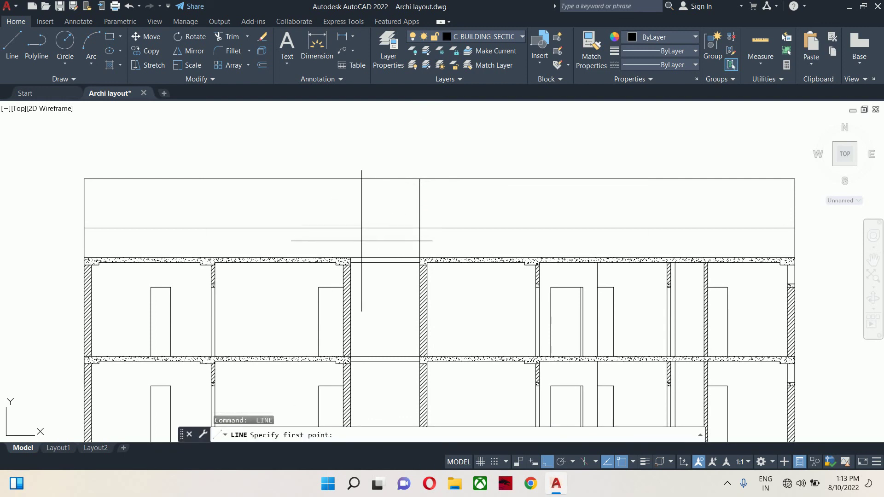
click(351, 257)
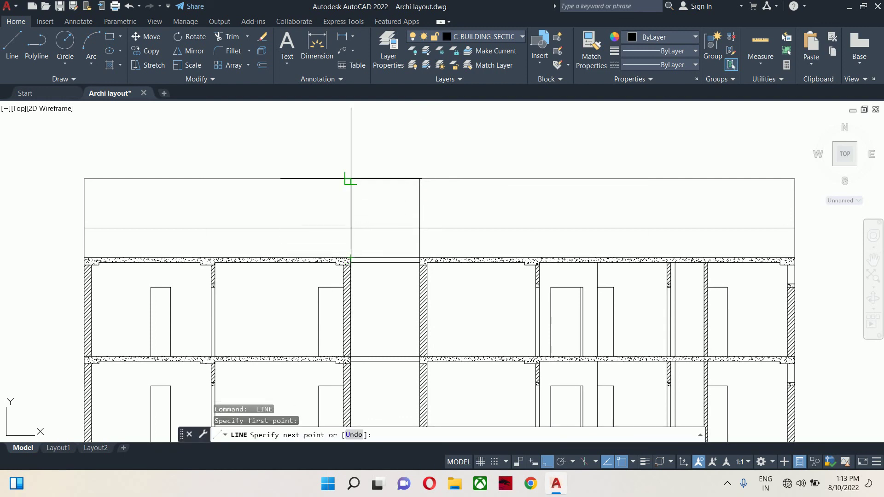
click(350, 179)
key(Escape)
Step: Trim away the lower offset line between the two central vertical lines
middle_drag(394, 235, 405, 231)
text(tr)
key(Return)
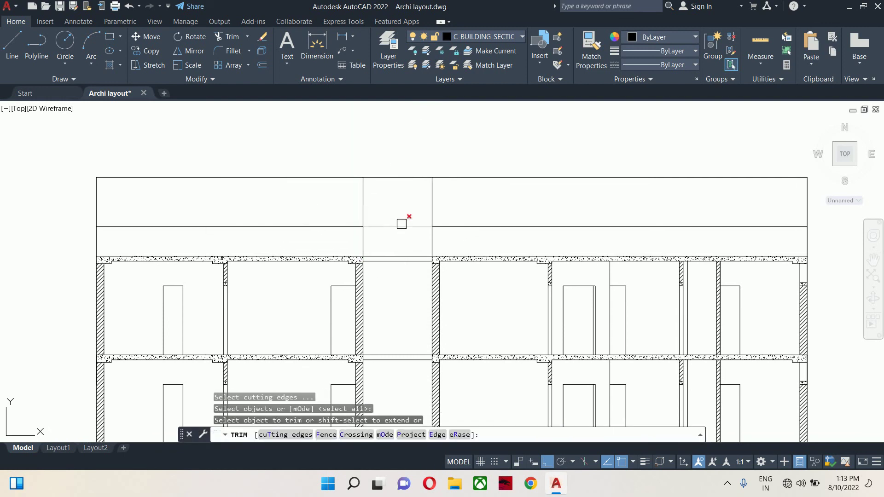
key(Escape)
Step: Offset the upper horizontal line above the roof by 4 inches, once downward and once upward
text(o)
key(Return)
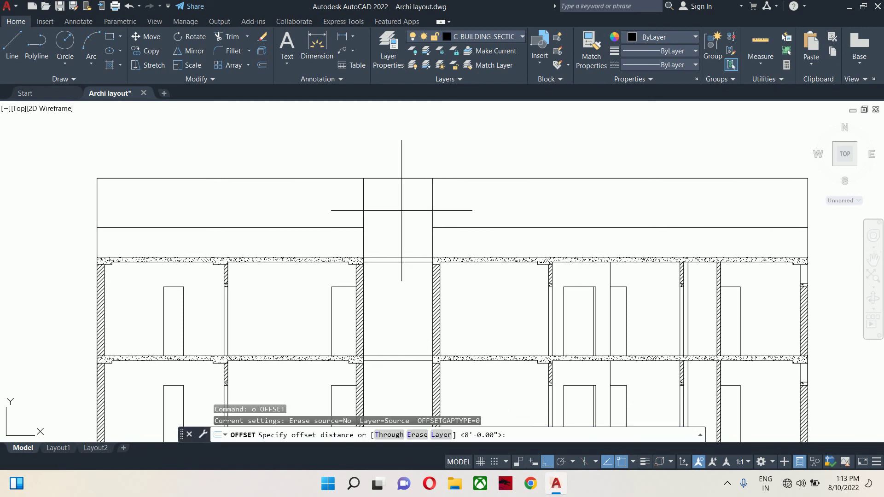
text(4)
key(Return)
click(399, 179)
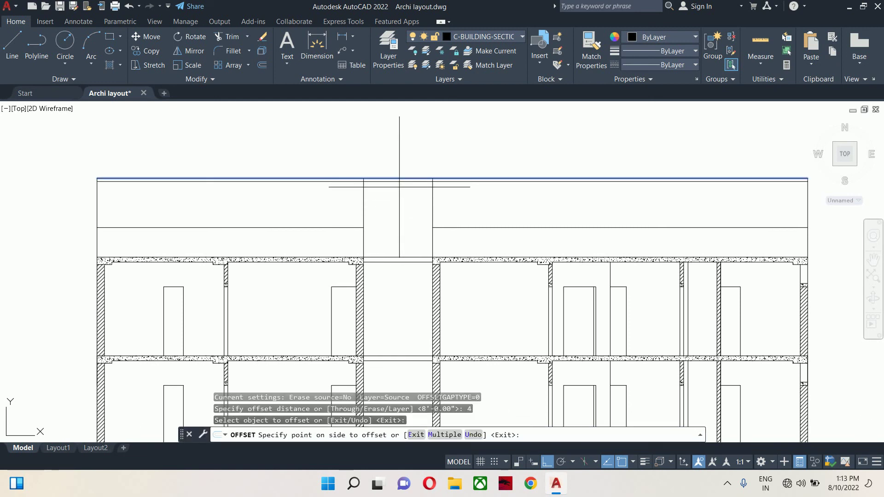
click(399, 191)
scroll(398, 183, up, 4)
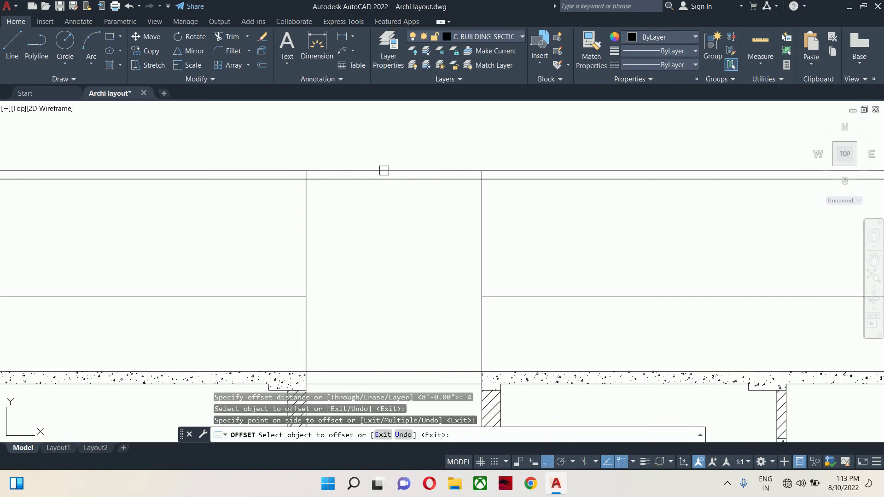
click(384, 171)
click(382, 153)
key(Return)
Step: Offset the two central vertical lines above the roof outward by 4.5 inches to give the walls thickness
key(Return)
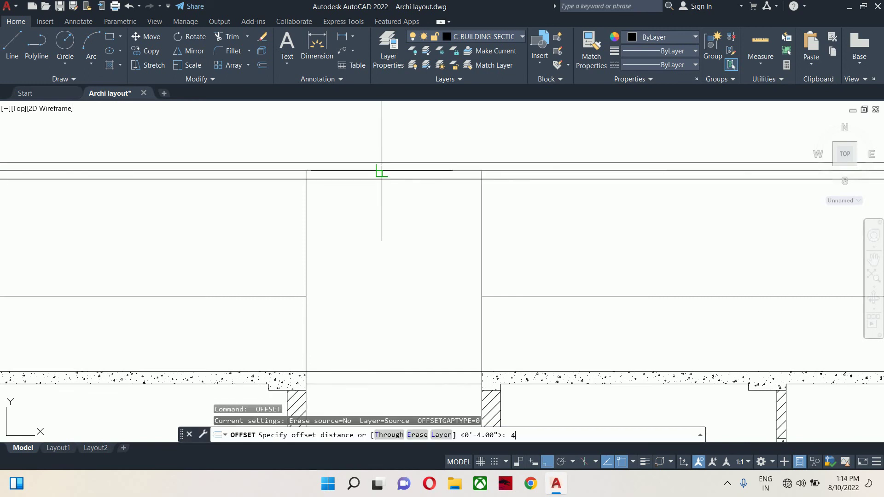
text(4.)
text(5)
key(Return)
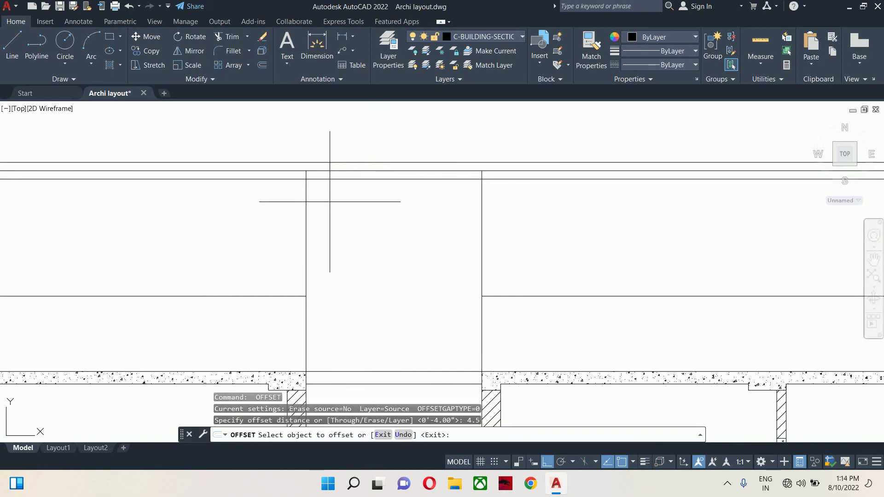
click(310, 218)
click(281, 216)
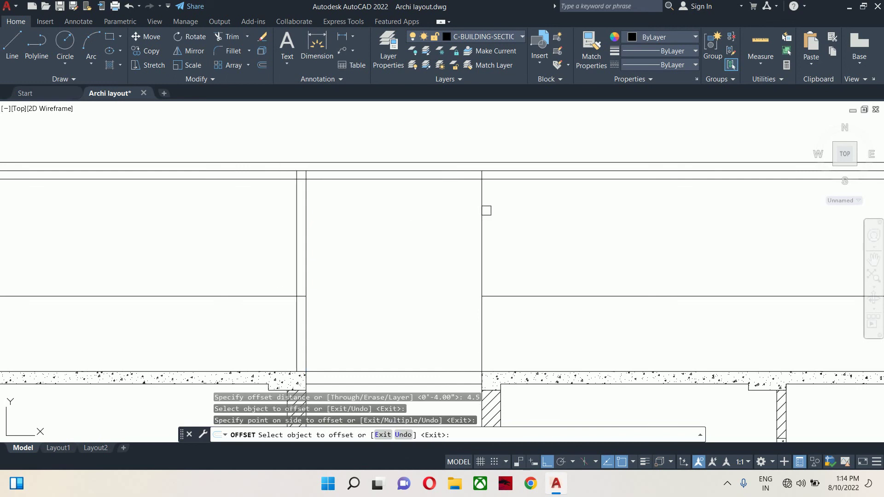
click(486, 211)
click(496, 211)
key(Escape)
key(Escape)
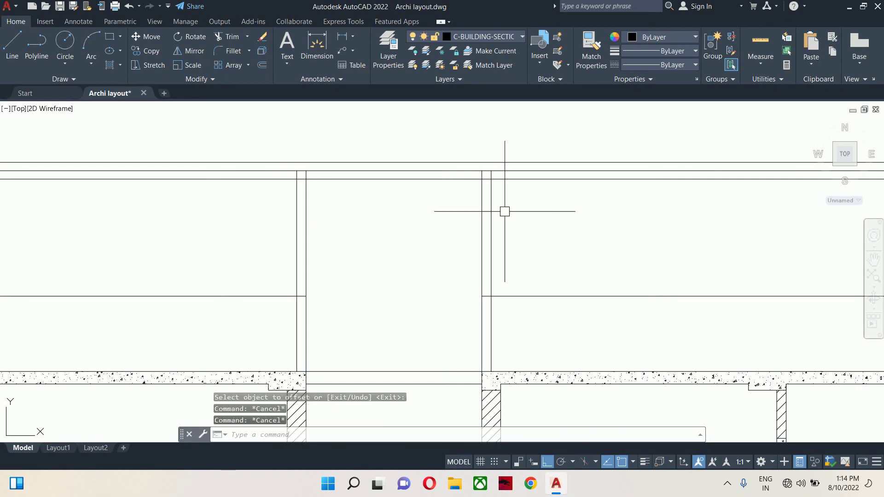
key(Escape)
Step: Extend the four vertical lines of the two central headroom walls up to the topmost horizontal line
text(ex)
key(Return)
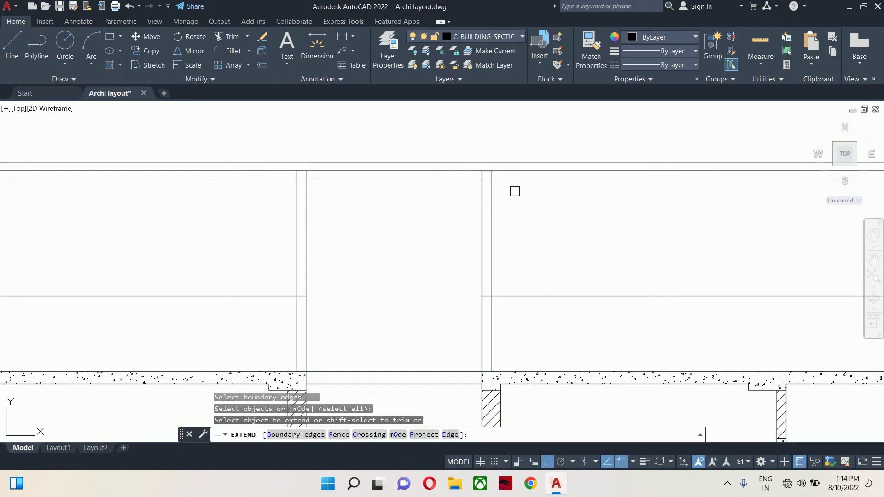
click(492, 201)
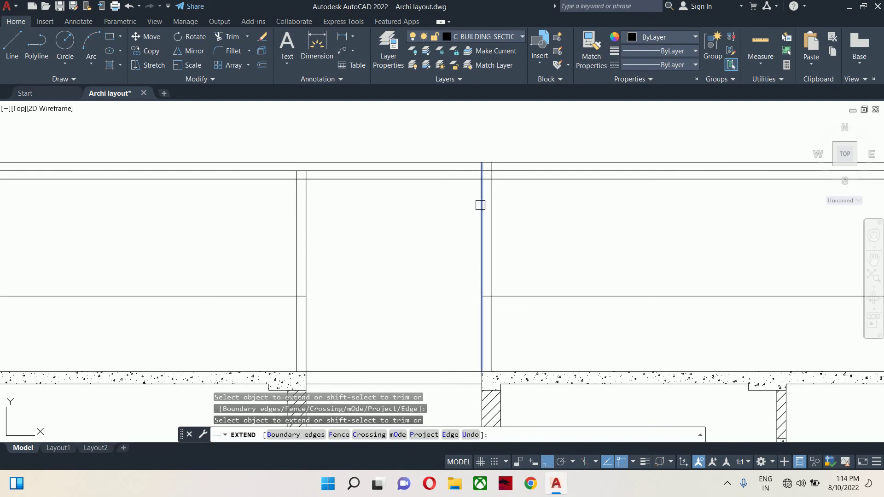
click(479, 209)
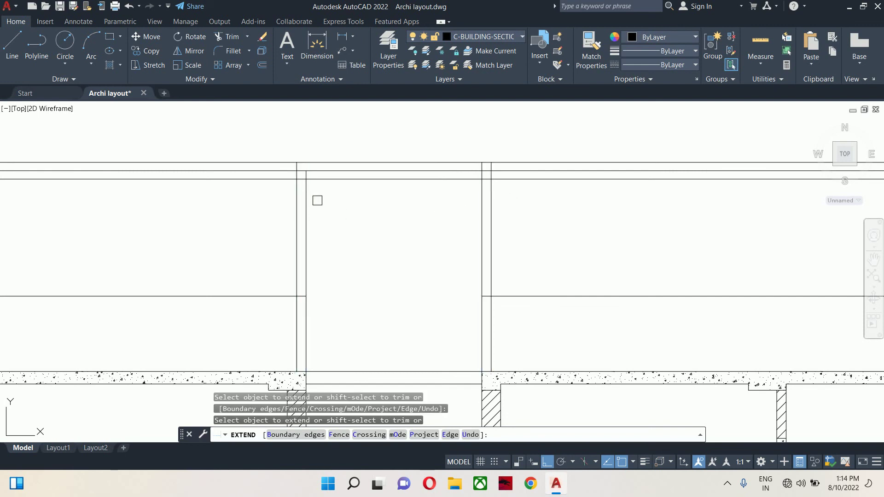
click(317, 200)
click(295, 194)
Step: Trim away the three upper horizontal lines beyond the outer faces of the two headroom walls on both sides
shift+click(269, 197)
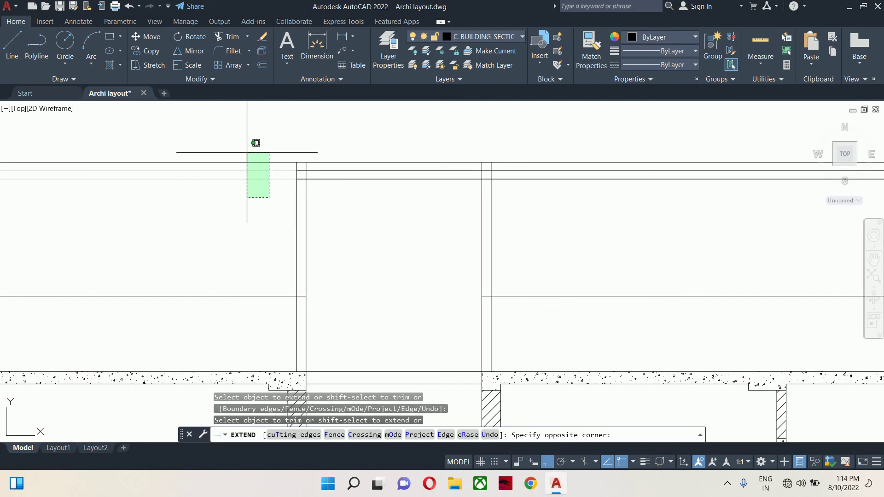
shift+click(248, 153)
click(574, 211)
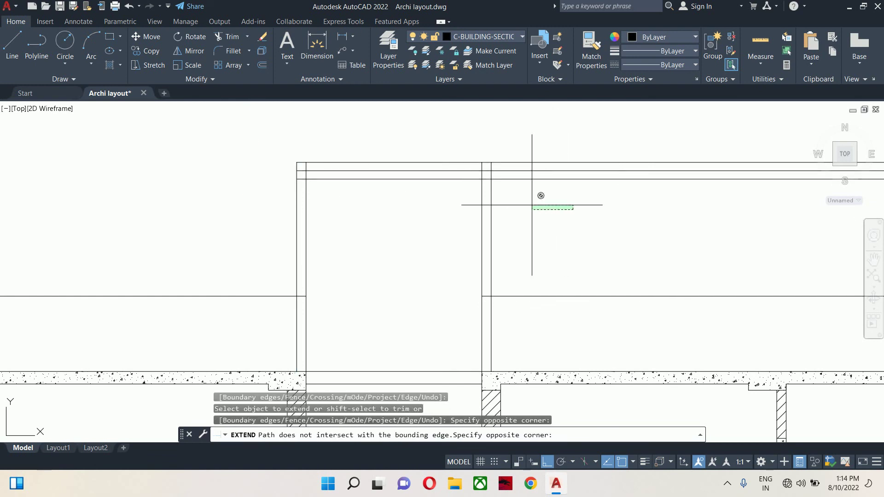
click(534, 207)
shift+click(538, 222)
shift+click(538, 152)
key(Escape)
key(Escape)
key(Escape)
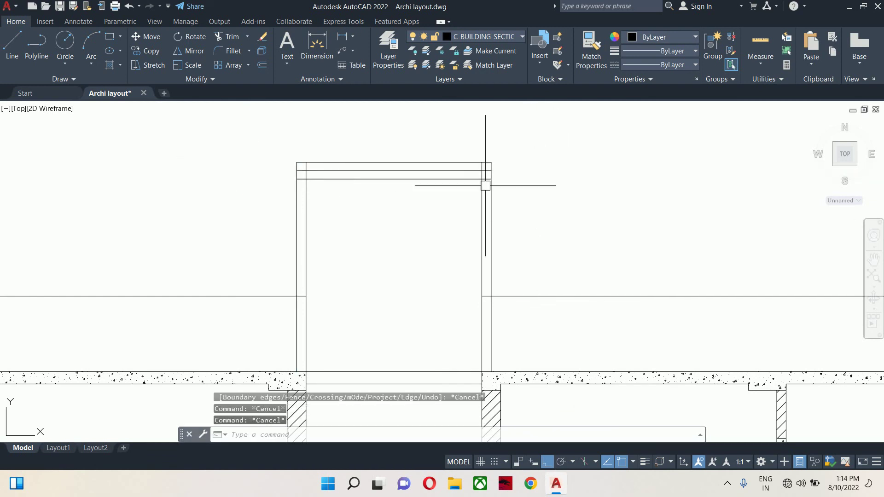
Step: Offset the outer face lines of both headroom walls outward by 18 inches
text(o)
key(Return)
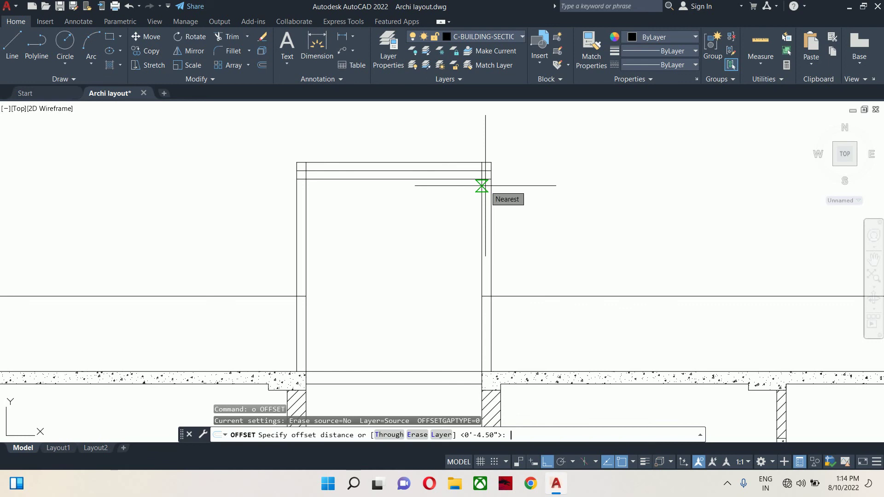
text(1)
key(Return)
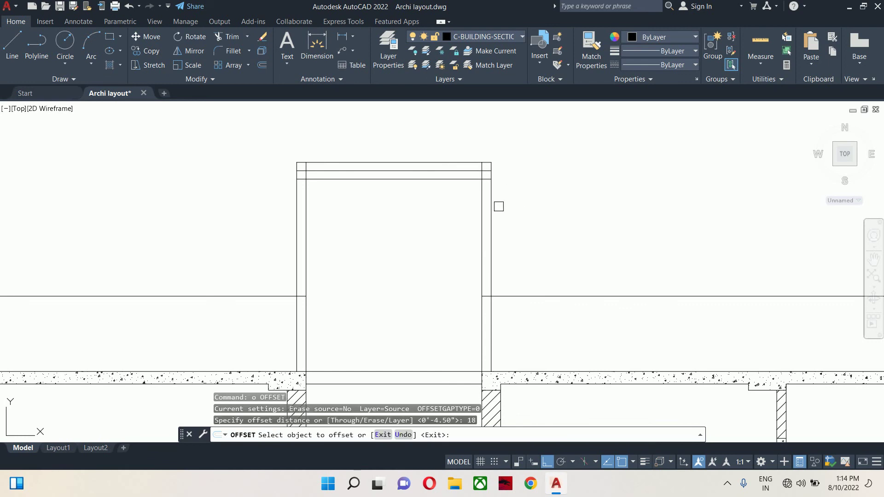
click(491, 203)
click(506, 199)
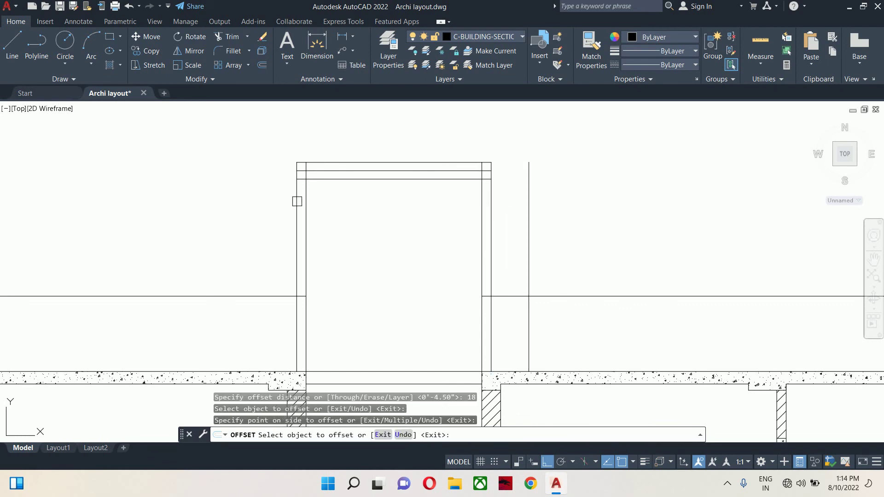
key(Escape)
key(Escape)
scroll(295, 174, up, 3)
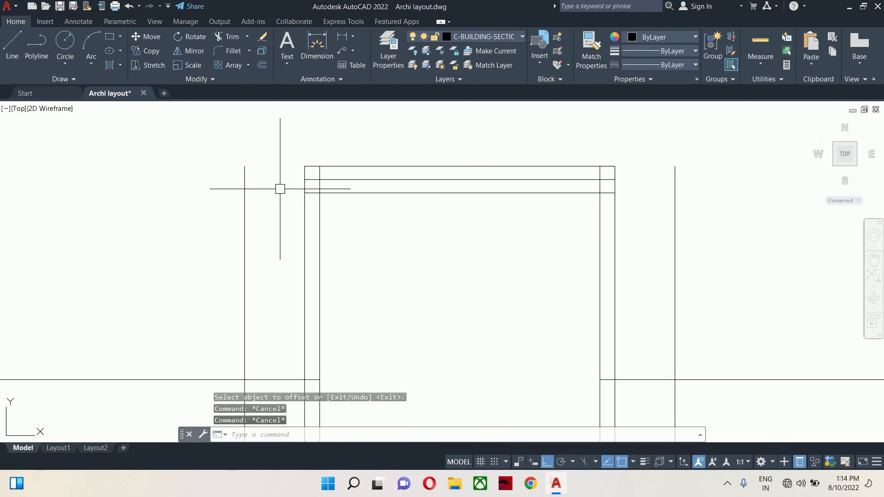
Step: Extend the two upper horizontal slab lines on both sides to the outward offset vertical lines
text(ex)
key(Return)
click(313, 166)
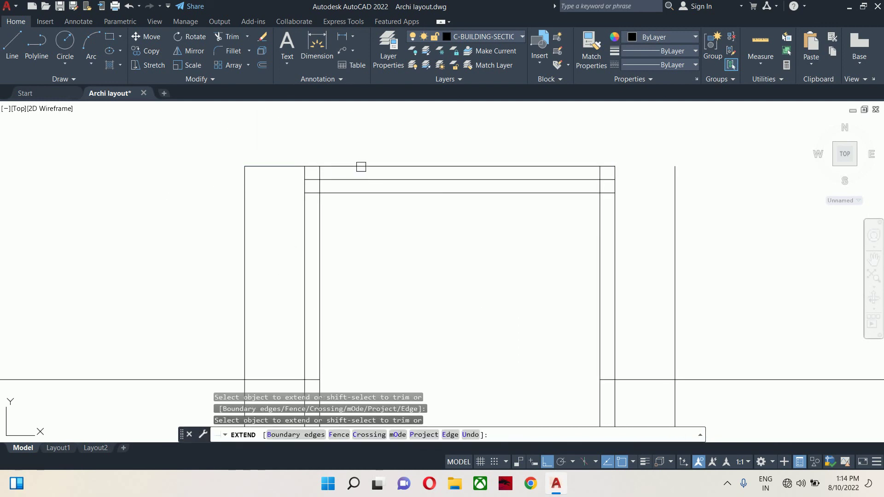
click(560, 166)
click(614, 178)
click(592, 182)
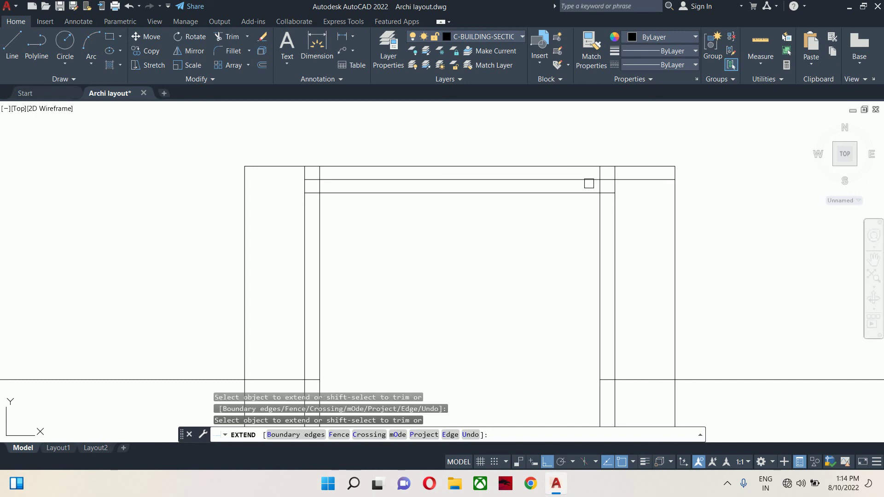
click(387, 177)
Step: Trim the wall lines within the headroom slab's thickness and the two outer vertical lines below the slab
scroll(307, 177, up, 2)
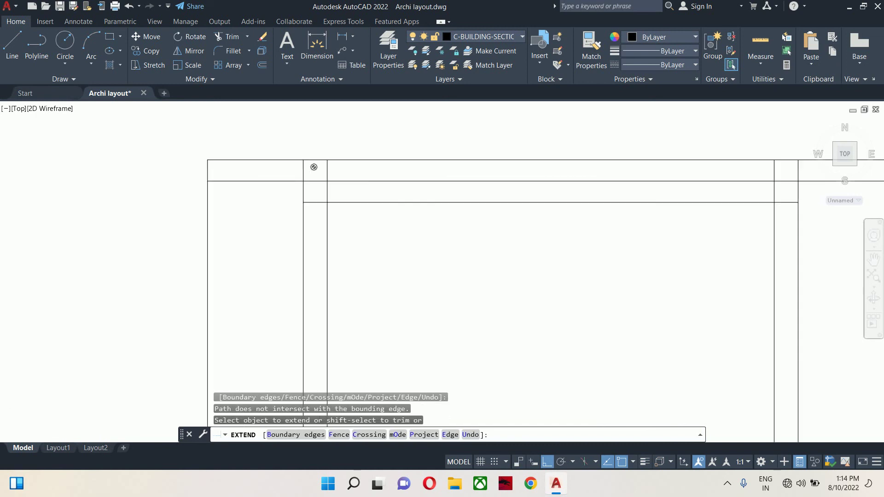
click(332, 170)
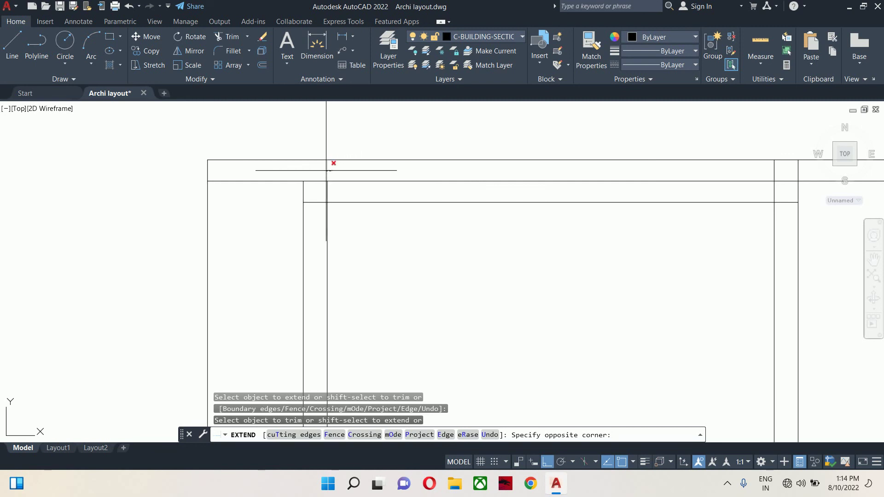
click(325, 170)
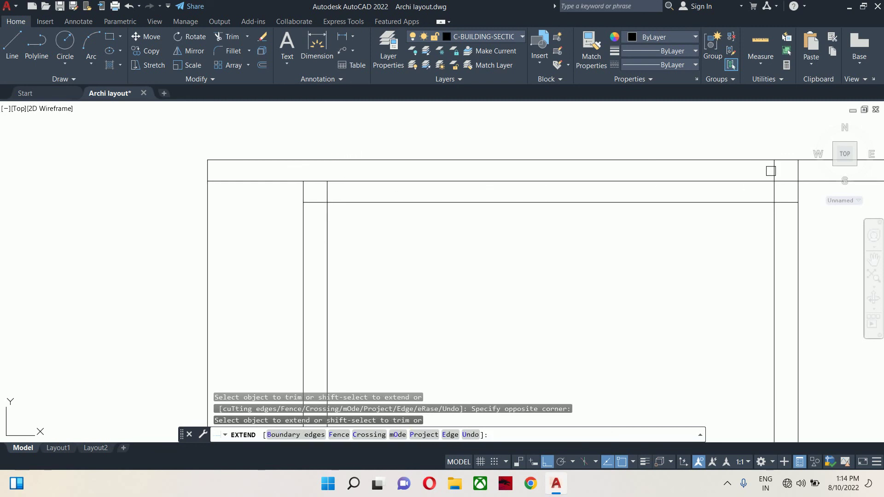
scroll(718, 191, down, 3)
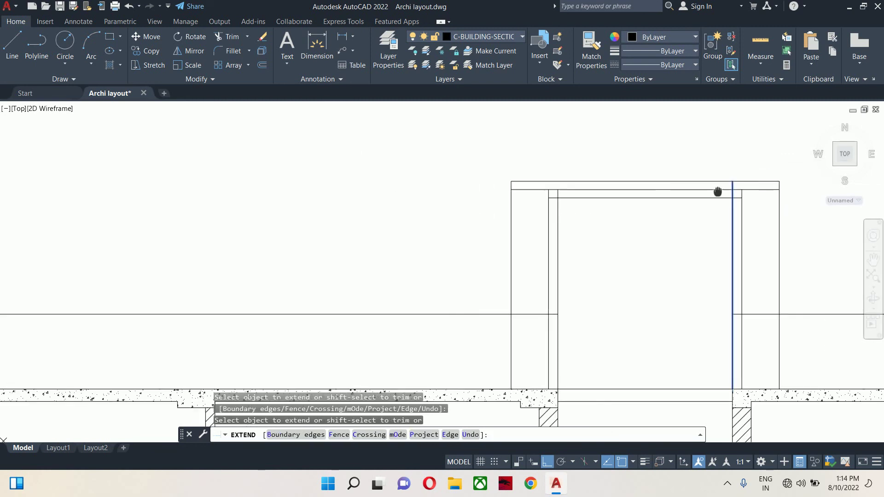
scroll(751, 198, up, 3)
middle_drag(751, 197, 776, 231)
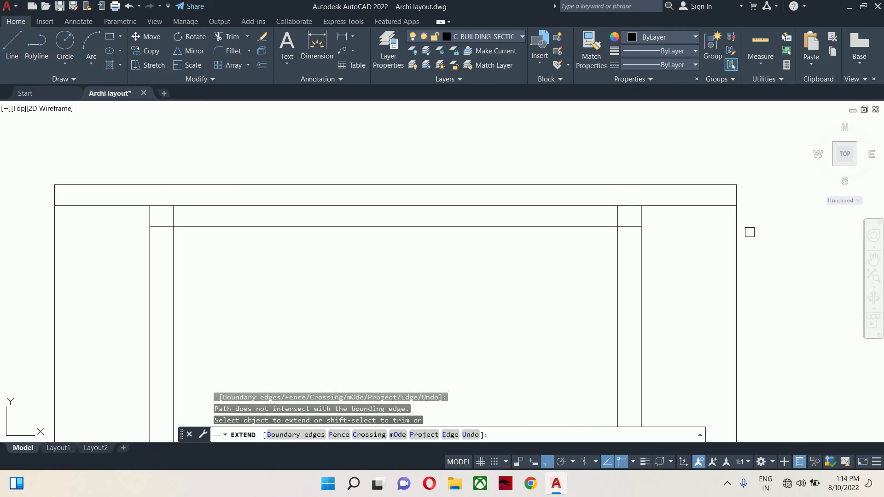
shift+click(742, 229)
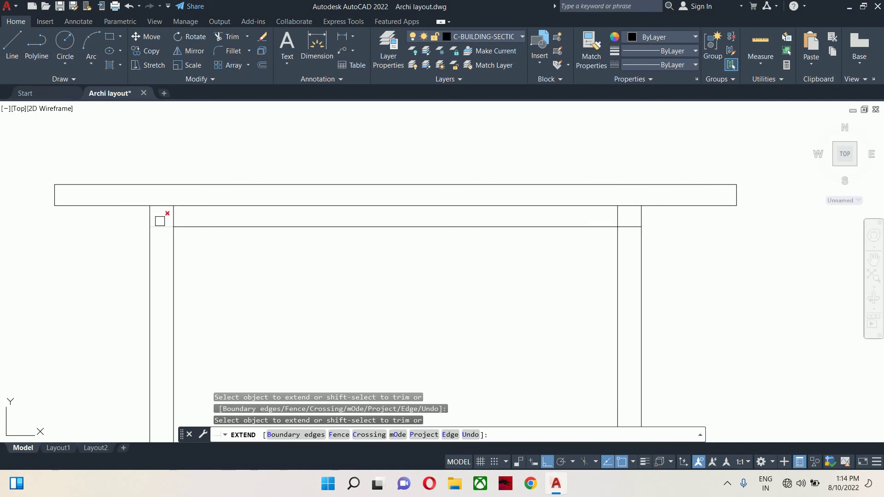
Step: Trim the inner face lines of both headroom walls between the slab underside and the lowest horizontal line
click(164, 211)
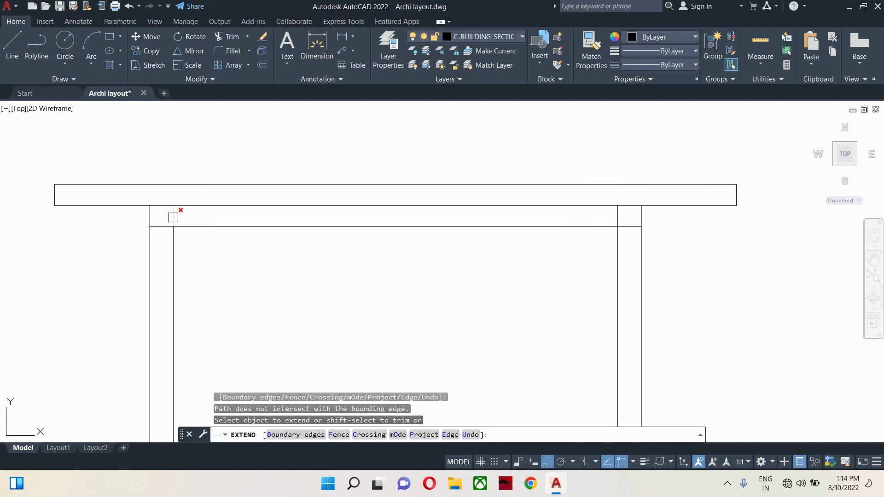
click(174, 217)
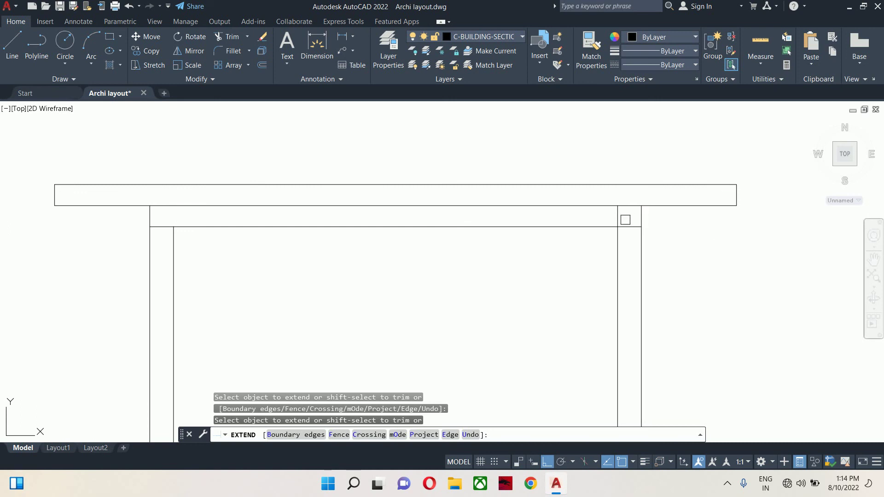
click(619, 216)
Step: Trim the horizontal parapet line where it crosses the thickness of the two headroom walls
scroll(594, 223, down, 4)
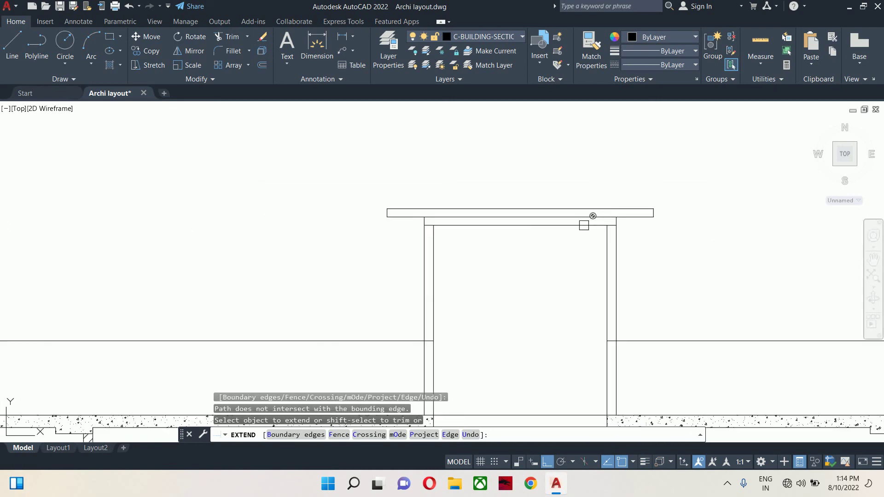
scroll(424, 338, up, 4)
click(425, 338)
scroll(533, 344, down, 4)
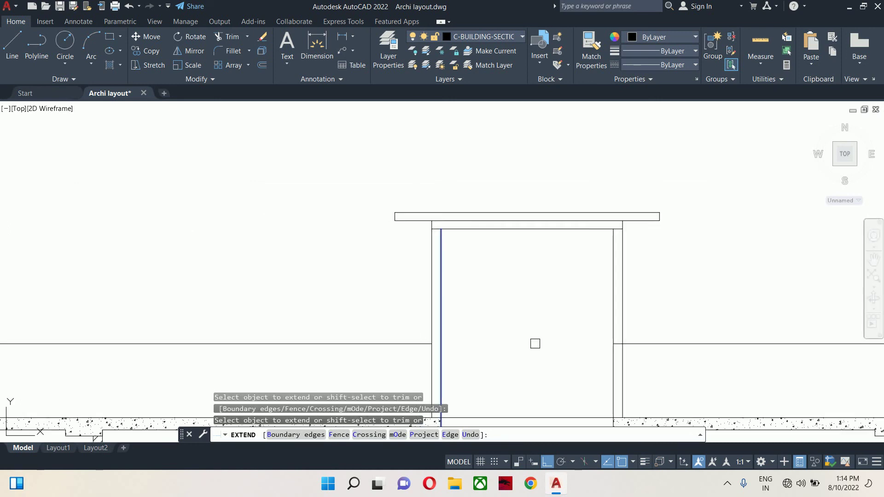
scroll(604, 338, up, 4)
key(Escape)
scroll(594, 332, down, 4)
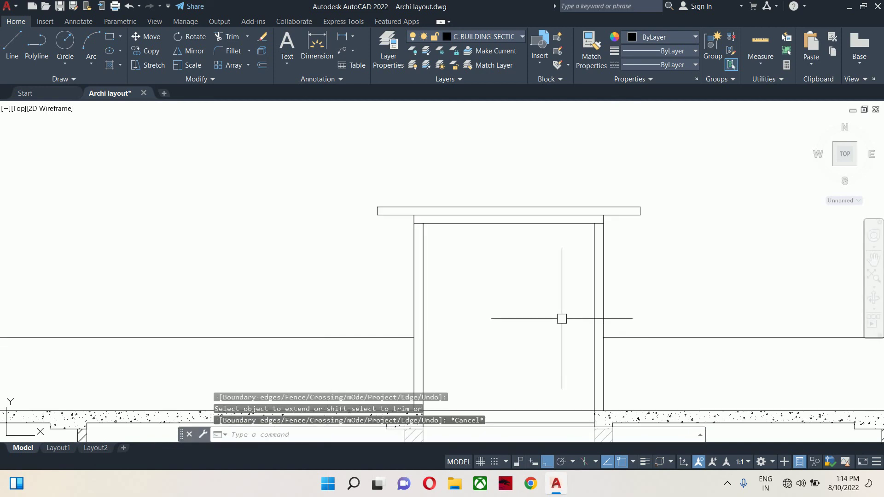
Step: Offset the two vertical end lines of the headroom slab inward by 4.5 inches
scroll(438, 207, up, 2)
text(o)
key(Return)
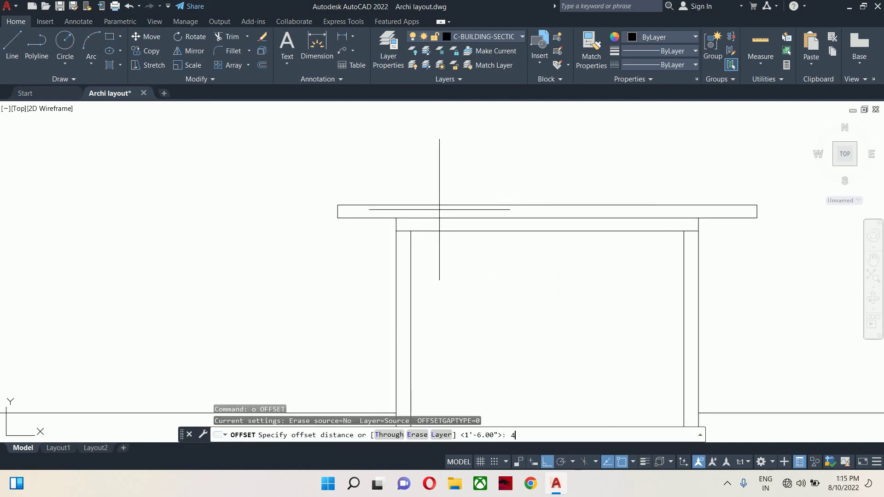
key(Return)
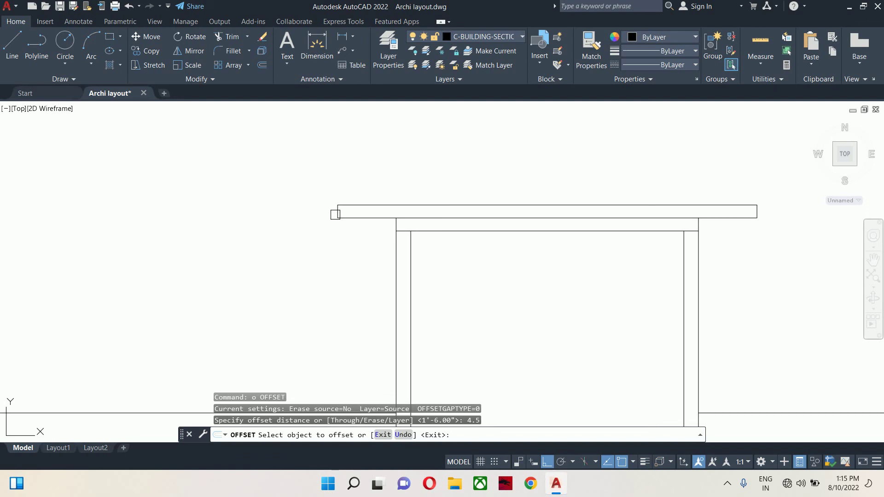
click(335, 214)
click(387, 210)
scroll(750, 213, up, 2)
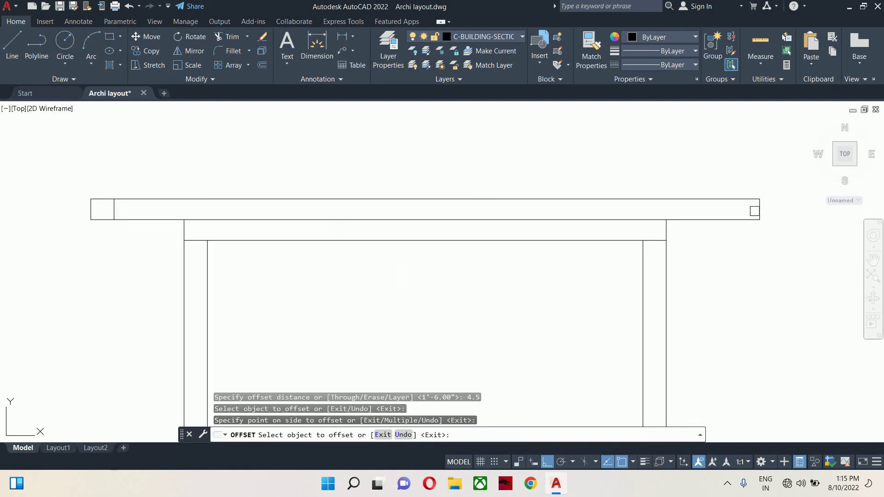
click(755, 211)
click(756, 211)
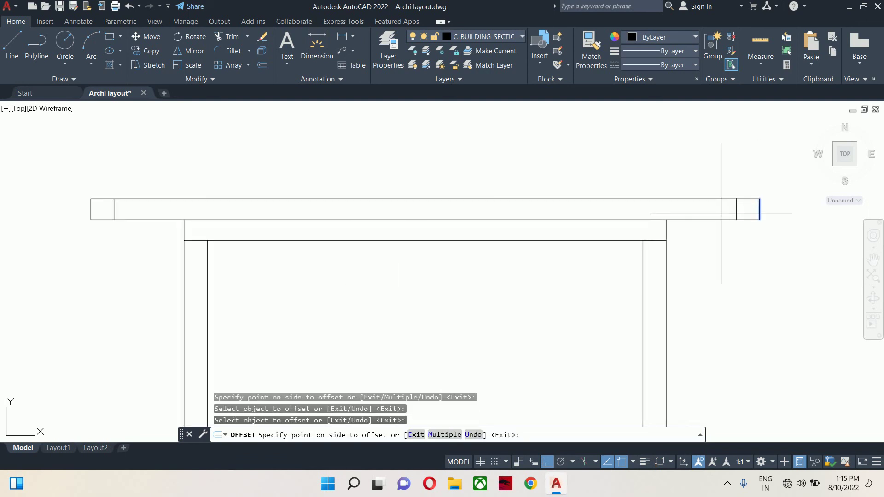
key(Escape)
scroll(723, 207, down, 2)
key(Escape)
scroll(677, 235, up, 2)
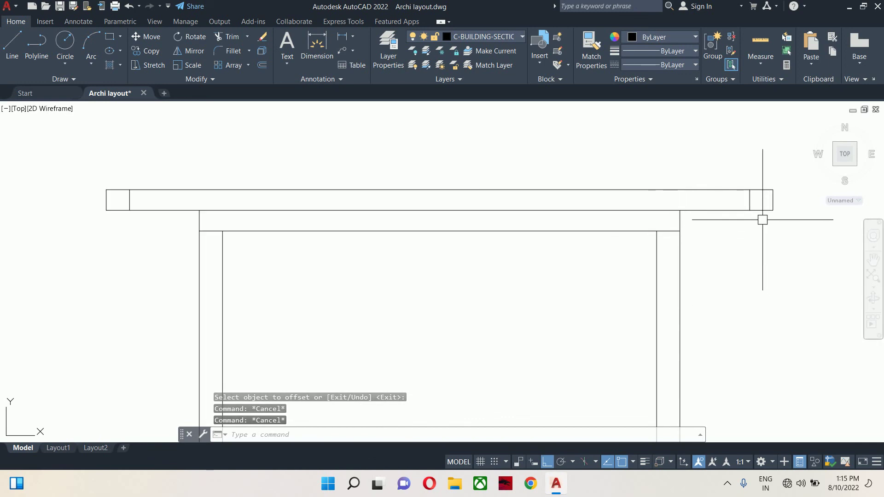
key(Escape)
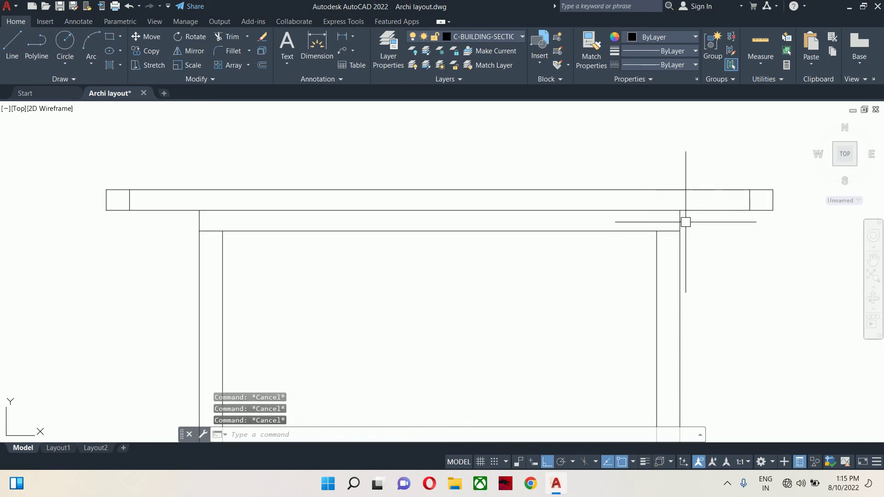
Step: Delete the horizontal line beneath the headroom slab and extend both inner wall lines up to the slab underside
click(666, 234)
key(Delete)
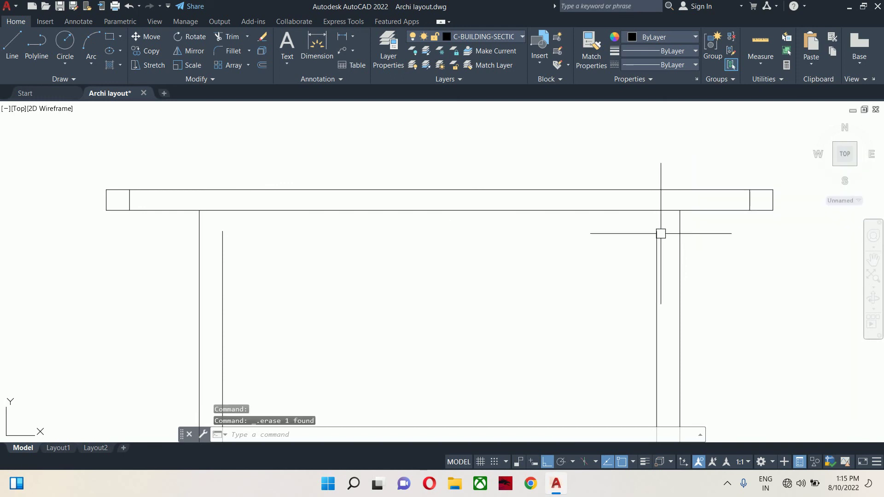
text(ex)
key(Return)
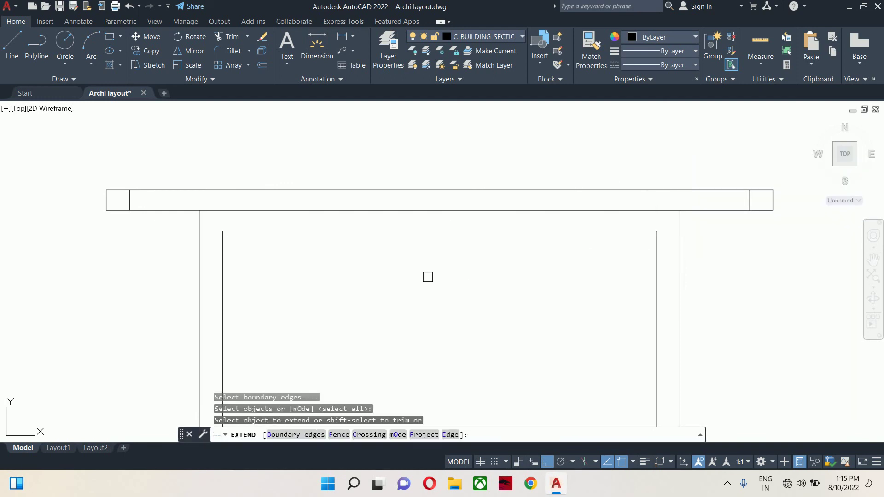
click(391, 282)
click(216, 237)
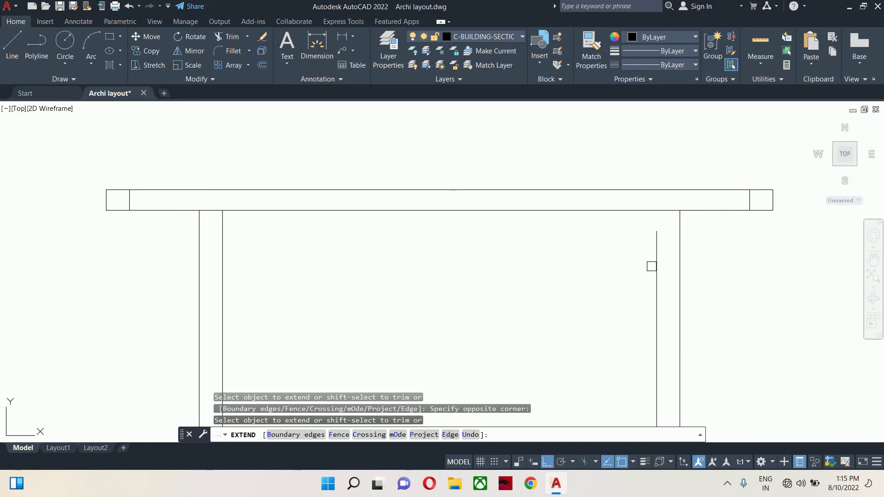
click(665, 262)
click(639, 234)
scroll(628, 239, down, 4)
key(Escape)
key(Escape)
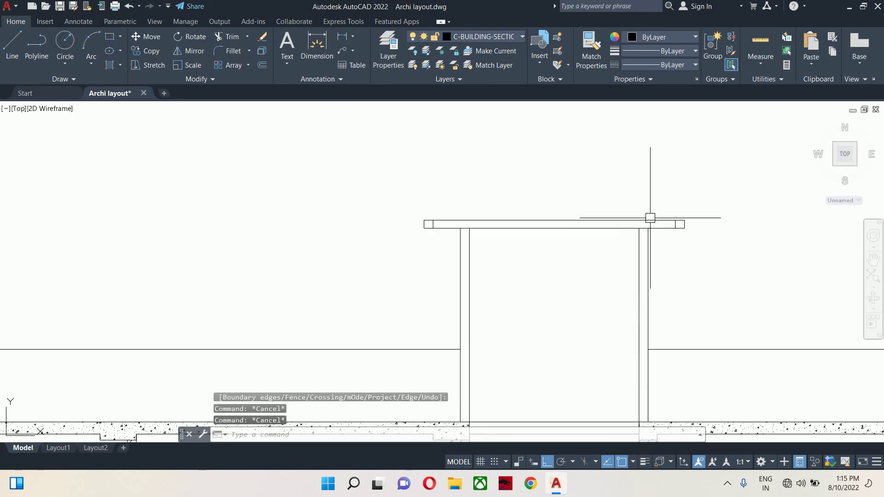
Step: Offset the top line of the headroom slab upward by 4 inches
scroll(681, 230, up, 4)
click(673, 223)
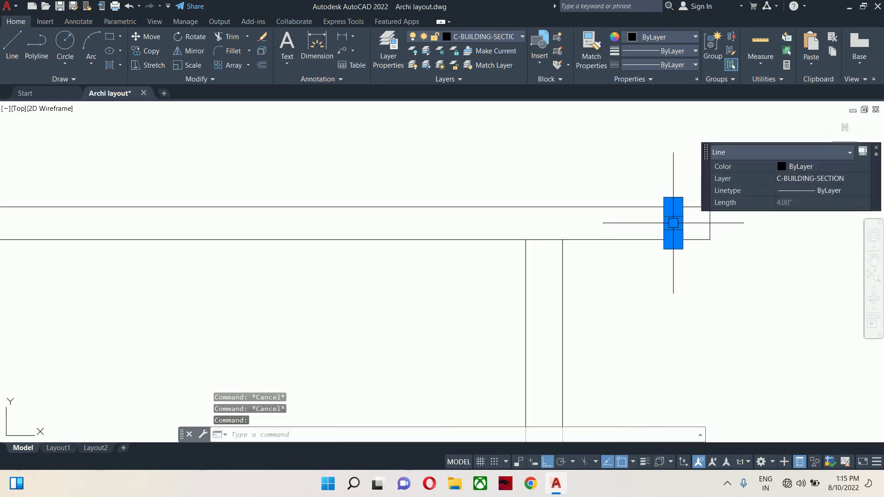
key(Escape)
scroll(670, 227, down, 3)
text(o)
key(Return)
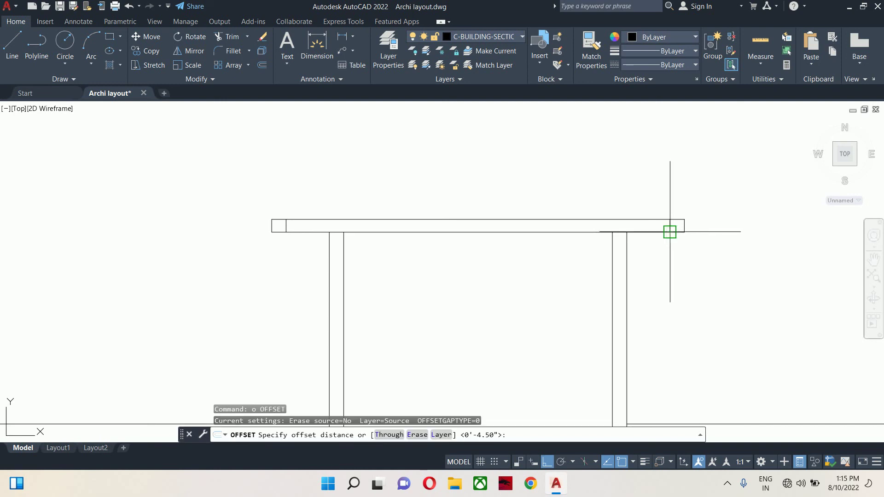
text(4)
key(Return)
click(659, 220)
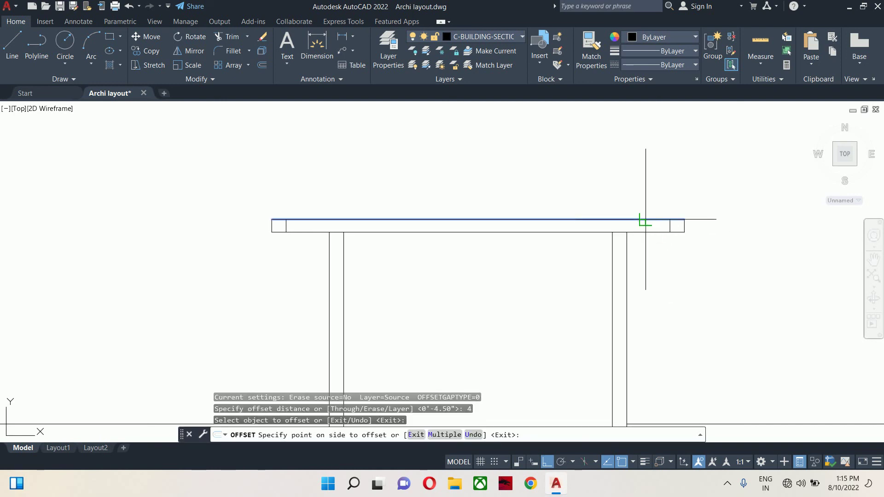
click(649, 200)
key(Escape)
key(Escape)
Step: Extend the headroom slab's end lines and the inner offset lines up to the new top line
text(ex)
key(Return)
scroll(671, 221, up, 2)
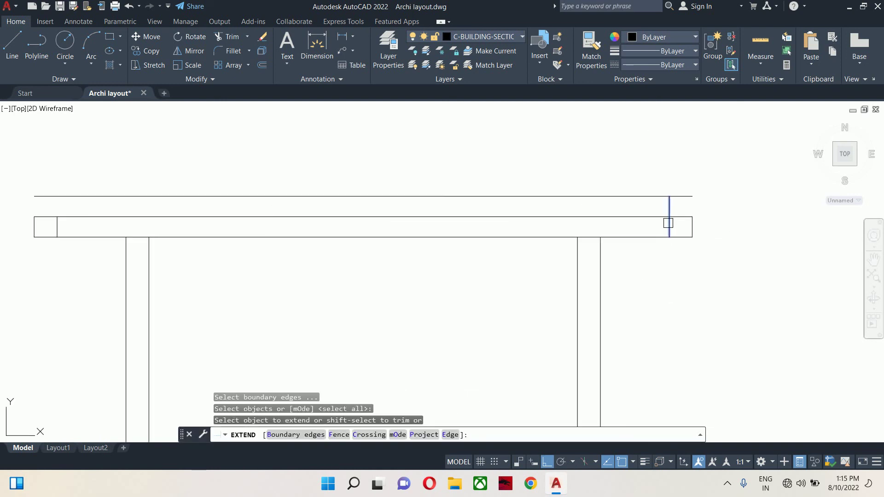
click(669, 230)
click(665, 225)
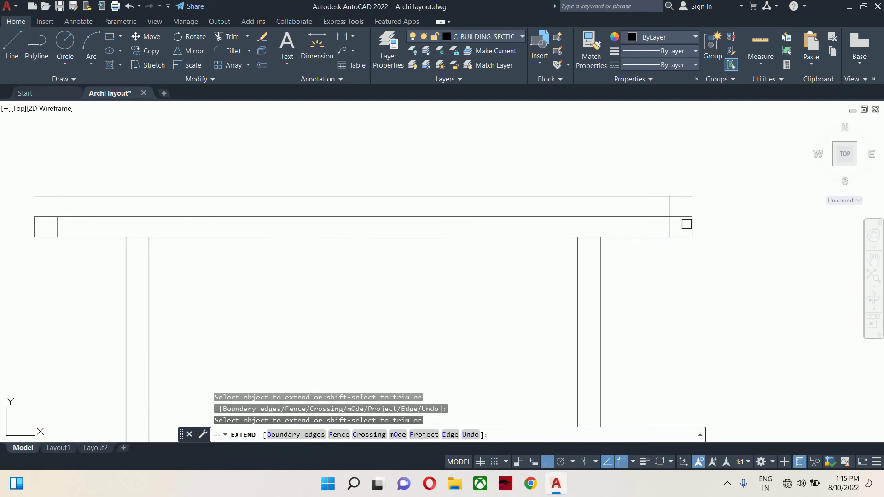
click(687, 223)
scroll(552, 211, down, 4)
scroll(364, 219, up, 4)
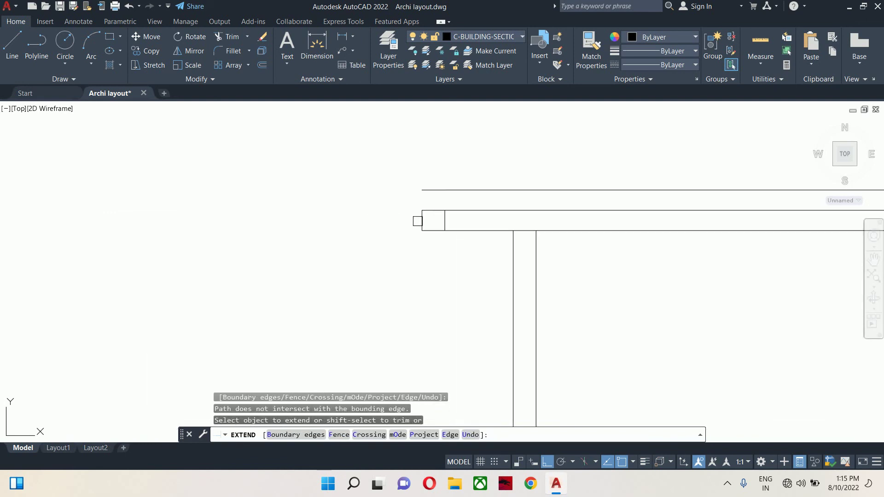
click(422, 220)
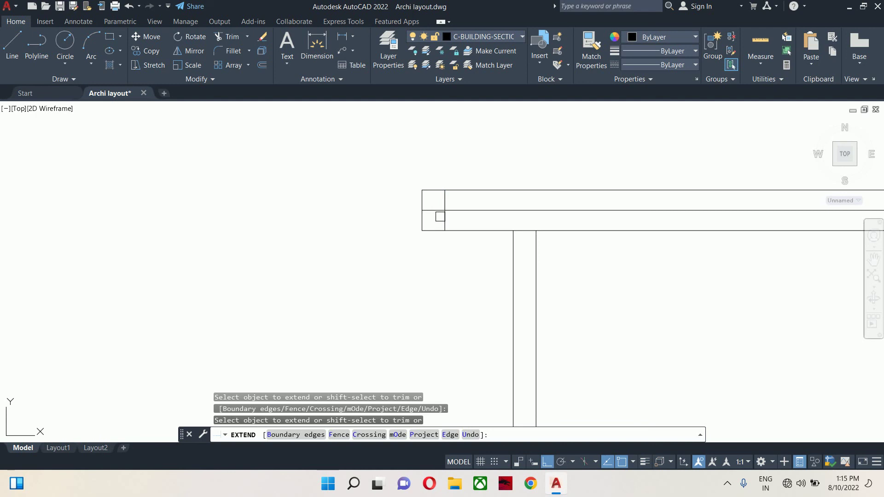
click(435, 211)
scroll(521, 198, down, 5)
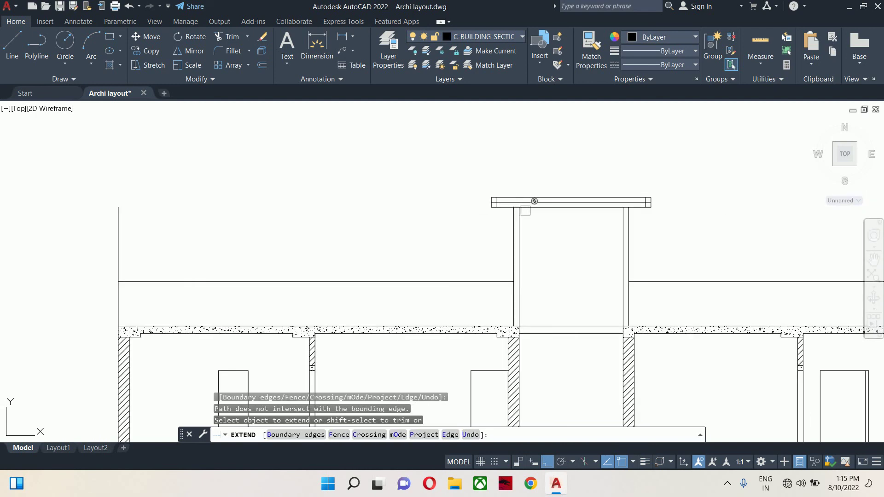
Step: Trim the two inner offset lines within the slab thickness, keeping only their parts above the slab's top line
scroll(447, 211, up, 5)
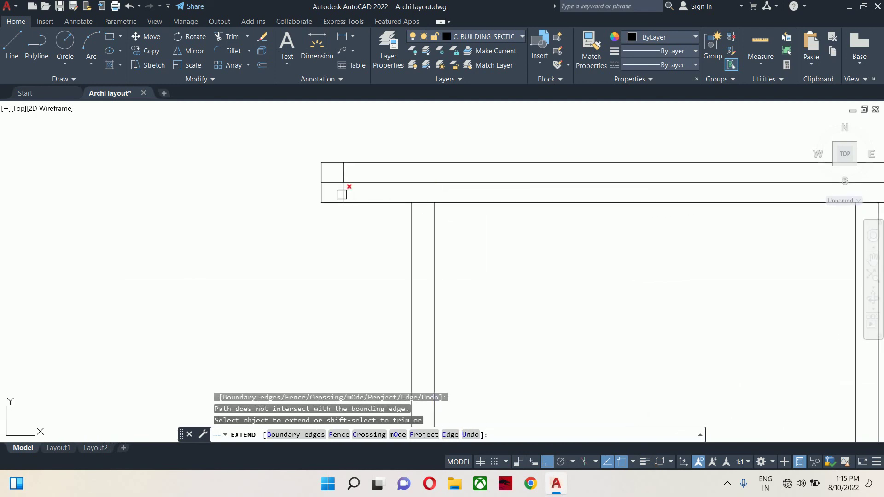
scroll(483, 194, down, 2)
scroll(691, 194, up, 2)
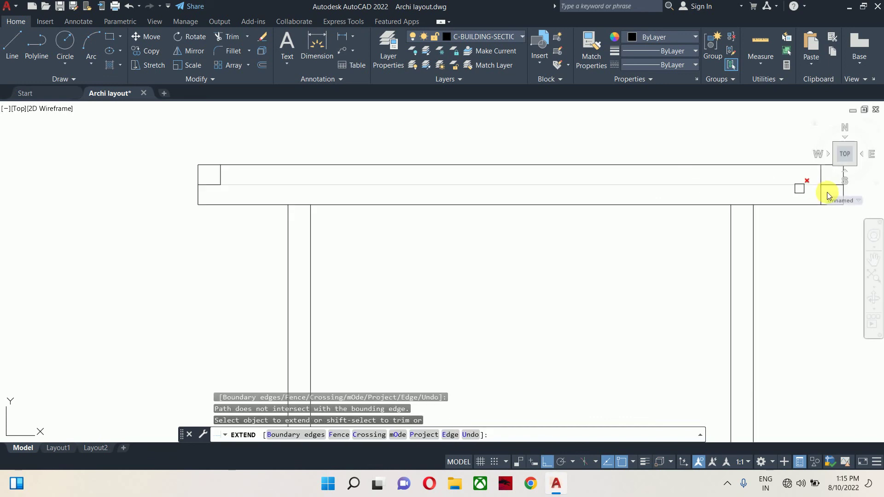
middle_drag(790, 192, 673, 207)
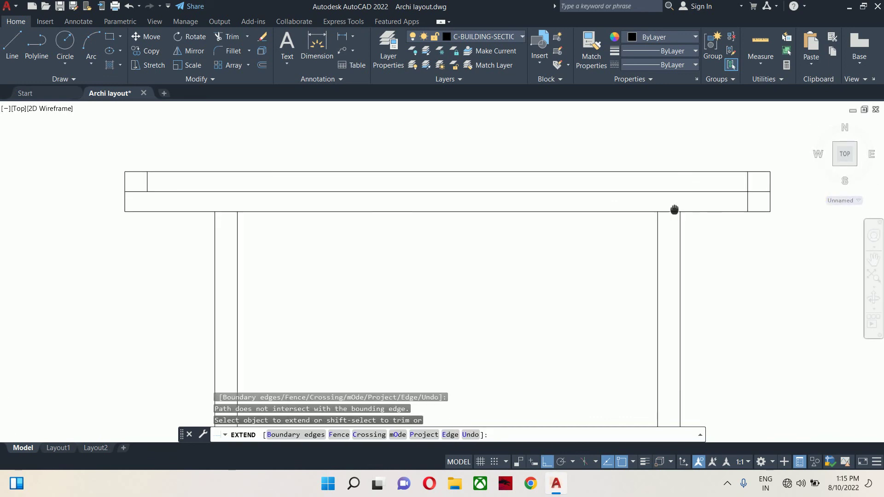
scroll(707, 204, up, 2)
scroll(709, 204, up, 2)
click(718, 206)
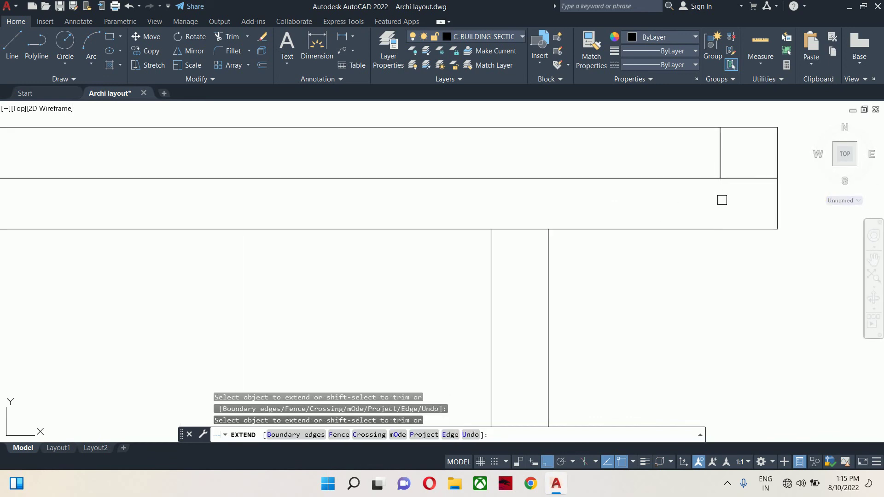
key(Escape)
scroll(718, 203, down, 4)
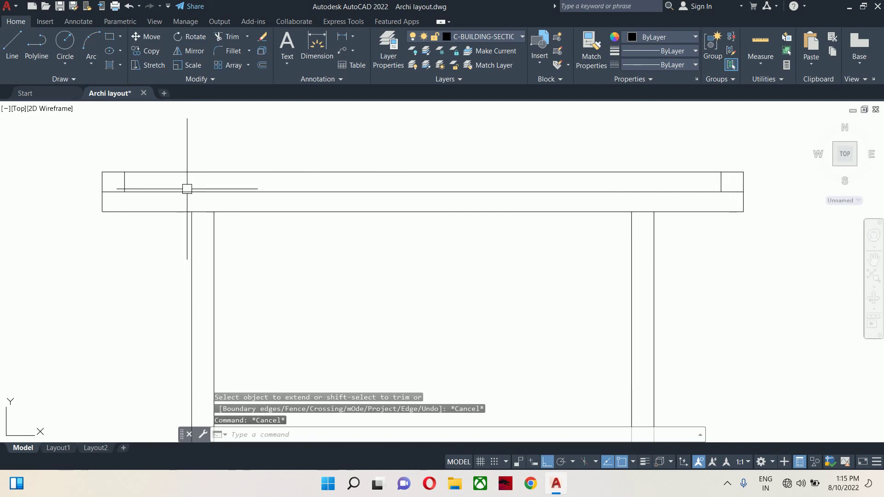
Step: Trim the outer vertical lines at both building ends where they rise above the horizontal parapet line
scroll(329, 184, down, 6)
middle_drag(332, 184, 451, 196)
scroll(450, 196, down, 2)
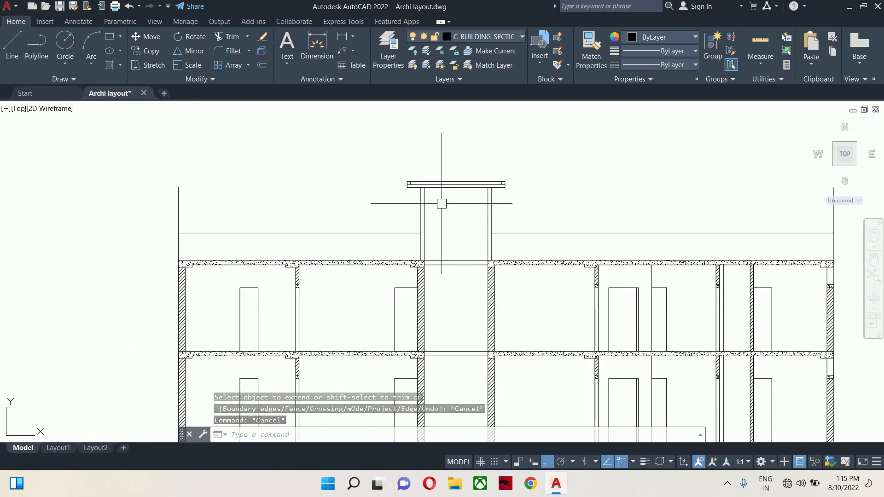
key(Escape)
key(Escape)
text(tr)
key(Return)
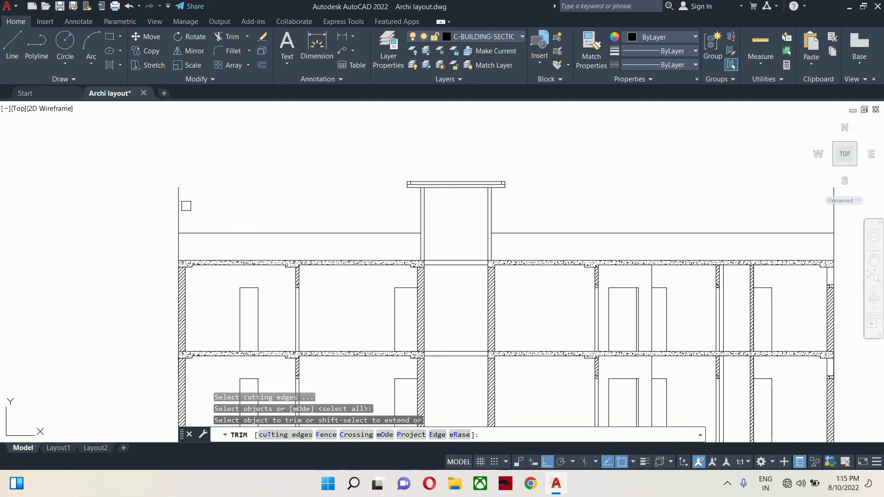
click(179, 206)
middle_drag(718, 217, 622, 225)
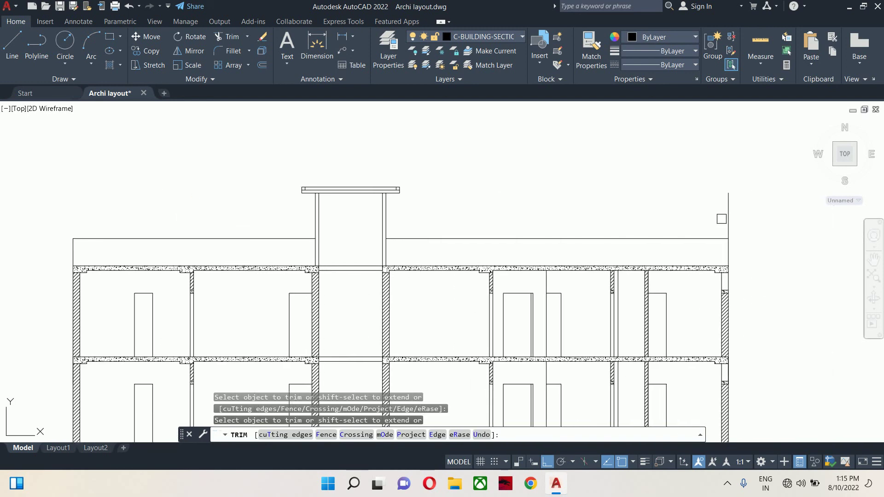
key(Escape)
Step: Offset the outer vertical lines of the parapet inward by 4.5 inches at both ends of the roof
text(o)
key(Return)
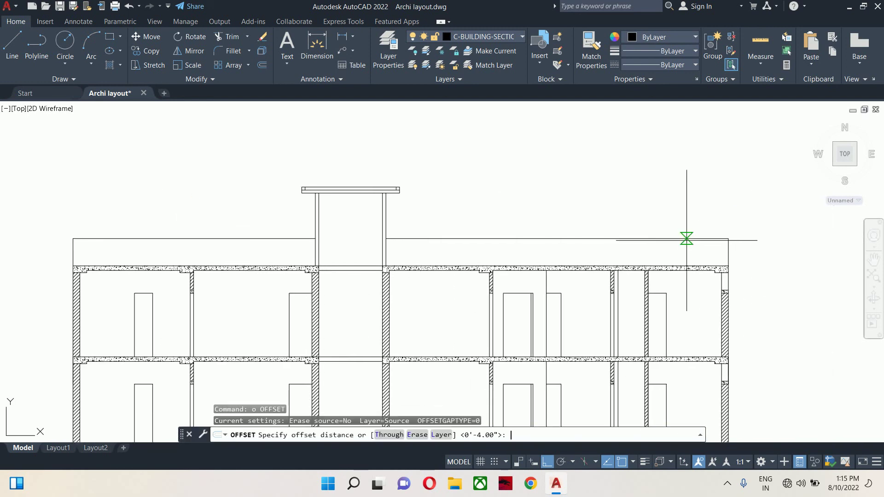
text(4.5)
key(Return)
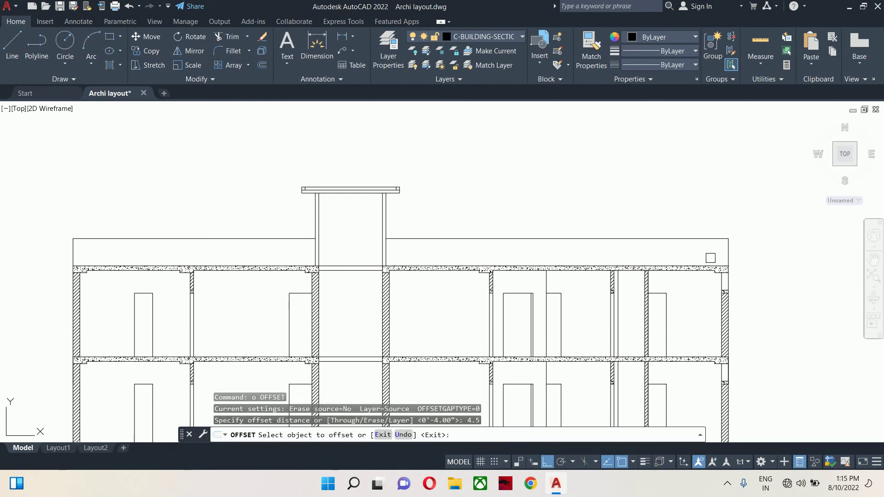
click(727, 252)
click(702, 247)
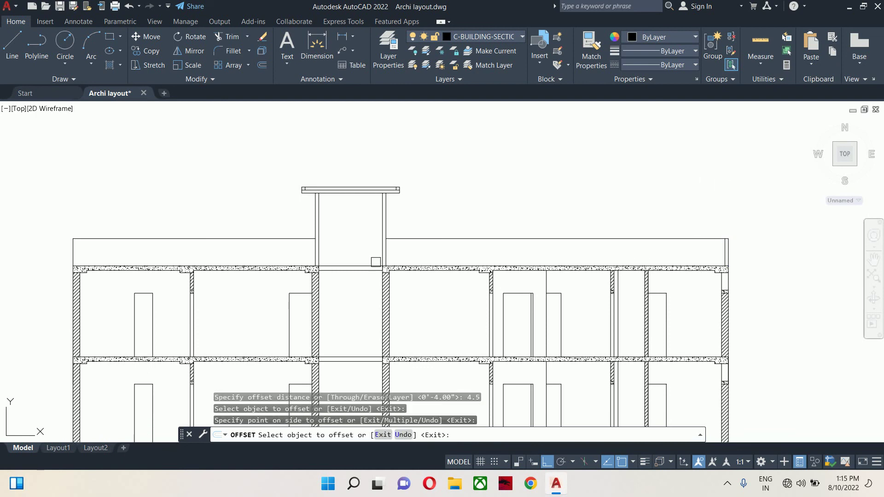
click(79, 252)
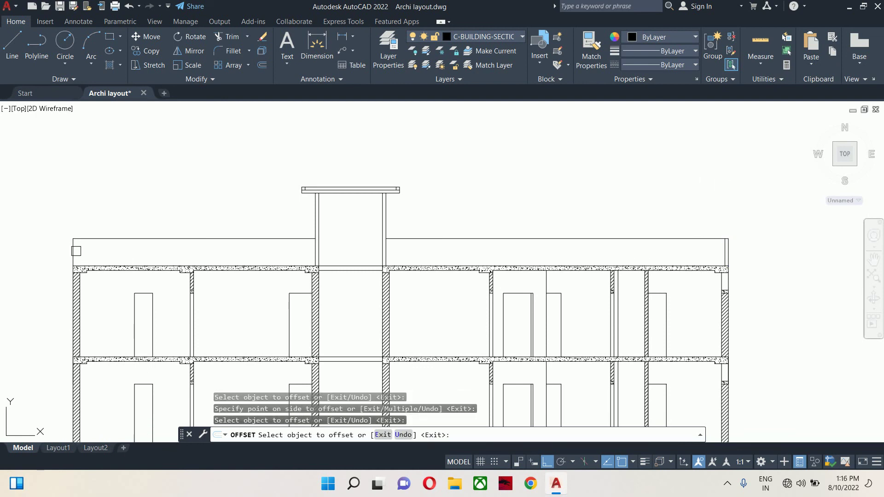
click(76, 250)
key(Escape)
Step: Examine the floor plan above the building section, including its outer walls and the section line
scroll(96, 247, down, 4)
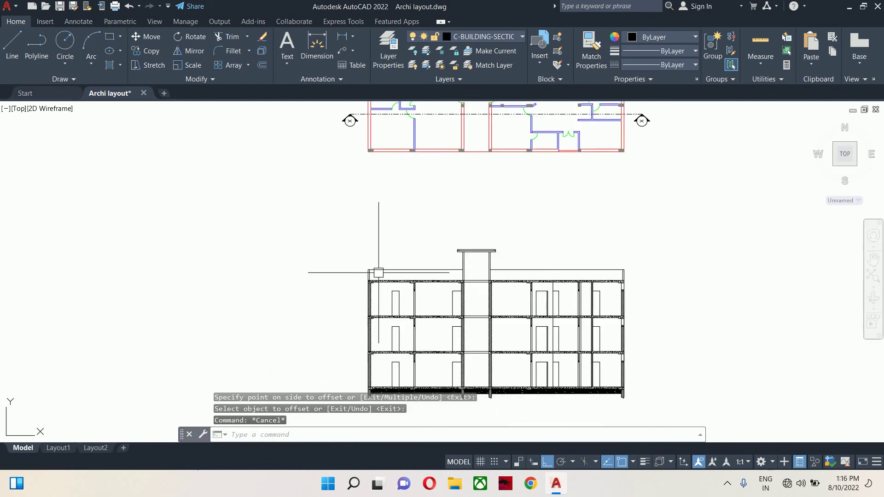
scroll(387, 272, down, 3)
scroll(411, 223, up, 3)
middle_drag(409, 188, 418, 194)
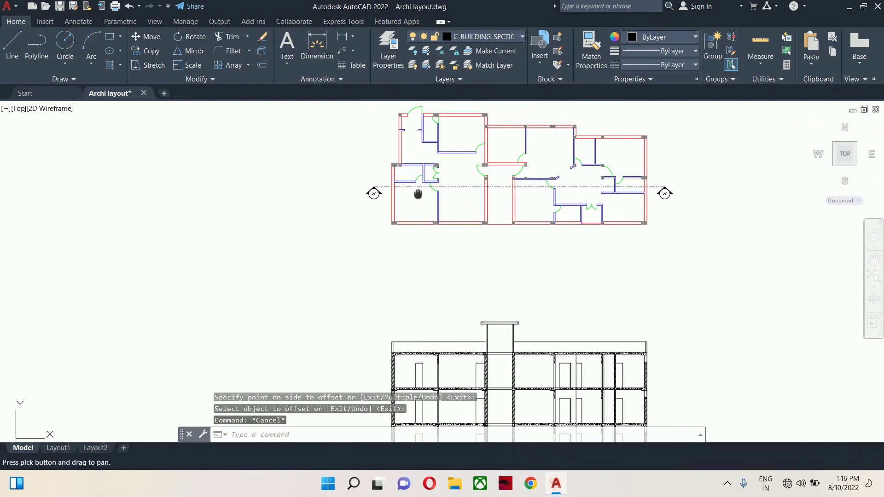
scroll(409, 182, up, 2)
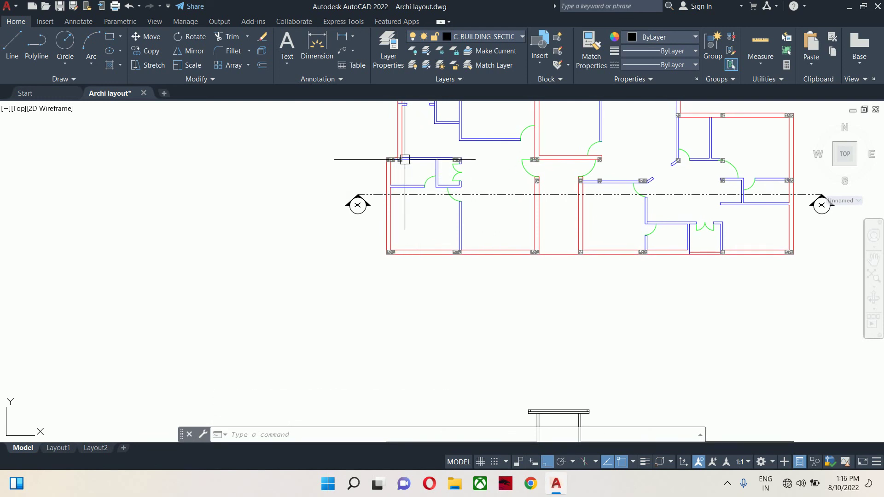
scroll(405, 160, up, 2)
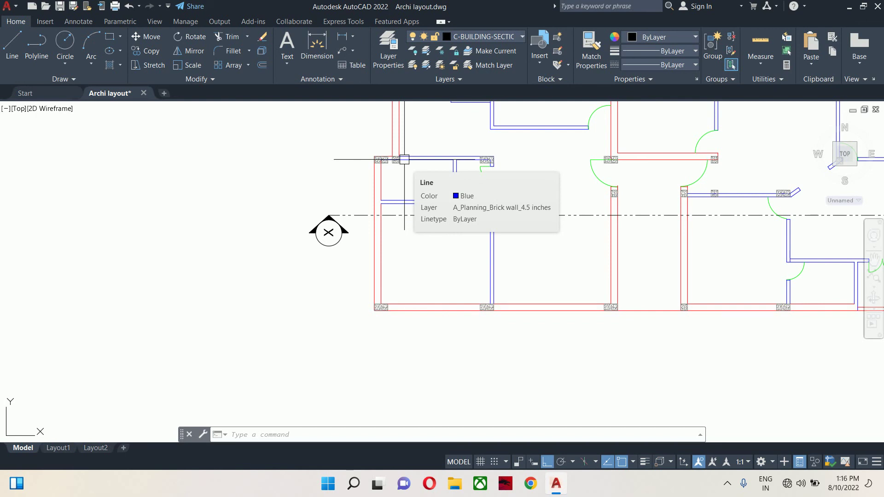
key(Escape)
scroll(411, 161, down, 5)
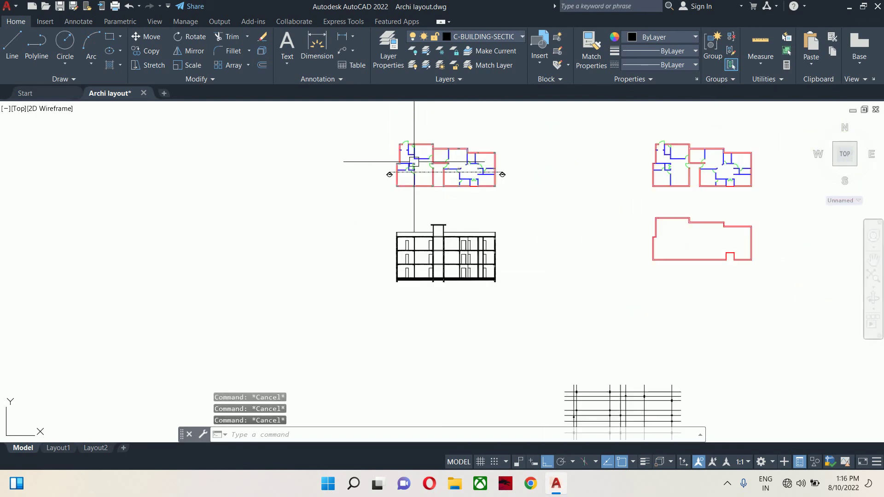
Step: Copy the whole floor plan with its section line and markers vertically to a free spot above the original
scroll(465, 201, up, 2)
text(c)
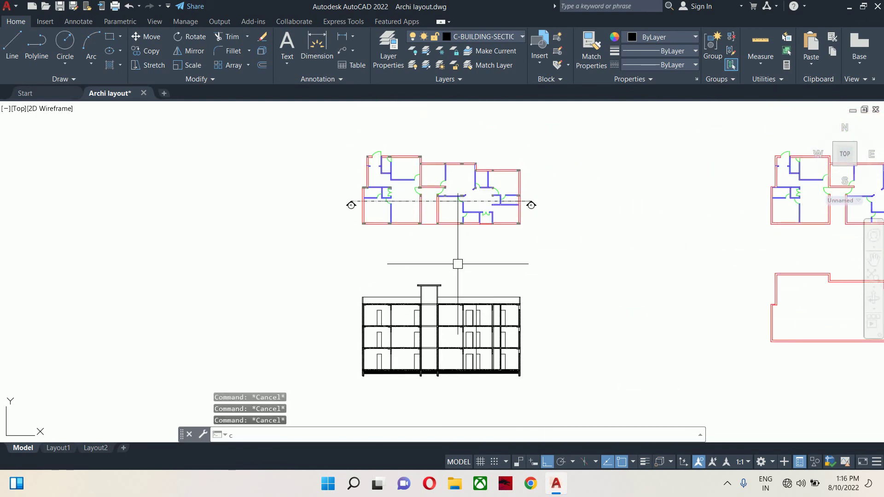
text(o)
key(Return)
click(551, 241)
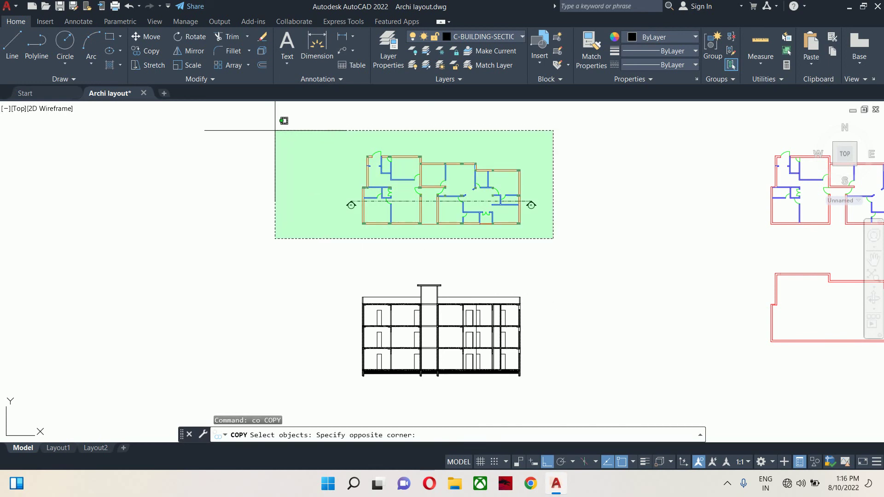
click(281, 117)
middle_drag(276, 202, 335, 257)
key(Return)
click(340, 255)
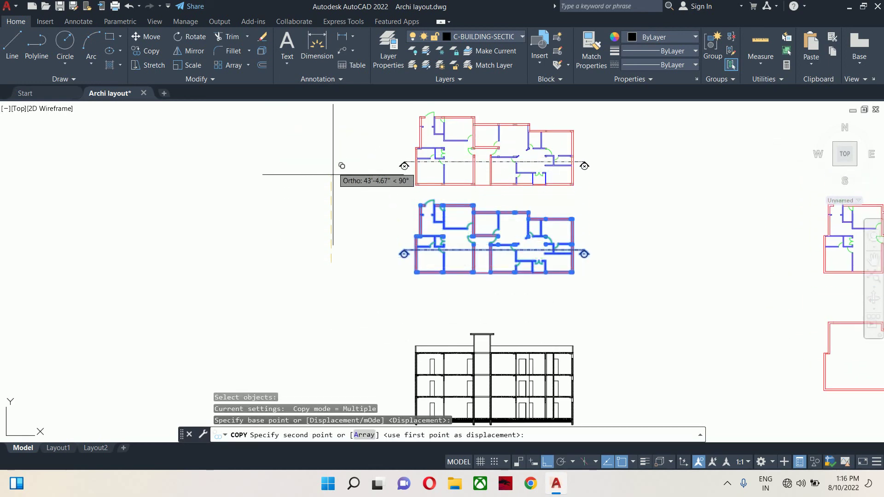
click(345, 159)
key(Escape)
Step: Try to delete the interior walls, doors, columns and section line of the copied floor plan, and undo the deletion
scroll(540, 169, up, 6)
middle_drag(562, 187, 638, 233)
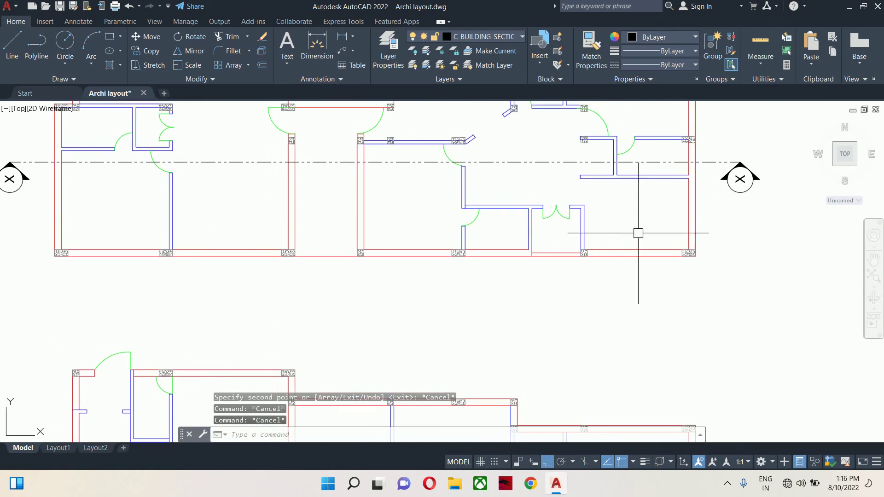
click(668, 217)
scroll(667, 217, down, 2)
middle_drag(584, 227, 639, 267)
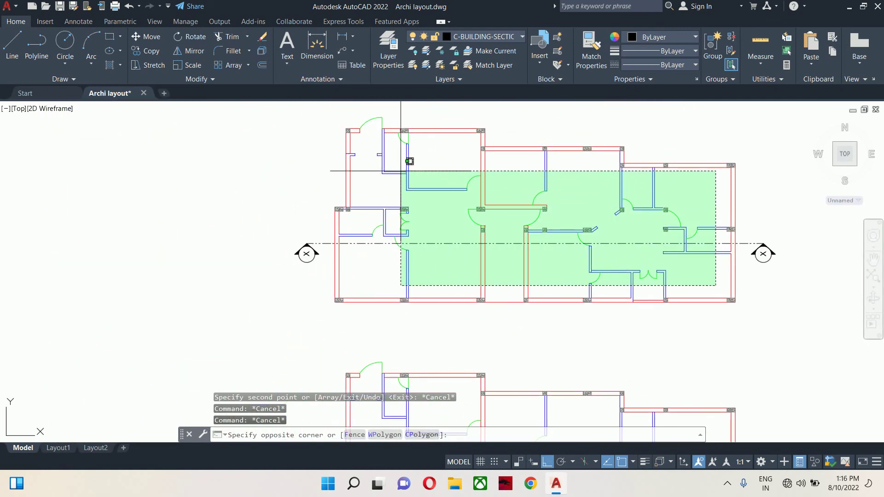
click(355, 149)
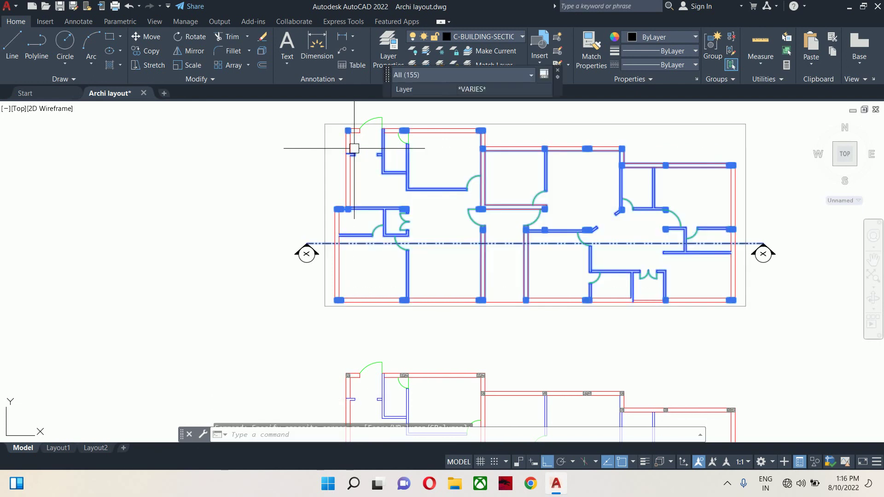
key(Delete)
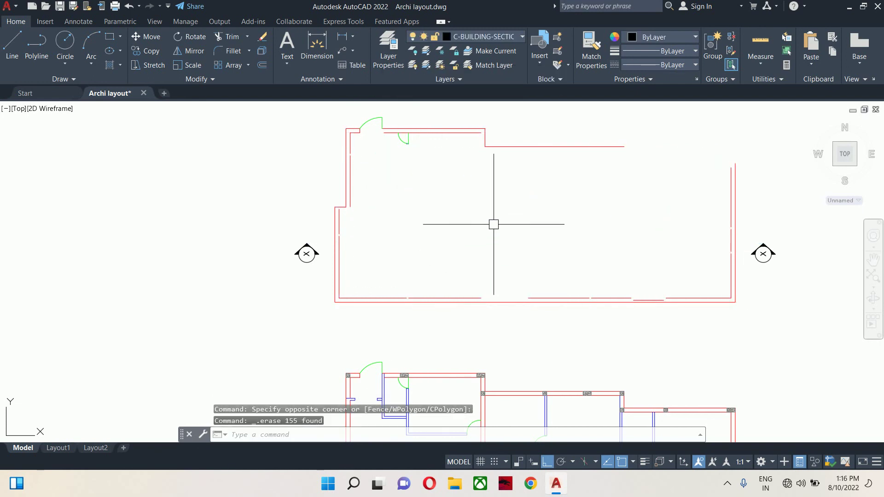
key(ctrl+z)
Step: Try to delete the copied plan's interior with the upper-right outer wall lines excluded from the selection, and undo the deletion
click(698, 277)
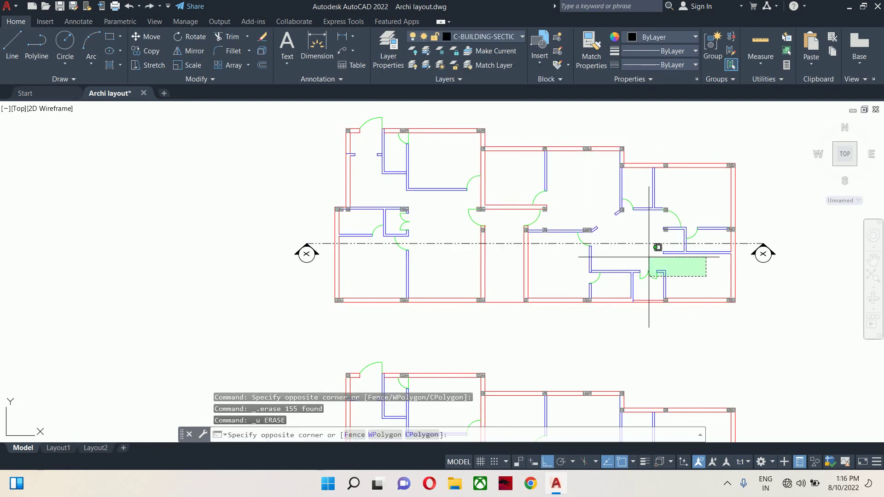
click(374, 150)
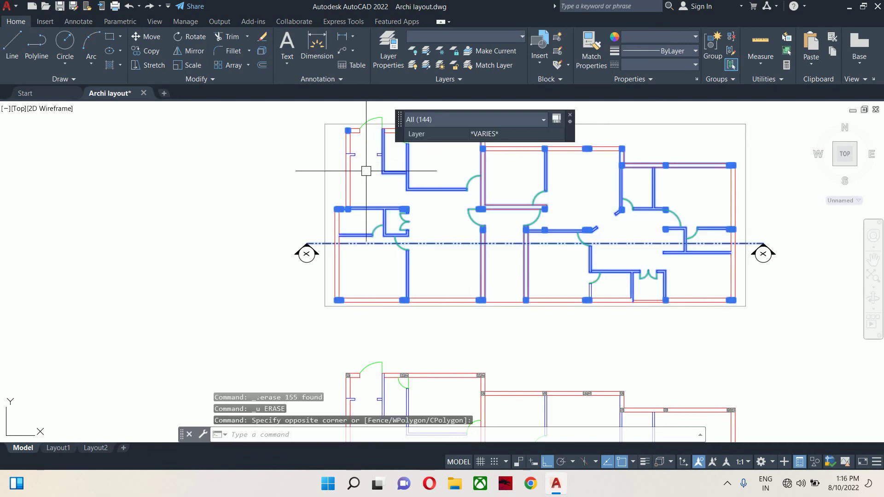
scroll(604, 177, up, 5)
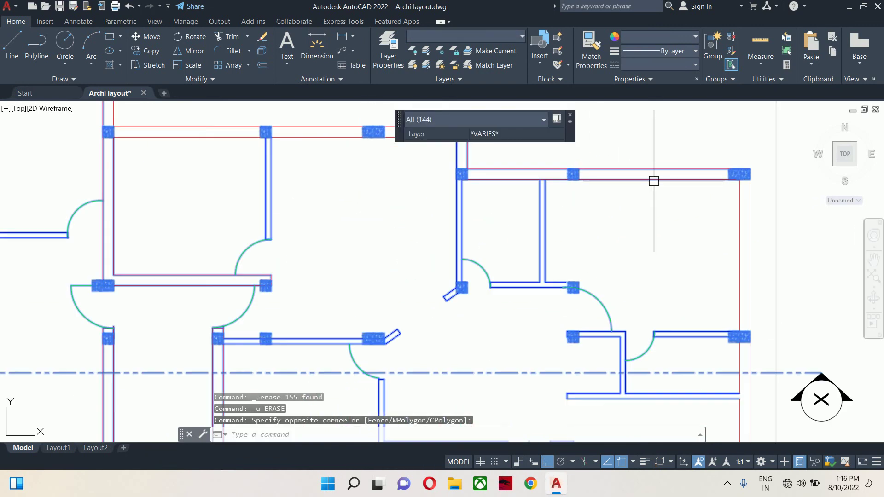
shift+click(650, 166)
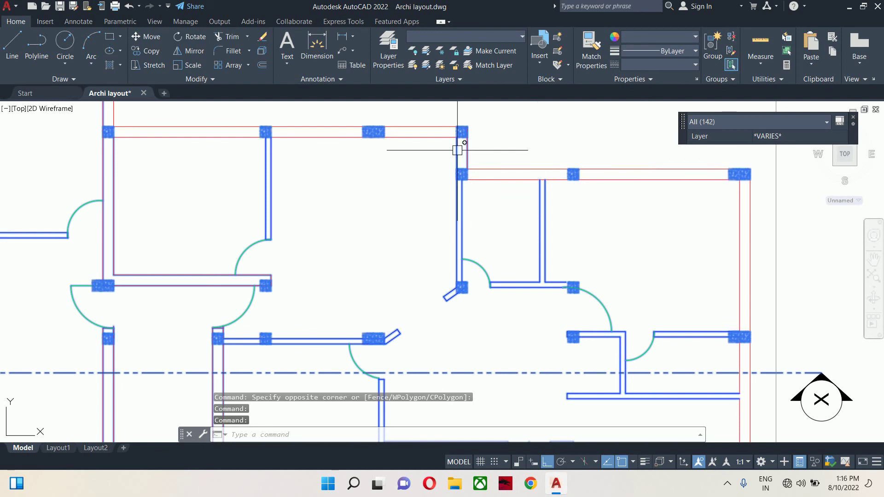
shift+click(477, 144)
shift+click(438, 148)
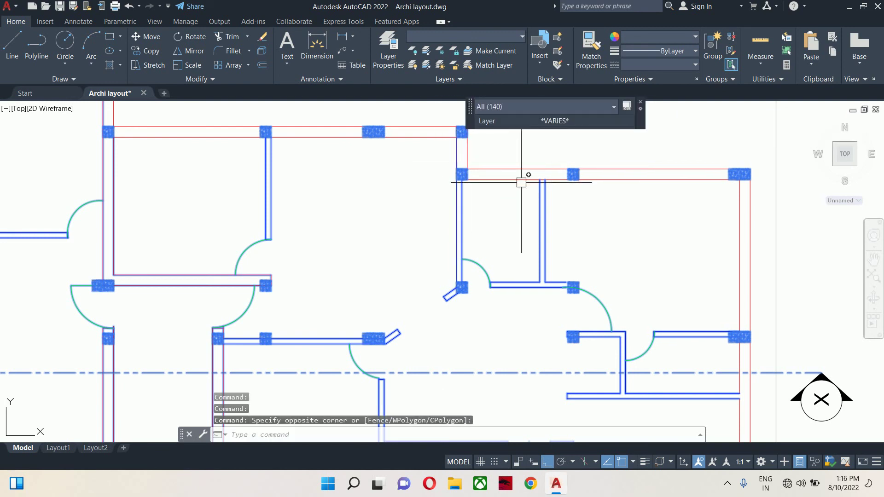
scroll(521, 182, down, 4)
scroll(632, 214, up, 2)
middle_drag(631, 214, 585, 253)
key(Delete)
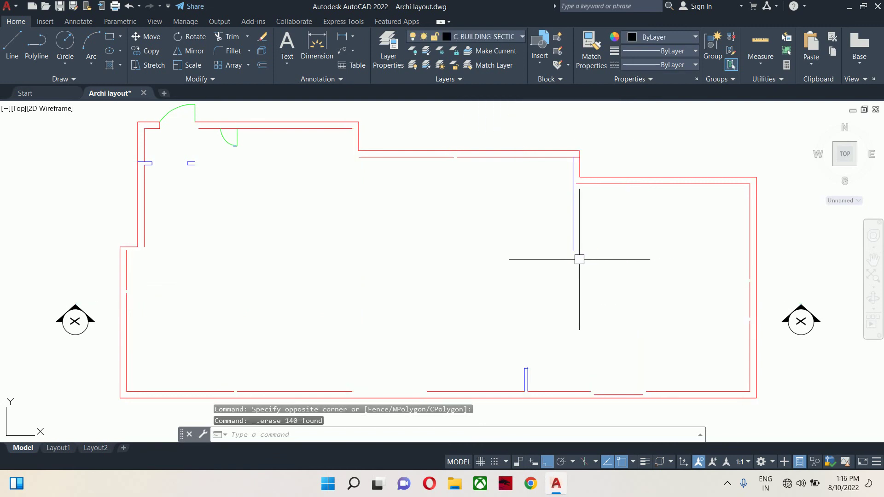
key(ctrl+z)
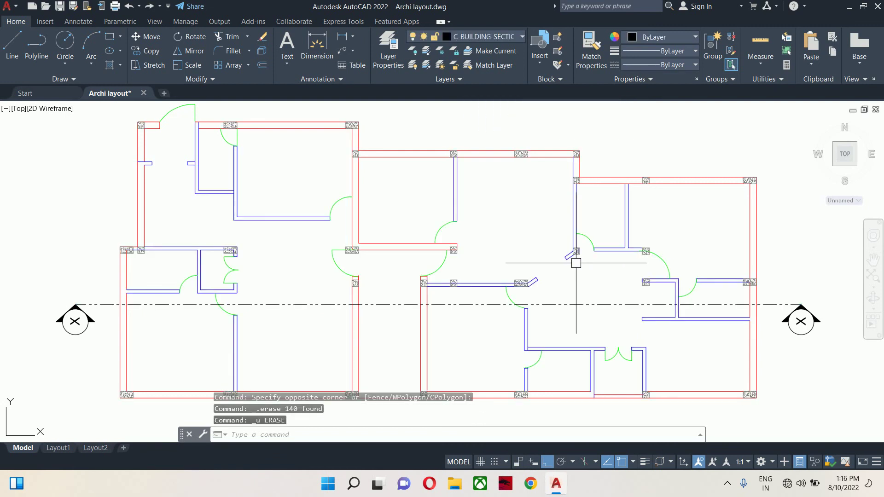
Step: Delete the section line, columns, interior walls and doors in the right part of the copied floor plan
click(695, 328)
click(567, 177)
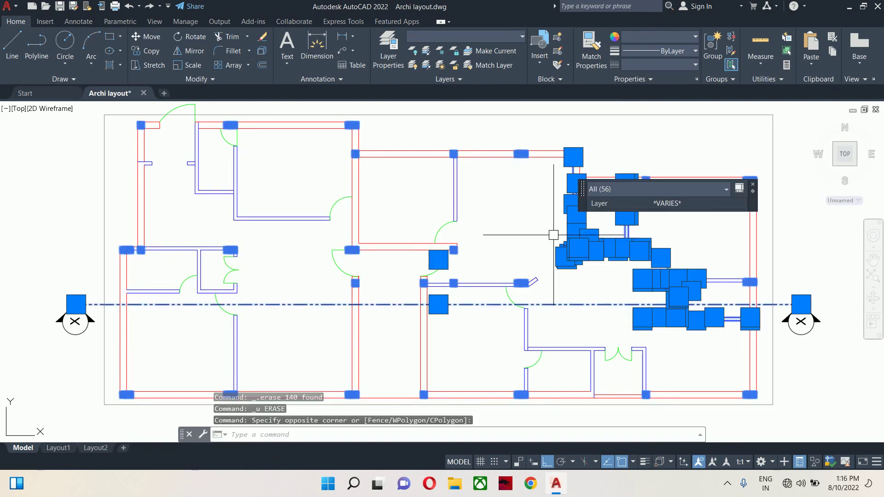
key(Delete)
middle_drag(557, 236, 654, 272)
click(756, 289)
click(709, 249)
key(Delete)
Step: Delete the interior walls and doors in the middle of the copied plan and around the upper-left room
click(652, 287)
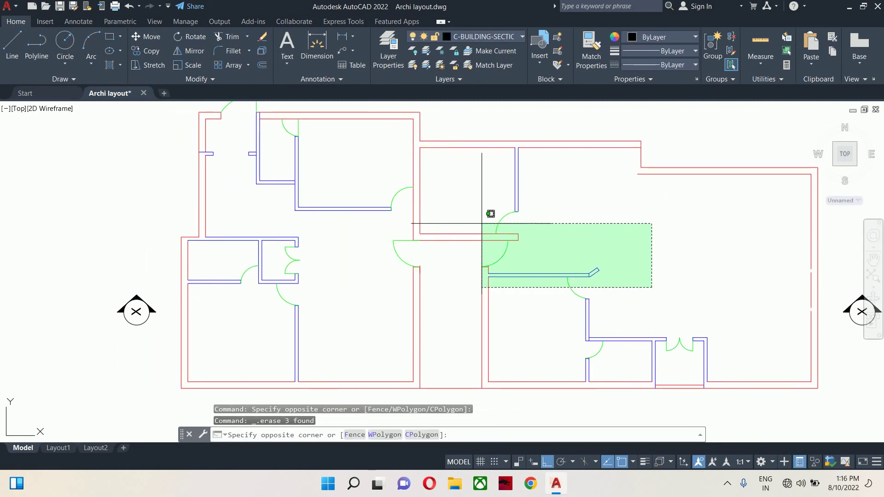
click(516, 201)
key(Delete)
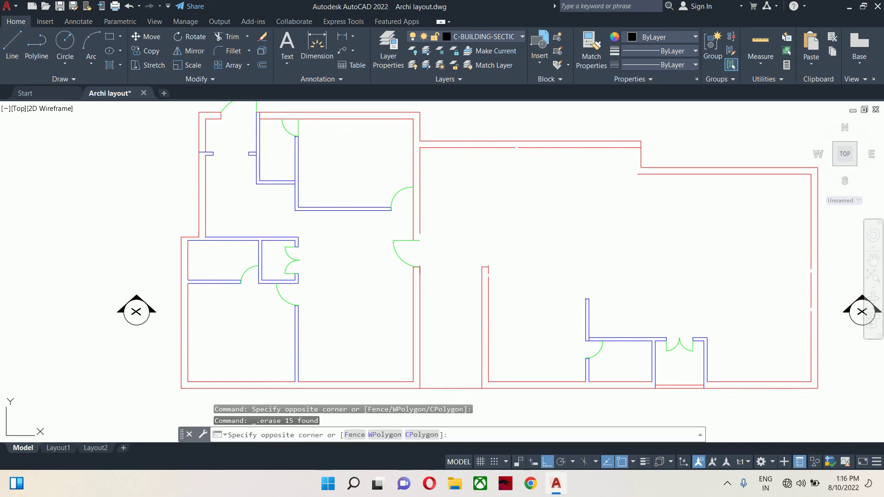
click(368, 190)
key(Delete)
middle_drag(359, 197, 414, 207)
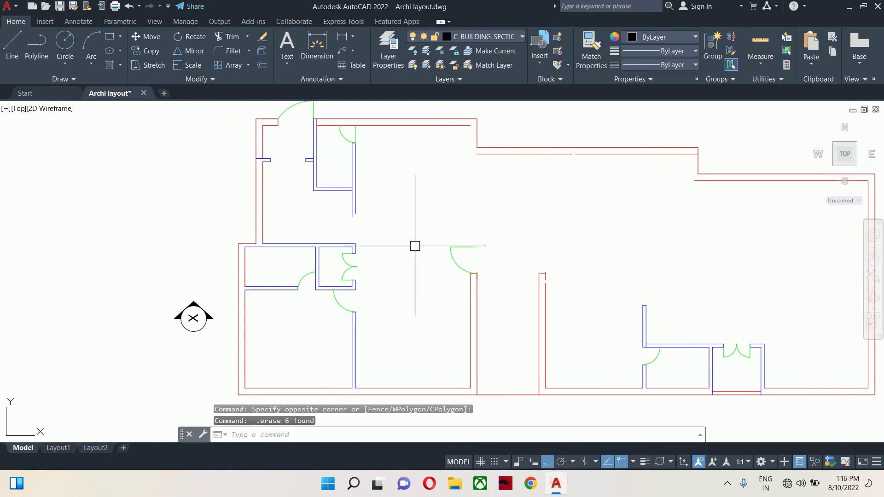
Step: Delete the remaining blue partition walls and their doors in the left rooms of the copied plan
click(403, 283)
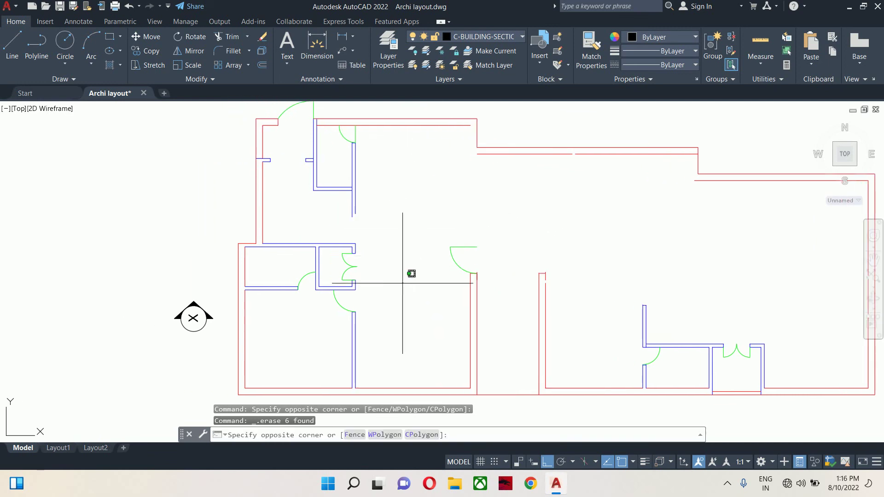
click(270, 149)
key(Delete)
middle_drag(328, 184, 341, 166)
click(403, 299)
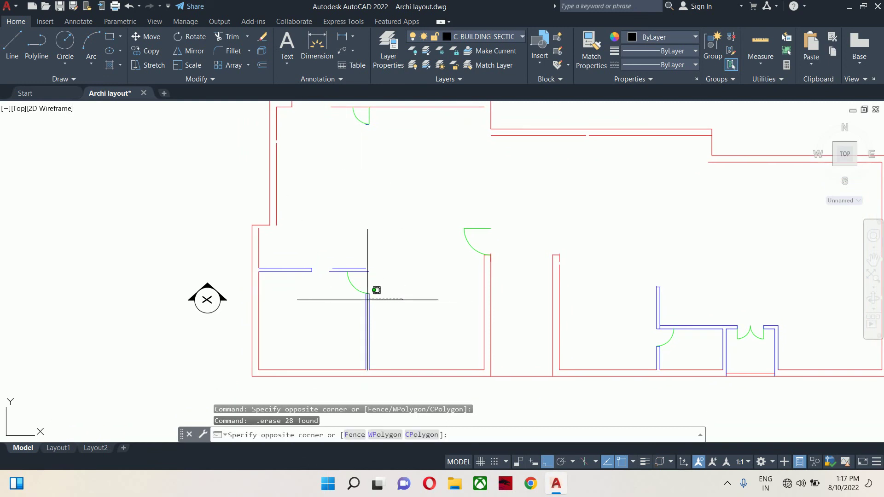
click(300, 257)
key(Delete)
scroll(359, 274, down, 2)
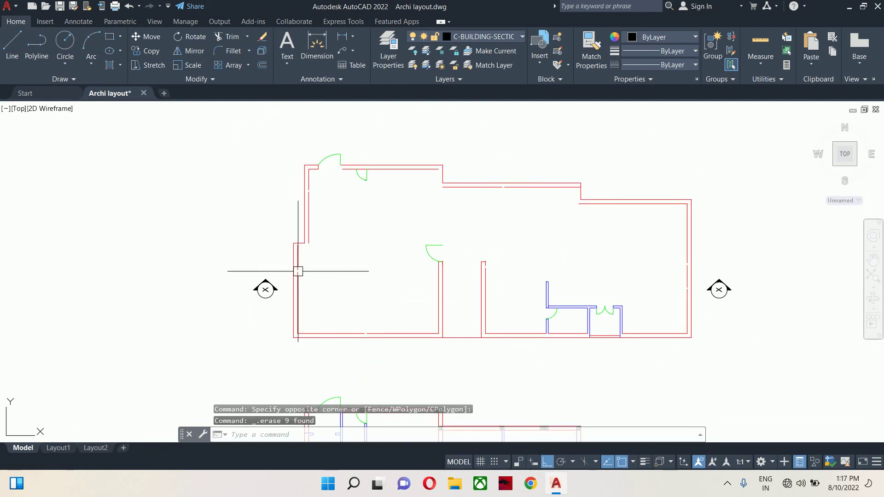
Step: Draw a horizontal line into the plan from the top end of the inner wall line at the left-hand step
scroll(298, 271, up, 2)
text(l)
key(Return)
scroll(285, 251, up, 3)
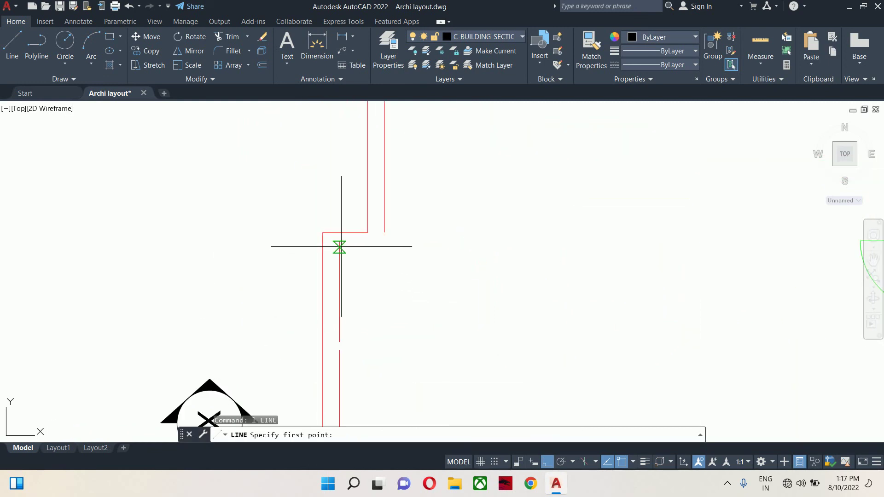
click(340, 246)
key(Escape)
key(Return)
click(339, 241)
click(498, 245)
key(Escape)
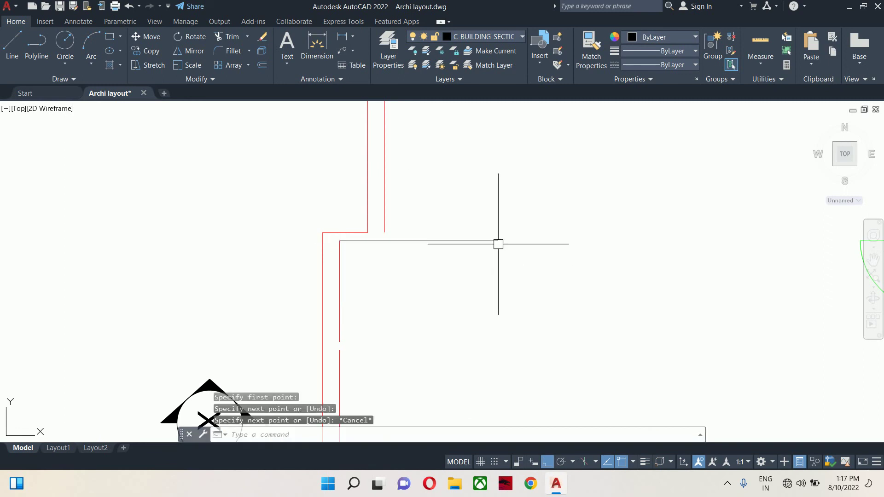
Step: Draw a vertical line downward from the right end of the upper-left room's inner top wall line
scroll(478, 253, down, 3)
key(Return)
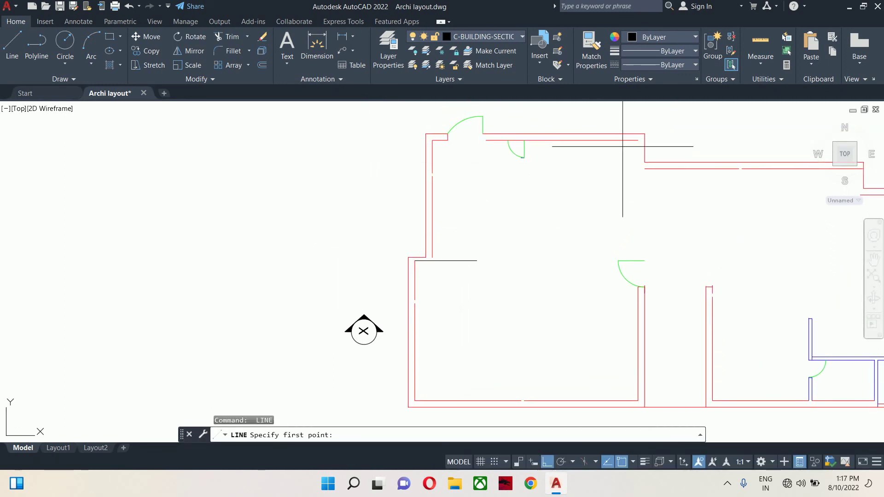
click(638, 143)
key(Escape)
middle_drag(598, 219, 430, 240)
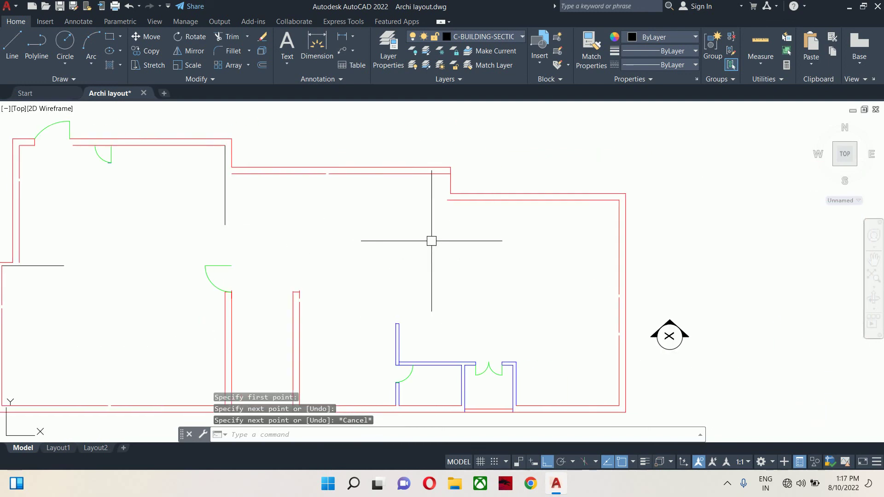
Step: Draw a short vertical line connecting the two inner wall lines at the right-hand step of the upper wall
scroll(430, 240, up, 3)
key(Return)
click(441, 187)
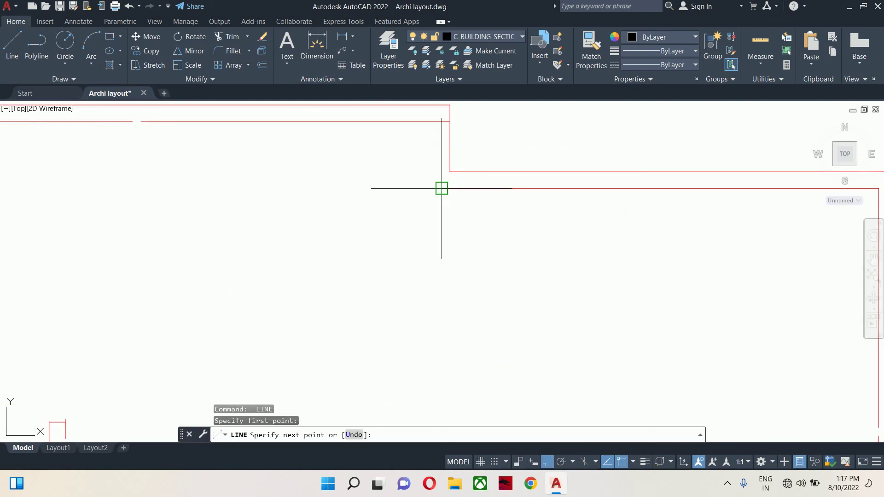
scroll(438, 253, down, 2)
scroll(432, 199, up, 4)
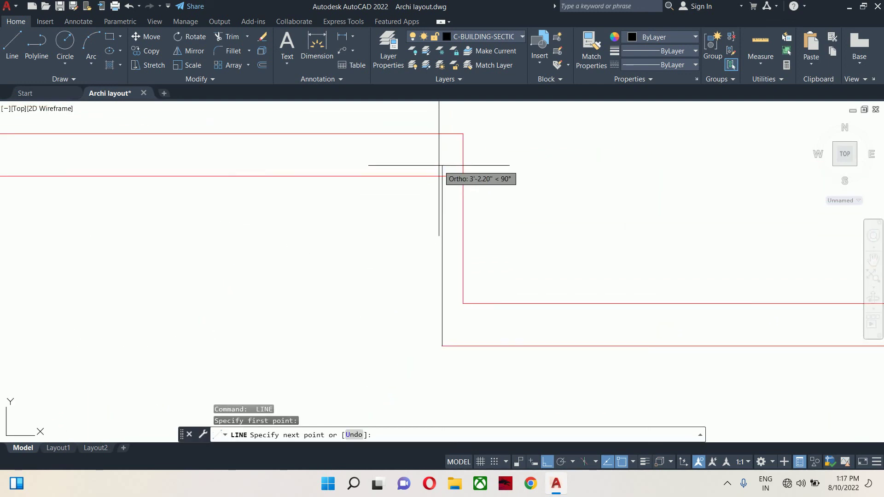
key(Escape)
key(Escape)
scroll(523, 251, down, 4)
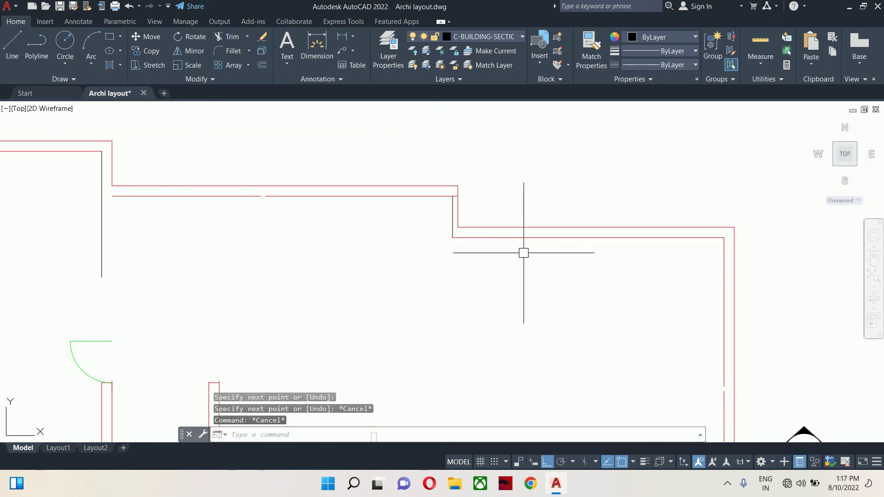
key(Escape)
Step: Delete the partition walls and single door to the left of the recess in the lower outer wall
scroll(541, 283, up, 5)
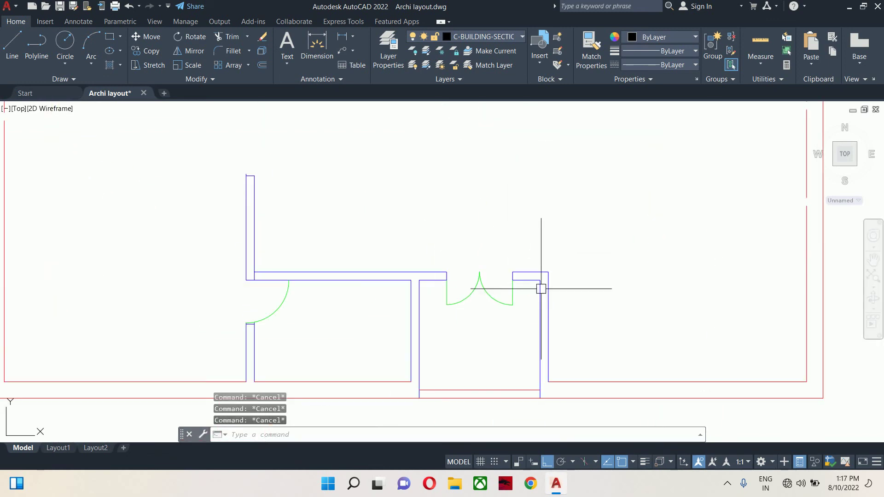
click(375, 282)
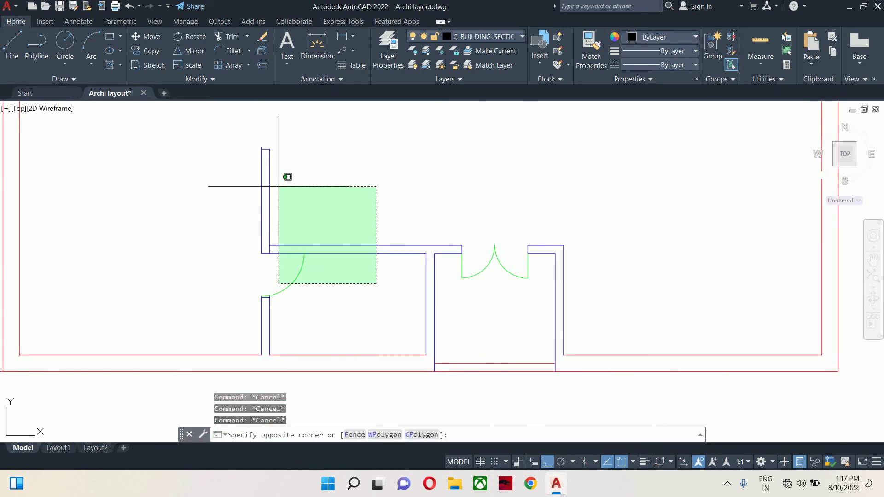
click(243, 142)
key(Delete)
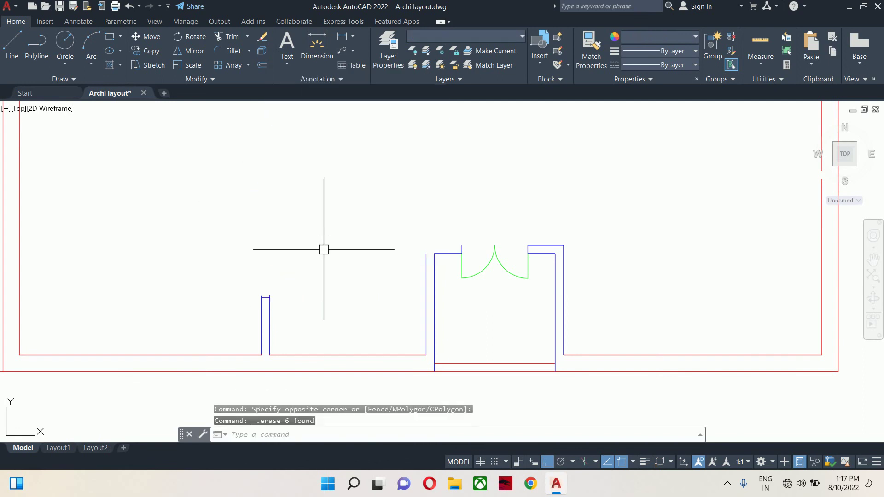
click(299, 317)
click(223, 276)
key(Delete)
Step: Delete the double door of the lower recess and the inner red line across its opening
middle_drag(381, 277, 376, 278)
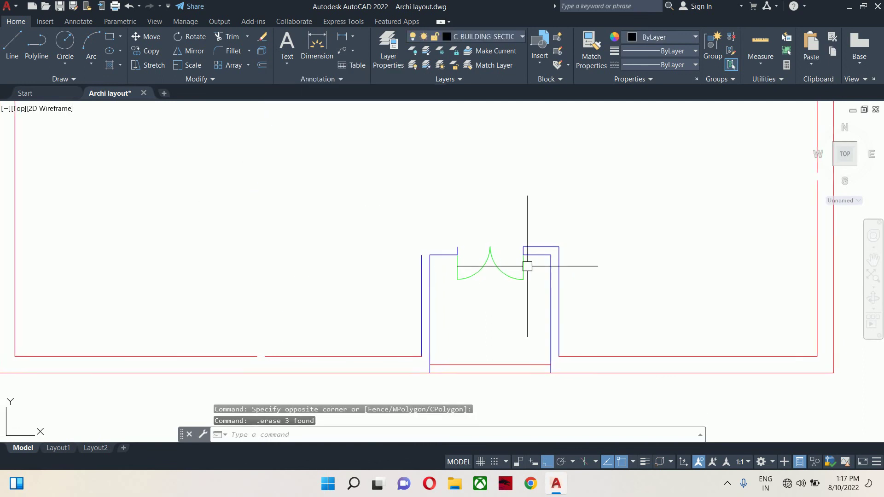
click(529, 283)
click(452, 253)
key(Delete)
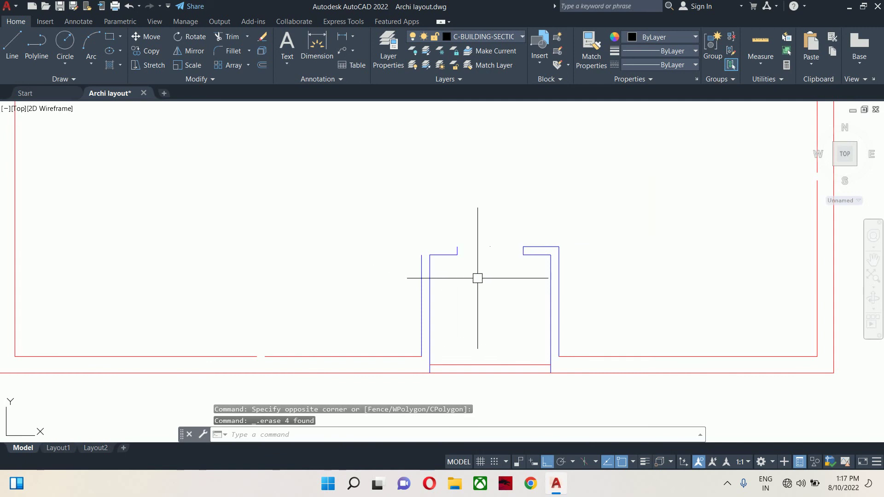
middle_drag(487, 297, 503, 271)
click(507, 338)
key(Delete)
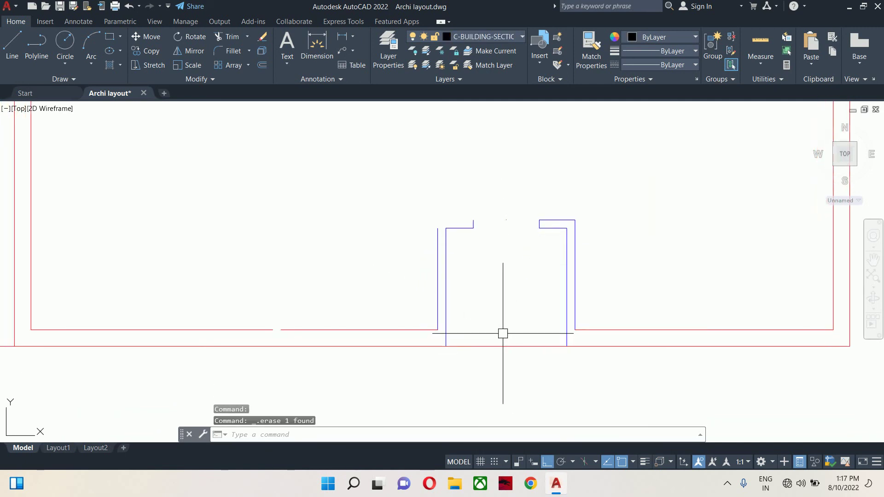
Step: Trim away the outer wall line between the two sides of the lower recess
text(tr)
key(Return)
click(500, 340)
key(Escape)
scroll(495, 322, down, 3)
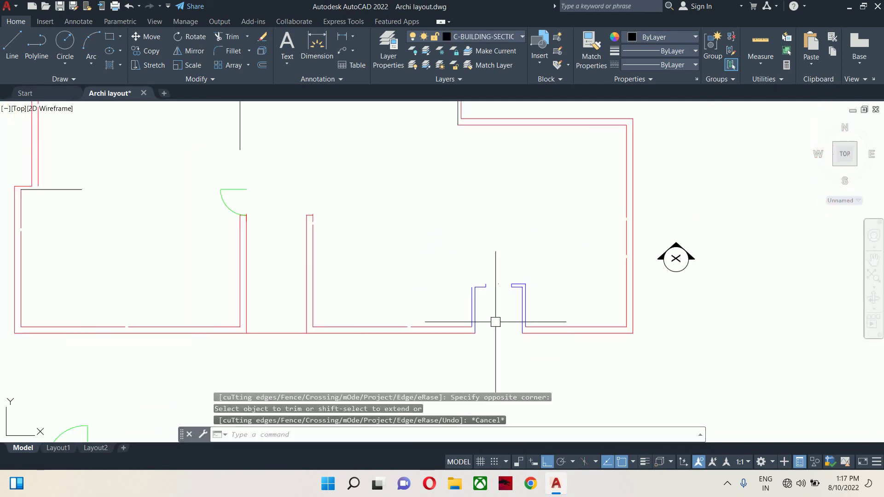
key(Escape)
key(Escape)
Step: Fillet the recess's left outer line with its top line at radius 0 to close the corner
middle_drag(501, 314, 517, 308)
text(f)
key(Return)
text(r)
key(Return)
text(0)
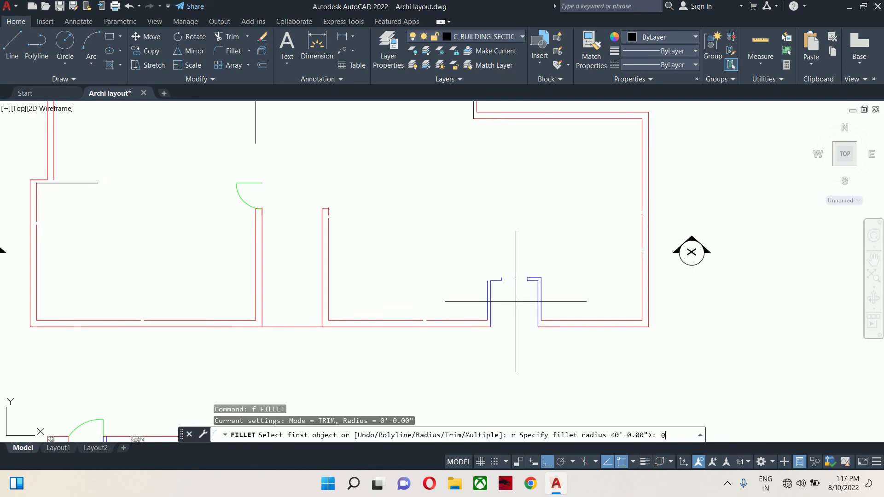
key(Return)
scroll(481, 287, up, 4)
click(487, 274)
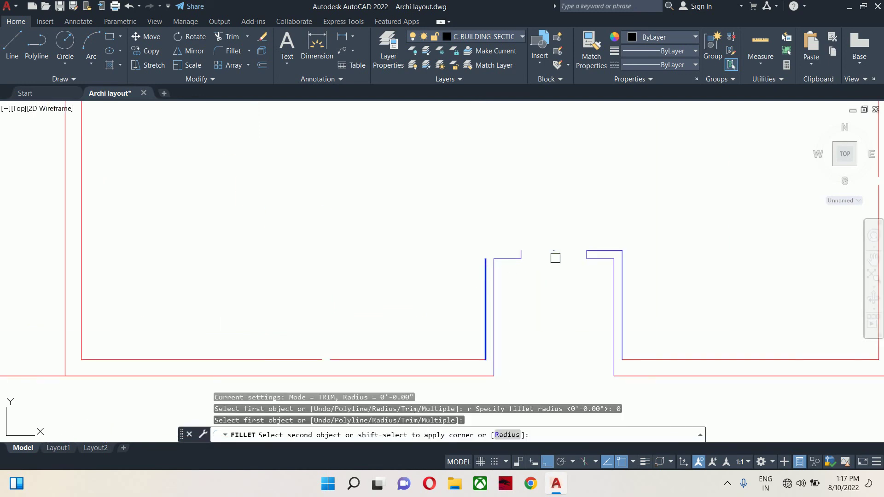
click(592, 251)
scroll(592, 249, down, 5)
Step: Fillet the new horizontal line with the upper inner wall line at the left-hand step
key(Return)
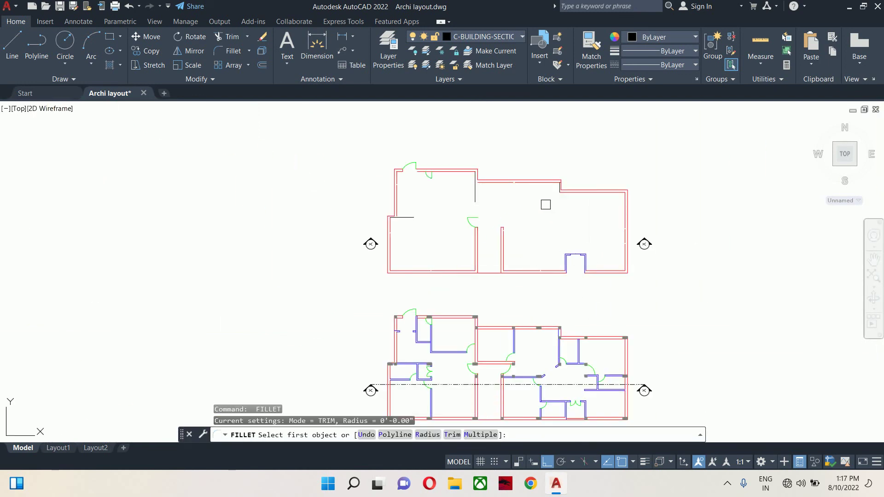
scroll(500, 225, up, 8)
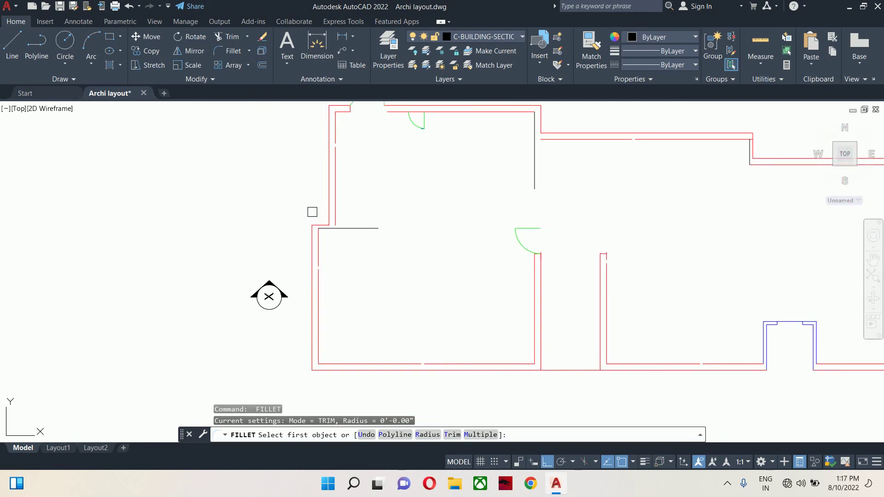
click(364, 233)
click(351, 251)
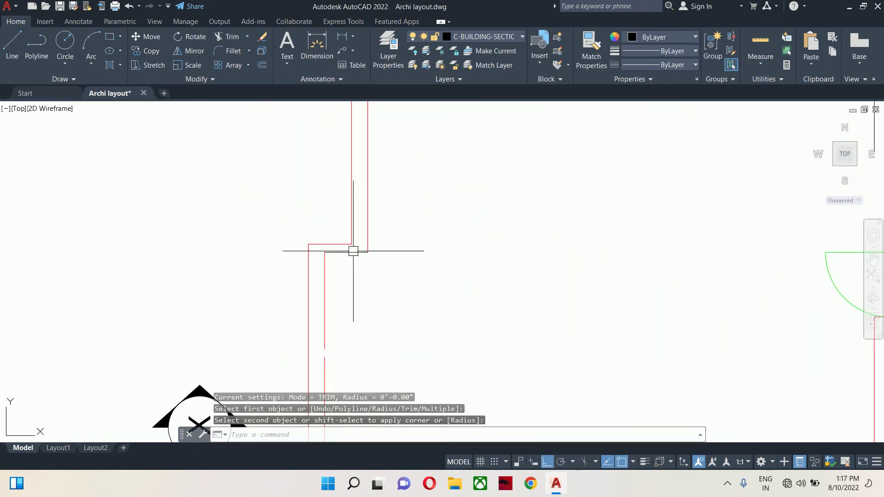
Step: Fillet the new vertical line beside the upper-left room with the inner line of the adjoining upper wall
scroll(450, 233, down, 4)
key(Return)
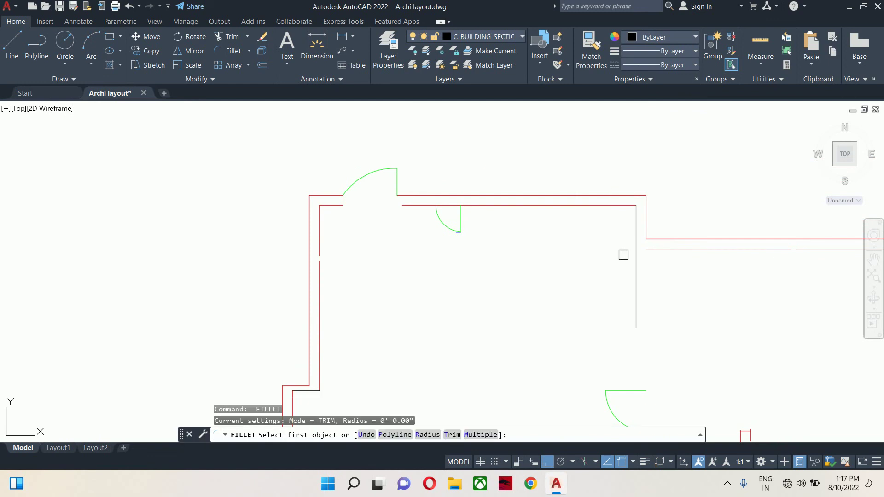
click(635, 237)
key(Escape)
key(Escape)
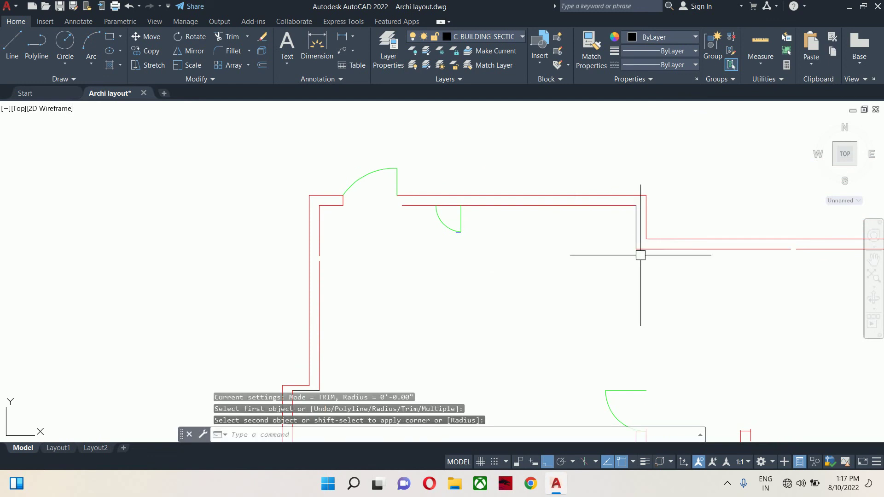
Step: Erase the remaining doors from the plan copy: the two inner ones and the entrance door in the upper-left wall
scroll(642, 253, down, 2)
click(519, 227)
click(525, 241)
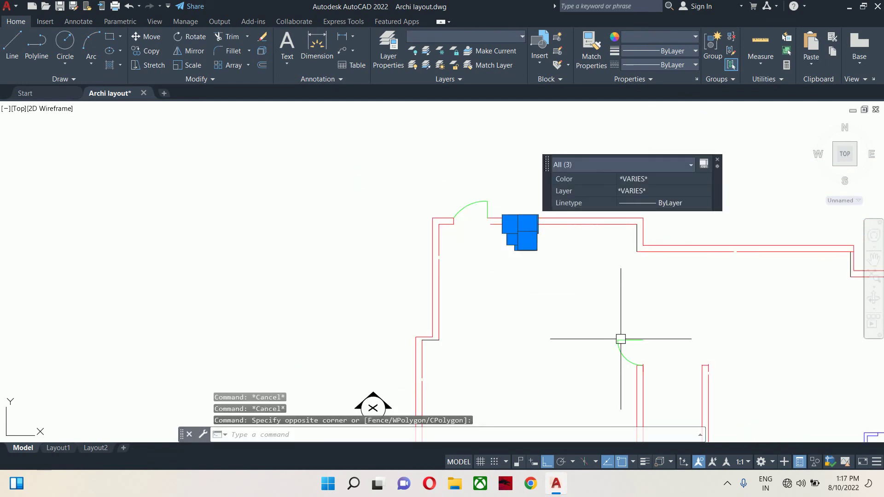
click(626, 369)
click(577, 322)
key(Delete)
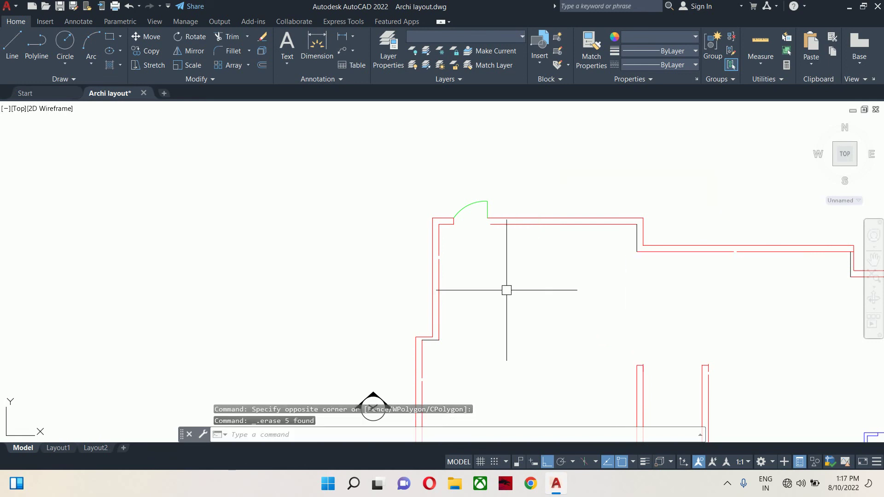
click(526, 203)
click(454, 218)
key(Delete)
scroll(474, 207, down, 2)
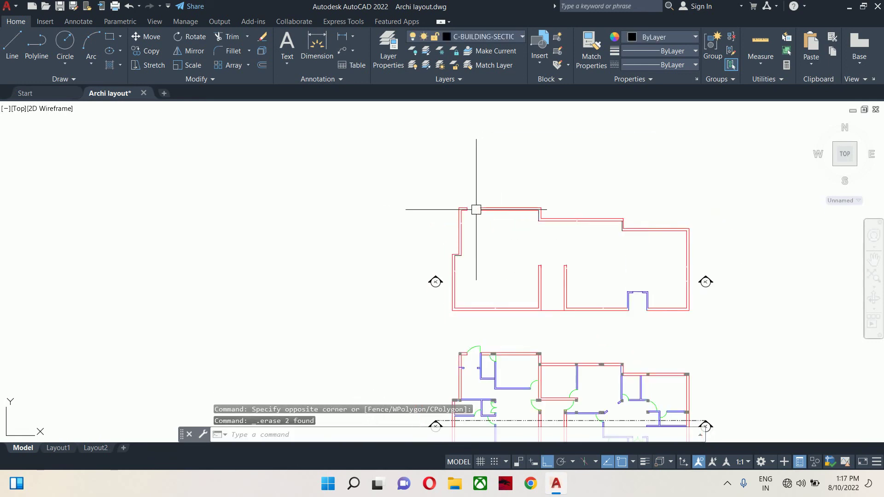
Step: Extend both lines of the upper wall across the former entrance opening to close the gap at the upper-left corner
scroll(481, 211, up, 3)
text(ex)
key(Return)
key(Return)
click(537, 174)
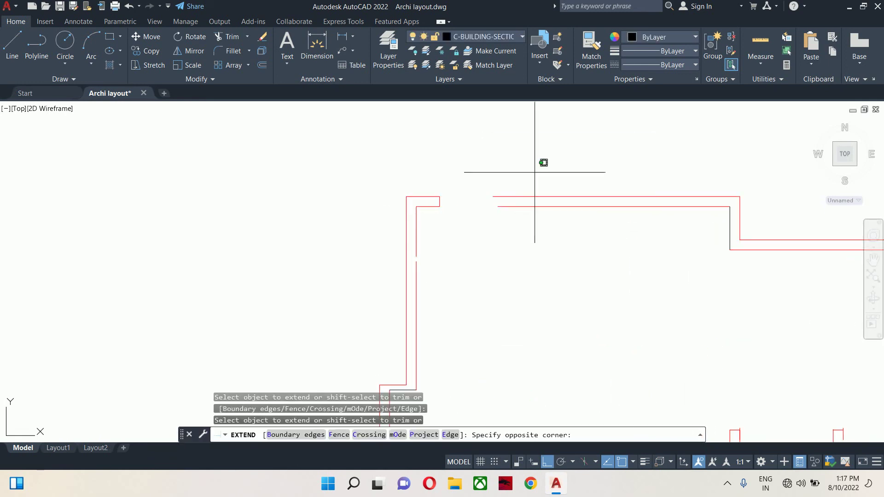
click(502, 218)
key(Escape)
key(Escape)
key(Escape)
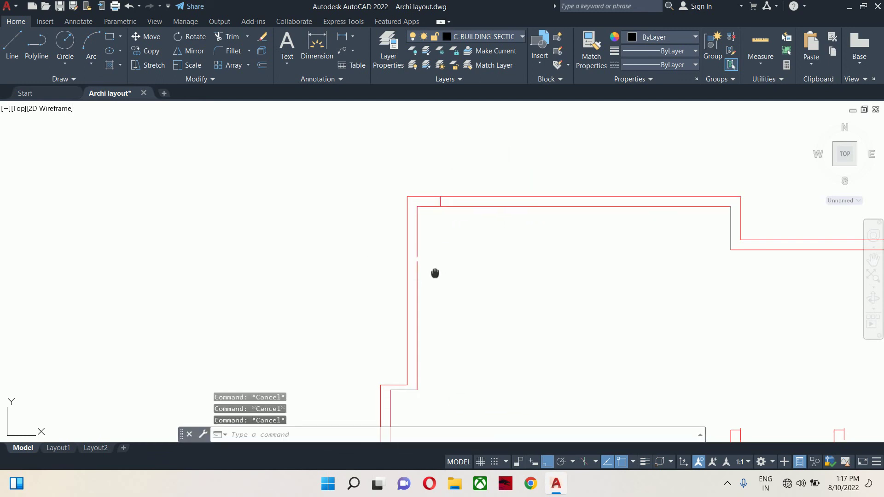
Step: Match the properties of the left partition's red wall line onto all the lines of the plan copy
middle_drag(435, 272, 435, 265)
text(ma)
key(Return)
scroll(440, 258, down, 3)
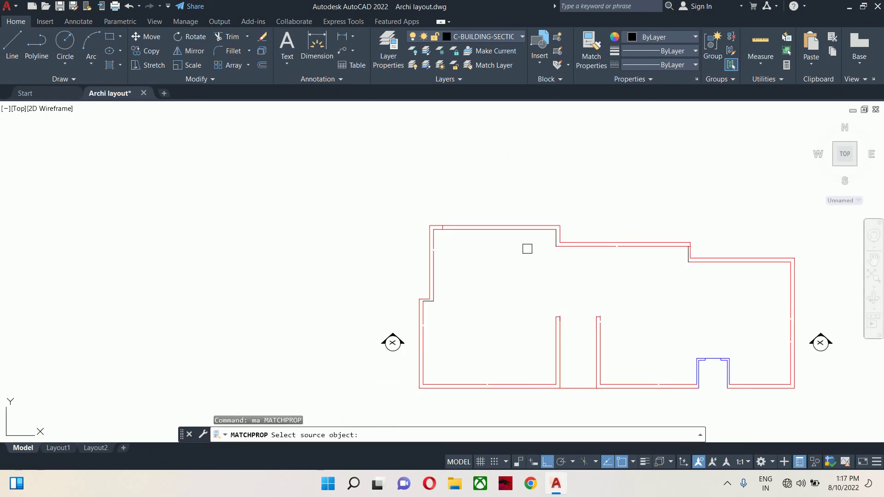
click(557, 328)
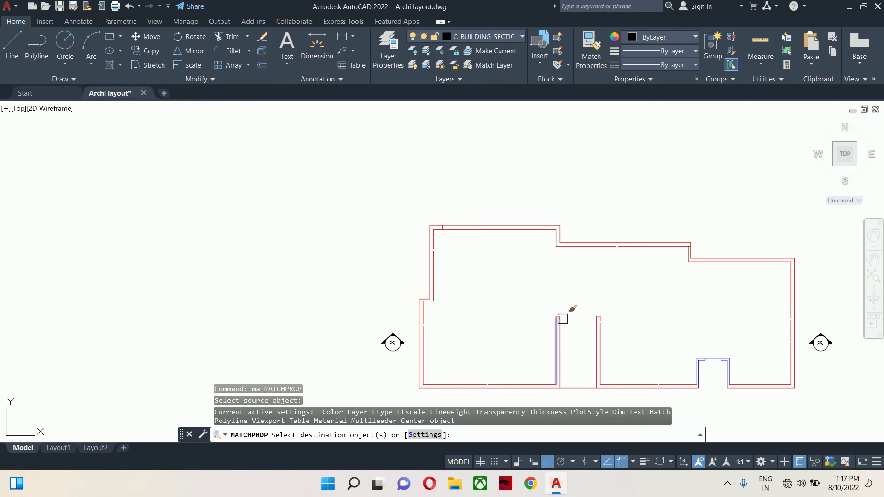
scroll(562, 317, down, 5)
scroll(565, 274, up, 3)
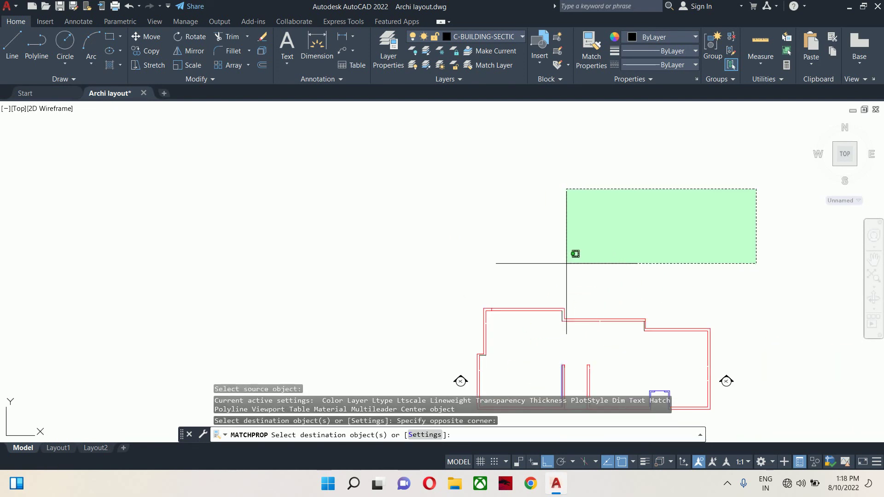
click(568, 272)
scroll(617, 257, up, 2)
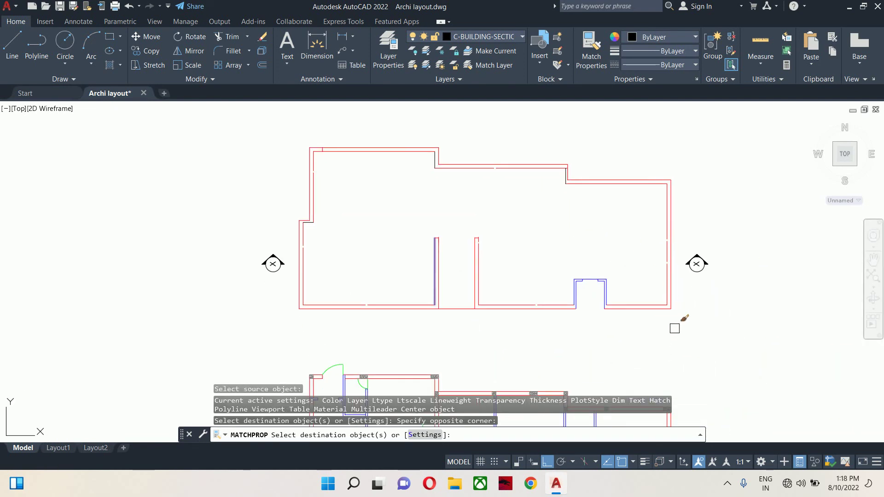
click(675, 329)
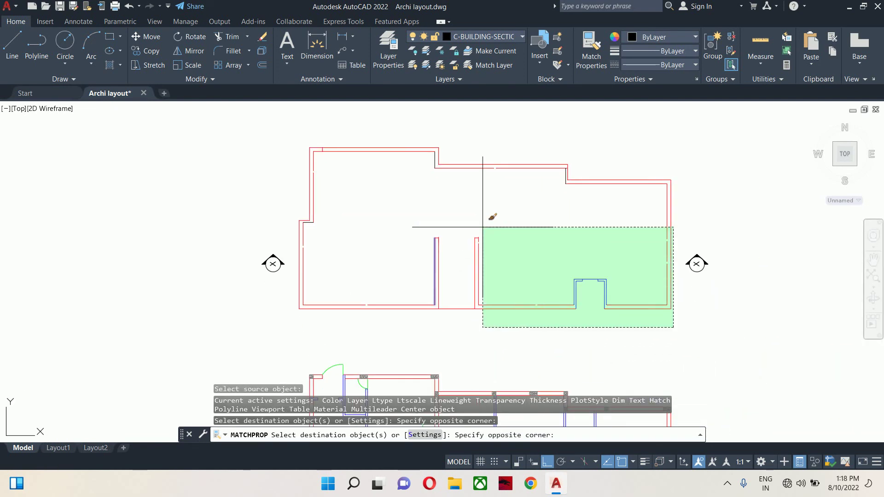
click(286, 132)
key(Escape)
key(Escape)
key(Escape)
Step: Trim the short line ends projecting above the end caps of the two interior partitions
scroll(428, 237, up, 8)
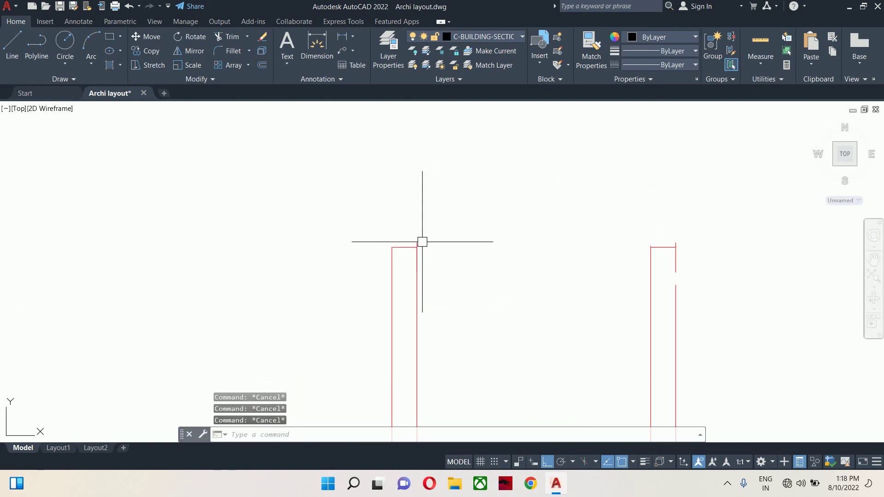
text(tr)
key(Return)
scroll(424, 239, up, 3)
click(427, 237)
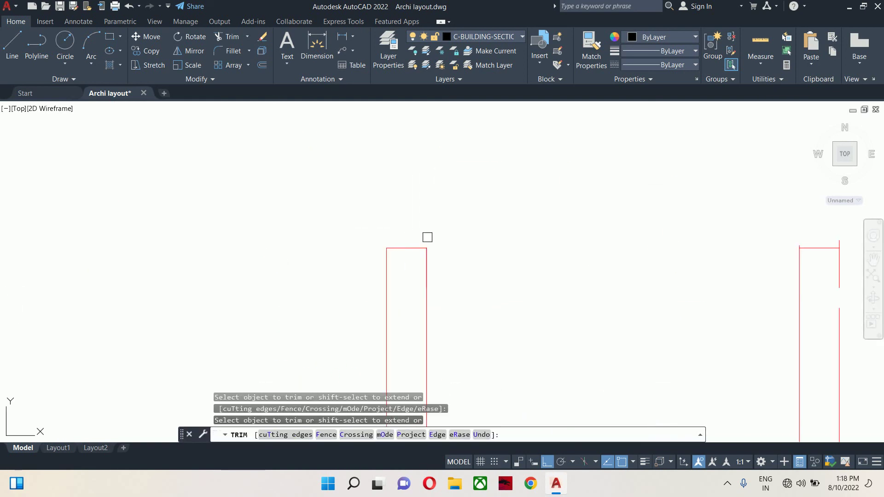
middle_drag(685, 232, 390, 232)
scroll(539, 239, up, 3)
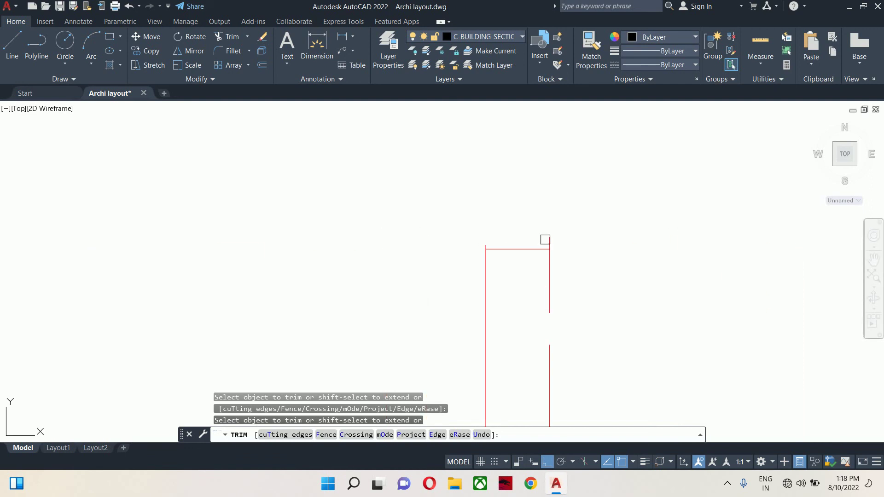
key(Escape)
scroll(519, 247, down, 2)
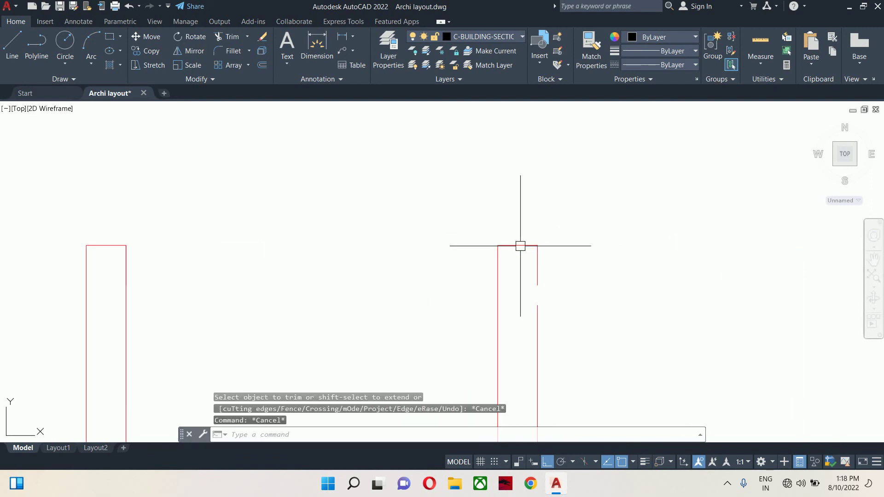
key(Escape)
Step: Join the two pieces of the right-hand line of the right interior partition into one line
scroll(535, 272, down, 3)
text(h)
key(Escape)
text(j)
key(Return)
click(535, 269)
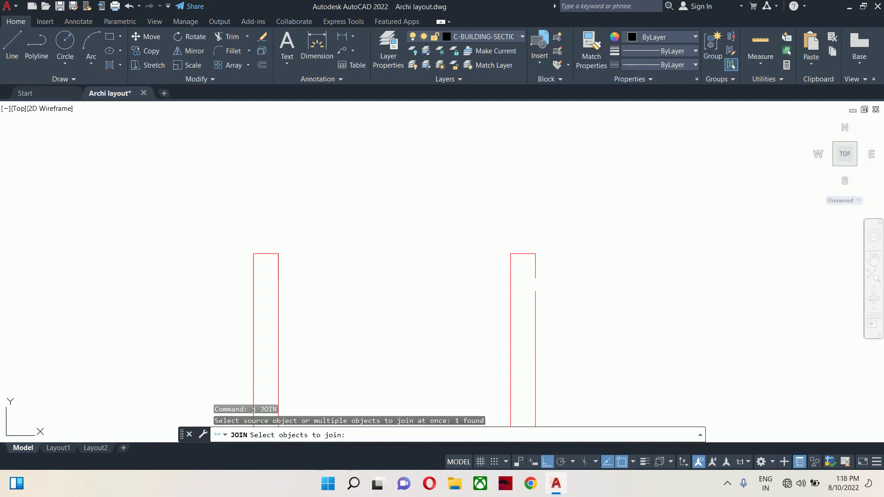
click(535, 322)
key(Return)
key(Escape)
scroll(540, 261, down, 3)
key(Escape)
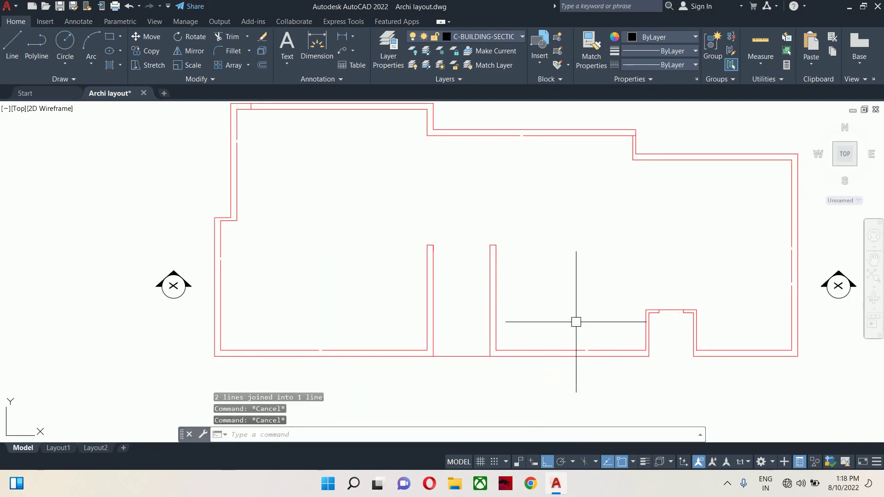
Step: Join the broken inner line of the bottom wall between the right partition and the recess
text(j)
key(Return)
scroll(594, 350, up, 4)
click(598, 342)
click(564, 344)
key(Return)
scroll(563, 346, down, 3)
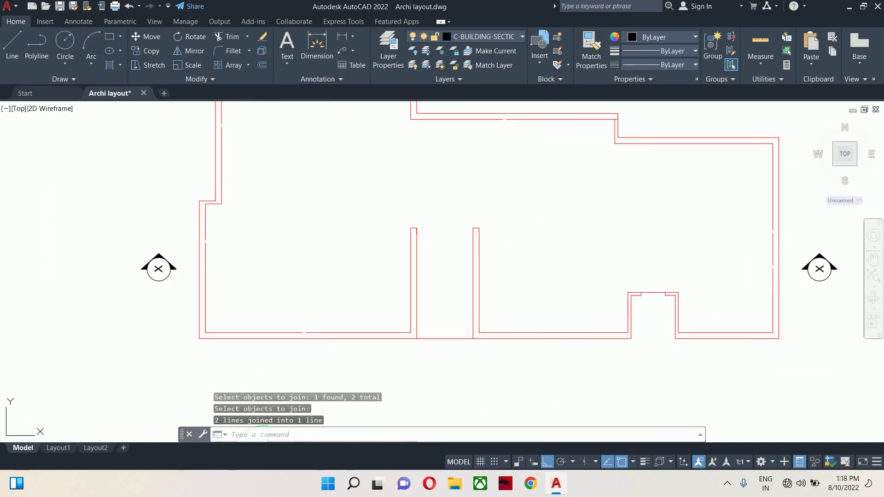
Step: Join the broken inner line of the bottom wall in the lower-left room
scroll(578, 316, up, 5)
key(Return)
click(503, 334)
click(461, 331)
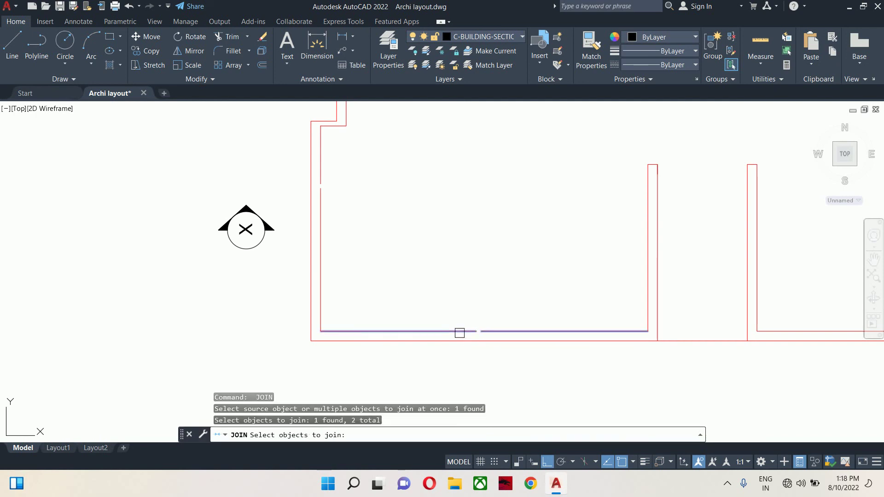
key(Return)
Step: Join the two pieces of the lower-left room's inner left wall line
key(Return)
middle_drag(318, 223, 337, 257)
click(341, 246)
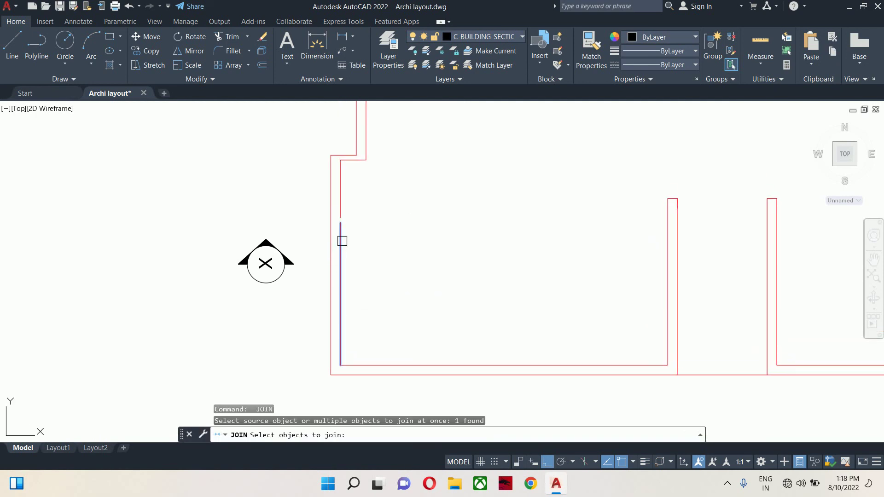
click(342, 211)
key(Return)
Step: Join the two pieces of the upper-left room's inner left wall line
scroll(388, 212, down, 3)
scroll(285, 282, up, 5)
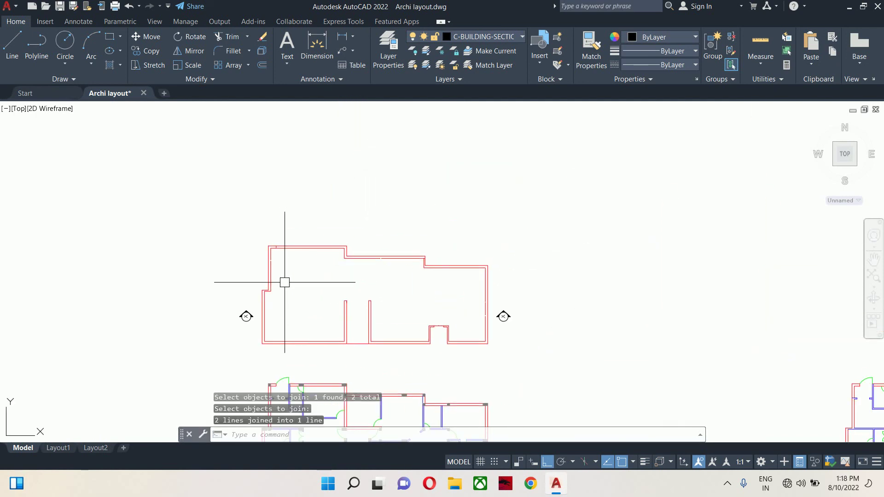
key(Return)
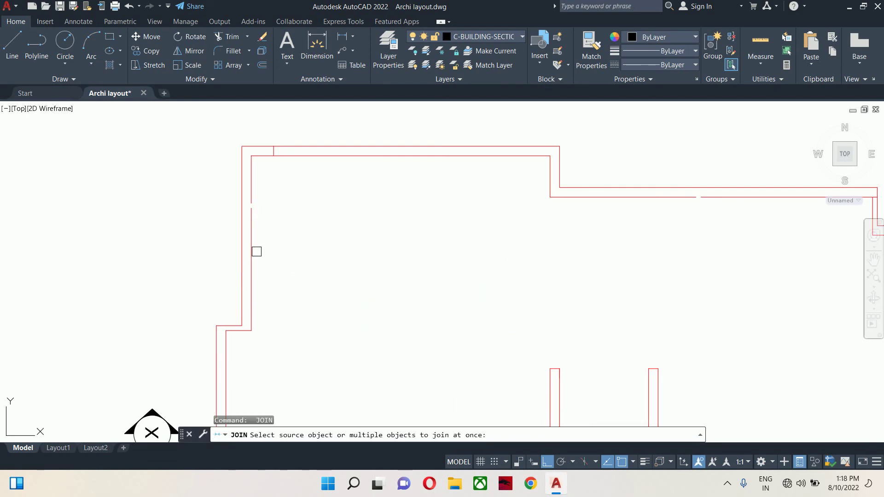
Step: Join the two collinear inner line segments of the upper-left vertical wall to close the gap
click(252, 245)
click(251, 193)
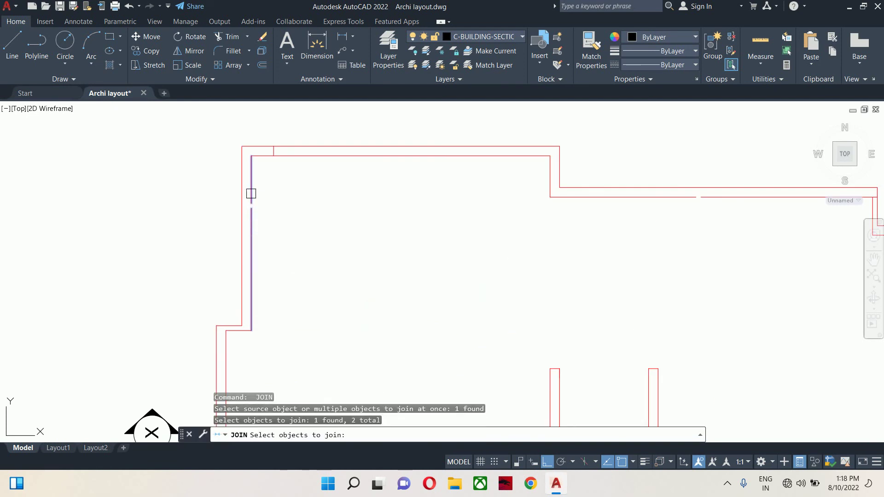
key(Return)
Step: Join the upper and lower inner line segments of the far-right vertical wall into one line
scroll(278, 203, down, 5)
scroll(476, 232, up, 5)
key(Return)
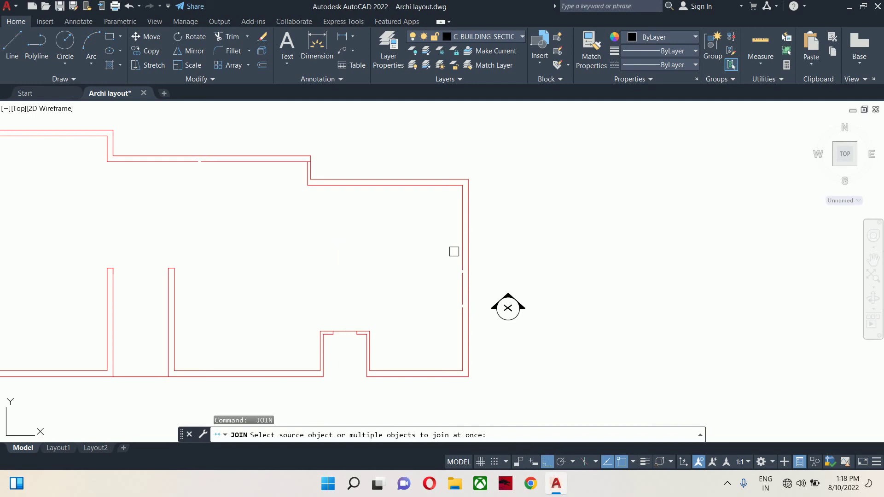
click(463, 254)
click(463, 314)
key(Return)
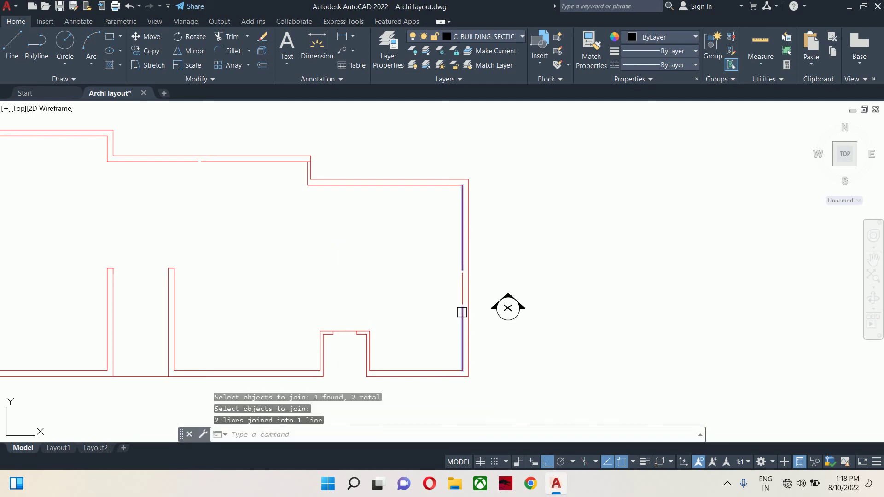
Step: Delete the leftover short line segment on the inner face of the far-right wall
scroll(458, 300, up, 3)
key(Escape)
click(409, 248)
click(475, 334)
scroll(468, 325, down, 2)
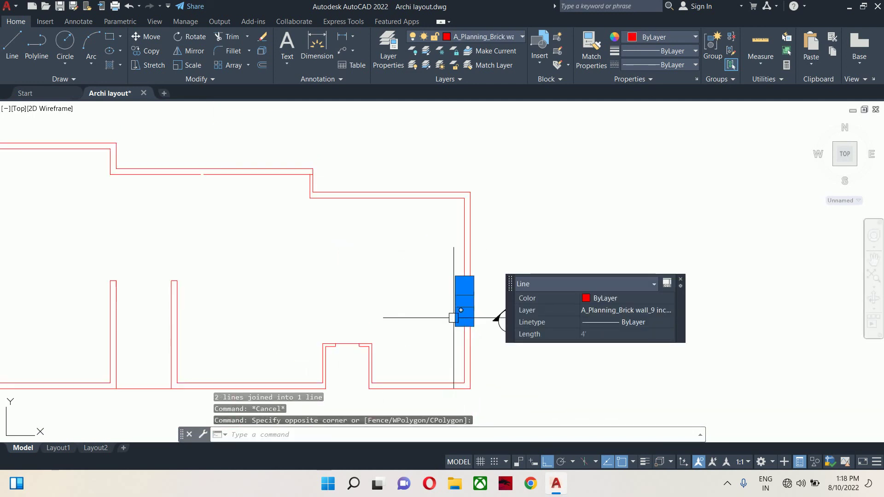
middle_drag(460, 318, 524, 378)
key(Delete)
Step: Trim the inner wall line that overshoots the corner at the right-hand jog of the upper wall
scroll(409, 224, up, 4)
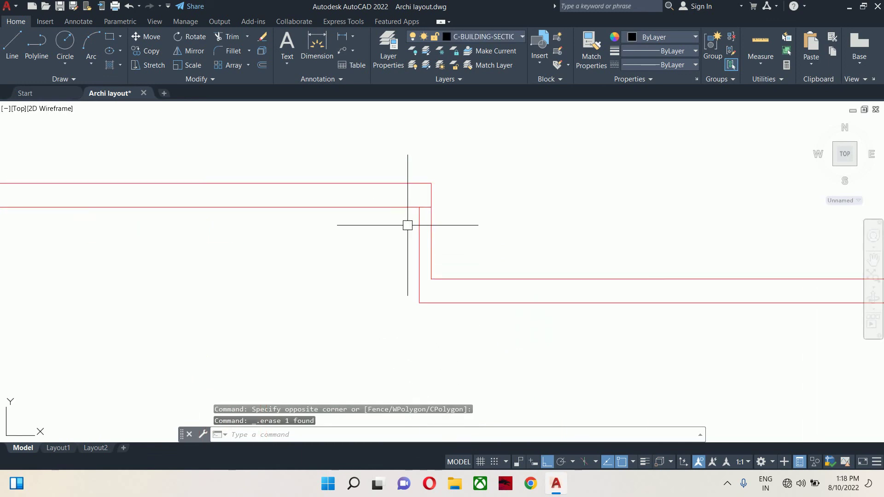
text(tr)
key(Return)
click(429, 186)
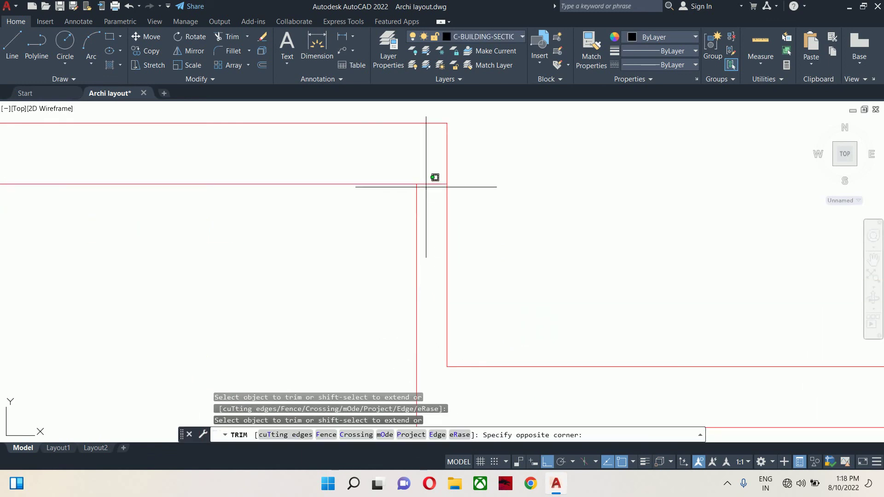
click(425, 184)
scroll(382, 221, down, 2)
key(Escape)
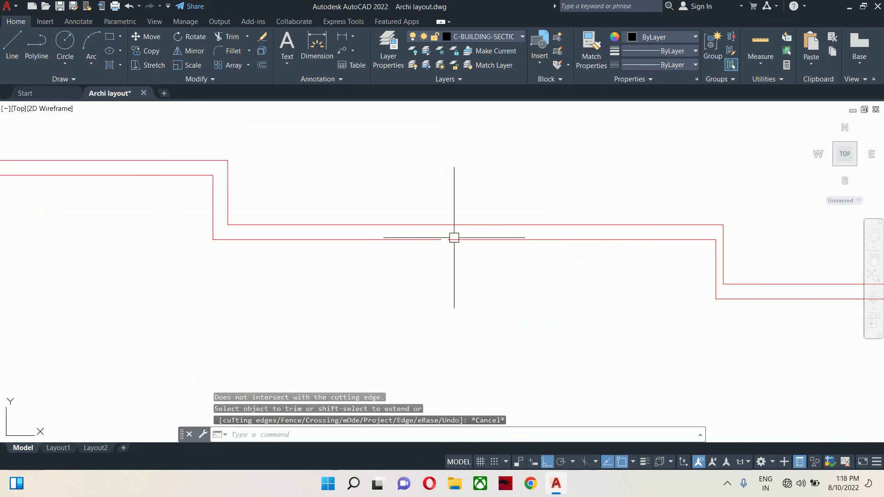
Step: Join the two inner line segments of the middle upper wall to close the gap
text(j)
key(Return)
click(463, 239)
click(432, 240)
key(Return)
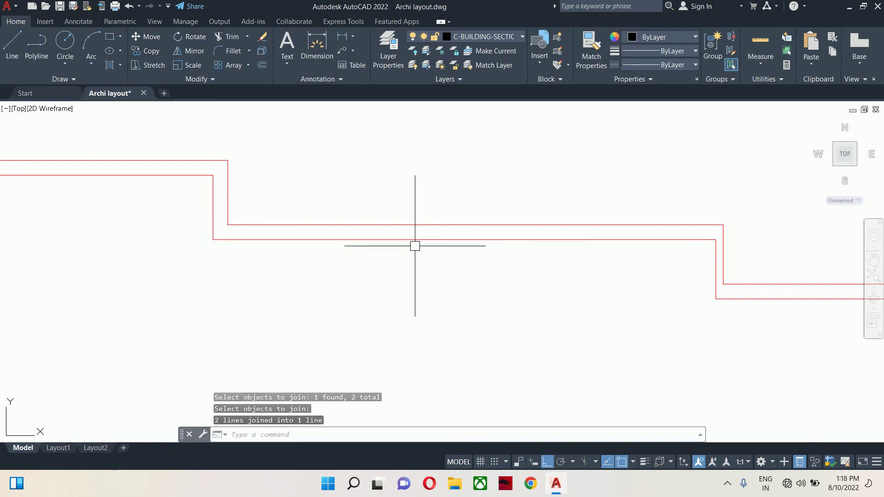
Step: Delete the short cross line inside the top wall near its upper-left corner
scroll(468, 249, down, 3)
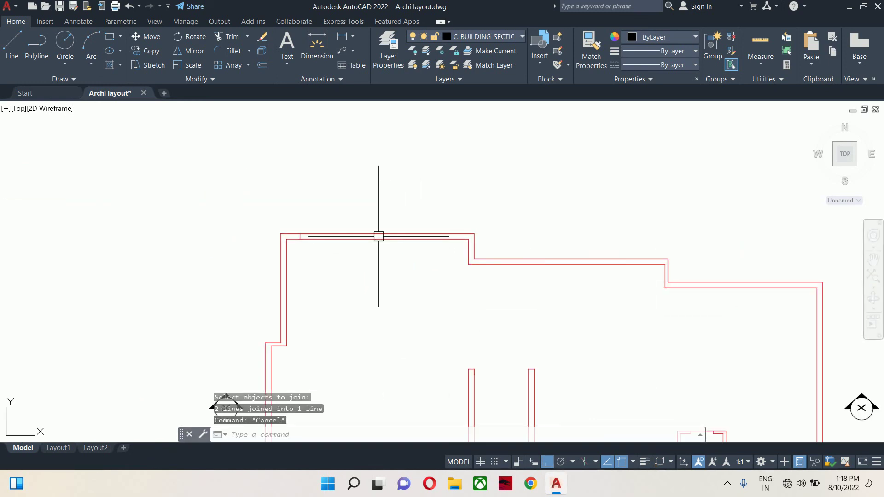
key(Escape)
key(Return)
key(Escape)
click(293, 221)
click(322, 254)
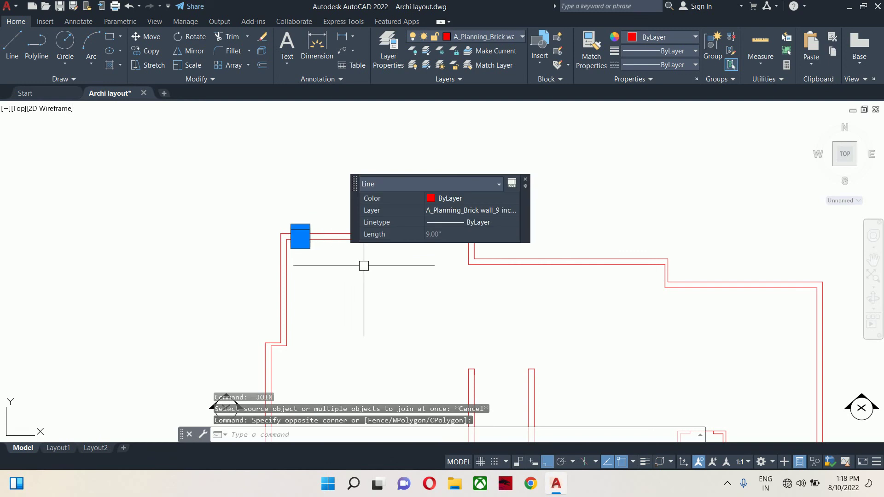
key(Delete)
key(Escape)
key(Escape)
scroll(381, 262, down, 5)
key(Escape)
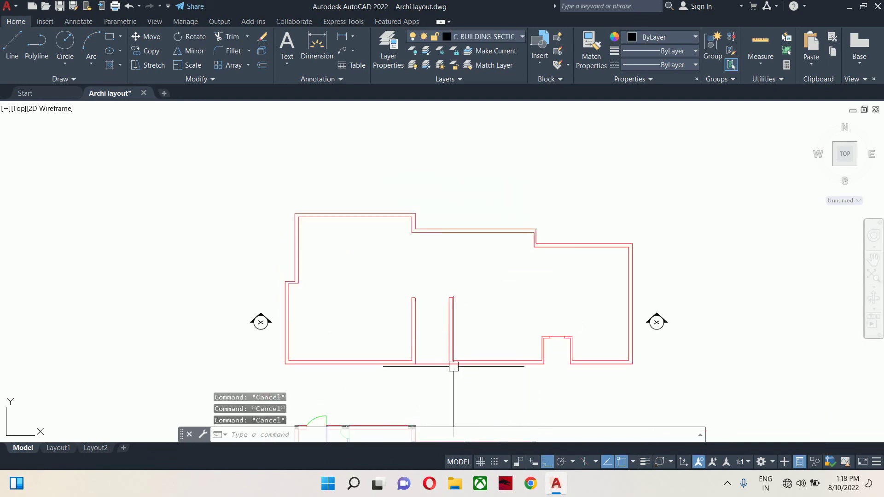
Step: Draw a line connecting the upper inner corners of the two parallel interior walls
text(l)
key(Return)
scroll(426, 346, up, 4)
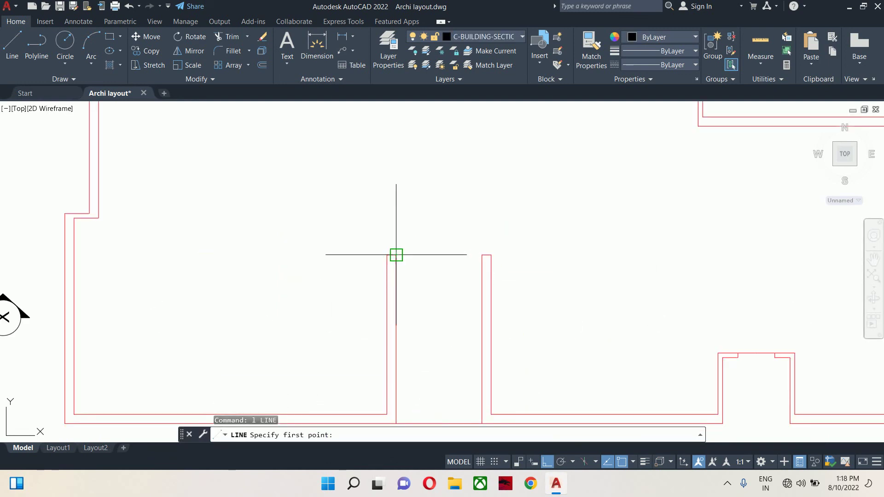
click(396, 254)
click(483, 255)
key(Escape)
key(Escape)
key(Escape)
key(Escape)
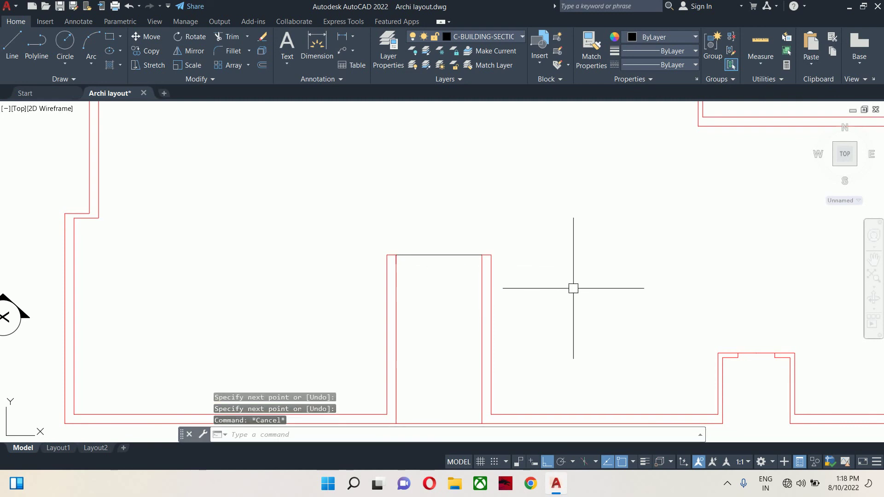
Step: Offset the outer faces of the two parallel interior walls outward by 18 inches
text(o)
key(Return)
text(1)
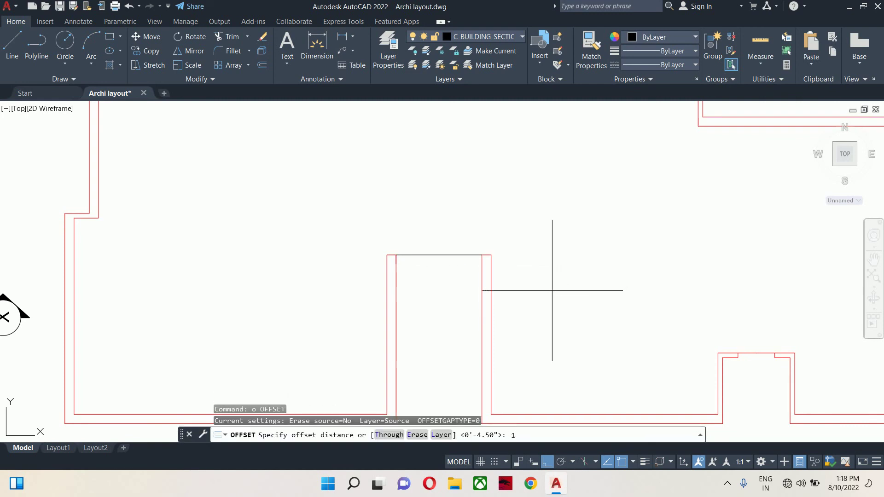
text(8)
key(Return)
click(491, 293)
click(528, 289)
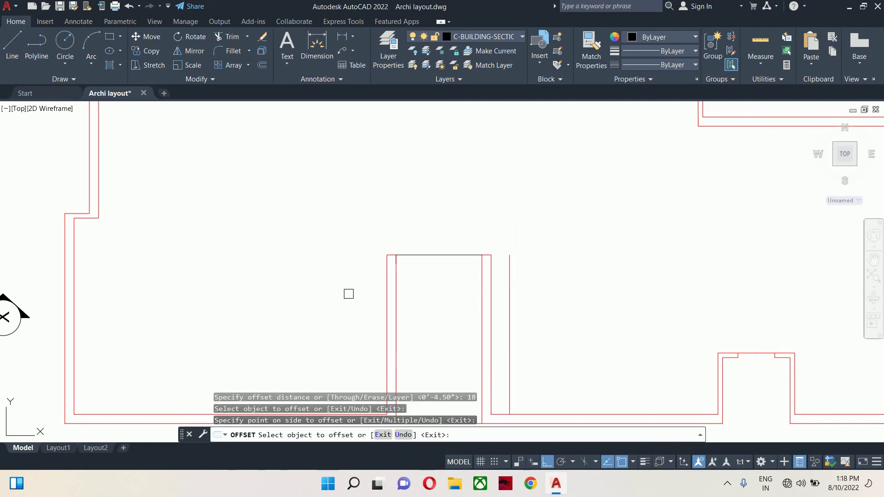
click(381, 300)
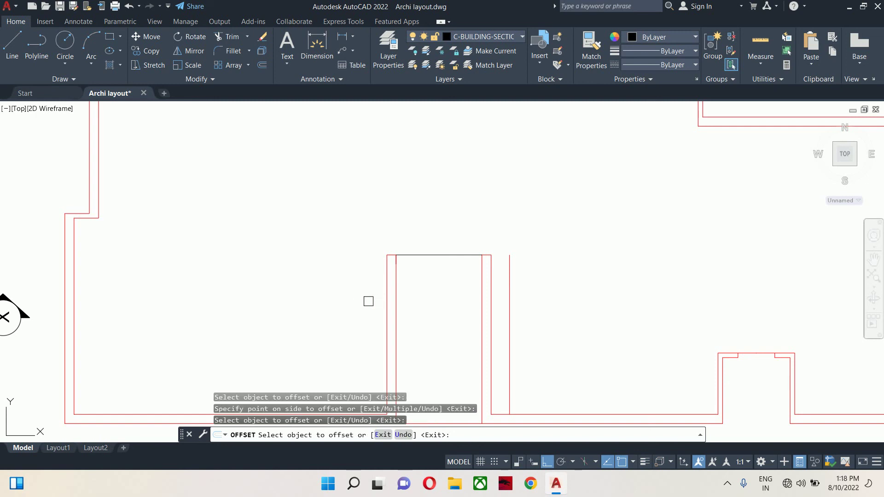
click(380, 299)
click(387, 303)
click(374, 305)
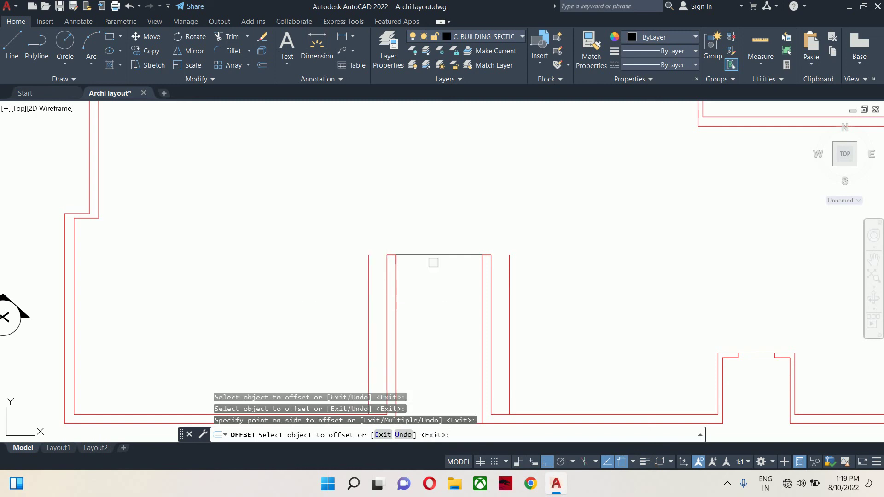
Step: Offset the connecting line upward by 18 inches and delete the original line
click(432, 256)
click(431, 229)
key(Return)
click(435, 255)
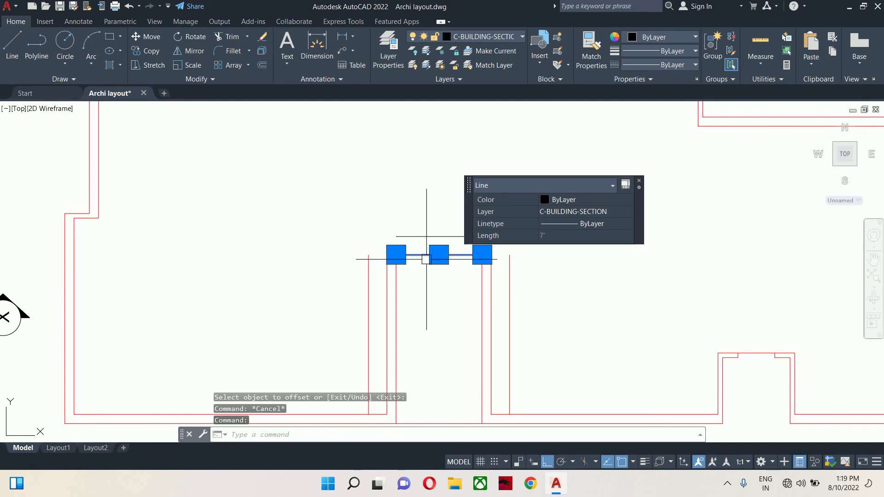
key(Delete)
key(Escape)
Step: Fillet the upper offset line with both side offset lines at radius 0 to form square corners
text(f)
key(Return)
text(r)
key(Return)
text(0)
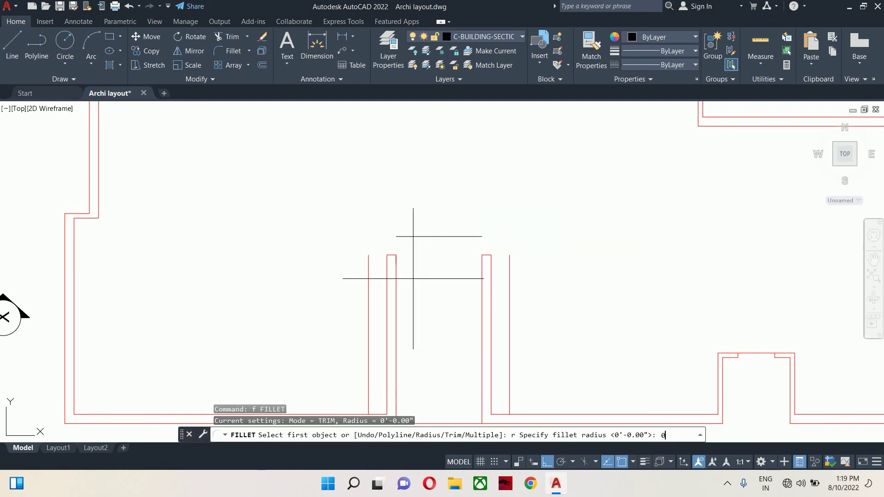
key(Return)
click(509, 273)
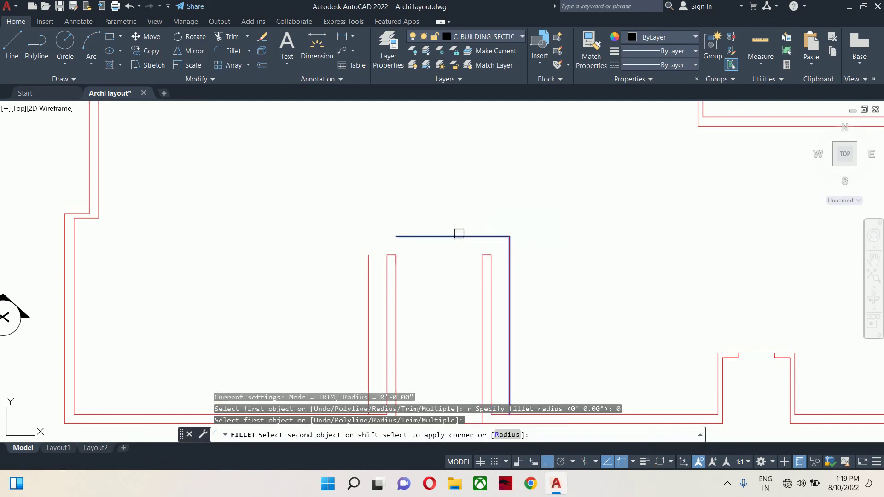
click(459, 235)
key(Return)
click(405, 237)
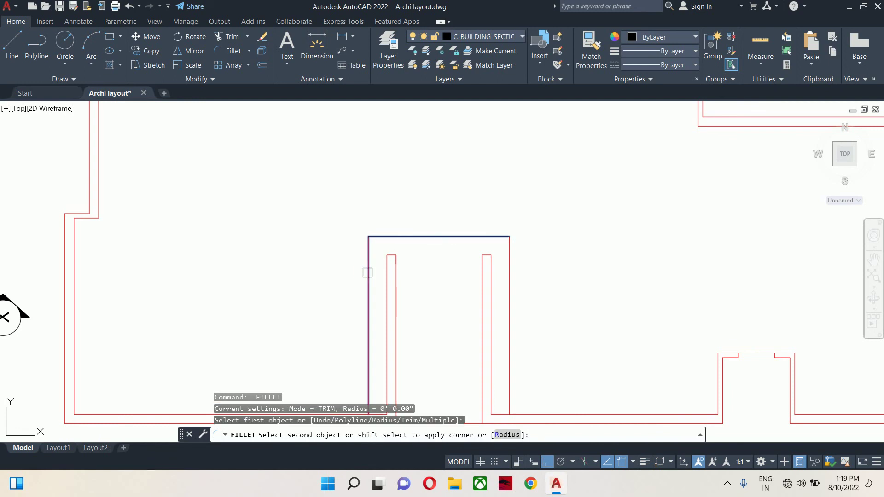
click(367, 273)
key(Return)
key(Escape)
Step: Match the upper offset line's properties to those of the red side line
text(ma)
key(Return)
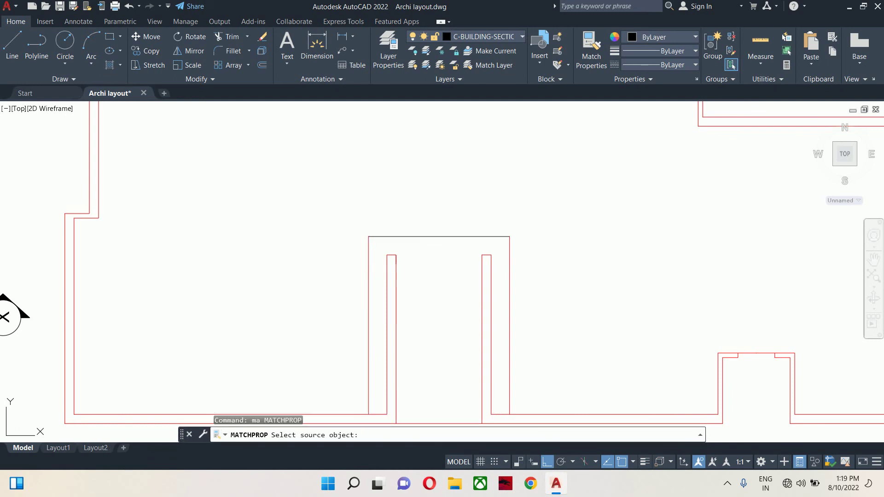
click(506, 255)
click(482, 236)
key(Escape)
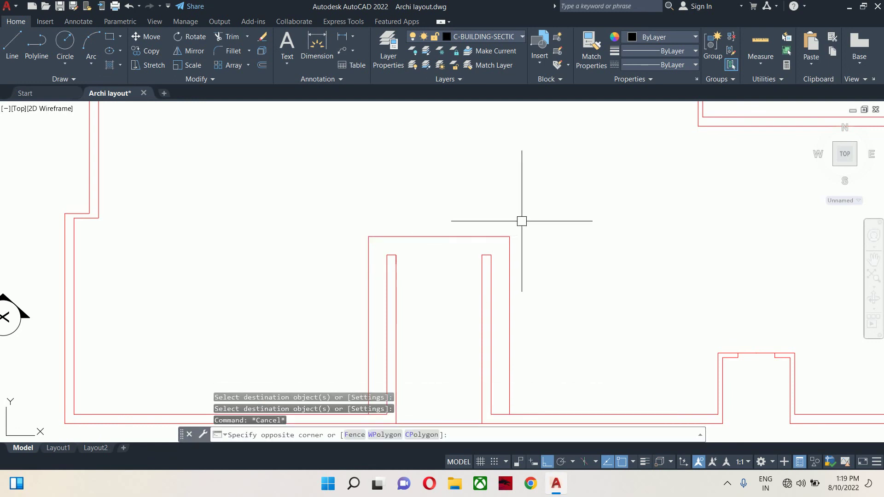
Step: Change the linetype of the three offset outline lines to HIDDEN
click(522, 221)
click(339, 249)
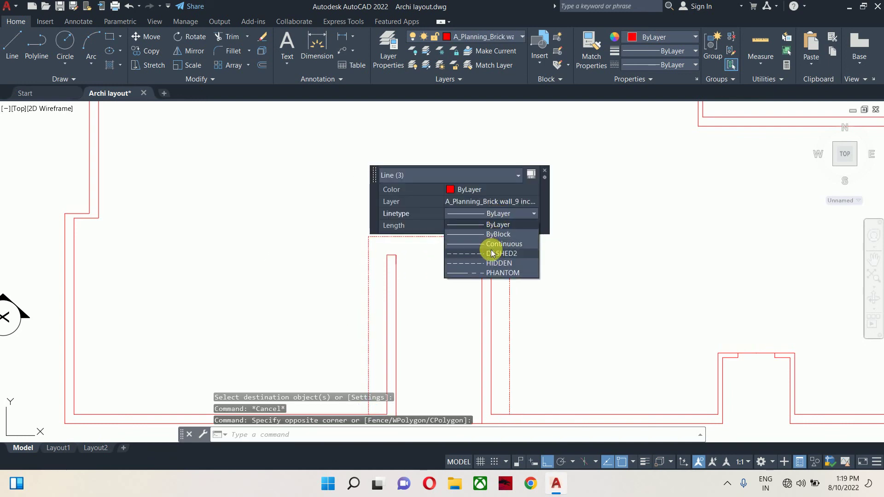
click(491, 261)
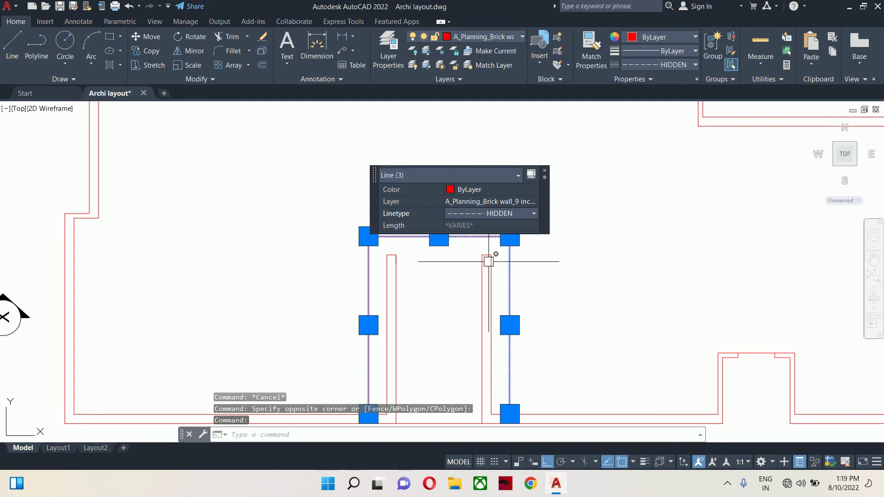
key(Escape)
Step: Increase the linetype scale of the upper hidden line in its properties, and close the Properties palette
click(483, 255)
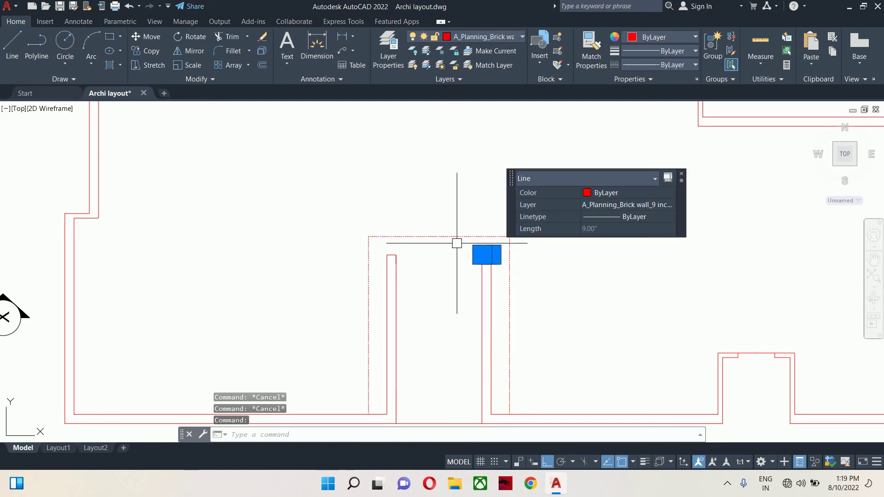
key(Escape)
click(457, 243)
click(440, 229)
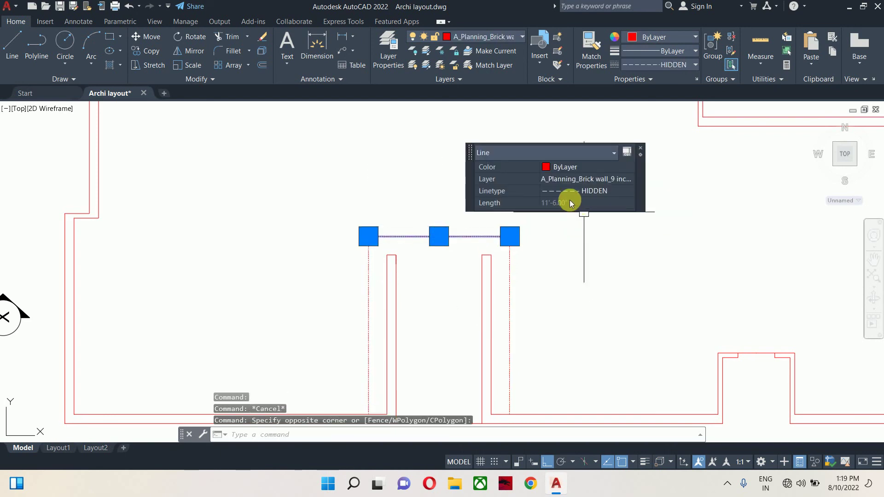
text(pr)
key(Return)
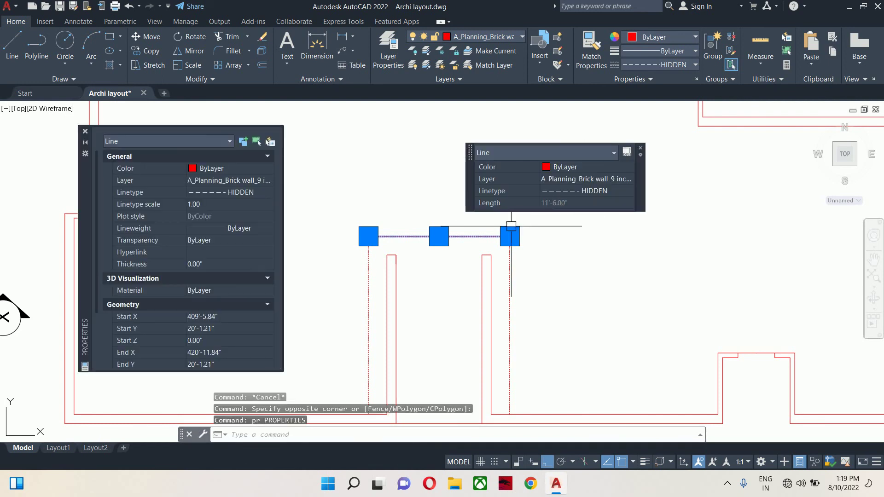
click(222, 209)
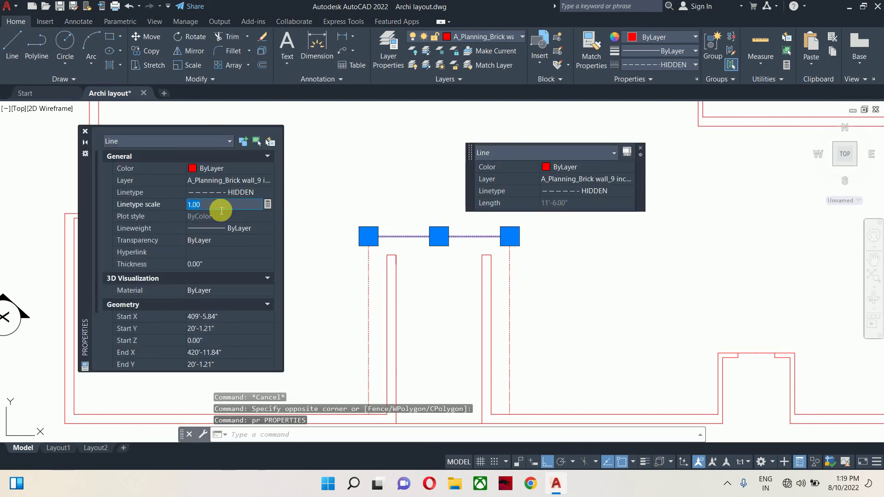
key(Escape)
key(Escape)
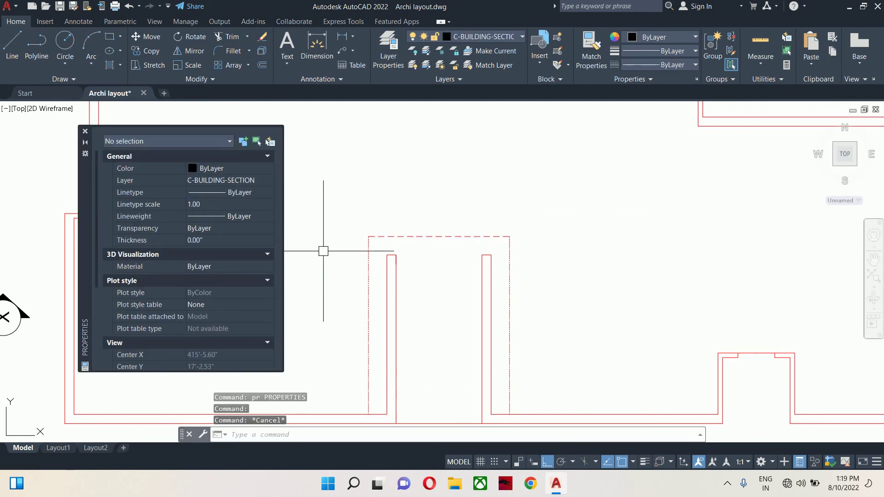
click(85, 132)
Step: Match the two vertical hidden lines' properties to those of the upper hidden line
scroll(642, 247, down, 8)
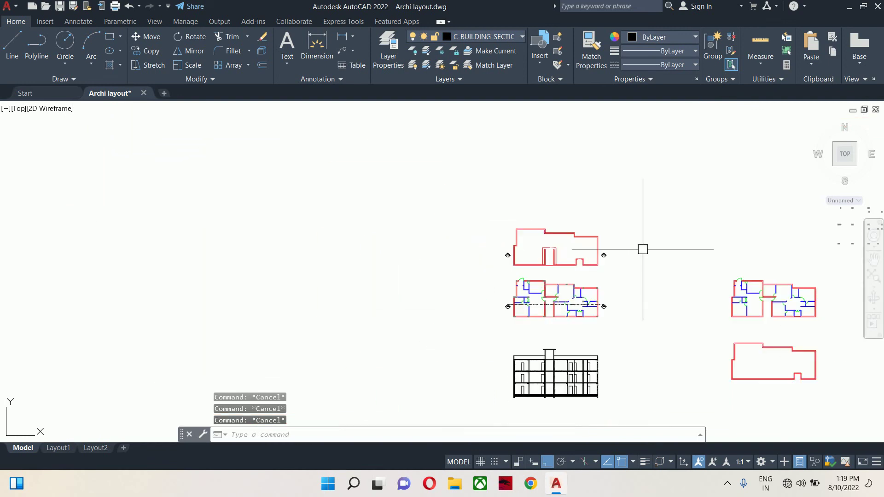
middle_drag(641, 247, 446, 292)
scroll(543, 286, up, 3)
scroll(542, 286, up, 4)
scroll(518, 290, down, 7)
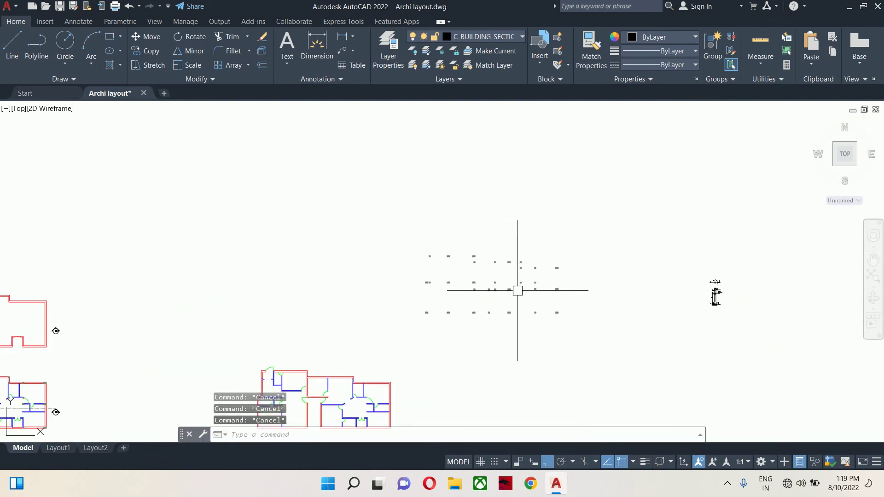
middle_drag(86, 328, 270, 286)
scroll(246, 282, up, 6)
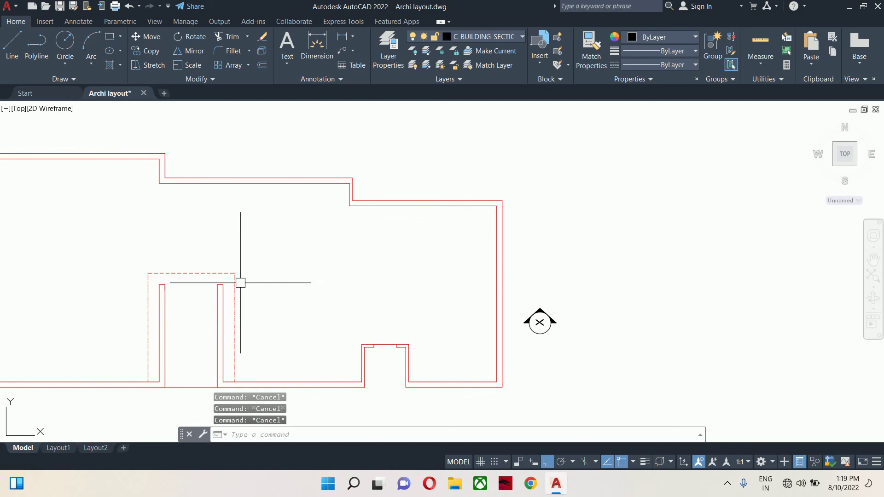
key(Return)
click(218, 273)
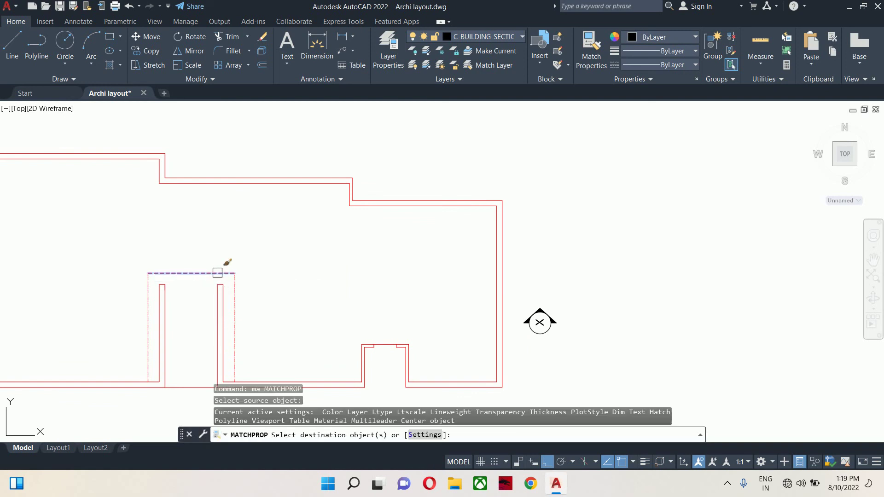
click(232, 295)
key(Escape)
key(Escape)
key(Escape)
scroll(156, 285, down, 4)
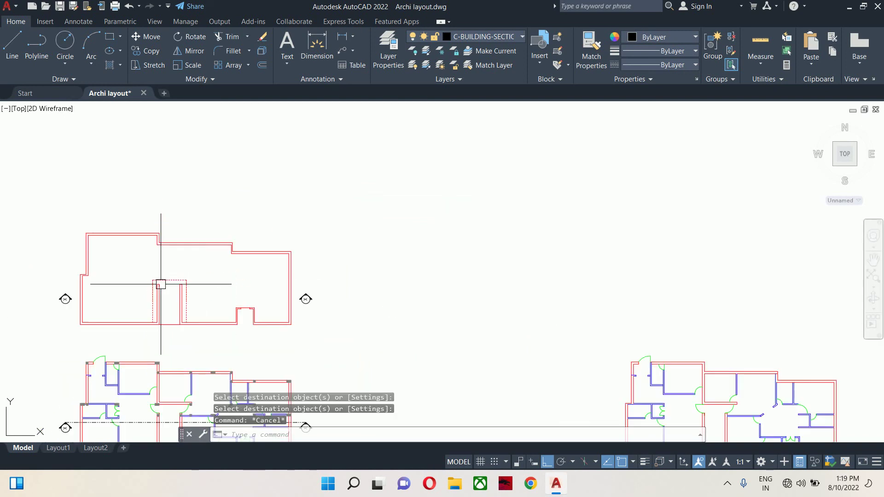
middle_drag(158, 286, 455, 240)
scroll(461, 245, up, 4)
scroll(565, 287, down, 2)
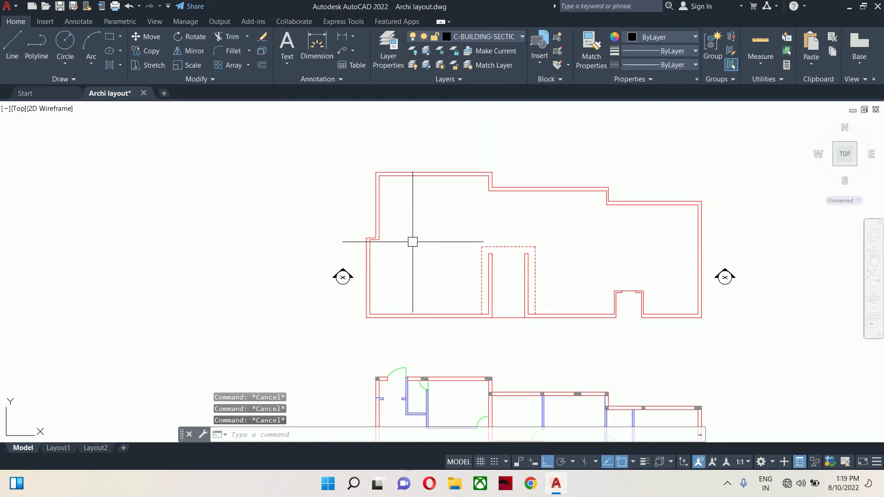
scroll(473, 269, down, 2)
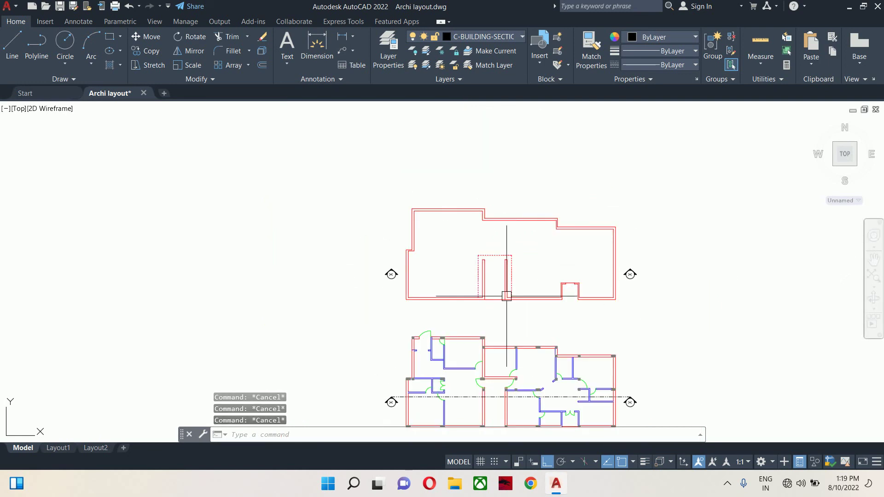
mouse_move(507, 296)
middle_down()
mouse_move(487, 259)
mouse_move(484, 285)
mouse_move(475, 239)
middle_up()
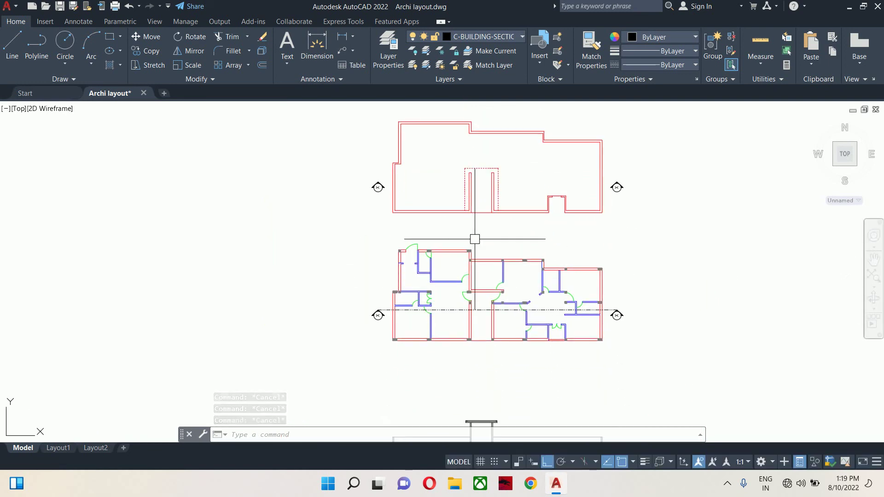
middle_drag(477, 203, 468, 216)
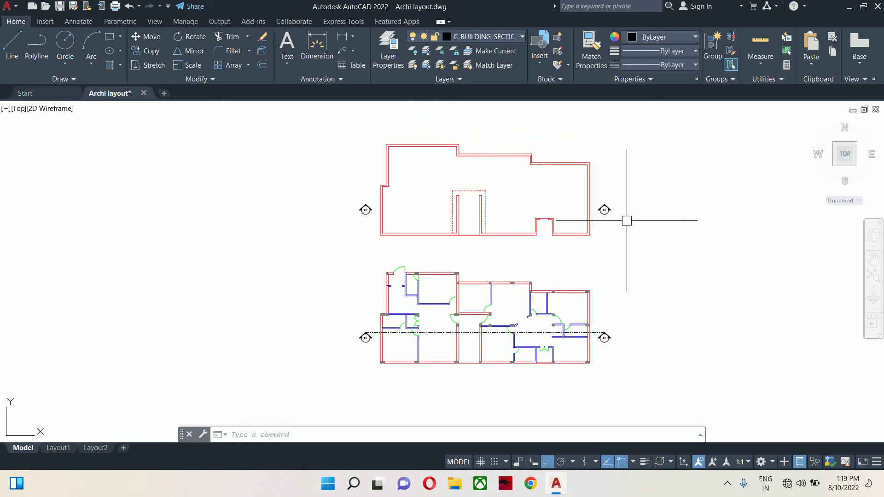
Step: Draw a horizontal line joining the inner upper corners of the two central interior walls
scroll(469, 198, up, 2)
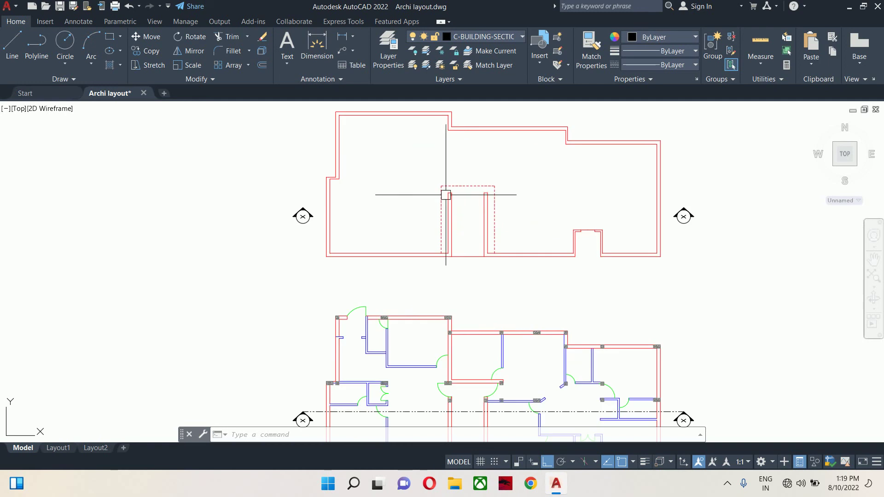
text(l)
key(Return)
scroll(449, 196, up, 5)
click(460, 170)
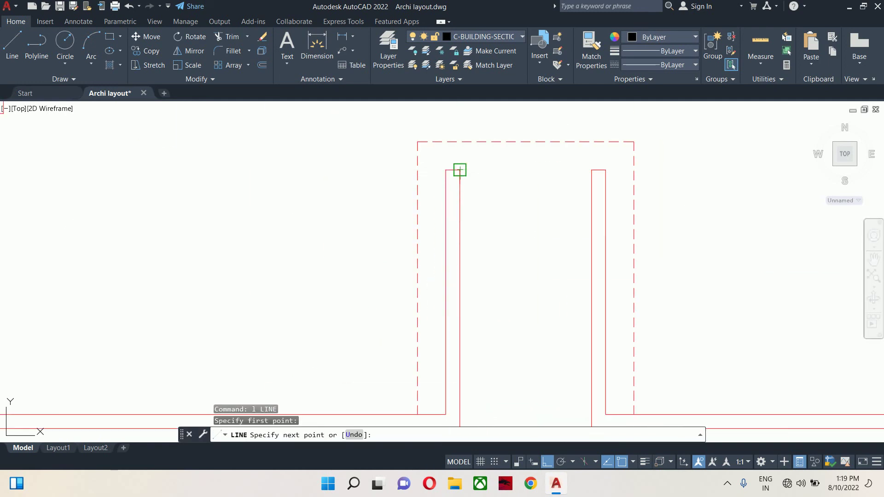
click(591, 170)
key(Escape)
Step: Offset the new horizontal line 4.5 inches downward between the two central walls
text(o)
key(Return)
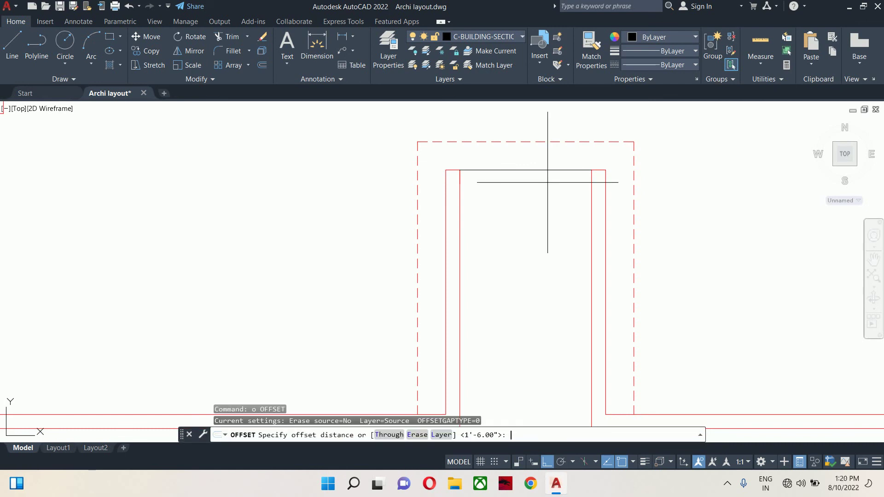
key(Escape)
key(Escape)
text(O)
key(Return)
text(4.5)
key(Return)
click(542, 176)
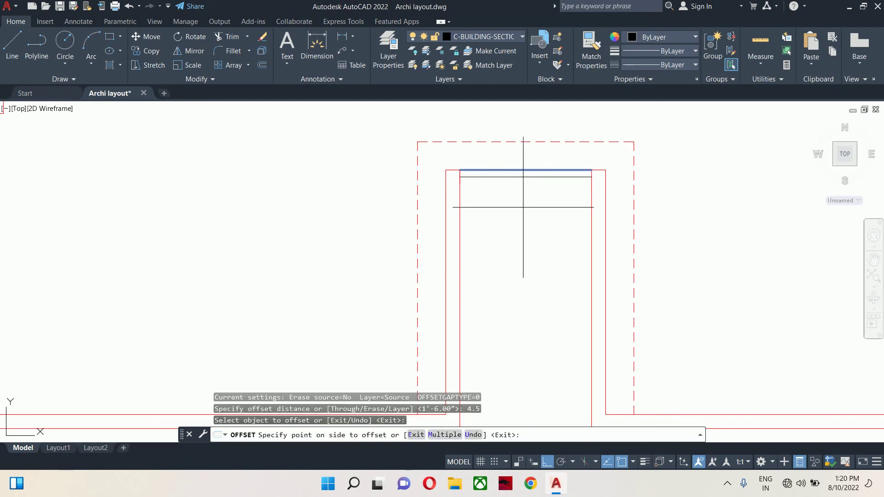
click(503, 223)
key(Escape)
text(tr)
key(Return)
key(Return)
scroll(454, 168, up, 3)
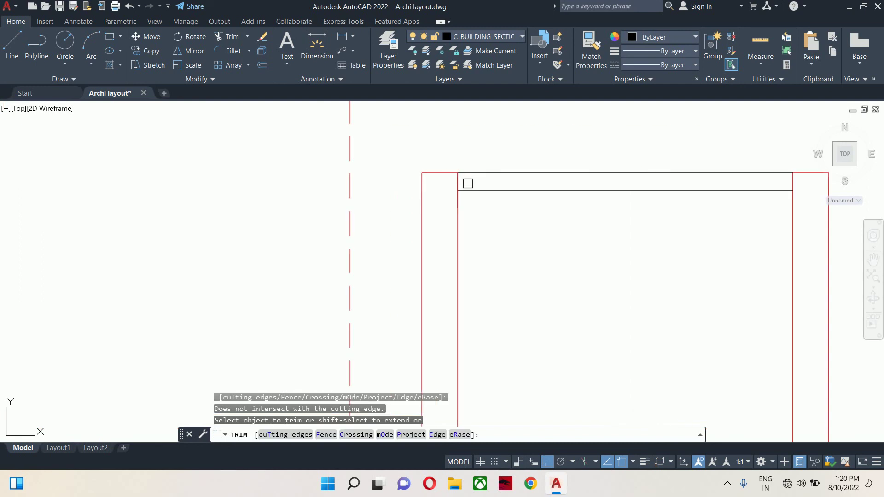
key(Escape)
Step: Offset the inner line of the left central wall 30 inches toward the right central wall
text(o)
key(Return)
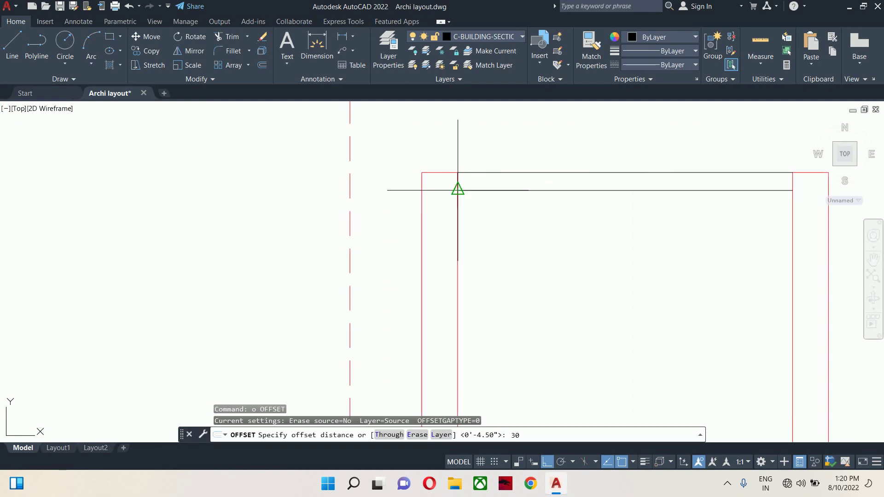
text(30)
key(Return)
click(458, 217)
click(530, 220)
key(Escape)
key(Escape)
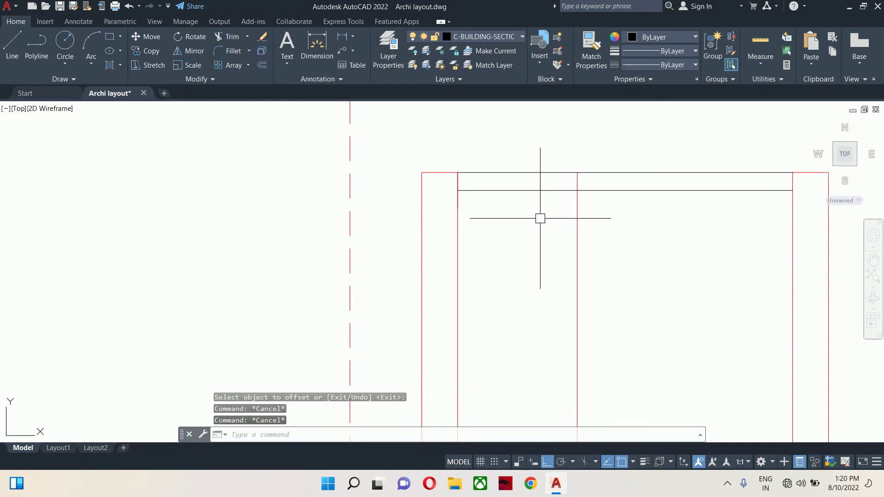
Step: Trim the two horizontal lines back to the 30-inch offset line, and remove that line's portion below the new wall
text(tr)
key(Return)
key(Return)
click(552, 213)
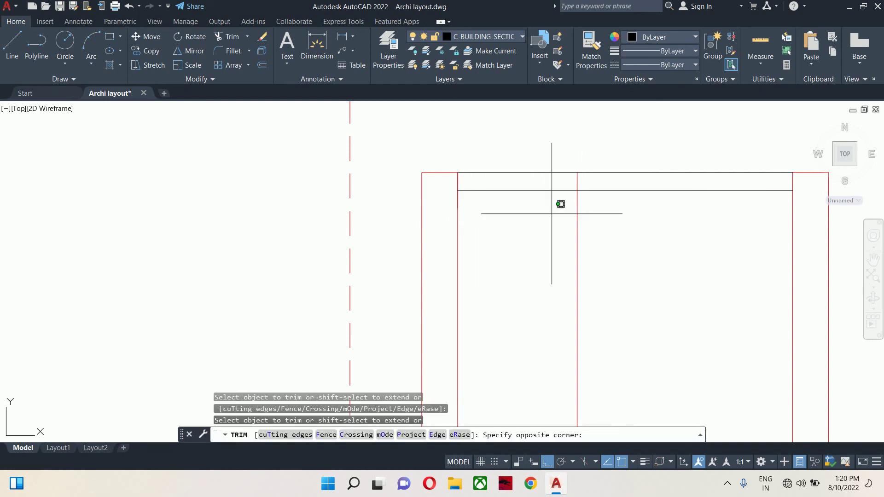
click(553, 214)
click(552, 207)
click(539, 158)
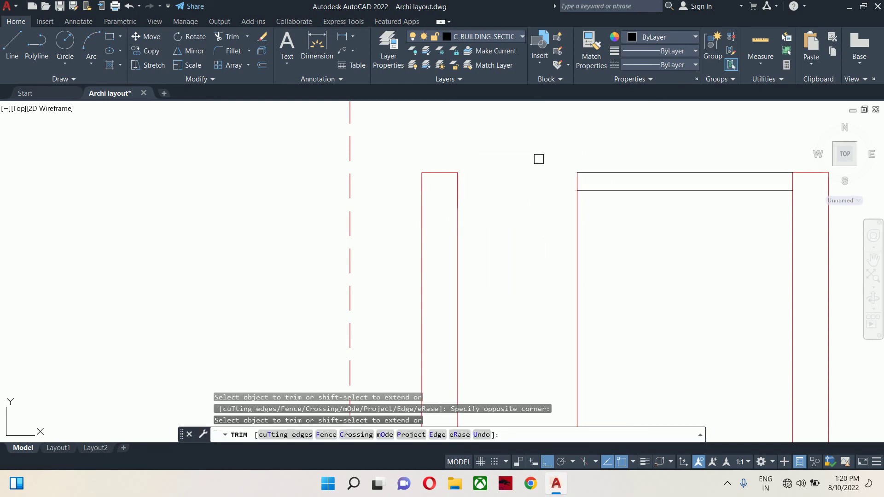
key(Escape)
key(Escape)
scroll(592, 211, down, 2)
Step: Trim the right central wall's inner line between the two horizontal lines to open the wall junction
key(Return)
scroll(645, 201, up, 3)
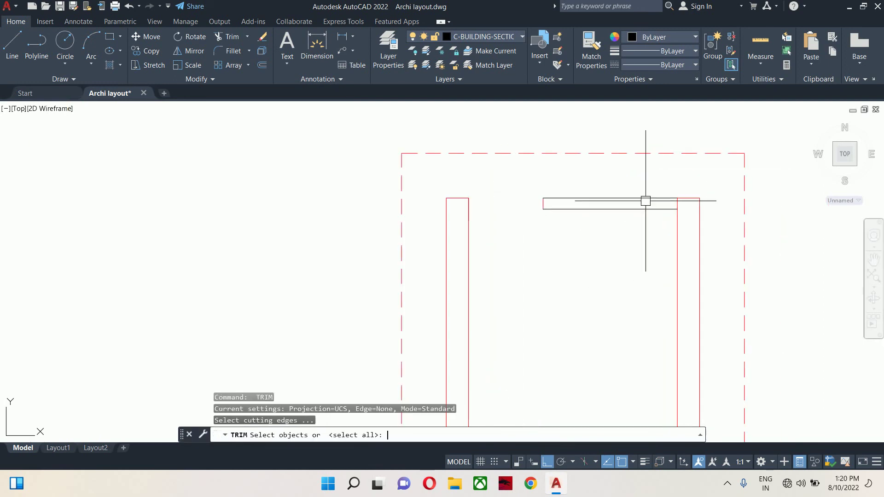
key(Return)
click(683, 201)
click(705, 203)
key(Escape)
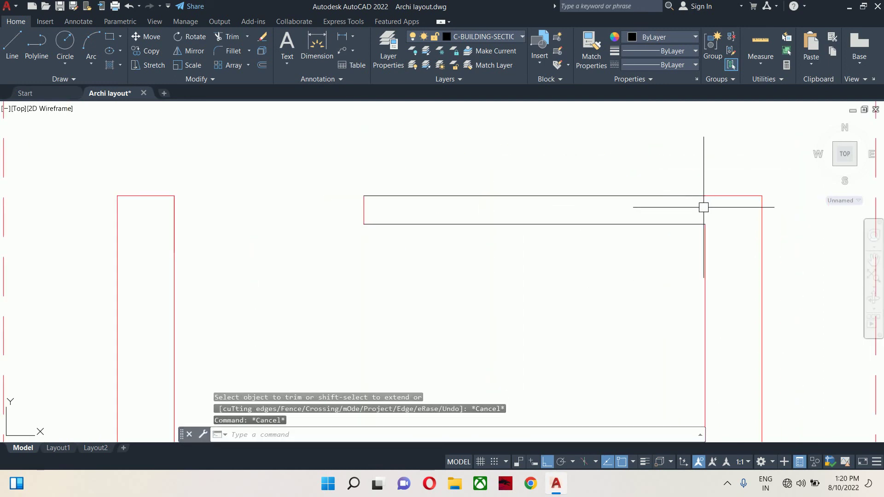
Step: Match the properties of all red exterior wall lines to those of the new wall's black lower line
text(ma)
key(Return)
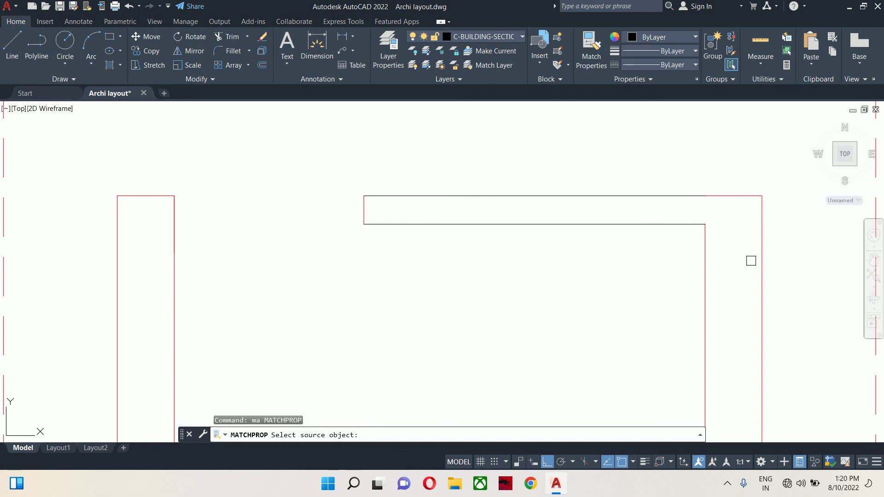
click(646, 226)
scroll(644, 225, down, 4)
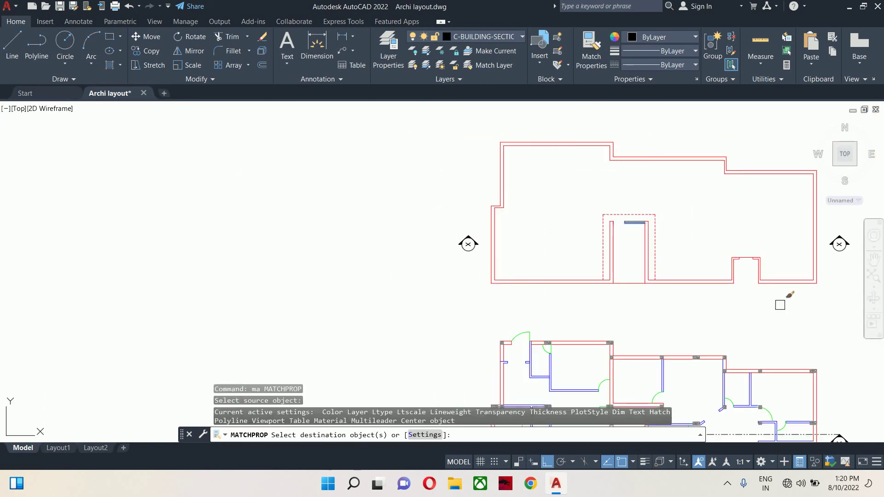
click(833, 326)
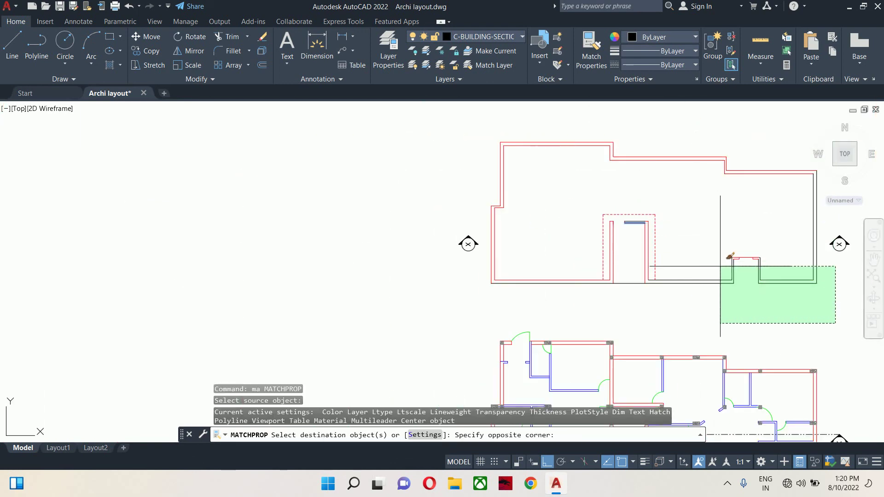
click(772, 310)
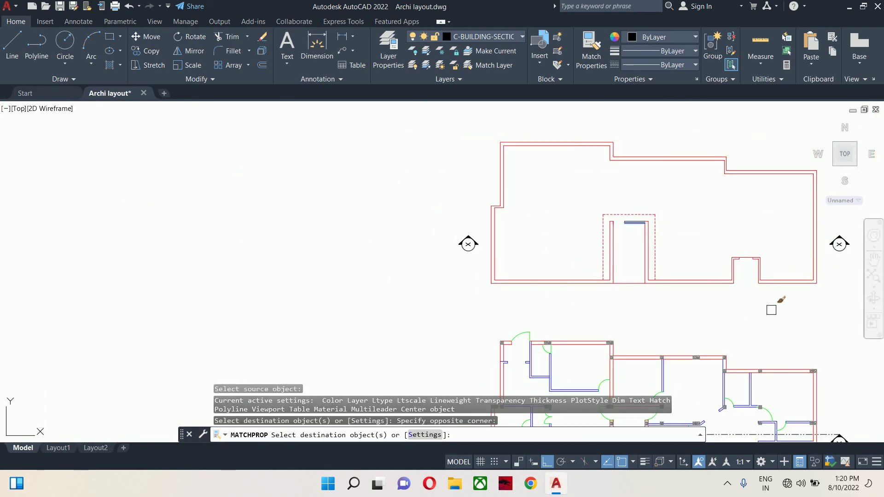
click(680, 132)
click(660, 129)
click(490, 169)
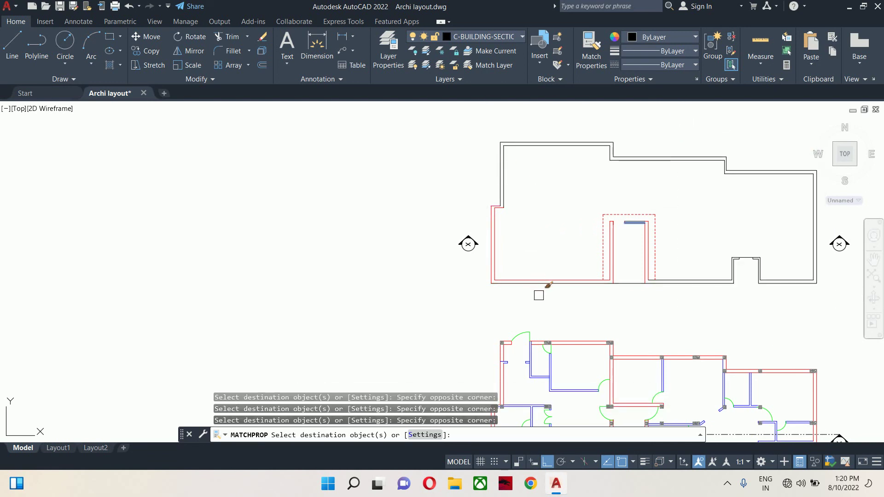
click(539, 325)
click(491, 171)
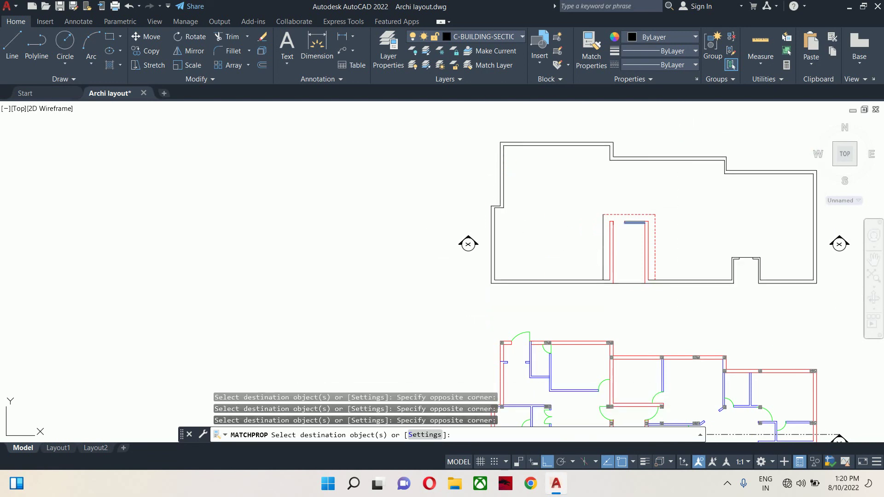
Step: Match the red lines and end caps of the central interior walls to the same black line, leaving out the hidden outline
scroll(612, 258, up, 4)
click(612, 236)
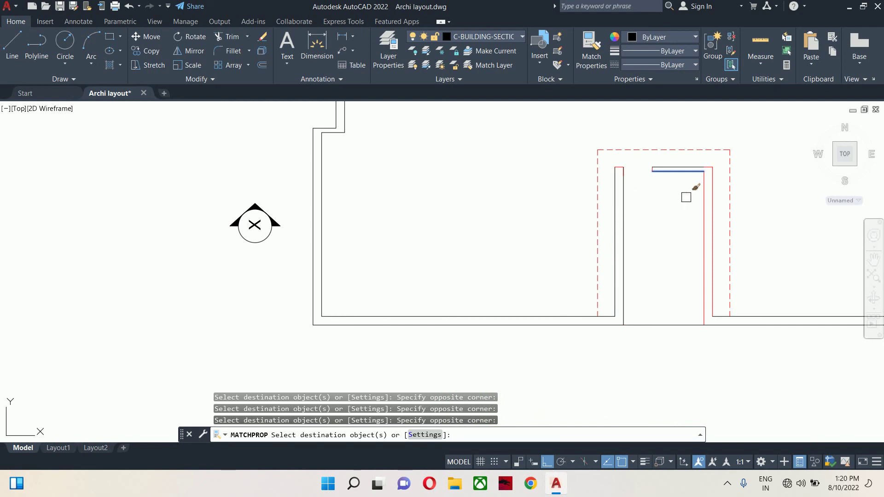
scroll(702, 169, up, 2)
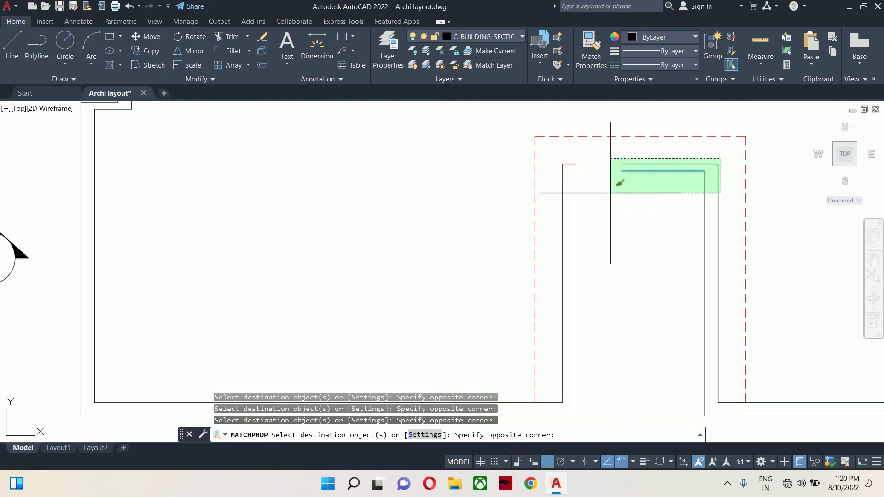
click(573, 185)
scroll(623, 201, down, 2)
key(Escape)
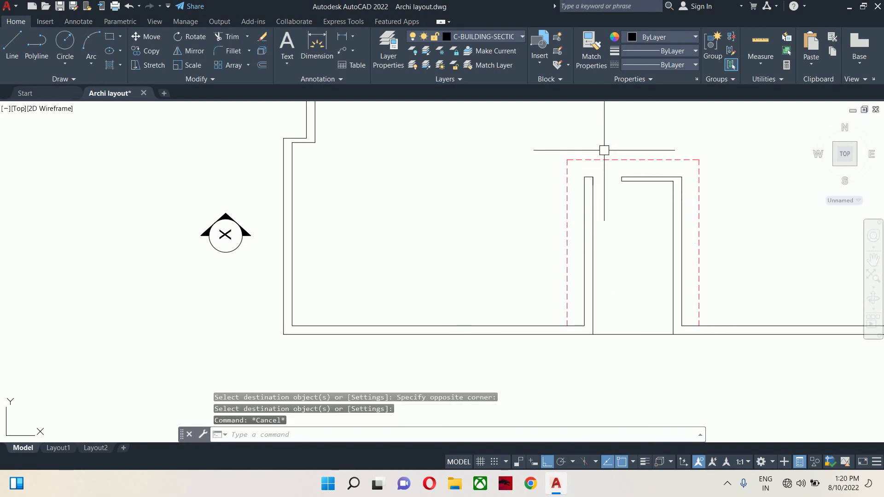
Step: Trim away the line across the opening in the upper wall of the small recess on the lower exterior wall
scroll(589, 200, down, 5)
key(Escape)
key(Escape)
scroll(664, 251, up, 5)
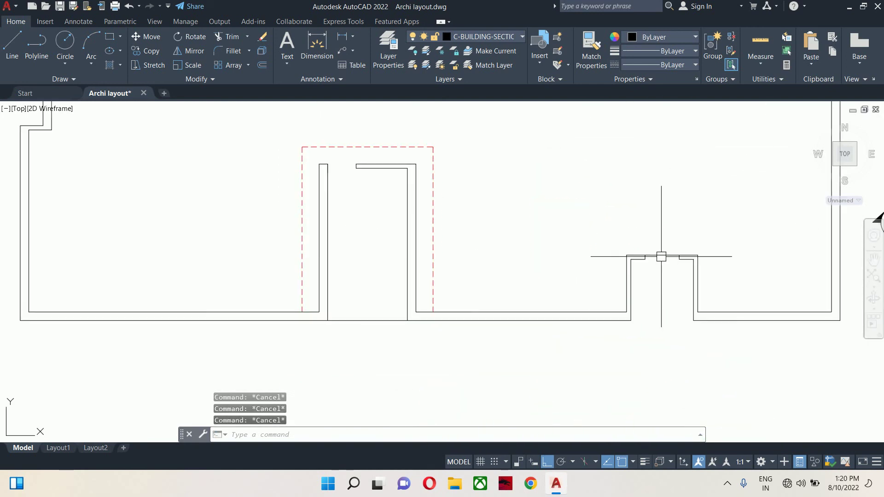
text(tr)
key(Return)
key(Escape)
key(Escape)
scroll(640, 250, up, 4)
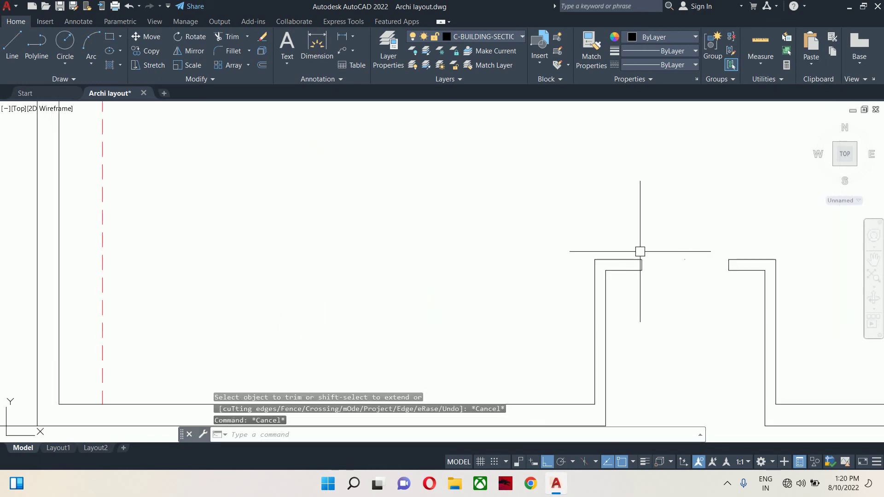
Step: Erase the short end lines on both sides of the recess wall's opening
click(635, 245)
click(715, 272)
key(Delete)
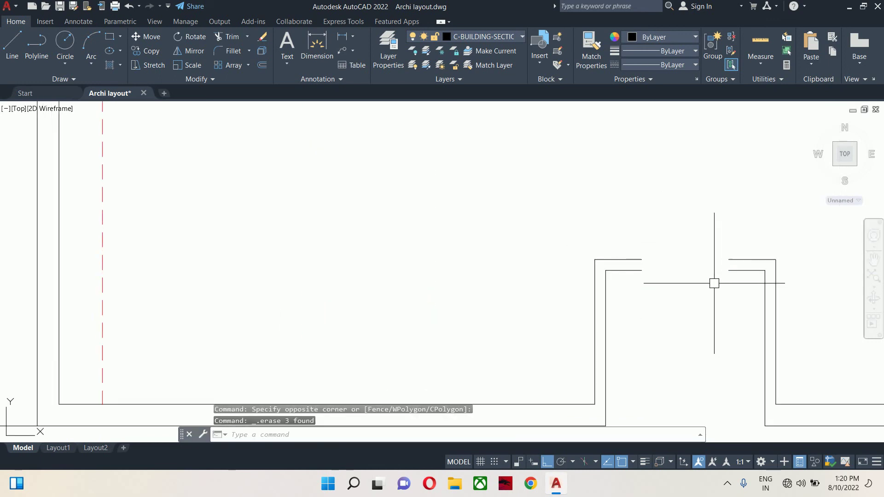
Step: Join the two inner and the two outer line segments of the recess's upper wall across the opening
text(j)
key(Return)
click(724, 267)
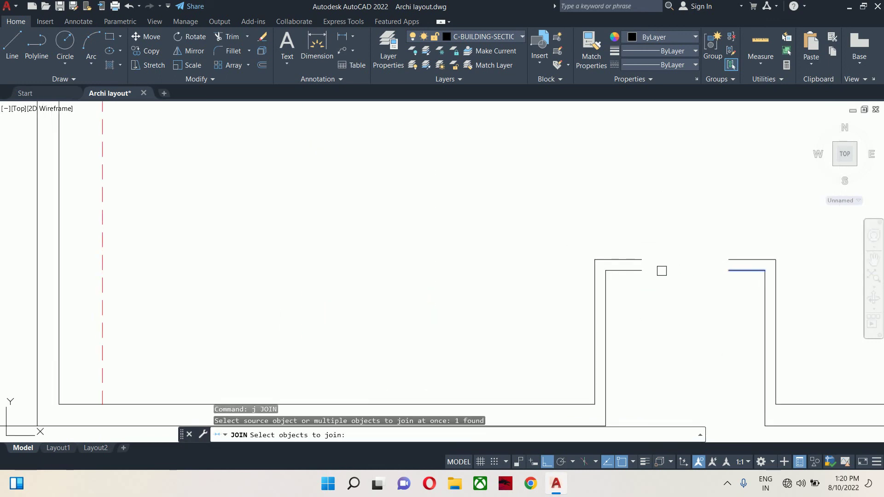
click(643, 270)
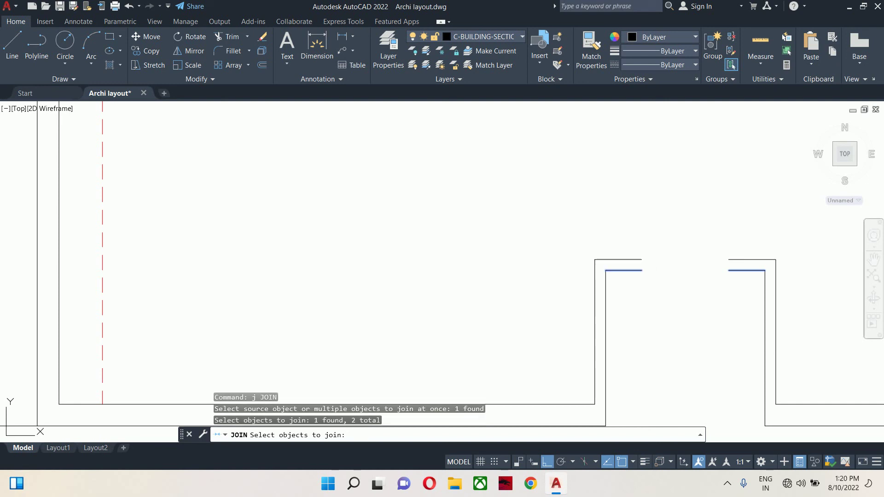
key(Return)
key(Return)
click(636, 259)
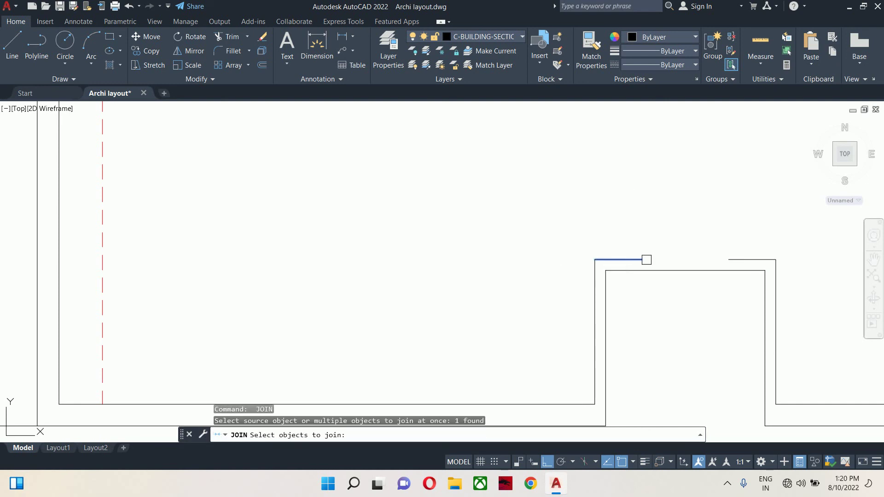
key(Escape)
key(Escape)
scroll(685, 270, down, 3)
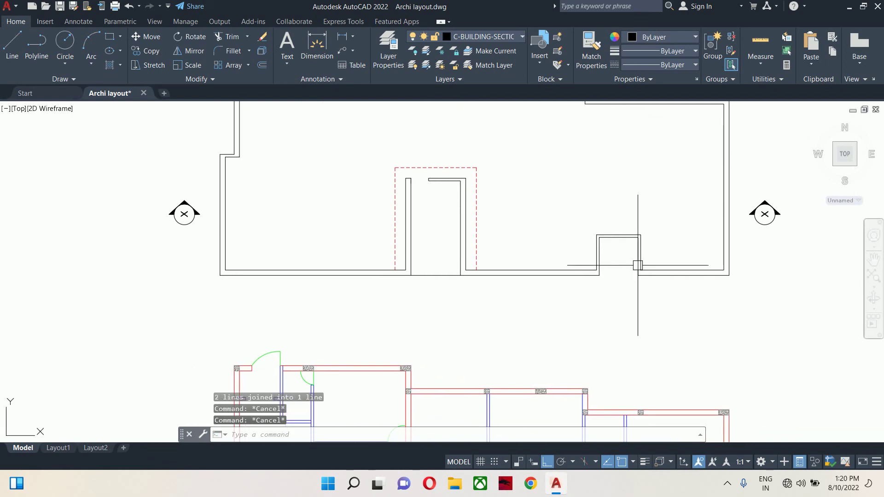
Step: Draw a line across the open lower side of the recess, between the ends of the exterior wall
scroll(635, 268, up, 2)
text(l)
key(Return)
click(537, 290)
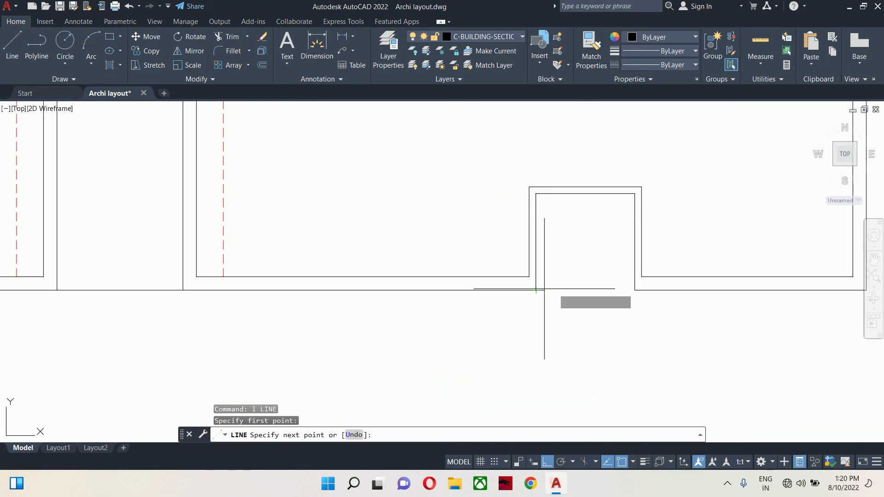
key(Escape)
key(Escape)
key(Escape)
key(Escape)
scroll(652, 289, down, 3)
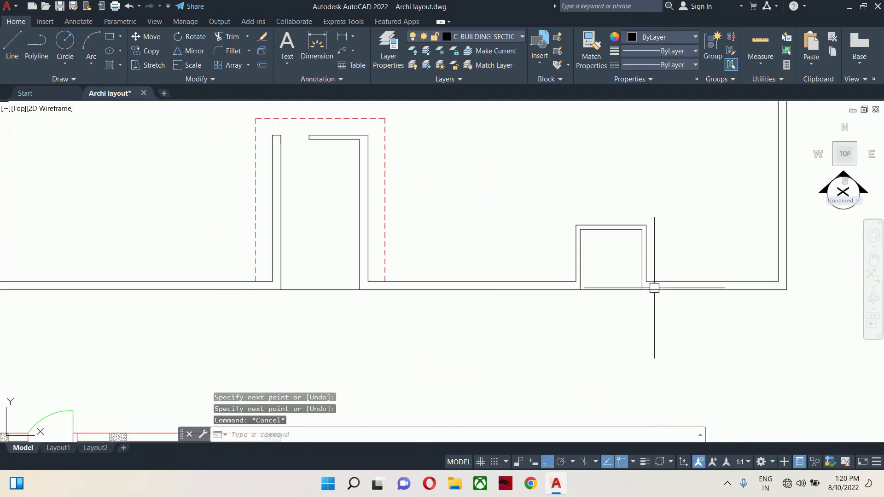
Step: Select the entire black roof plan, including the dashed offset outline, and assign all its lines to layer 0
scroll(433, 214, down, 2)
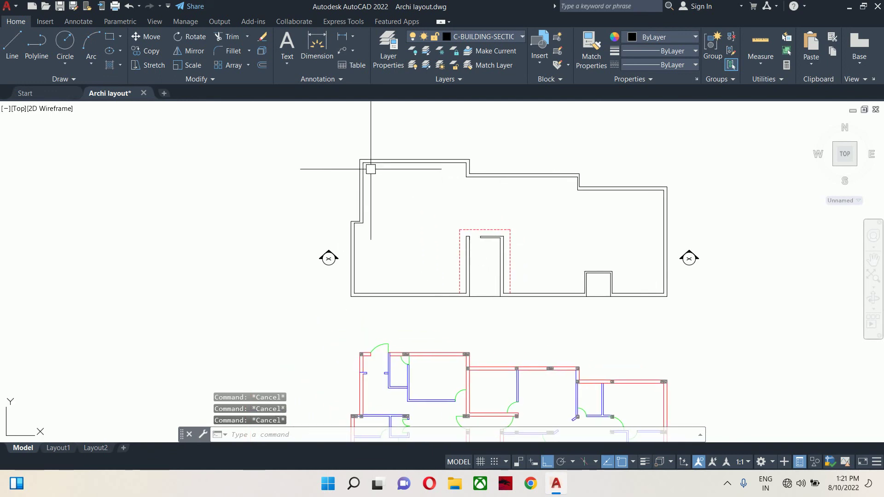
click(335, 146)
click(339, 149)
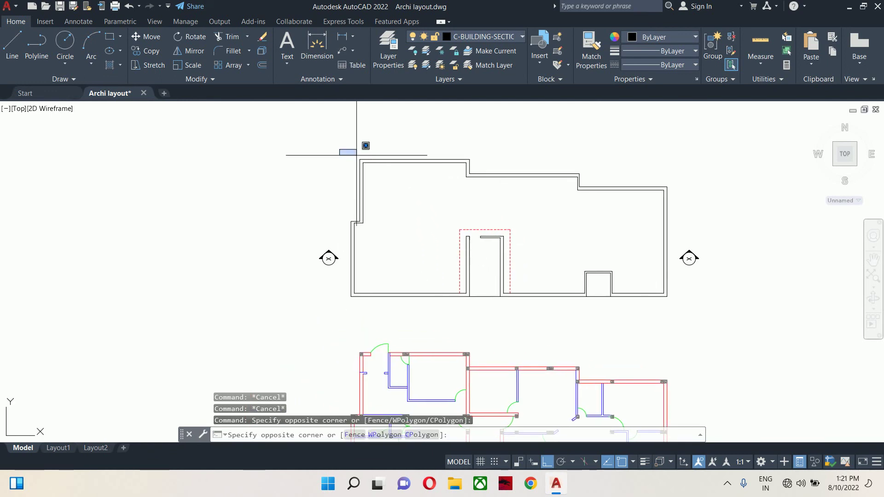
click(670, 325)
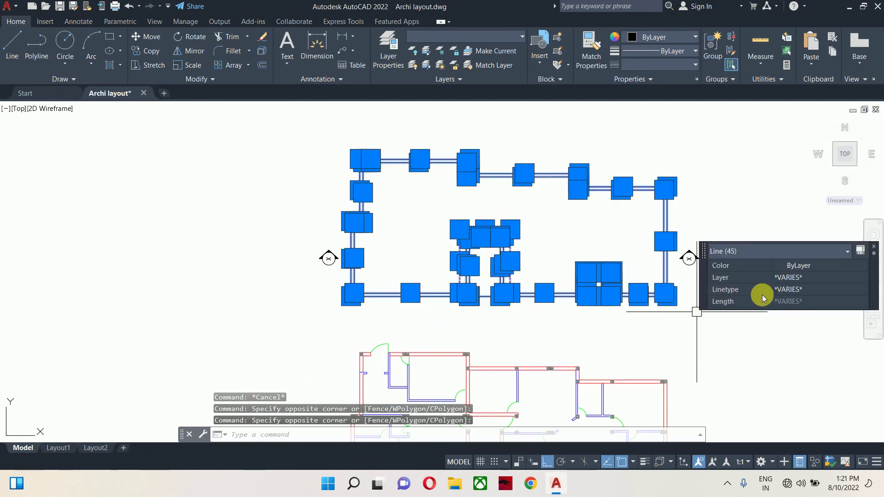
click(783, 277)
scroll(787, 318, up, 2)
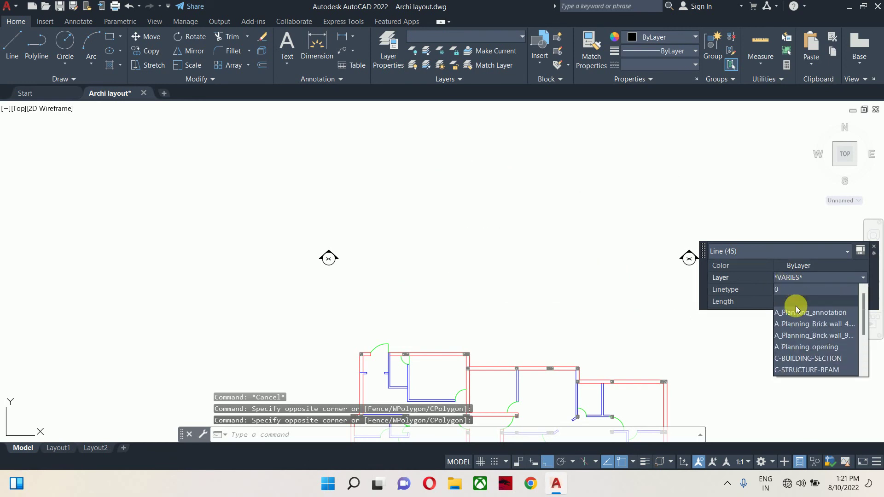
click(795, 295)
key(Escape)
key(Escape)
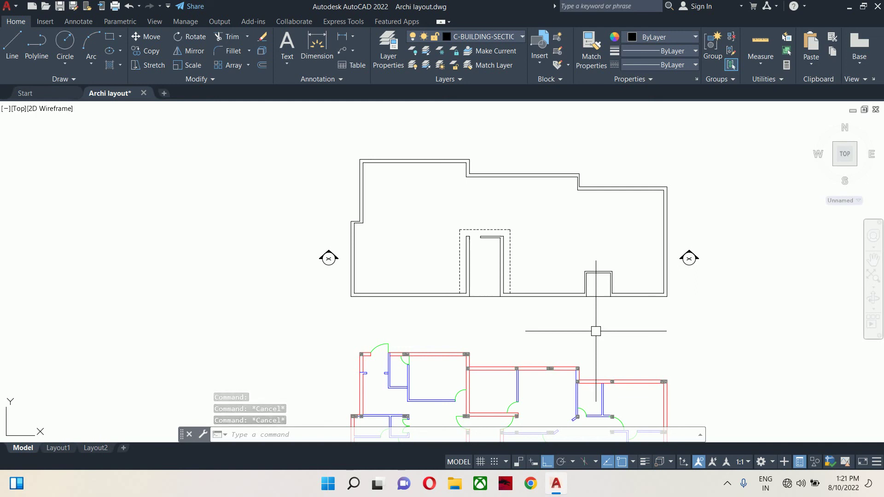
key(Escape)
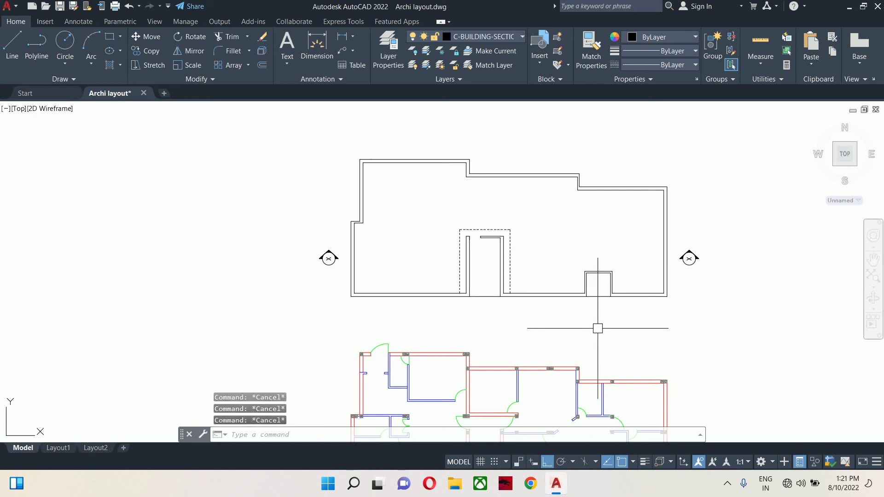
scroll(598, 328, down, 4)
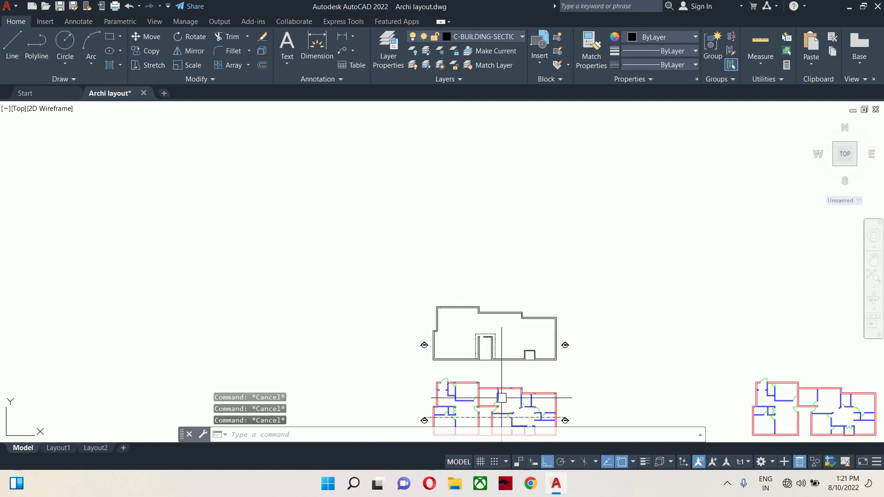
middle_drag(493, 365, 523, 203)
scroll(547, 329, up, 1)
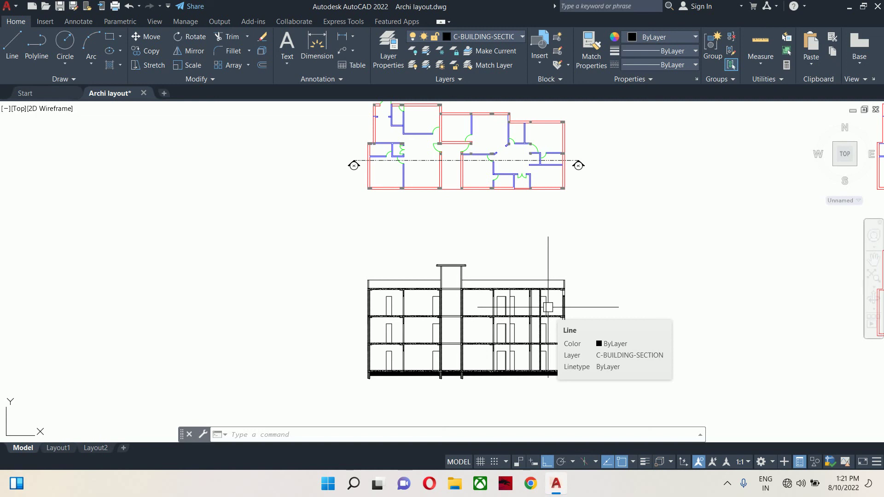
scroll(548, 307, down, 4)
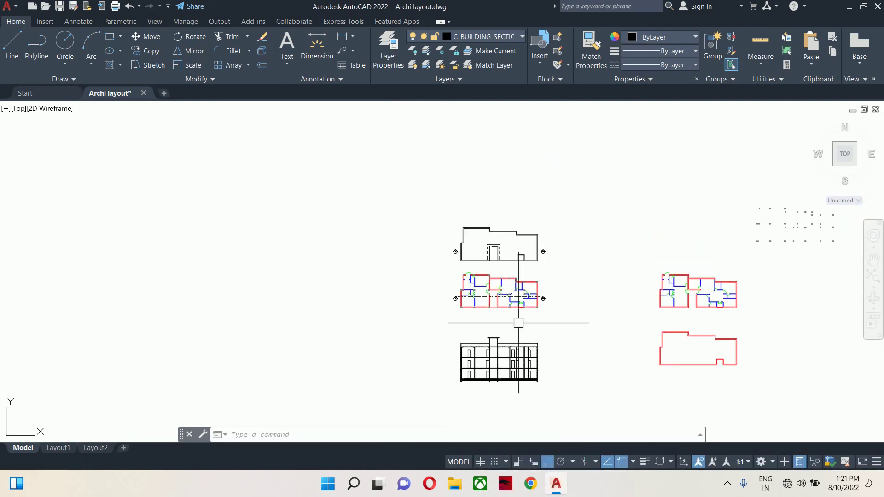
scroll(498, 233, up, 5)
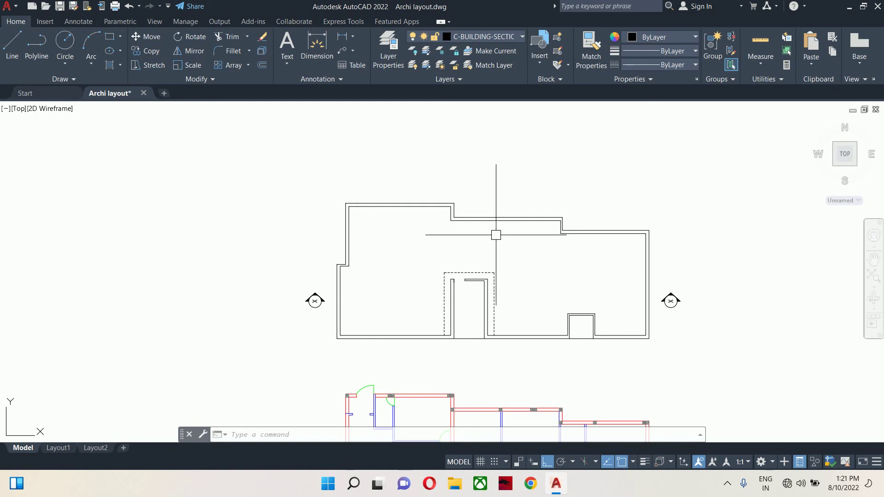
middle_drag(489, 237, 487, 204)
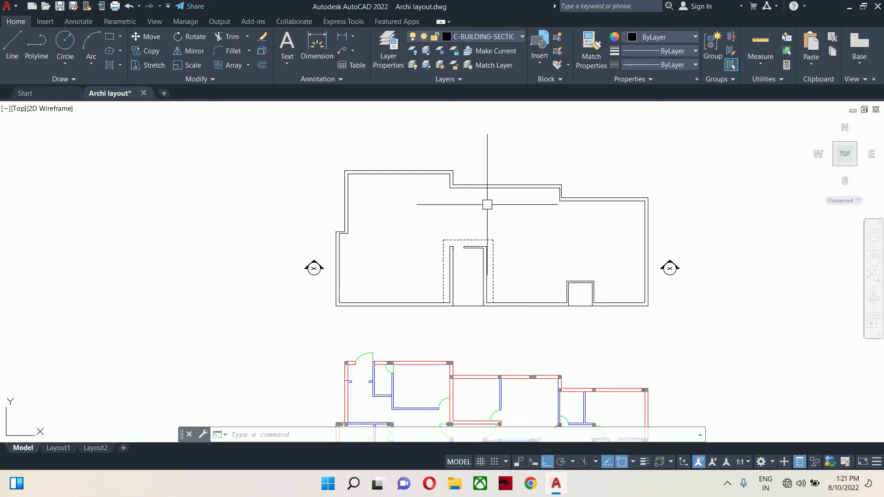
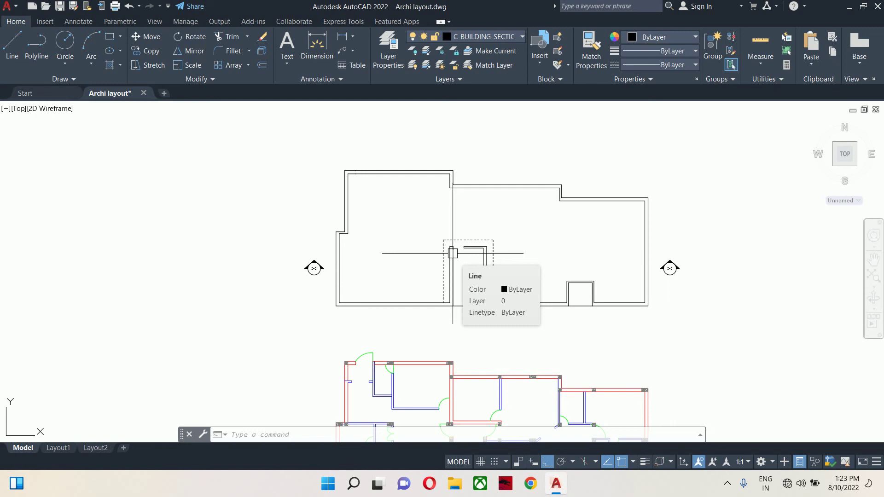
Step: Draw vertical construction lines through the inner corners of the roof plan's left wall jog and its right-hand upper wall step
text(xl)
key(Return)
text(v)
key(Return)
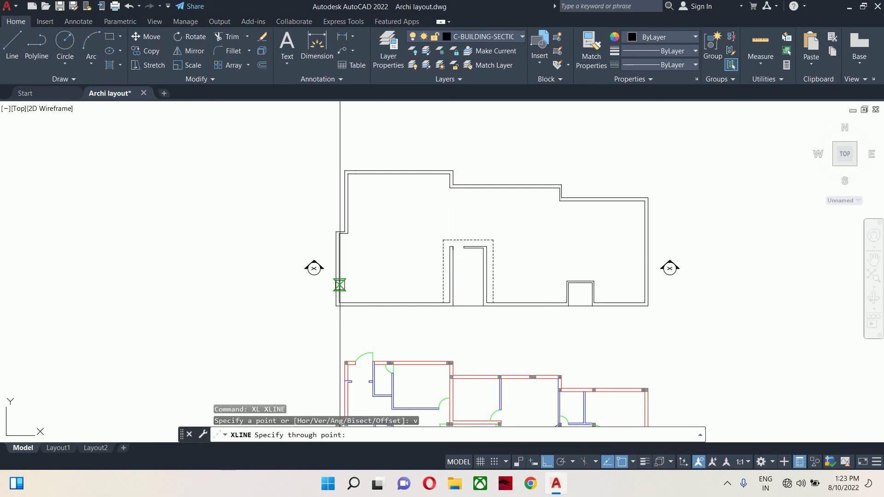
scroll(339, 256, up, 5)
click(362, 194)
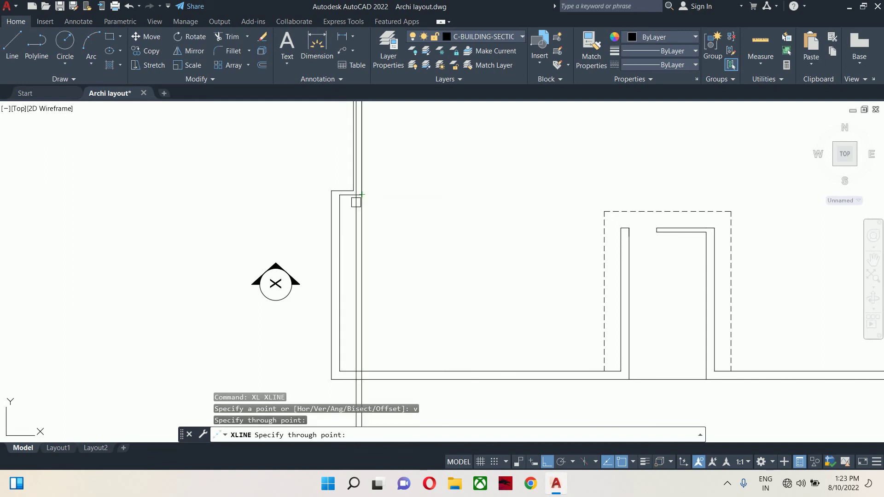
mouse_move(491, 208)
middle_down()
mouse_move(407, 300)
mouse_move(358, 320)
middle_up()
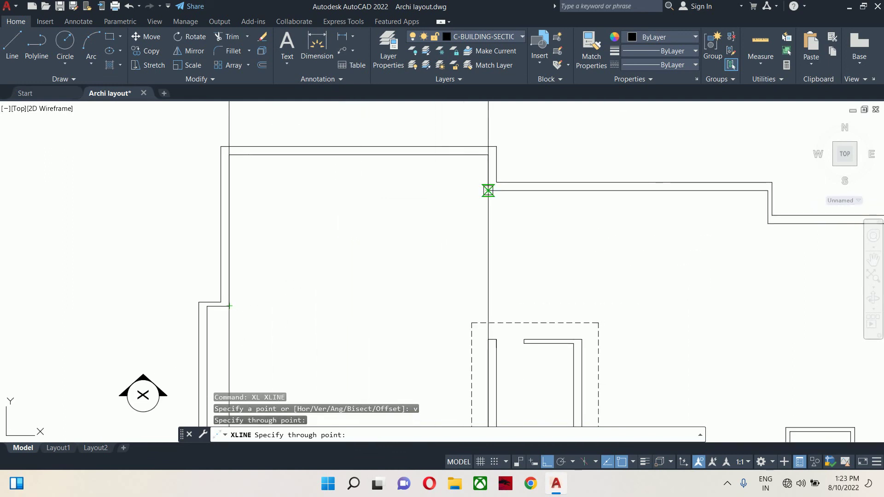
middle_drag(571, 277, 418, 297)
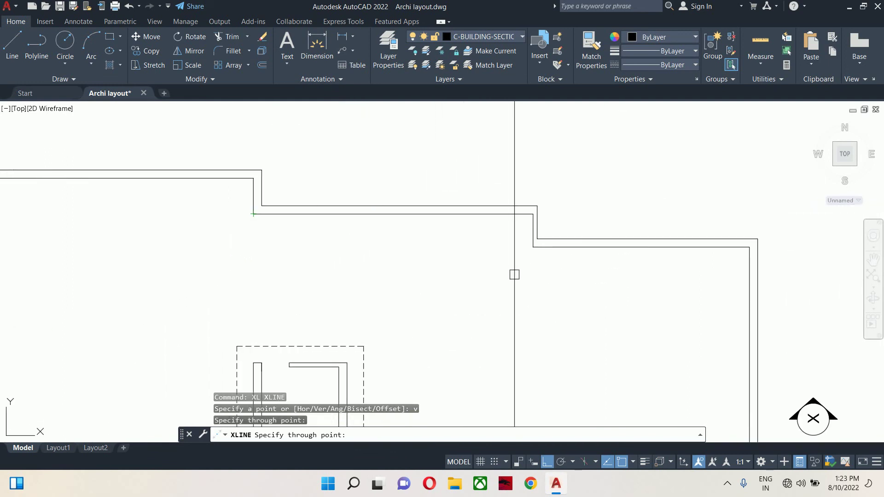
click(541, 249)
scroll(539, 258, down, 5)
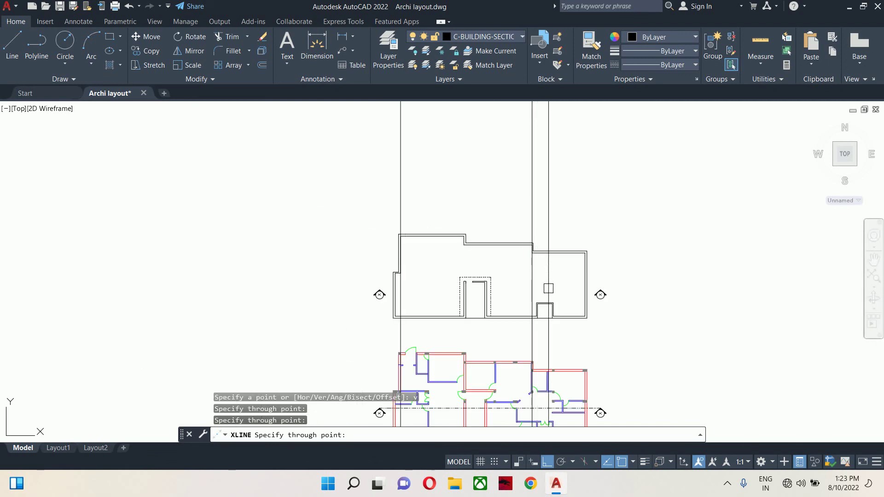
key(Escape)
key(Escape)
Step: Trim the left construction line in the building section so it spans only between the left parapet's top line and the roof slab's top line
middle_drag(528, 288, 529, 227)
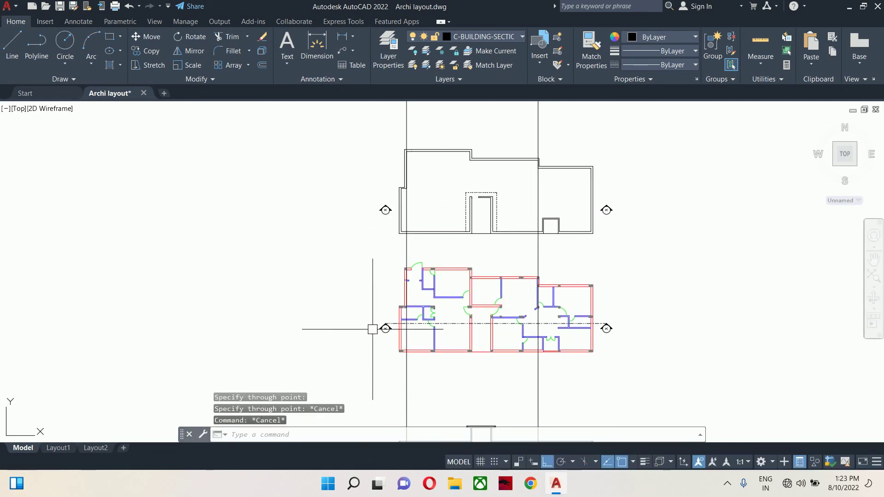
middle_drag(372, 329, 380, 106)
key(Escape)
scroll(336, 237, up, 5)
middle_drag(336, 236, 330, 275)
text(tr)
key(Return)
click(339, 237)
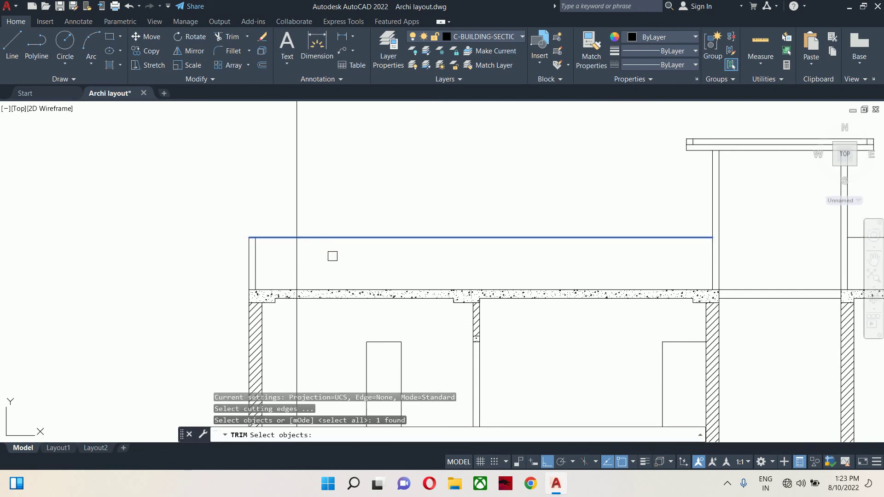
click(320, 295)
key(Return)
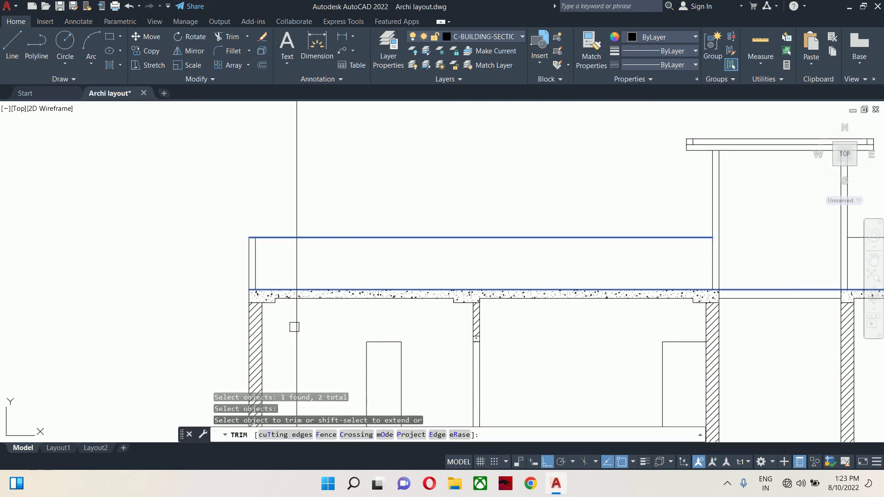
click(296, 203)
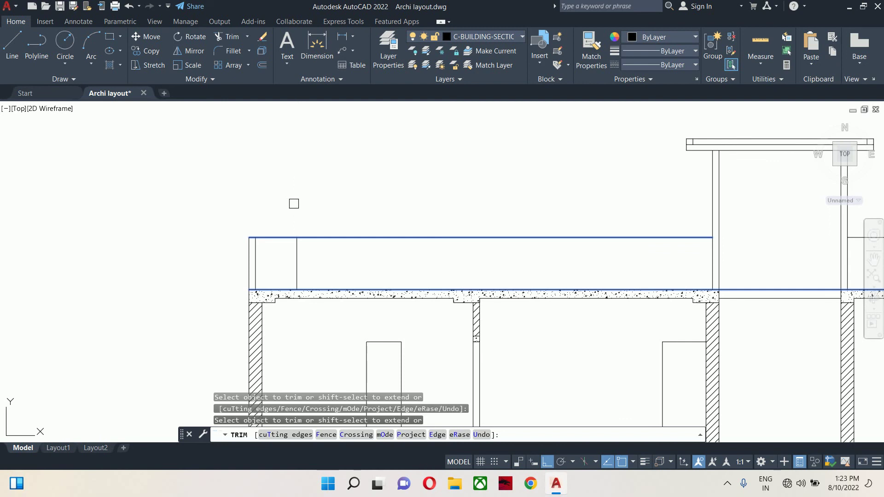
Step: Try to trim the right construction line in the section with the left parapet's cutting edges, and undo the trim
mouse_move(435, 210)
middle_down()
mouse_move(362, 222)
mouse_move(61, 217)
middle_up()
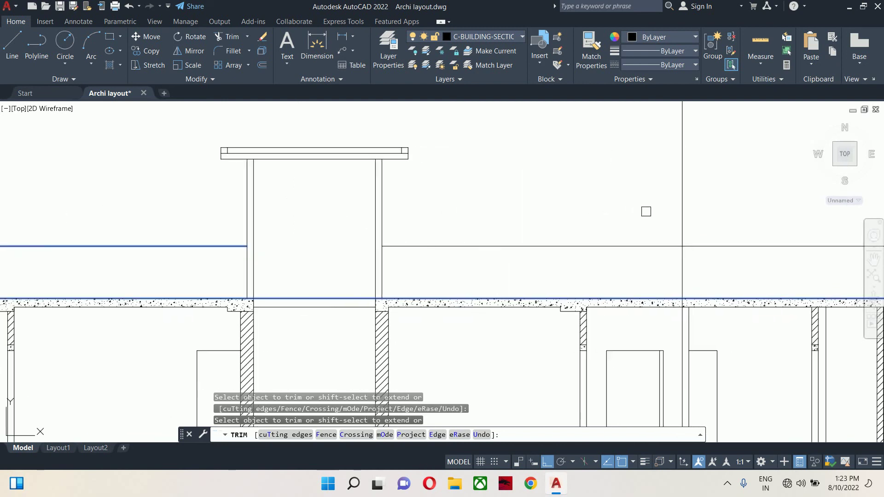
click(682, 214)
click(678, 296)
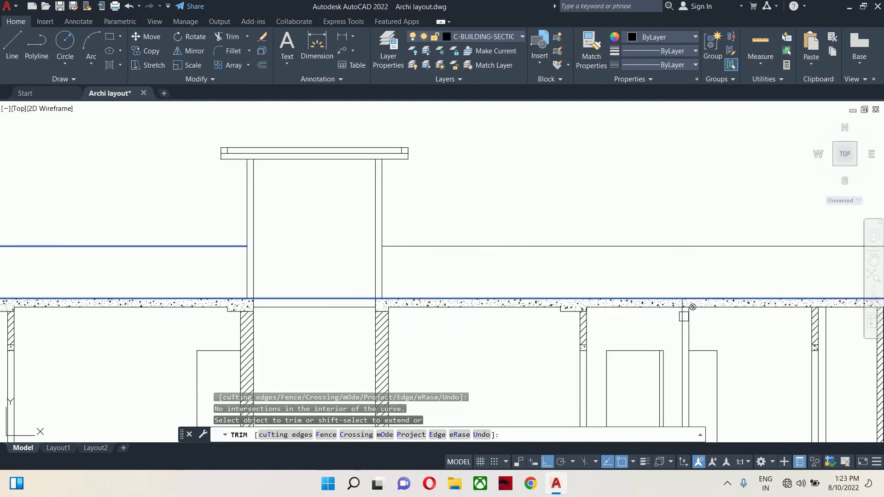
key(ctrl+z)
scroll(672, 285, down, 5)
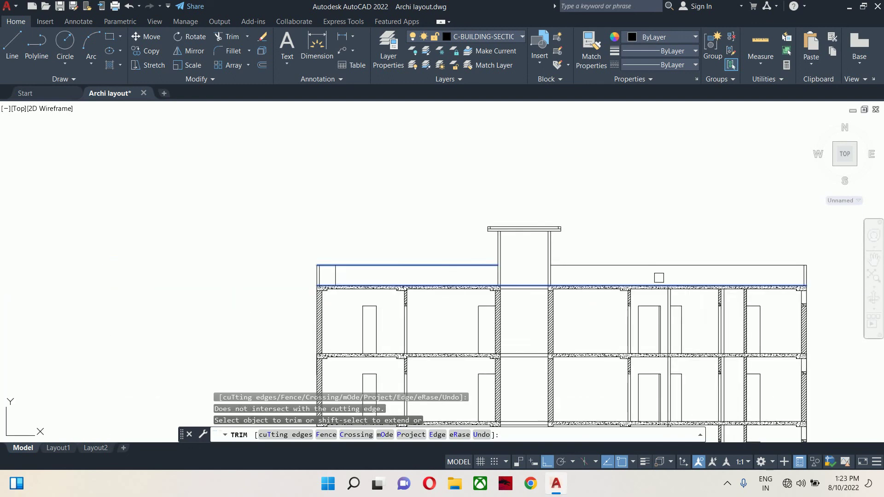
scroll(659, 277, up, 5)
scroll(659, 278, down, 3)
middle_drag(737, 277, 305, 275)
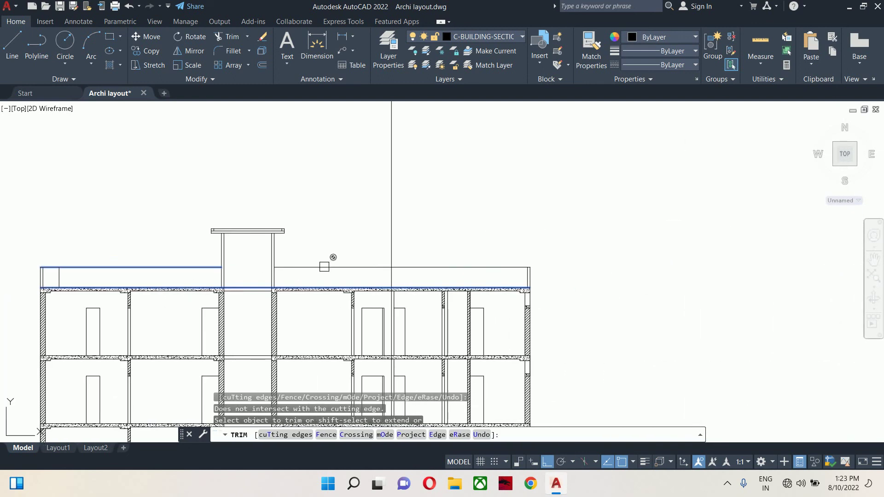
click(369, 261)
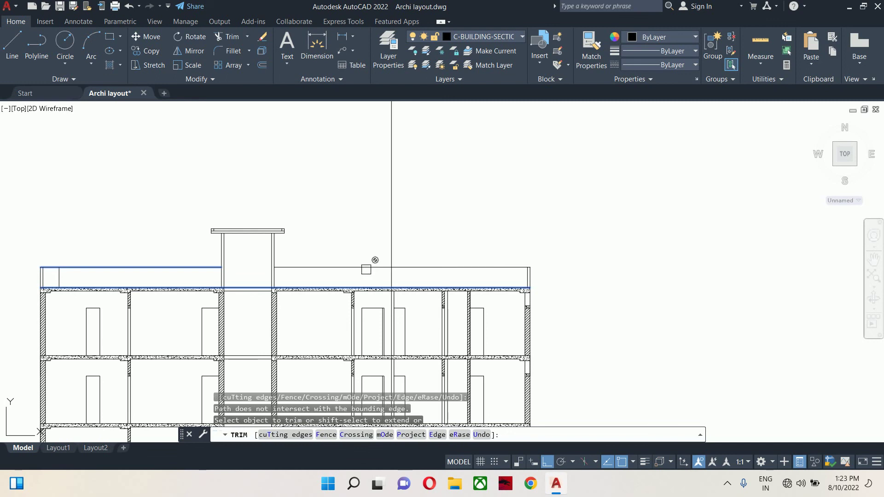
key(Escape)
Step: Trim the right construction line so it spans only between the right parapet's top line and the roof slab's top line
key(Return)
click(365, 268)
scroll(374, 280, up, 4)
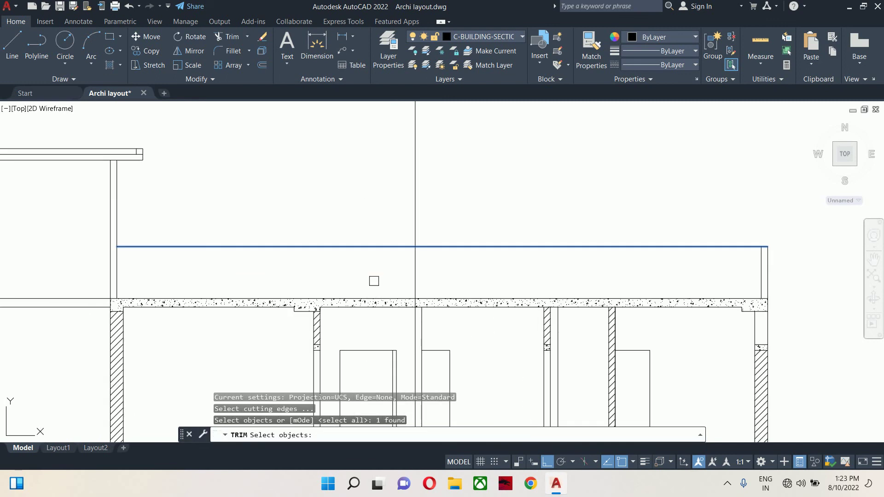
click(371, 295)
key(Return)
click(415, 214)
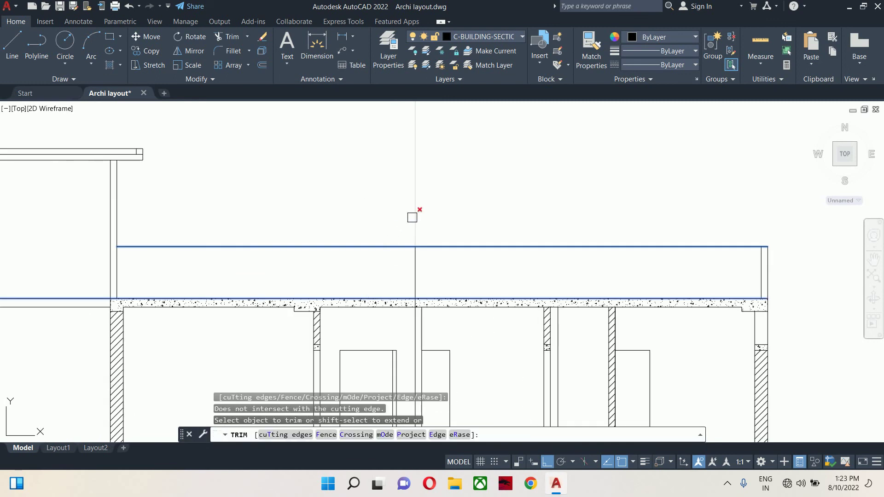
scroll(417, 295, down, 6)
key(Escape)
key(Escape)
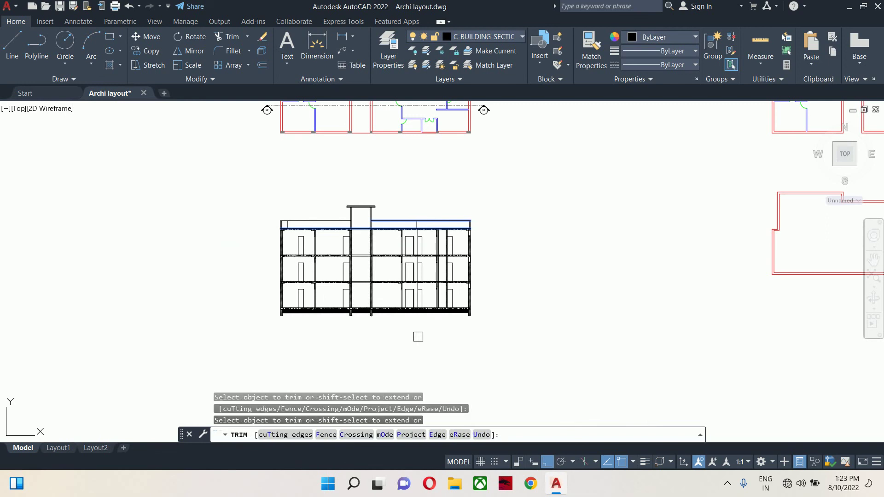
Step: Offset the inner line of the left wall of the section's rooftop tower by 30 inches toward the tower's interior
scroll(403, 274, up, 4)
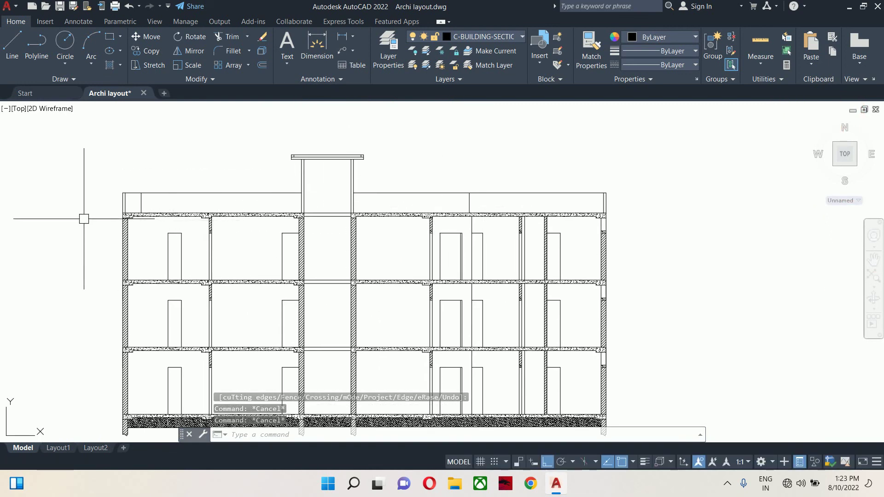
mouse_move(139, 203)
middle_down()
mouse_move(242, 230)
mouse_move(269, 227)
middle_up()
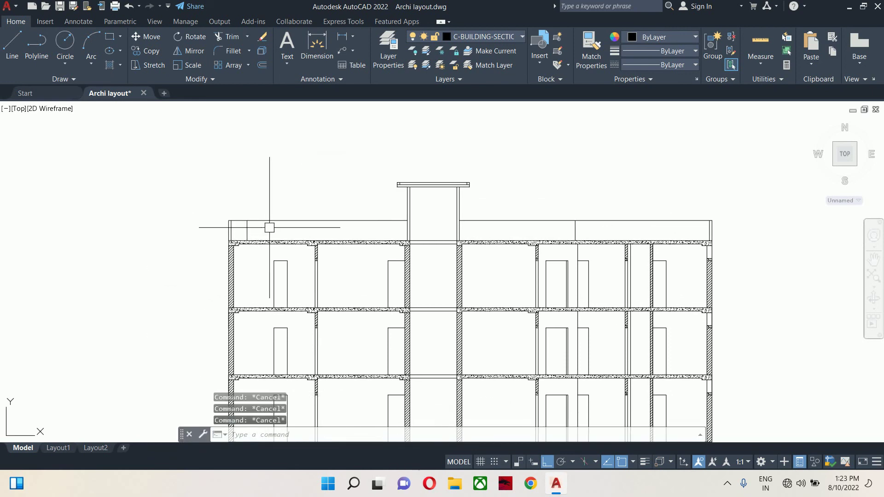
scroll(406, 211, up, 5)
text(o)
key(Return)
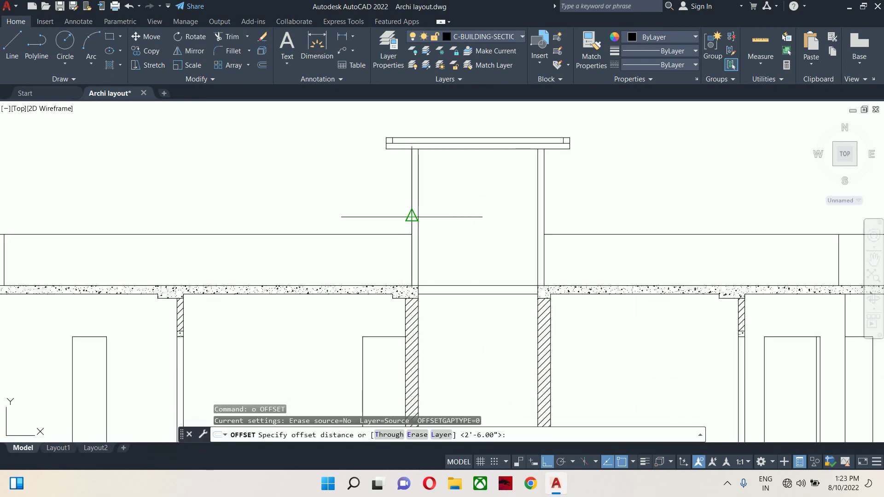
text(30)
key(Return)
click(416, 204)
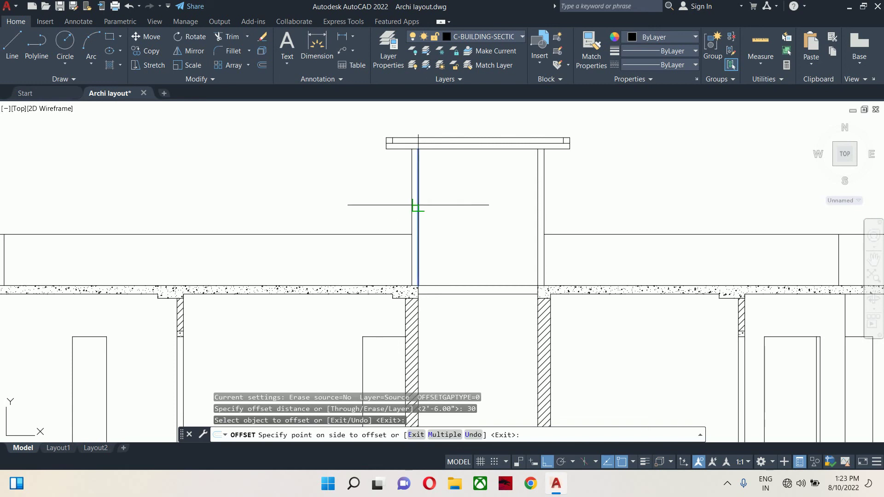
click(438, 203)
key(Escape)
key(Escape)
key(Escape)
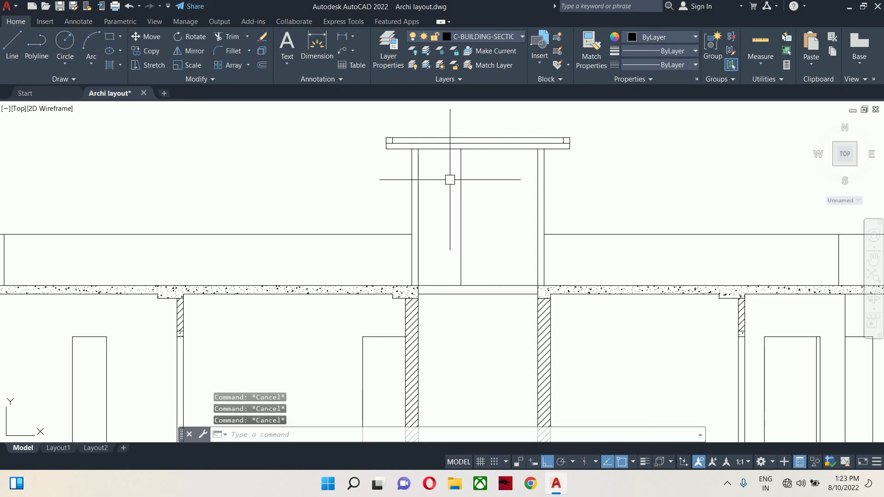
scroll(460, 209, down, 4)
scroll(509, 217, down, 4)
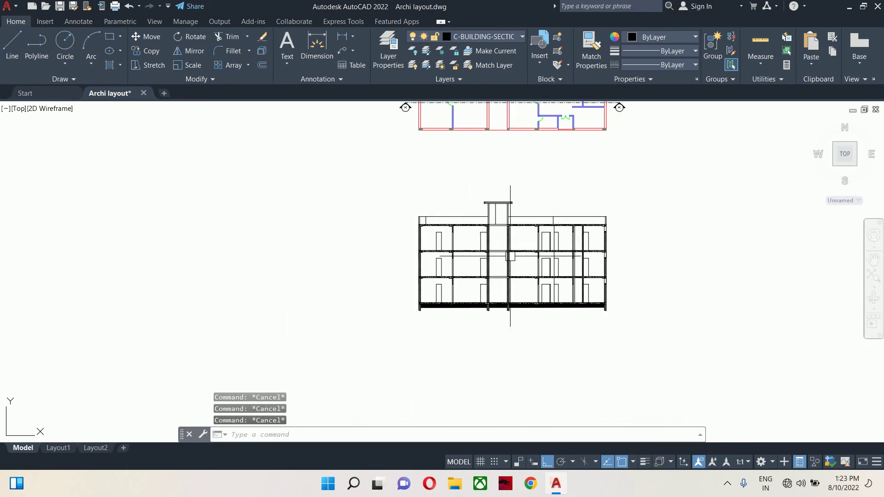
Step: Hatch the cut sections of the left and right roof parapets with the same diagonal-line pattern as the walls, at scale 25
scroll(478, 249, up, 2)
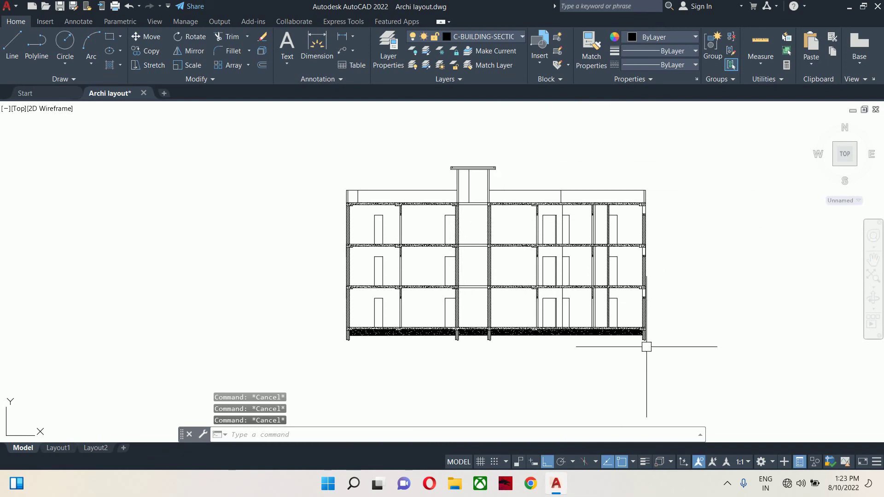
text(h)
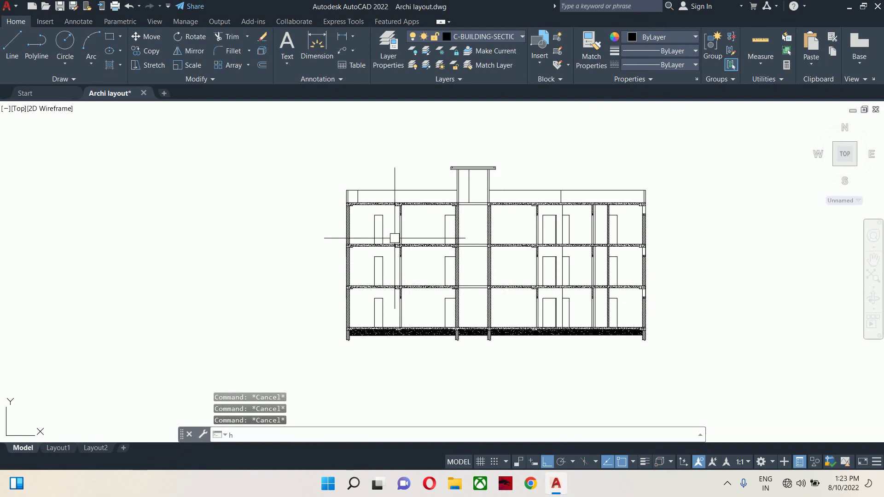
key(Return)
scroll(349, 194, up, 2)
scroll(349, 194, up, 3)
click(339, 194)
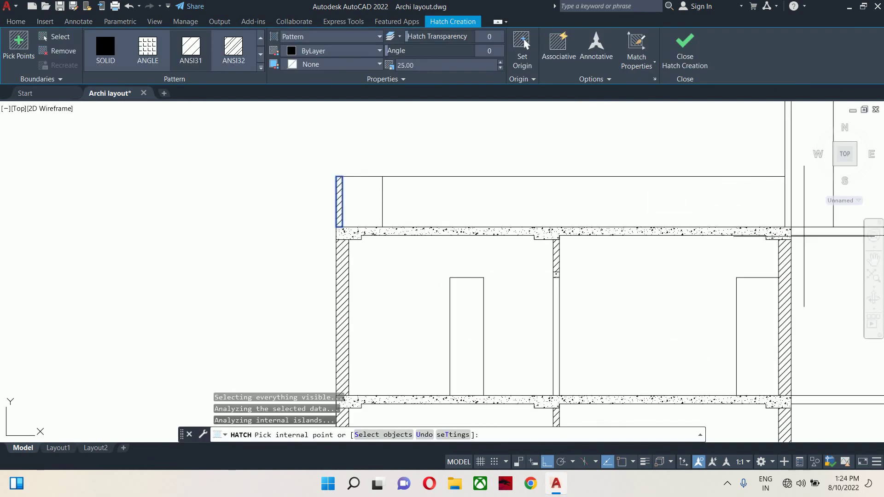
scroll(319, 269, down, 2)
scroll(320, 269, down, 3)
scroll(533, 253, up, 5)
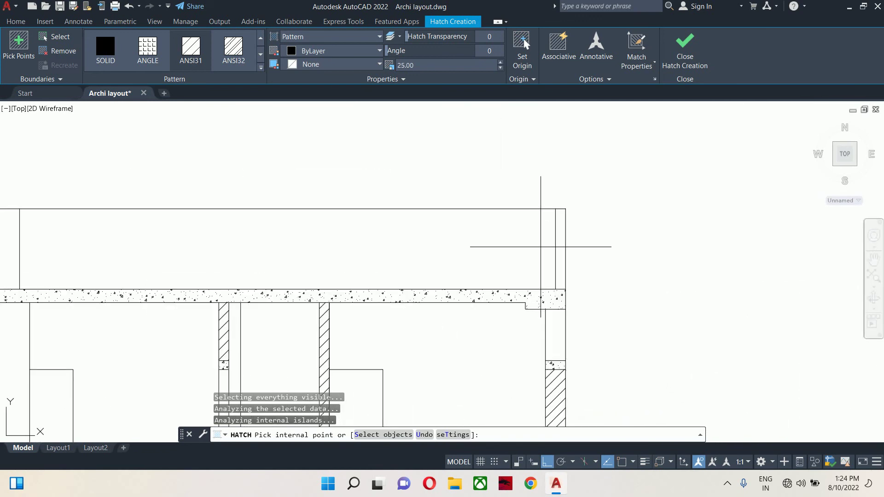
key(Escape)
key(Escape)
scroll(558, 255, down, 5)
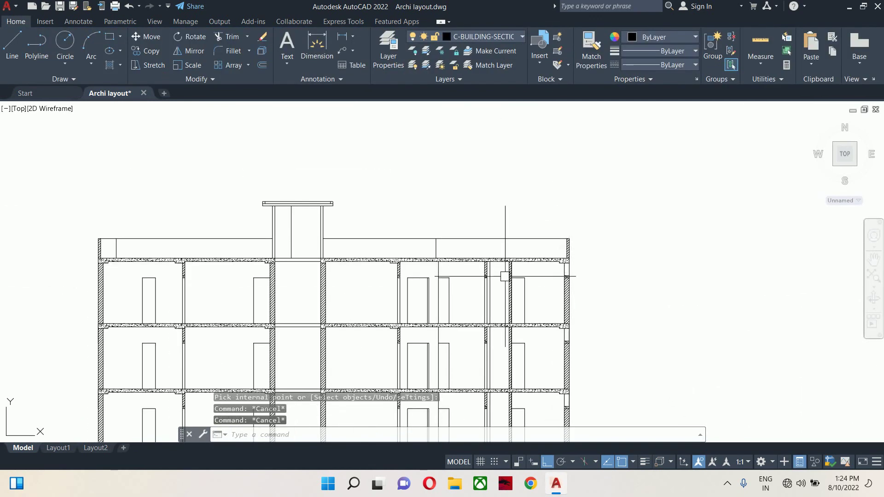
scroll(605, 227, up, 1)
key(Escape)
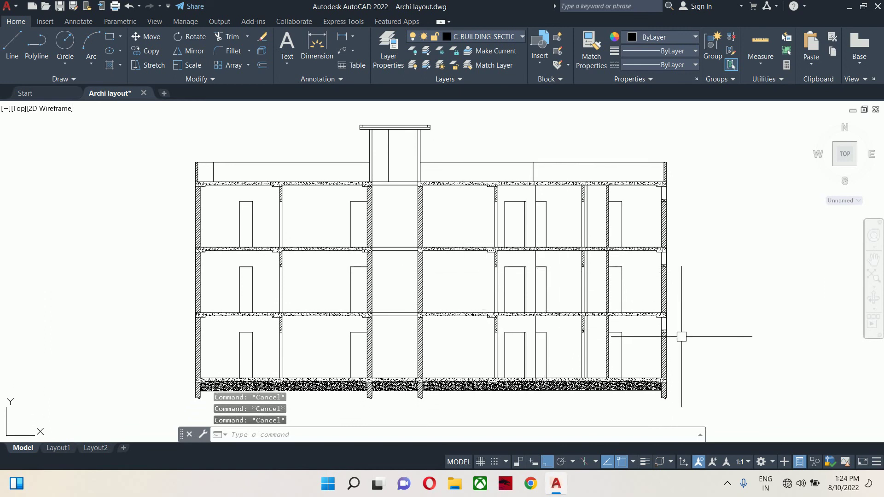
Step: Draw a horizontal line about 6'-7" long outward from the right wall's outer face at the ground floor slab's top
text(1)
key(Return)
scroll(683, 341, up, 4)
click(674, 394)
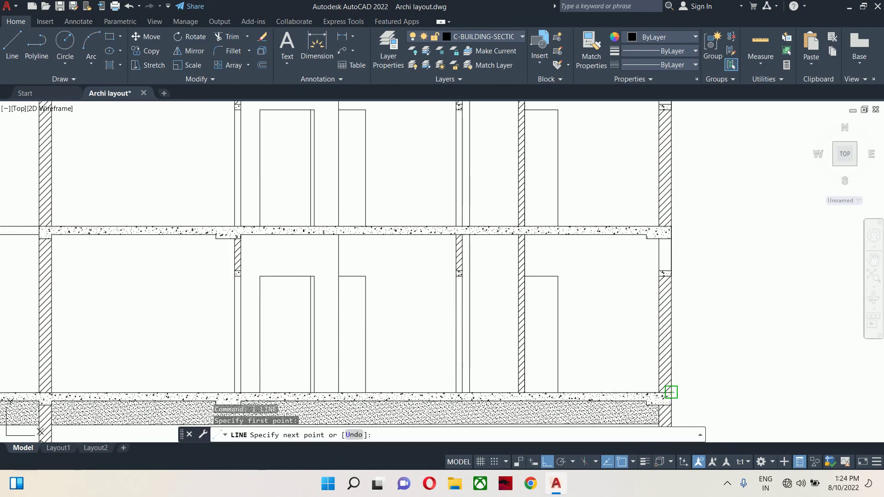
click(783, 394)
key(Escape)
key(Escape)
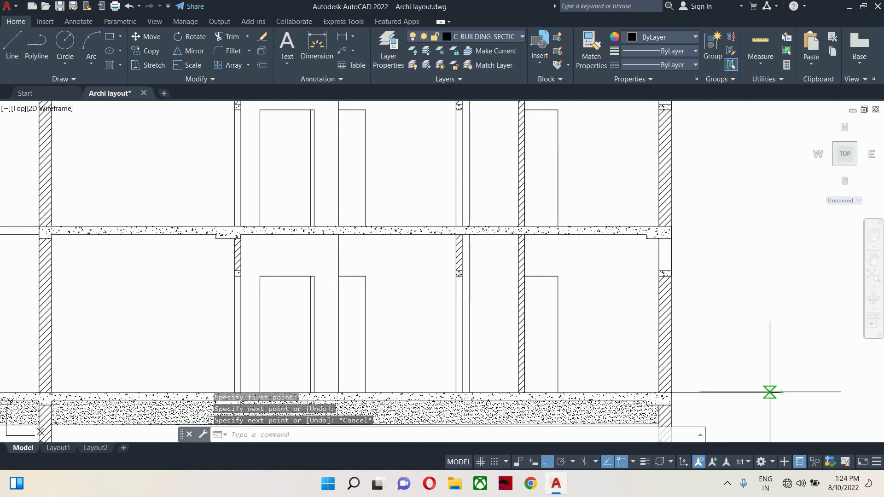
Step: Change the linetype of the new level line beside the ground floor slab to HIDDEN
scroll(679, 343, down, 3)
middle_drag(623, 334, 604, 320)
click(675, 342)
click(661, 355)
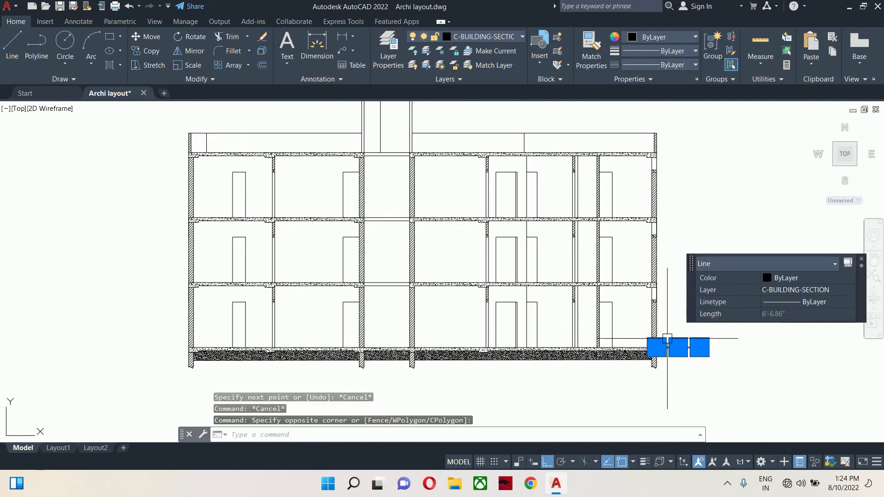
key(Escape)
key(Escape)
click(722, 360)
click(703, 316)
click(698, 318)
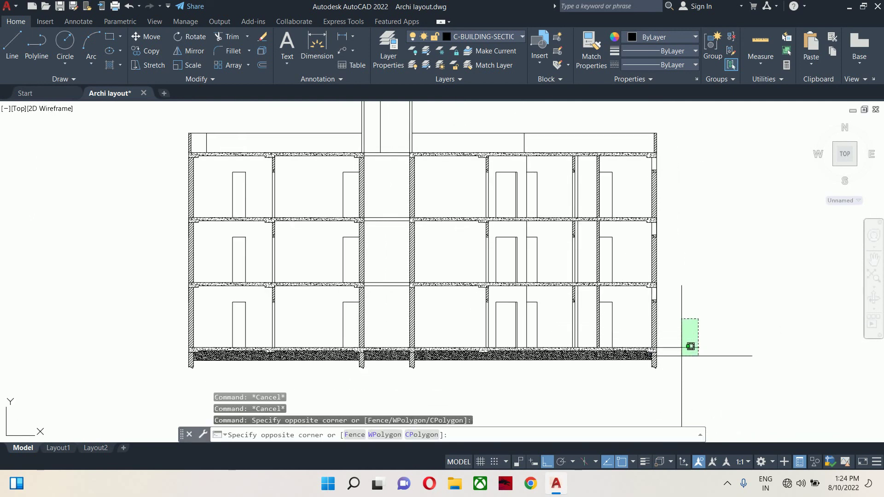
click(682, 358)
click(800, 324)
click(800, 324)
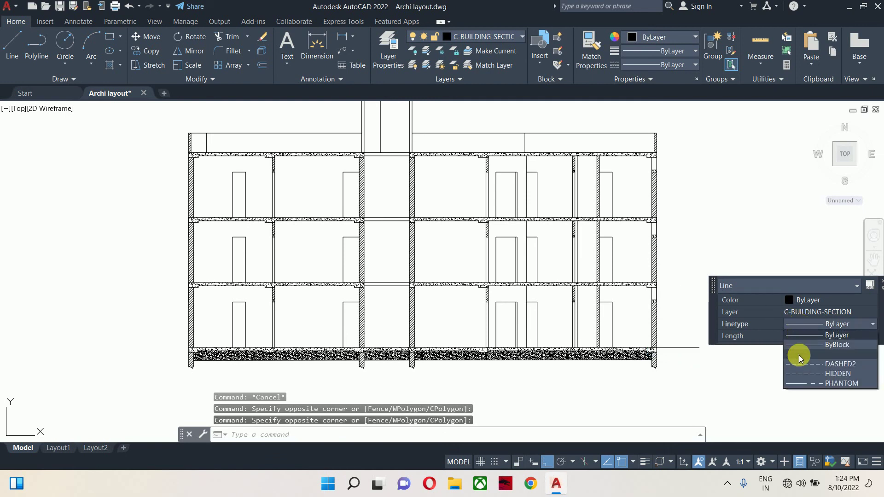
click(800, 372)
key(Escape)
key(Escape)
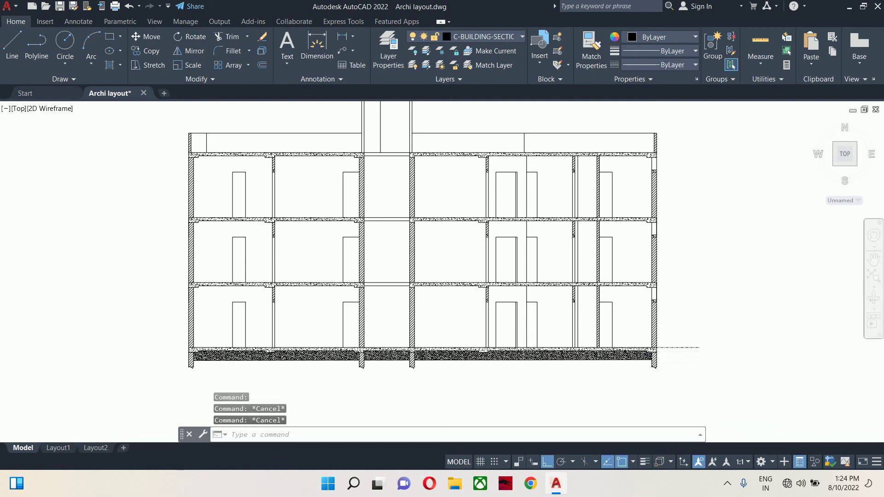
Step: Set the level line's linetype scale to 5 in its properties
scroll(701, 351, up, 2)
click(671, 339)
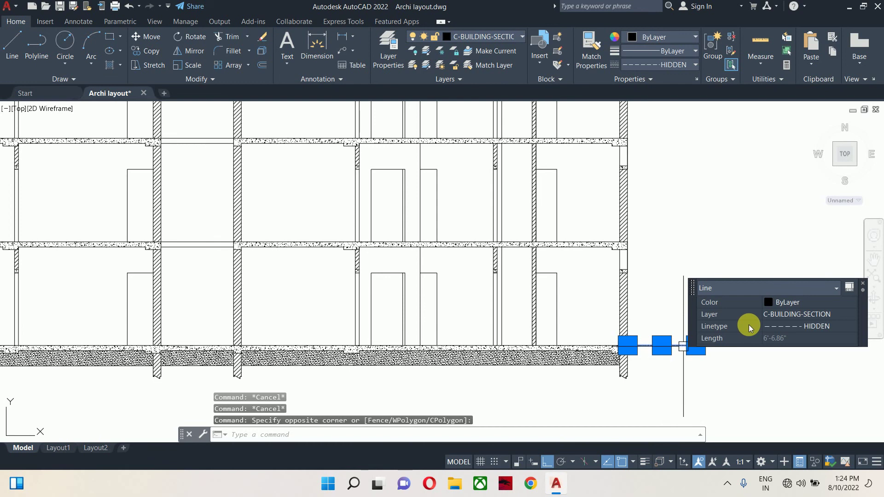
text(pr)
key(Return)
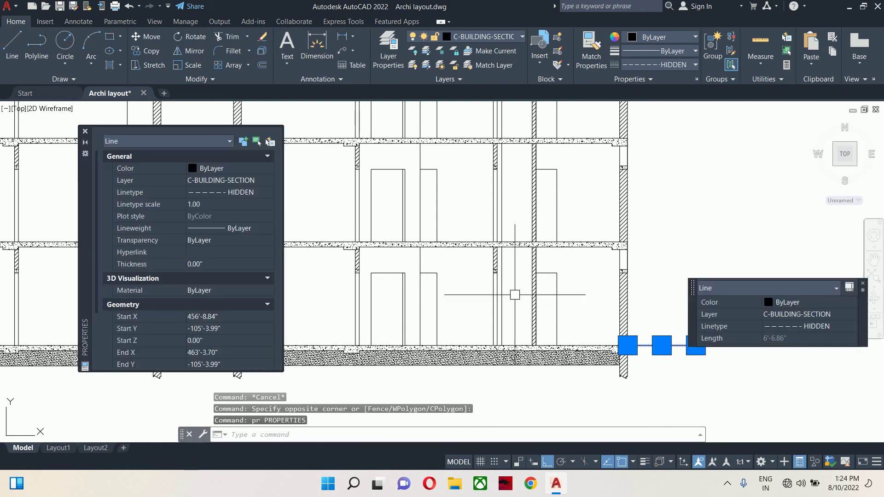
click(228, 207)
text(5)
key(Return)
key(Escape)
key(Escape)
key(Escape)
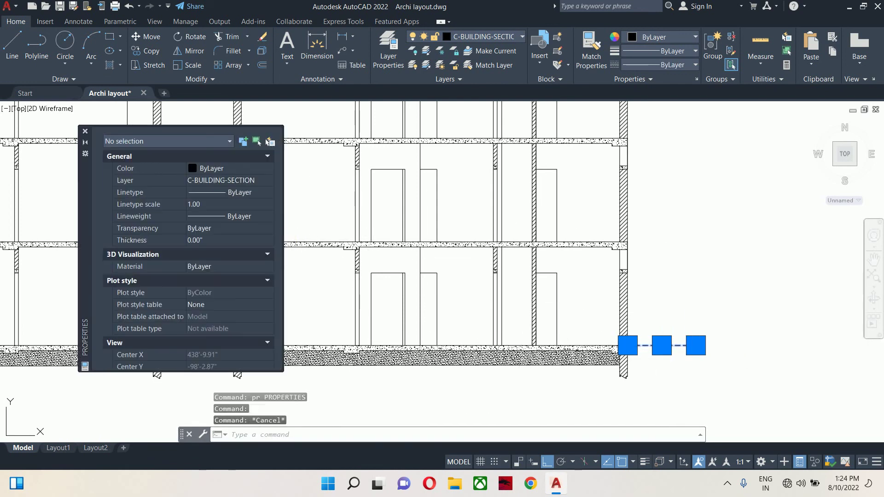
Step: Set the level line's linetype scale to 10 and close its properties
click(701, 349)
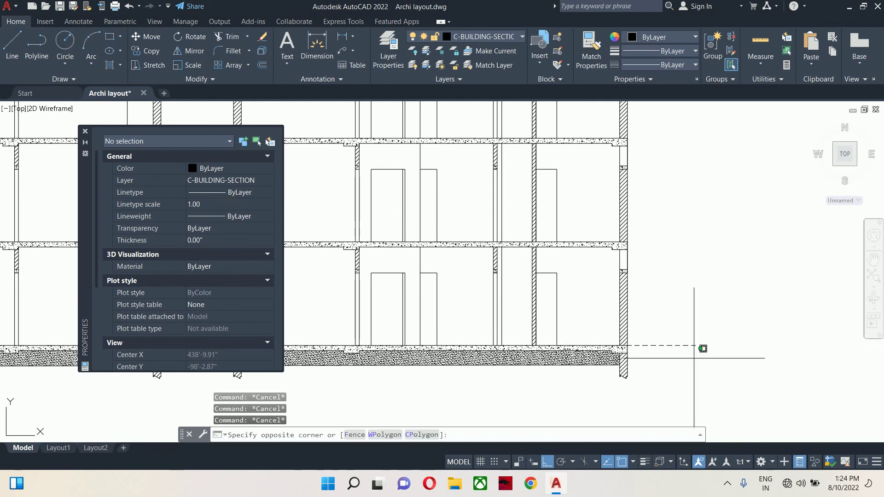
click(659, 323)
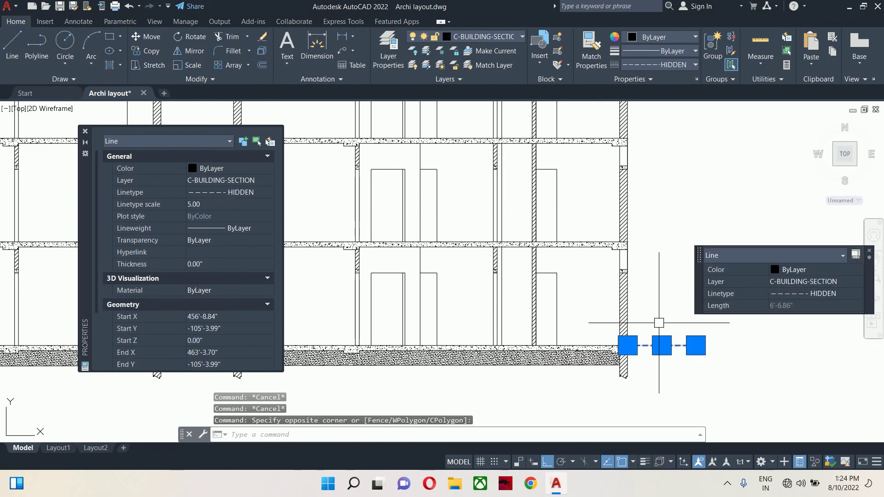
click(233, 204)
text(1.0)
key(Return)
key(Escape)
key(Escape)
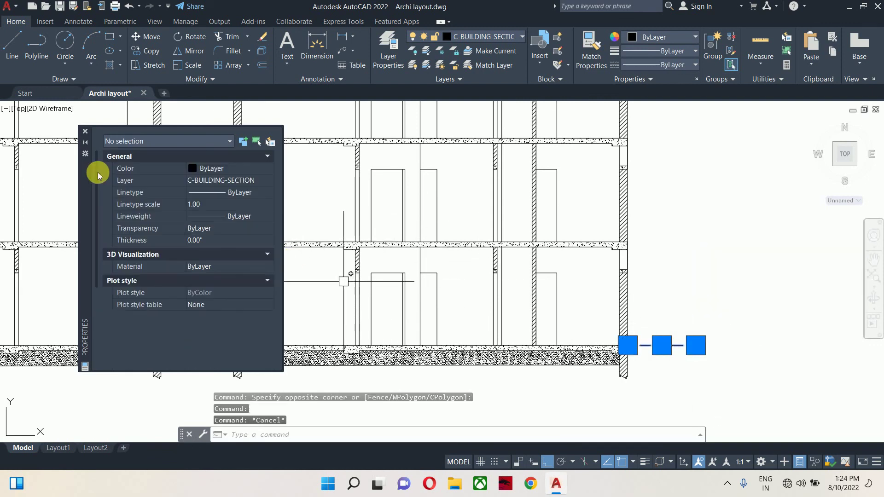
click(85, 132)
scroll(677, 330, down, 3)
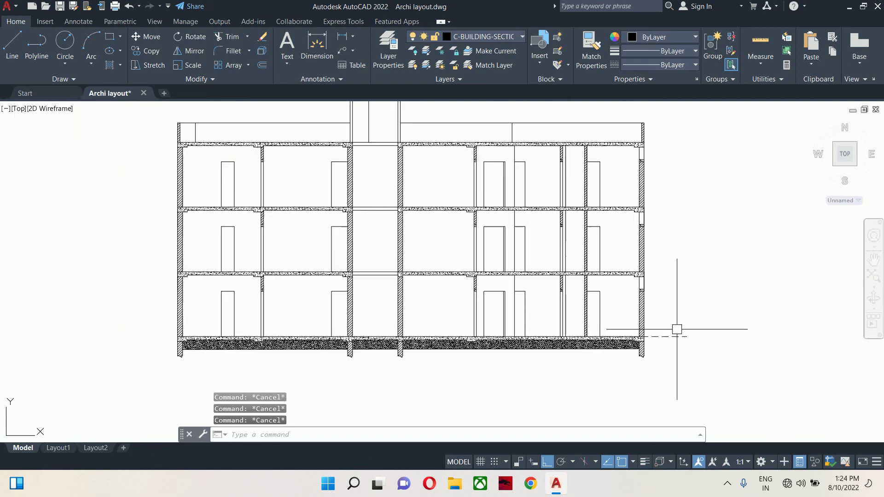
scroll(663, 343, up, 4)
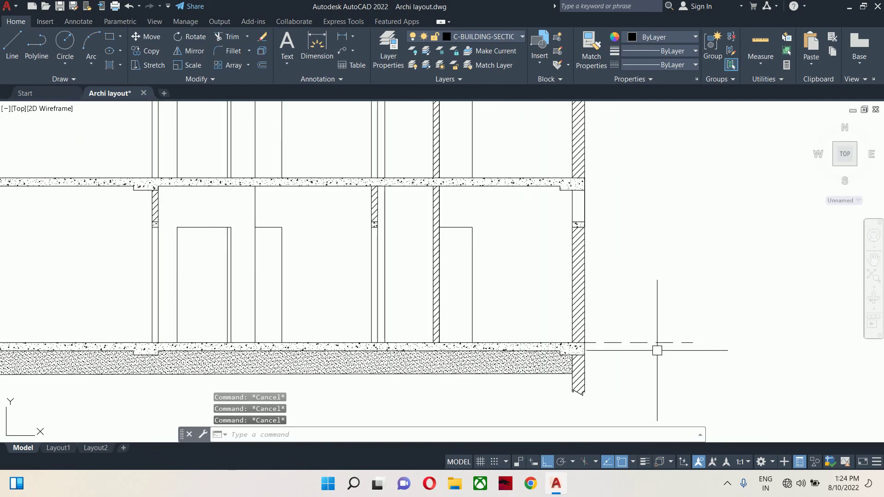
middle_drag(653, 333, 653, 367)
text(t)
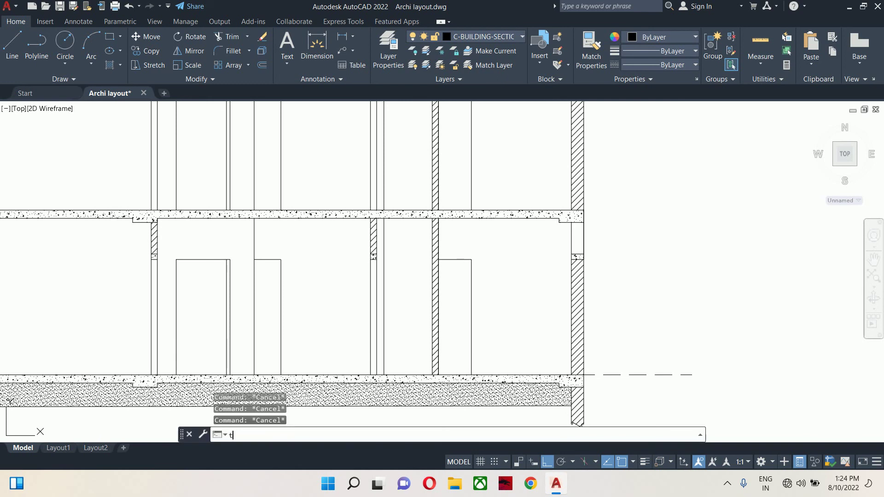
key(Return)
scroll(652, 364, down, 6)
key(Escape)
key(Escape)
scroll(656, 346, up, 4)
key(Escape)
key(Escape)
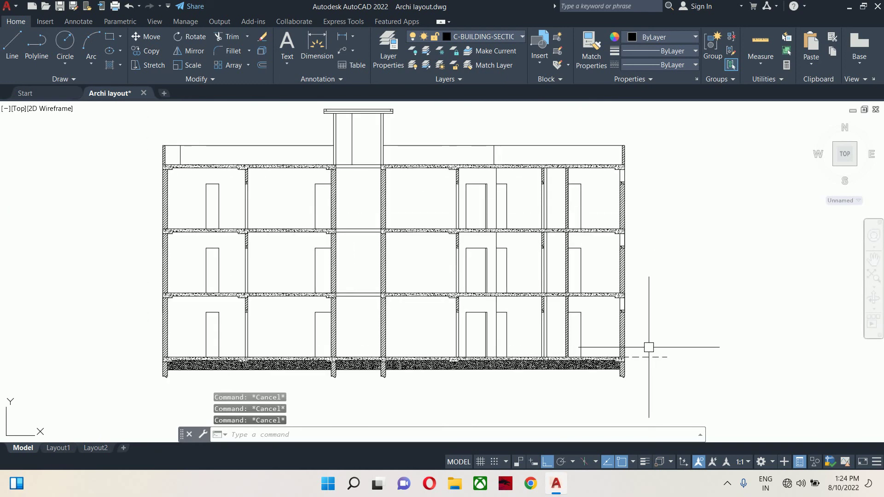
Step: Add the multiline text "Plinth Level" above the dashed level line beside the right wall
text(t)
key(Return)
scroll(646, 349, up, 4)
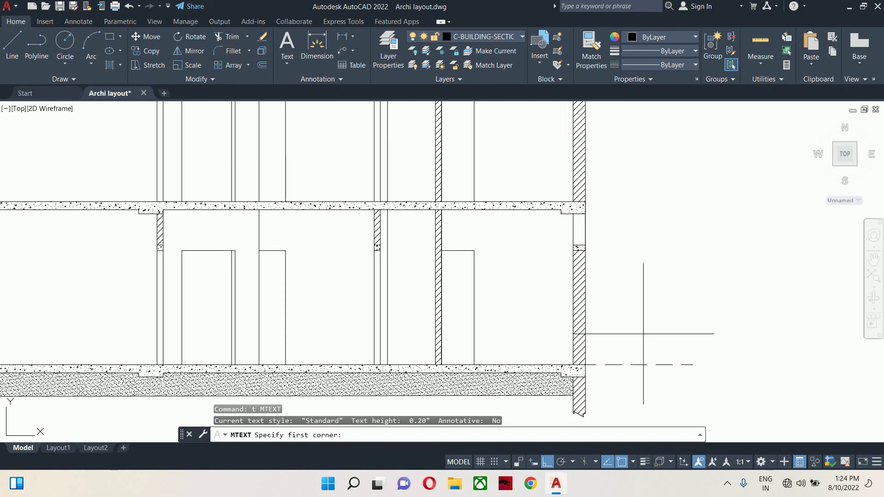
click(637, 331)
click(753, 354)
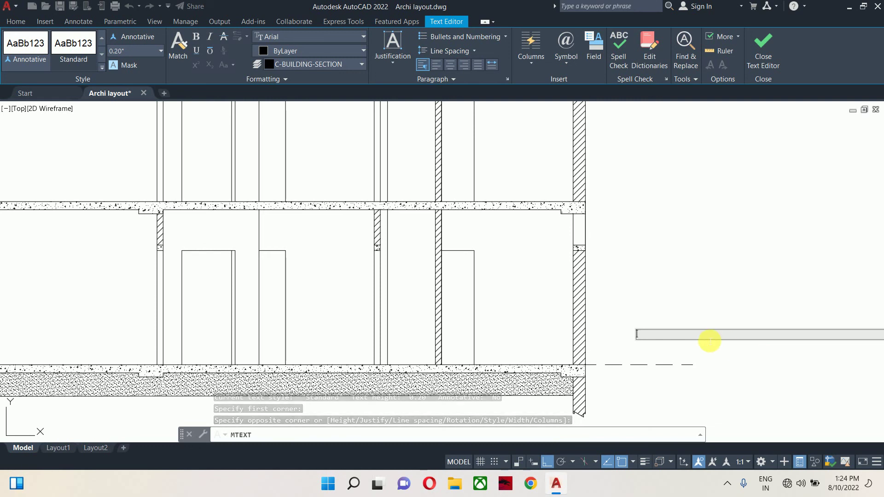
text(Plinth Level)
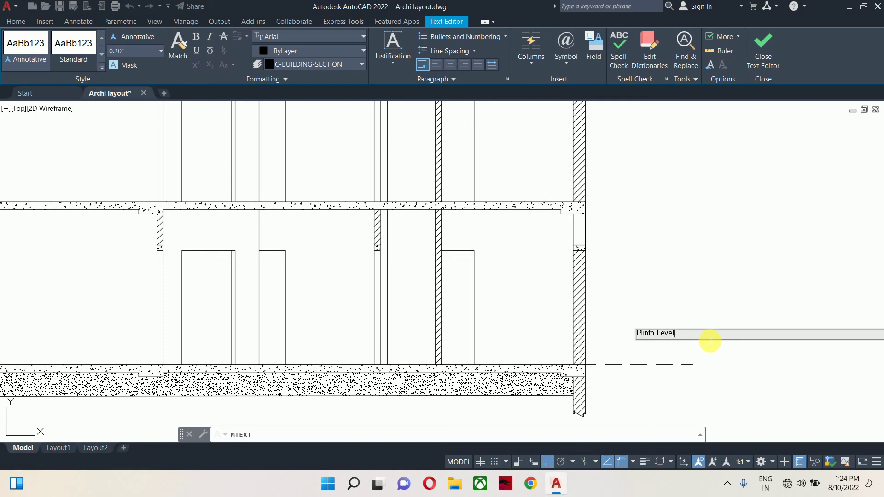
click(711, 340)
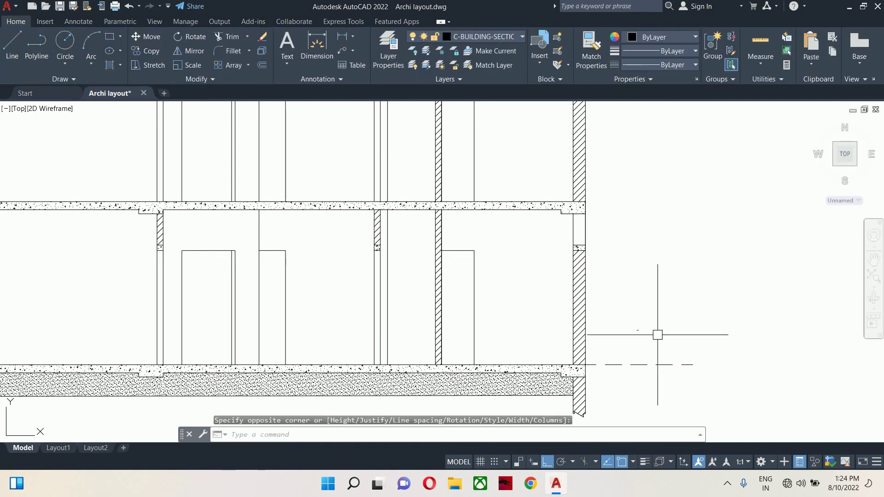
Step: Increase the text height of the tiny "Plinth Level" label to a readable size
click(640, 331)
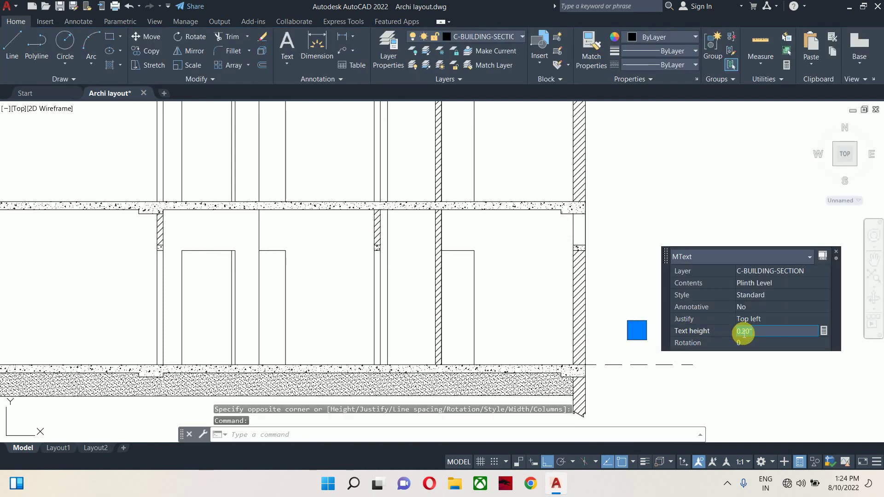
text(1)
key(Return)
key(Escape)
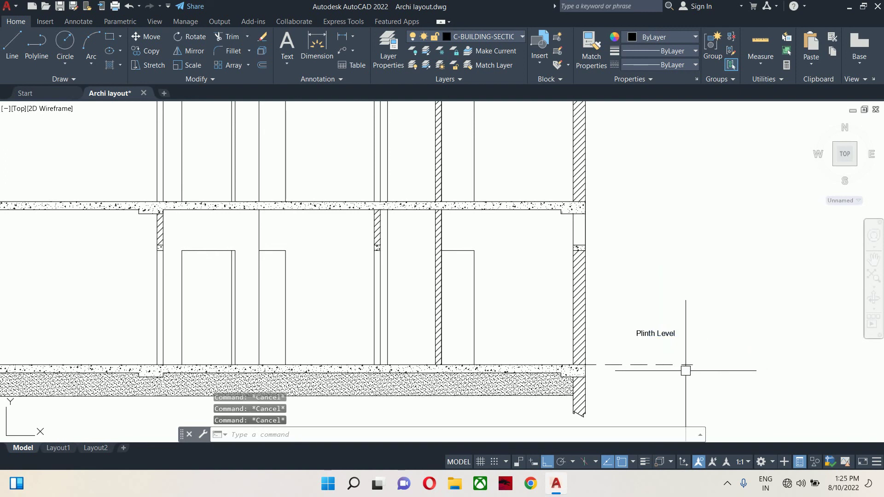
Step: Move the "Plinth Level" label straight down about 1'-5" so it sits just above the dashed line
text(m)
key(Return)
click(666, 335)
key(Return)
click(740, 325)
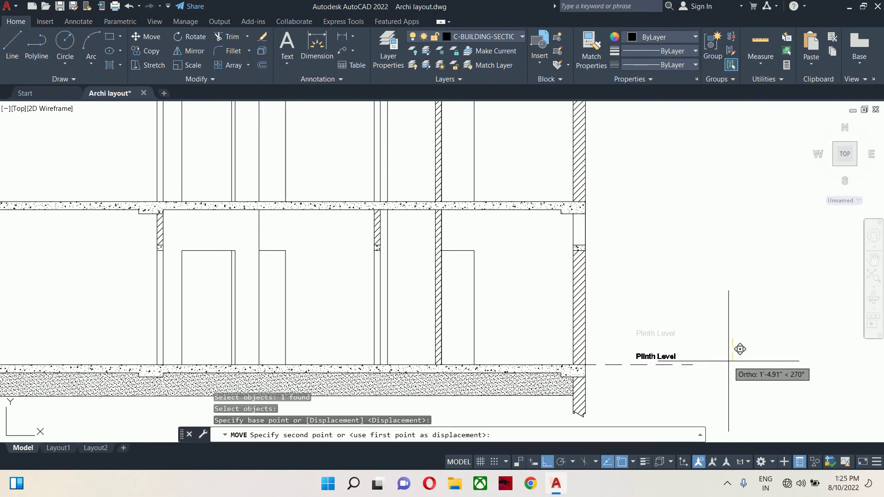
click(740, 347)
key(Escape)
key(Escape)
key(Escape)
Step: Copy the dashed line and its "Plinth Level" label from the plinth corner up to the first floor slab's top at the right wall
scroll(642, 361, up, 3)
text(co)
key(Return)
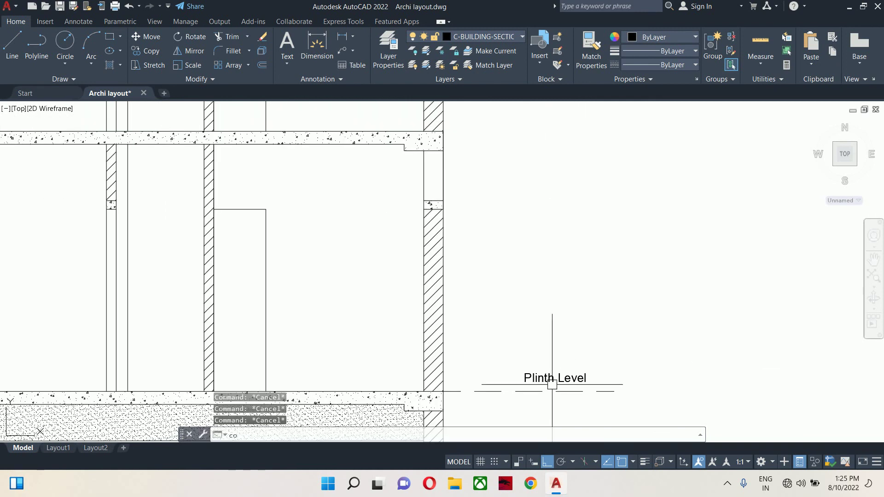
click(617, 405)
click(506, 350)
key(Return)
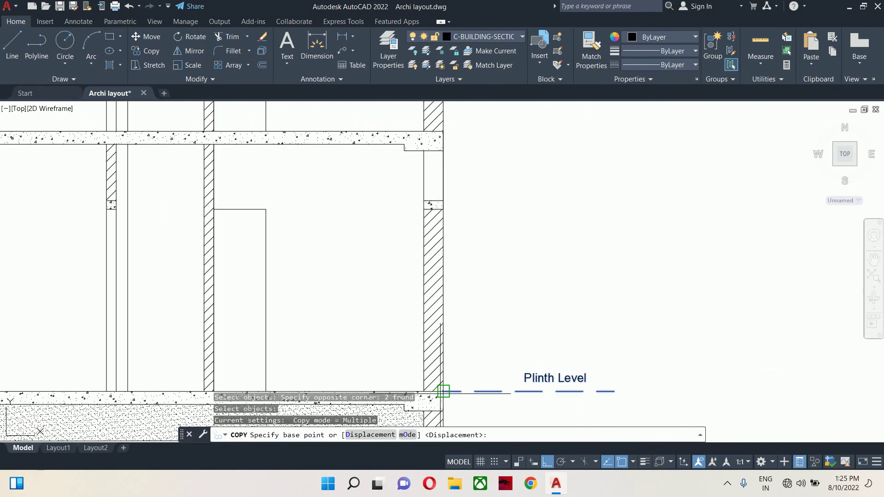
click(443, 391)
scroll(450, 322, up, 4)
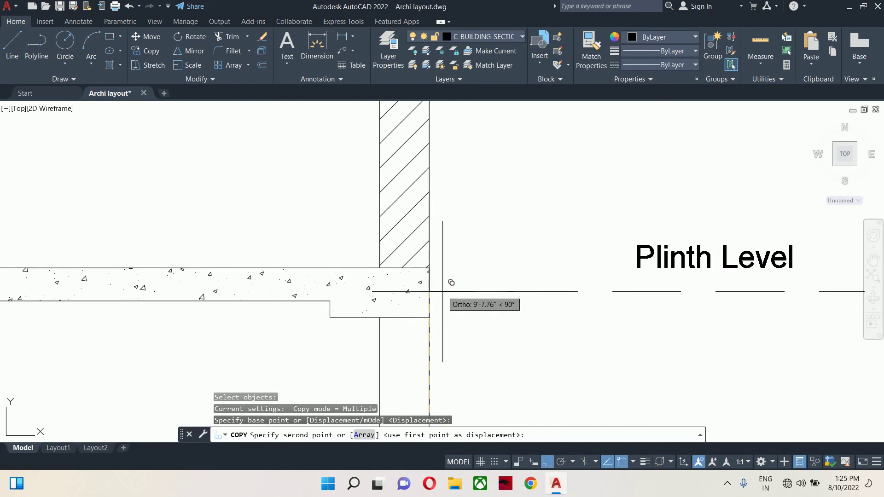
click(429, 267)
Step: Copy the dashed line and its "Plinth Level" label up to the tops of the second-floor and terrace slabs at the right wall
scroll(442, 251, down, 4)
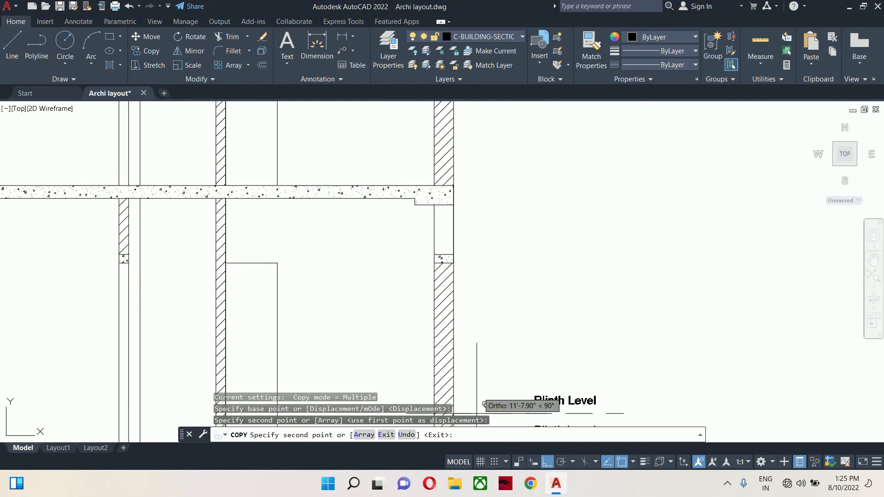
scroll(504, 248, down, 2)
mouse_move(483, 404)
middle_down()
mouse_move(503, 249)
mouse_move(452, 152)
middle_up()
scroll(498, 233, up, 5)
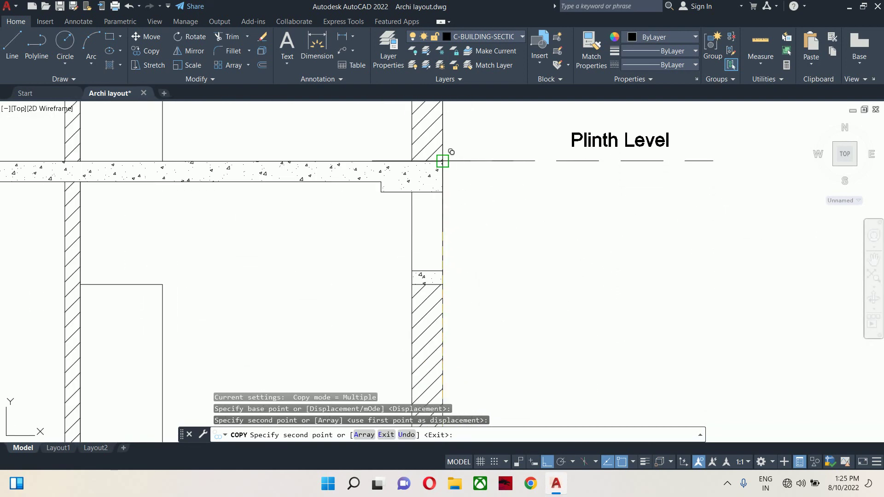
click(442, 161)
scroll(452, 182, down, 2)
scroll(482, 397, down, 1)
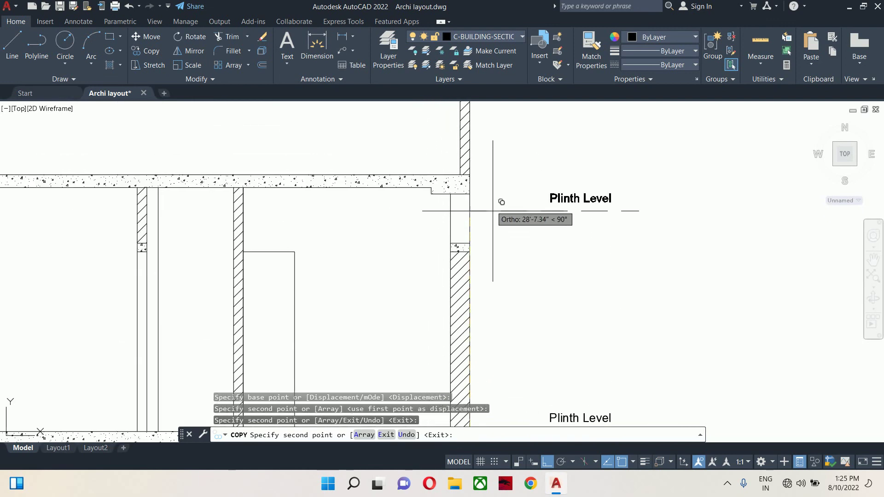
scroll(468, 157, up, 2)
click(459, 147)
scroll(468, 190, down, 2)
Step: Copy the dashed line and its label to the parapet top and to the stair tower's roof level, aligned with the right wall
middle_drag(468, 189, 490, 381)
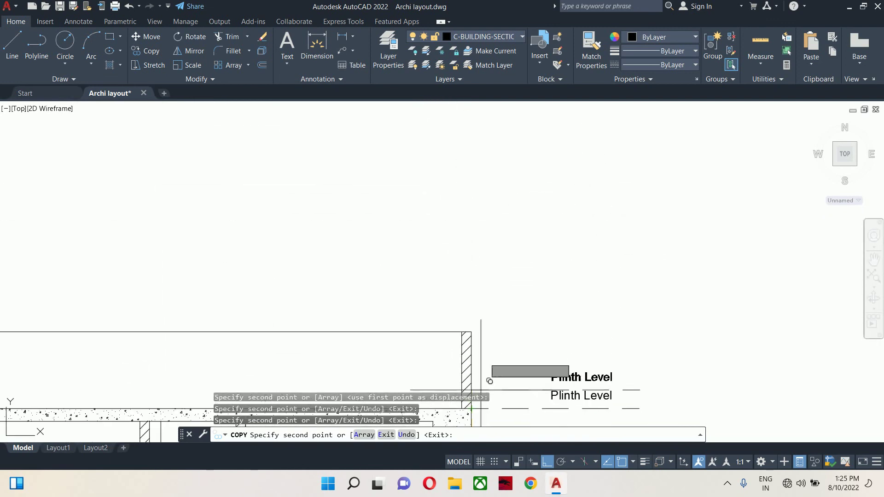
click(473, 325)
scroll(479, 302, down, 3)
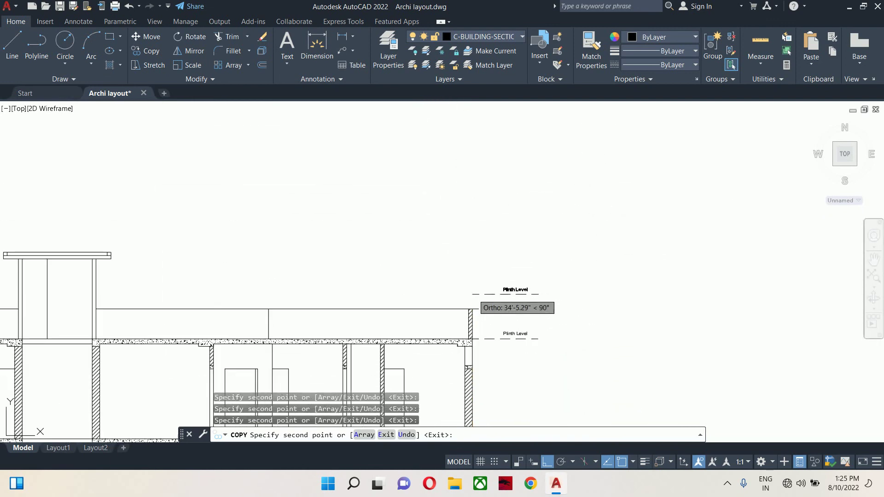
click(471, 309)
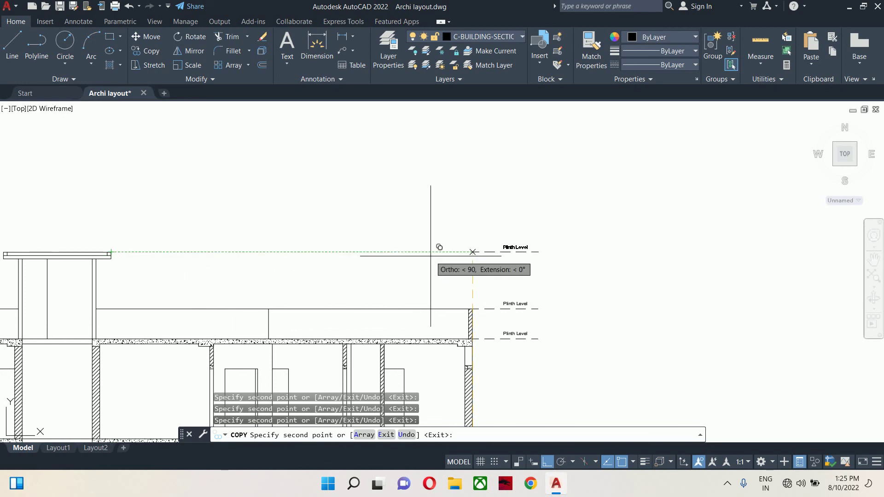
key(Escape)
key(Escape)
scroll(520, 277, down, 5)
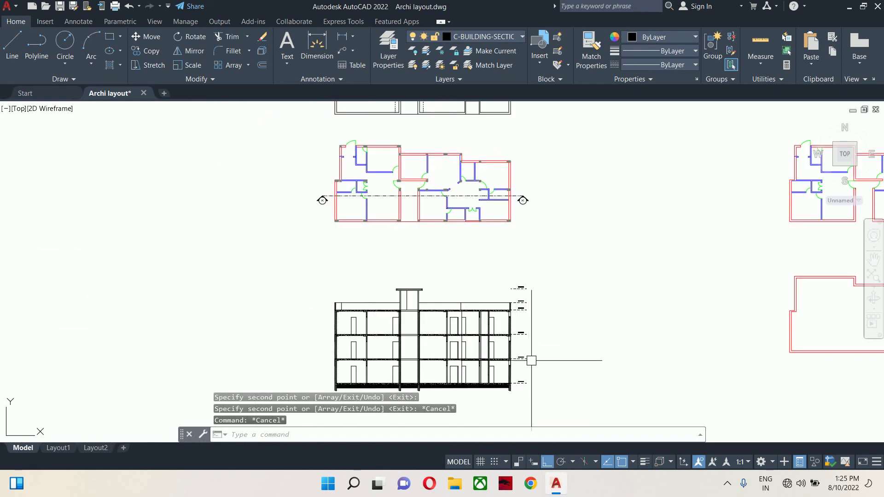
Step: Change the label above the first floor slab's dashed line to "First Floor Finished Level"
scroll(530, 276, up, 4)
scroll(522, 297, up, 5)
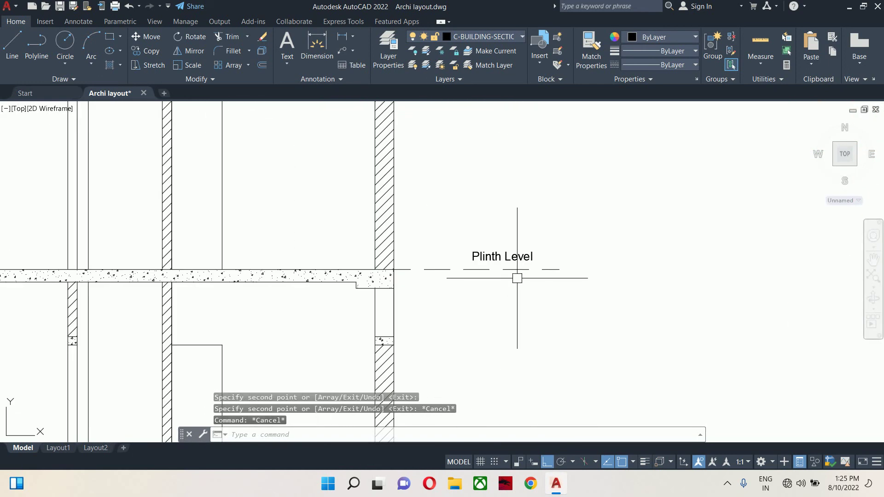
double_click(508, 259)
drag(502, 259, 302, 262)
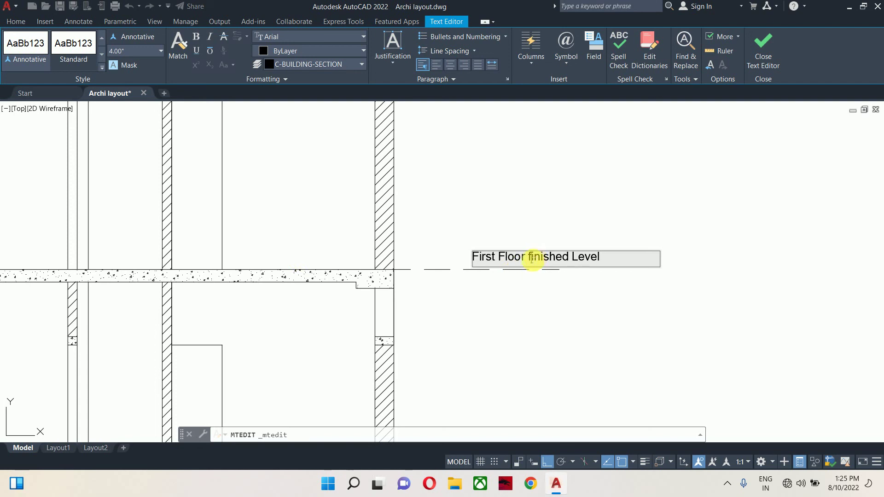
key(BackSpace)
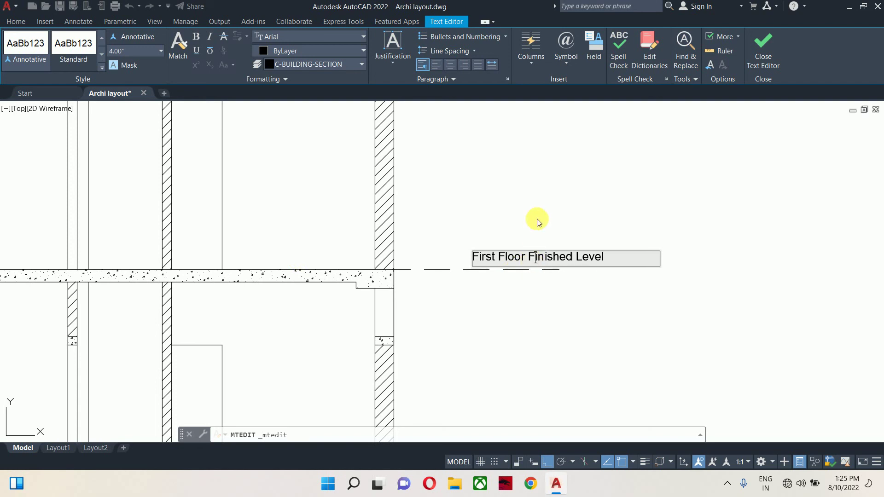
key(Escape)
key(Escape)
key(Escape)
Step: Erase the four "Plinth Level" labels above the first floor level, keeping their dashed lines
scroll(482, 279, down, 1)
middle_drag(482, 278, 482, 292)
scroll(484, 277, down, 2)
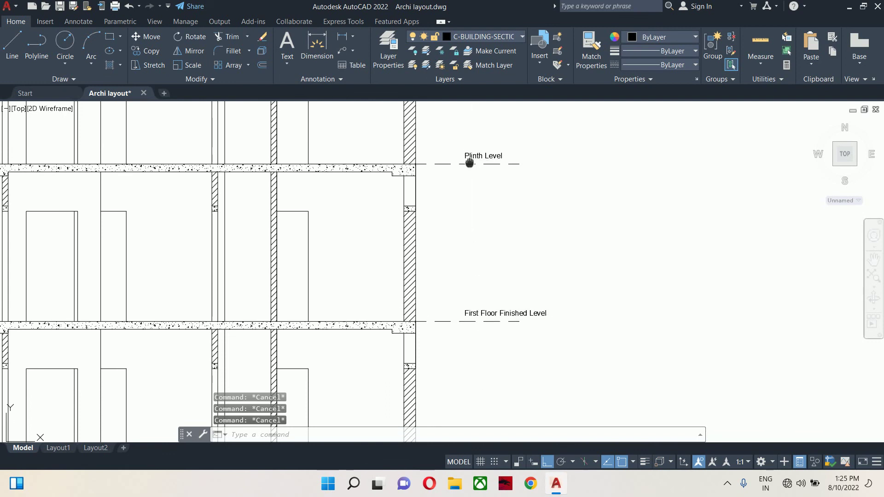
middle_drag(470, 161, 460, 233)
scroll(460, 215, down, 4)
click(459, 140)
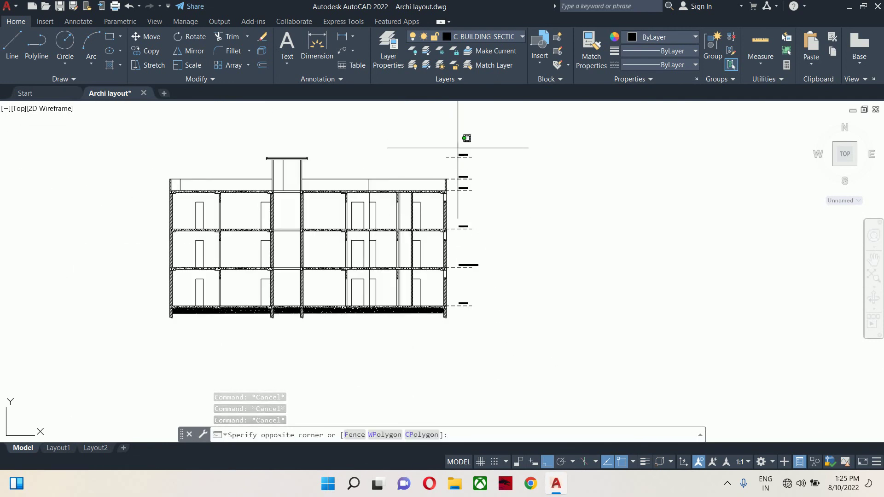
click(509, 244)
key(Delete)
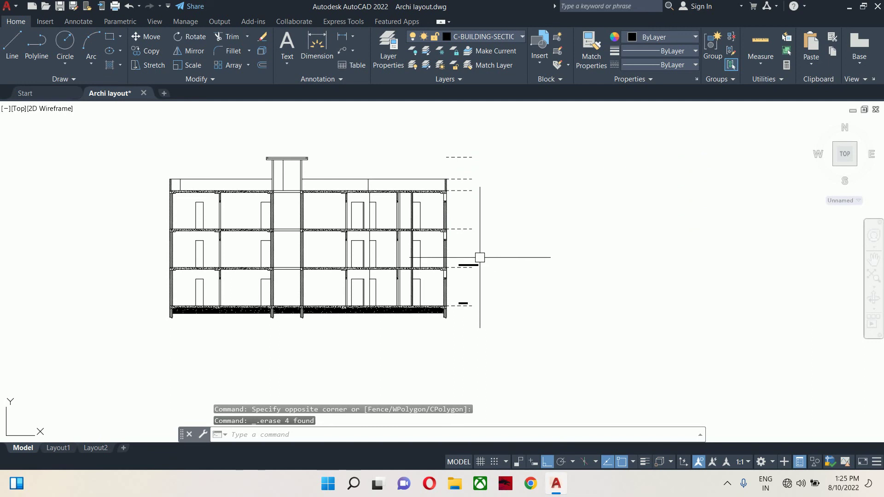
text(co)
key(Return)
scroll(477, 266, up, 4)
click(460, 263)
key(Return)
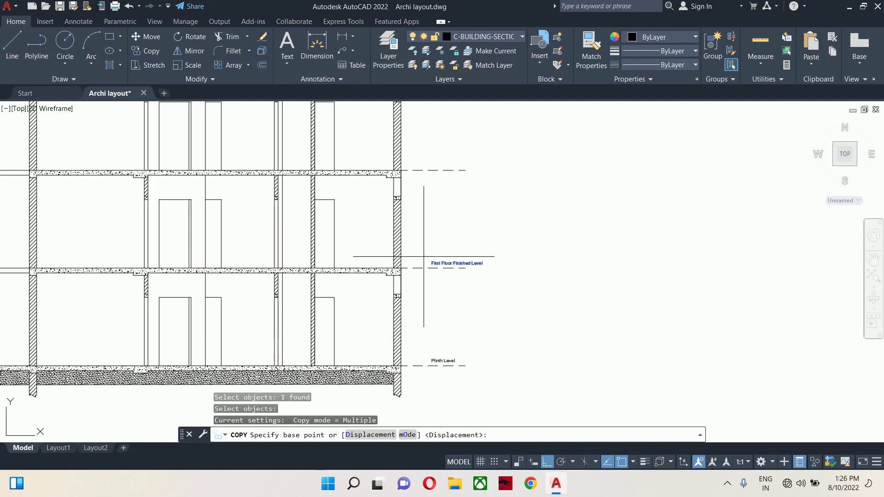
key(Escape)
Step: Narrow the "First Floor Finished Level" text frame so the label wraps onto two lines
scroll(445, 260, up, 2)
click(480, 267)
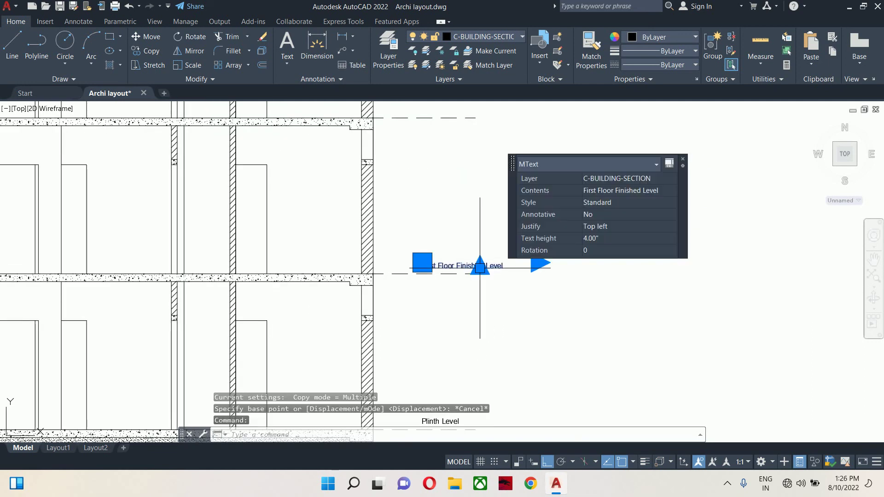
click(538, 264)
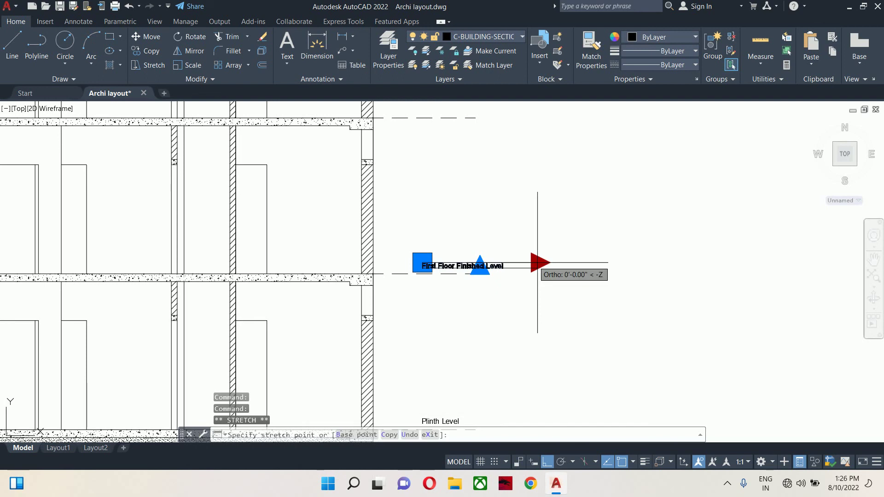
click(488, 262)
key(Escape)
Step: Move the "First Floor Finished Level" label slightly straight down so its two lines straddle the dashed line
scroll(475, 271, up, 2)
text(m)
key(Return)
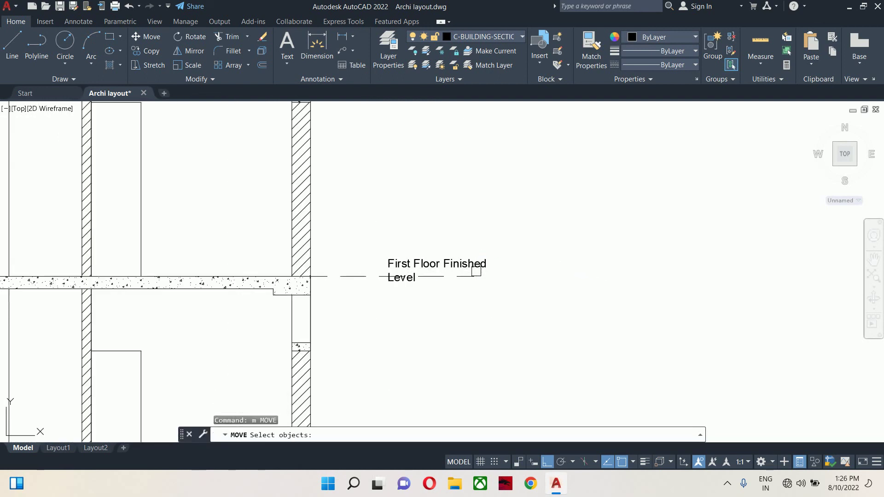
click(477, 271)
key(Return)
click(529, 276)
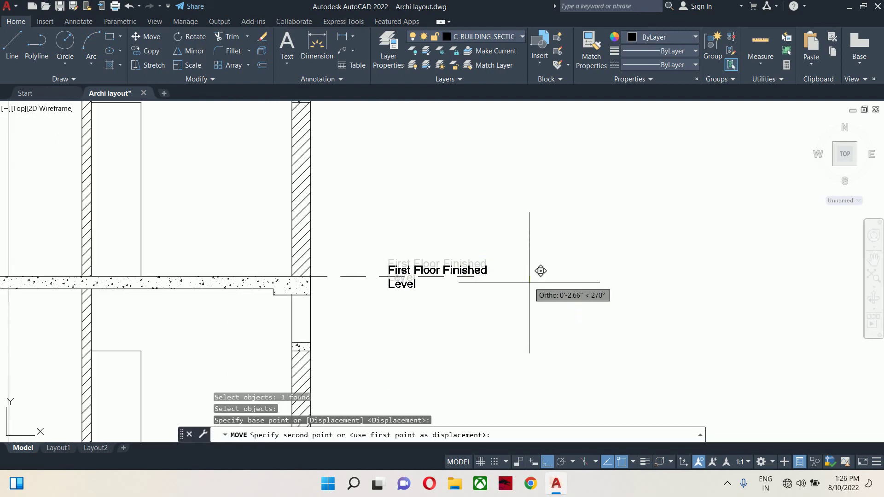
key(Escape)
key(Escape)
key(Escape)
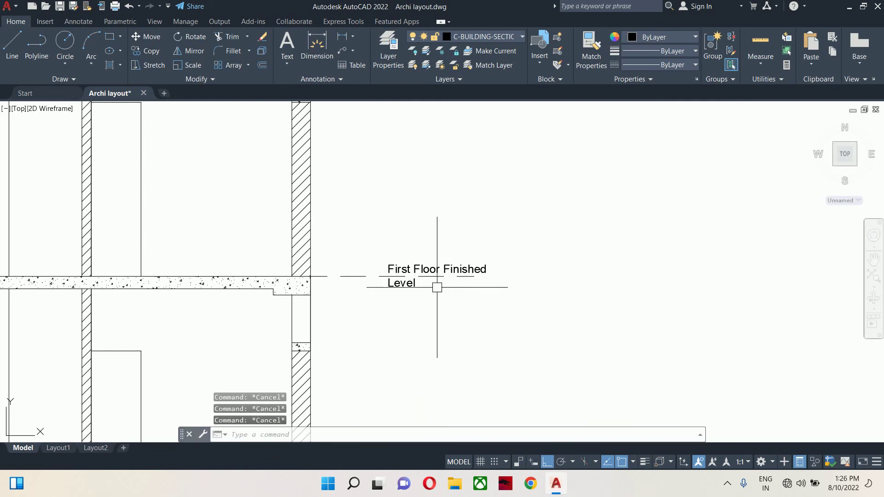
Step: Copy the "First Floor Finished Level" label from its dashed line's outer end to those of the second-floor and terrace slab lines
text(co)
key(Return)
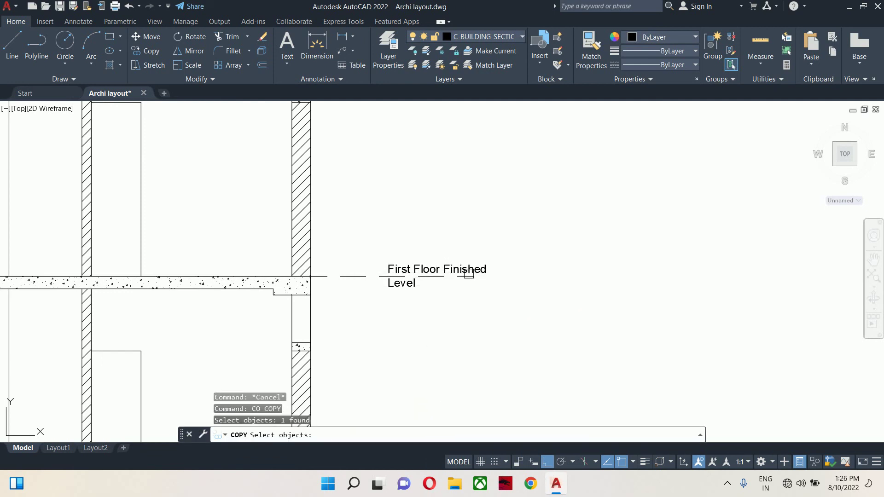
click(468, 276)
key(Return)
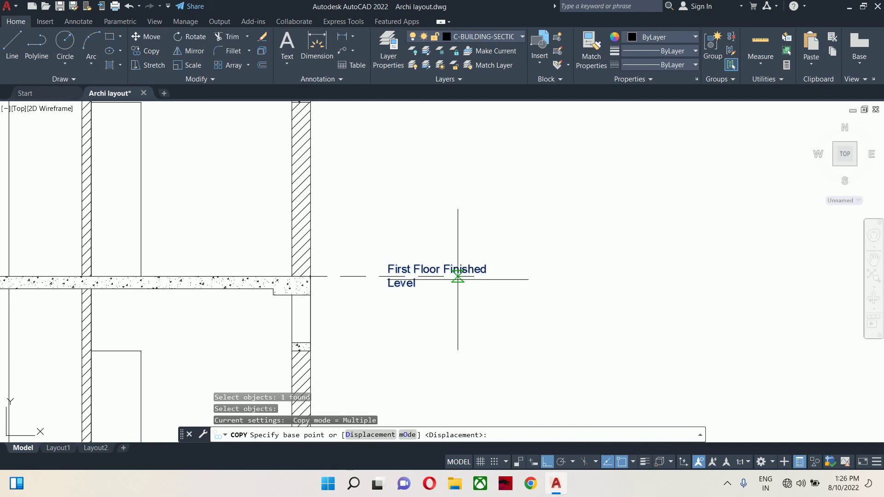
click(474, 277)
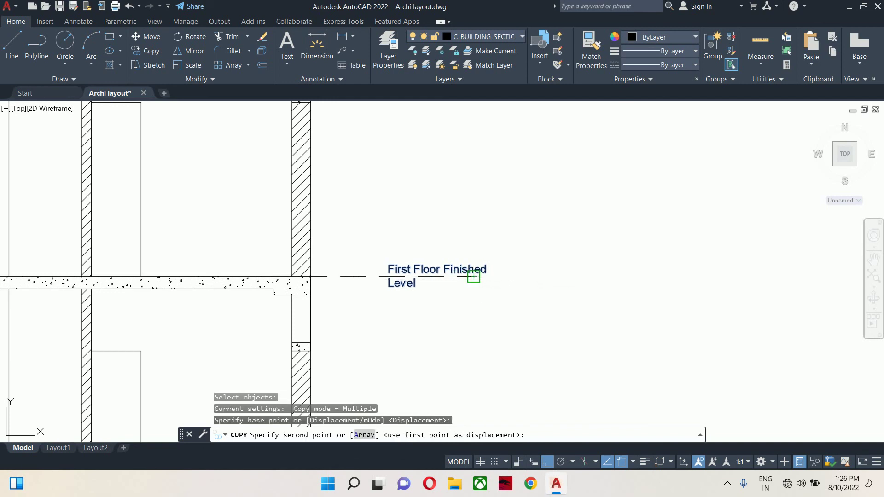
scroll(470, 276, down, 3)
middle_drag(461, 203, 465, 281)
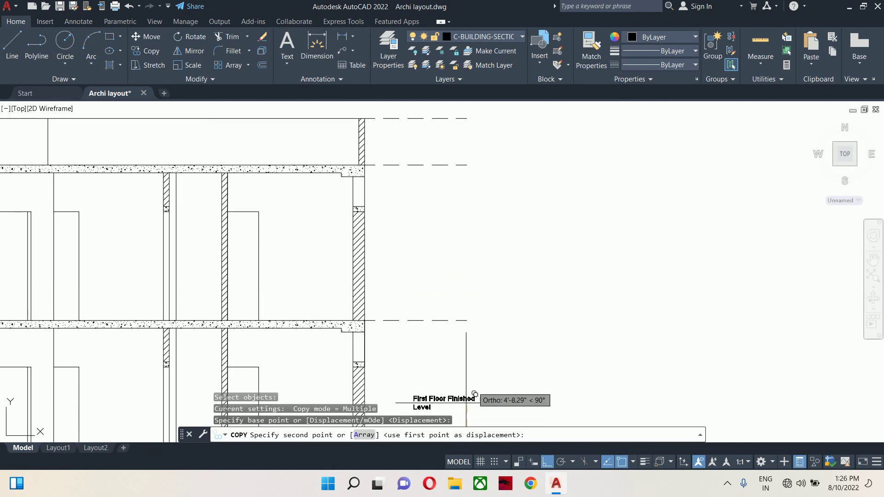
click(467, 320)
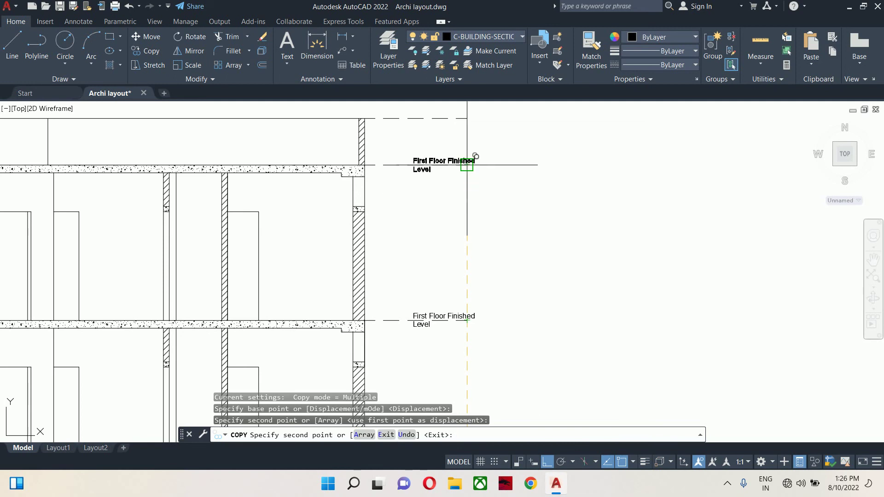
click(467, 164)
Step: Place further copies of the label at the outer ends of the parapet-top and stair-tower roof dashed lines
middle_drag(467, 164, 511, 246)
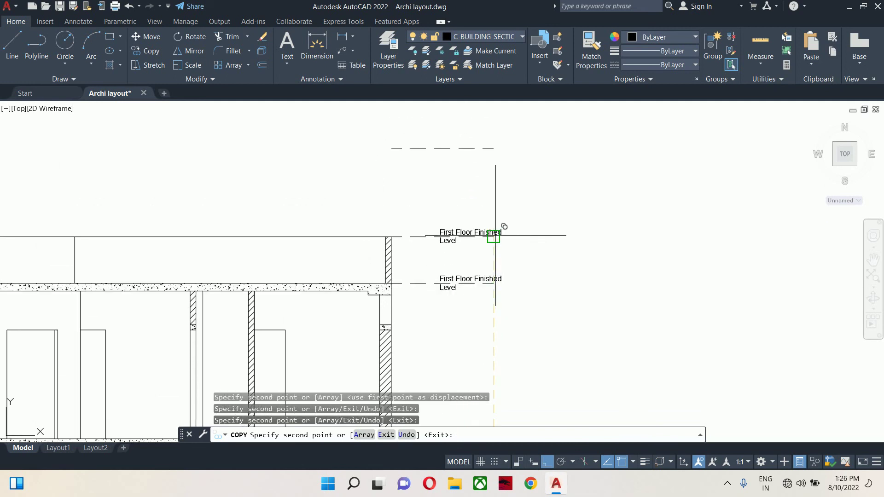
click(495, 236)
click(494, 148)
key(Escape)
key(Escape)
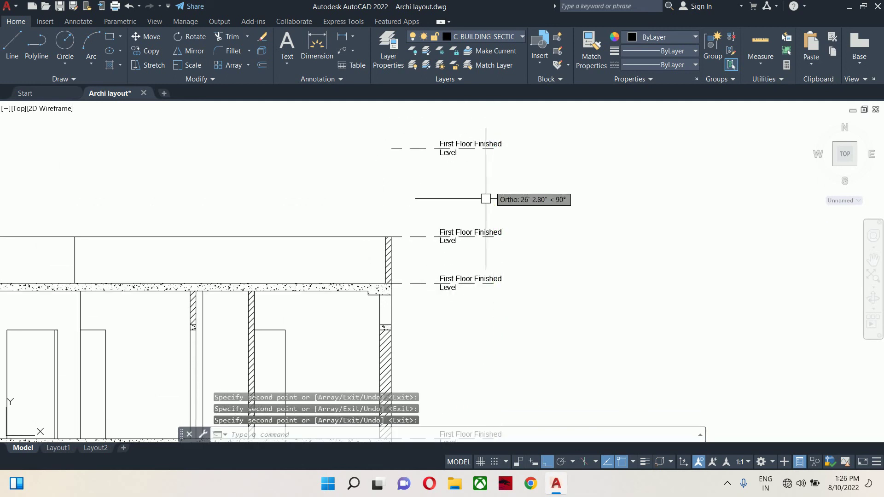
Step: Change the label at the second floor slab to "Second Floor Finished Level"
scroll(458, 263, down, 5)
scroll(454, 273, up, 6)
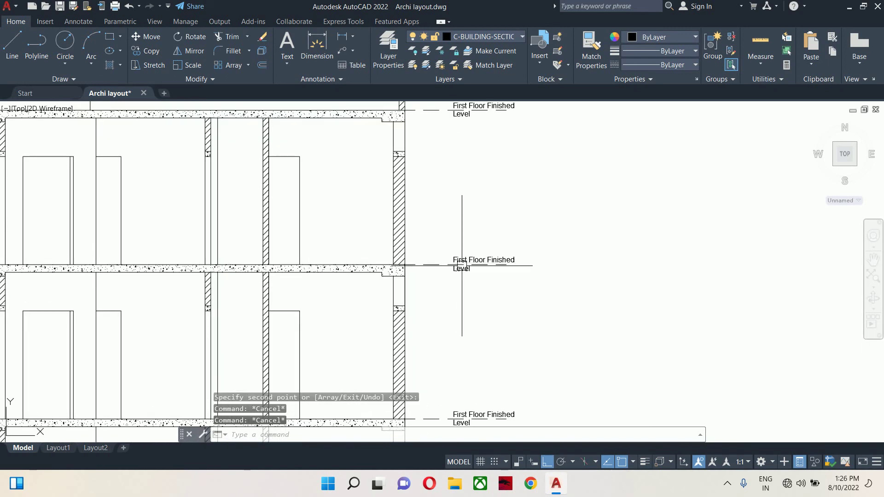
double_click(470, 265)
drag(464, 263, 383, 252)
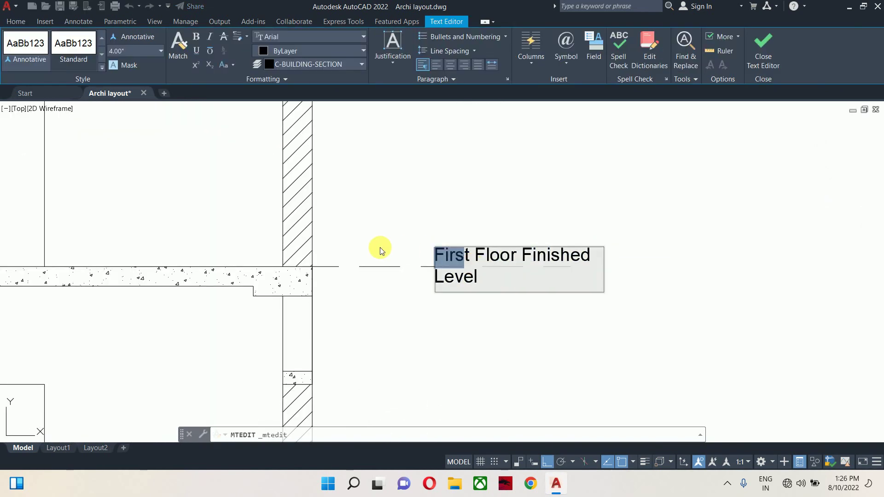
key(Delete)
key(Delete)
text(Seco)
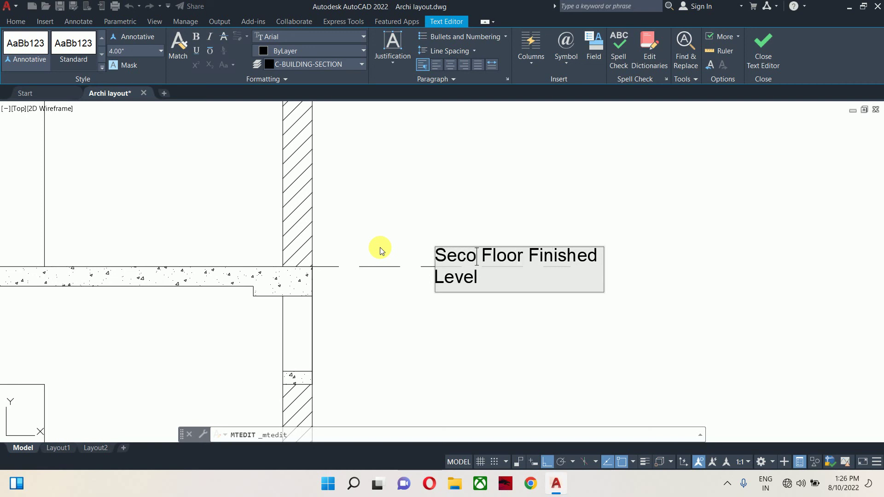
text(nr)
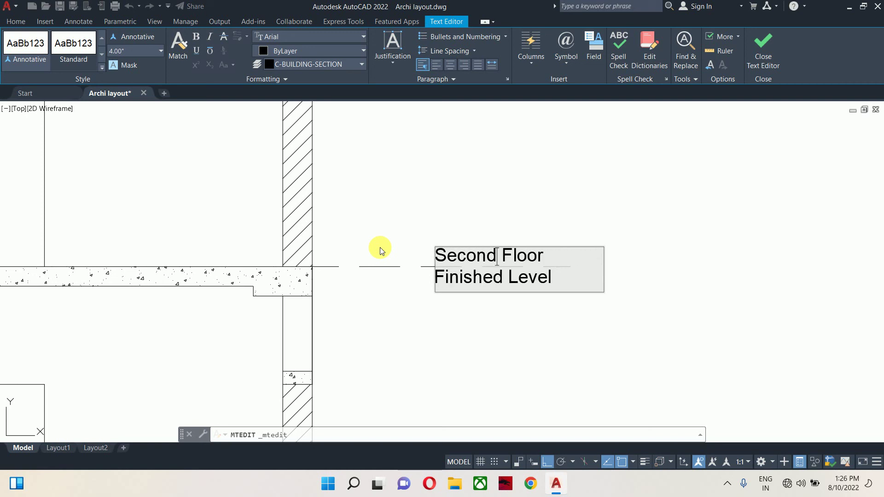
click(380, 251)
Step: Change the label at the terrace slab's dashed line to "Terrice Finished Level"
scroll(443, 276, down, 5)
scroll(477, 307, up, 5)
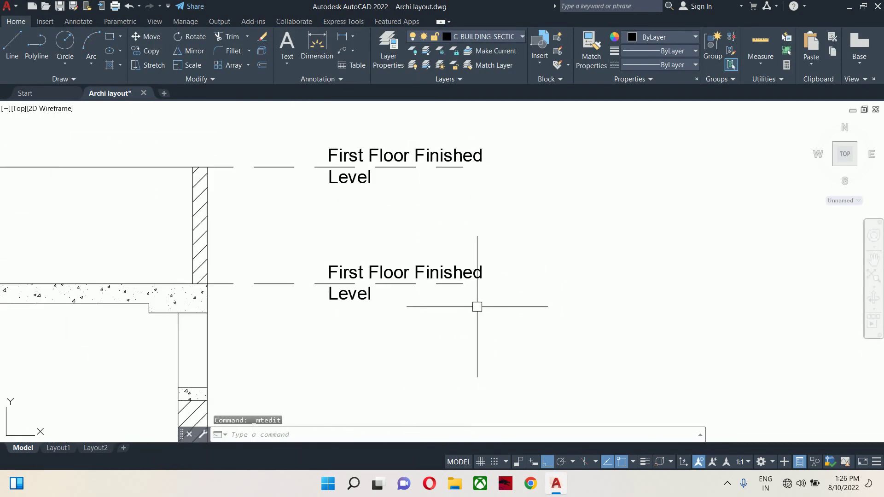
click(418, 253)
click(403, 276)
double_click(401, 278)
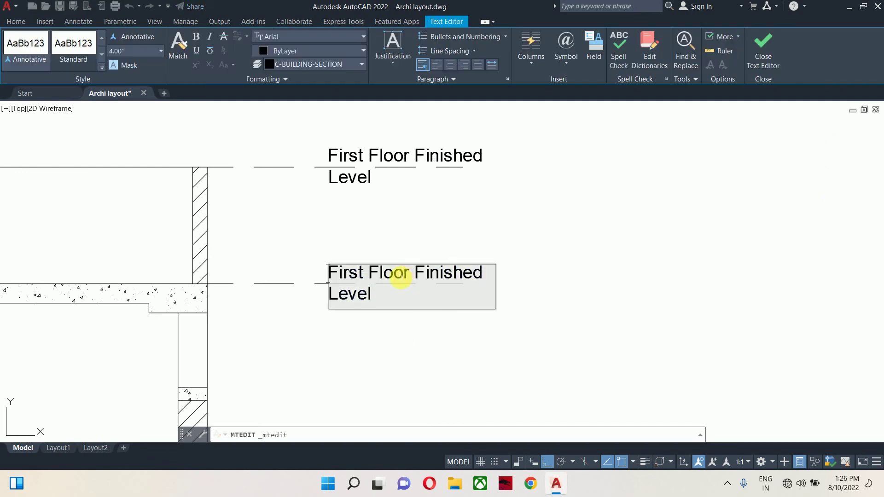
drag(413, 279, 241, 272)
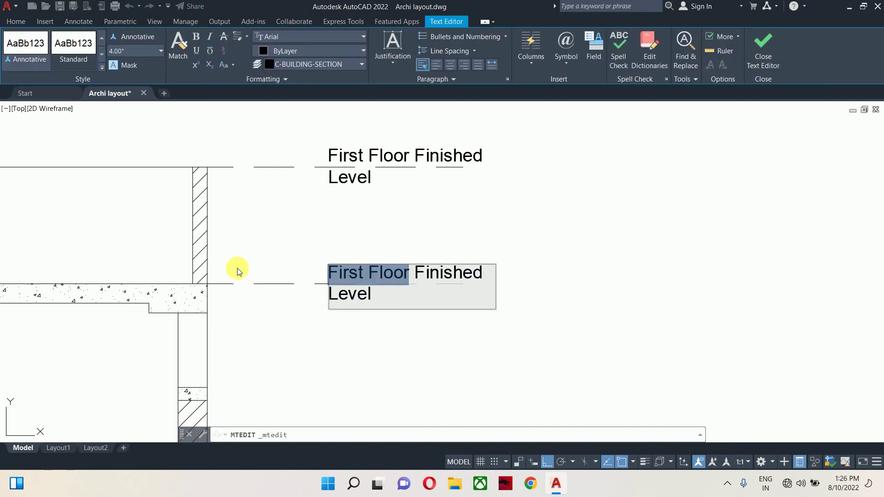
text(Terii)
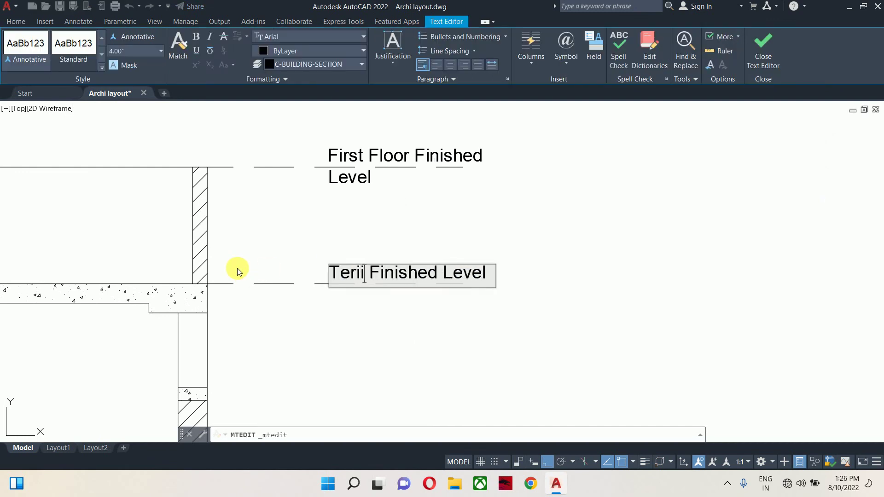
key(BackSpace)
key(BackSpace)
text(rice)
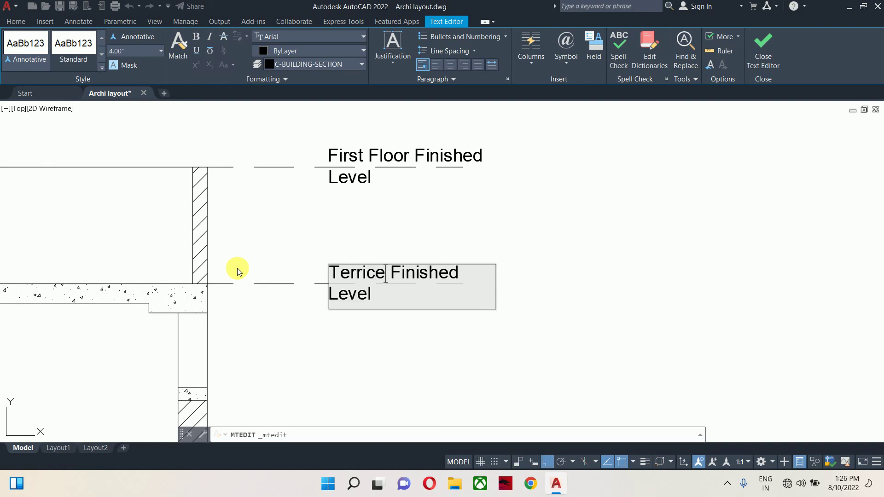
click(407, 257)
click(423, 276)
key(Escape)
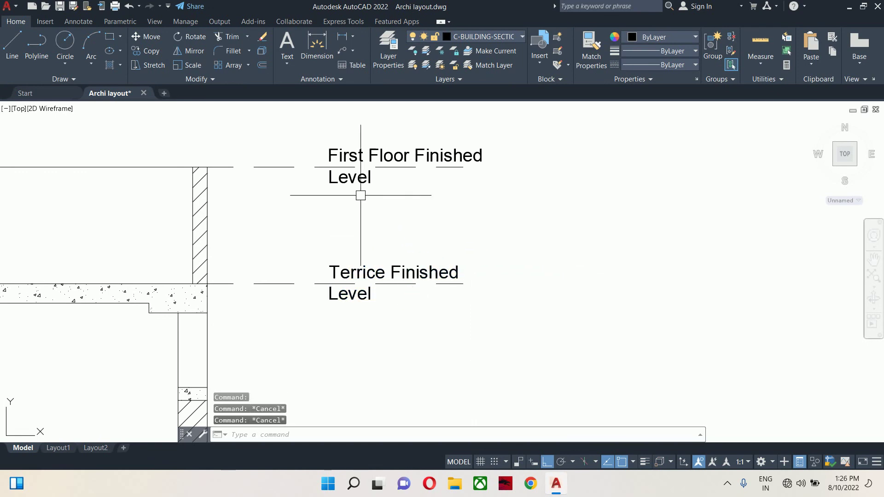
Step: Change the label at the parapet-top dashed line to "Parapet Level"
middle_drag(360, 194, 361, 245)
double_click(366, 213)
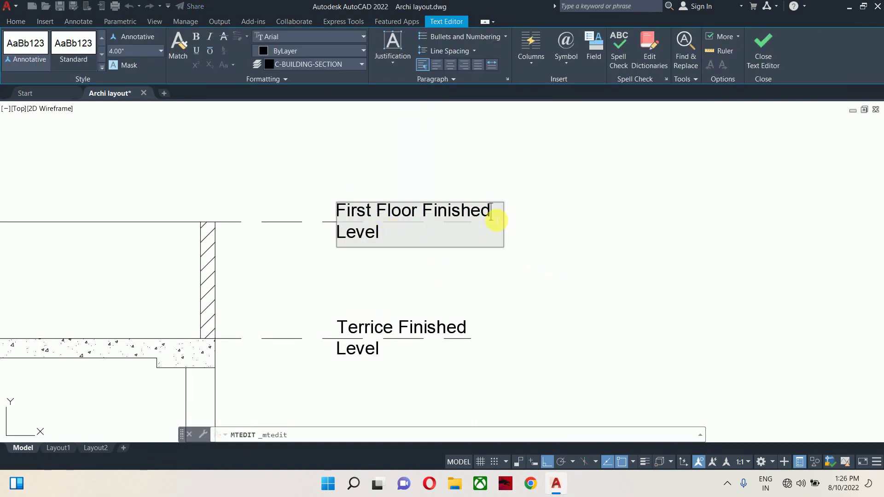
drag(492, 215, 72, 208)
text(Parapet)
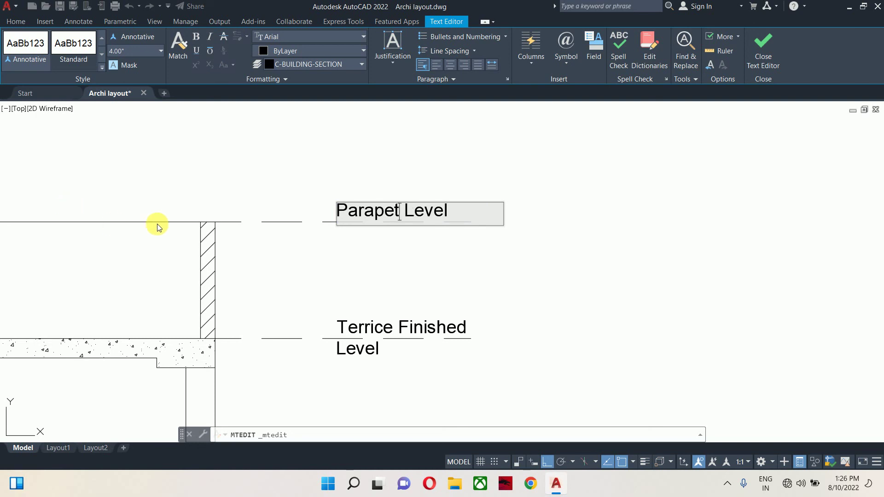
click(235, 215)
Step: Change the label at the stair-tower roof's dashed line to "Overhead Level"
scroll(270, 200, down, 3)
scroll(300, 202, up, 5)
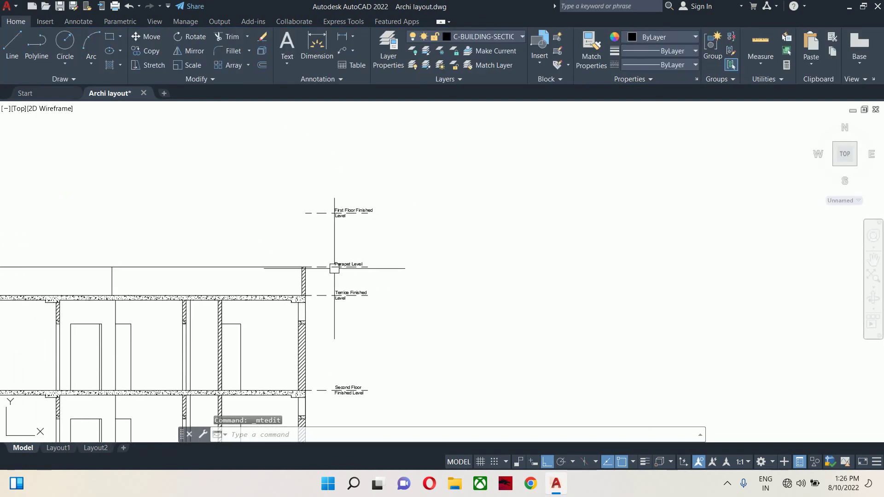
double_click(357, 253)
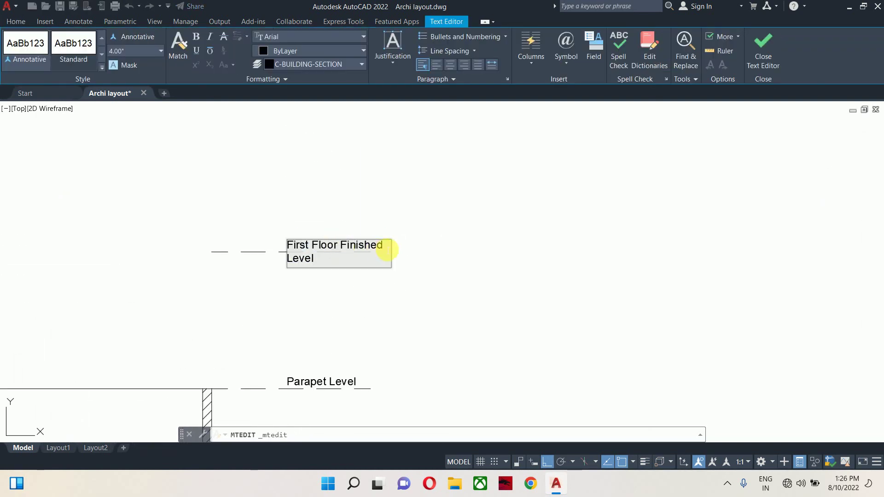
key(shift+End)
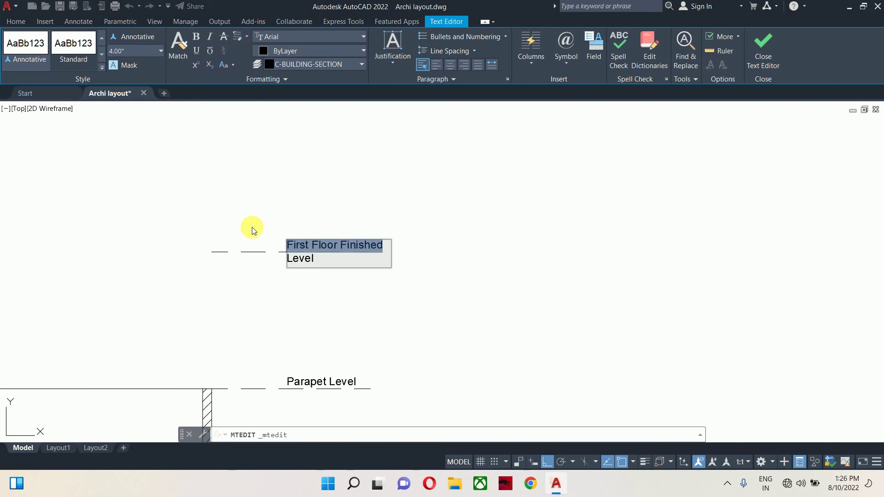
text(Overhead Level)
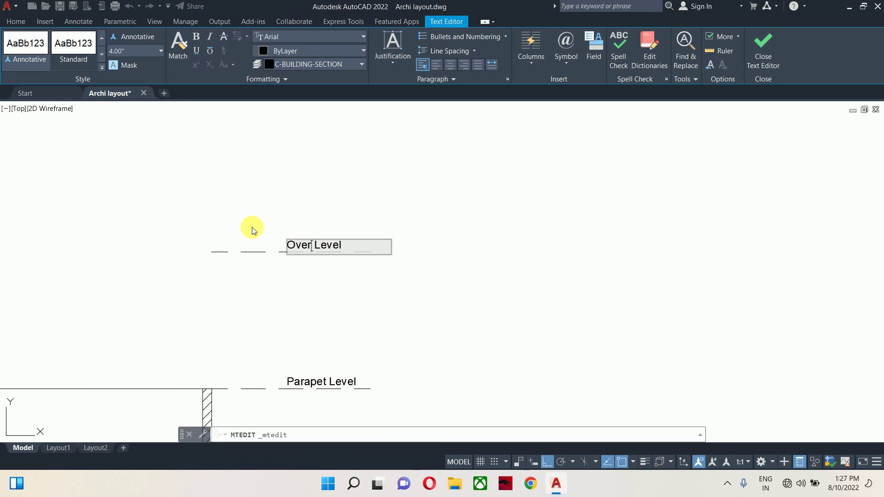
click(303, 281)
Step: Move the "Overhead Level" label and its dashed line straight down by 4 inches
text(m)
key(Return)
scroll(306, 276, down, 2)
middle_drag(306, 280, 355, 288)
click(415, 245)
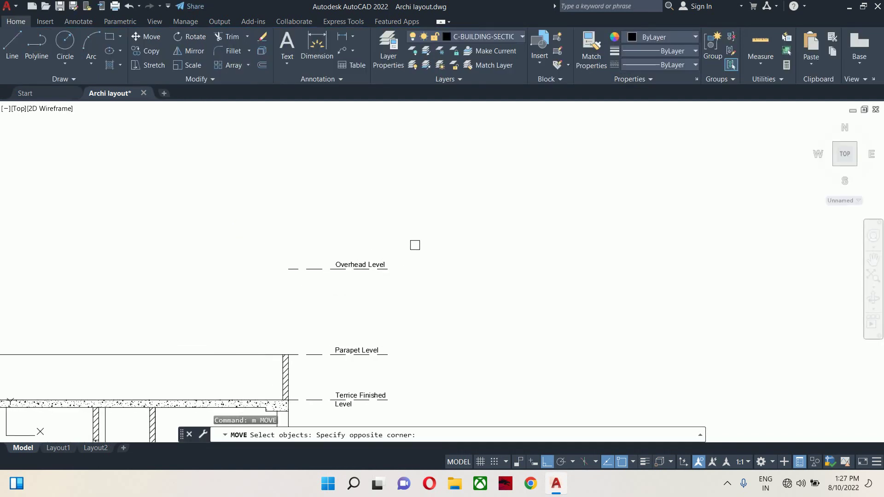
click(351, 277)
key(Return)
click(487, 278)
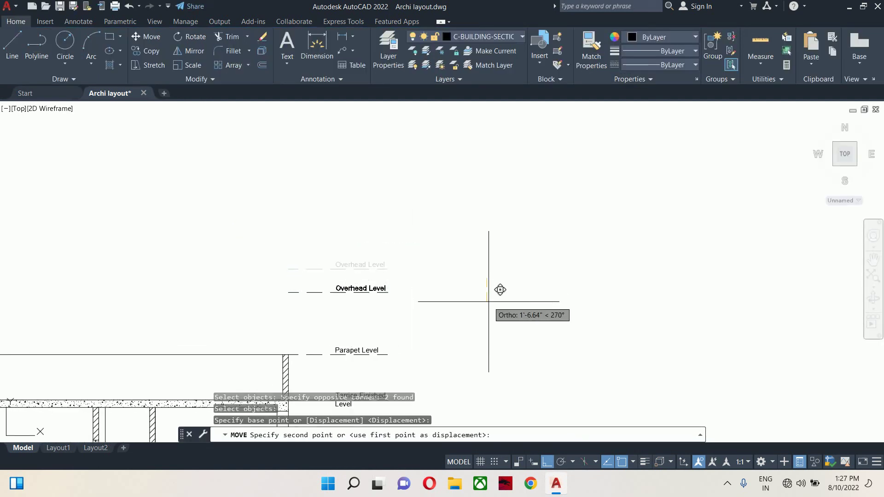
text(4)
key(Return)
Step: Extend the overhead dashed level line inward to the edge of the stair tower's roof slab
text(ex)
key(Return)
key(Return)
middle_drag(342, 307, 627, 315)
click(627, 313)
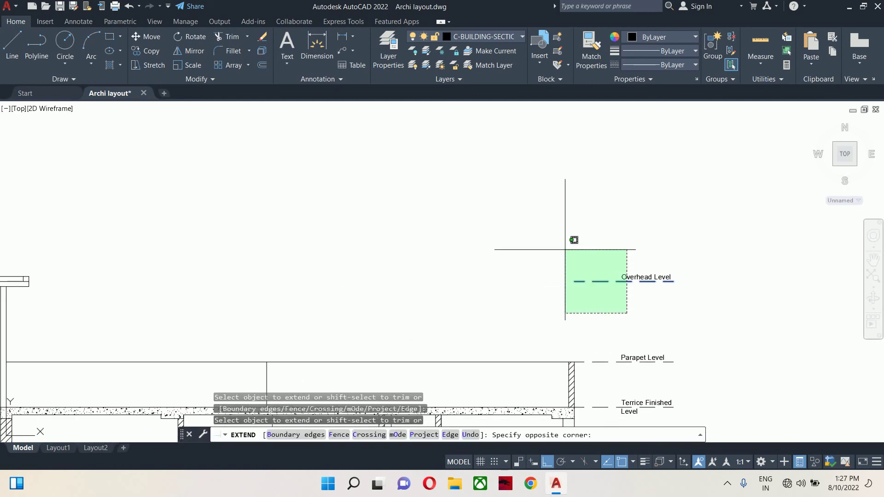
click(576, 285)
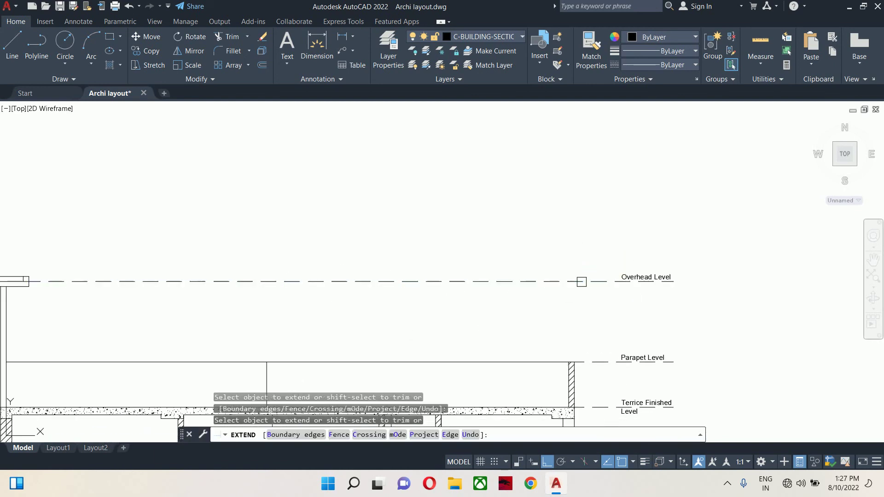
key(Escape)
Step: Change the label on the stair-tower roof line to "Overhead Finished Level"
scroll(661, 281, up, 2)
double_click(654, 277)
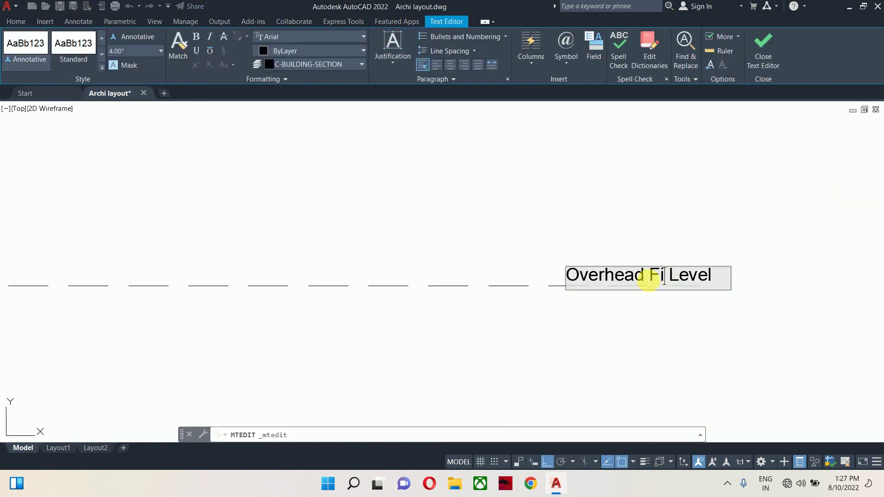
text(Finish)
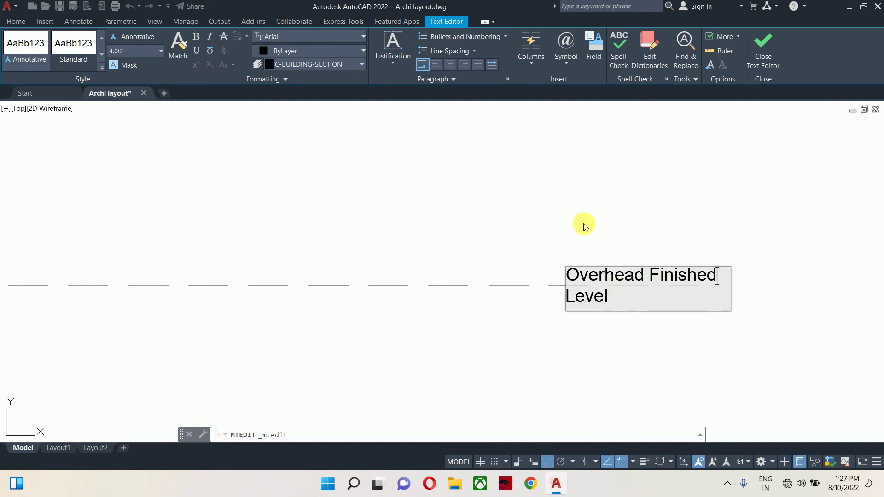
text(ed)
key(Escape)
key(Escape)
key(Escape)
scroll(582, 226, down, 3)
middle_drag(583, 289, 581, 221)
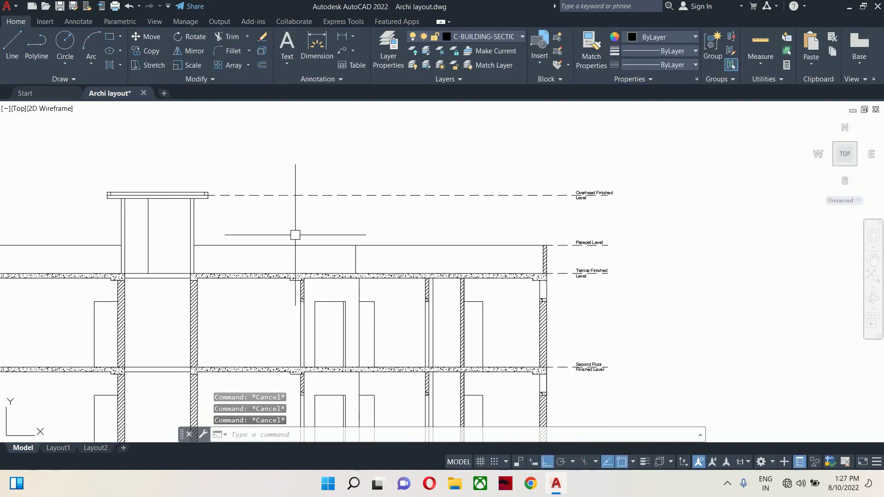
Step: Add a vertical linear dimension from the plinth level to the first floor level, just outside the outer wall near the labels
scroll(525, 245, down, 2)
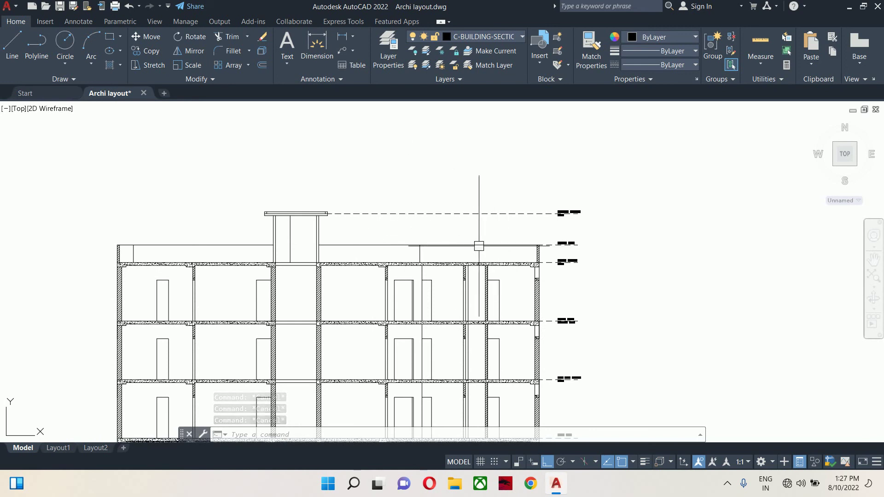
middle_drag(538, 245, 513, 229)
text(dli)
key(Return)
middle_drag(546, 338, 544, 175)
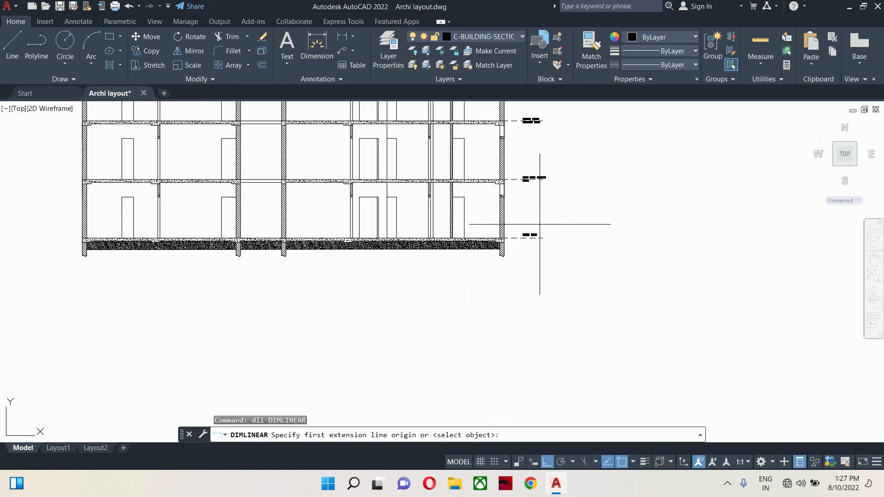
scroll(525, 239, up, 4)
scroll(476, 239, up, 2)
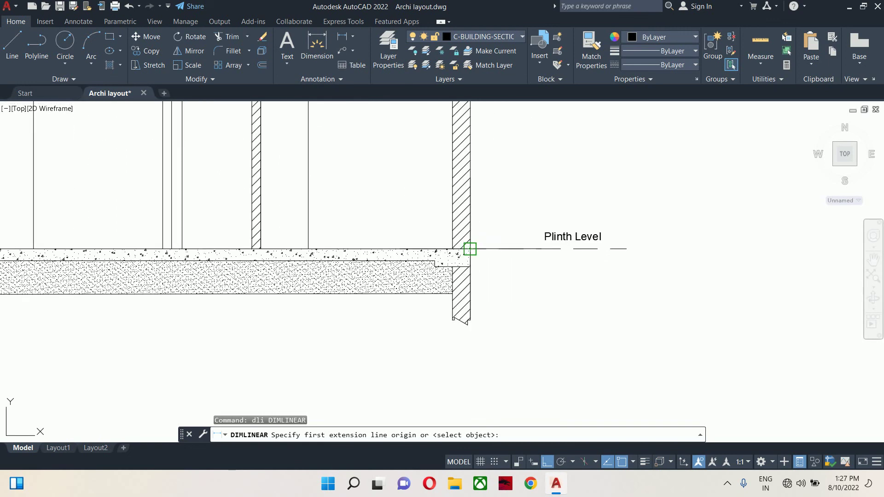
click(470, 249)
middle_drag(525, 171, 457, 228)
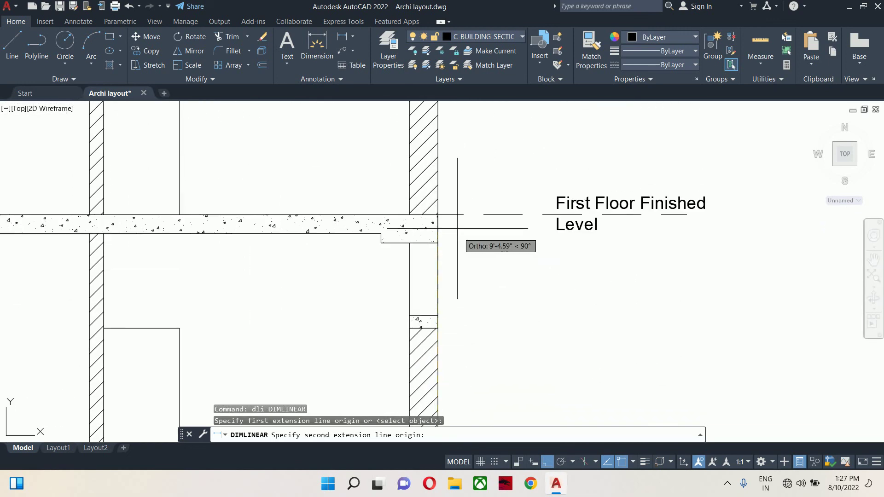
click(438, 214)
click(483, 271)
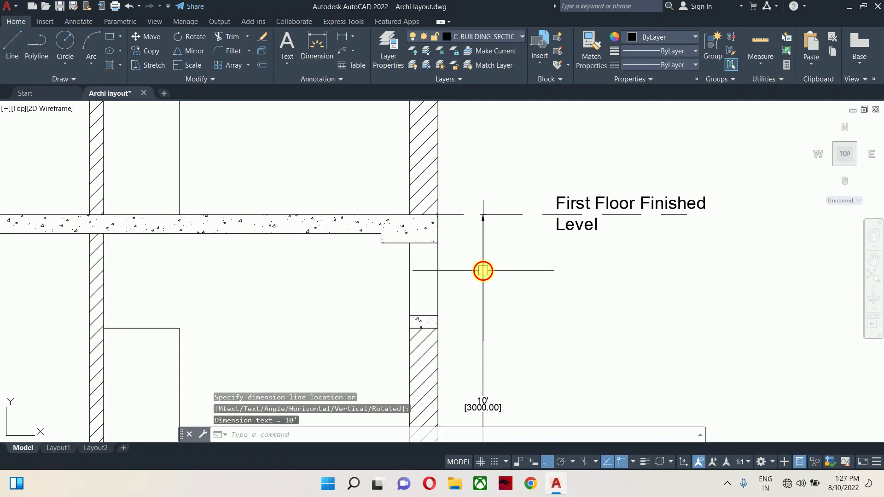
Step: Continue the vertical dimension chain up through the second floor, terrace, parapet and overhead levels
mouse_move(483, 271)
middle_down()
mouse_move(470, 304)
mouse_move(474, 263)
middle_up()
text(dco)
key(Return)
scroll(483, 272, down, 2)
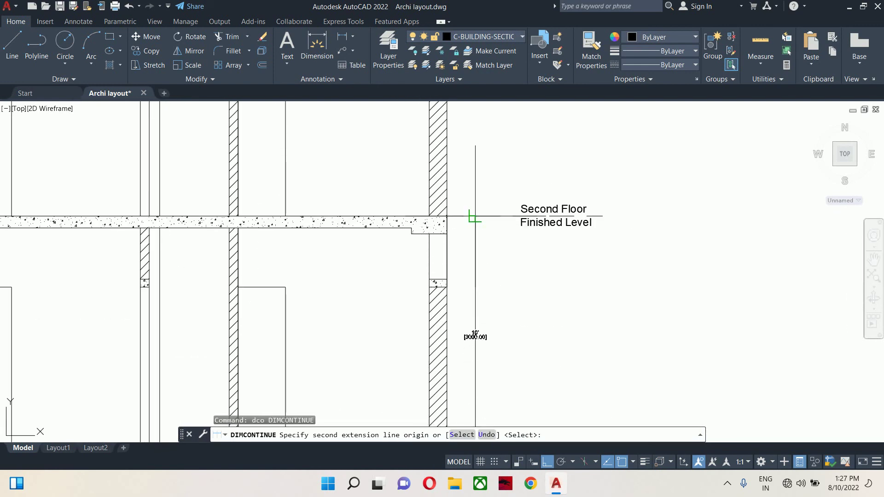
click(475, 216)
middle_drag(486, 191, 491, 216)
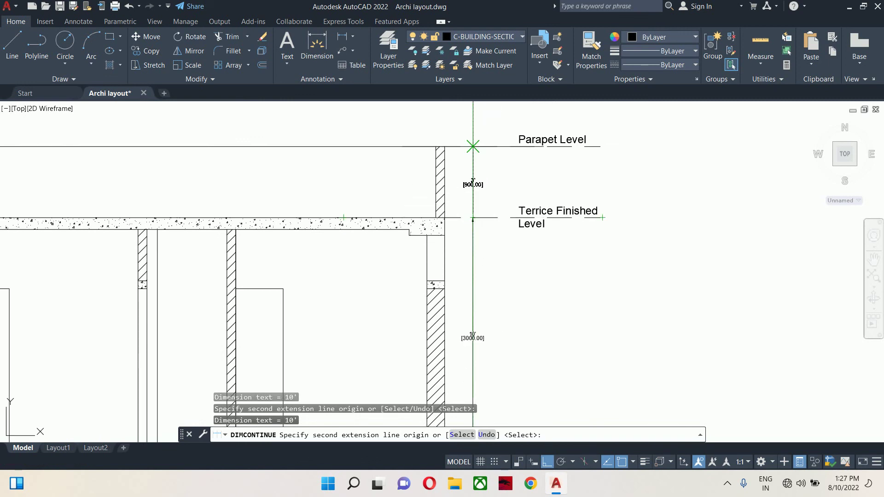
click(473, 147)
middle_drag(475, 147, 504, 260)
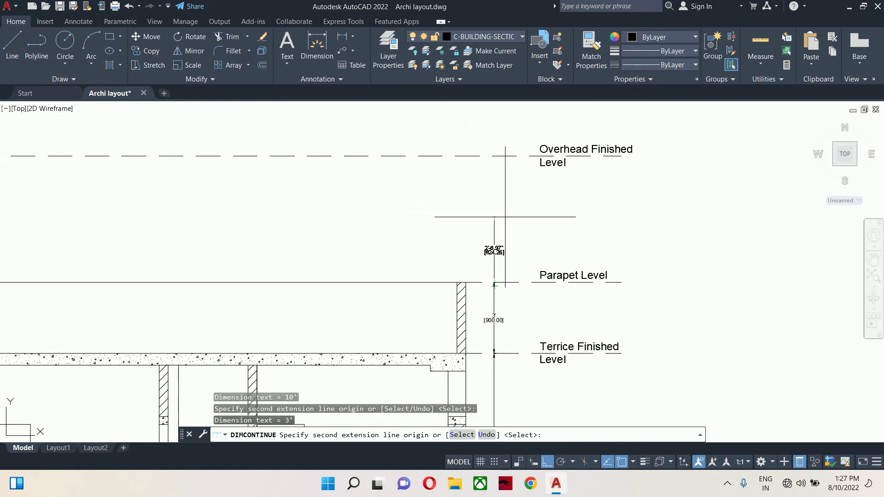
click(493, 155)
key(Return)
key(Escape)
Step: Try to pull the parapet-height dimension's text outward from the dimension chain, and undo the change
click(494, 205)
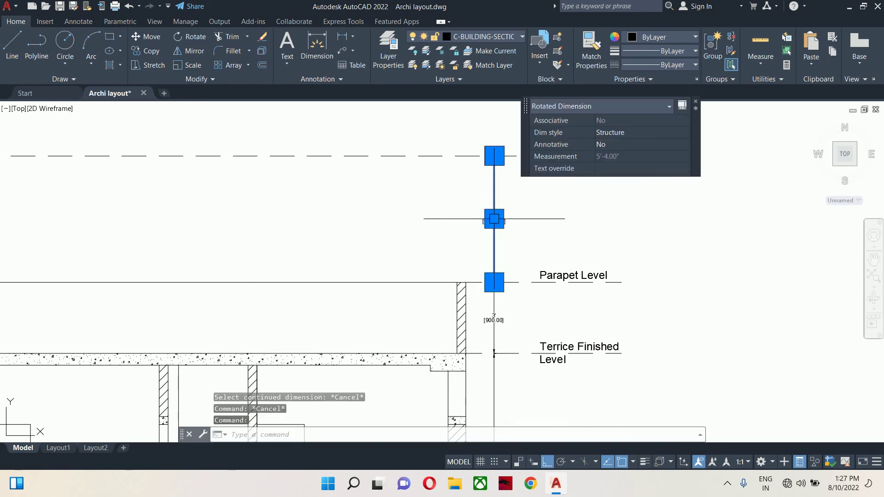
click(494, 219)
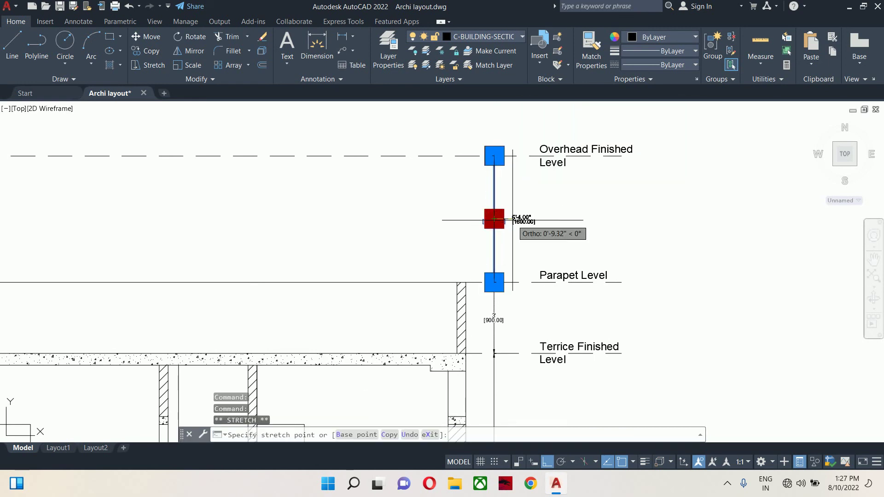
key(Escape)
click(494, 318)
click(494, 318)
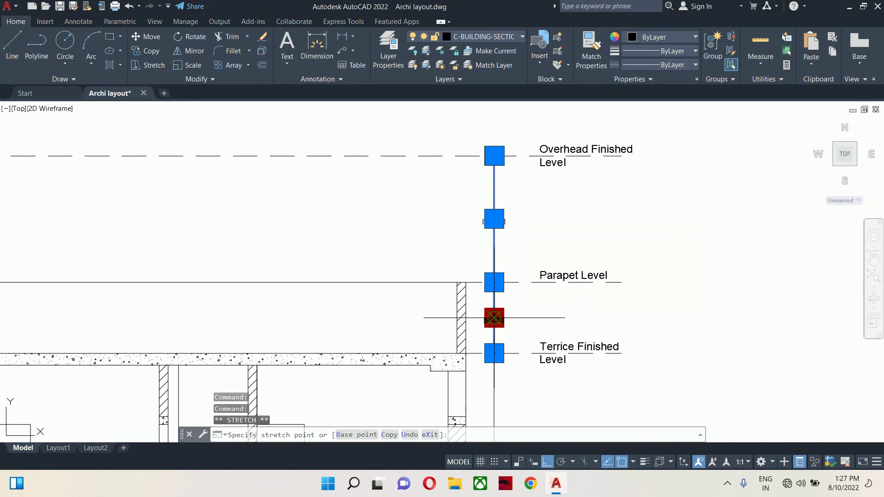
click(522, 318)
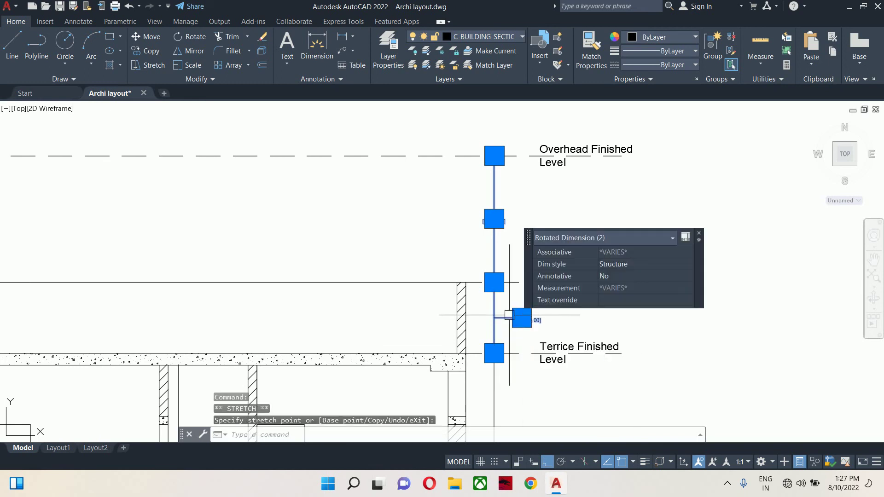
key(ctrl+z)
key(ctrl+z)
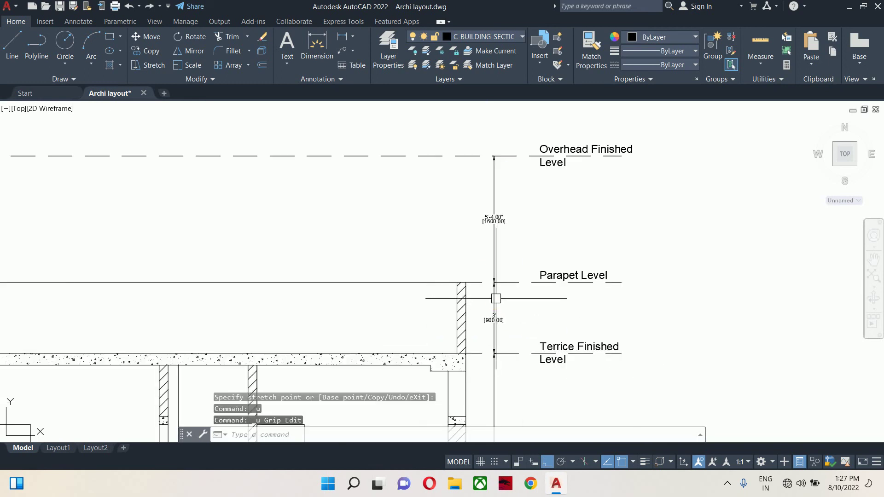
Step: Shift the terrace-to-parapet dimension line outward from the chain toward the level labels
click(495, 297)
scroll(494, 280, up, 5)
click(494, 281)
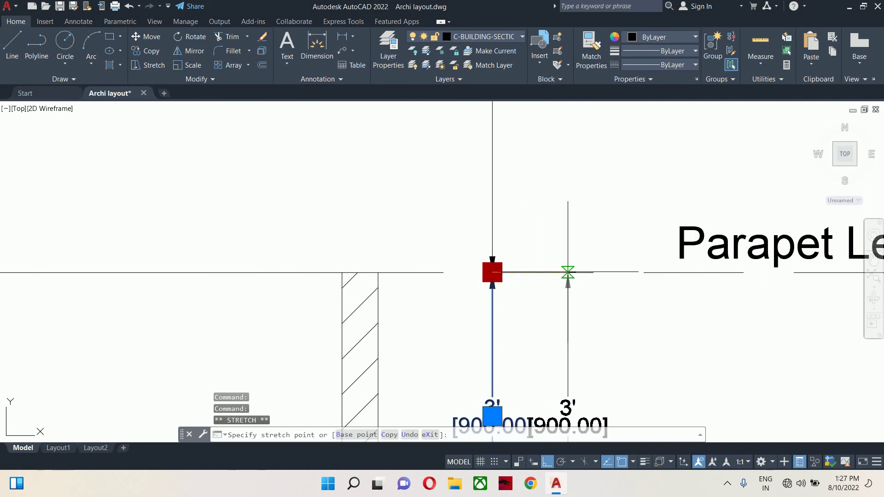
click(576, 273)
key(Escape)
key(Escape)
scroll(530, 271, down, 4)
Step: Stretch the lower end of the overhead-level dimension from the parapet level down to the terrace finished level
click(513, 250)
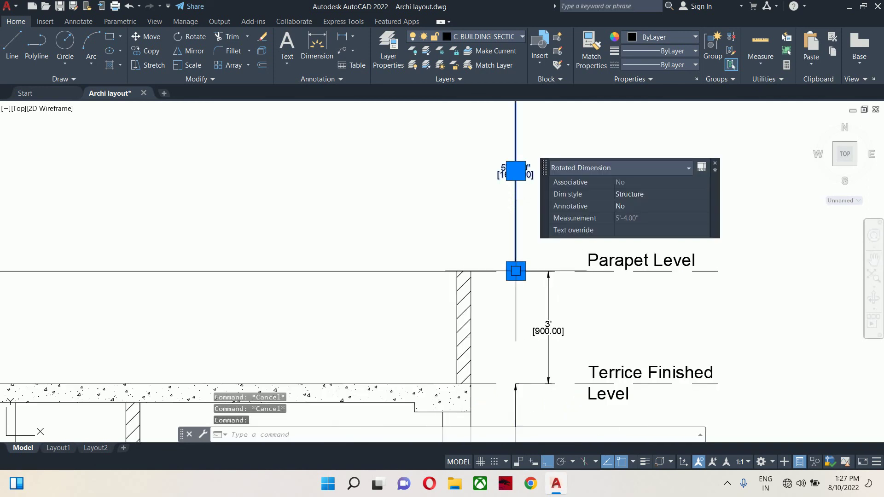
click(516, 271)
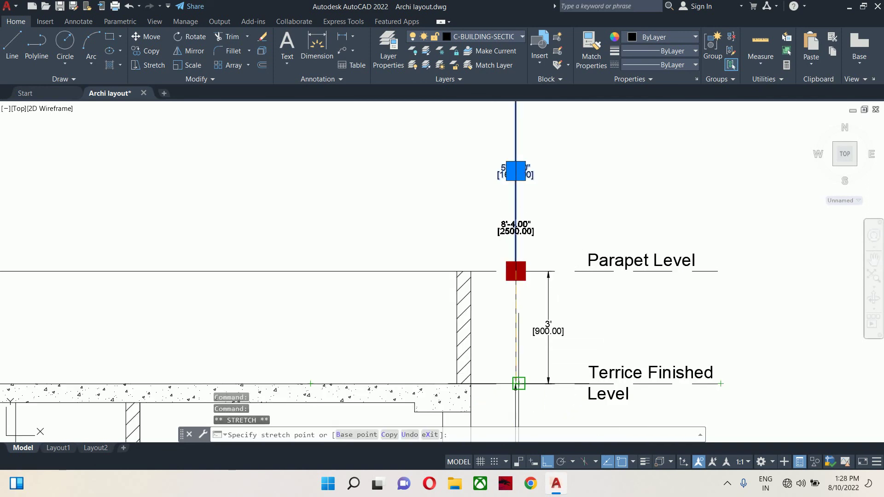
scroll(518, 383, up, 6)
scroll(516, 369, down, 5)
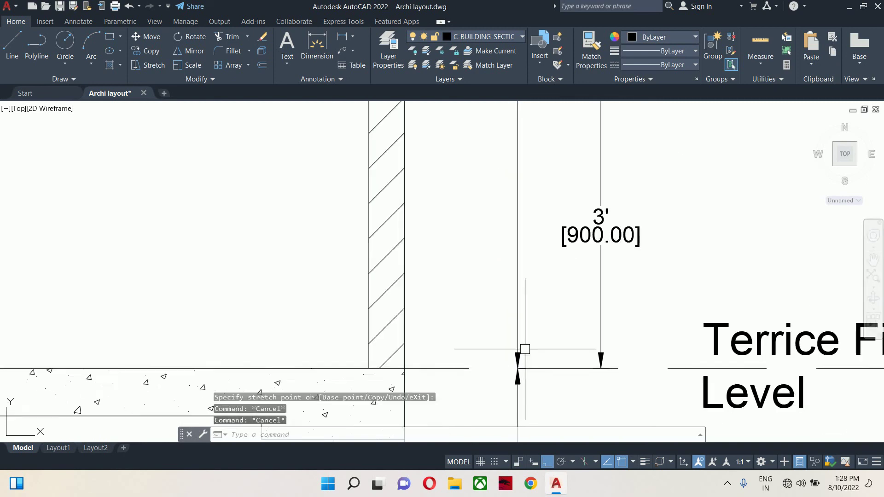
key(Escape)
key(Escape)
scroll(522, 253, down, 2)
scroll(543, 279, down, 4)
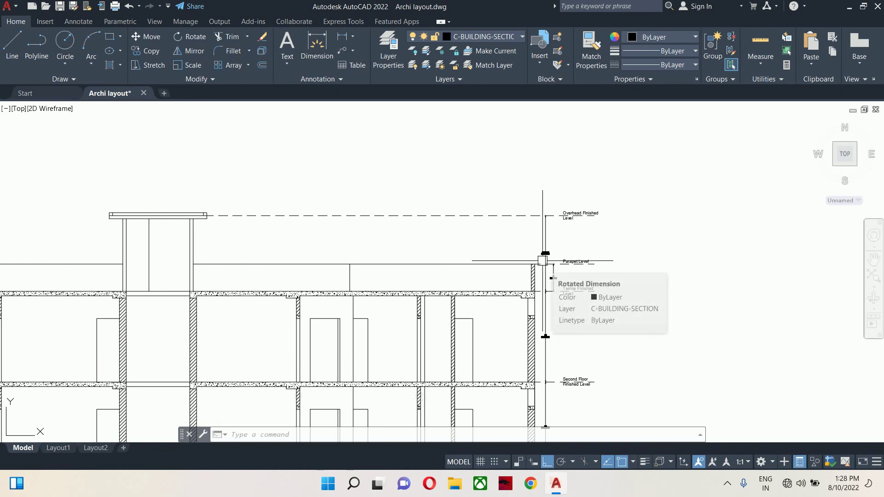
Step: Offset the underside line of the rooftop cabin's roof slab downward by 12 inches
text(o)
key(Return)
text(12)
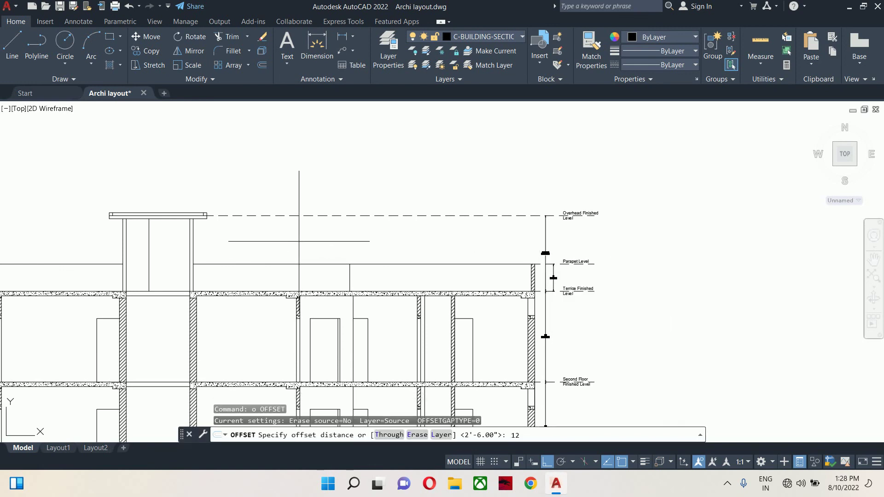
key(Return)
scroll(125, 209, up, 4)
click(162, 240)
key(Escape)
key(Escape)
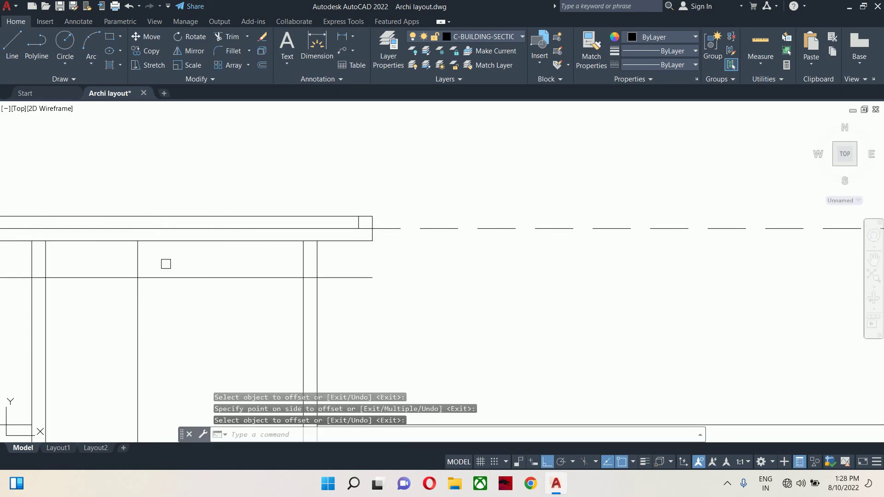
scroll(184, 272, up, 2)
scroll(454, 253, down, 3)
scroll(310, 267, up, 5)
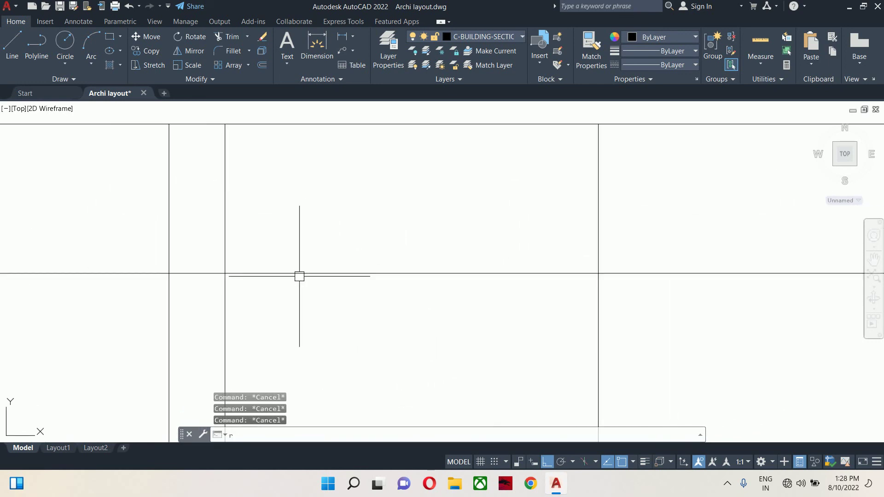
text(rr)
key(Return)
key(Escape)
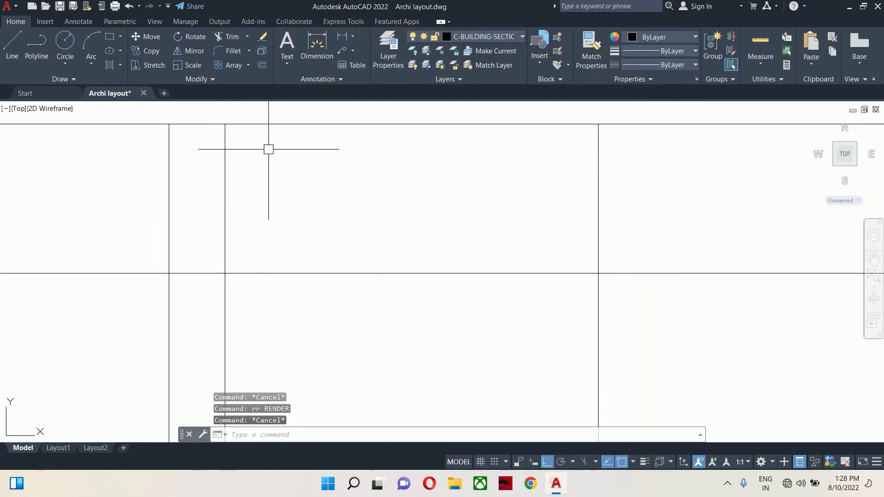
Step: Trim the offset line and the vertical line above it to form a door opening against the cabin's inner wall face
text(tr)
key(Return)
click(120, 264)
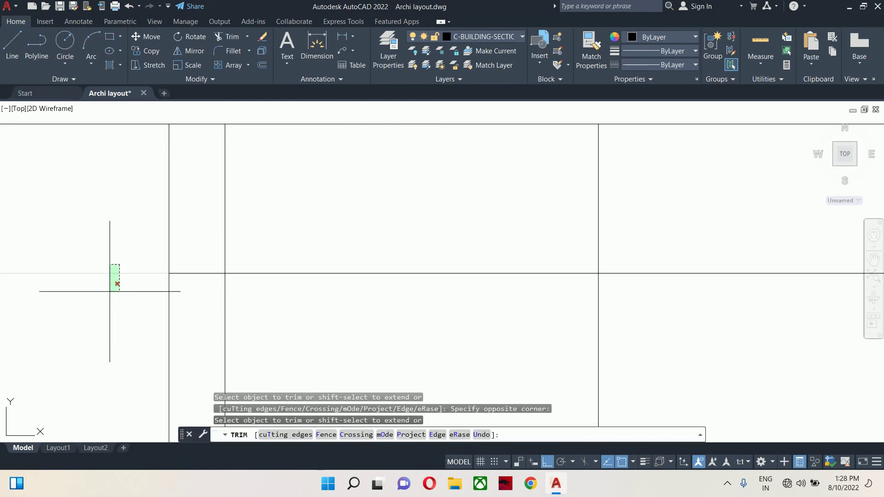
click(113, 292)
click(205, 273)
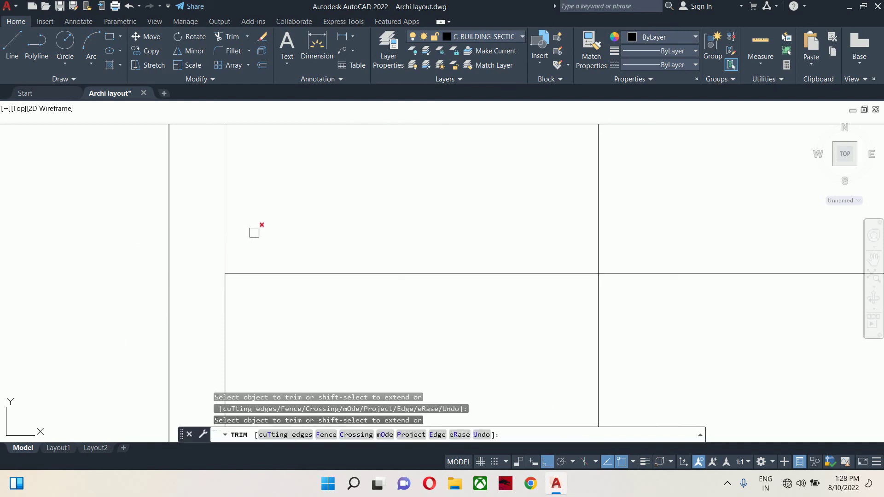
scroll(255, 232, down, 4)
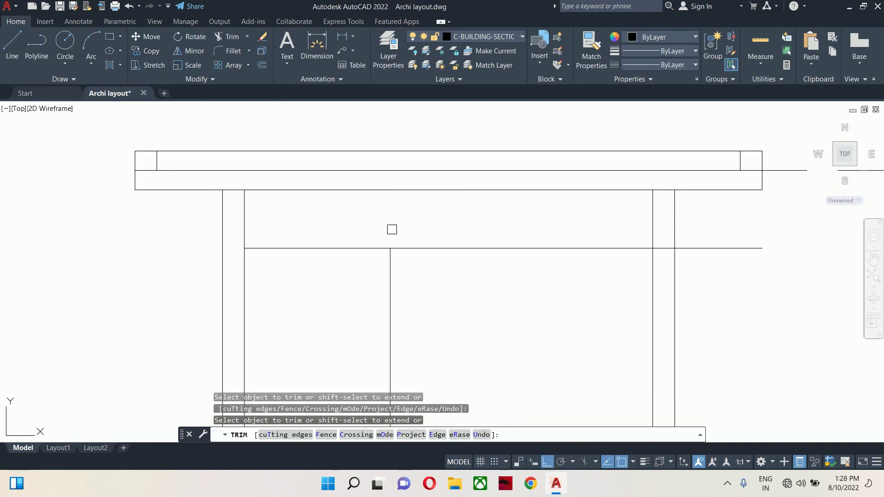
middle_drag(443, 229, 792, 235)
click(800, 242)
click(794, 270)
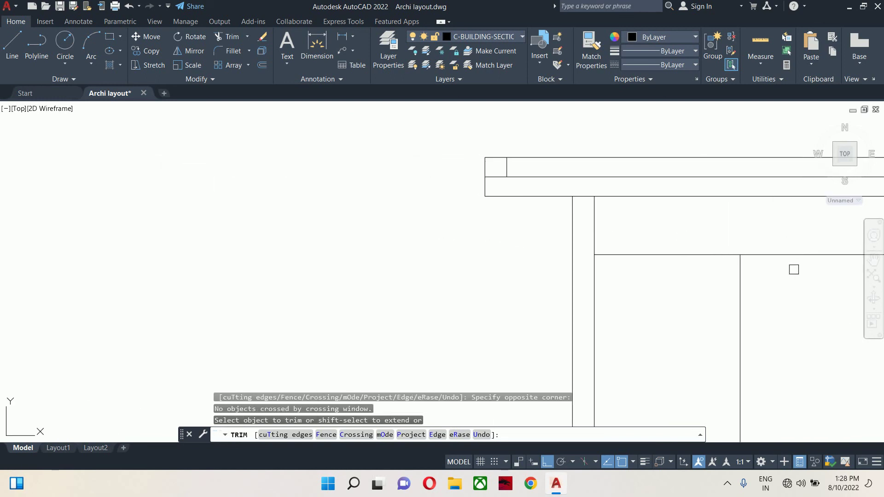
key(Escape)
key(Escape)
key(Escape)
scroll(793, 257, down, 3)
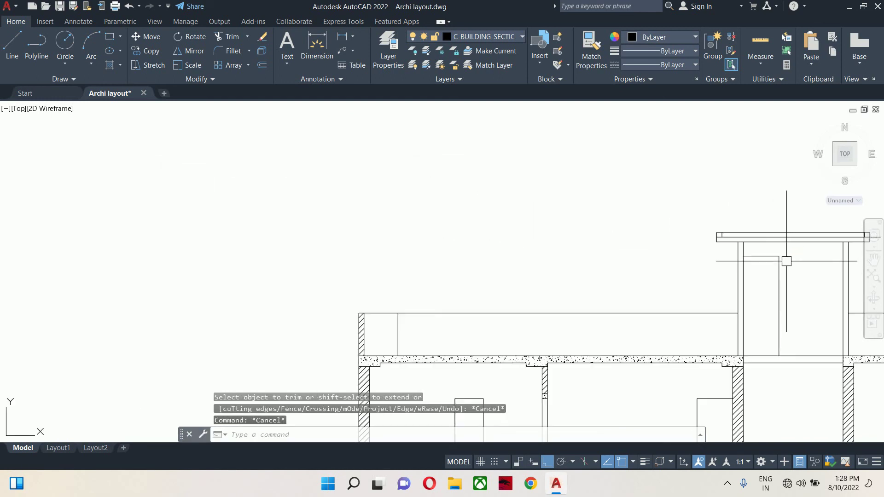
Step: Hatch the rooftop cabin's roof slab and the small upstands at both of its ends with diagonal lines
scroll(786, 193, up, 2)
scroll(496, 198, down, 2)
scroll(496, 198, down, 2)
scroll(511, 258, down, 1)
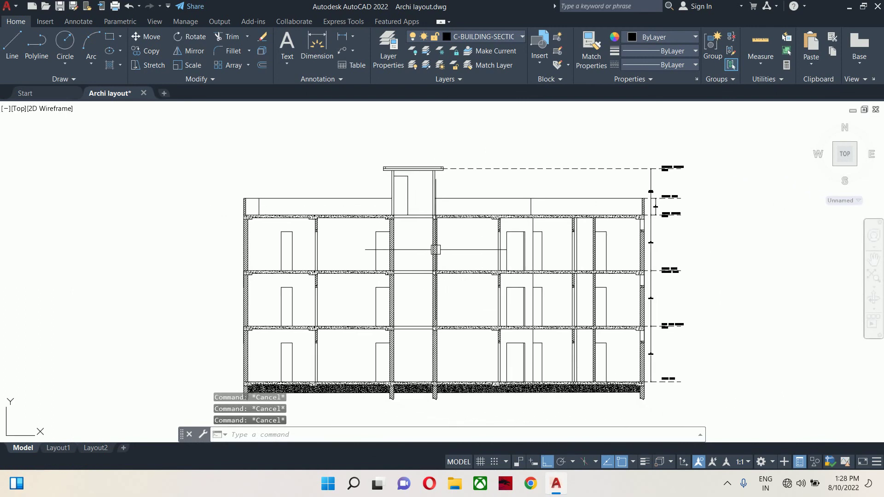
scroll(407, 169, up, 5)
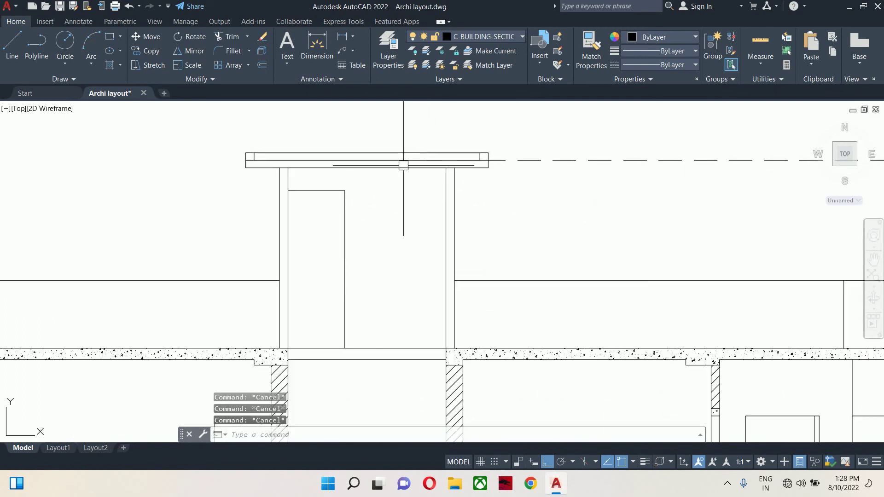
text(h)
key(Return)
scroll(409, 168, up, 2)
click(342, 182)
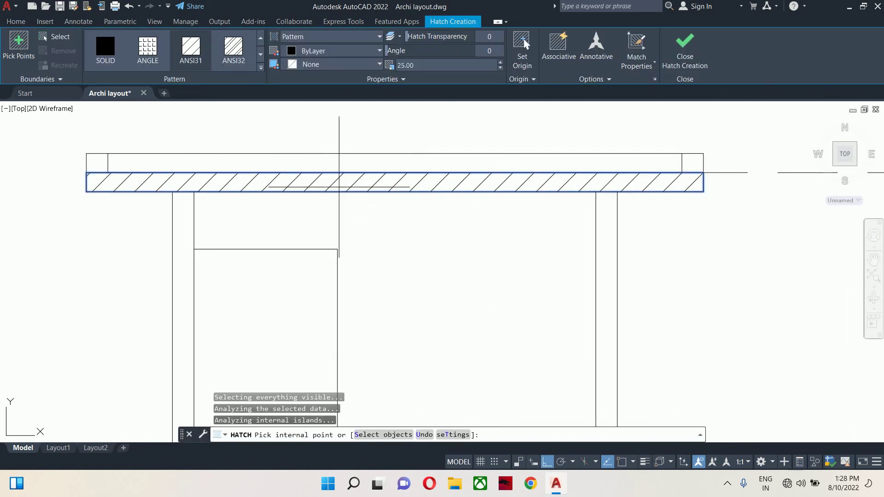
middle_drag(168, 182, 189, 201)
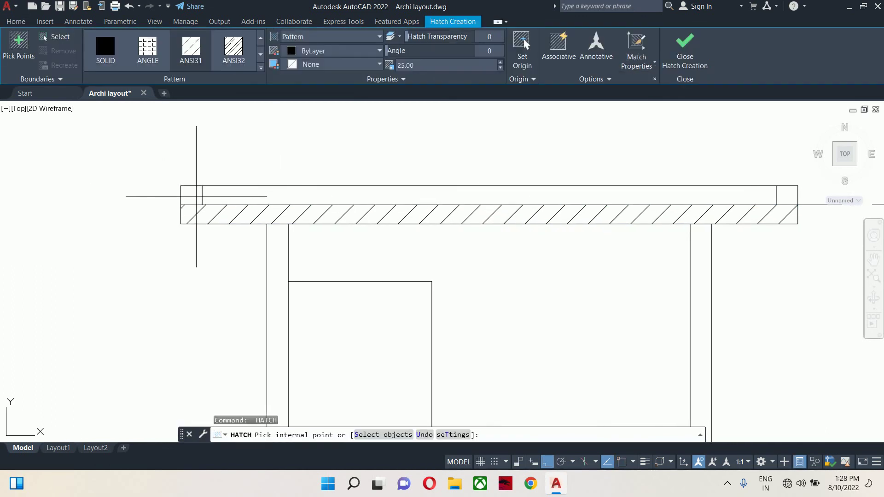
click(192, 193)
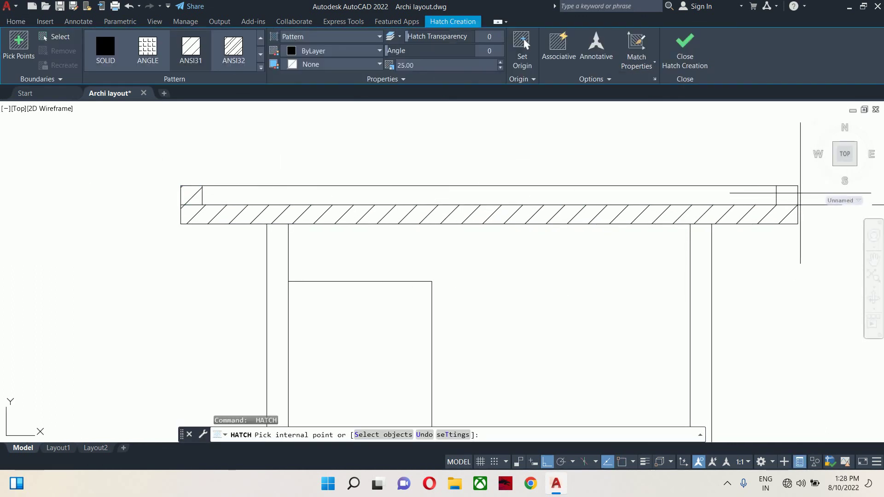
key(Escape)
Step: Hatch both walls of the rooftop cabin with the same diagonal pattern
scroll(799, 206, down, 2)
scroll(631, 238, down, 4)
scroll(632, 238, up, 5)
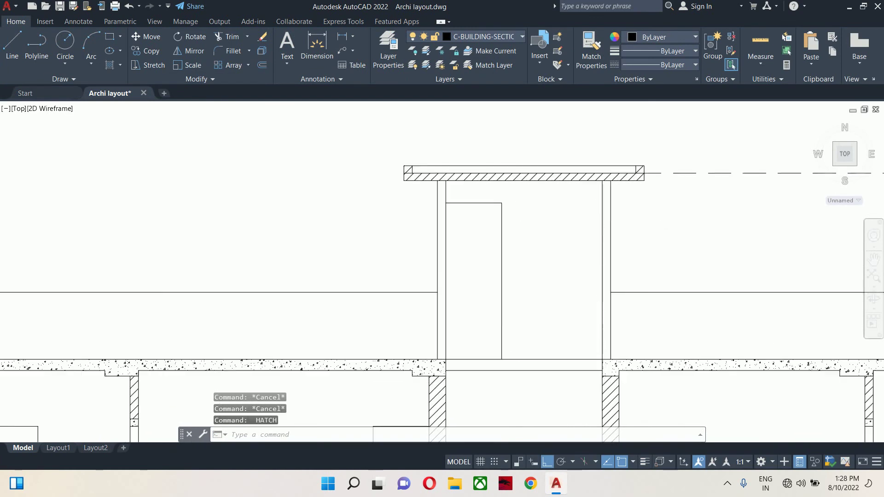
key(Return)
click(605, 216)
scroll(580, 211, down, 3)
key(Return)
key(Return)
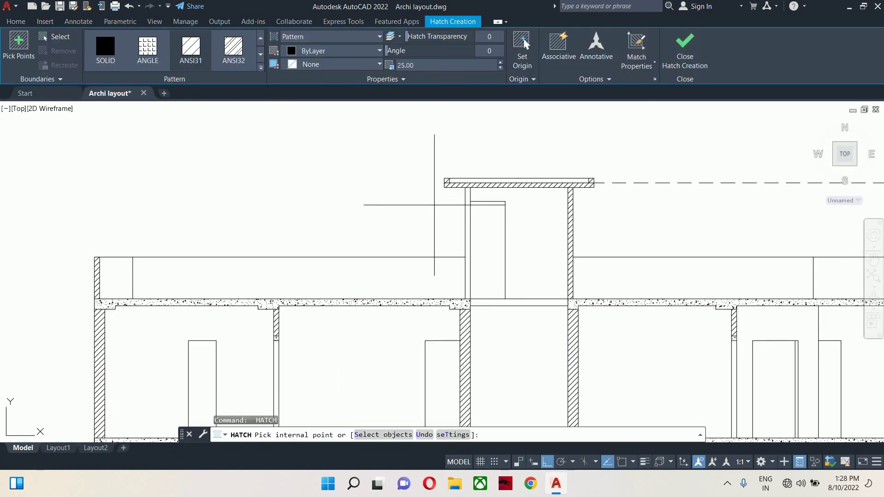
click(467, 229)
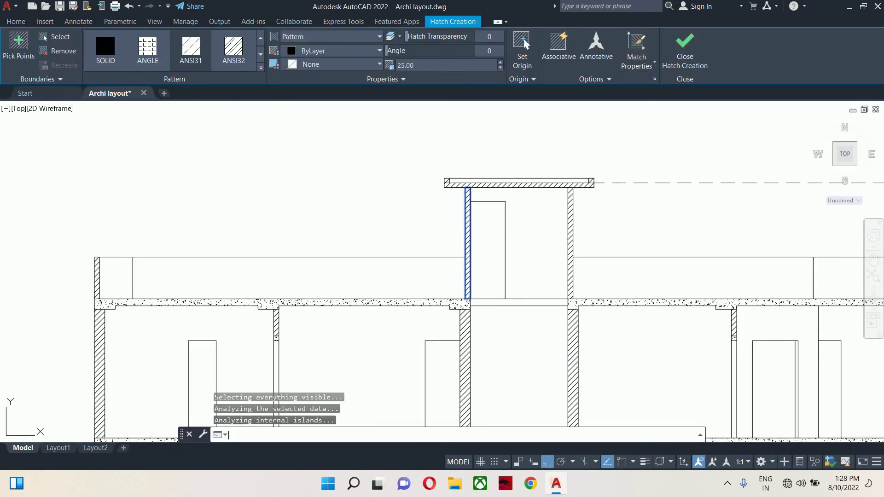
key(Escape)
key(Escape)
key(Escape)
Step: Match the cabin roof slab's hatch to the concrete hatch of the terrace slab
text(ma)
key(Return)
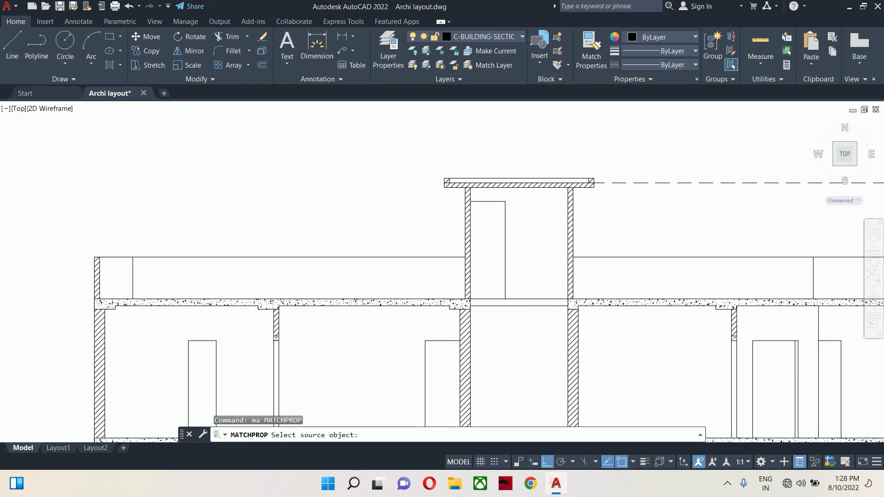
scroll(462, 292, up, 4)
click(459, 294)
scroll(459, 293, down, 4)
scroll(476, 227, up, 6)
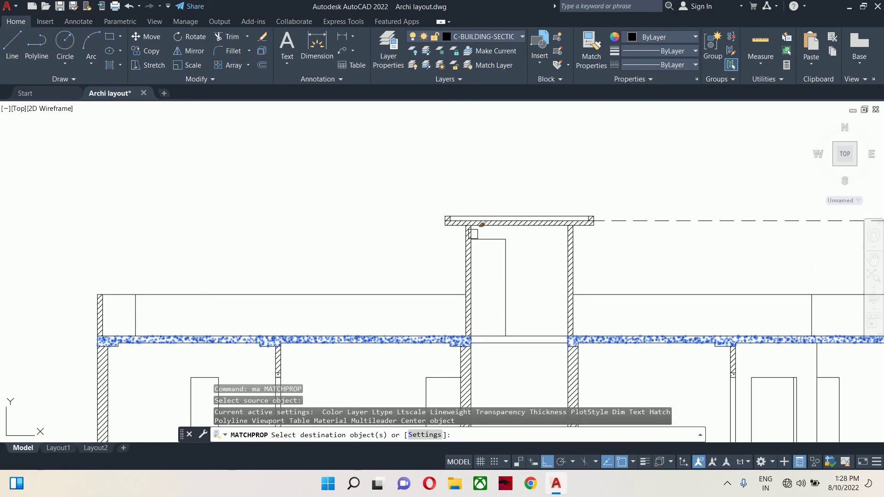
click(477, 201)
key(Escape)
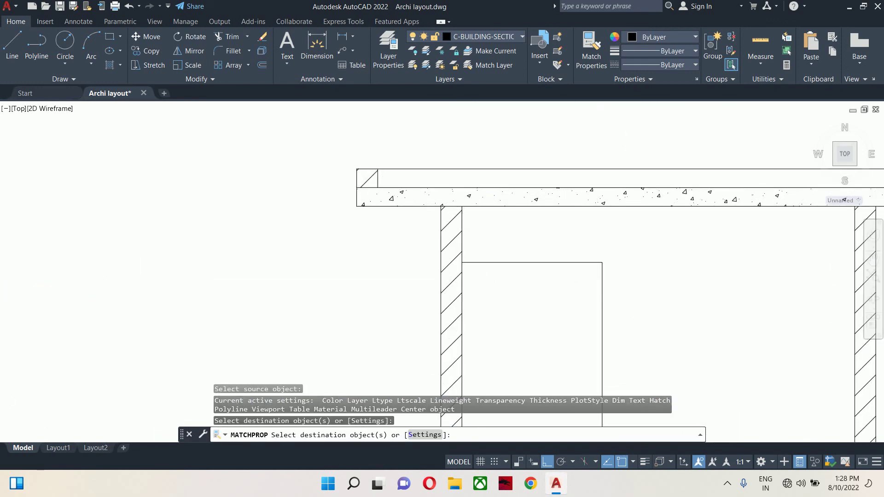
scroll(477, 201, down, 3)
middle_drag(520, 222, 377, 205)
key(Escape)
key(Escape)
scroll(468, 216, down, 2)
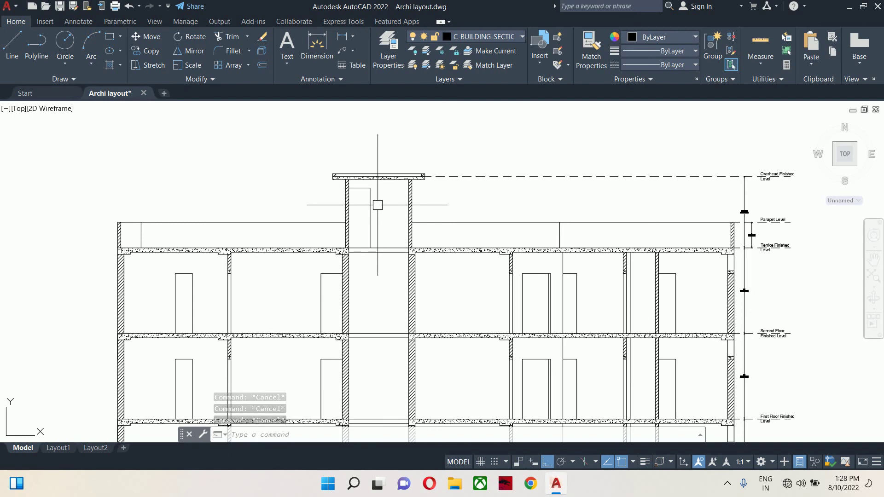
scroll(384, 201, up, 10)
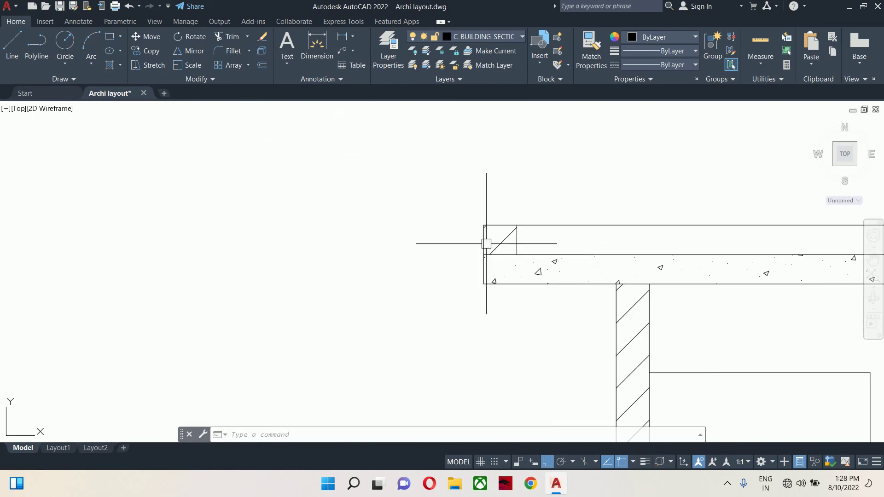
click(519, 237)
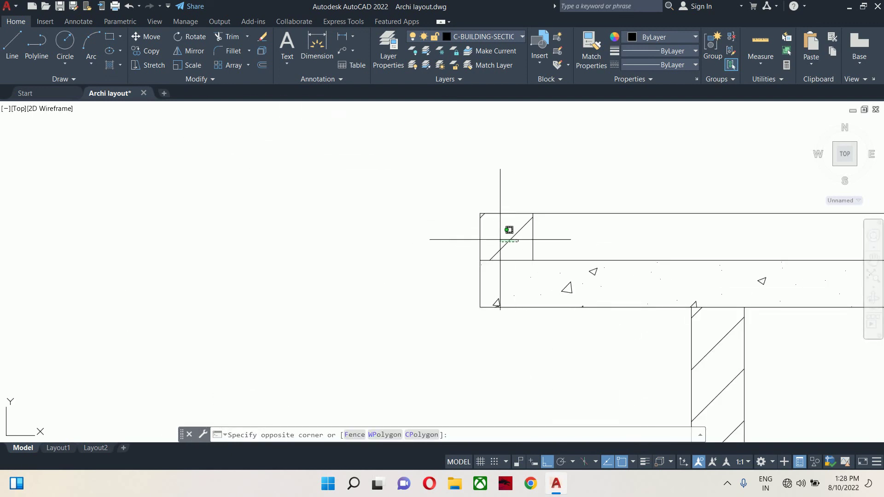
click(492, 232)
middle_drag(492, 232, 39, 203)
scroll(237, 198, down, 2)
key(Escape)
key(Escape)
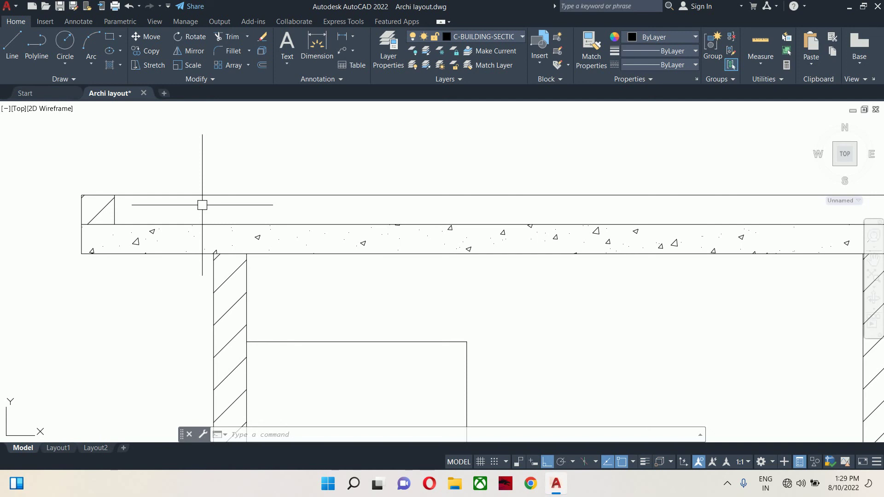
Step: Examine the rooftop cabin and the whole building section with its level labels and vertical dimensions
scroll(162, 217, down, 6)
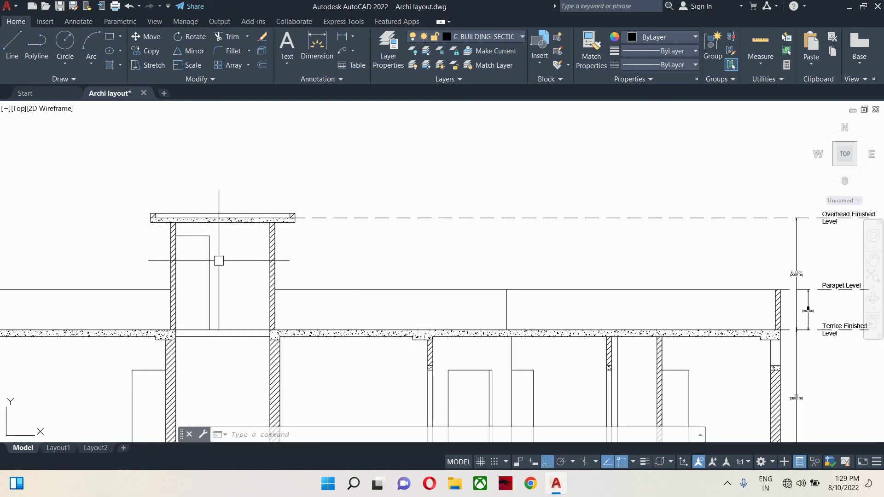
scroll(426, 293, down, 2)
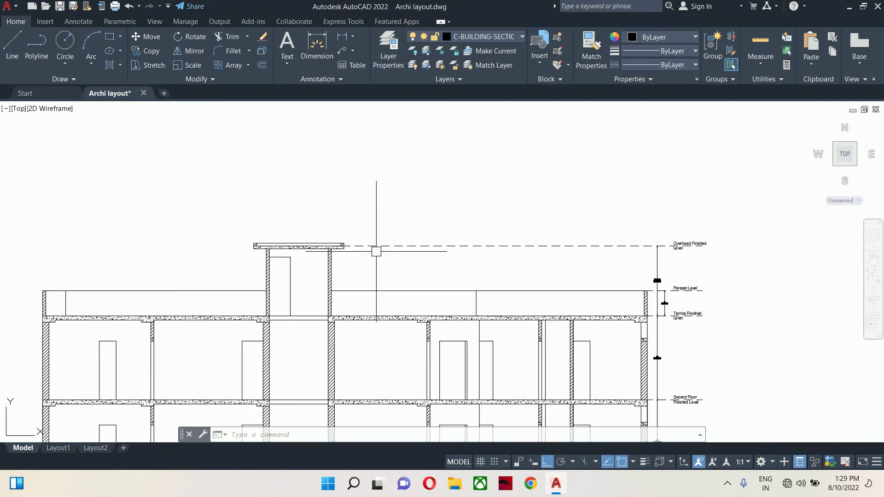
middle_drag(374, 249, 398, 264)
scroll(346, 234, down, 2)
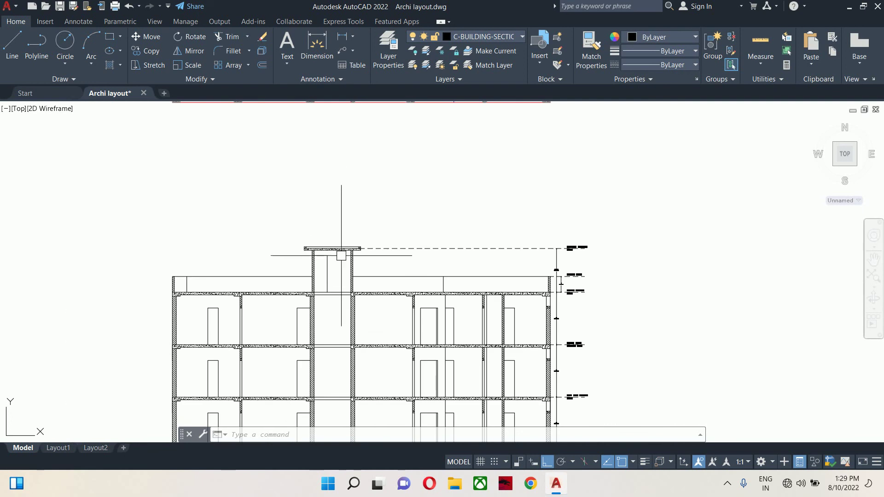
scroll(302, 272, up, 2)
scroll(405, 229, up, 4)
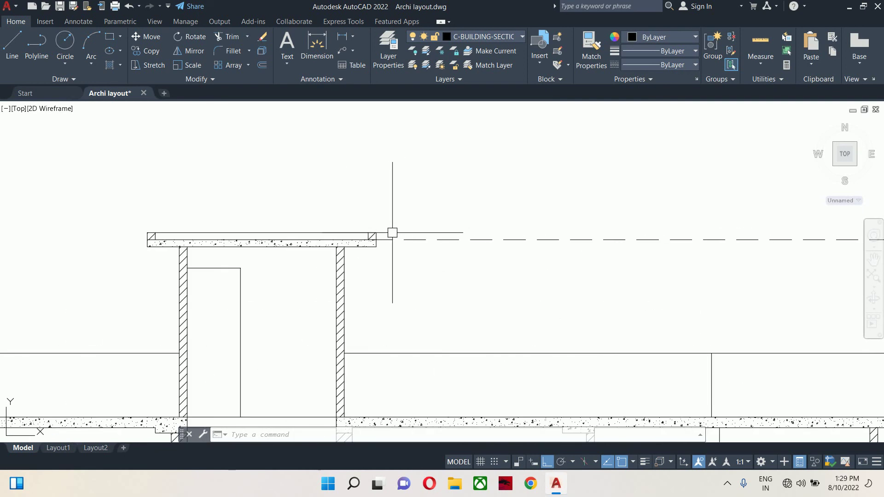
scroll(392, 233, down, 4)
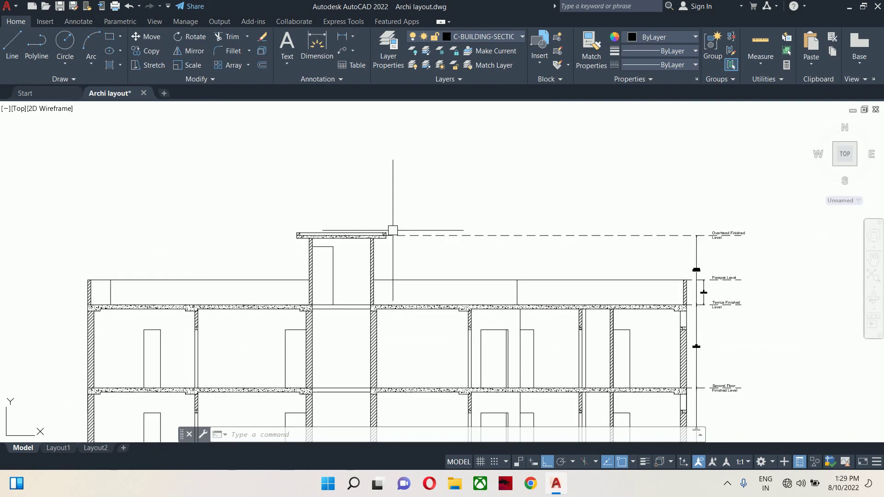
scroll(393, 230, down, 4)
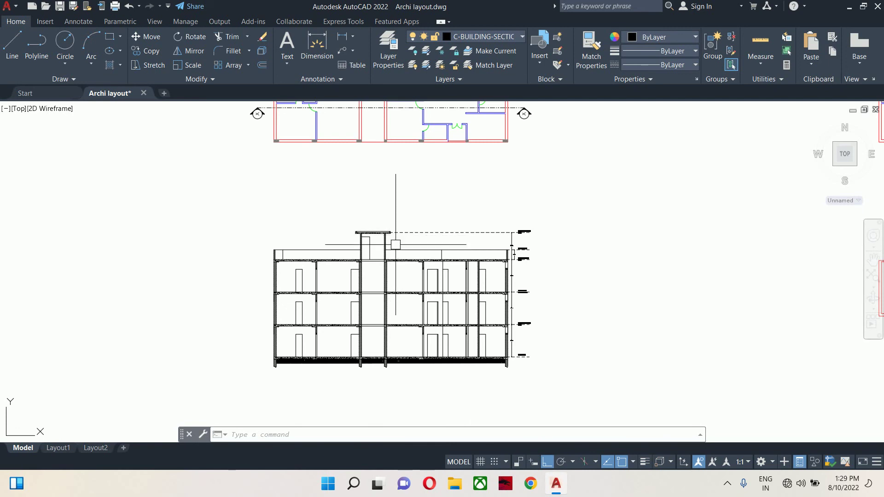
scroll(602, 278, up, 2)
middle_drag(541, 303, 634, 244)
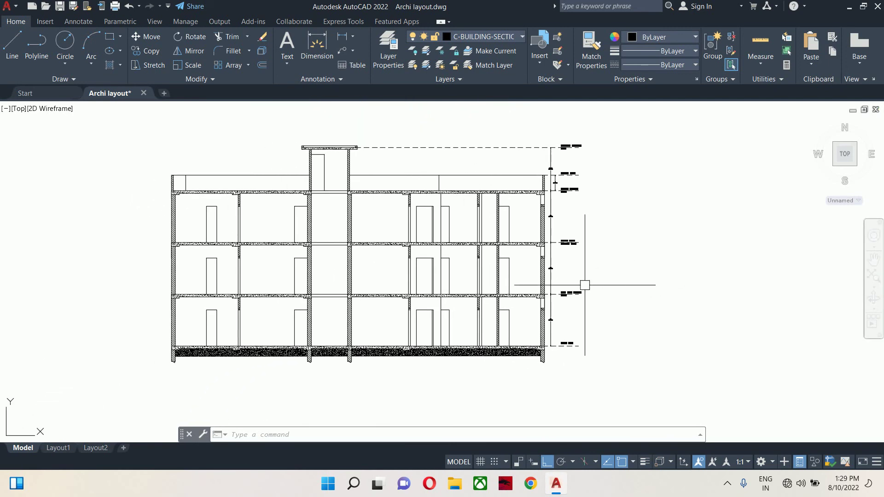
Step: Review the whole building section and its position below the floor plans
key(Escape)
key(Escape)
key(Escape)
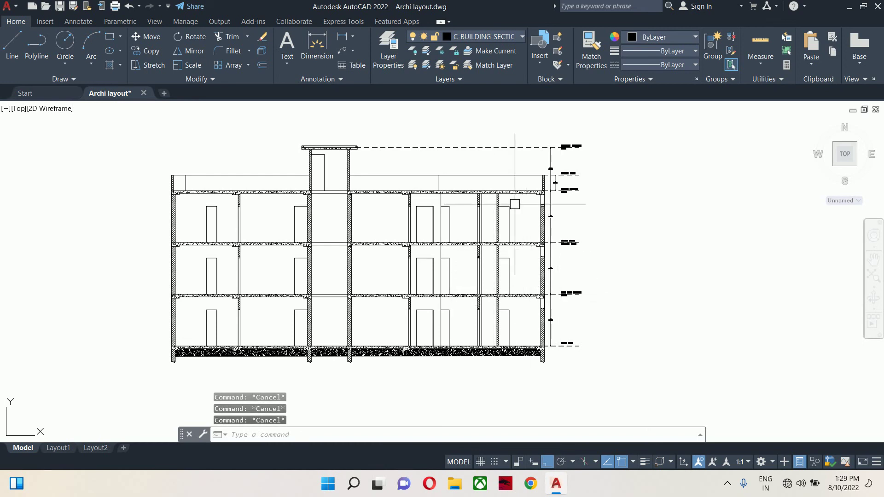
scroll(344, 207, down, 4)
scroll(344, 210, down, 2)
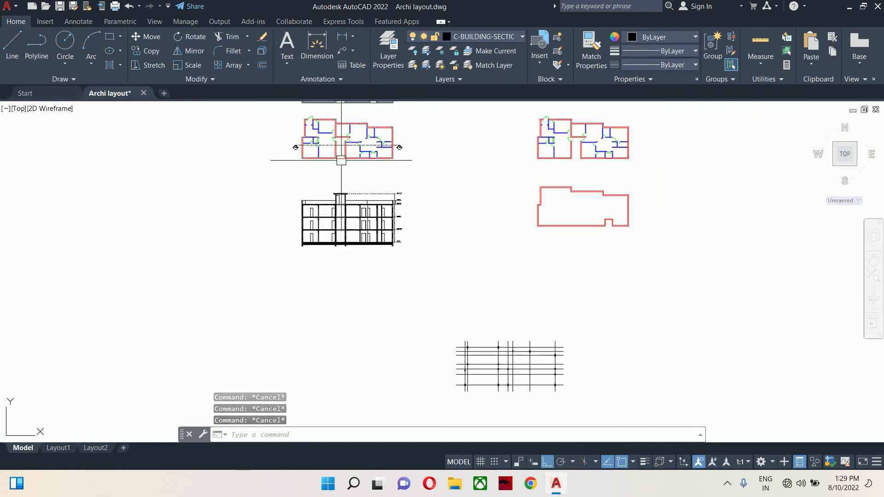
scroll(367, 271, up, 2)
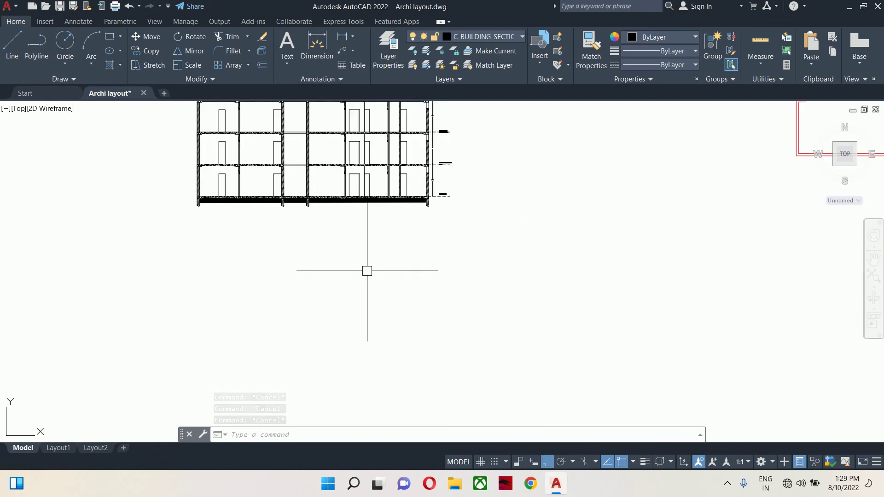
scroll(421, 322, up, 1)
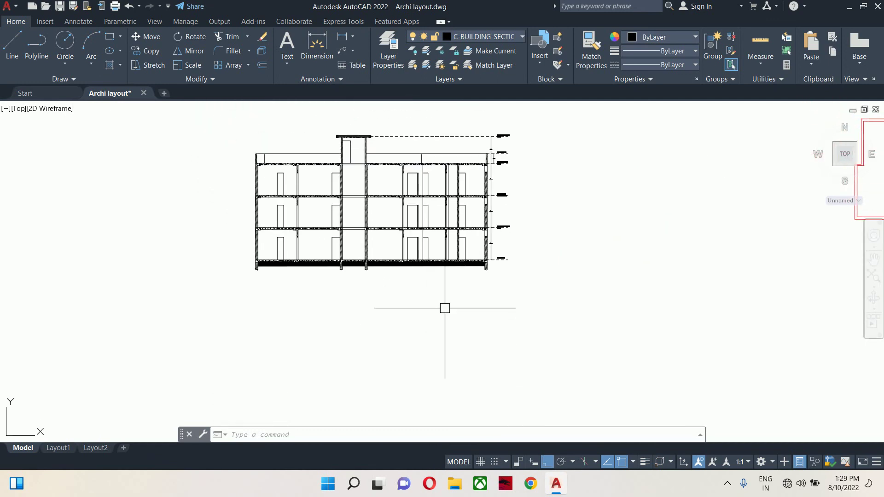
key(Escape)
key(Escape)
key(Escape)
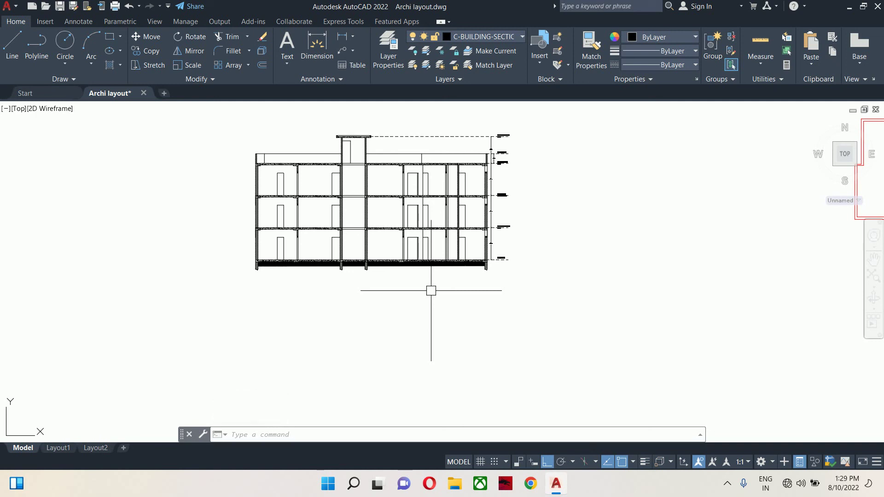
middle_drag(434, 292, 446, 312)
scroll(447, 269, up, 2)
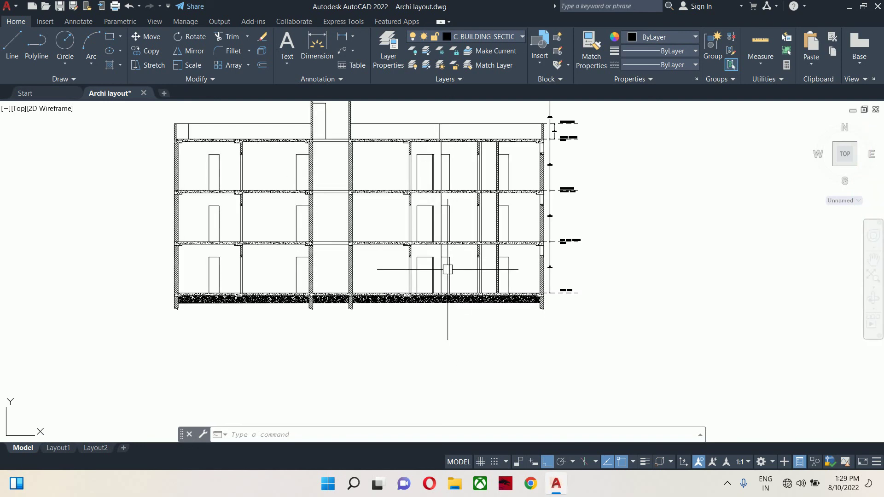
middle_drag(448, 270, 457, 318)
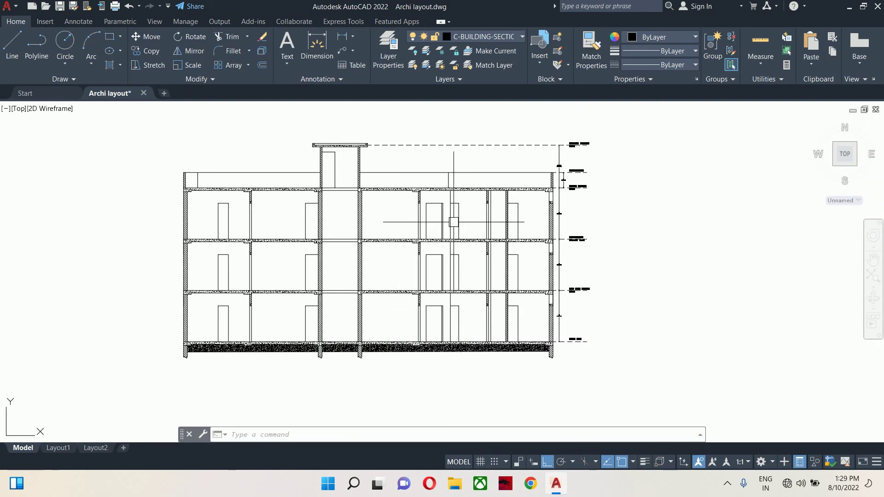
mouse_move(450, 224)
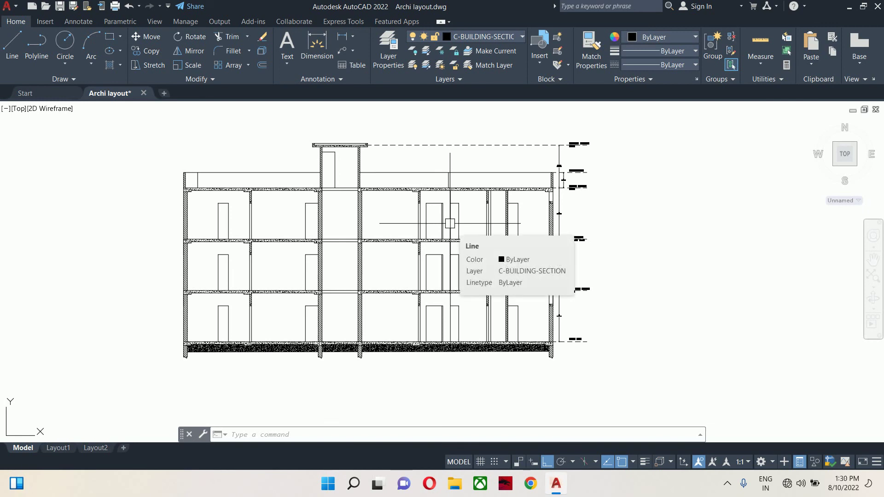
Step: Switch to the clean-screen display with the full building section filling the drawing area
scroll(396, 258, up, 2)
middle_drag(386, 267, 393, 282)
key(ctrl+0)
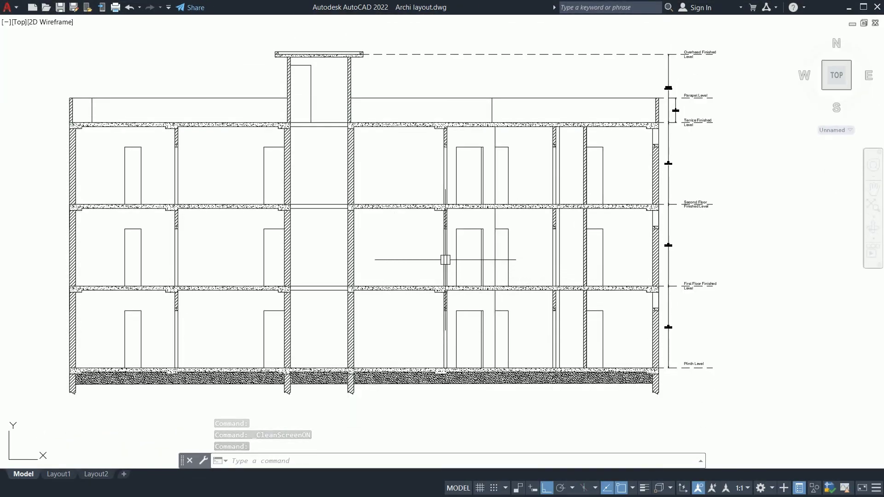
middle_drag(421, 259, 448, 269)
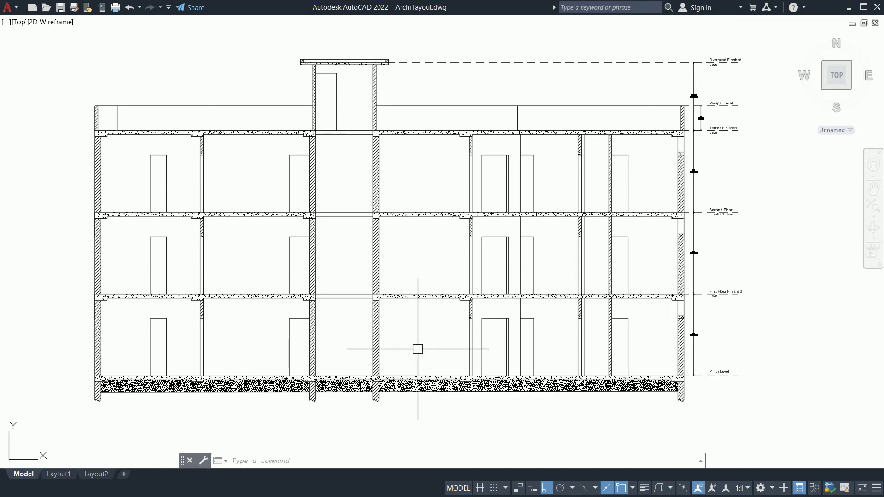
Step: Inspect the section's slabs, walls, doors and level labels against the floor plan with the section line above
scroll(417, 318, down, 5)
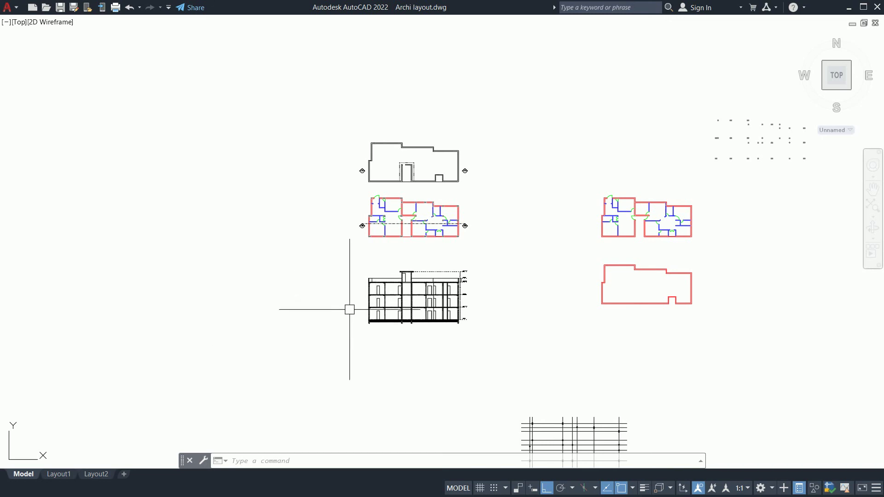
scroll(378, 303, up, 4)
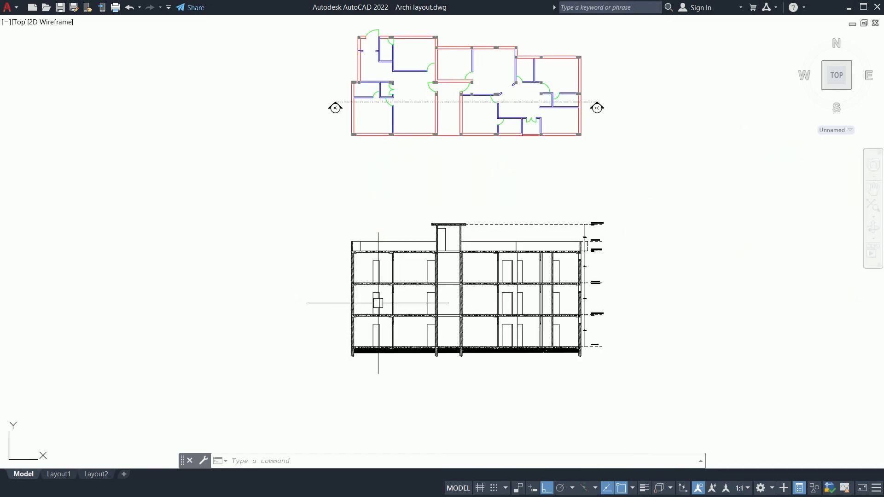
scroll(379, 303, up, 4)
mouse_move(376, 302)
middle_down()
mouse_move(346, 257)
mouse_move(237, 259)
middle_up()
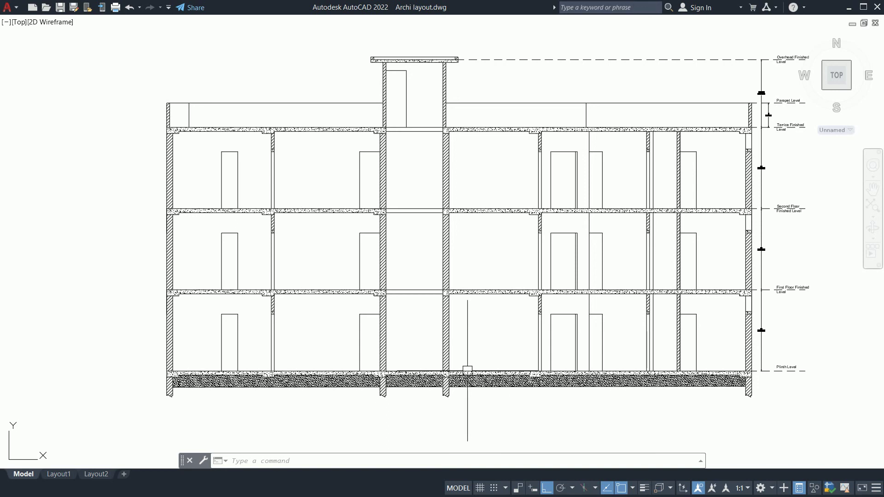
scroll(461, 366, down, 2)
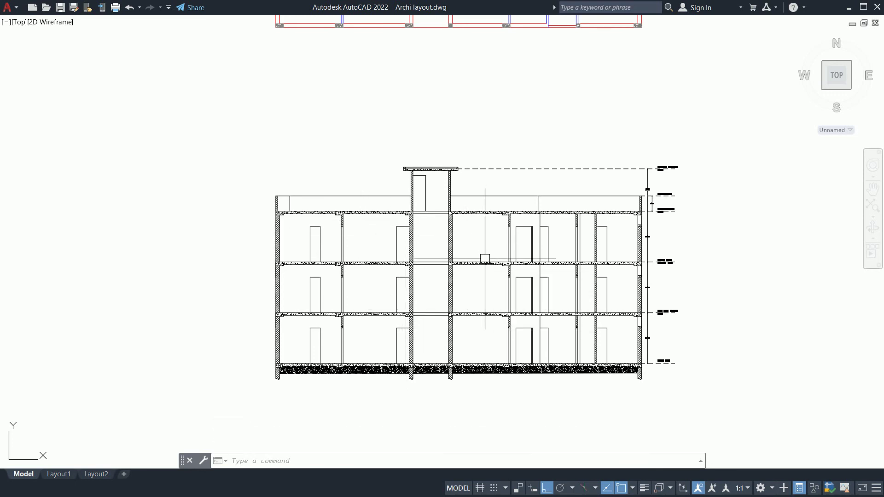
scroll(635, 334, up, 2)
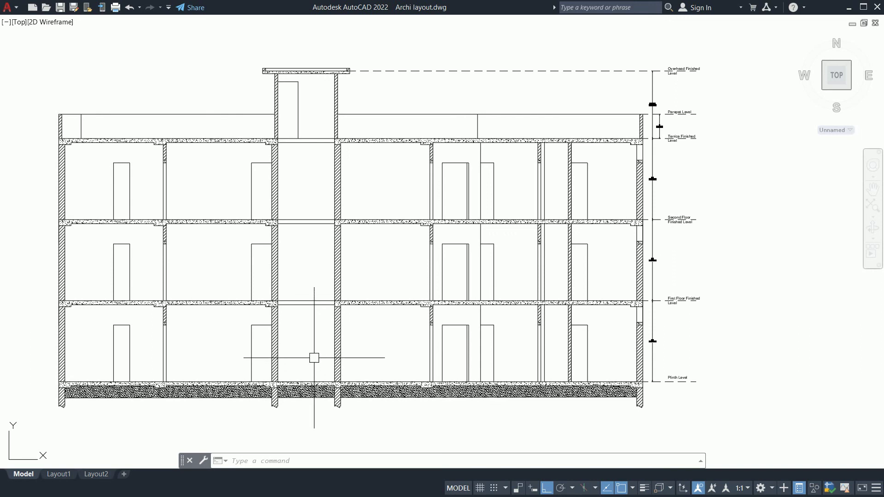
scroll(316, 369, down, 4)
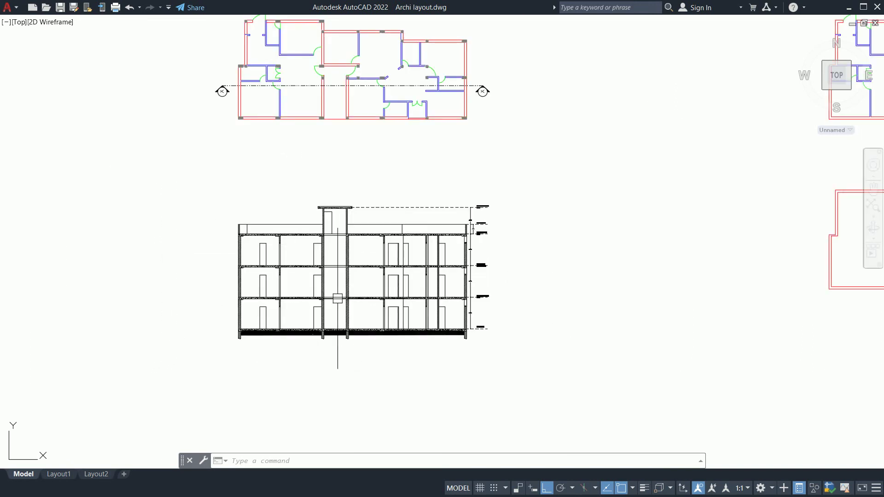
scroll(332, 254, up, 2)
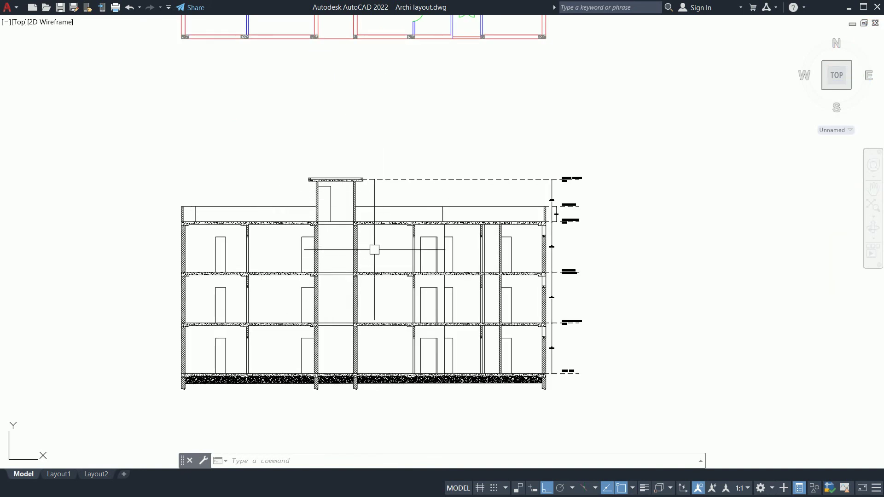
scroll(371, 254, up, 2)
middle_drag(371, 255, 381, 199)
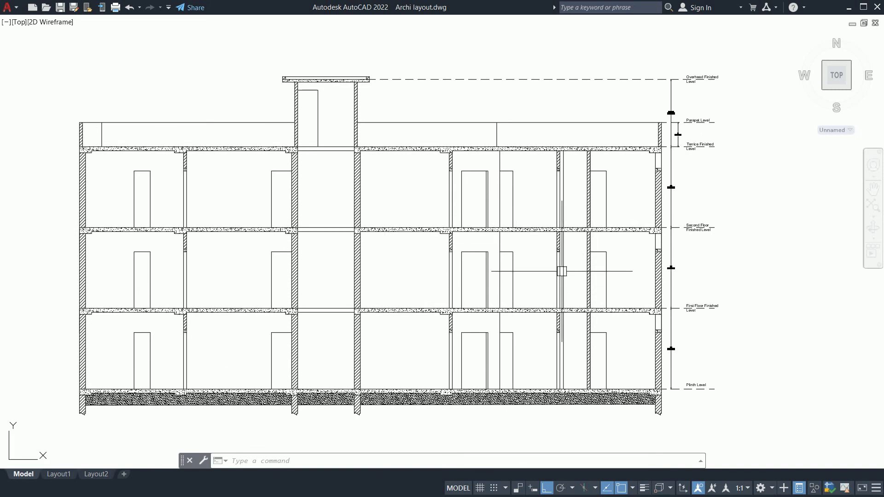
Step: Check the ISO-25 and Standard dimension styles and Standard's text settings, and make Standard the current style
text(d)
key(Return)
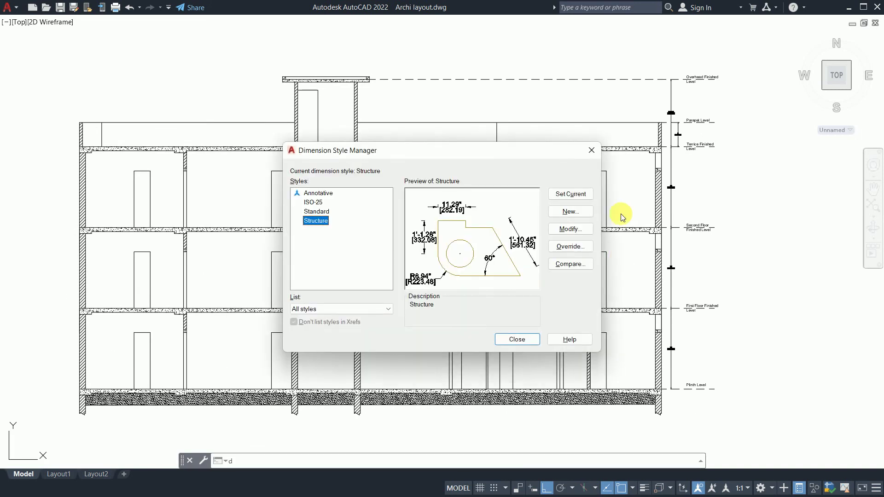
click(314, 203)
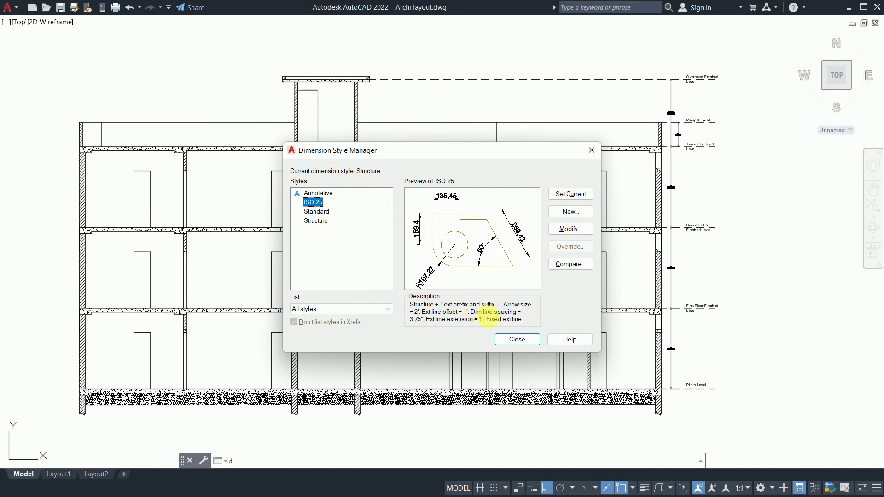
click(316, 211)
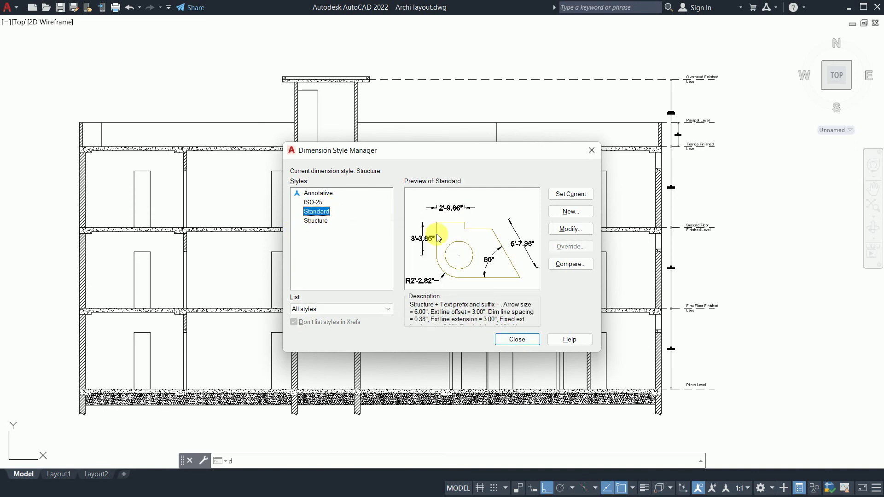
click(571, 229)
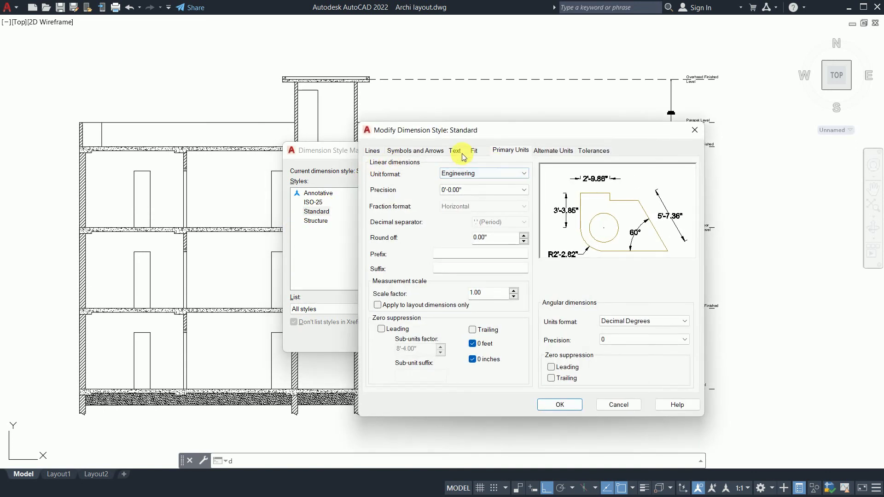
click(455, 151)
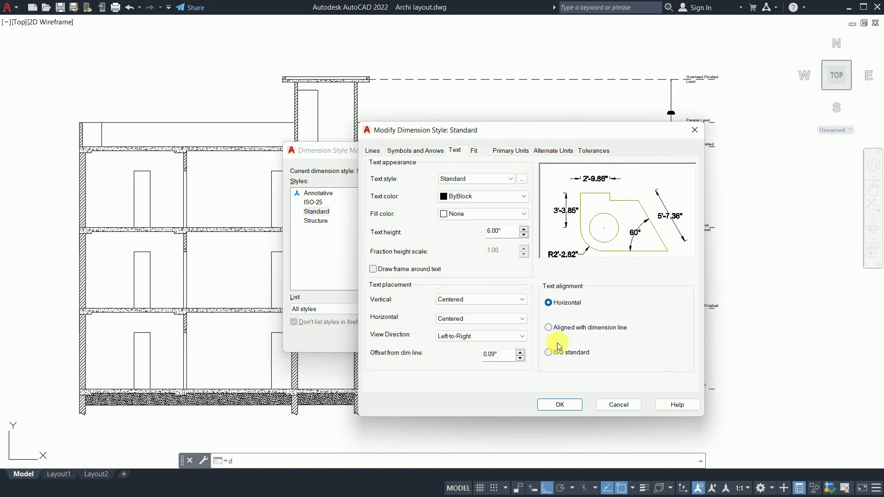
click(560, 404)
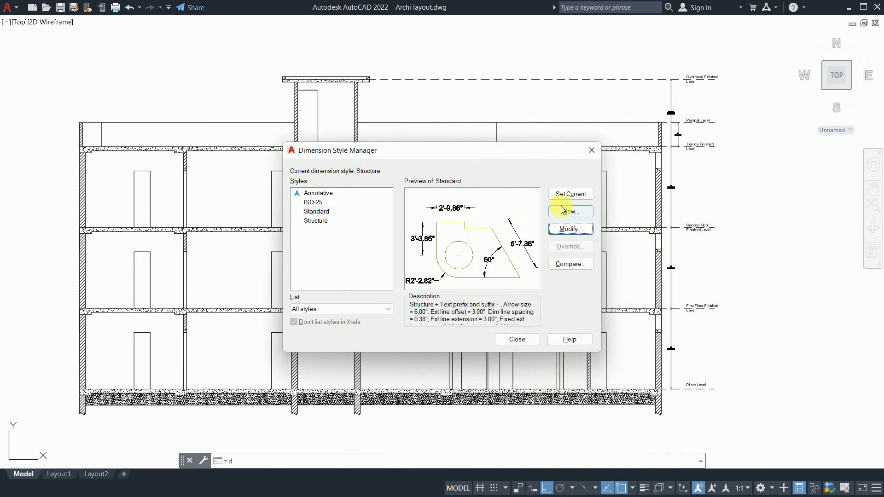
click(571, 194)
click(518, 339)
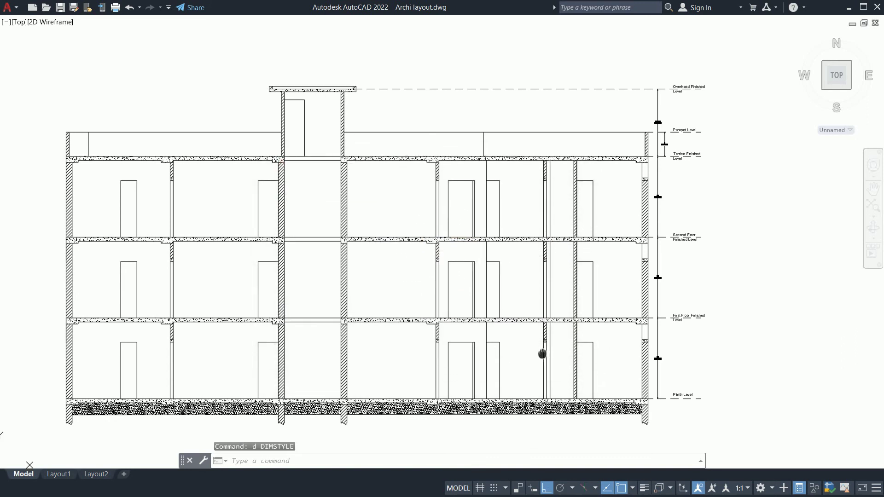
Step: Place a vertical sample linear dimension of about 5'-4.19" in the empty space to the right of the section
scroll(543, 355, up, 2)
text(dli)
key(Return)
click(763, 303)
click(762, 353)
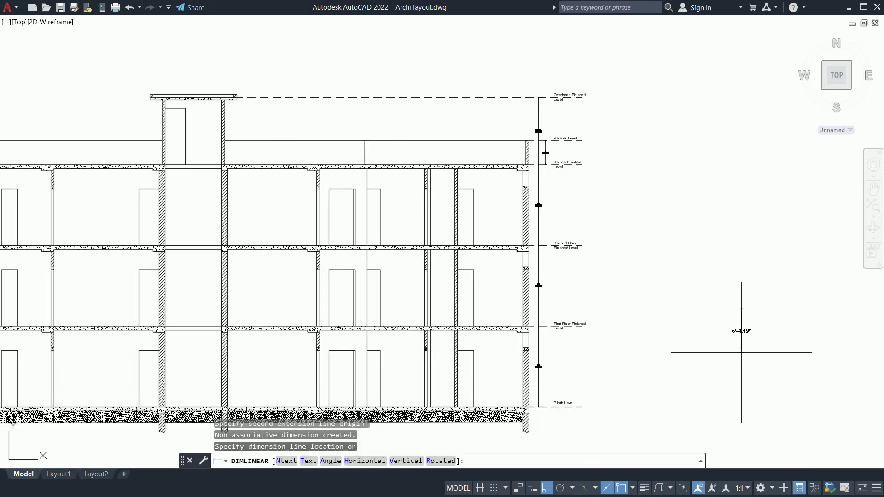
click(718, 349)
key(Escape)
key(Escape)
Step: Match the sample dimension's properties onto the three storey dimensions, the rooftop cabin dimension and the parapet dimension
text(ma)
key(Return)
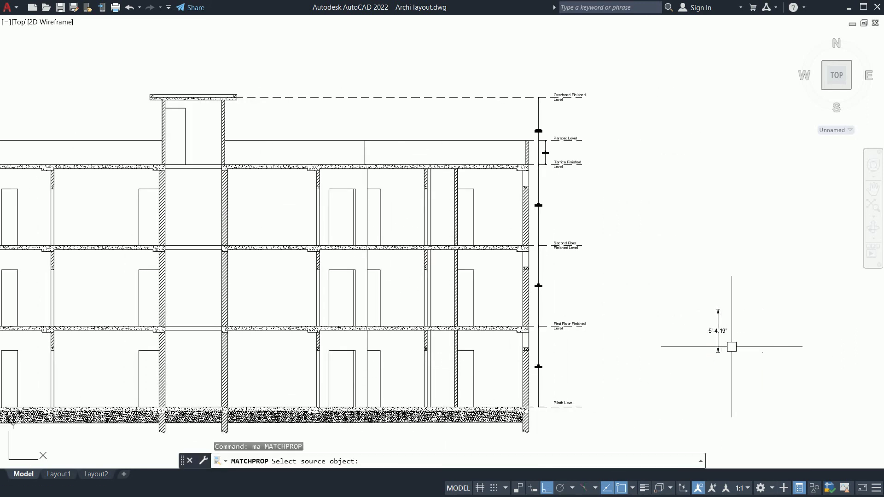
click(720, 335)
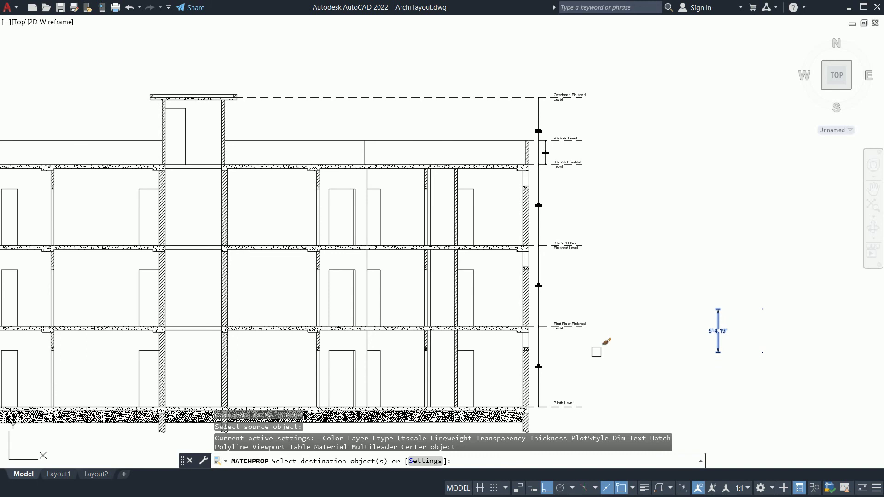
click(537, 368)
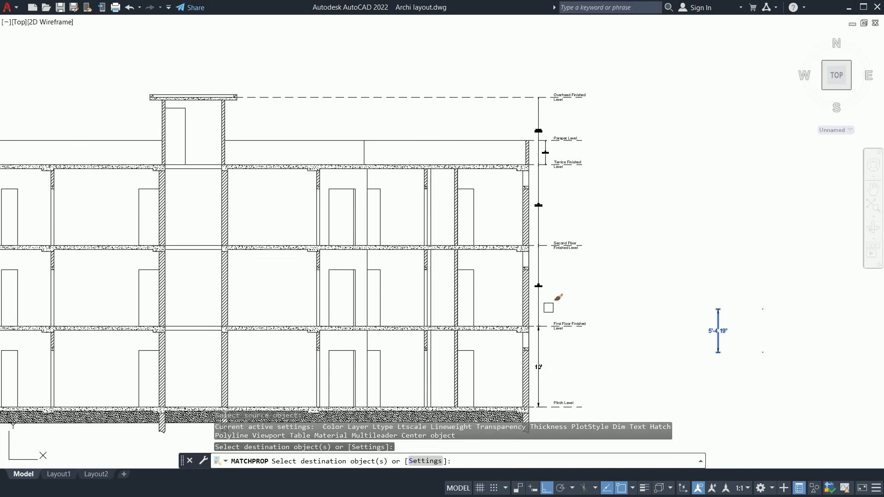
click(542, 280)
click(539, 215)
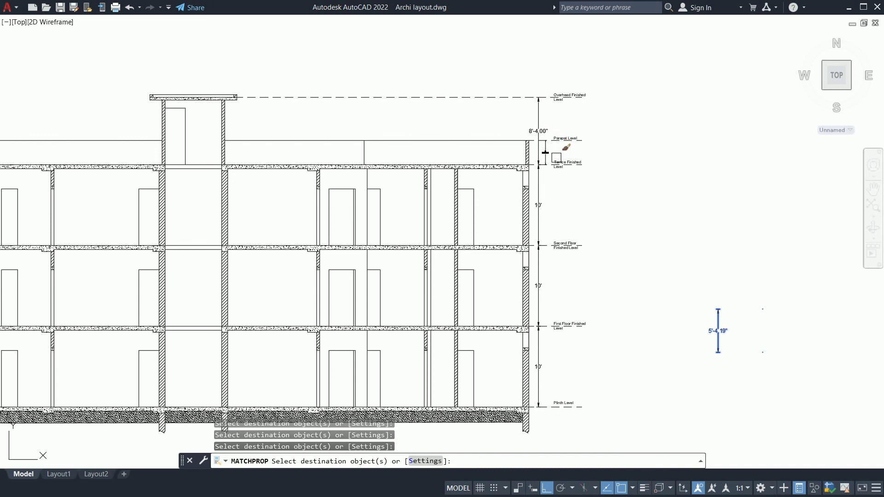
scroll(544, 155, up, 2)
key(Escape)
key(Escape)
key(Escape)
key(Escape)
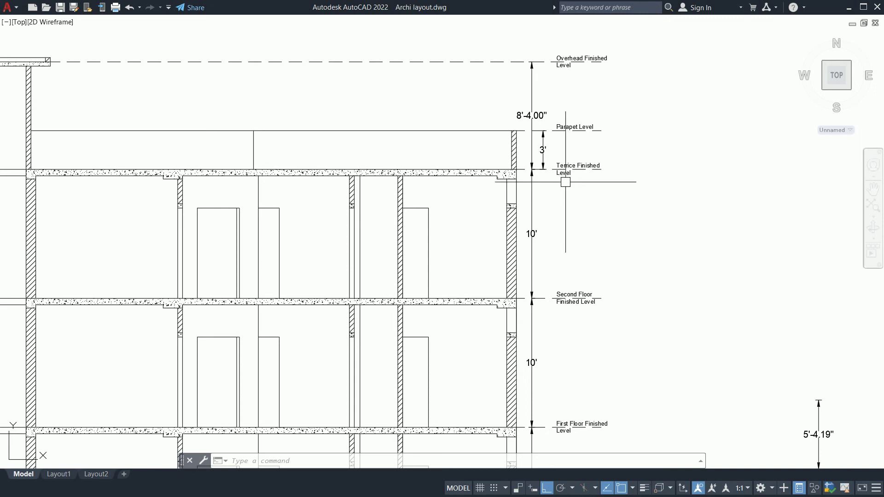
Step: Delete the sample dimension beside the building section
scroll(553, 158, down, 4)
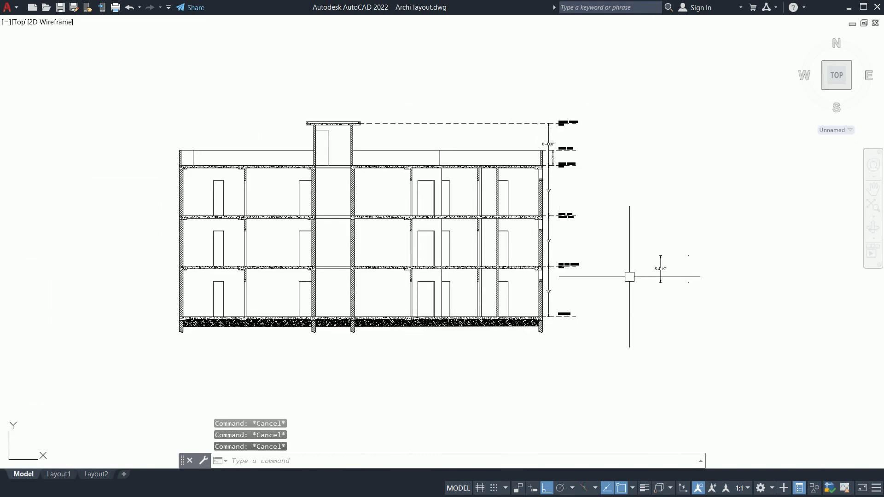
click(661, 272)
key(Delete)
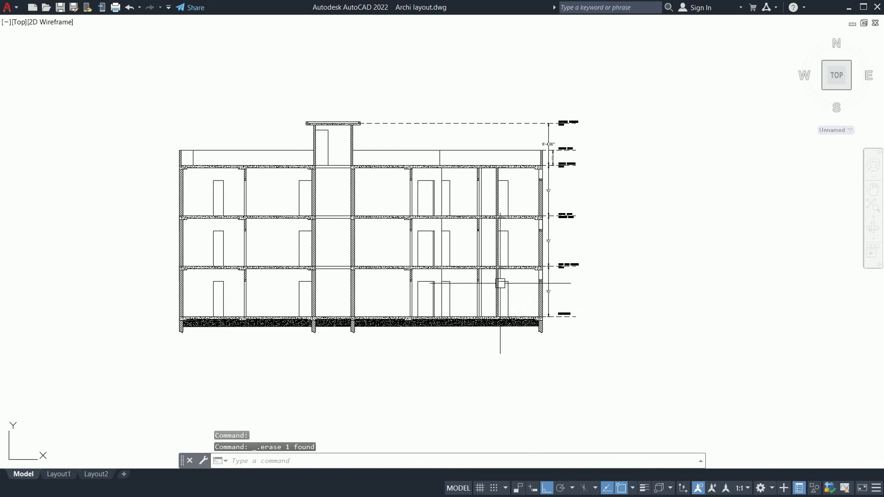
Step: Draw a horizontal line from the lower right corner of the plinth filling through the outer wall, out below the Plinth Level line
scroll(529, 322, up, 6)
key(Escape)
key(Escape)
key(Escape)
text(l)
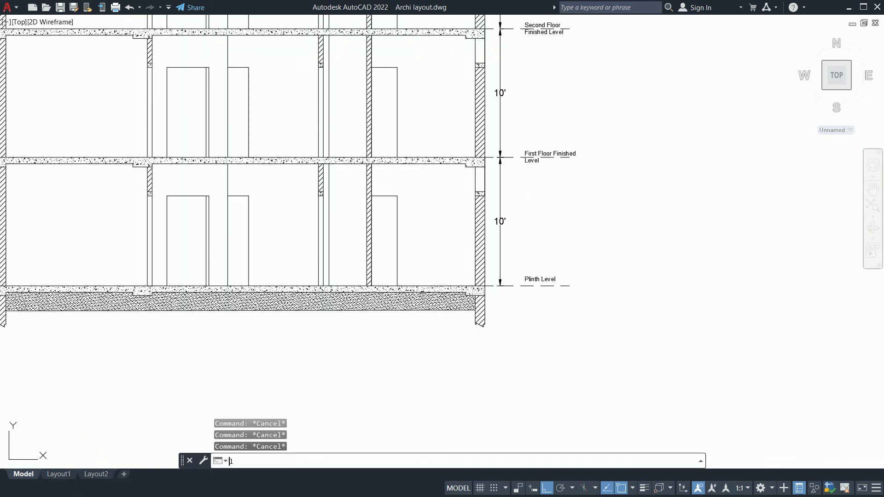
key(Return)
scroll(477, 295, up, 2)
click(472, 313)
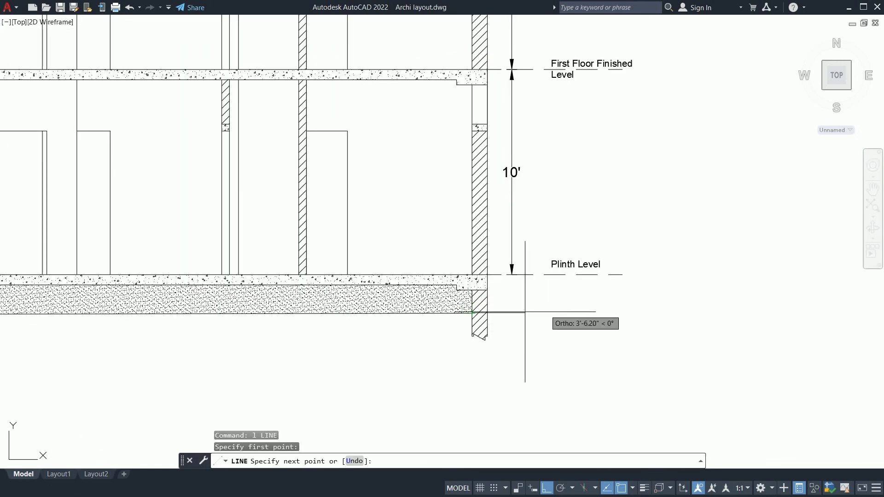
click(614, 313)
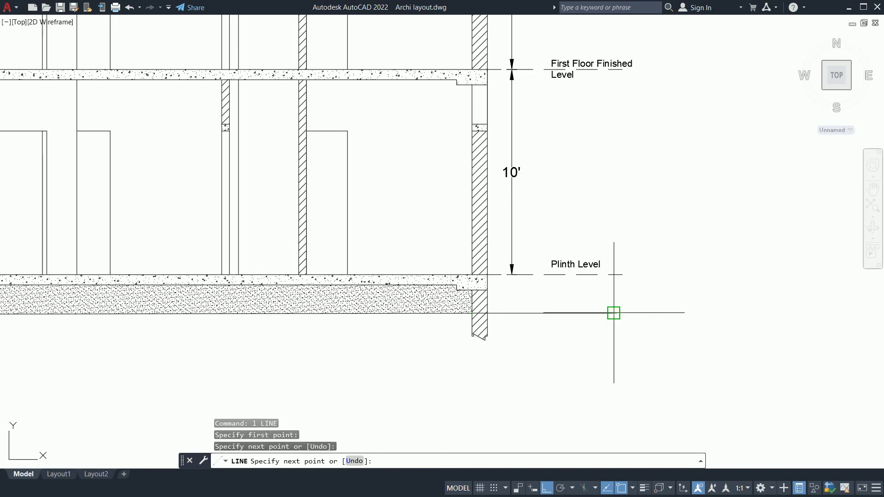
key(Escape)
key(Escape)
Step: Match the properties of the dashed Plinth Level line onto the new line below it
text(ma)
key(Return)
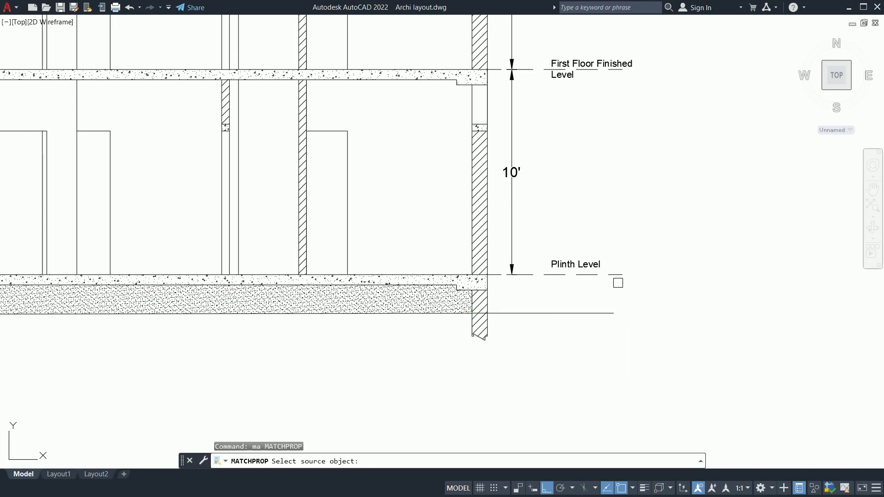
click(618, 275)
click(598, 312)
key(Escape)
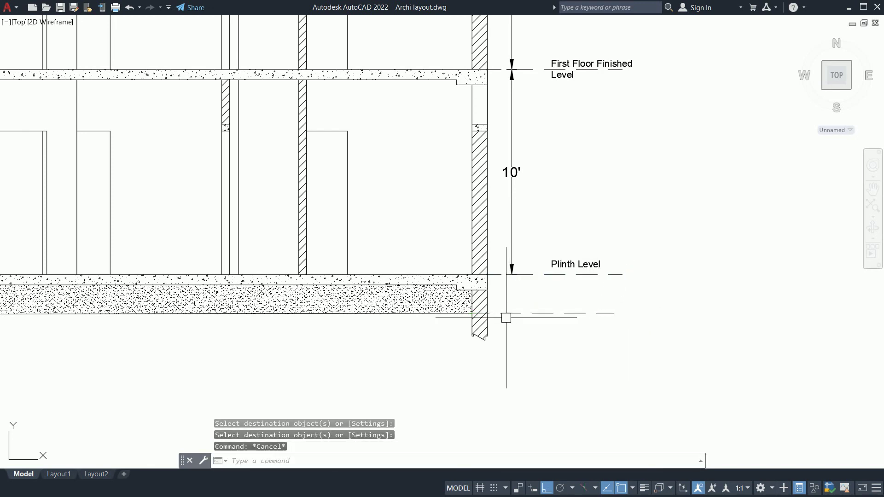
key(Escape)
key(Escape)
Step: Trim the part of the new dashed line that crosses the outer wall, using the wall's outer face as the cutting edge
scroll(500, 317, up, 6)
key(Return)
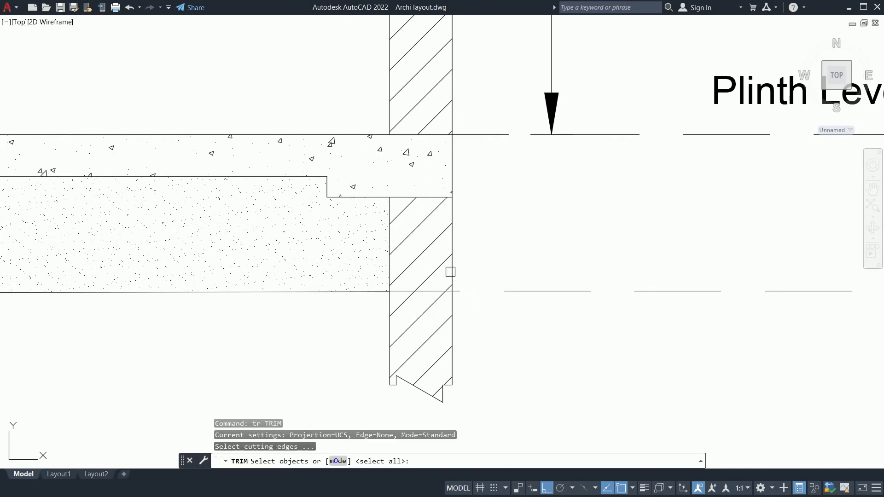
click(452, 272)
key(Return)
scroll(442, 286, up, 3)
key(Escape)
key(Escape)
scroll(438, 293, down, 3)
scroll(442, 295, down, 5)
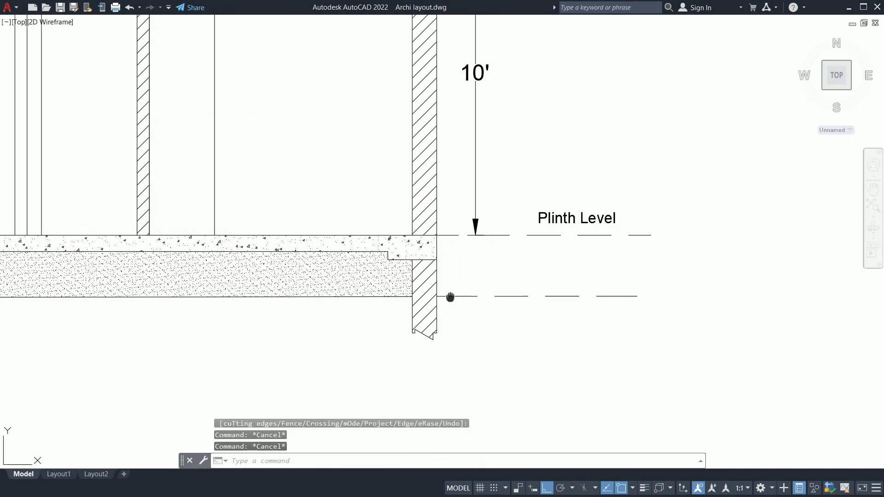
middle_drag(450, 297, 444, 302)
key(Escape)
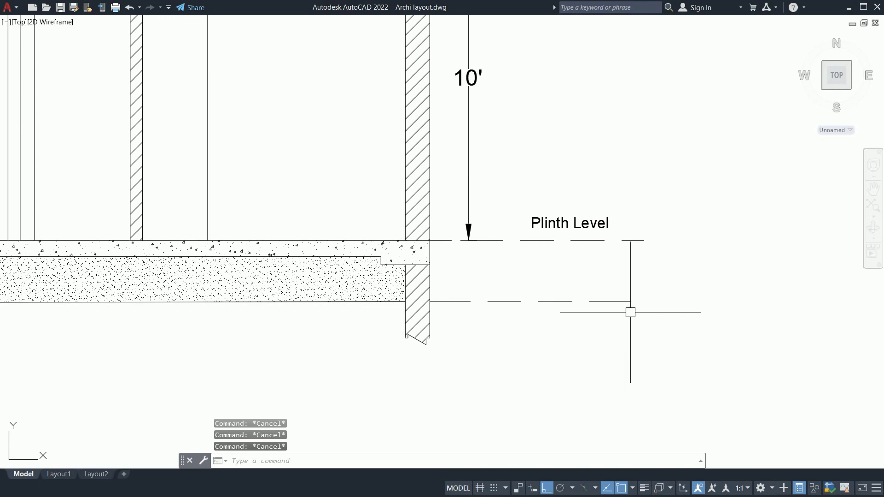
Step: Shorten the outer end of the dashed Plinth Level line slightly, keeping it horizontal
click(644, 233)
click(637, 247)
click(644, 240)
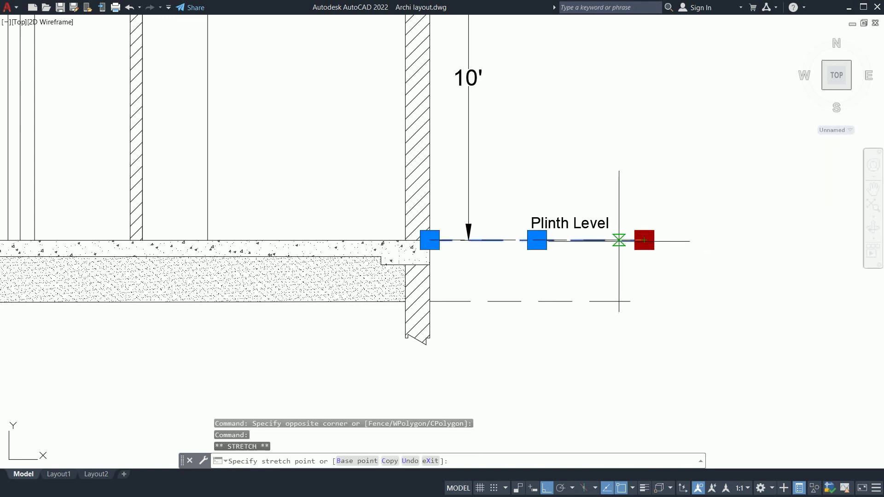
key(Escape)
key(Escape)
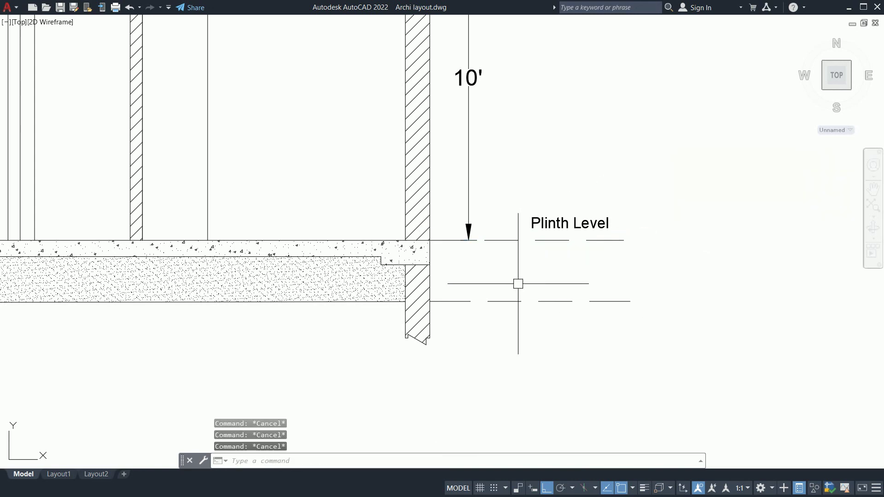
Step: Copy the Plinth Level label straight down so it sits above the lower dashed line
text(co)
key(Return)
click(546, 230)
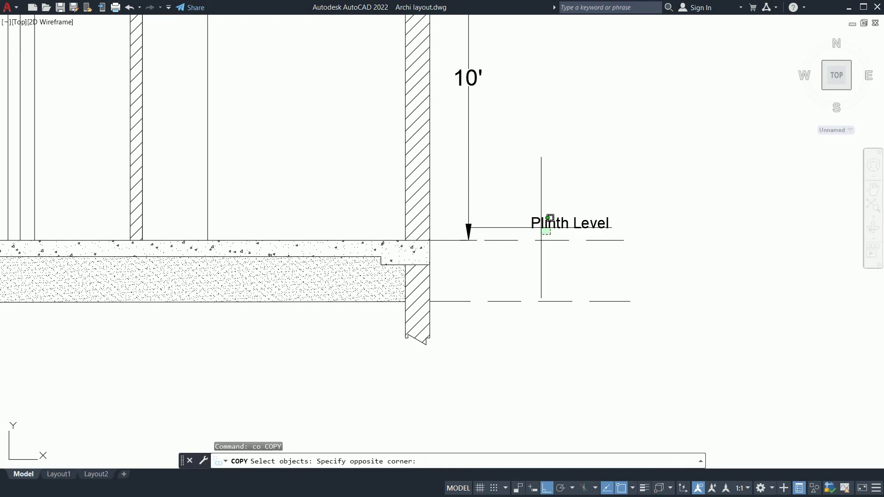
key(Return)
click(704, 248)
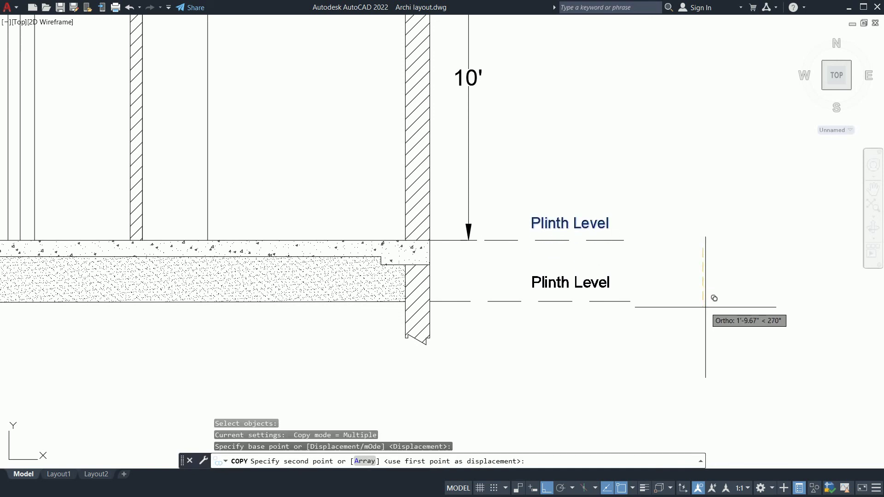
click(705, 302)
key(Escape)
Step: Change the copied label's text to "Road Level"
double_click(573, 282)
drag(570, 282, 396, 291)
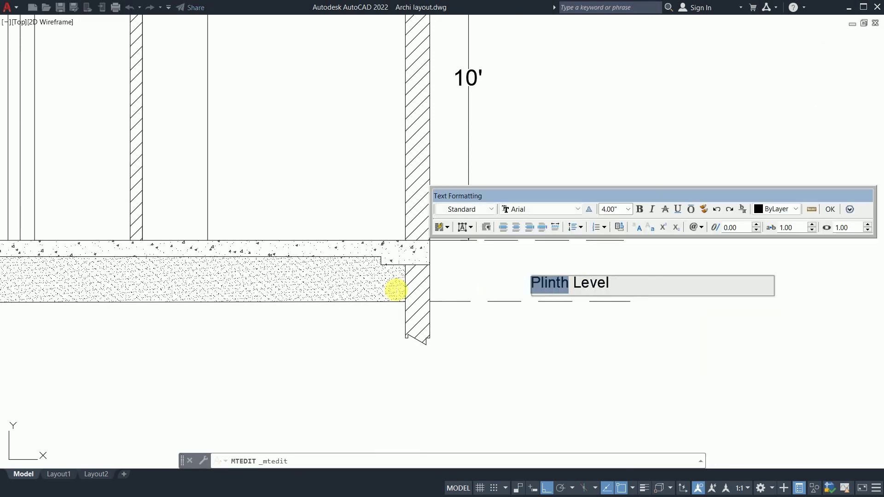
text(Road)
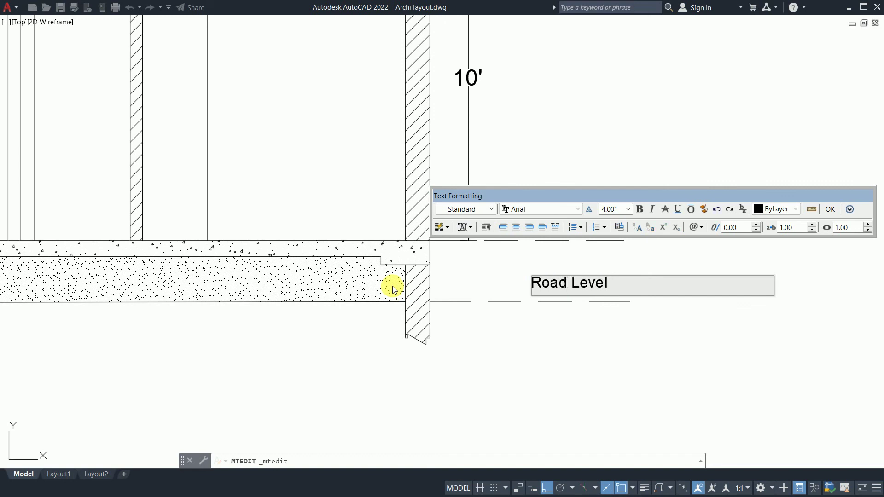
key(Escape)
key(Escape)
key(Escape)
Step: Add a vertical linear dimension between the plinth level and road level lines, aligned with the 10' storey dimension above
text(dli)
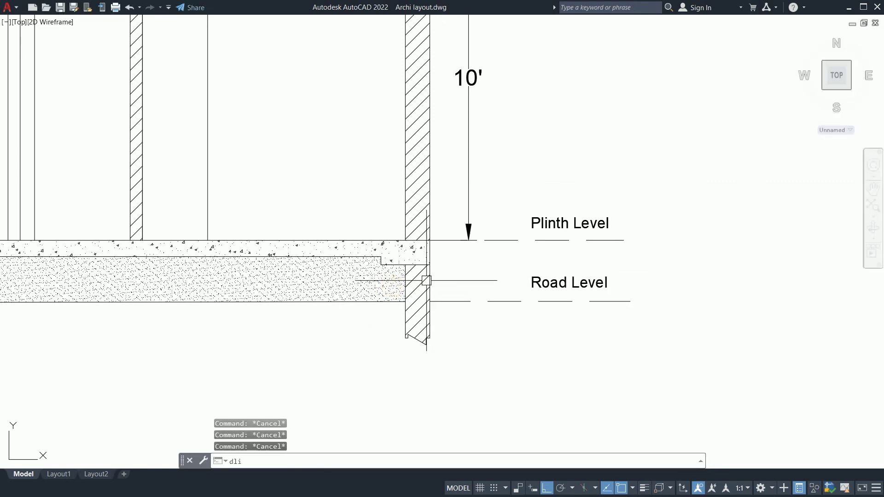
key(Return)
click(430, 240)
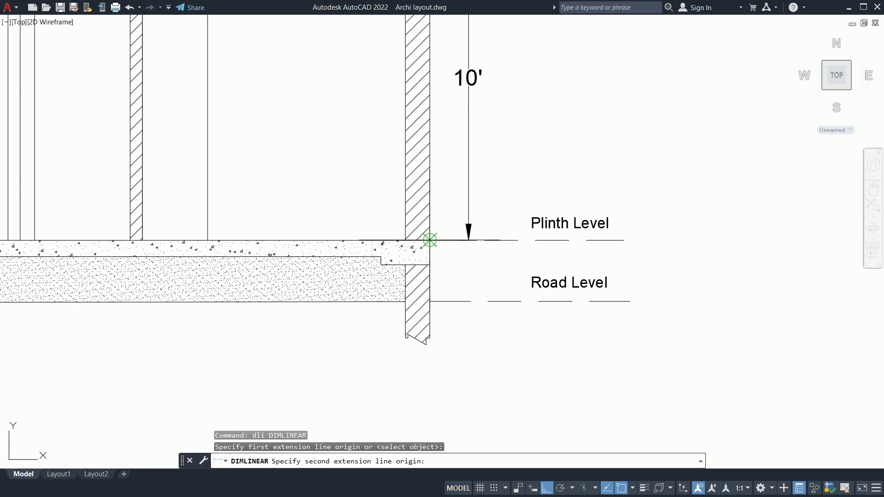
click(430, 302)
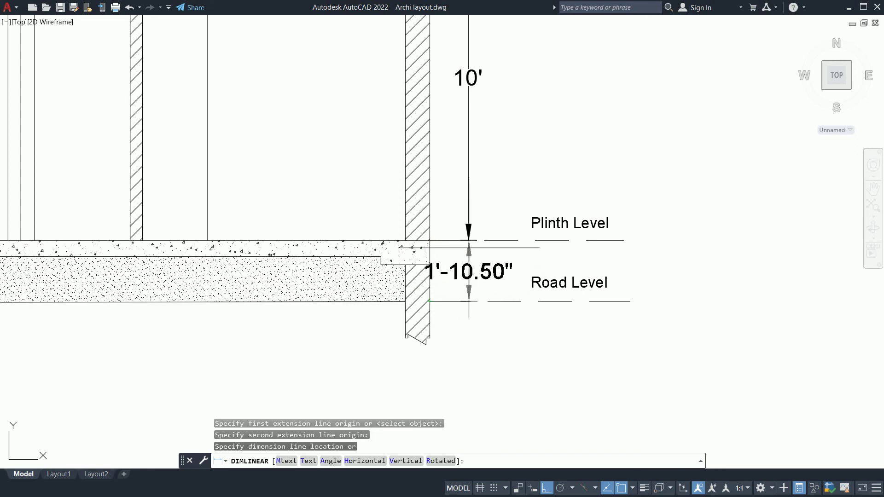
click(469, 240)
key(Escape)
key(Escape)
key(Escape)
scroll(455, 277, up, 2)
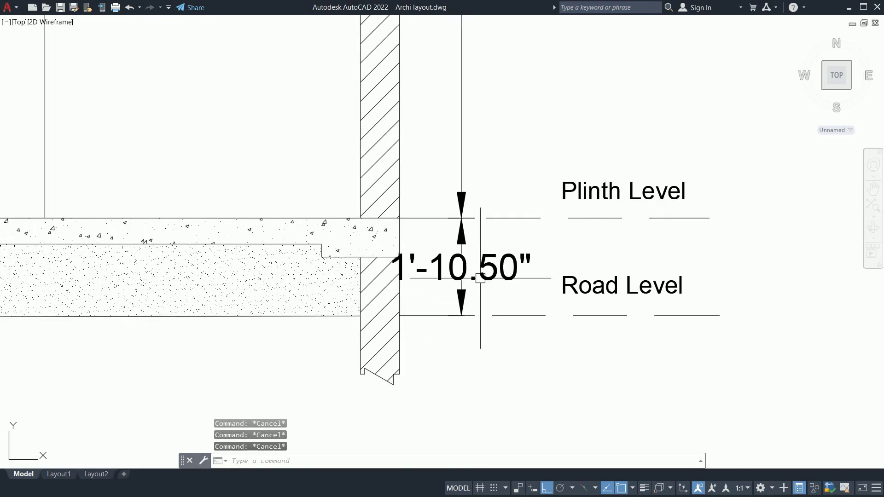
Step: Move the Road Level label and its dashed line straight up by 0.5"
scroll(522, 278, down, 2)
text(m)
key(Return)
click(622, 310)
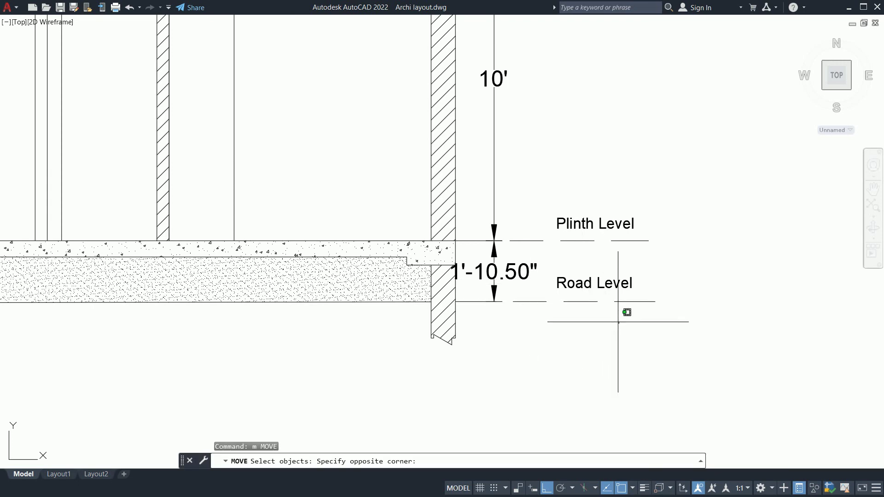
click(587, 276)
key(Return)
click(575, 356)
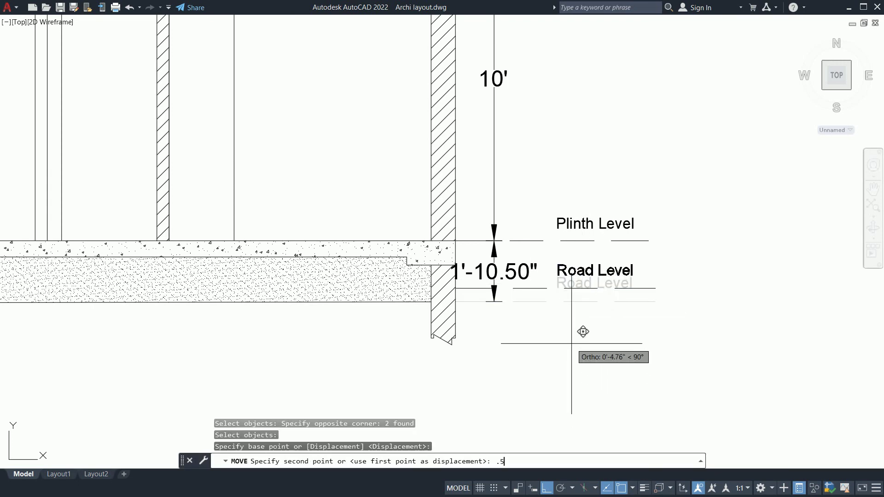
text(.5)
key(Return)
Step: Move the Road Level label and its dashed line a further 6" straight up
click(614, 311)
click(570, 276)
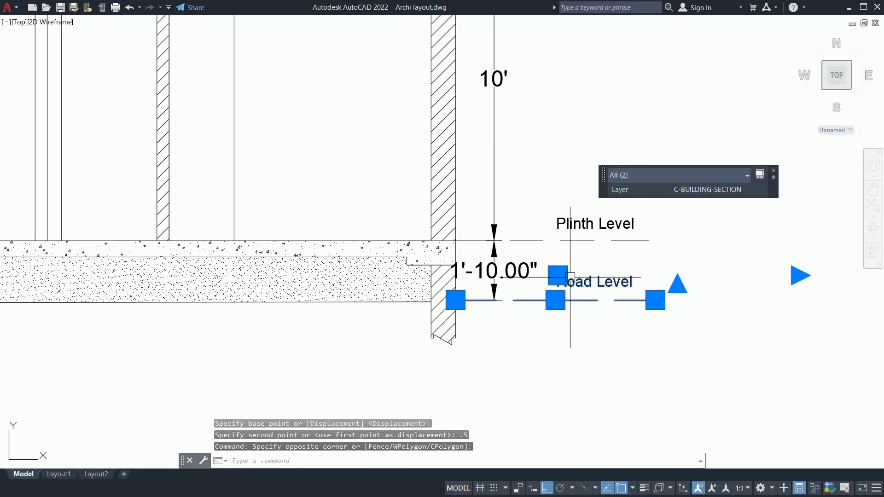
text(m)
key(Return)
click(574, 358)
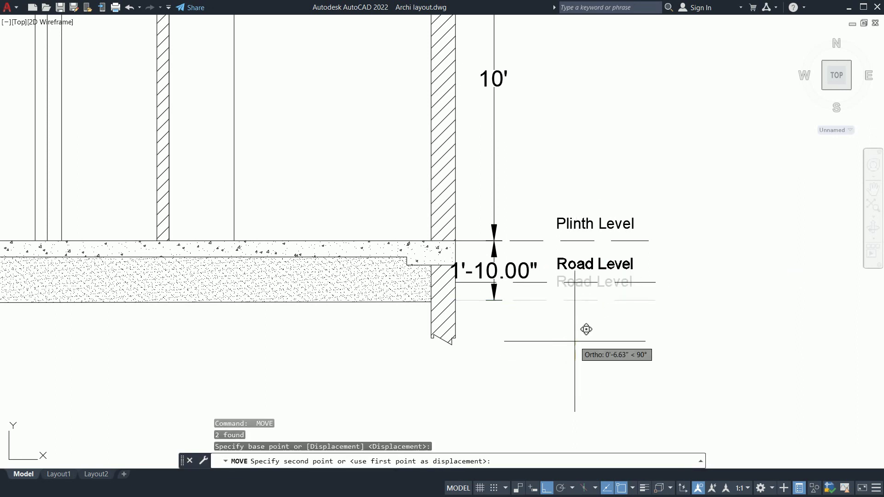
key(Return)
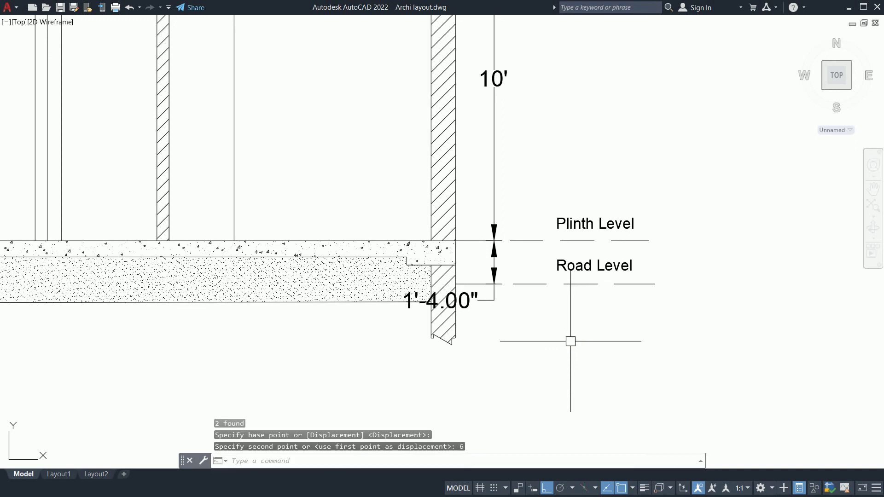
key(Escape)
Step: Move the Road Level label and its dashed line back down by 2"
text(m)
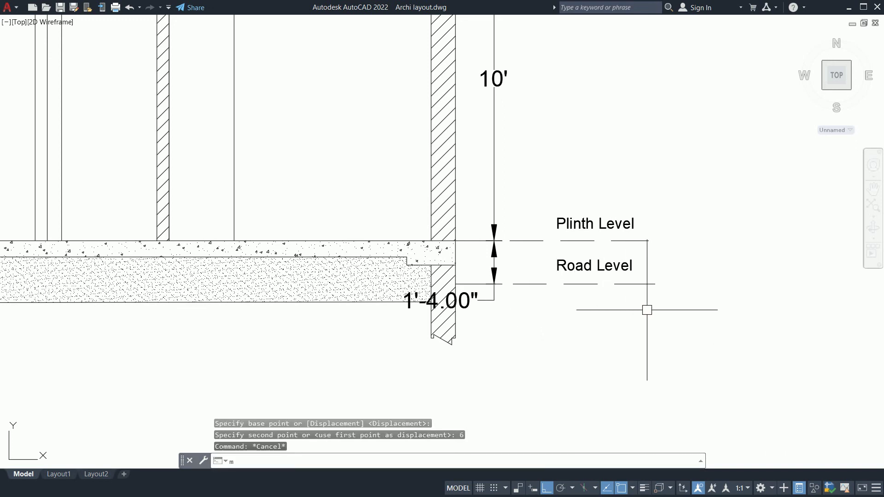
key(Return)
click(604, 302)
click(555, 259)
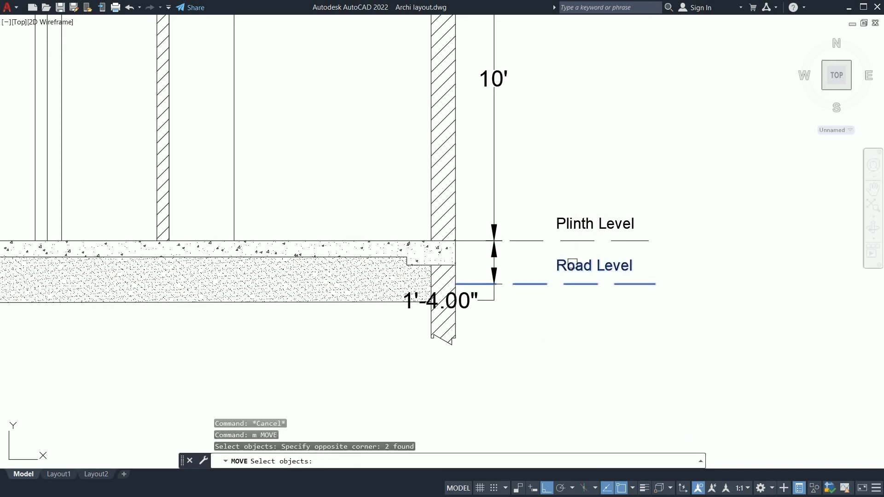
key(Return)
click(562, 315)
text(2)
key(Return)
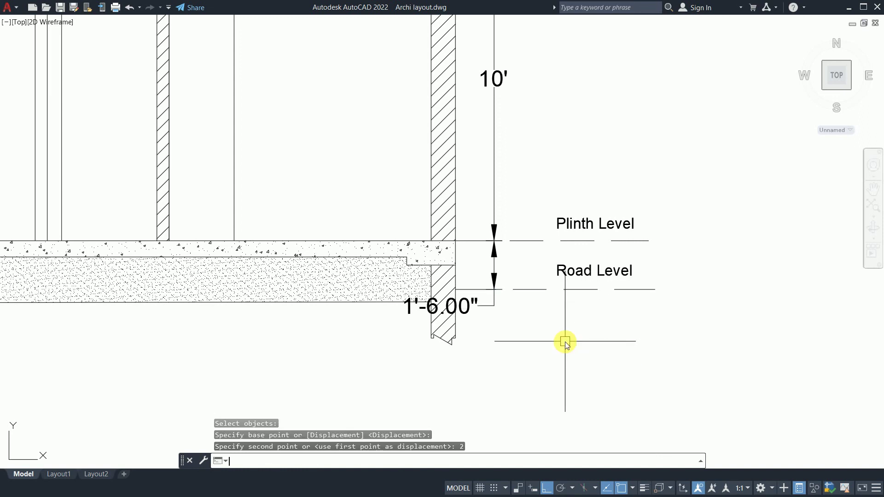
key(Escape)
key(Escape)
Step: Stretch the lower end of the plinth-to-road dimension down to the corner of its text leader, making it 2'
click(491, 307)
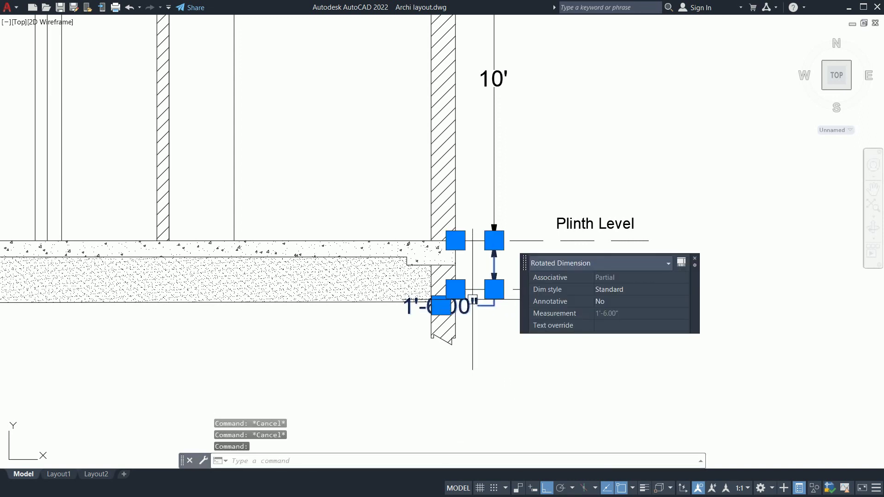
click(455, 289)
click(493, 306)
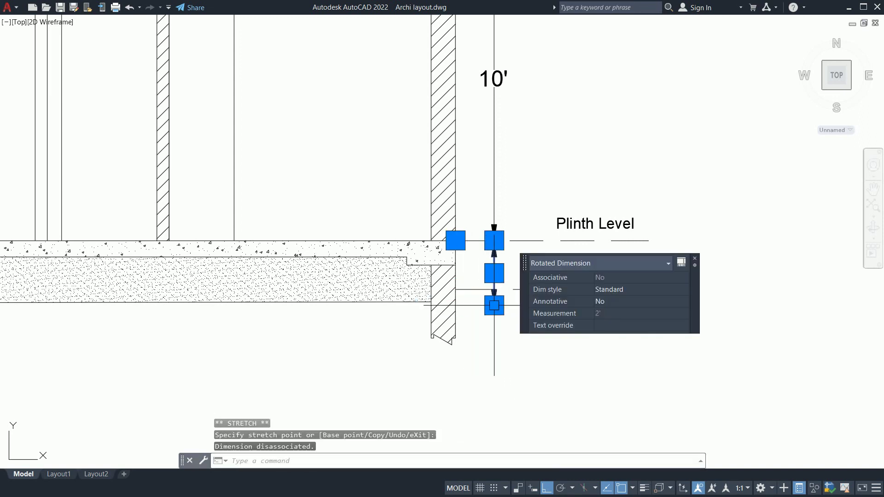
key(Escape)
key(Escape)
Step: Stretch the lower end of the plinth-to-road dimension up onto the Road Level line so it spans 1'-6"
scroll(520, 296, up, 2)
click(503, 302)
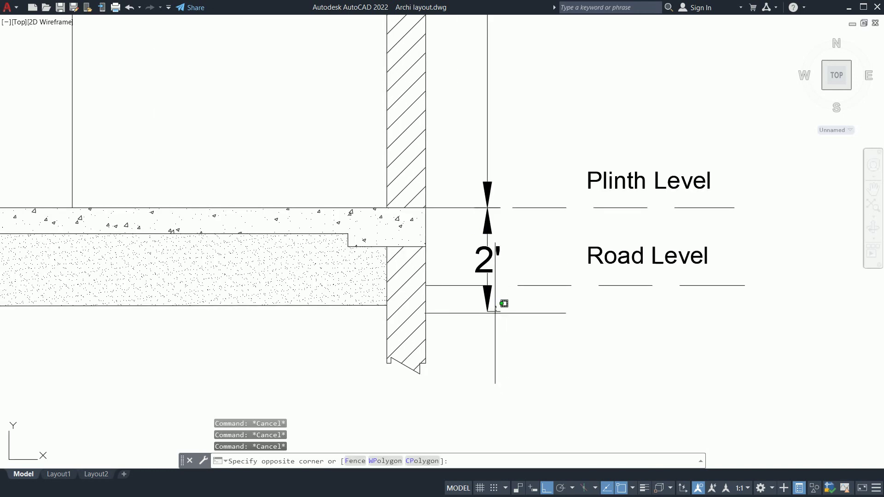
click(488, 309)
middle_drag(488, 309, 481, 327)
click(481, 326)
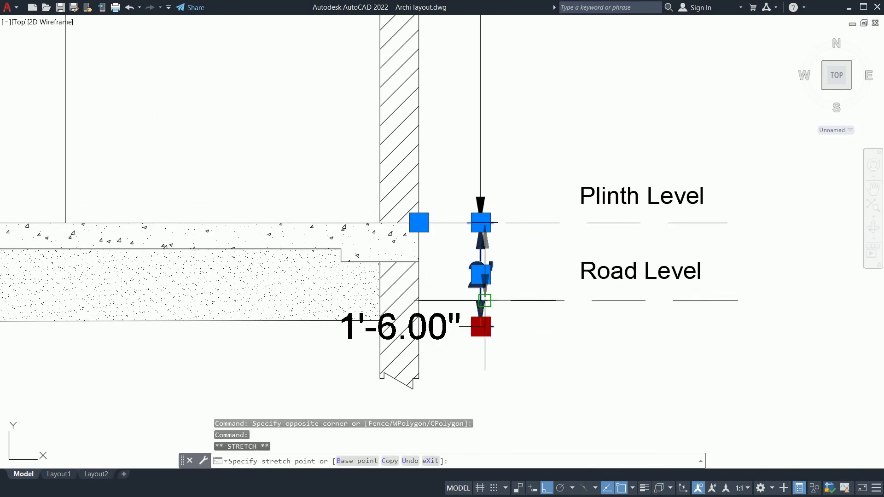
click(510, 300)
key(Escape)
key(Escape)
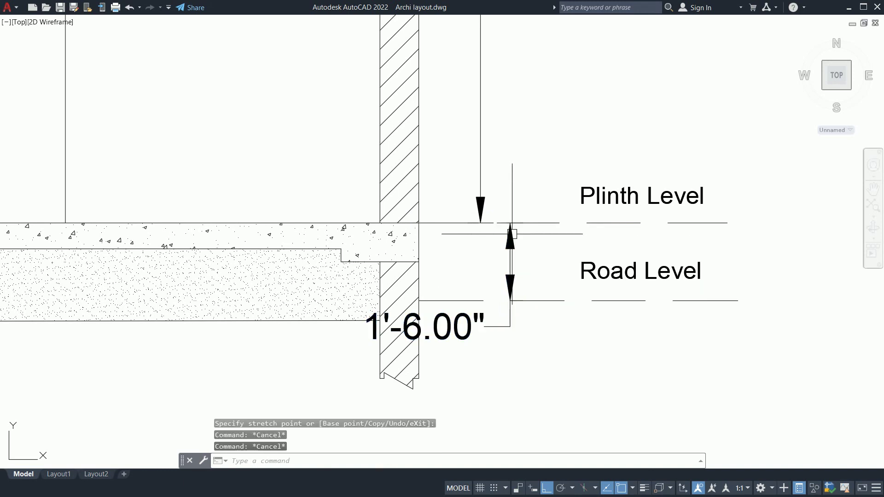
Step: Shift the plinth-to-road dimension line back into alignment with the storey dimension above it
click(511, 222)
click(511, 223)
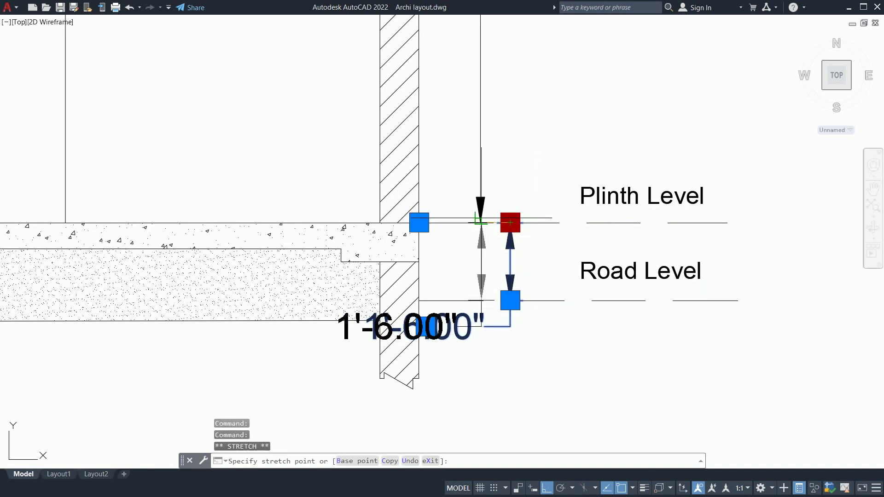
scroll(479, 225, up, 5)
click(494, 207)
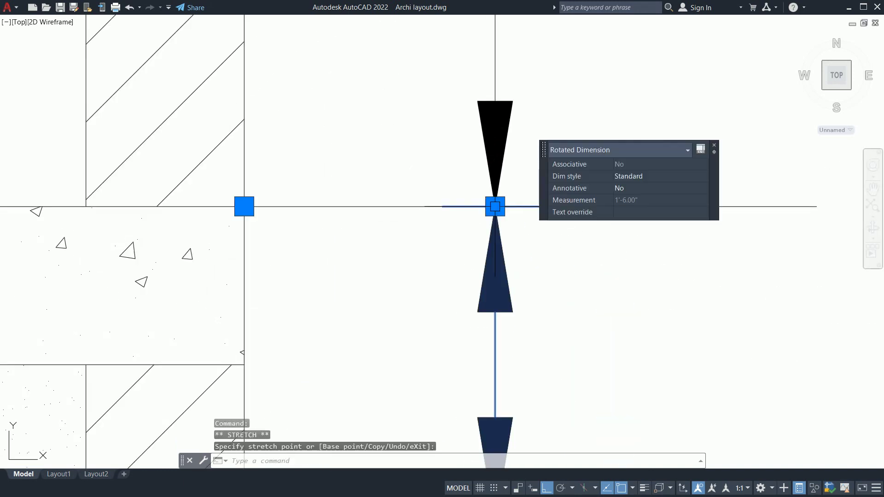
scroll(494, 207, down, 5)
key(Escape)
click(465, 296)
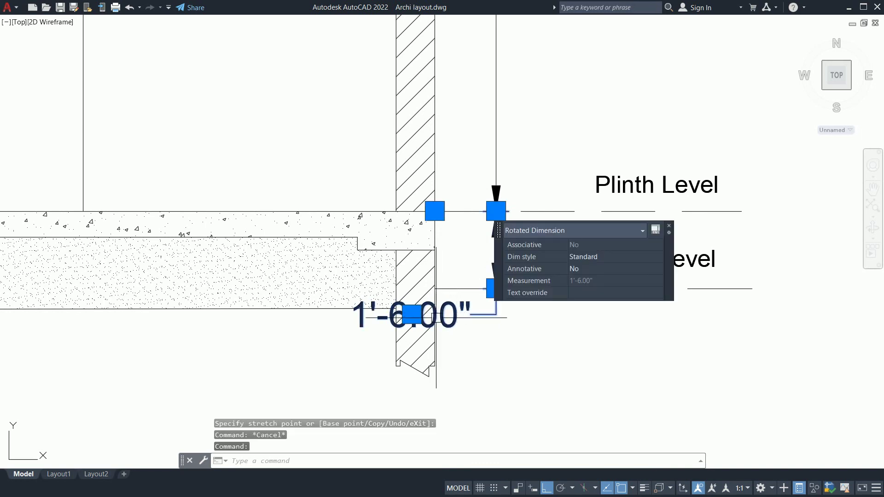
click(411, 314)
key(Escape)
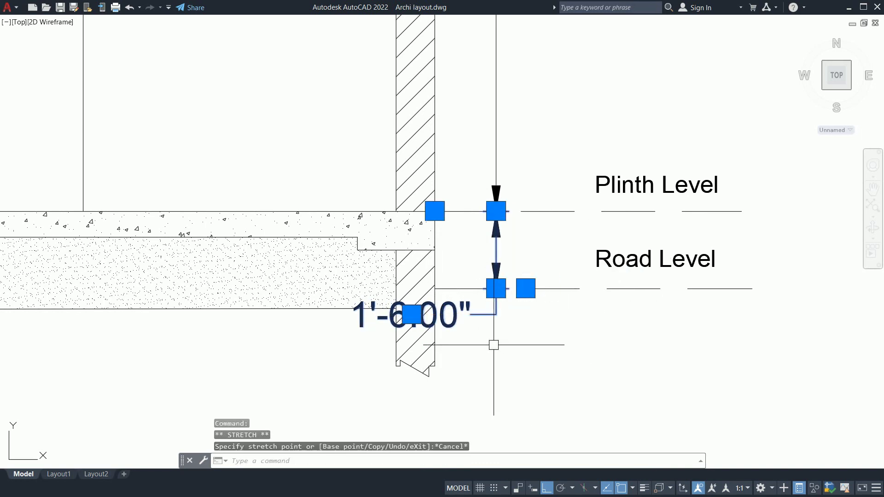
Step: Move only the text of the plinth-to-road dimension outside the wall, just below the Road Level line and beside the dimension line
mouse_move(404, 318)
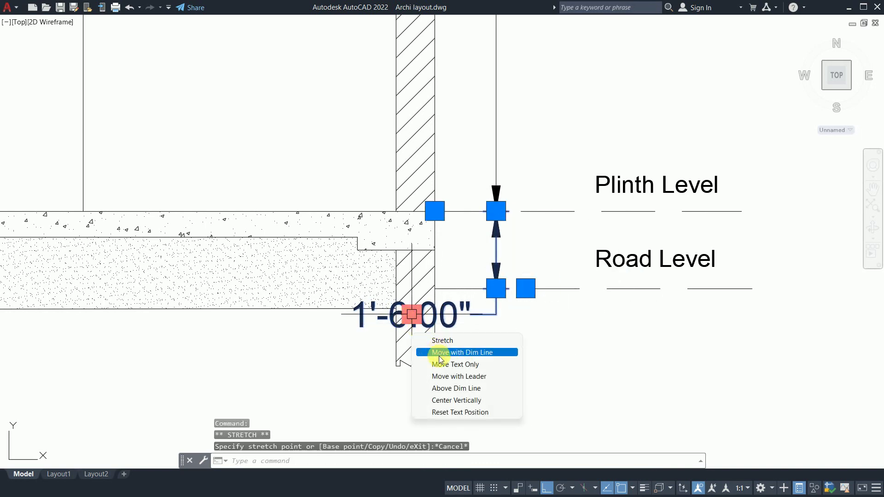
click(456, 364)
click(570, 346)
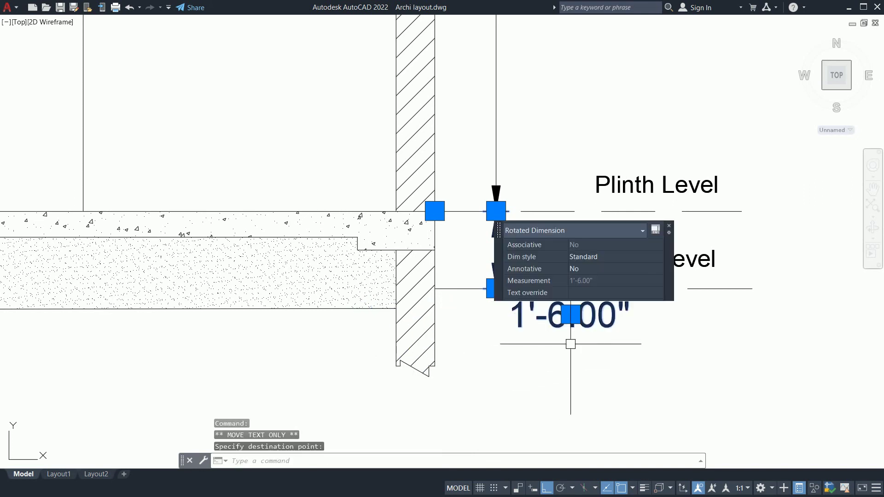
key(Escape)
key(Escape)
middle_drag(559, 351, 539, 362)
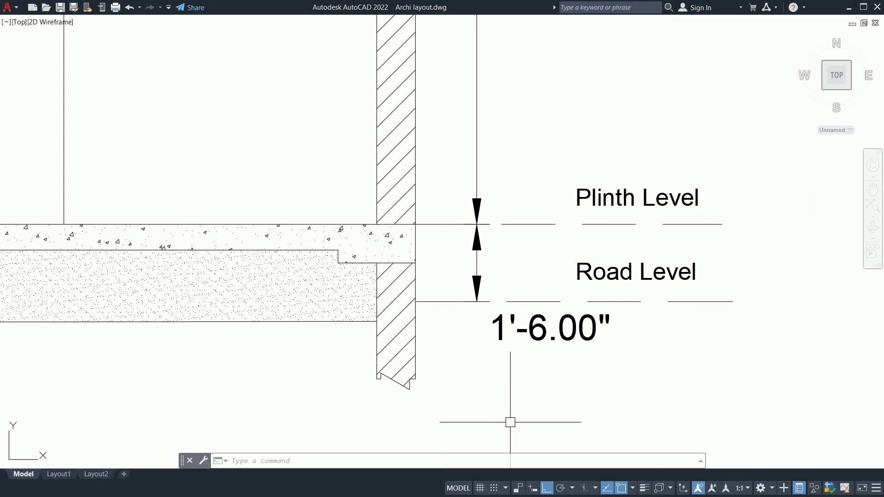
Step: Save the drawing with the complete dimensioned building section in view
scroll(488, 377, down, 2)
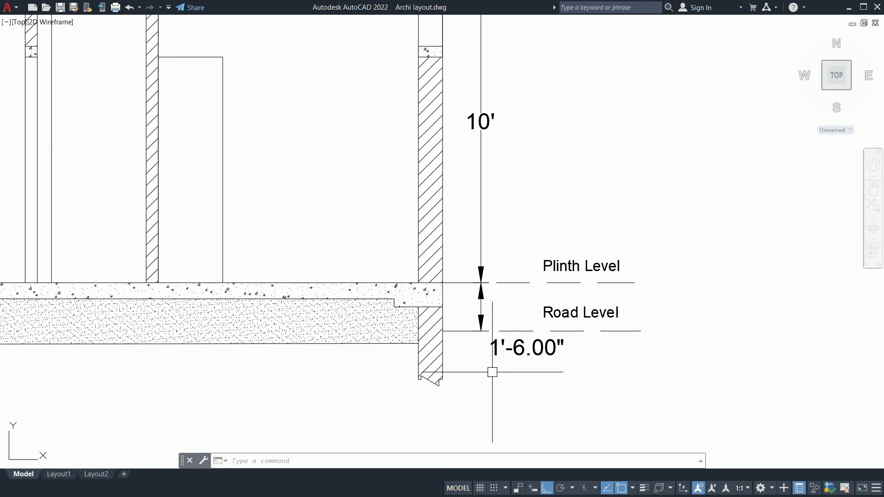
key(Escape)
key(Escape)
key(Escape)
scroll(492, 372, down, 5)
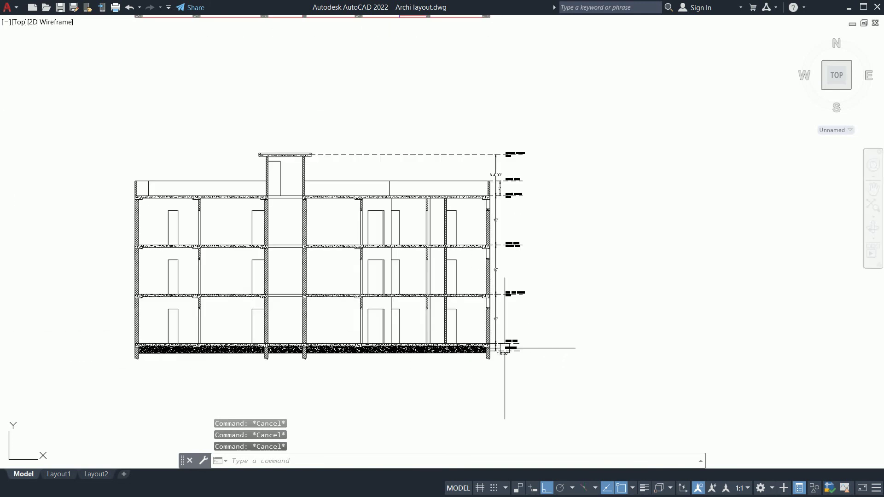
mouse_move(506, 411)
middle_down()
mouse_move(534, 352)
mouse_move(548, 345)
middle_up()
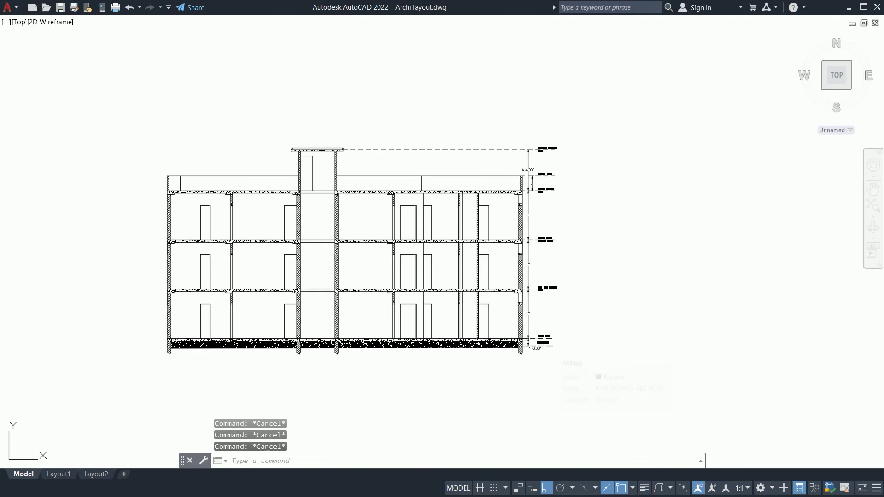
key(ctrl+s)
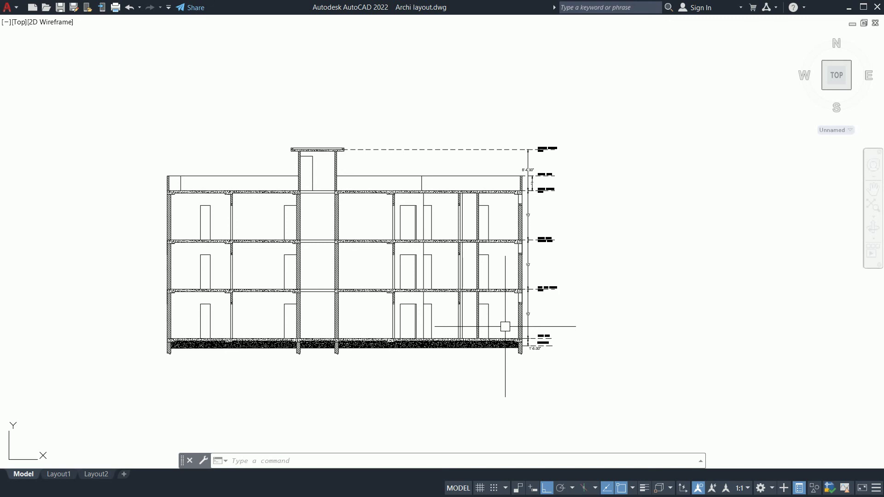
mouse_move(487, 330)
middle_down()
mouse_move(614, 346)
mouse_move(614, 364)
middle_up()
scroll(490, 333, up, 2)
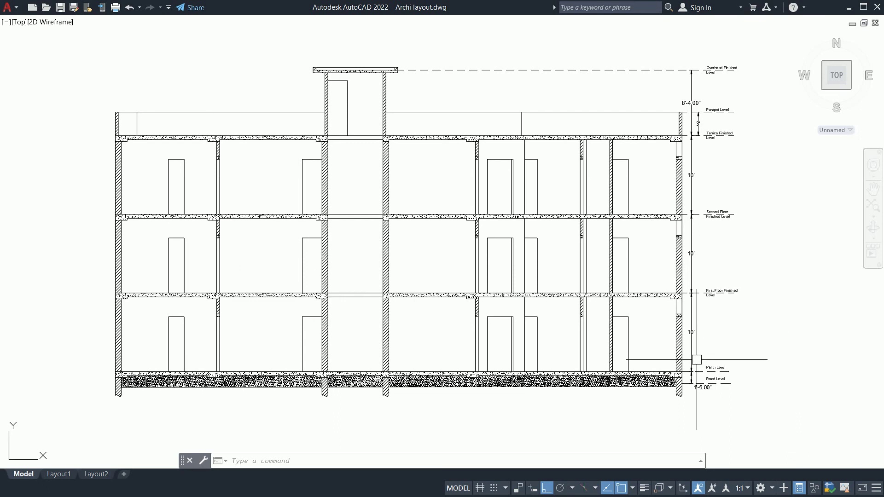
key(ctrl+s)
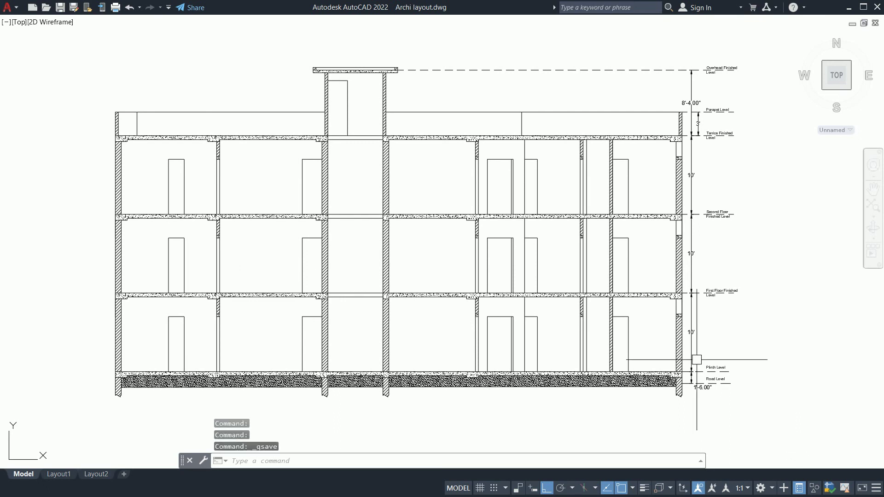
Step: Turn off Clean Screen mode to restore the full interface around the building section
scroll(632, 303, down, 2)
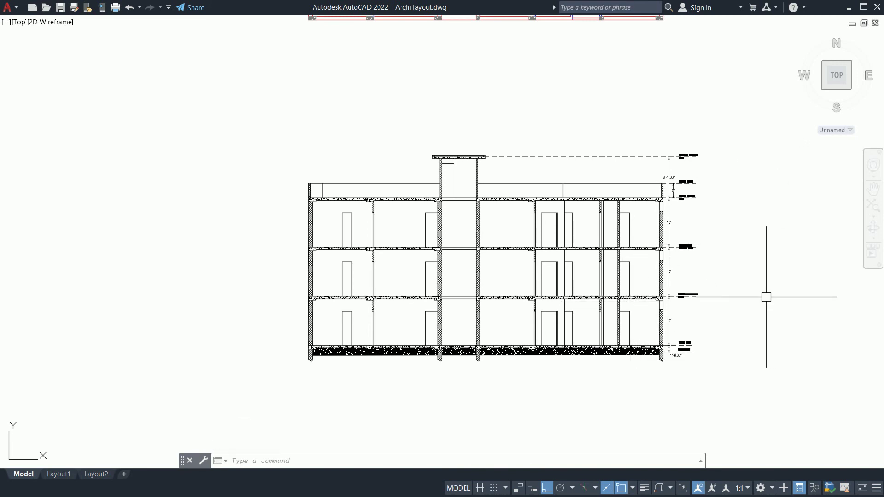
middle_drag(767, 297, 717, 306)
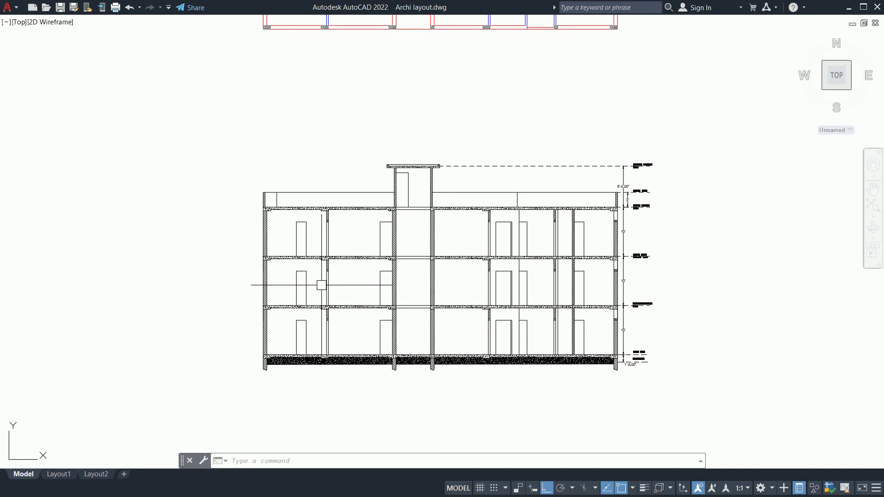
key(ctrl+0)
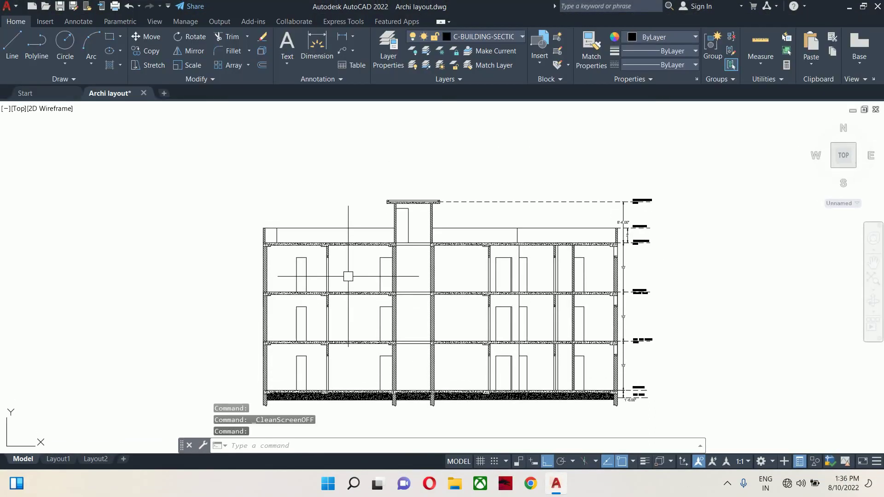
Step: Open the school rev 3.1 drawing, ignoring its unresolved reference files, and look over its legend table
click(59, 91)
click(227, 253)
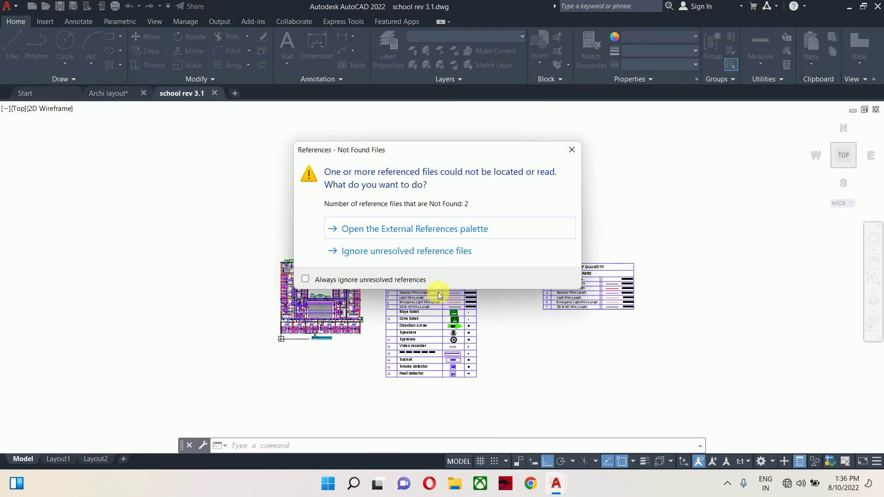
click(436, 251)
scroll(449, 271, up, 6)
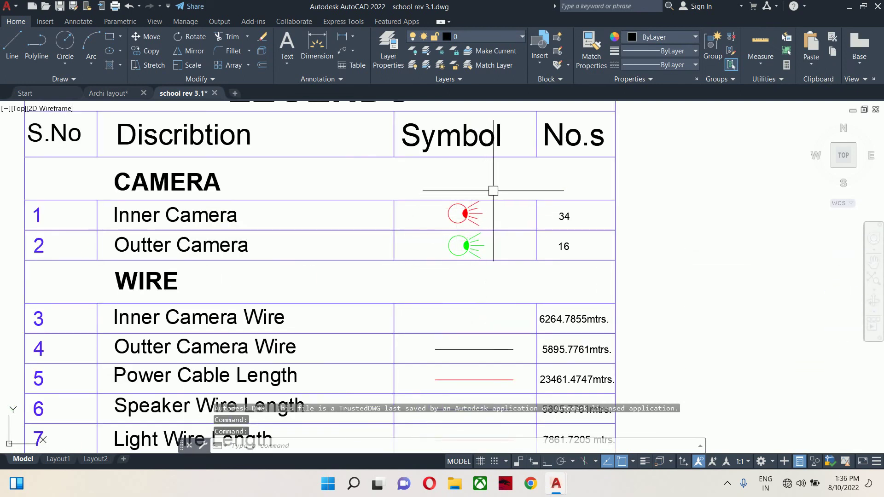
scroll(491, 193, down, 4)
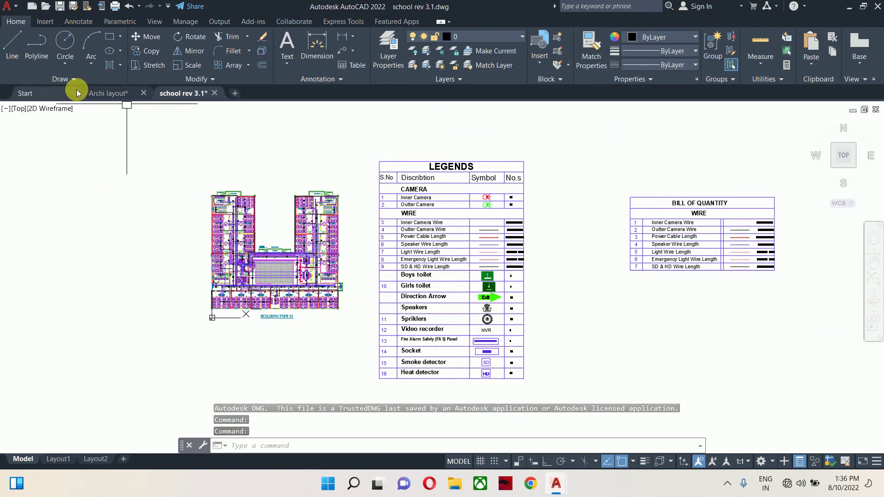
Step: Return to the Archi layout drawing and save it with the building section in view
click(104, 93)
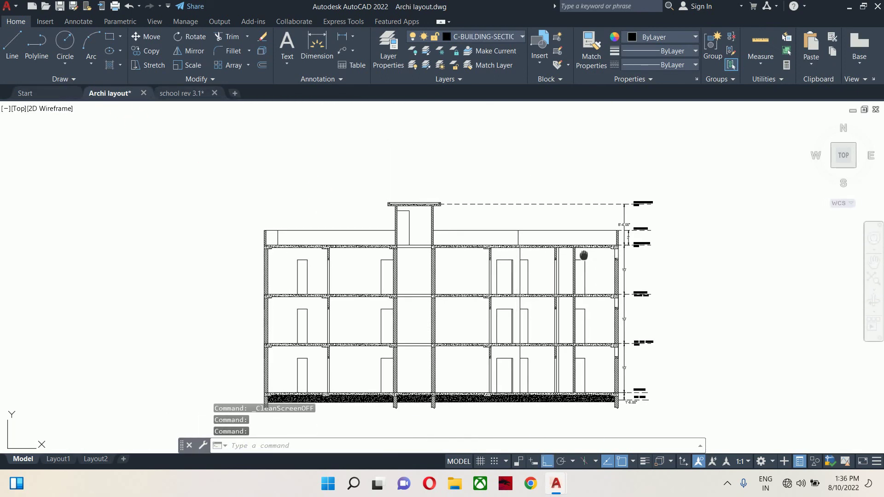
middle_drag(647, 278, 551, 259)
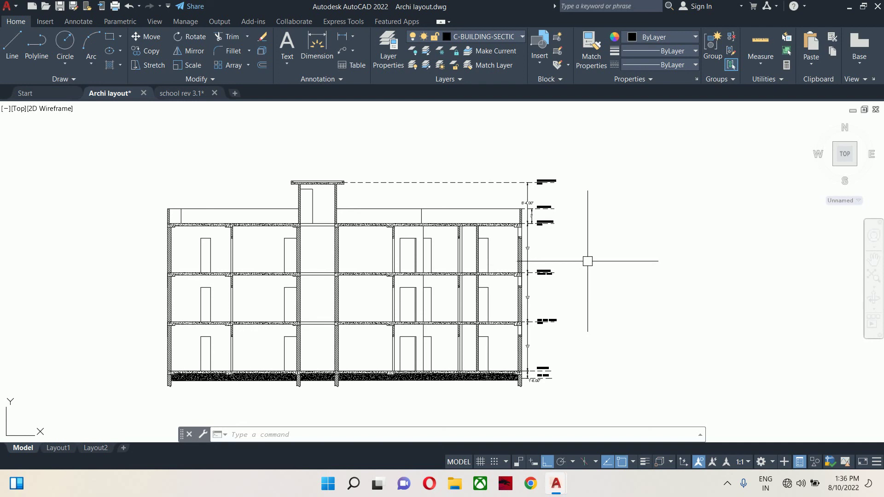
key(ctrl+s)
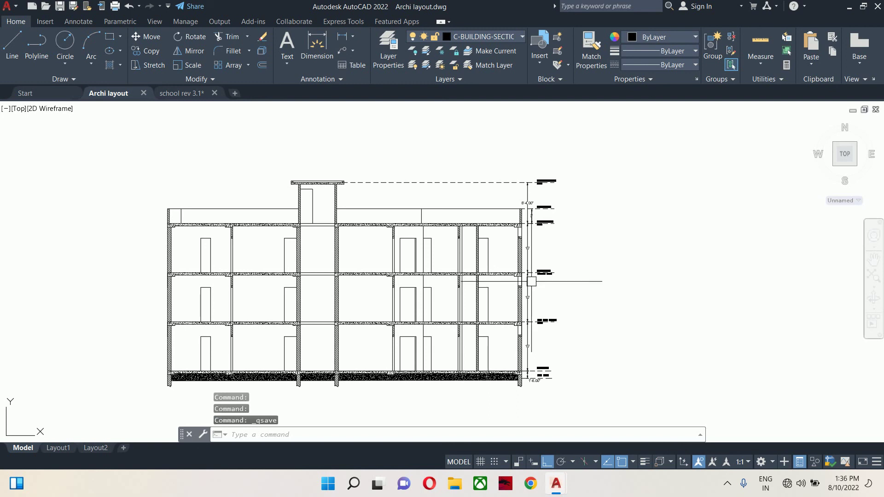